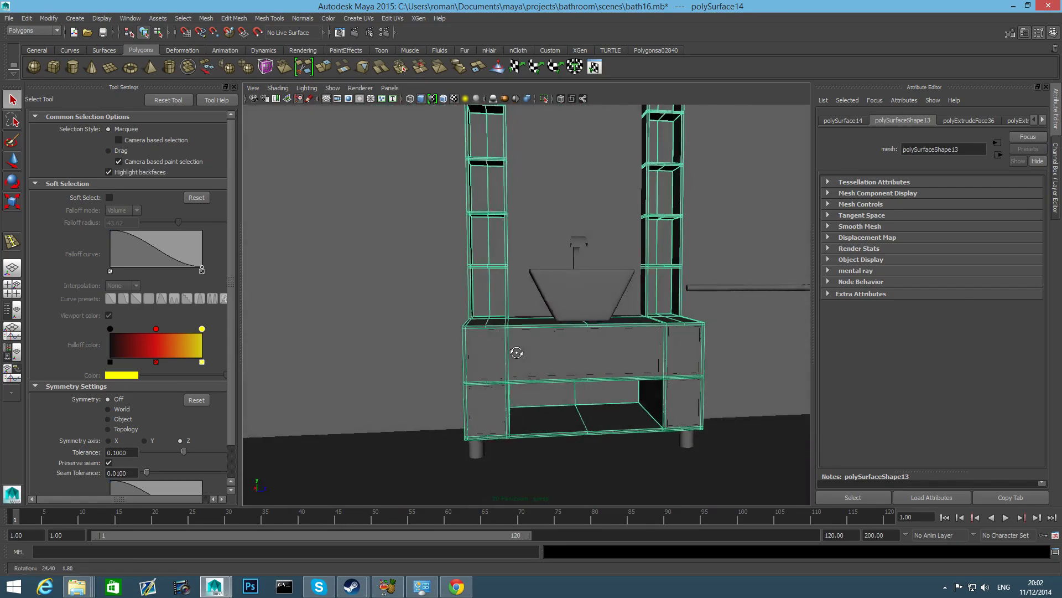
{"action": "middle_click_drag", "start_coordinate": [573, 345], "coordinate": [508, 370], "text": "alt"}
{"action": "mouse_move", "coordinate": [508, 370]}
{"action": "left_mouse_down", "text": "alt"}
{"action": "mouse_move", "coordinate": [522, 363]}
{"action": "mouse_move", "coordinate": [503, 384]}
{"action": "mouse_move", "coordinate": [531, 350]}
{"action": "mouse_move", "coordinate": [517, 368]}
{"action": "left_mouse_up", "text": "alt"}
{"action": "middle_click_drag", "start_coordinate": [517, 368], "coordinate": [495, 361], "text": "alt"}
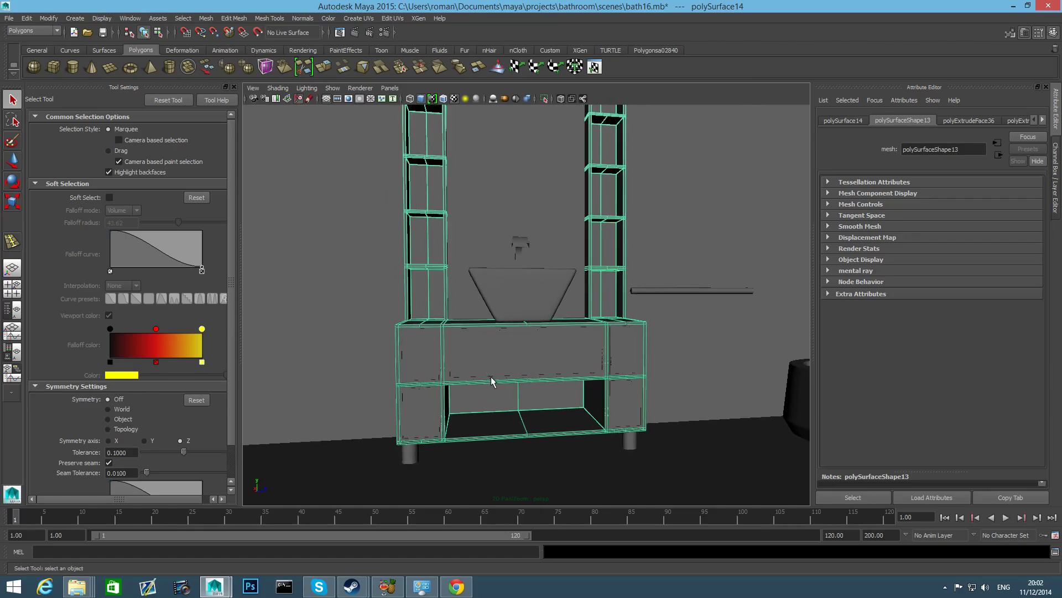
{"action": "left_click_drag", "start_coordinate": [491, 380], "coordinate": [519, 380], "text": "alt"}
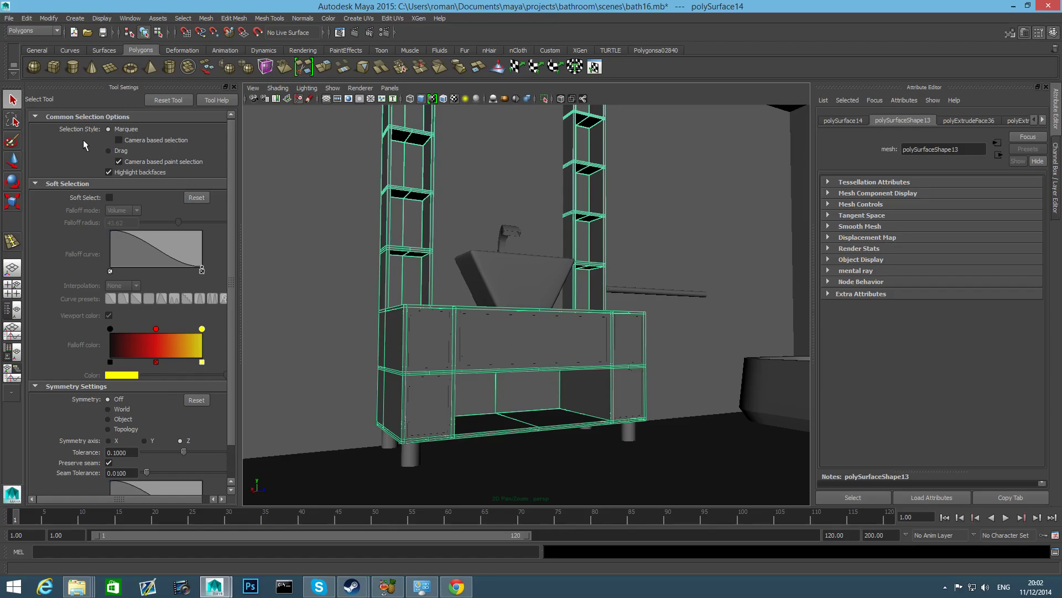
{"action": "left_click", "coordinate": [74, 68]}
{"action": "scroll", "coordinate": [563, 347], "scroll_direction": "down", "scroll_amount": 5}
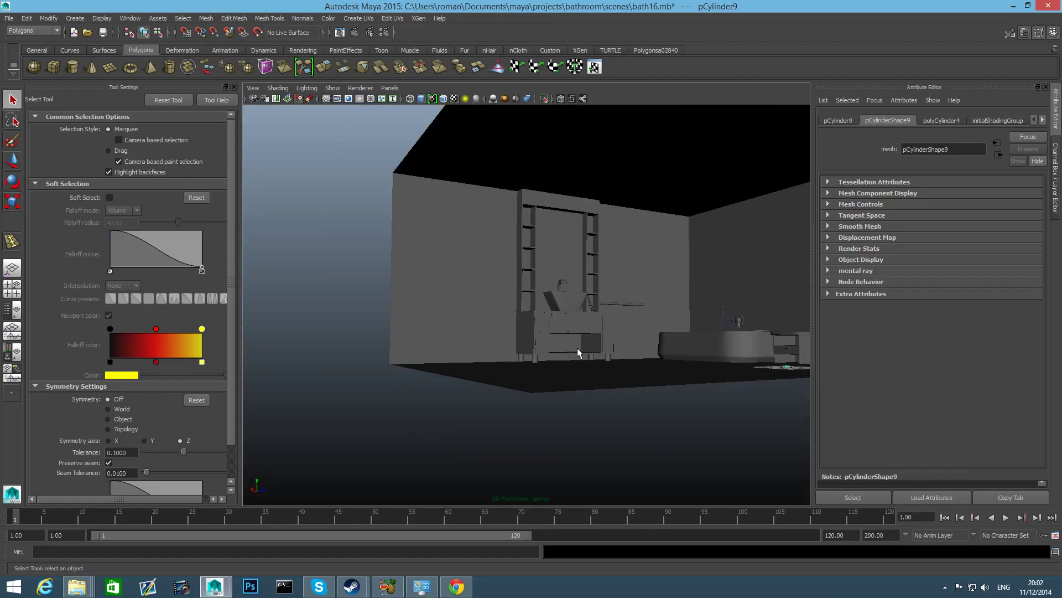
{"action": "left_click", "coordinate": [668, 355]}
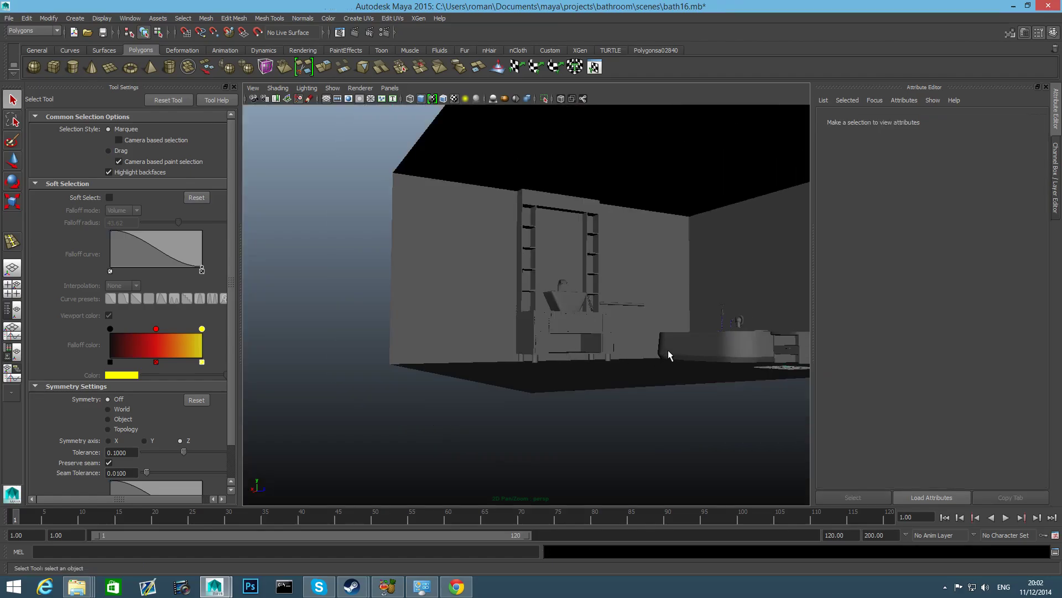
Step: Create a polygon sphere at the centre of the grid and bring it into close view
{"action": "middle_click_drag", "start_coordinate": [748, 330], "coordinate": [593, 380], "text": "alt"}
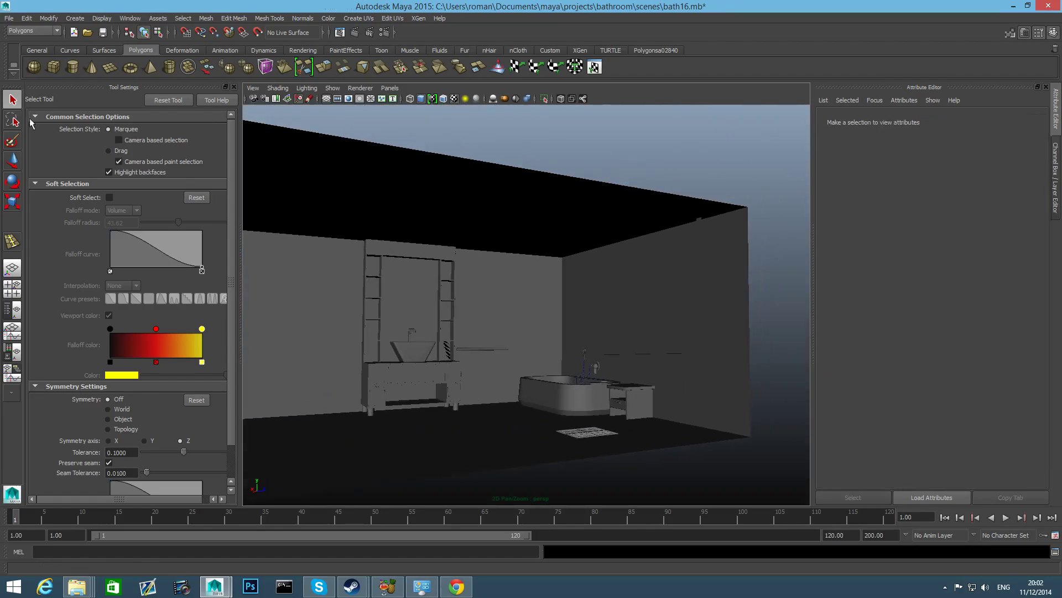
{"action": "left_click", "coordinate": [33, 66]}
{"action": "scroll", "coordinate": [583, 451], "scroll_direction": "up", "scroll_amount": 4}
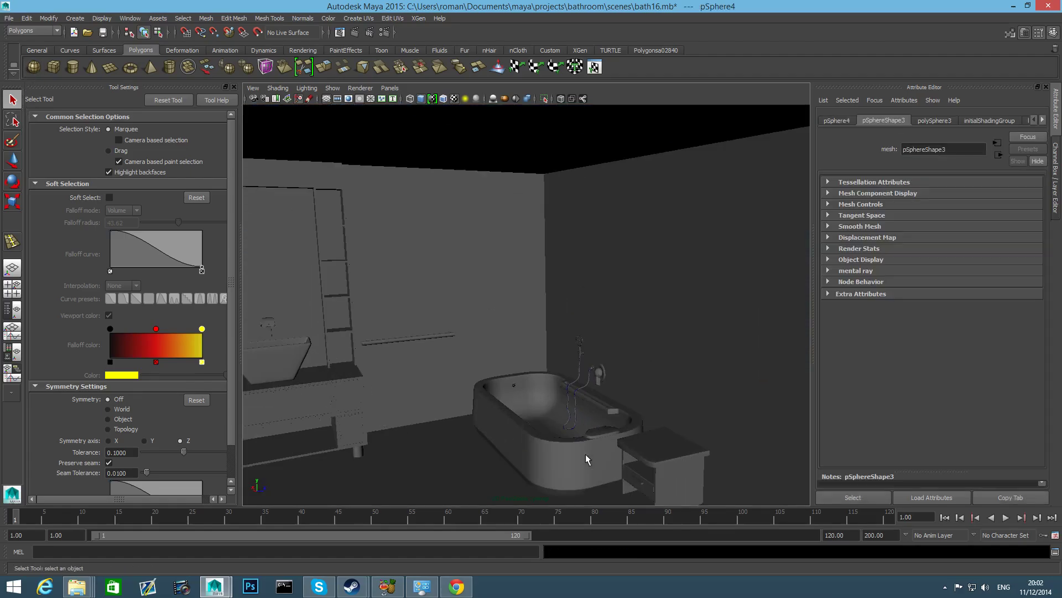
{"action": "middle_click_drag", "start_coordinate": [585, 453], "coordinate": [570, 328], "text": "alt"}
{"action": "scroll", "coordinate": [571, 328], "scroll_direction": "up", "scroll_amount": 3}
{"action": "scroll", "coordinate": [575, 380], "scroll_direction": "down", "scroll_amount": 1}
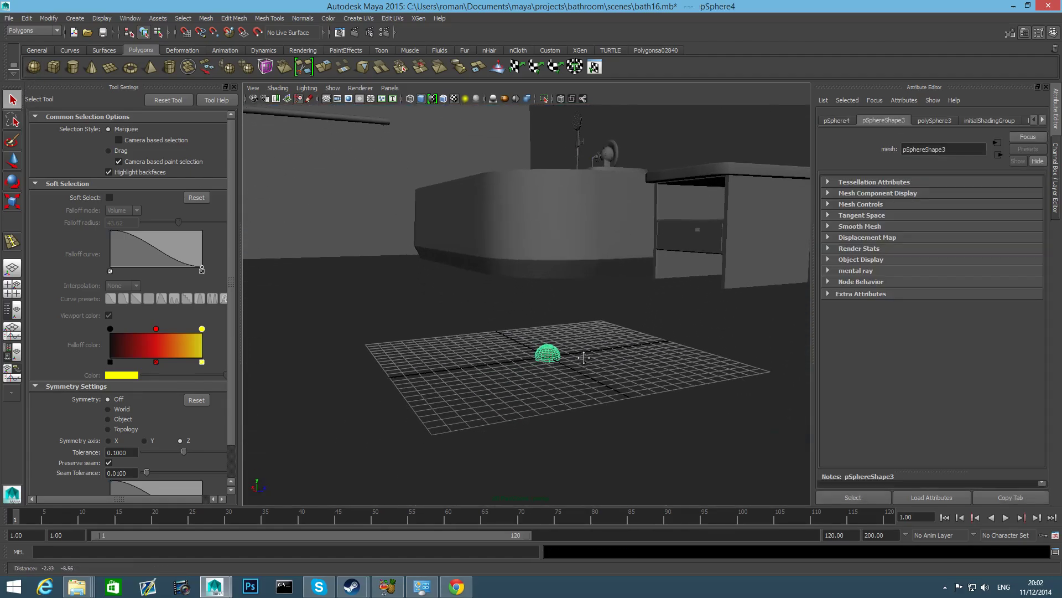
{"action": "left_click_drag", "start_coordinate": [570, 375], "coordinate": [517, 372], "text": "alt"}
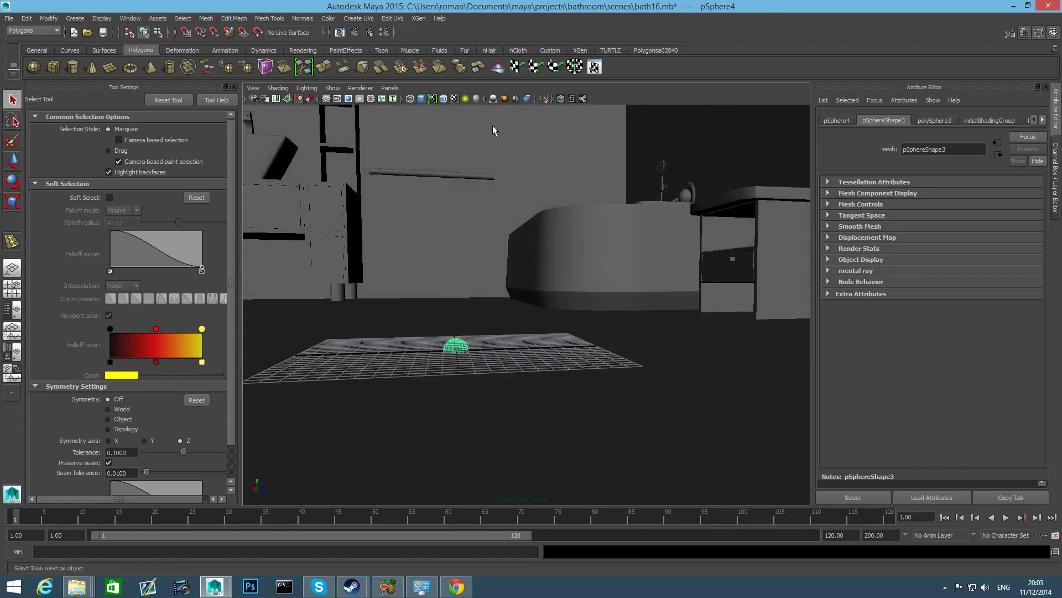
Step: Put the sink cabinet, shelves, basin and faucet, without the room, in a new display layer named sinkdesk, and hide the bath and room layers
{"action": "scroll", "coordinate": [495, 211], "scroll_direction": "down", "scroll_amount": 8}
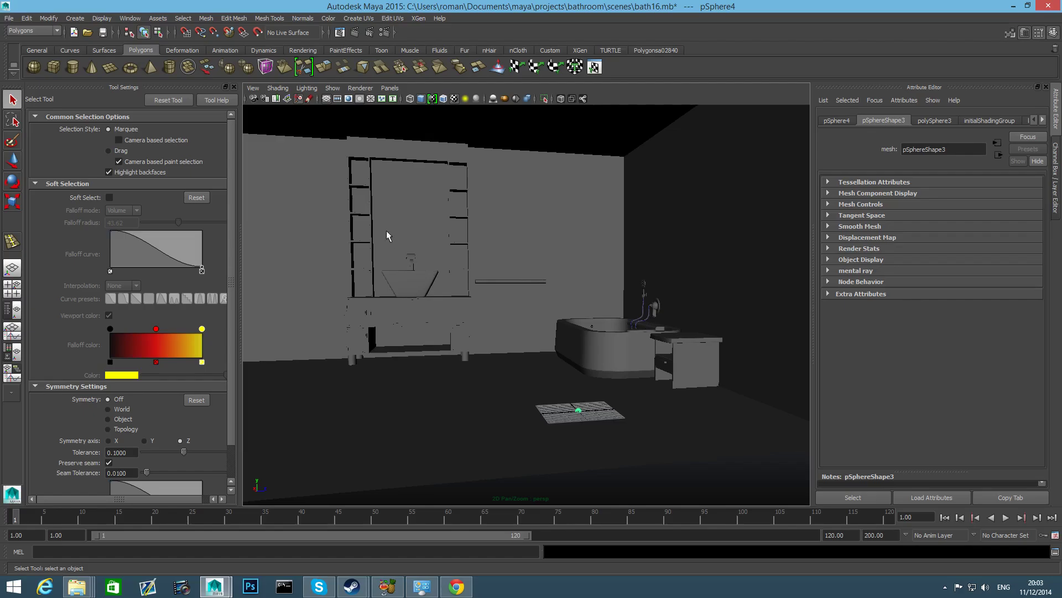
{"action": "left_click_drag", "start_coordinate": [339, 157], "coordinate": [468, 355]}
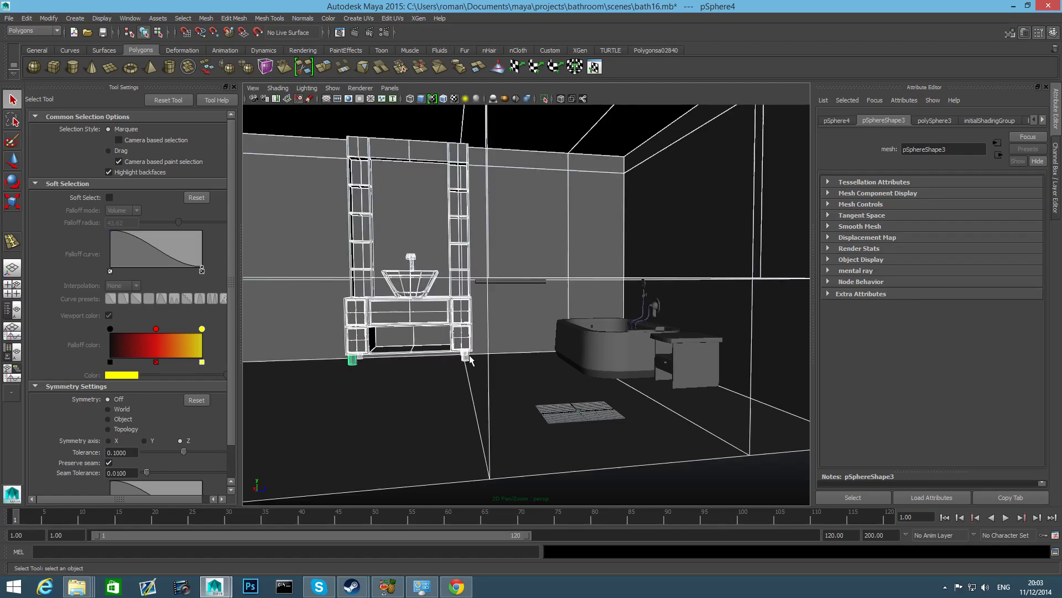
{"action": "left_click", "coordinate": [588, 325], "text": "ctrl"}
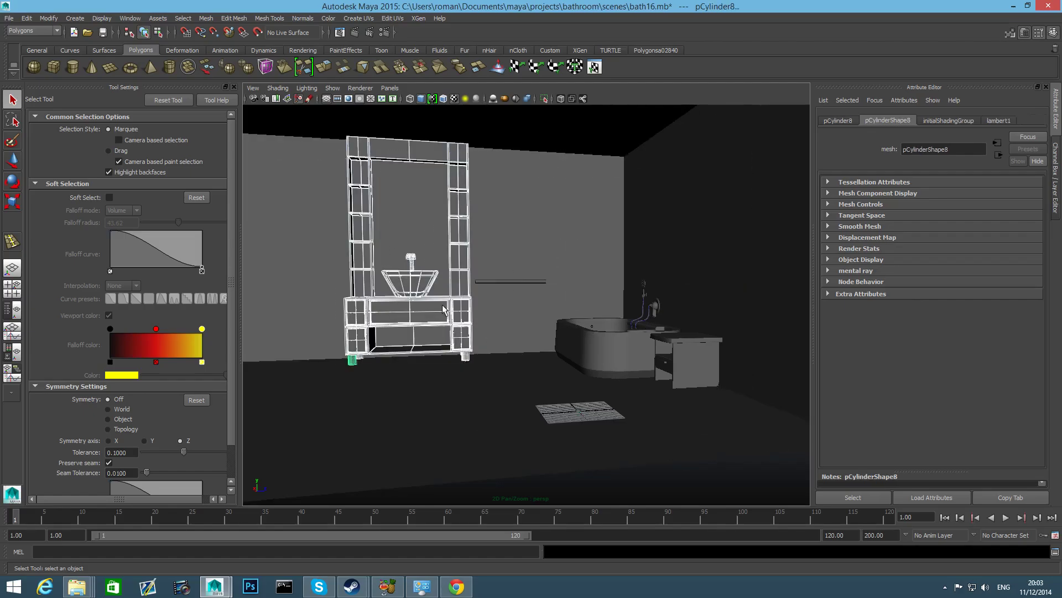
{"action": "left_click", "coordinate": [1053, 32]}
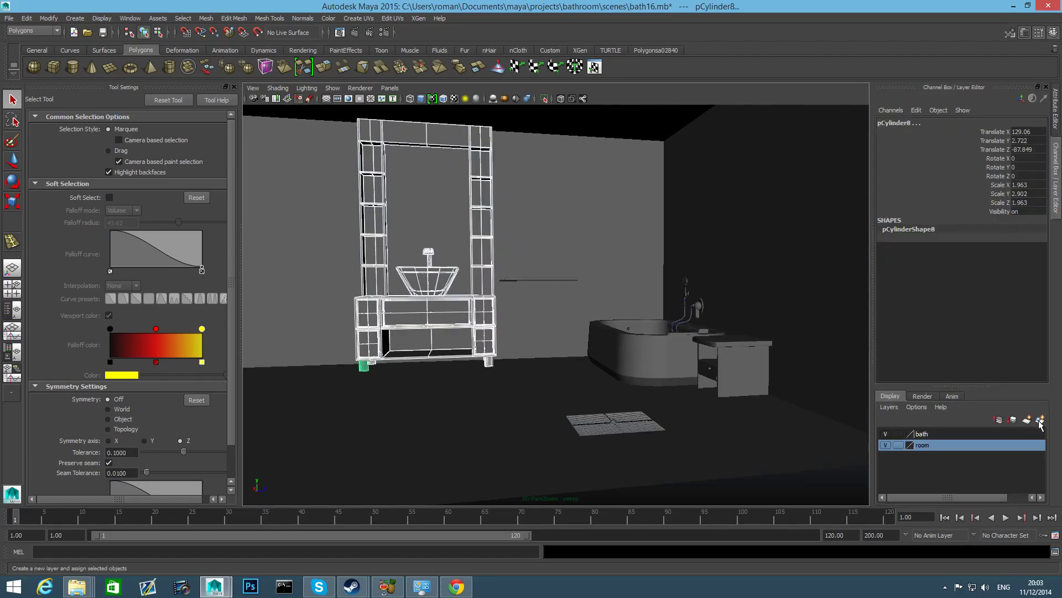
{"action": "left_click", "coordinate": [1039, 421]}
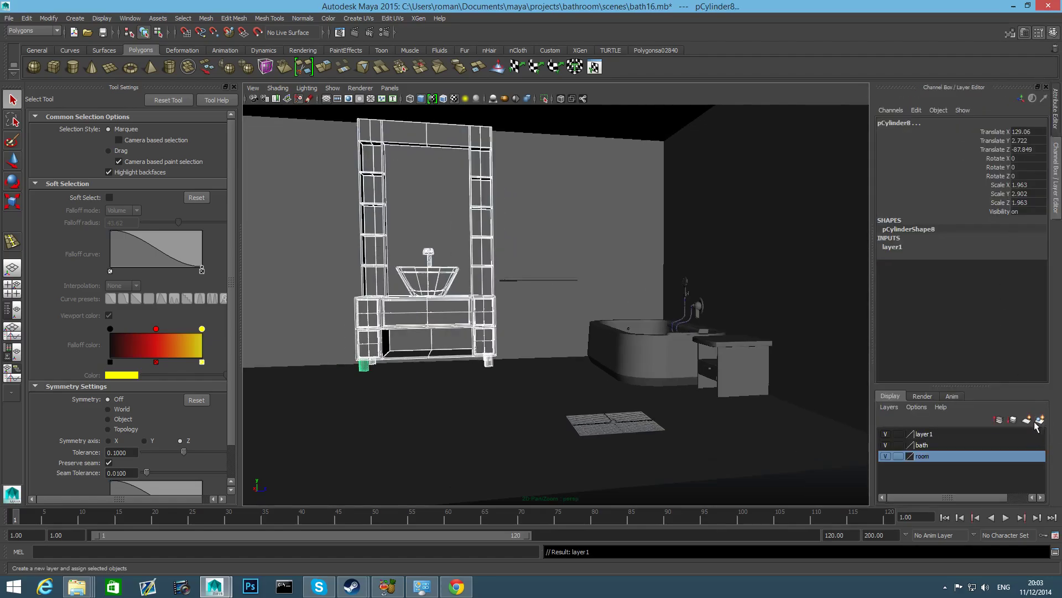
{"action": "double_click", "coordinate": [919, 434]}
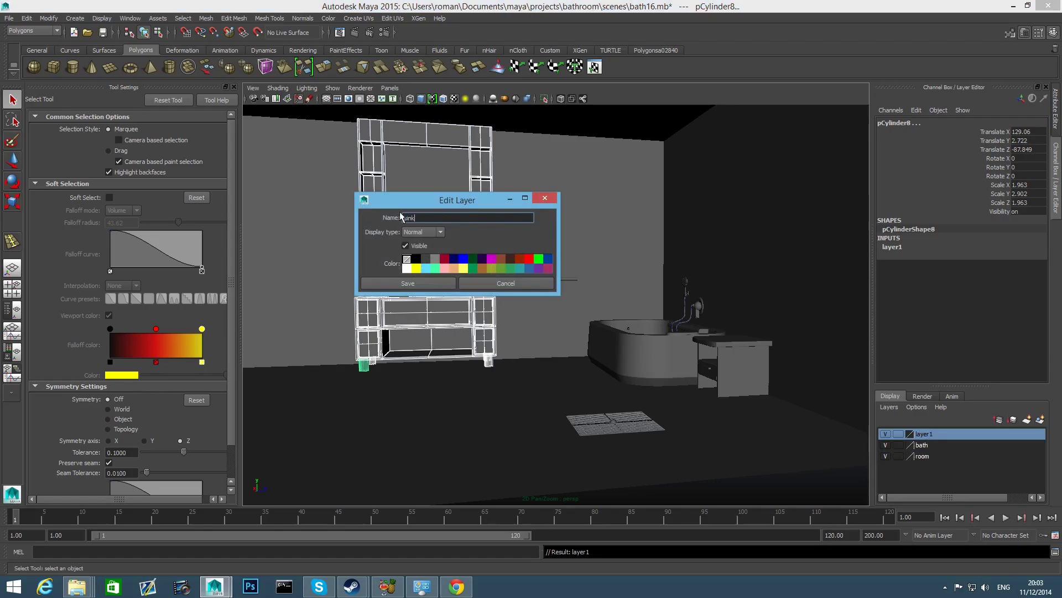
{"action": "type", "text": "sinkdesk"}
{"action": "left_click", "coordinate": [415, 285]}
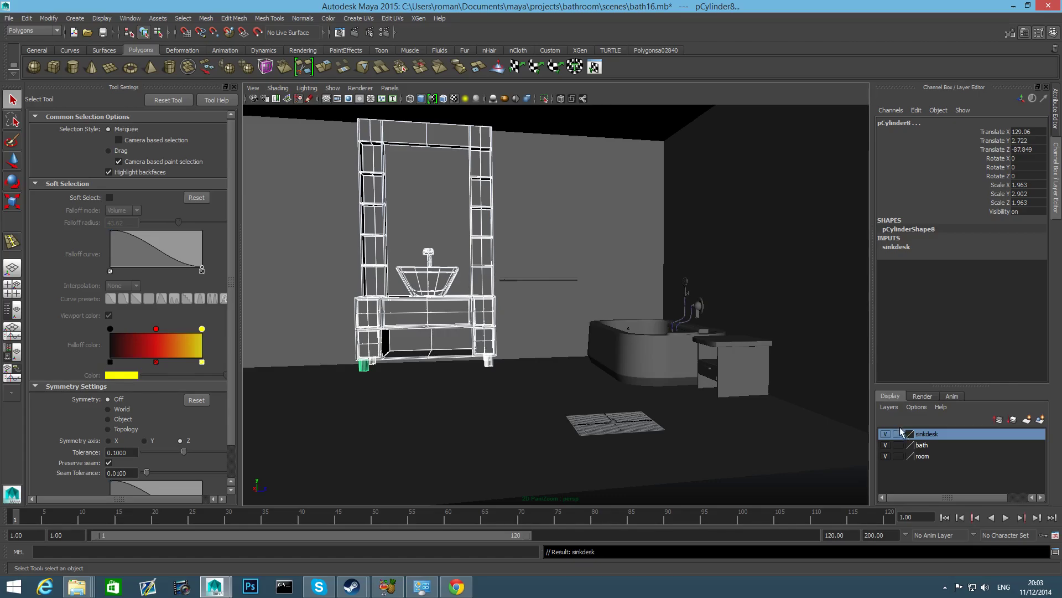
{"action": "left_click", "coordinate": [885, 445]}
{"action": "left_click", "coordinate": [886, 456]}
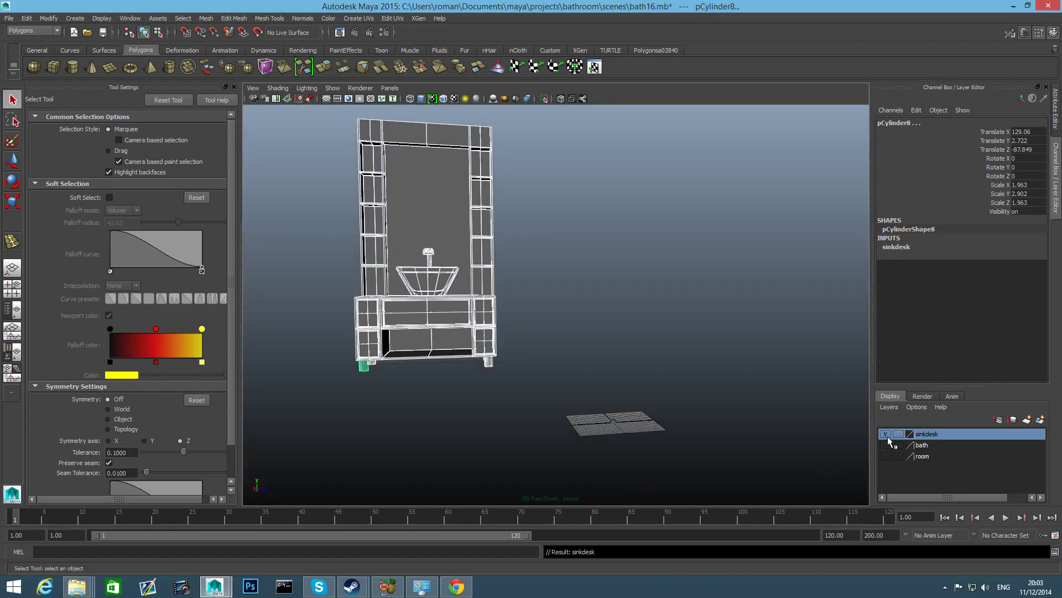
Step: Delete all faces in the lower half of the sphere, leaving an open dome
{"action": "right_click_drag", "start_coordinate": [523, 467], "coordinate": [702, 434], "text": "alt"}
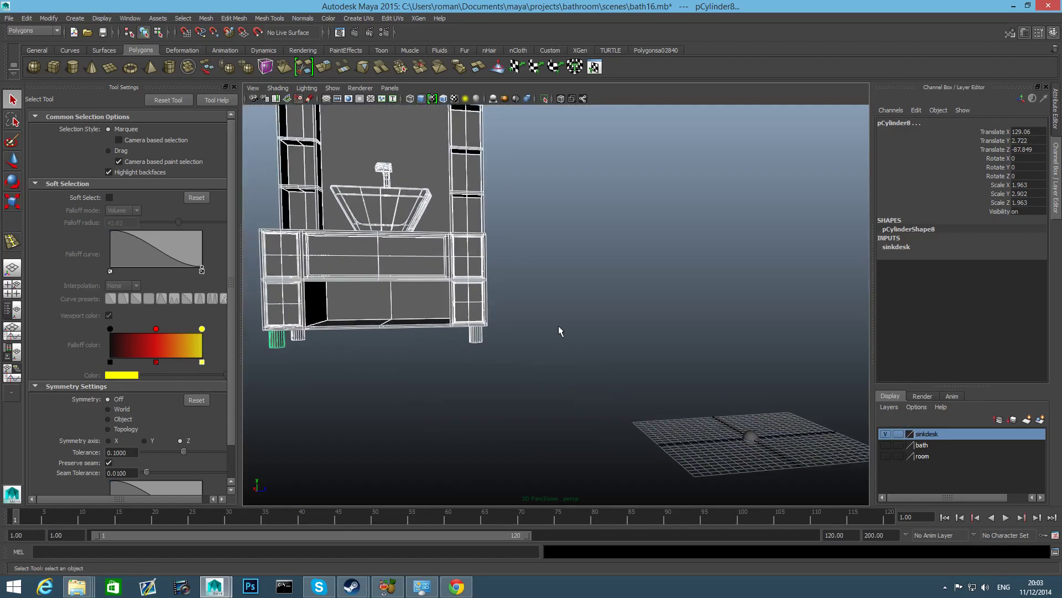
{"action": "left_click_drag", "start_coordinate": [557, 329], "coordinate": [602, 362], "text": "alt"}
{"action": "right_click_drag", "start_coordinate": [602, 362], "coordinate": [642, 397], "text": "alt"}
{"action": "left_click", "coordinate": [605, 389]}
{"action": "left_click_drag", "start_coordinate": [642, 397], "coordinate": [605, 380], "text": "alt"}
{"action": "right_click_drag", "start_coordinate": [564, 317], "coordinate": [550, 336]}
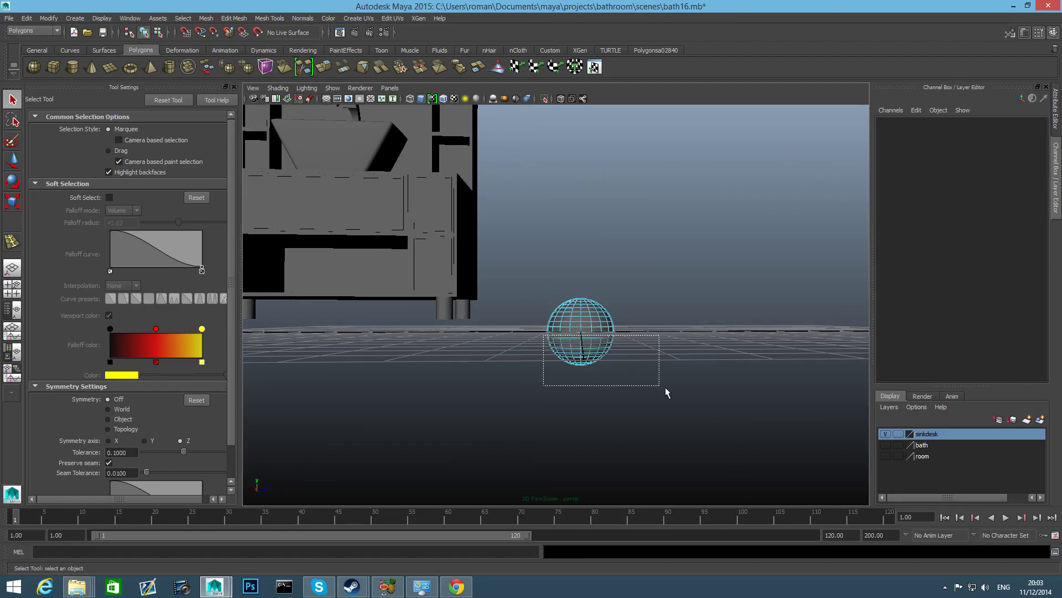
{"action": "mouse_move", "coordinate": [665, 392]}
{"action": "left_mouse_down"}
{"action": "mouse_move", "coordinate": [657, 387]}
{"action": "mouse_move", "coordinate": [682, 379]}
{"action": "mouse_move", "coordinate": [667, 391]}
{"action": "left_mouse_up"}
{"action": "scroll", "coordinate": [666, 391], "scroll_direction": "up", "scroll_amount": 5}
{"action": "scroll", "coordinate": [719, 364], "scroll_direction": "down", "scroll_amount": 1}
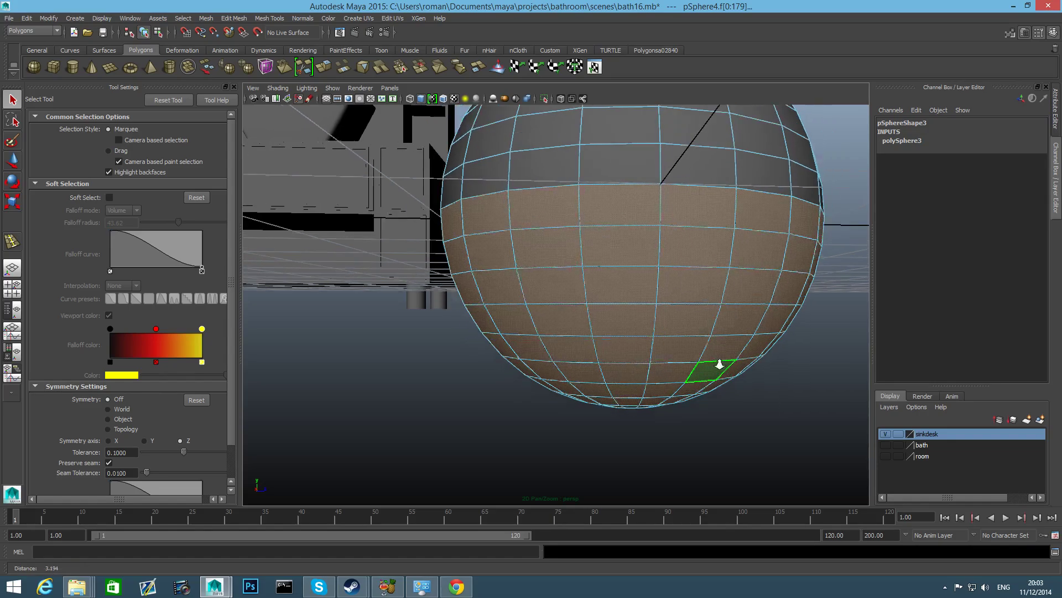
{"action": "scroll", "coordinate": [720, 364], "scroll_direction": "down", "scroll_amount": 2}
{"action": "key", "text": "Delete"}
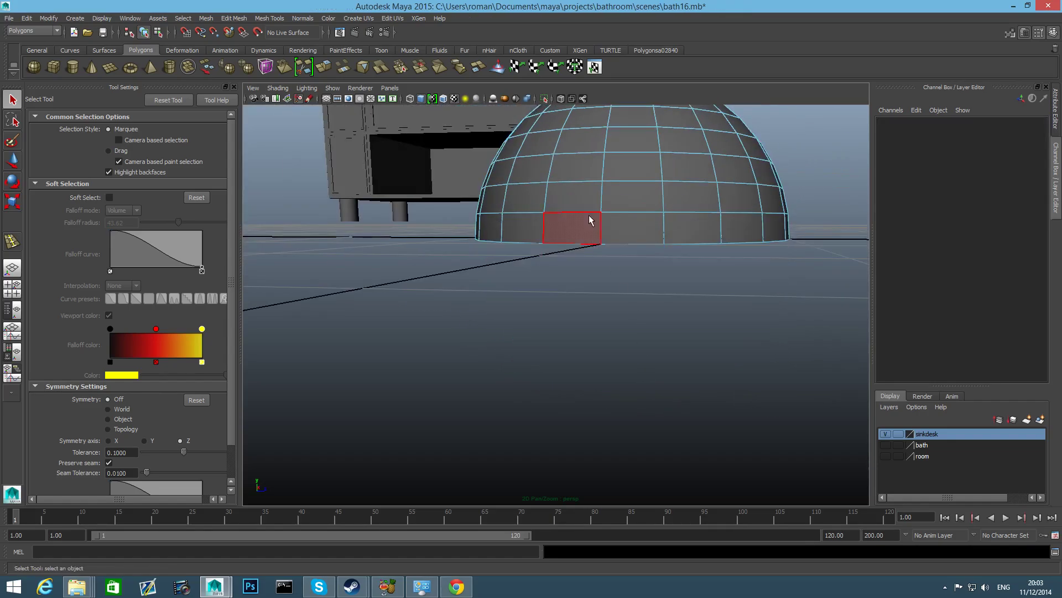
Step: Flatten the dome by scaling the whole object vertically to about 0.43
{"action": "right_click", "coordinate": [598, 198]}
{"action": "left_click", "coordinate": [597, 171]}
{"action": "left_click_drag", "start_coordinate": [627, 243], "coordinate": [597, 291], "text": "alt"}
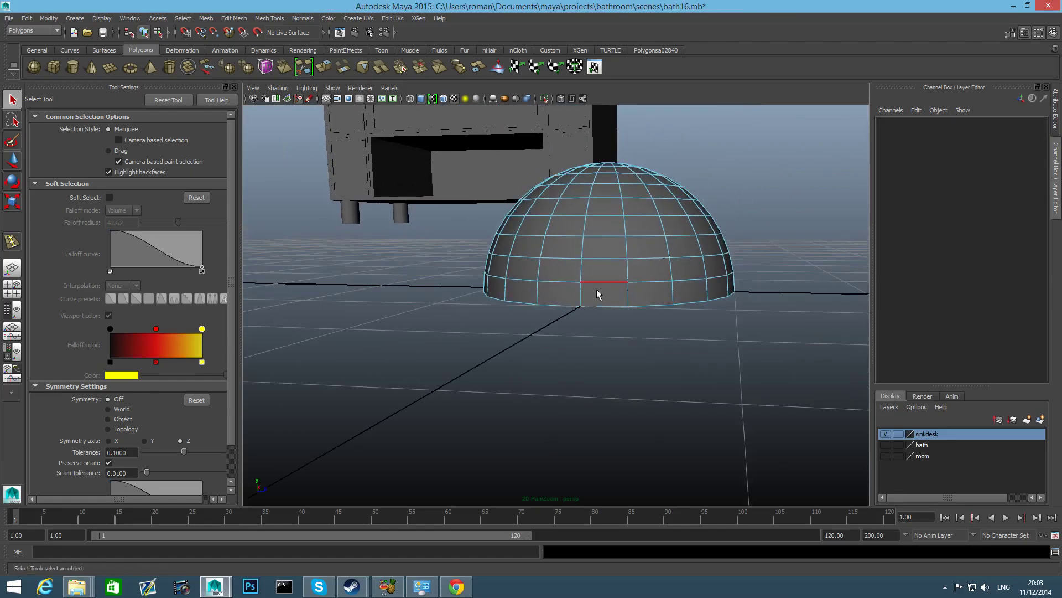
{"action": "key", "text": "F8"}
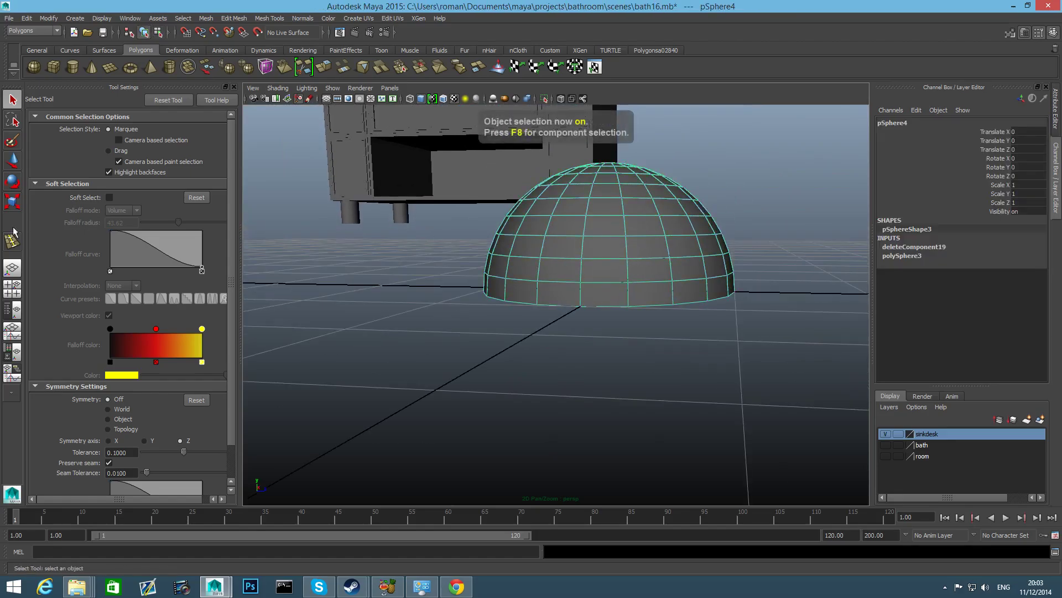
{"action": "left_click", "coordinate": [12, 203]}
{"action": "left_click_drag", "start_coordinate": [607, 187], "coordinate": [640, 259]}
Step: Extrude the dome's open border edge loop, scale it slightly inward and move it down about 0.07
{"action": "right_click_drag", "start_coordinate": [640, 259], "coordinate": [635, 283]}
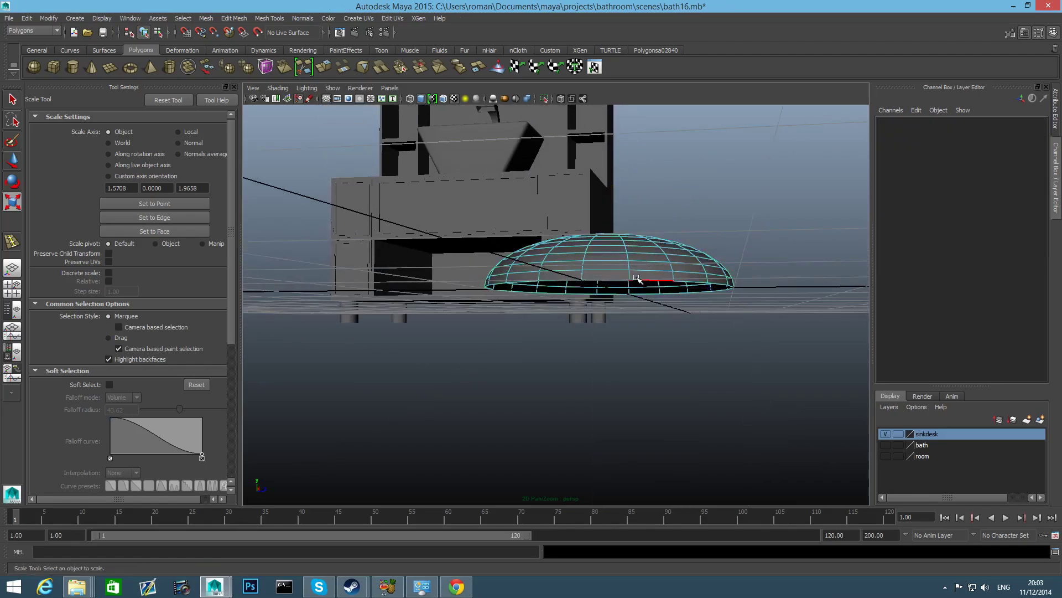
{"action": "double_click", "coordinate": [636, 279]}
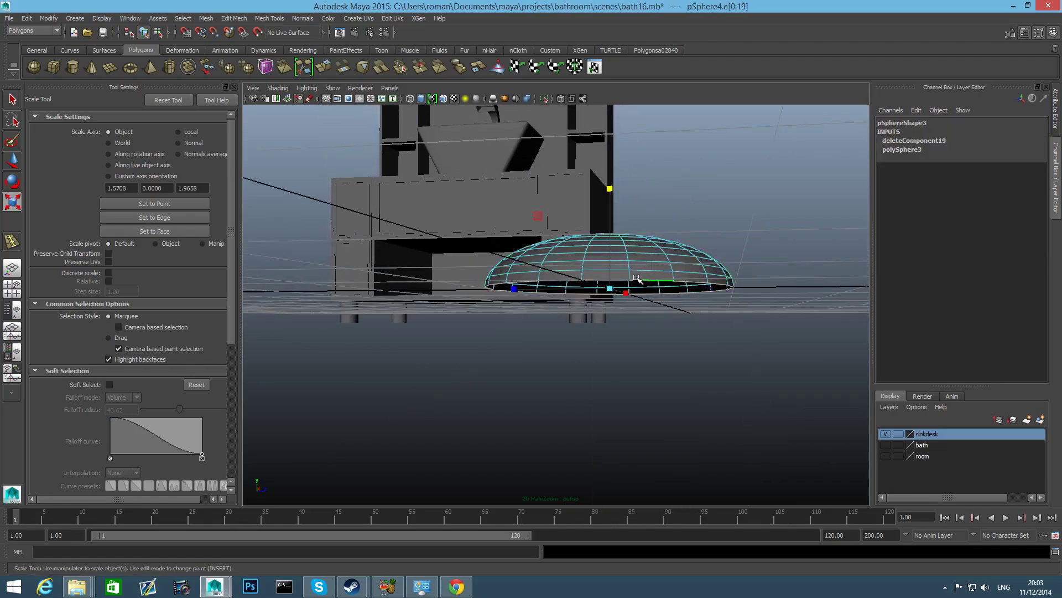
{"action": "left_click", "coordinate": [327, 65]}
{"action": "left_click_drag", "start_coordinate": [652, 325], "coordinate": [583, 315], "text": "alt"}
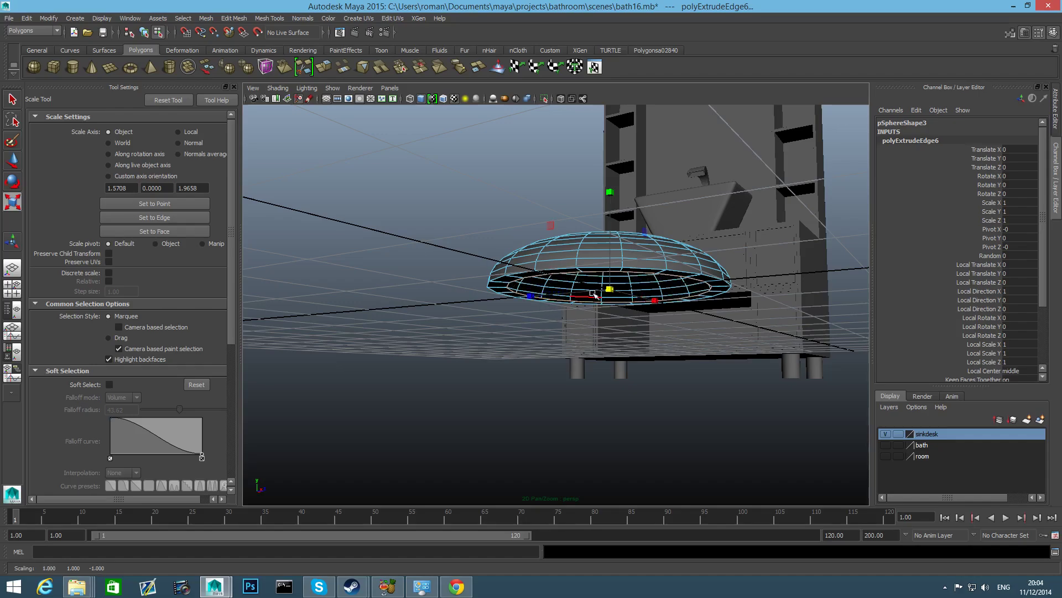
{"action": "key", "text": "w"}
{"action": "left_click_drag", "start_coordinate": [612, 191], "coordinate": [609, 199]}
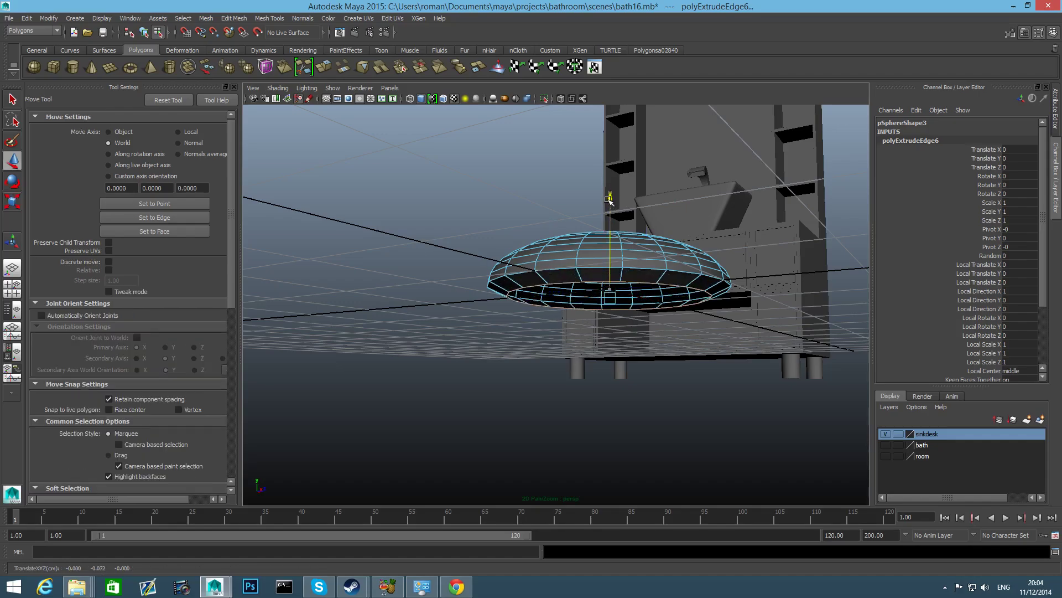
{"action": "left_click_drag", "start_coordinate": [603, 274], "coordinate": [613, 288], "text": "alt"}
Step: Extrude the bottom edge loop again and scale it inward to a small ring under the dome
{"action": "left_click", "coordinate": [324, 68]}
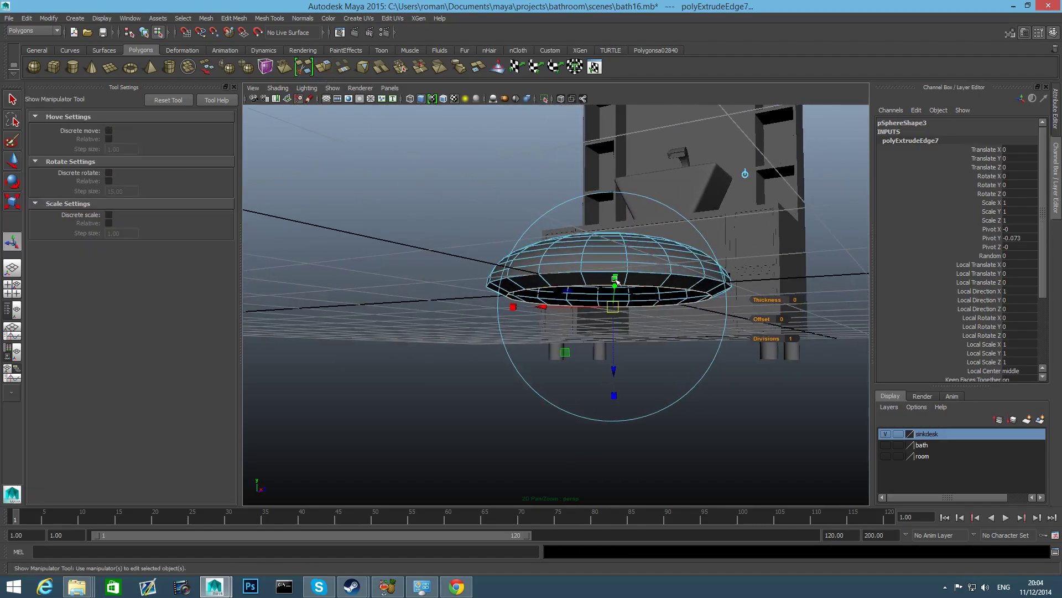
{"action": "key", "text": "r"}
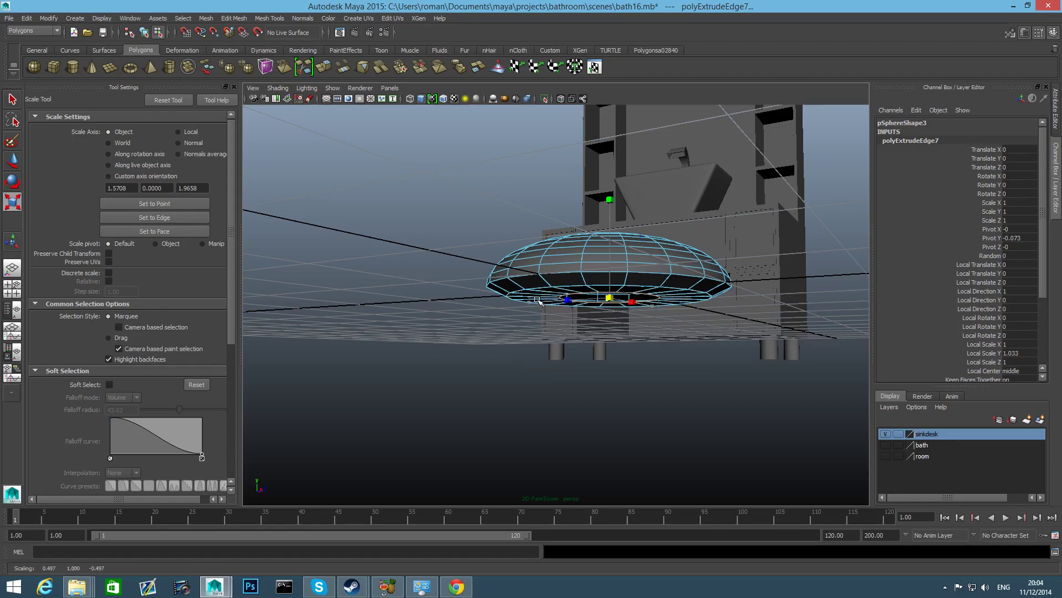
{"action": "left_click_drag", "start_coordinate": [538, 301], "coordinate": [555, 318], "text": "alt"}
{"action": "middle_click_drag", "start_coordinate": [635, 287], "coordinate": [599, 363], "text": "alt"}
{"action": "mouse_move", "coordinate": [598, 363]}
{"action": "left_mouse_down", "text": "alt"}
{"action": "mouse_move", "coordinate": [653, 354]}
{"action": "mouse_move", "coordinate": [675, 335]}
{"action": "mouse_move", "coordinate": [652, 332]}
{"action": "mouse_move", "coordinate": [645, 360]}
{"action": "mouse_move", "coordinate": [692, 351]}
{"action": "mouse_move", "coordinate": [636, 360]}
{"action": "mouse_move", "coordinate": [607, 348]}
{"action": "mouse_move", "coordinate": [545, 391]}
{"action": "mouse_move", "coordinate": [605, 374]}
{"action": "mouse_move", "coordinate": [596, 366]}
{"action": "left_mouse_up", "text": "alt"}
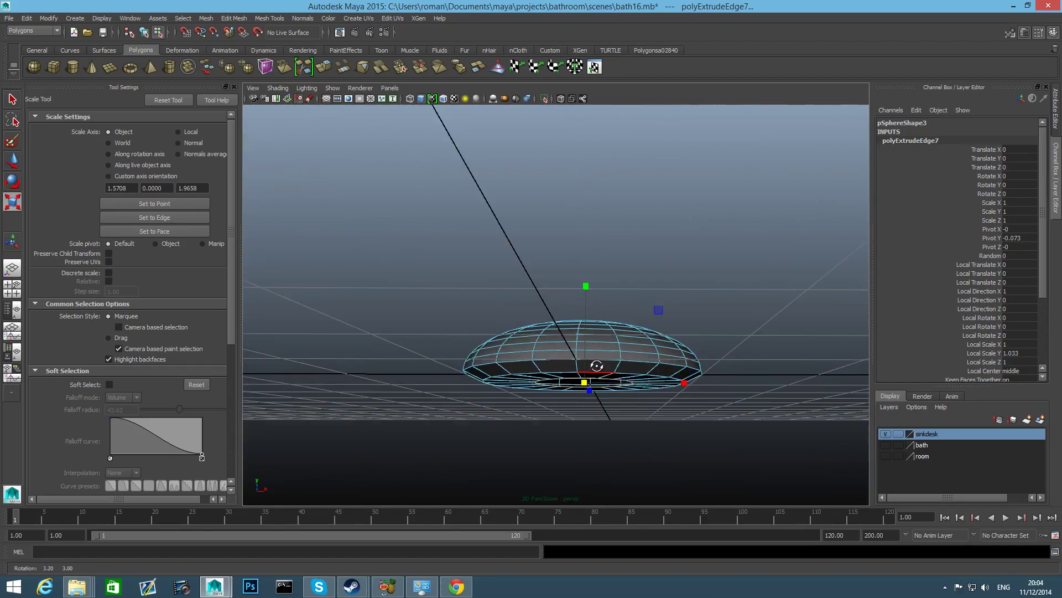
Step: Extrude the small inner edge ring and move it down about 0.52 to form a cylindrical stem
{"action": "left_click", "coordinate": [324, 66]}
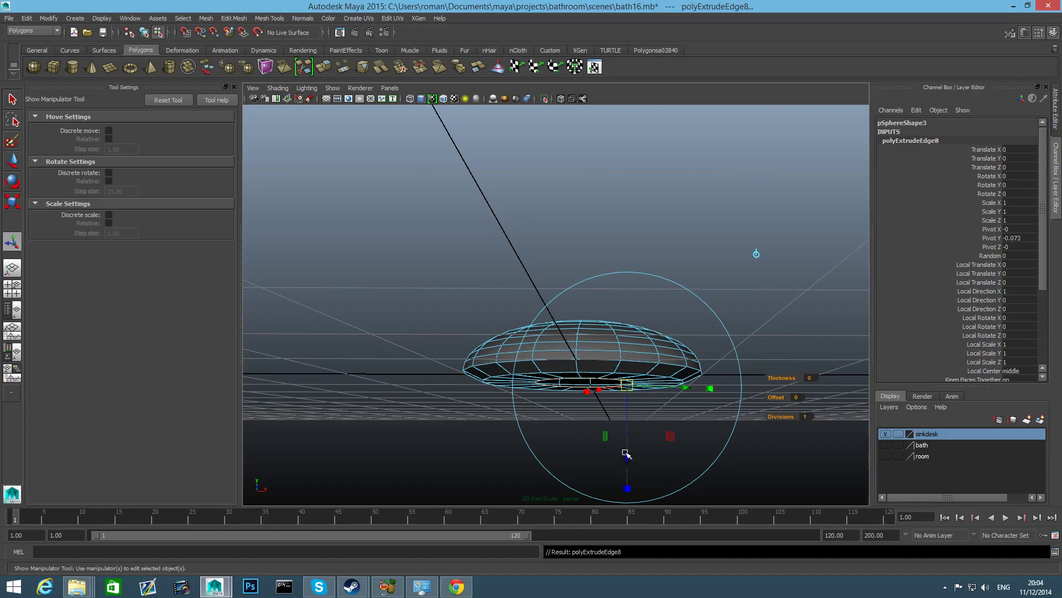
{"action": "key", "text": "w"}
{"action": "left_click_drag", "start_coordinate": [585, 288], "coordinate": [613, 318]}
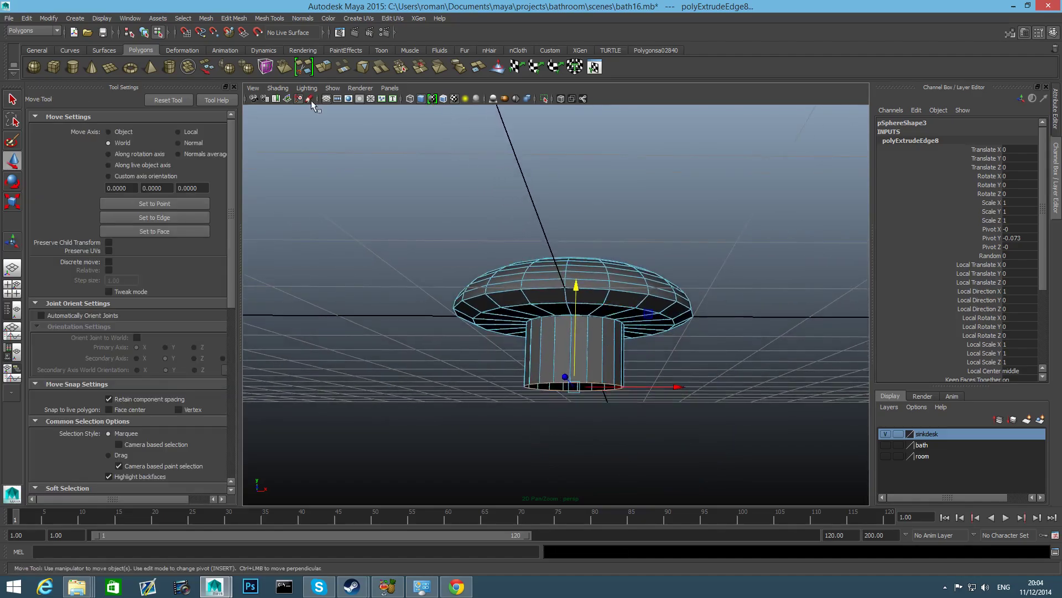
Step: Extrude the stem's bottom edge loop outward into a flange, extrude its rim down about 0.08, and return to object selection
{"action": "left_click", "coordinate": [323, 67]}
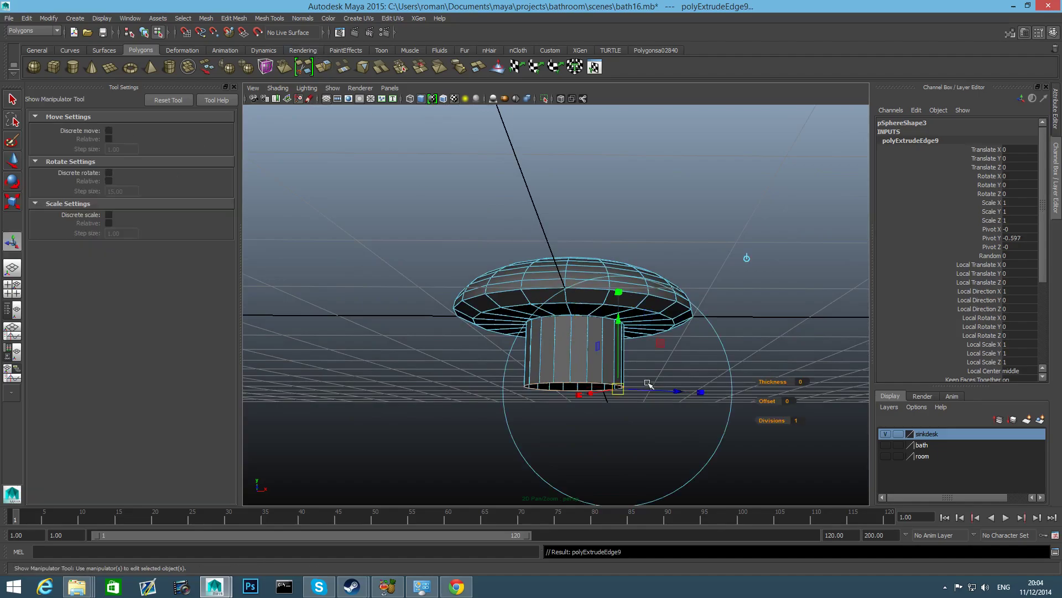
{"action": "left_click_drag", "start_coordinate": [674, 391], "coordinate": [703, 393]}
{"action": "left_click", "coordinate": [324, 67]}
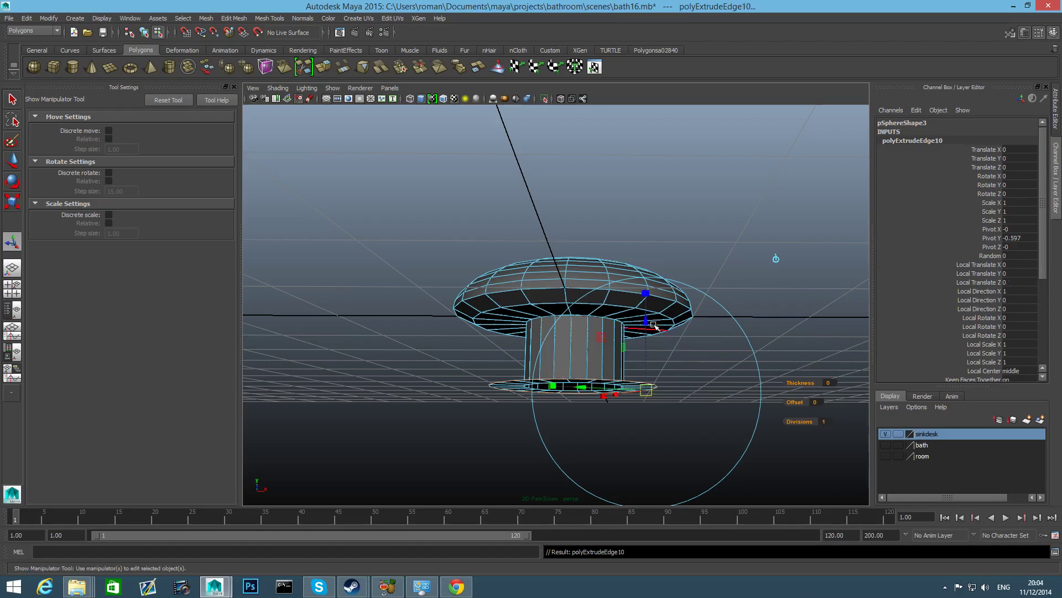
{"action": "left_click_drag", "start_coordinate": [649, 320], "coordinate": [652, 329]}
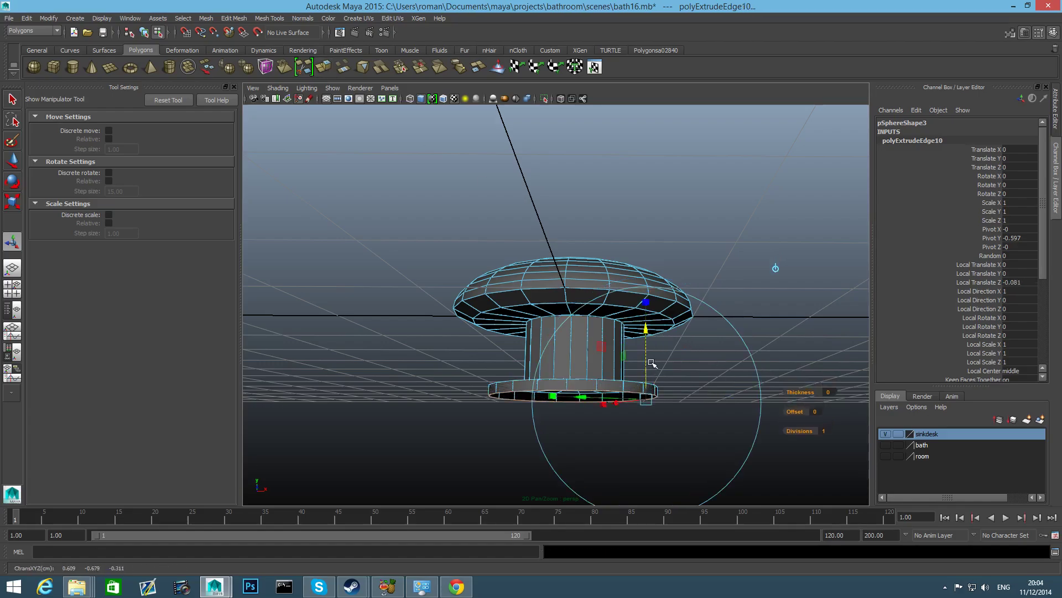
{"action": "key", "text": "F8"}
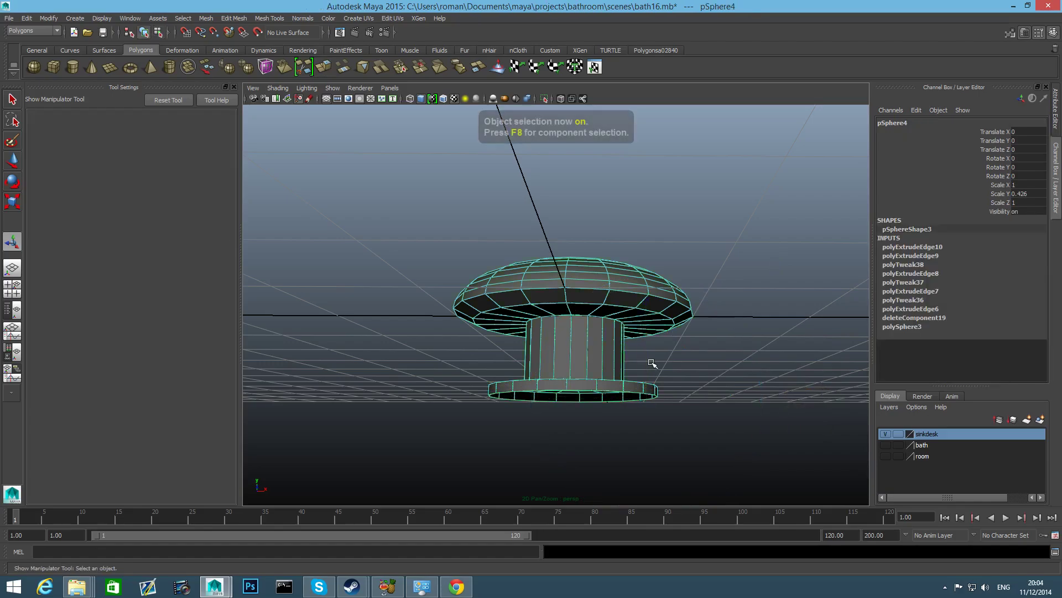
Step: Insert supporting edge loops near the knob's hard edges under the dome, along the stem and on the flange, and return to object selection
{"action": "left_click_drag", "start_coordinate": [651, 360], "coordinate": [613, 364], "text": "alt"}
{"action": "right_click_drag", "start_coordinate": [606, 363], "coordinate": [556, 346], "text": "shift"}
{"action": "right_click_drag", "start_coordinate": [586, 385], "coordinate": [666, 458], "text": "alt"}
{"action": "left_click_drag", "start_coordinate": [633, 444], "coordinate": [630, 430]}
{"action": "left_click_drag", "start_coordinate": [630, 430], "coordinate": [636, 228], "text": "alt"}
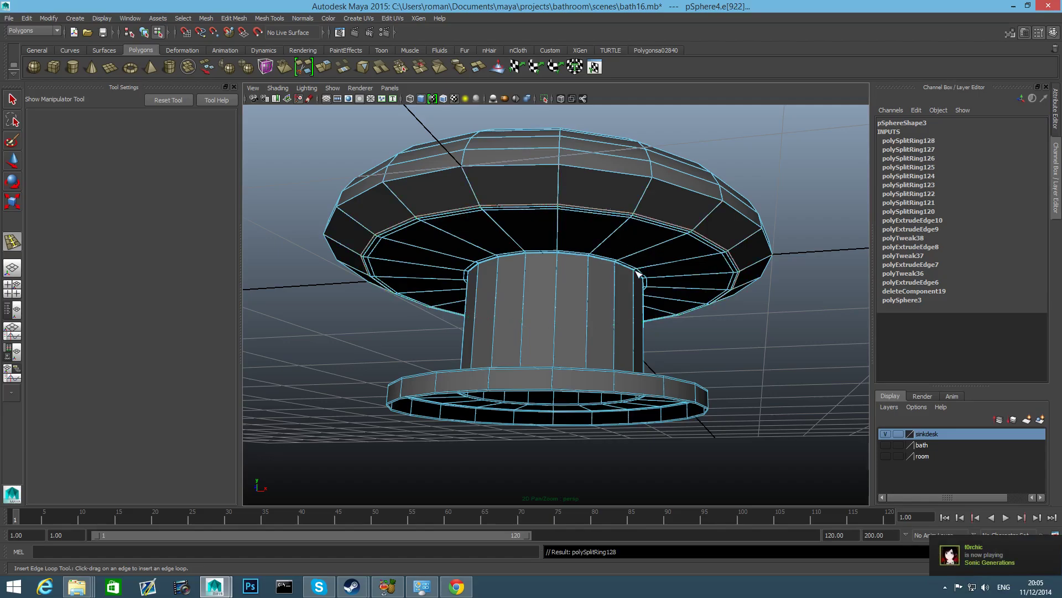
{"action": "key", "text": "F8"}
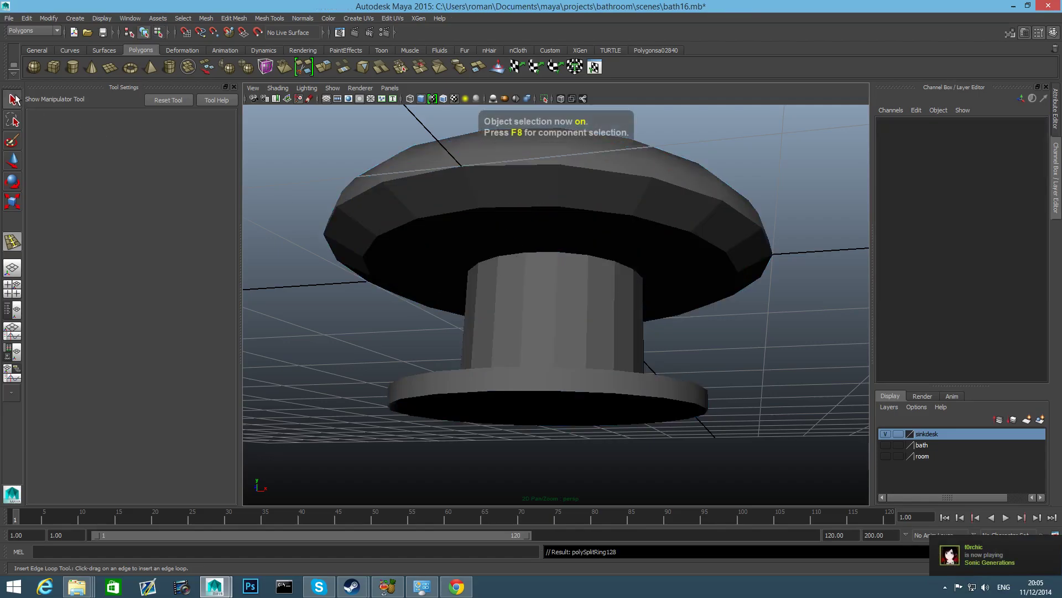
Step: Show the knob with smooth mesh preview and deselect it
{"action": "left_click", "coordinate": [14, 98]}
{"action": "left_click", "coordinate": [516, 252]}
{"action": "key", "text": "3"}
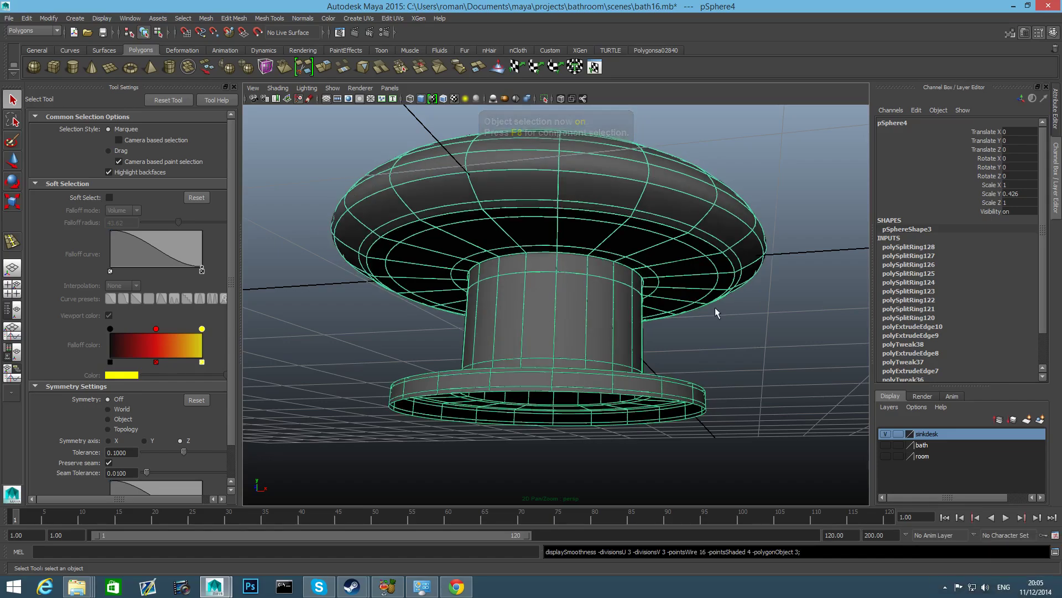
{"action": "left_click", "coordinate": [716, 316]}
{"action": "left_click_drag", "start_coordinate": [728, 326], "coordinate": [576, 325], "text": "alt"}
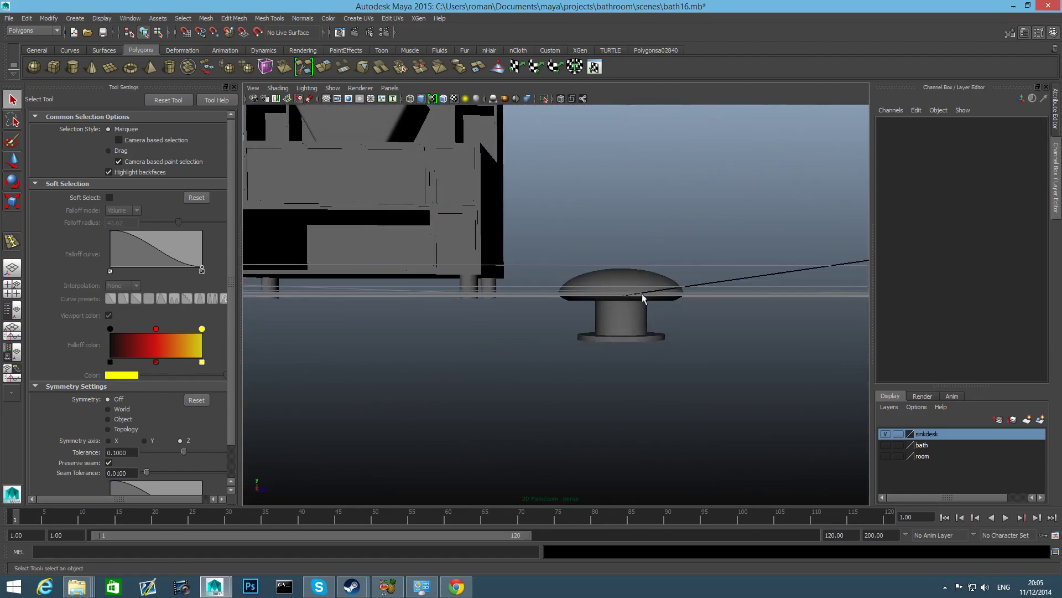
Step: Rotate the knob 90 degrees about the Z axis so it lies sideways like a drawer handle
{"action": "left_click_drag", "start_coordinate": [671, 325], "coordinate": [602, 351], "text": "alt"}
{"action": "left_click", "coordinate": [617, 324]}
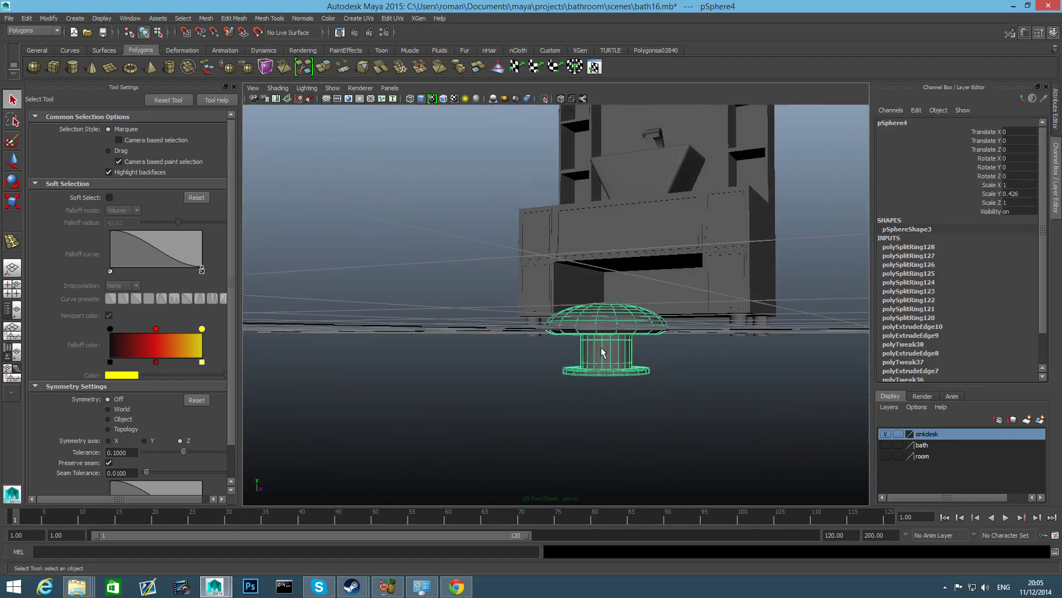
{"action": "key", "text": "w"}
{"action": "key", "text": "e"}
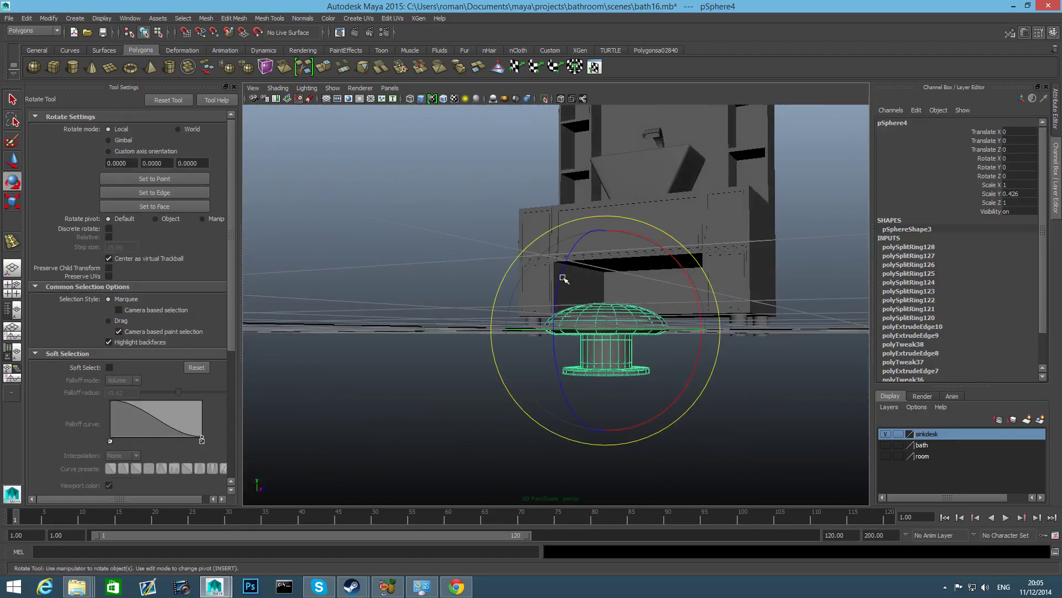
{"action": "key", "text": "j"}
{"action": "left_click_drag", "start_coordinate": [563, 278], "coordinate": [633, 351]}
Step: Move the knob to the sink unit's end at about Translate X 118.5, Y 24 and Z -32.2
{"action": "right_click_drag", "start_coordinate": [633, 351], "coordinate": [455, 368], "text": "alt"}
{"action": "middle_click_drag", "start_coordinate": [553, 316], "coordinate": [650, 409], "text": "alt"}
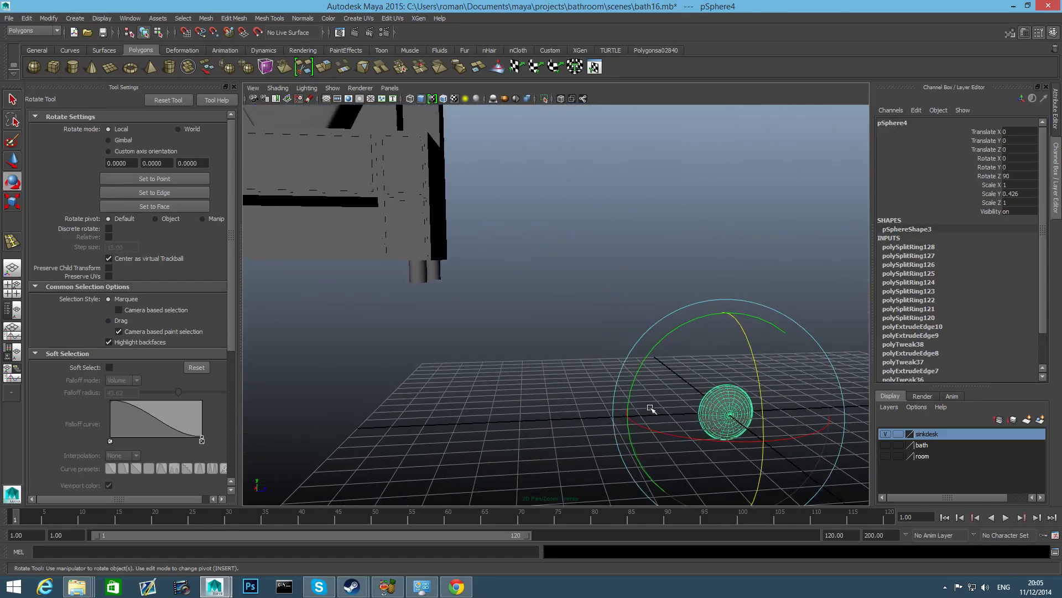
{"action": "right_click_drag", "start_coordinate": [650, 408], "coordinate": [464, 418], "text": "alt"}
{"action": "left_click_drag", "start_coordinate": [465, 418], "coordinate": [553, 418], "text": "alt"}
{"action": "key", "text": "w"}
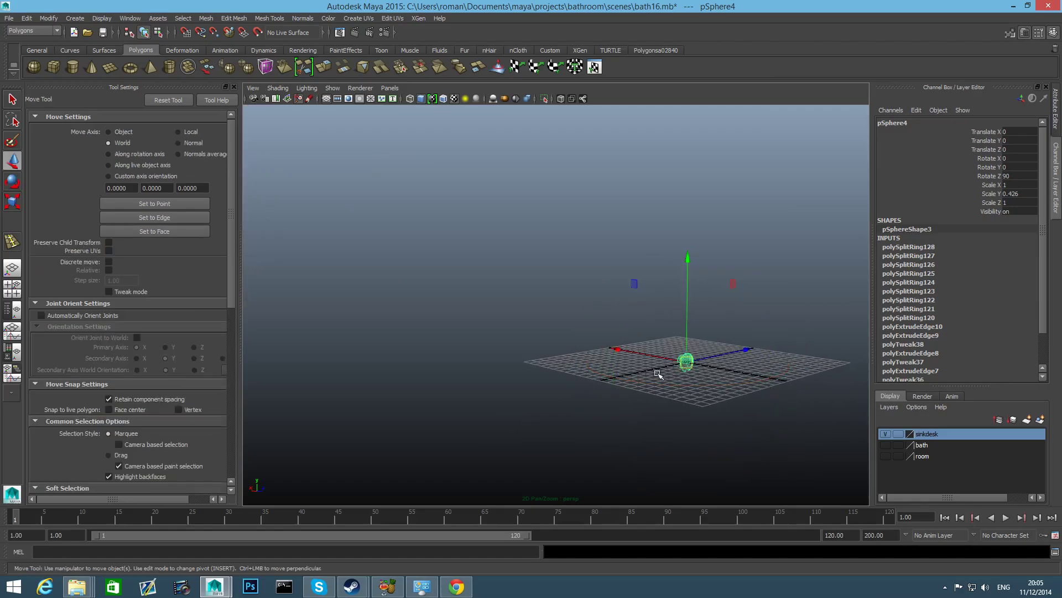
{"action": "left_click_drag", "start_coordinate": [747, 351], "coordinate": [510, 433]}
{"action": "middle_click_drag", "start_coordinate": [510, 434], "coordinate": [823, 439], "text": "alt"}
{"action": "left_click_drag", "start_coordinate": [717, 403], "coordinate": [337, 311]}
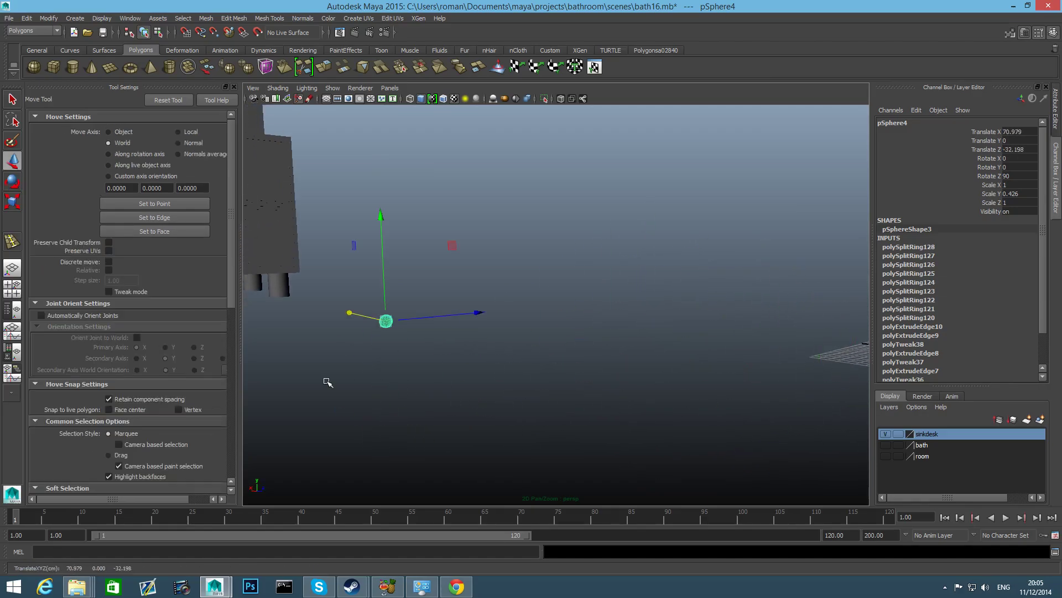
{"action": "middle_click_drag", "start_coordinate": [327, 382], "coordinate": [633, 462], "text": "alt"}
{"action": "middle_click_drag", "start_coordinate": [494, 364], "coordinate": [744, 432], "text": "alt"}
{"action": "left_click_drag", "start_coordinate": [639, 390], "coordinate": [475, 350]}
{"action": "left_click_drag", "start_coordinate": [529, 259], "coordinate": [505, 138]}
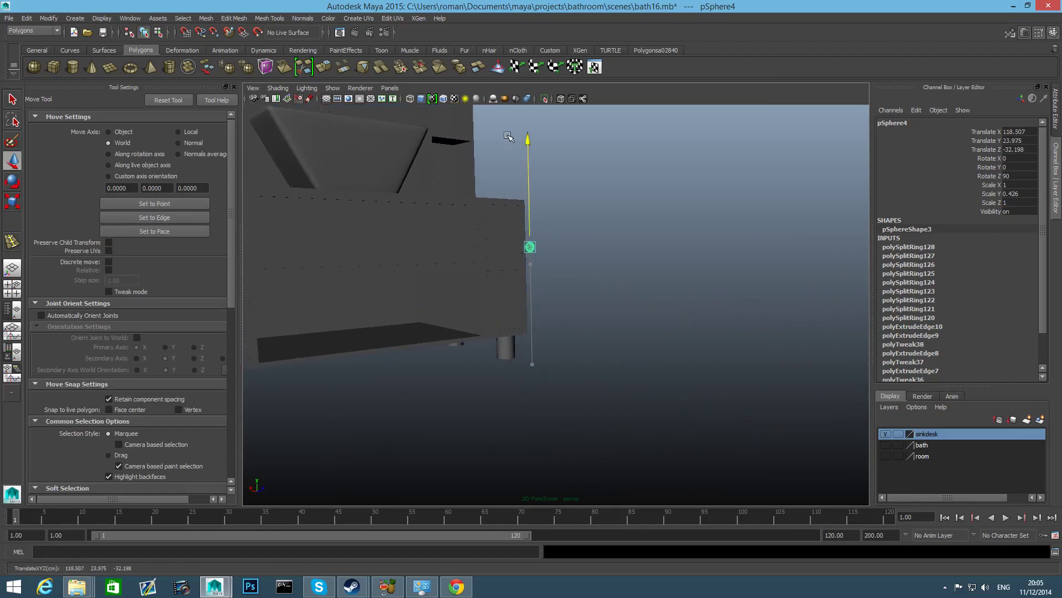
Step: Seat the knob against the small upper panel at the unit's end, at about Translate X 125.04, Y 30.16 and Z -33.6
{"action": "right_click_drag", "start_coordinate": [539, 227], "coordinate": [609, 284], "text": "alt"}
{"action": "middle_click_drag", "start_coordinate": [610, 285], "coordinate": [685, 478], "text": "alt"}
{"action": "scroll", "coordinate": [557, 367], "scroll_direction": "up", "scroll_amount": 3}
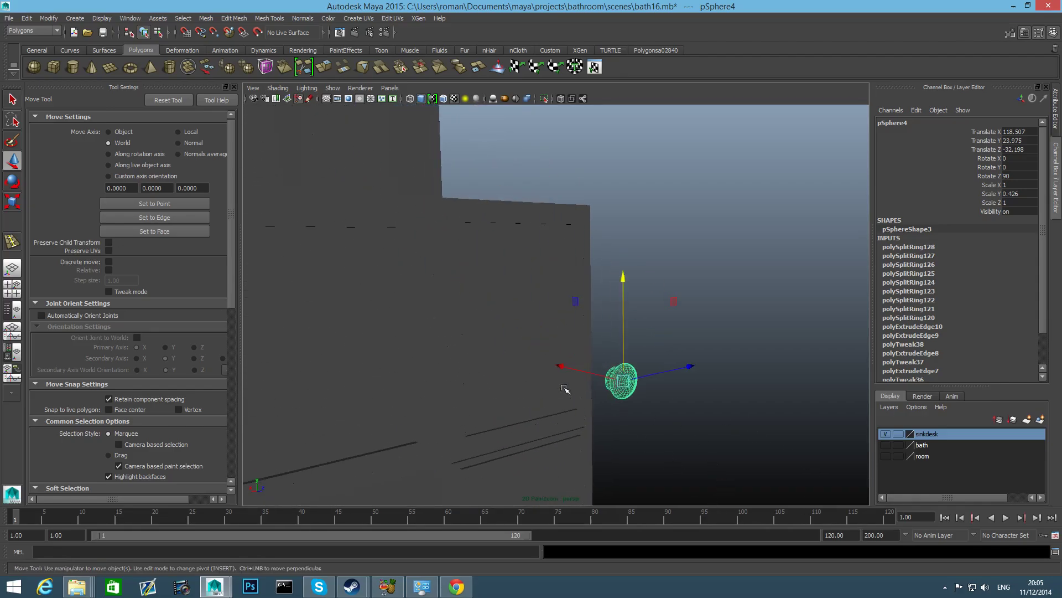
{"action": "left_click_drag", "start_coordinate": [560, 370], "coordinate": [423, 545]}
{"action": "right_click_drag", "start_coordinate": [433, 500], "coordinate": [469, 402], "text": "alt"}
{"action": "left_click_drag", "start_coordinate": [469, 402], "coordinate": [559, 358], "text": "alt"}
{"action": "left_click_drag", "start_coordinate": [700, 391], "coordinate": [676, 390]}
{"action": "left_click_drag", "start_coordinate": [570, 289], "coordinate": [576, 173]}
{"action": "left_click_drag", "start_coordinate": [585, 213], "coordinate": [646, 342], "text": "alt"}
{"action": "right_click_drag", "start_coordinate": [647, 343], "coordinate": [562, 317], "text": "alt"}
{"action": "left_click_drag", "start_coordinate": [559, 298], "coordinate": [569, 308]}
{"action": "left_click_drag", "start_coordinate": [703, 318], "coordinate": [681, 315], "text": "alt"}
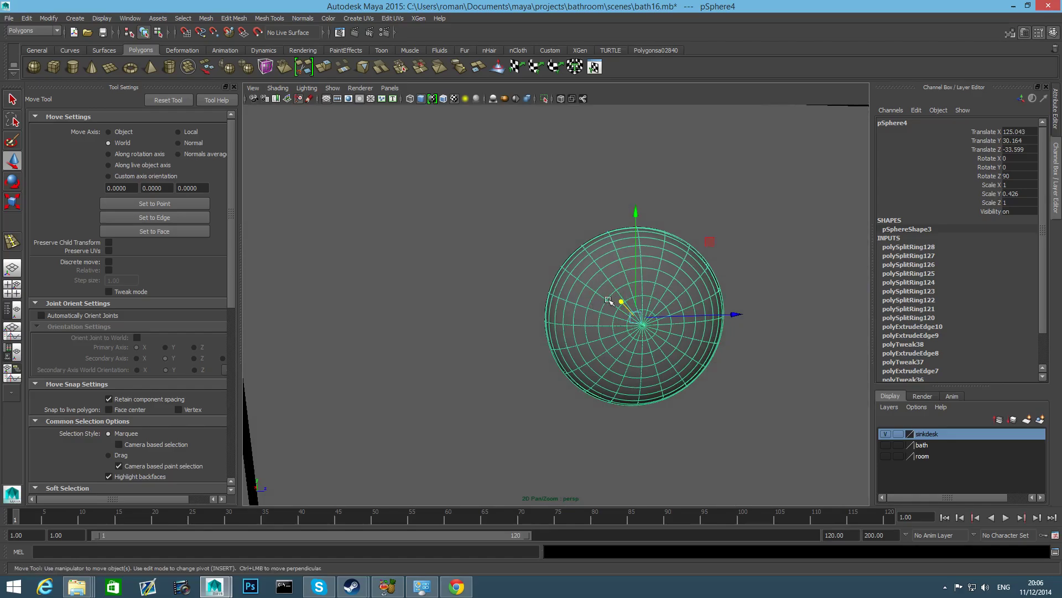
Step: Display wireframe on shaded objects and shift the knob along Z to -33.832, toward the small panel's centre line
{"action": "right_click_drag", "start_coordinate": [681, 315], "coordinate": [545, 313], "text": "alt"}
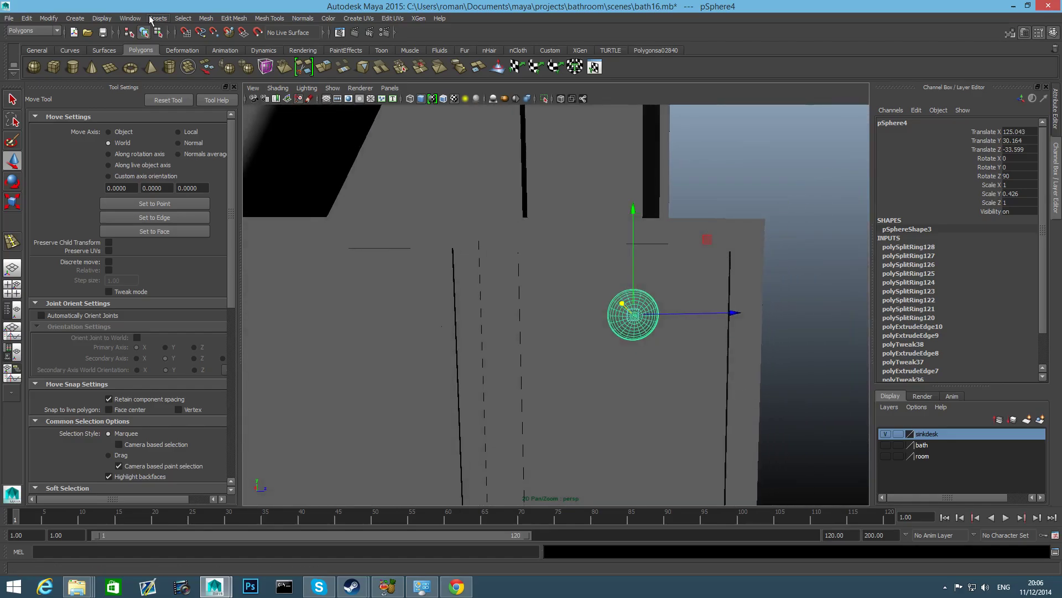
{"action": "left_click", "coordinate": [285, 91]}
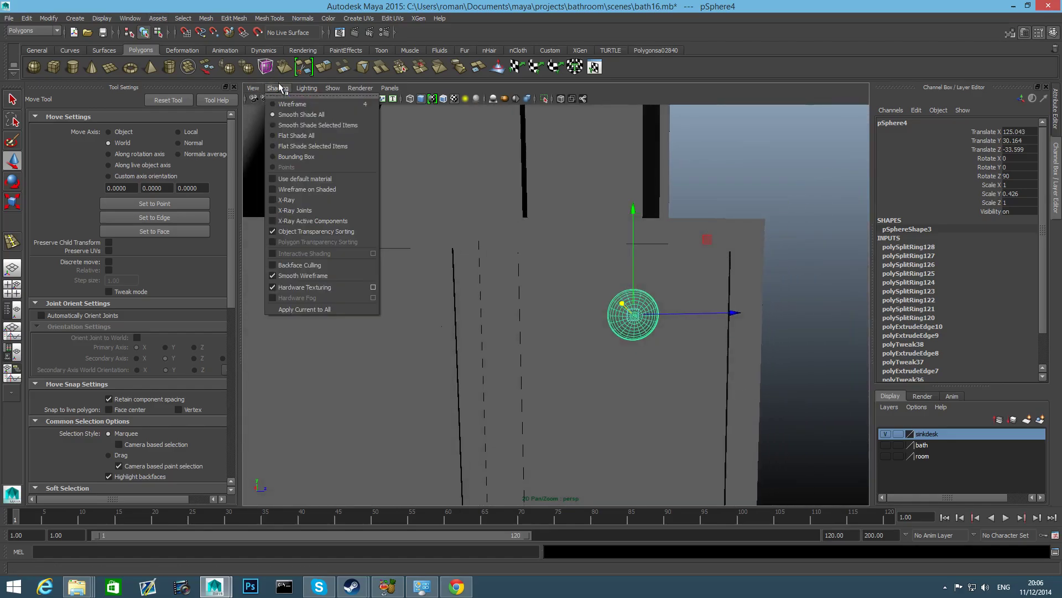
{"action": "left_click", "coordinate": [299, 190]}
{"action": "left_click_drag", "start_coordinate": [738, 313], "coordinate": [730, 313]}
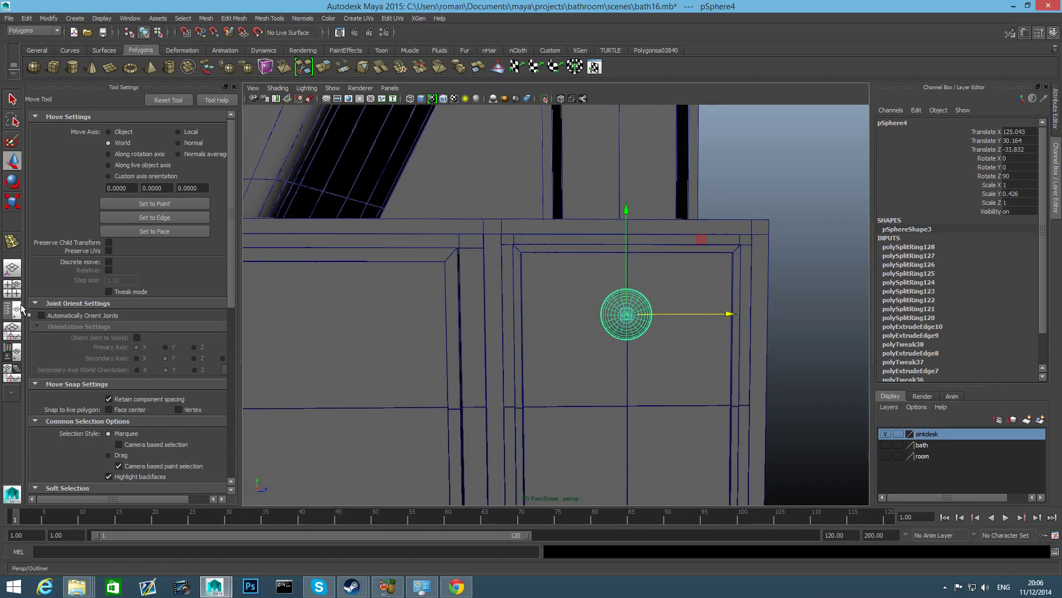
Step: Switch to the four-view layout and try to frame the sink unit in the side view
{"action": "left_click", "coordinate": [12, 288]}
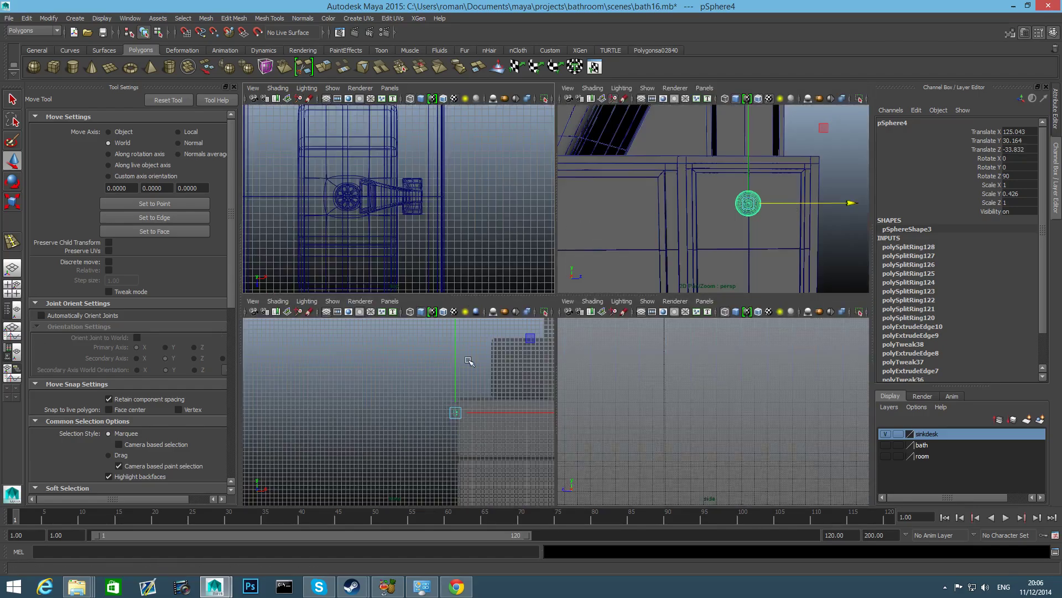
{"action": "scroll", "coordinate": [420, 251], "scroll_direction": "down", "scroll_amount": 6}
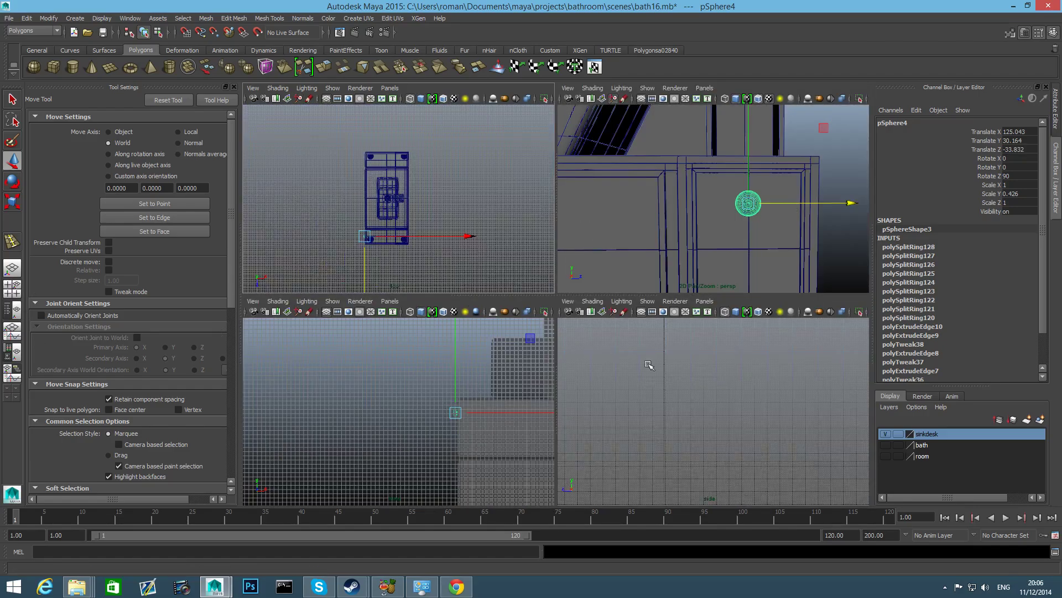
{"action": "scroll", "coordinate": [690, 378], "scroll_direction": "down", "scroll_amount": 4}
{"action": "scroll", "coordinate": [732, 415], "scroll_direction": "down", "scroll_amount": 10}
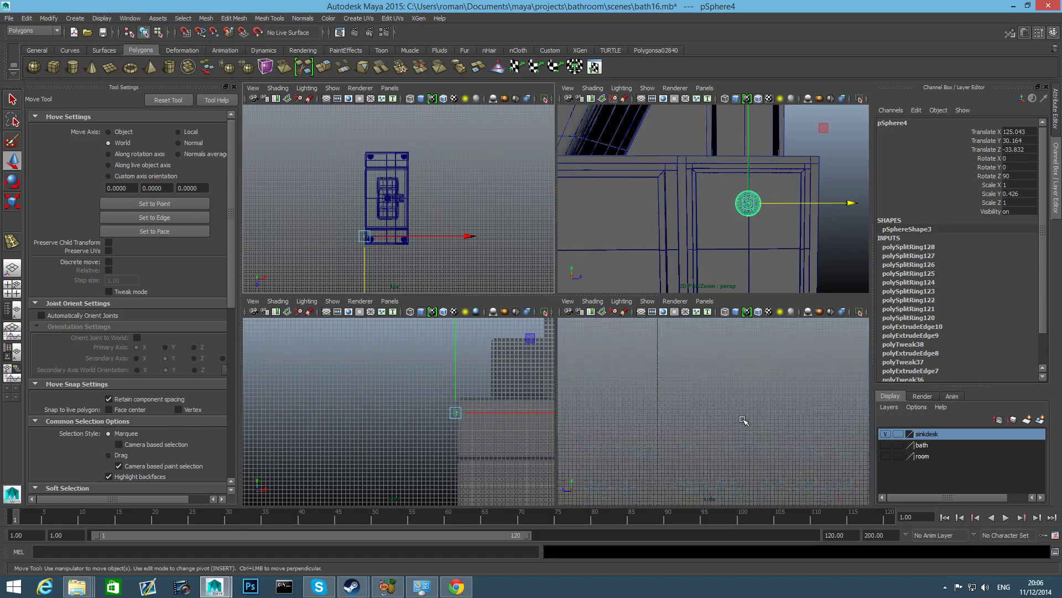
{"action": "scroll", "coordinate": [743, 420], "scroll_direction": "down", "scroll_amount": 10}
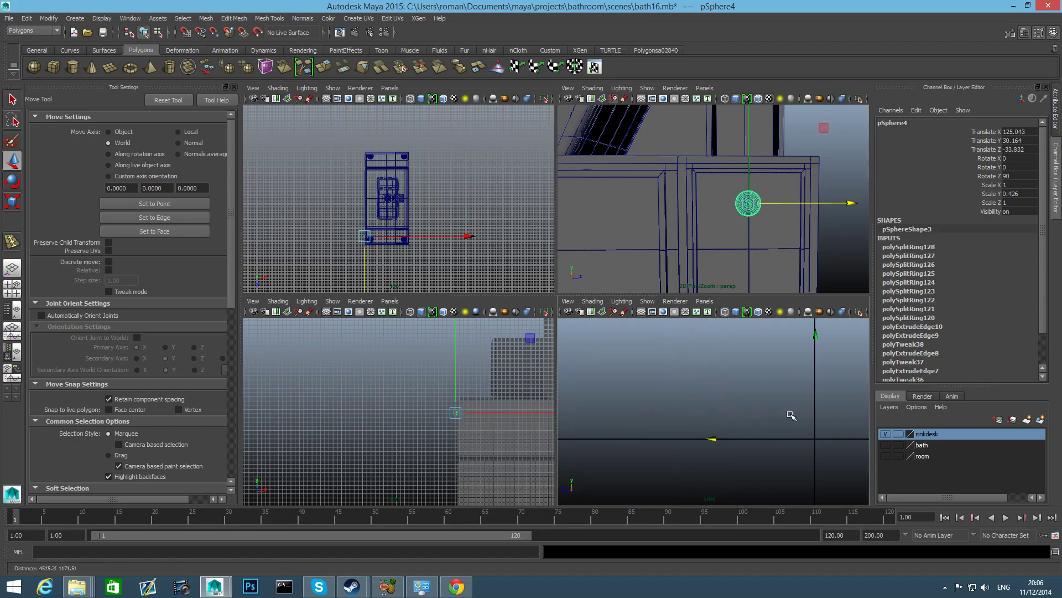
{"action": "scroll", "coordinate": [741, 420], "scroll_direction": "down", "scroll_amount": 2}
{"action": "middle_click_drag", "start_coordinate": [785, 409], "coordinate": [653, 421], "text": "alt"}
{"action": "scroll", "coordinate": [653, 421], "scroll_direction": "down", "scroll_amount": 3}
{"action": "right_click_drag", "start_coordinate": [653, 421], "coordinate": [545, 421], "text": "alt"}
{"action": "right_click_drag", "start_coordinate": [712, 396], "coordinate": [614, 419], "text": "alt"}
{"action": "mouse_move", "coordinate": [683, 405]}
{"action": "middle_mouse_down", "text": "alt"}
{"action": "mouse_move", "coordinate": [752, 404]}
{"action": "mouse_move", "coordinate": [744, 354]}
{"action": "middle_mouse_up", "text": "alt"}
{"action": "scroll", "coordinate": [725, 431], "scroll_direction": "up", "scroll_amount": 8}
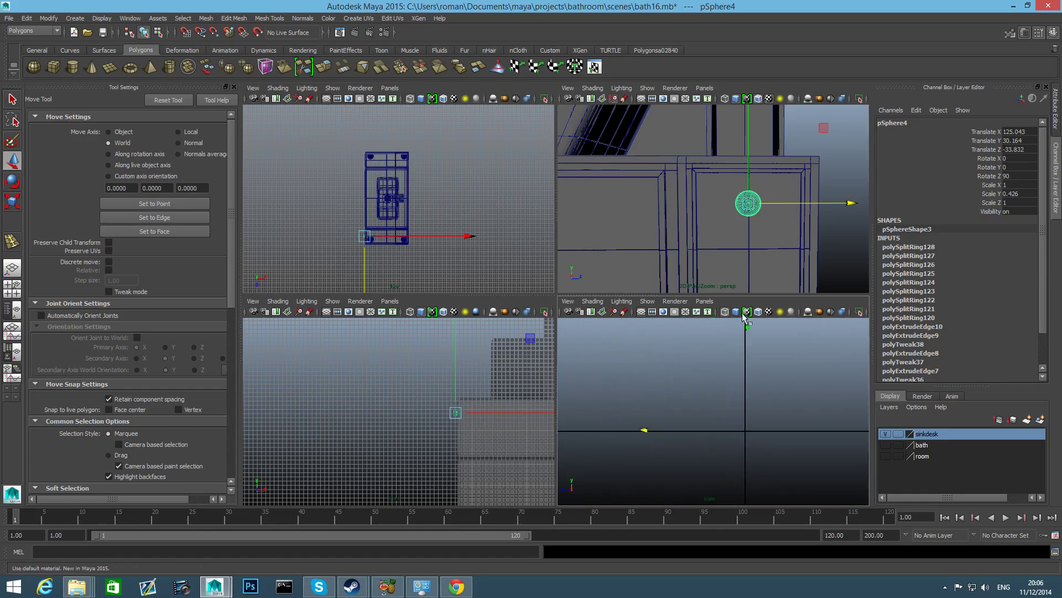
{"action": "scroll", "coordinate": [718, 370], "scroll_direction": "up", "scroll_amount": 4}
{"action": "middle_click_drag", "start_coordinate": [768, 395], "coordinate": [684, 405], "text": "alt"}
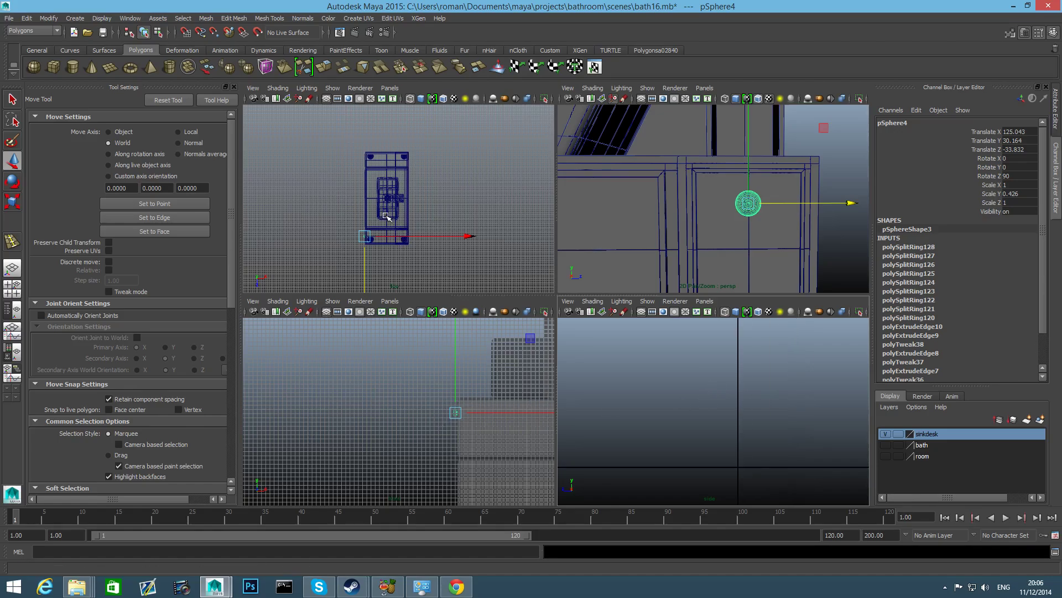
Step: Align the knob with the panel's centre line in the top view at Translate Z -33.773, and return to the perspective view
{"action": "key", "text": "space"}
{"action": "scroll", "coordinate": [530, 356], "scroll_direction": "up", "scroll_amount": 4}
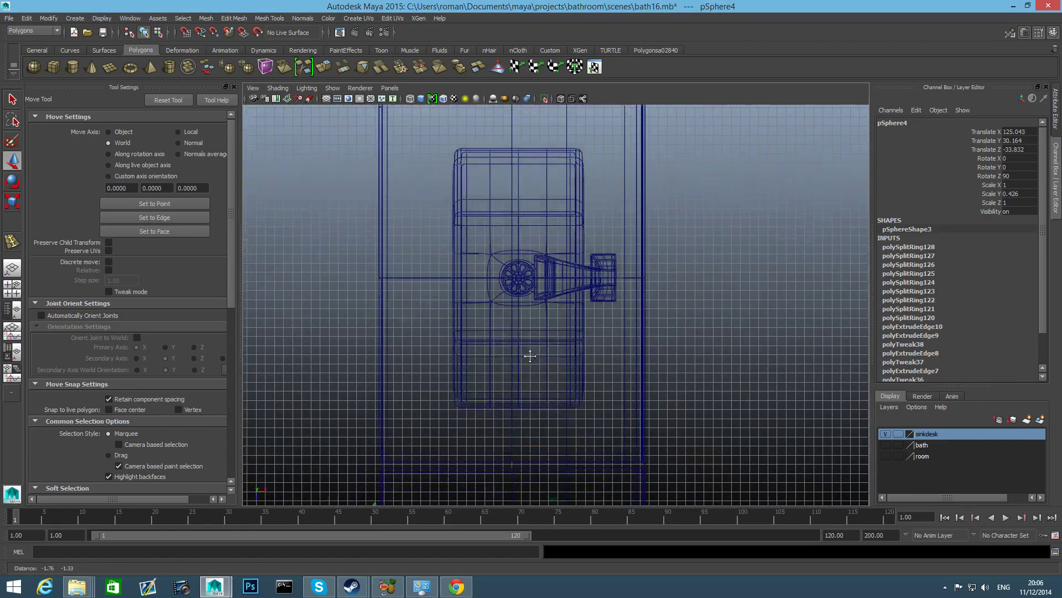
{"action": "middle_click_drag", "start_coordinate": [530, 356], "coordinate": [662, 206], "text": "alt"}
{"action": "scroll", "coordinate": [570, 393], "scroll_direction": "up", "scroll_amount": 5}
{"action": "middle_click_drag", "start_coordinate": [531, 399], "coordinate": [620, 209], "text": "alt"}
{"action": "scroll", "coordinate": [555, 285], "scroll_direction": "up", "scroll_amount": 1}
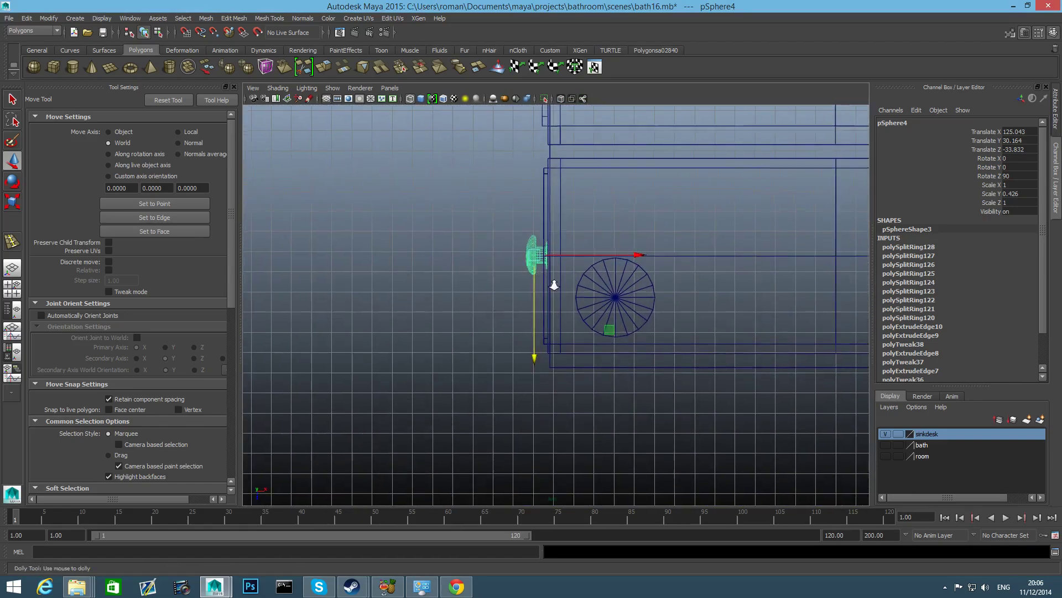
{"action": "scroll", "coordinate": [554, 285], "scroll_direction": "up", "scroll_amount": 6}
{"action": "middle_click_drag", "start_coordinate": [648, 248], "coordinate": [638, 302], "text": "alt"}
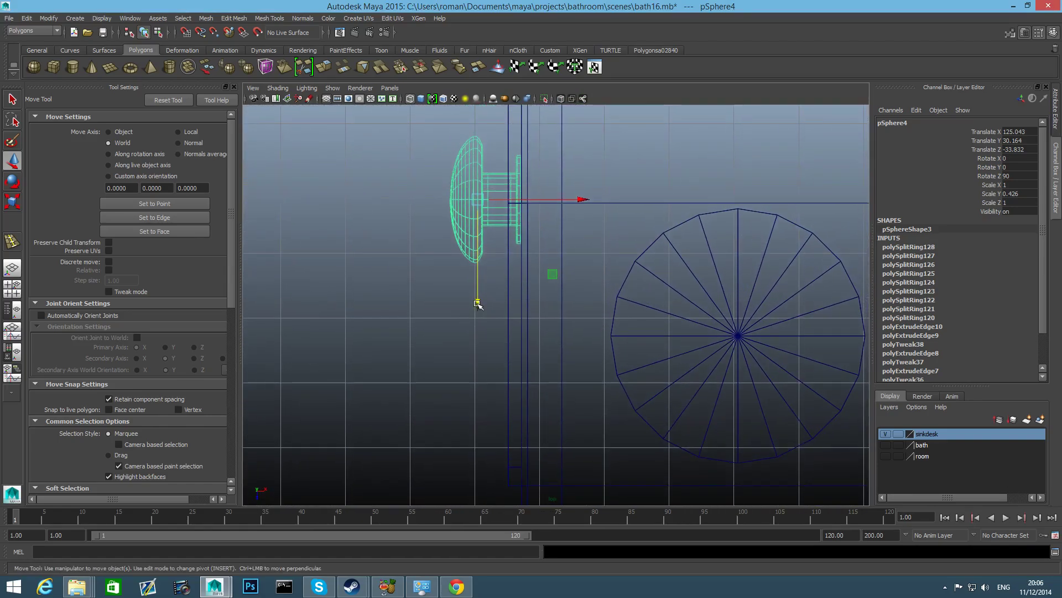
{"action": "left_click_drag", "start_coordinate": [478, 303], "coordinate": [479, 308]}
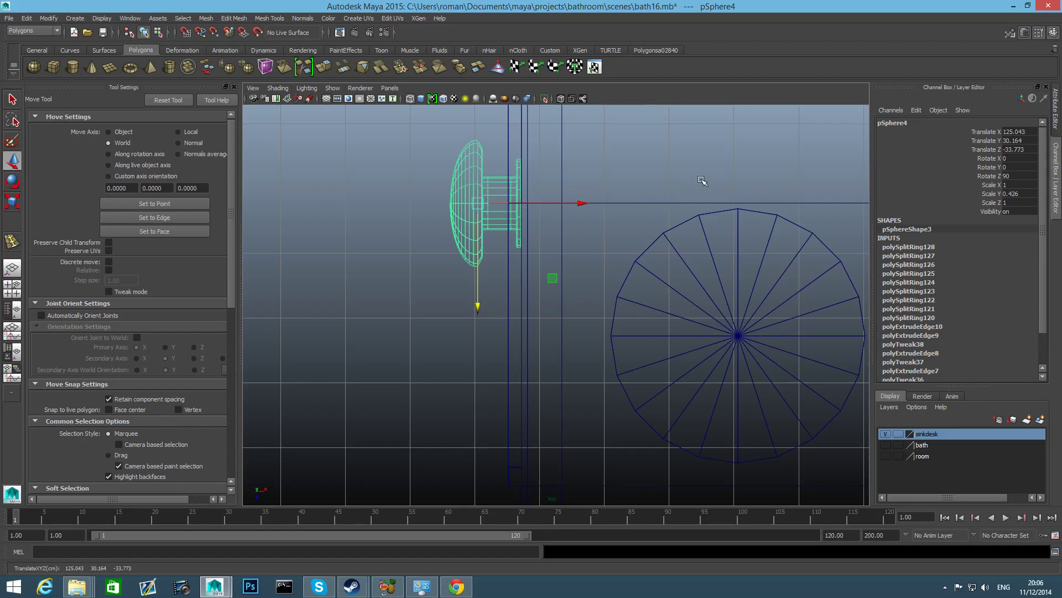
{"action": "key", "text": "space"}
{"action": "key", "text": "space"}
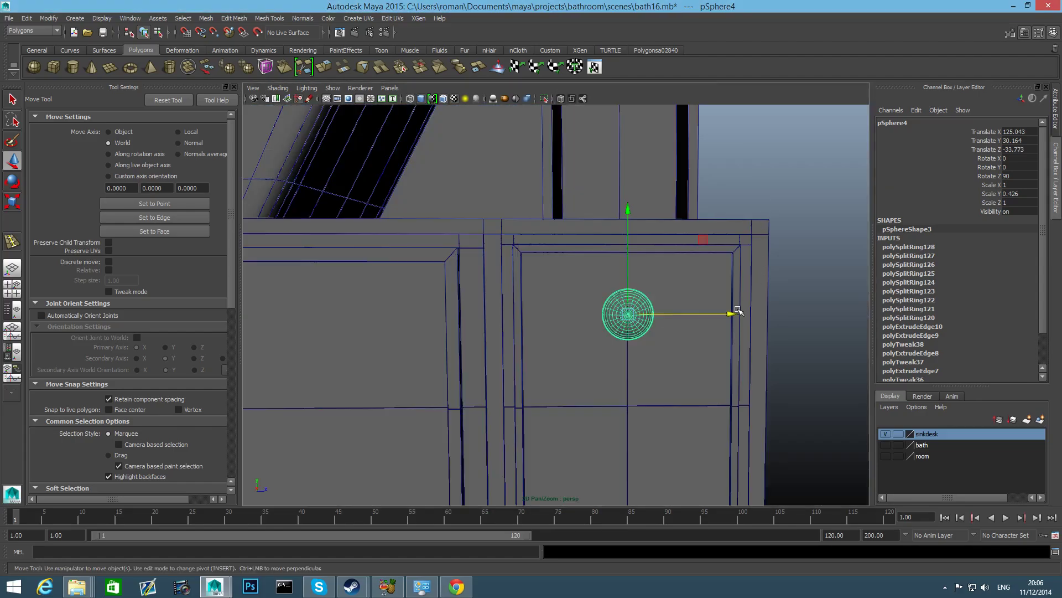
Step: Duplicate the knob twice along Z onto the wide drawer front, placing the copies at Translate Z -44.676 and about -73.4
{"action": "scroll", "coordinate": [738, 312], "scroll_direction": "down", "scroll_amount": 6}
{"action": "mouse_move", "coordinate": [723, 315]}
{"action": "left_mouse_down", "text": "alt"}
{"action": "mouse_move", "coordinate": [643, 333]}
{"action": "mouse_move", "coordinate": [711, 321]}
{"action": "left_mouse_up", "text": "alt"}
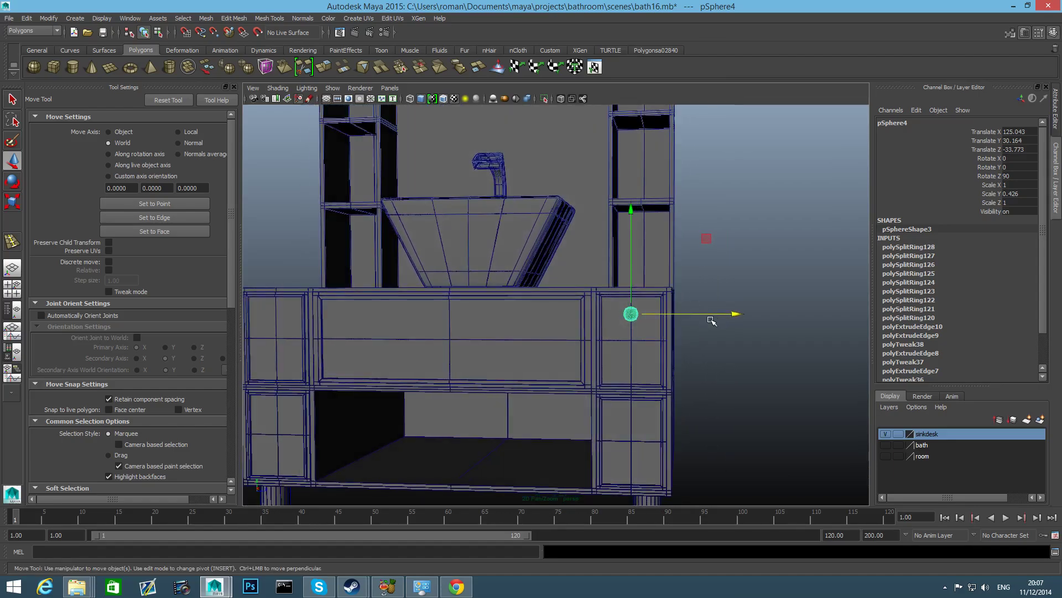
{"action": "key", "text": "ctrl+d"}
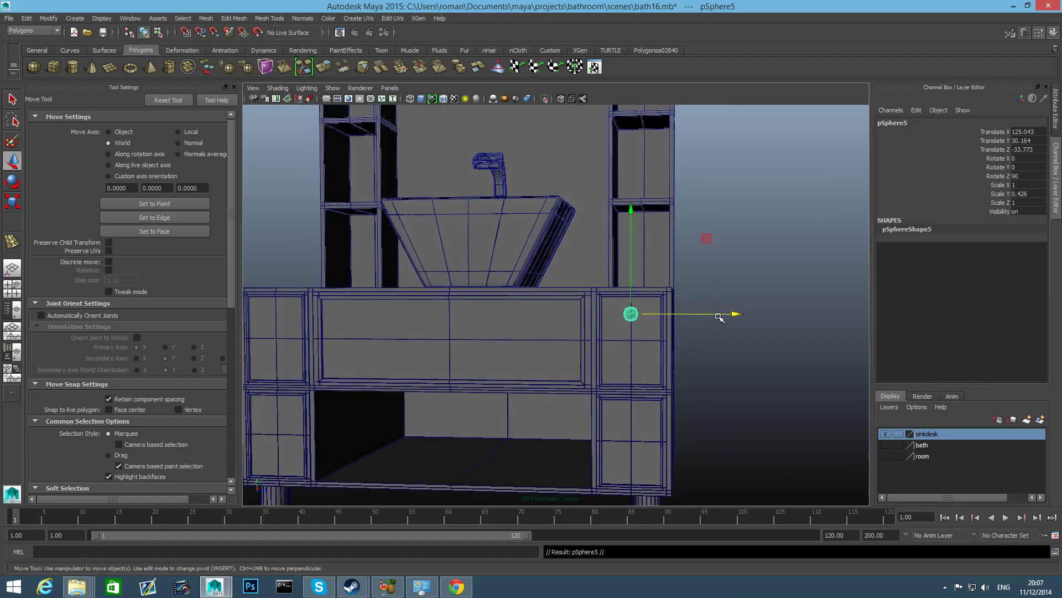
{"action": "left_click_drag", "start_coordinate": [736, 315], "coordinate": [654, 321]}
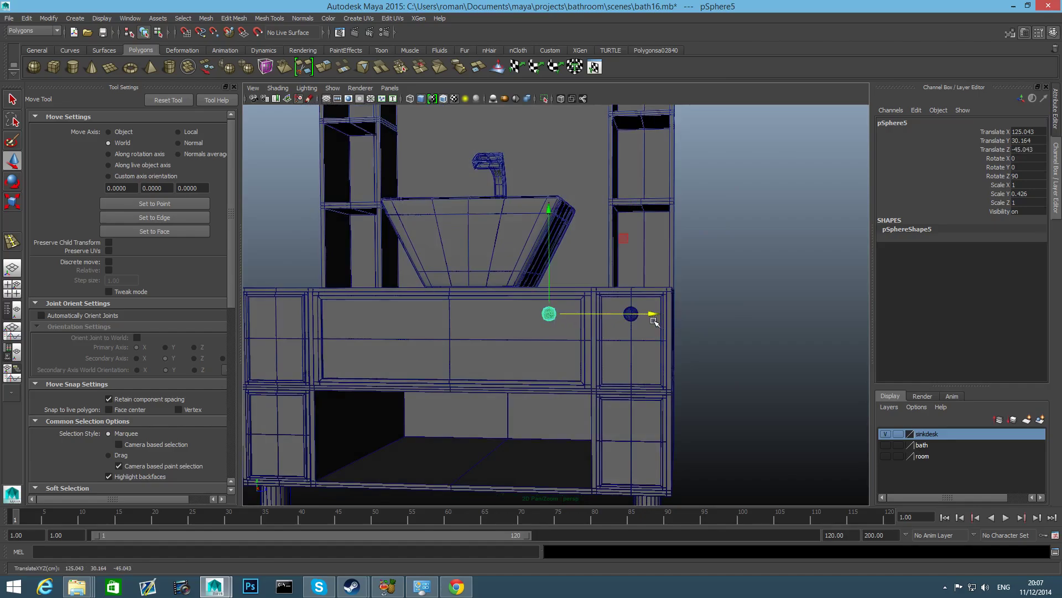
{"action": "middle_click_drag", "start_coordinate": [654, 321], "coordinate": [761, 368], "text": "alt"}
{"action": "left_click_drag", "start_coordinate": [804, 320], "coordinate": [804, 320]}
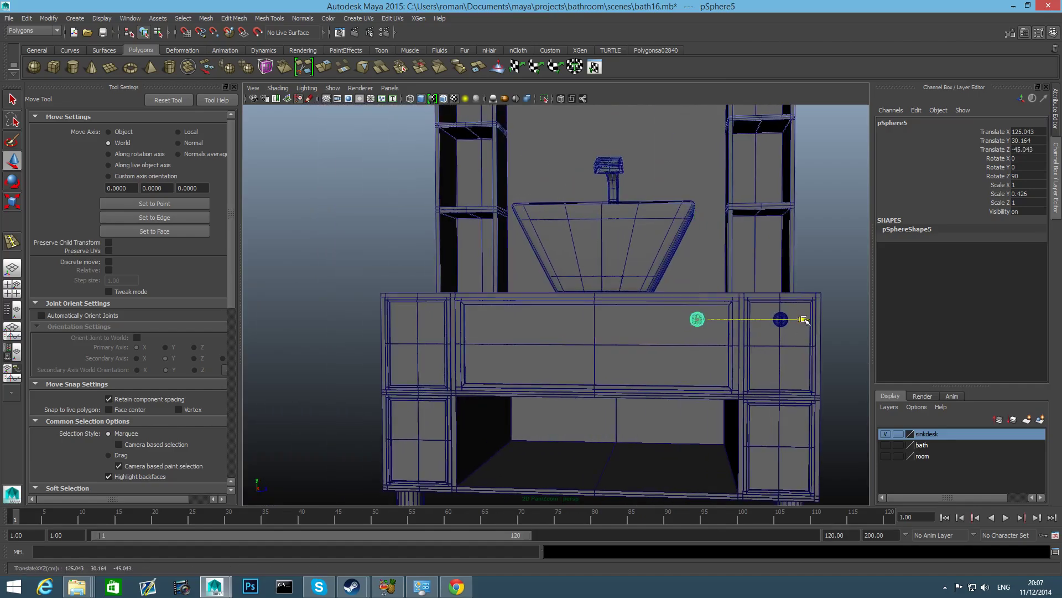
{"action": "middle_click_drag", "start_coordinate": [722, 368], "coordinate": [734, 378], "text": "alt"}
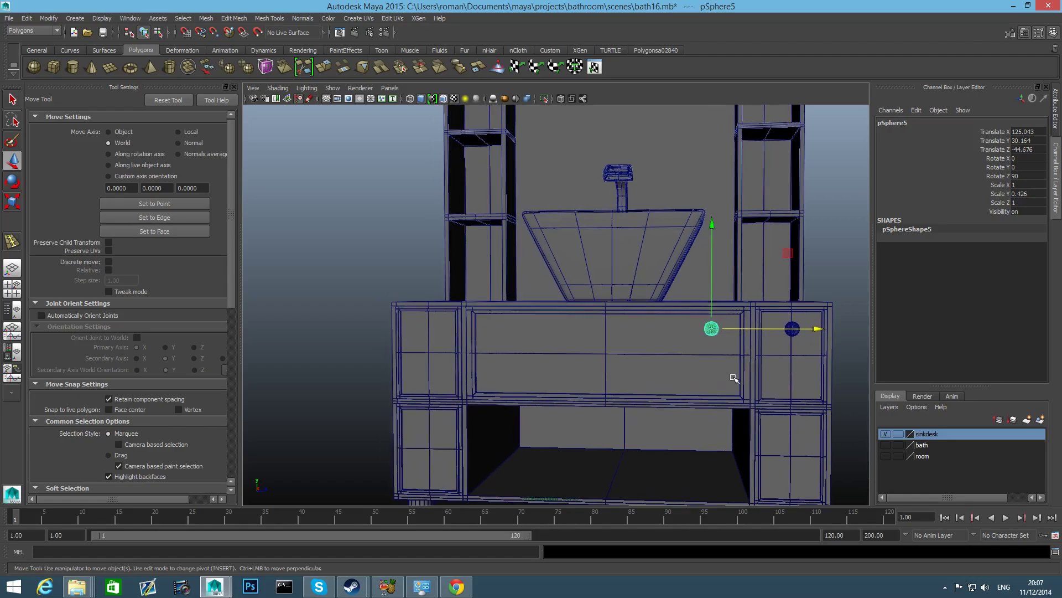
{"action": "key", "text": "ctrl+d"}
{"action": "left_click_drag", "start_coordinate": [817, 328], "coordinate": [621, 343]}
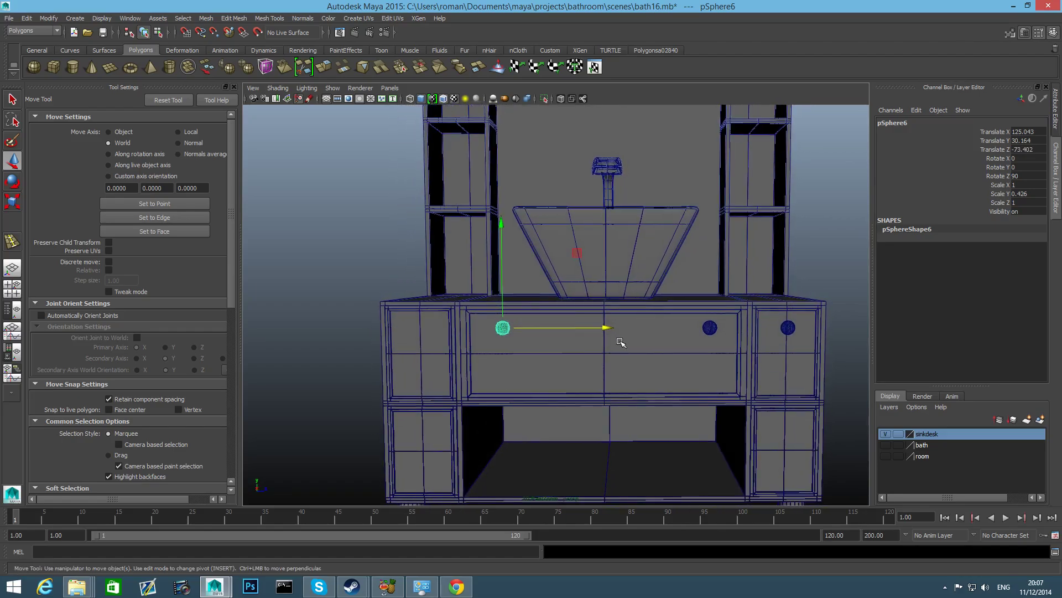
Step: Add offset edge loops on both sides of the wide drawer front's vertical centre edge, spaced to guide the knob placement
{"action": "left_click", "coordinate": [623, 342]}
{"action": "right_click", "coordinate": [631, 333]}
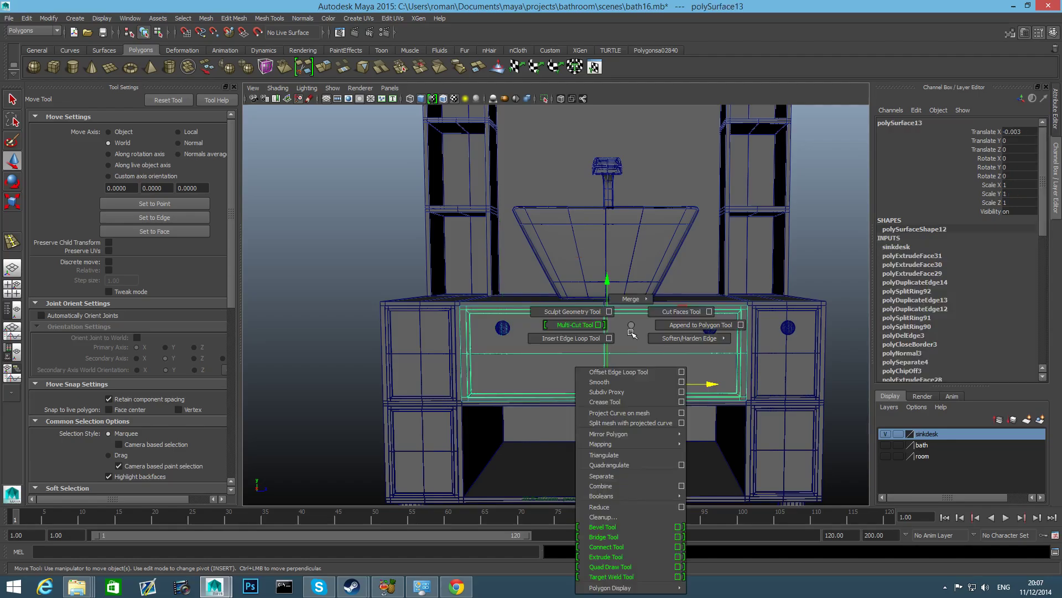
{"action": "right_click", "coordinate": [631, 334], "text": "shift"}
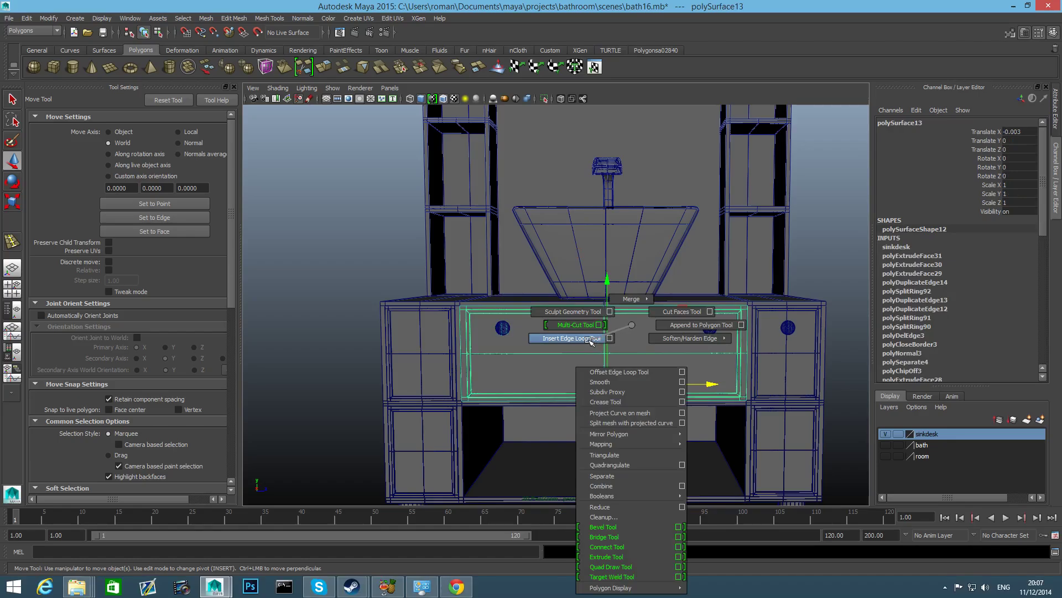
{"action": "left_click", "coordinate": [615, 372]}
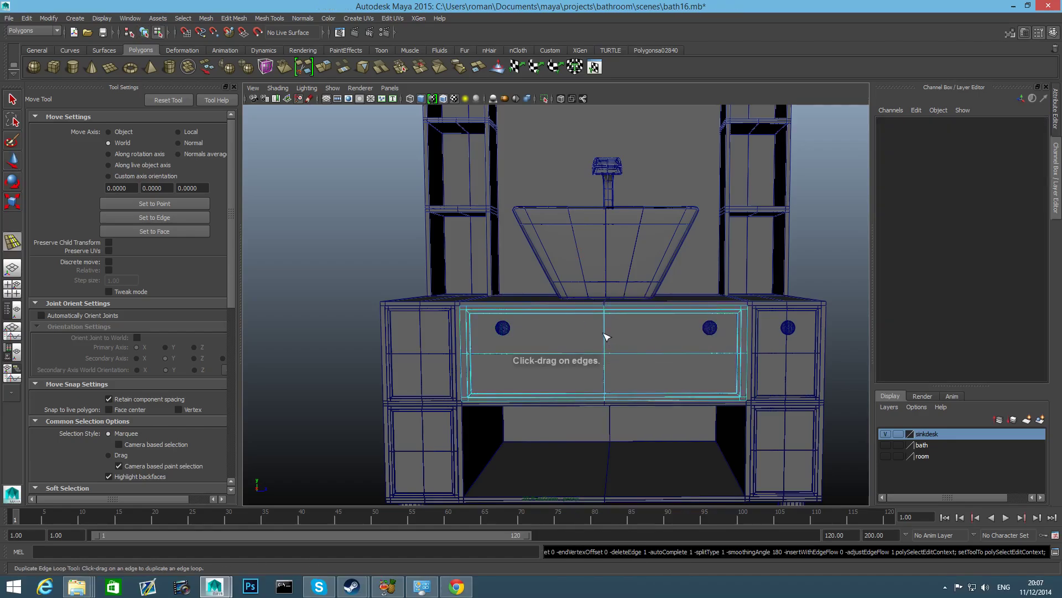
{"action": "left_click_drag", "start_coordinate": [606, 334], "coordinate": [518, 367]}
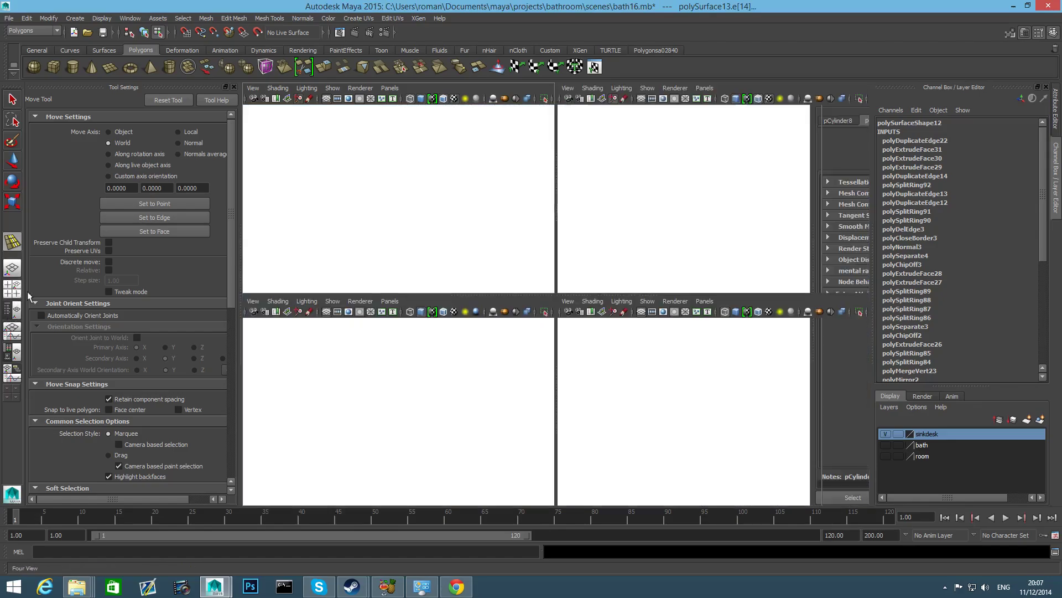
Step: Align the wide drawer's right-hand knob with its guide edge in the top view, at Translate Z -44.534
{"action": "left_click", "coordinate": [13, 285]}
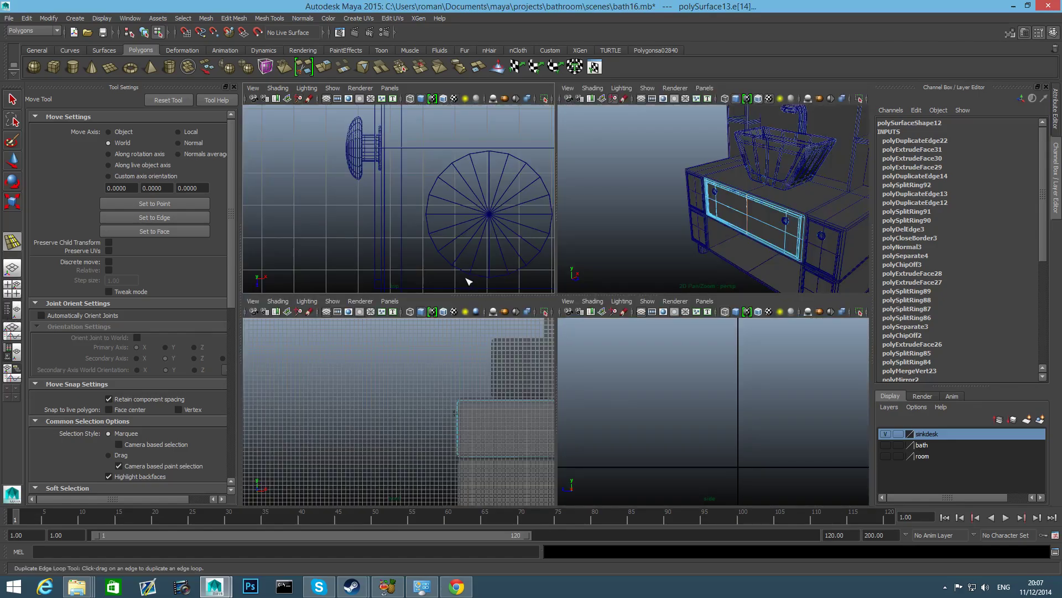
{"action": "key", "text": "space"}
{"action": "key", "text": "space"}
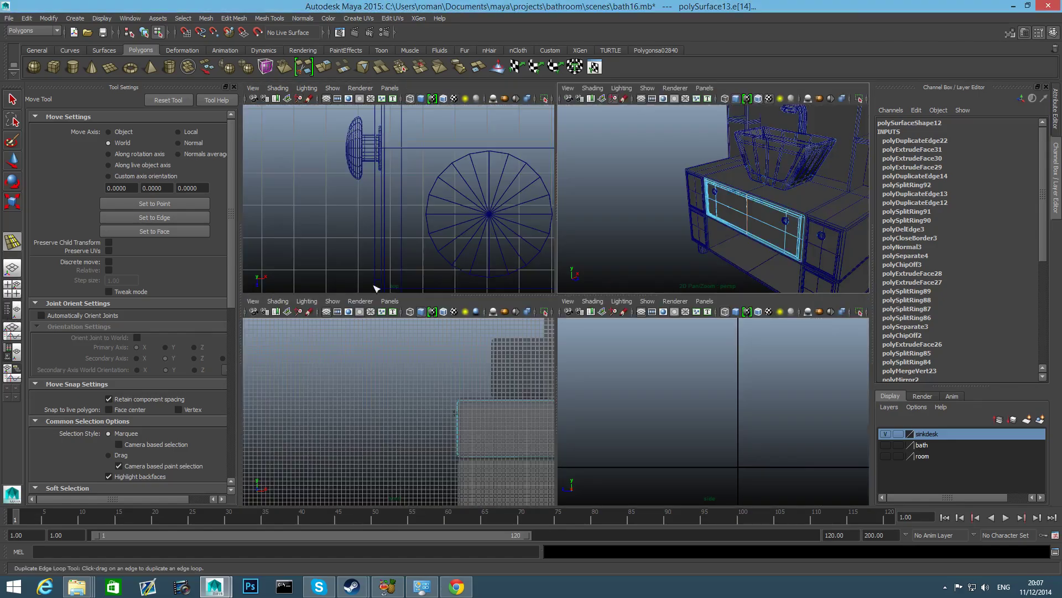
{"action": "key", "text": "space"}
{"action": "scroll", "coordinate": [479, 280], "scroll_direction": "down", "scroll_amount": 8}
{"action": "middle_click_drag", "start_coordinate": [606, 185], "coordinate": [616, 327], "text": "alt"}
{"action": "key", "text": "q"}
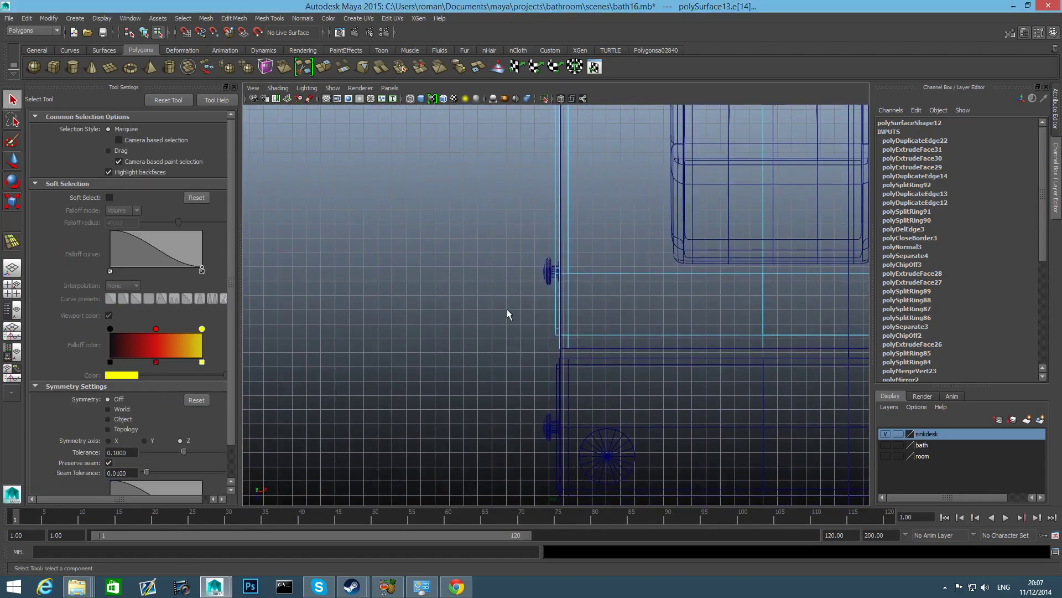
{"action": "left_click_drag", "start_coordinate": [525, 266], "coordinate": [546, 290]}
{"action": "scroll", "coordinate": [548, 299], "scroll_direction": "up", "scroll_amount": 4}
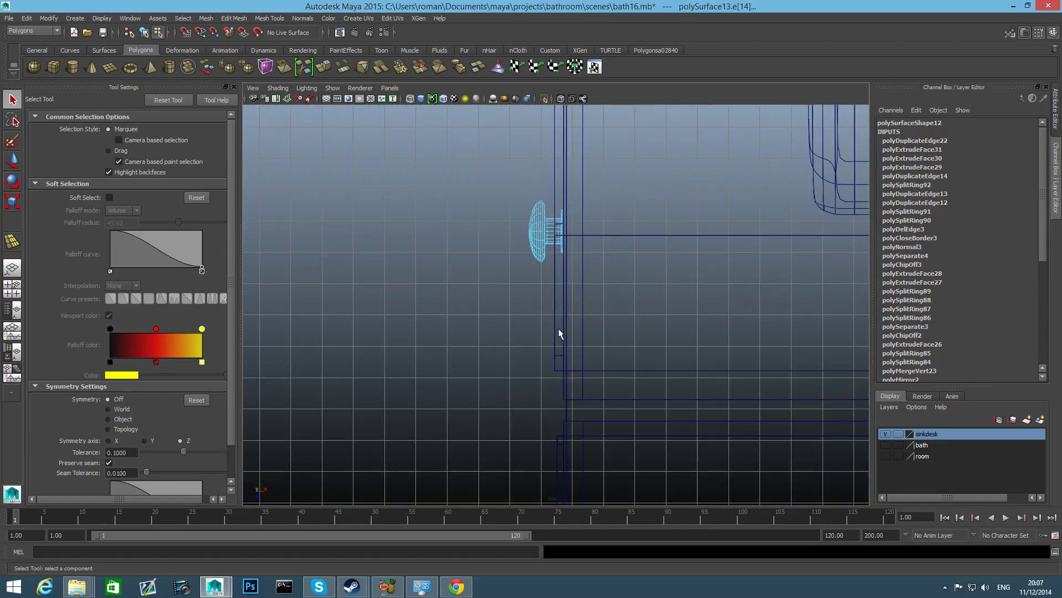
{"action": "key", "text": "F8"}
{"action": "key", "text": "w"}
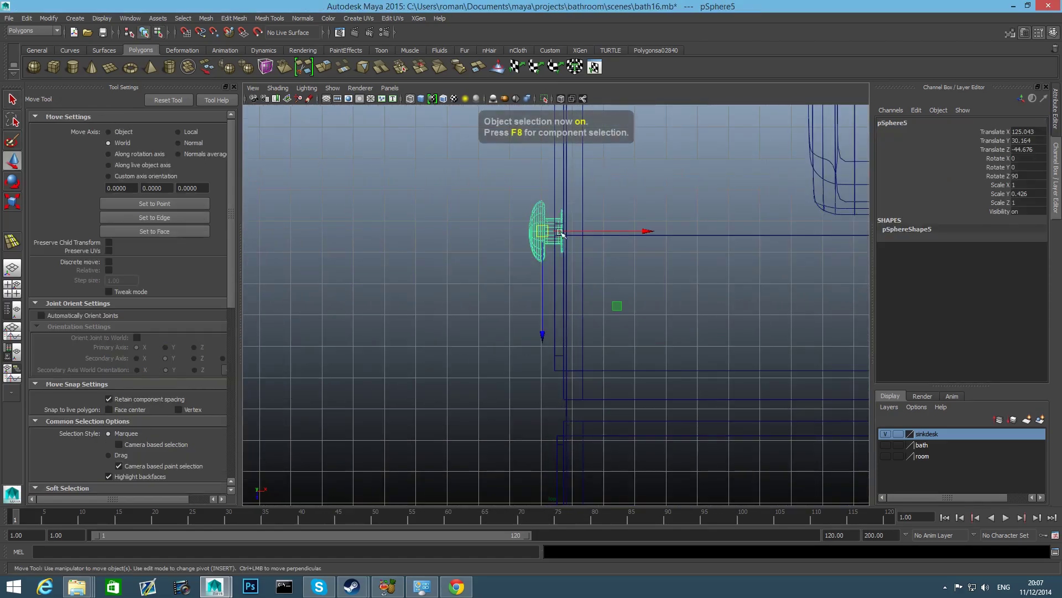
{"action": "left_click_drag", "start_coordinate": [541, 335], "coordinate": [540, 339]}
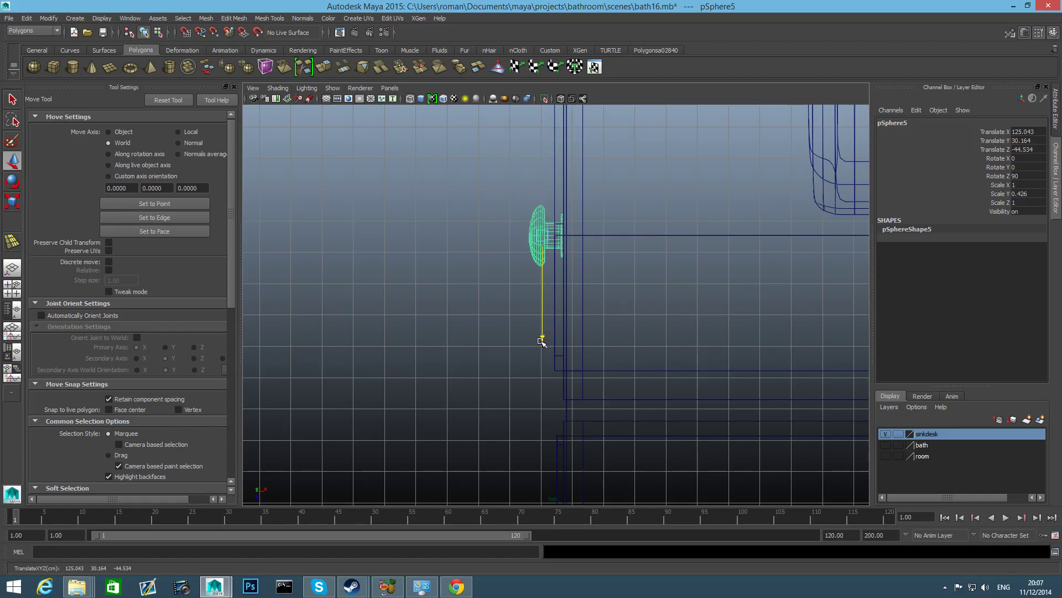
{"action": "left_click_drag", "start_coordinate": [542, 341], "coordinate": [541, 341]}
Step: Align the wide drawer's left-hand knob with the other guide edge, at Translate Z -74.233
{"action": "middle_click_drag", "start_coordinate": [546, 232], "coordinate": [552, 448], "text": "alt"}
{"action": "middle_click_drag", "start_coordinate": [537, 164], "coordinate": [557, 476], "text": "alt"}
{"action": "middle_click_drag", "start_coordinate": [564, 122], "coordinate": [564, 230], "text": "alt"}
{"action": "middle_click_drag", "start_coordinate": [544, 174], "coordinate": [530, 351], "text": "alt"}
{"action": "middle_click_drag", "start_coordinate": [529, 199], "coordinate": [527, 293], "text": "alt"}
{"action": "left_click", "coordinate": [543, 256]}
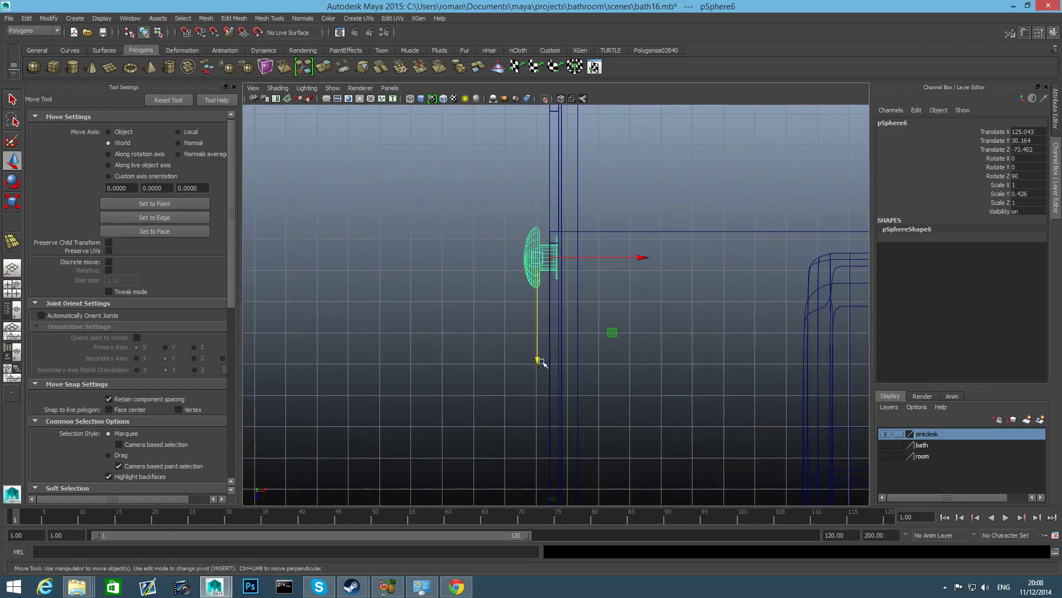
{"action": "left_click_drag", "start_coordinate": [537, 362], "coordinate": [536, 336]}
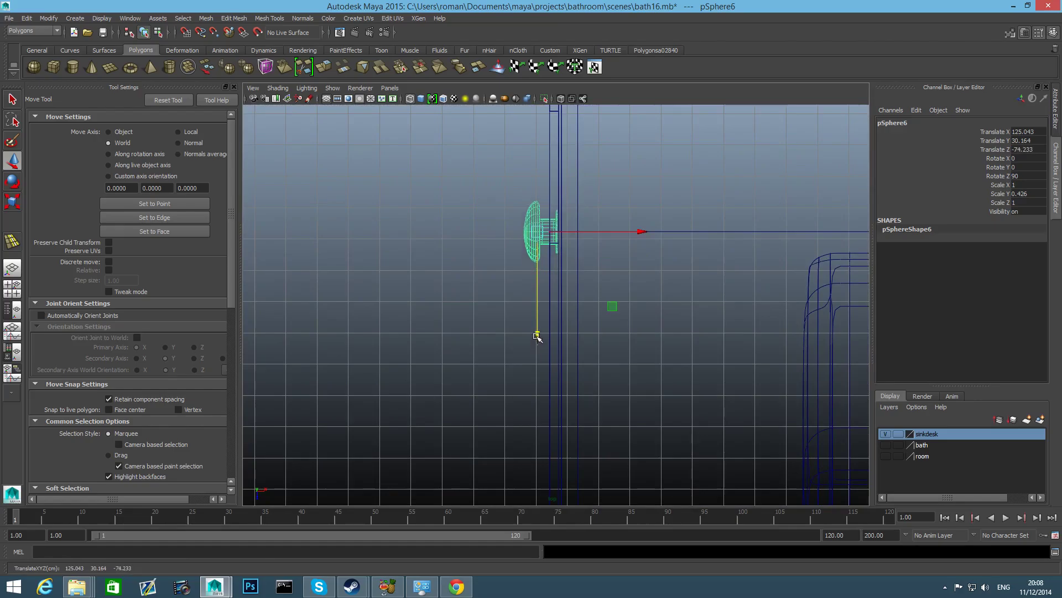
Step: Delete the two vertical guide edge loops from the wide drawer front in the perspective view and return to object selection
{"action": "scroll", "coordinate": [540, 339], "scroll_direction": "down", "scroll_amount": 2}
{"action": "key", "text": "space"}
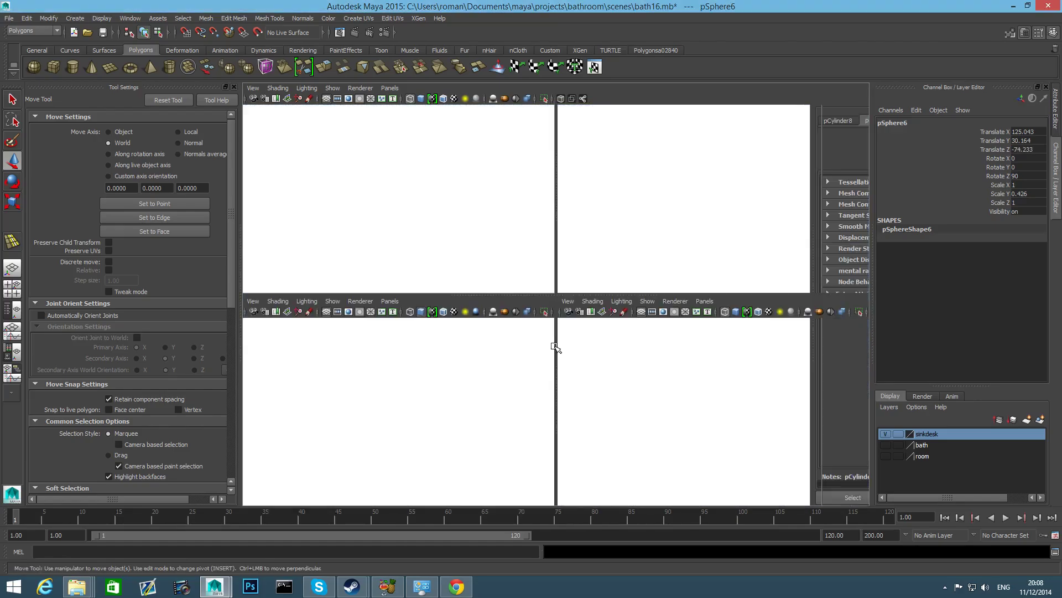
{"action": "key", "text": "space"}
{"action": "left_click_drag", "start_coordinate": [666, 287], "coordinate": [715, 274], "text": "alt"}
{"action": "right_click_drag", "start_coordinate": [678, 325], "coordinate": [683, 300]}
{"action": "left_click", "coordinate": [710, 344]}
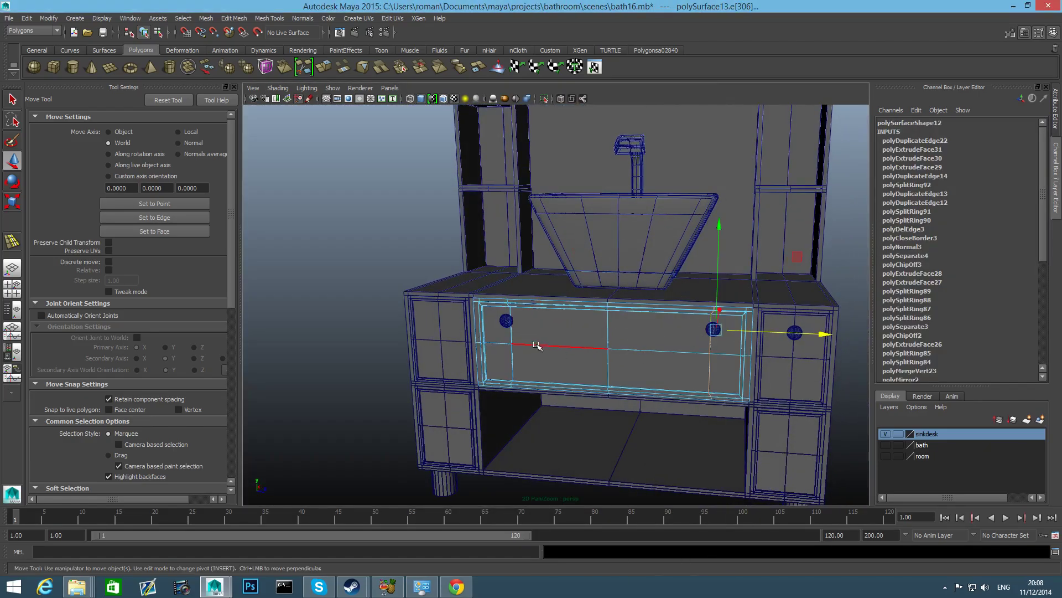
{"action": "left_click", "coordinate": [510, 335], "text": "shift"}
{"action": "right_click", "coordinate": [509, 334], "text": "shift"}
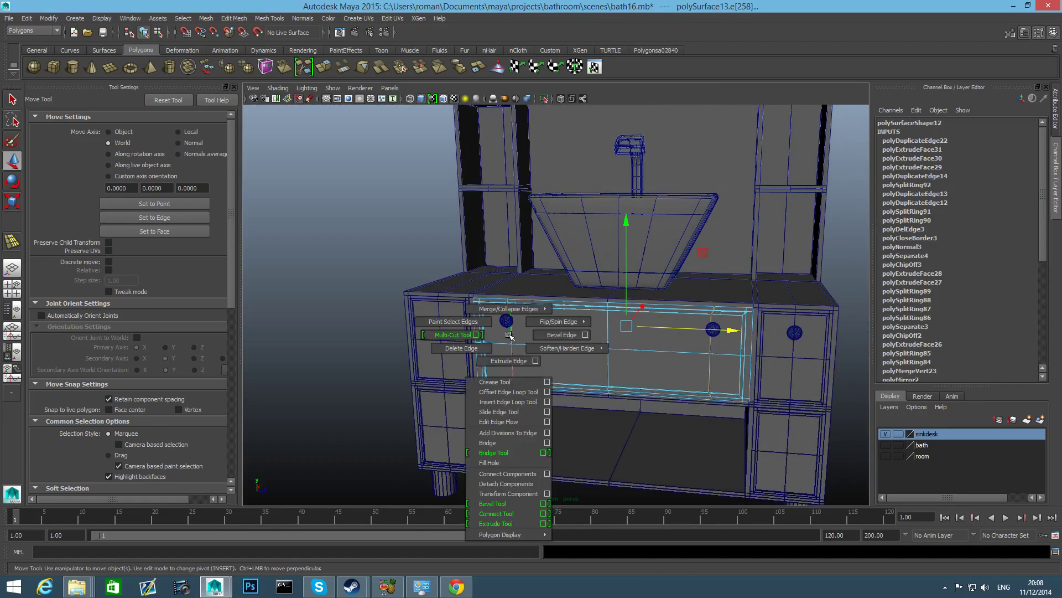
{"action": "left_click", "coordinate": [480, 349]}
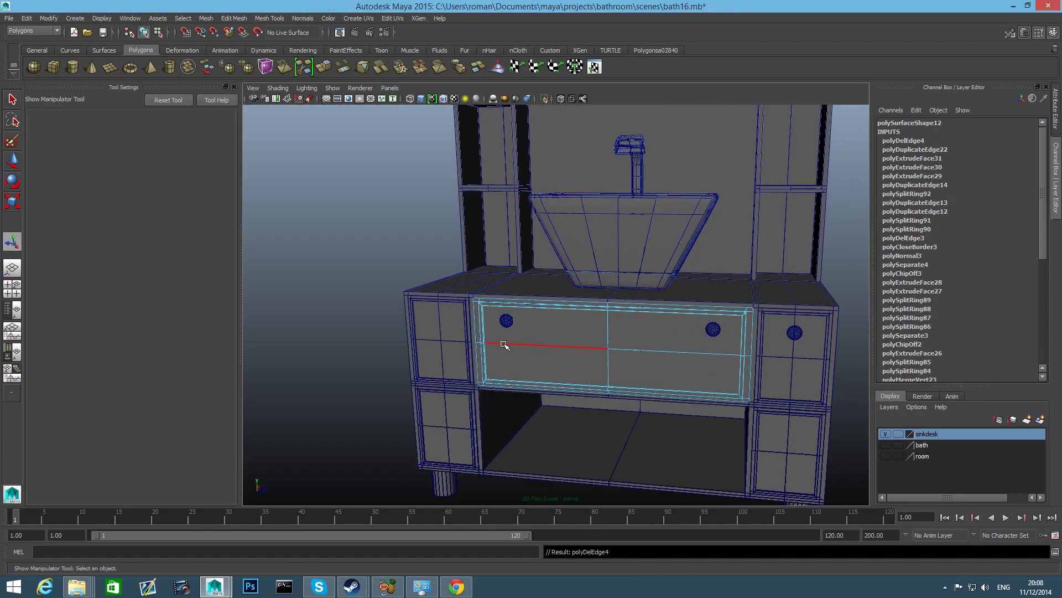
{"action": "key", "text": "F8"}
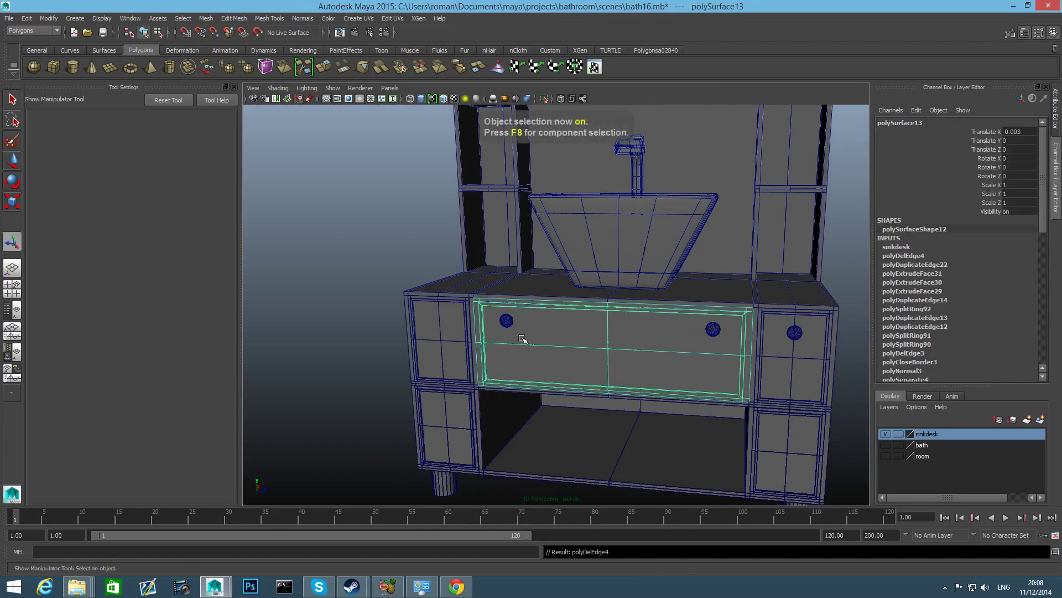
Step: Duplicate the wide drawer's left-hand knob and align the copy with the upper left side panel's centre line, at Translate Z -85.023
{"action": "left_click_drag", "start_coordinate": [523, 338], "coordinate": [521, 325], "text": "alt"}
{"action": "left_click", "coordinate": [496, 326]}
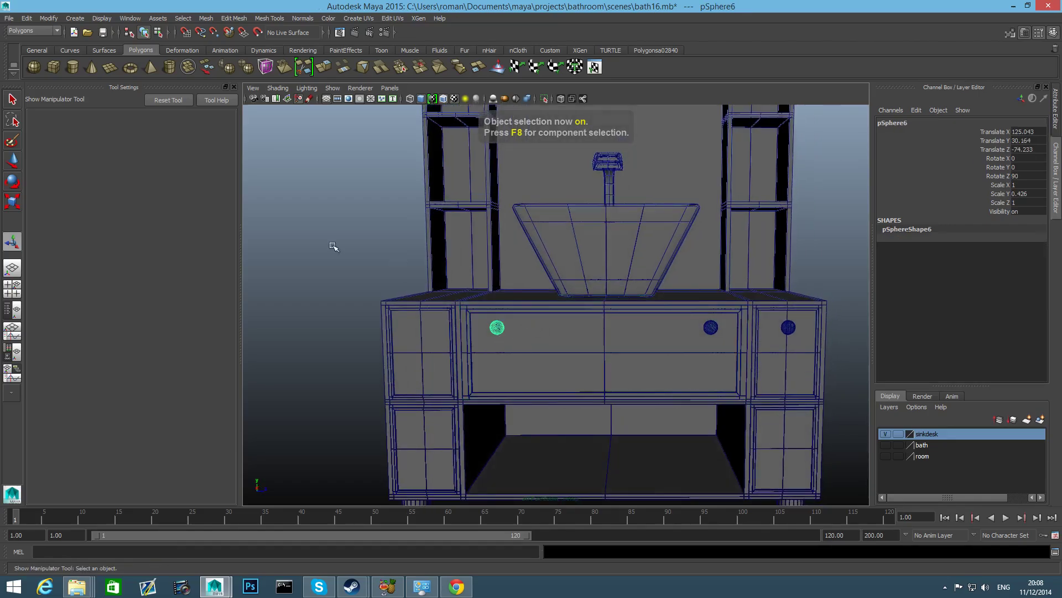
{"action": "left_click", "coordinate": [12, 288]}
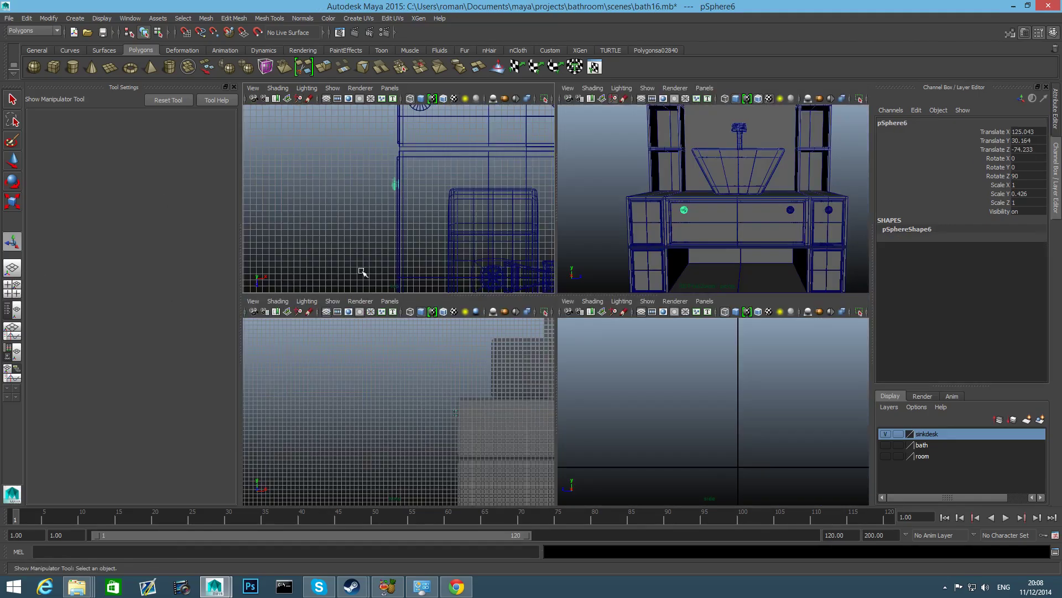
{"action": "key", "text": "space"}
{"action": "scroll", "coordinate": [521, 237], "scroll_direction": "down", "scroll_amount": 2}
{"action": "middle_click_drag", "start_coordinate": [551, 244], "coordinate": [544, 295], "text": "alt"}
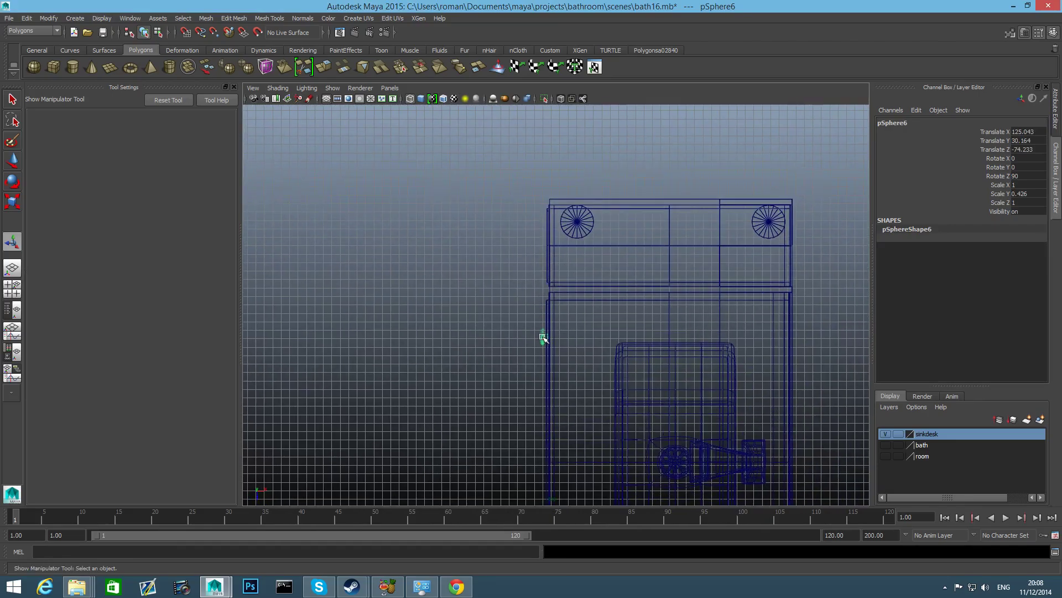
{"action": "key", "text": "w"}
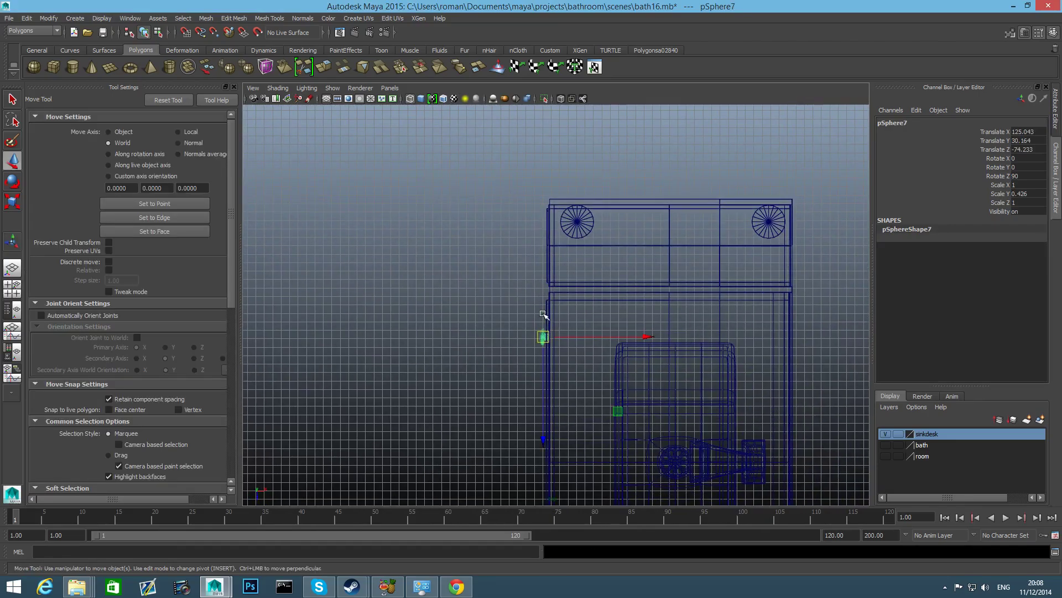
{"action": "left_click_drag", "start_coordinate": [544, 437], "coordinate": [533, 341]}
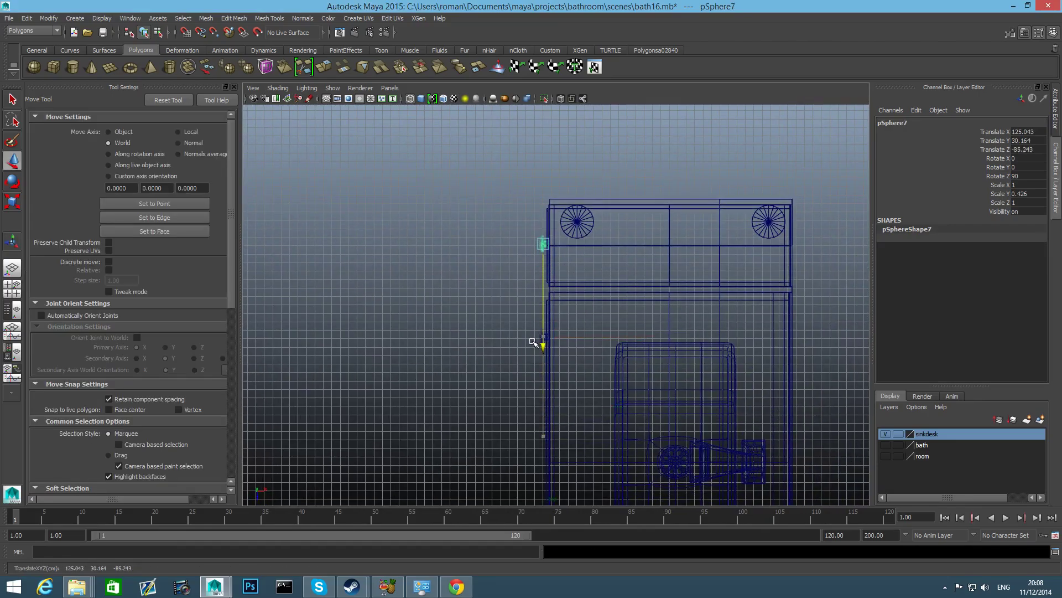
{"action": "scroll", "coordinate": [640, 293], "scroll_direction": "up", "scroll_amount": 2}
{"action": "middle_click_drag", "start_coordinate": [591, 269], "coordinate": [618, 342], "text": "alt"}
{"action": "scroll", "coordinate": [607, 352], "scroll_direction": "up", "scroll_amount": 2}
{"action": "left_click_drag", "start_coordinate": [530, 374], "coordinate": [532, 376]}
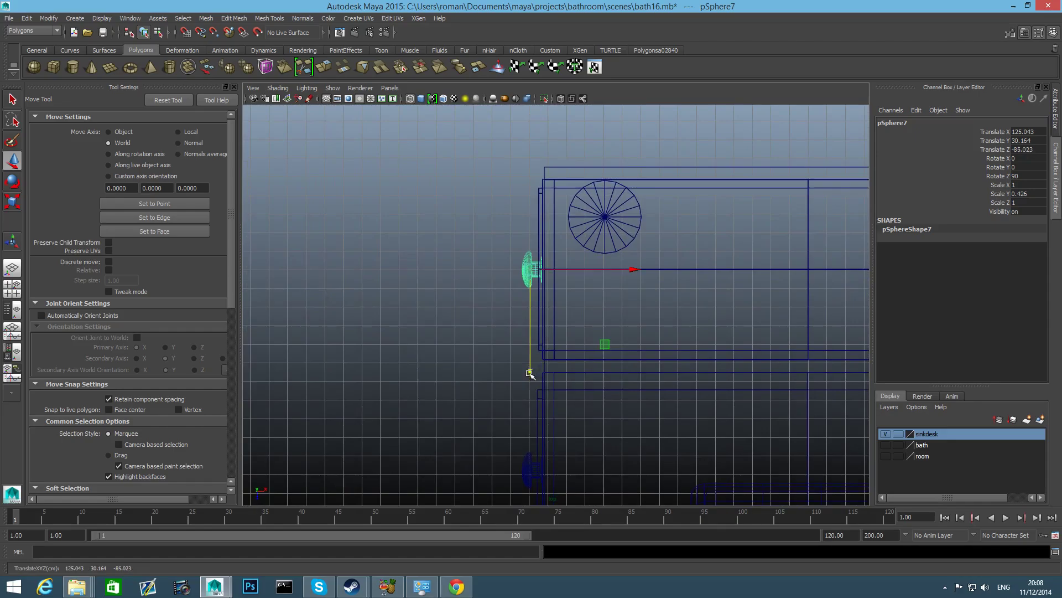
Step: Duplicate the knobs on both upper side panels and lower the copies to Translate Y 15.898 on the panels below
{"action": "key", "text": "space"}
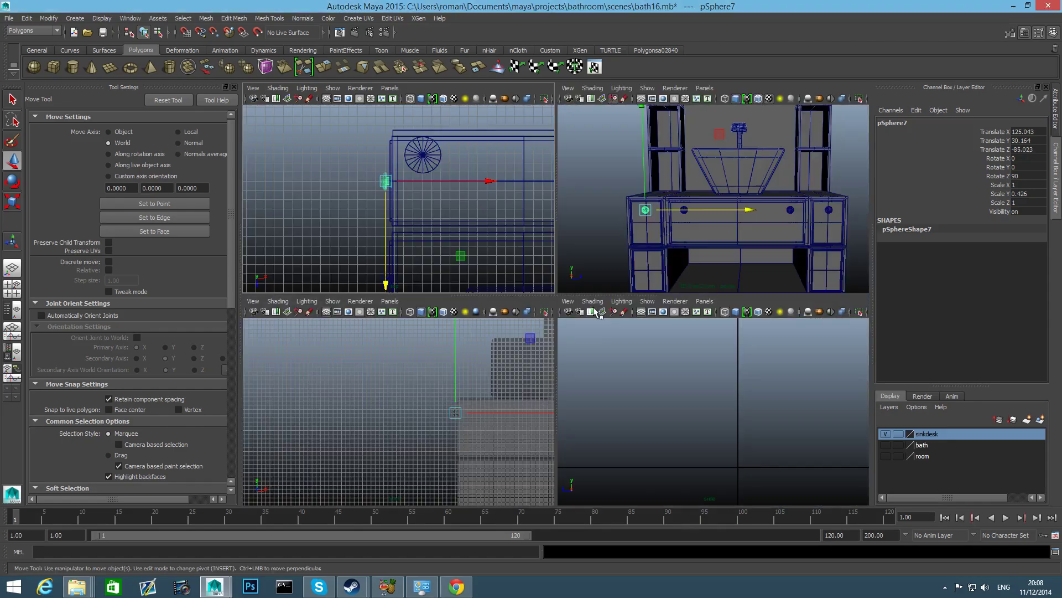
{"action": "key", "text": "space"}
{"action": "scroll", "coordinate": [676, 325], "scroll_direction": "down", "scroll_amount": 3}
{"action": "left_click_drag", "start_coordinate": [674, 329], "coordinate": [672, 326], "text": "alt"}
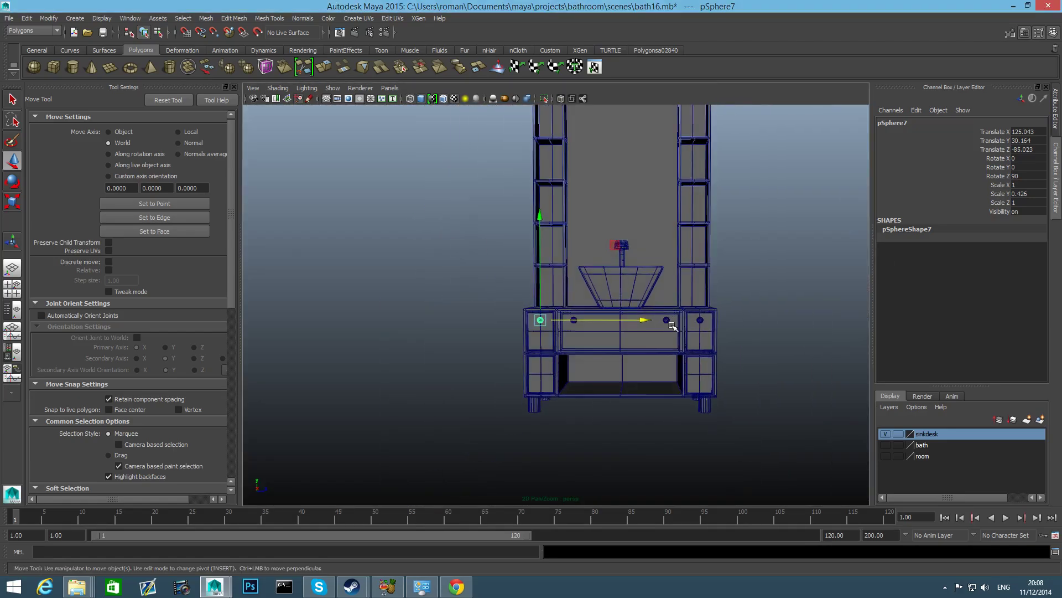
{"action": "left_click", "coordinate": [701, 321], "text": "shift"}
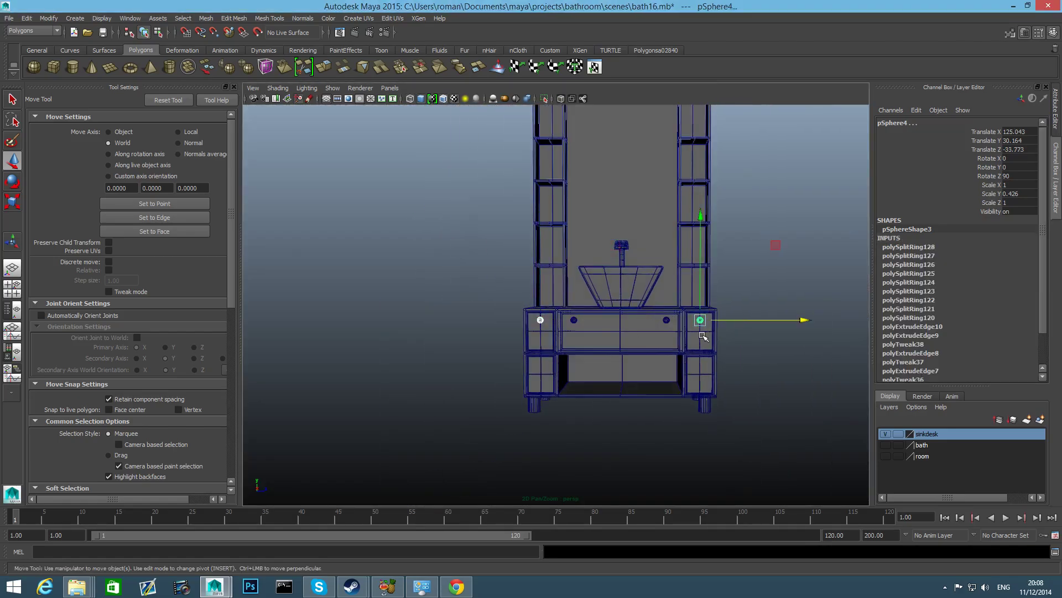
{"action": "key", "text": "ctrl+d"}
{"action": "left_click_drag", "start_coordinate": [701, 215], "coordinate": [715, 262]}
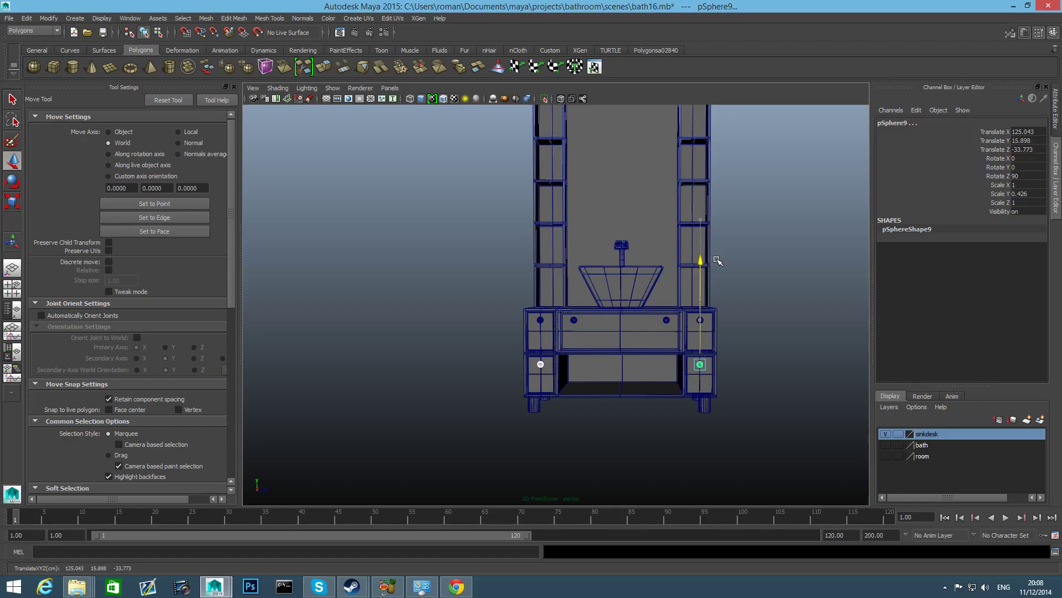
{"action": "left_click", "coordinate": [780, 320]}
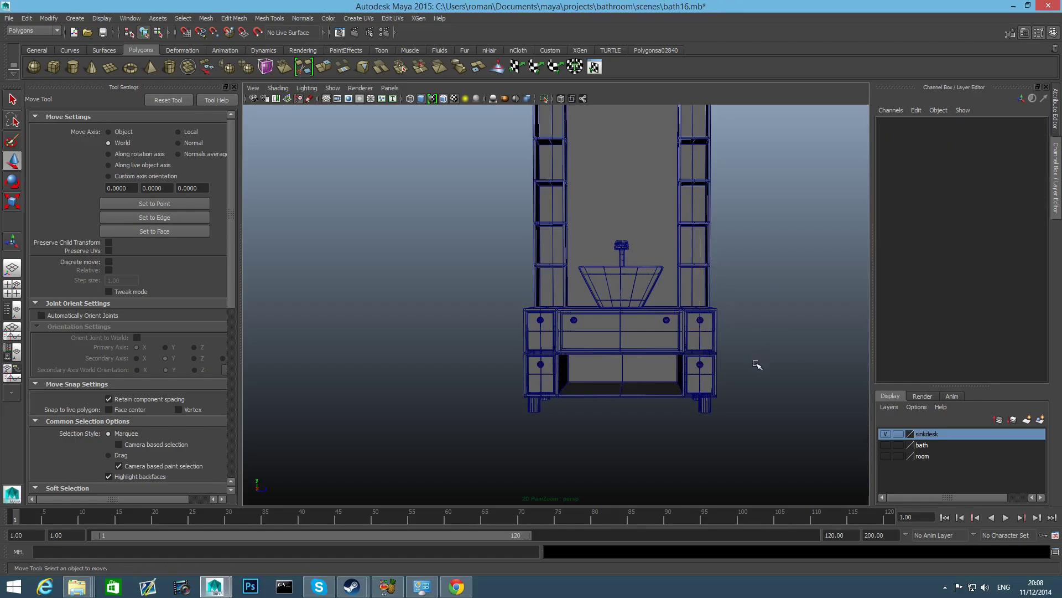
Step: Create a polygon cylinder at the origin and frame it together with the sink unit
{"action": "mouse_move", "coordinate": [756, 363]}
{"action": "left_mouse_down", "text": "alt"}
{"action": "mouse_move", "coordinate": [712, 373]}
{"action": "mouse_move", "coordinate": [744, 364]}
{"action": "left_mouse_up", "text": "alt"}
{"action": "scroll", "coordinate": [775, 368], "scroll_direction": "up", "scroll_amount": 4}
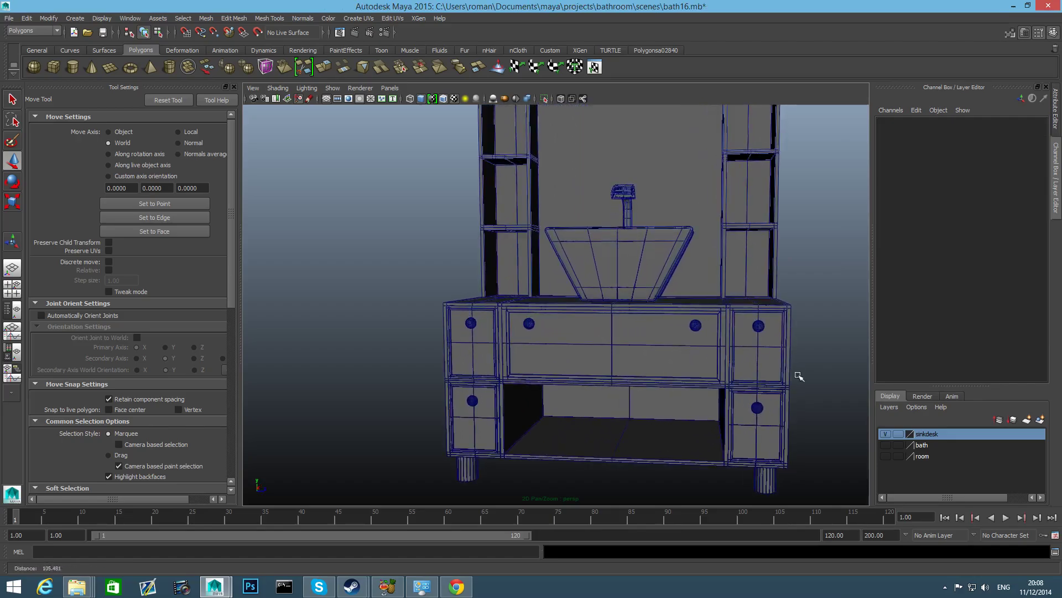
{"action": "left_click_drag", "start_coordinate": [658, 406], "coordinate": [603, 407], "text": "alt"}
{"action": "left_click_drag", "start_coordinate": [583, 401], "coordinate": [545, 380], "text": "alt"}
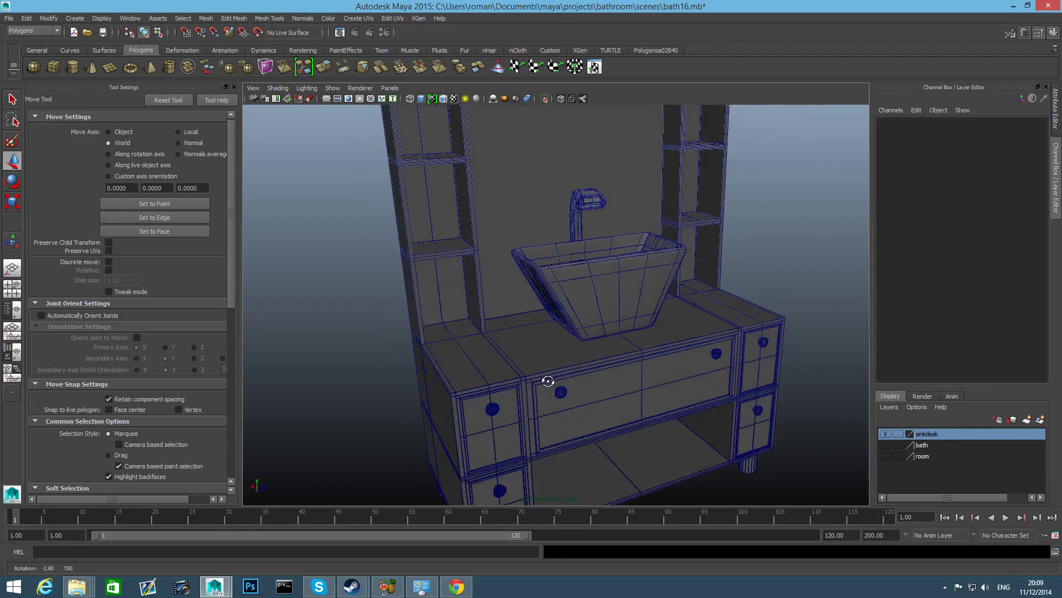
{"action": "right_click_drag", "start_coordinate": [546, 379], "coordinate": [620, 366], "text": "alt"}
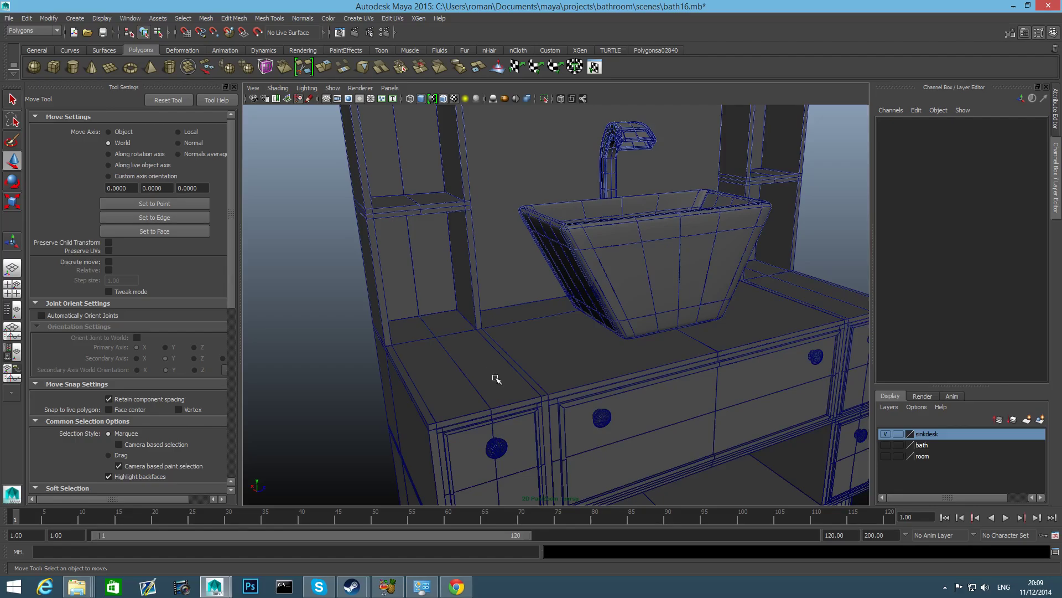
{"action": "left_click_drag", "start_coordinate": [508, 366], "coordinate": [500, 365], "text": "alt"}
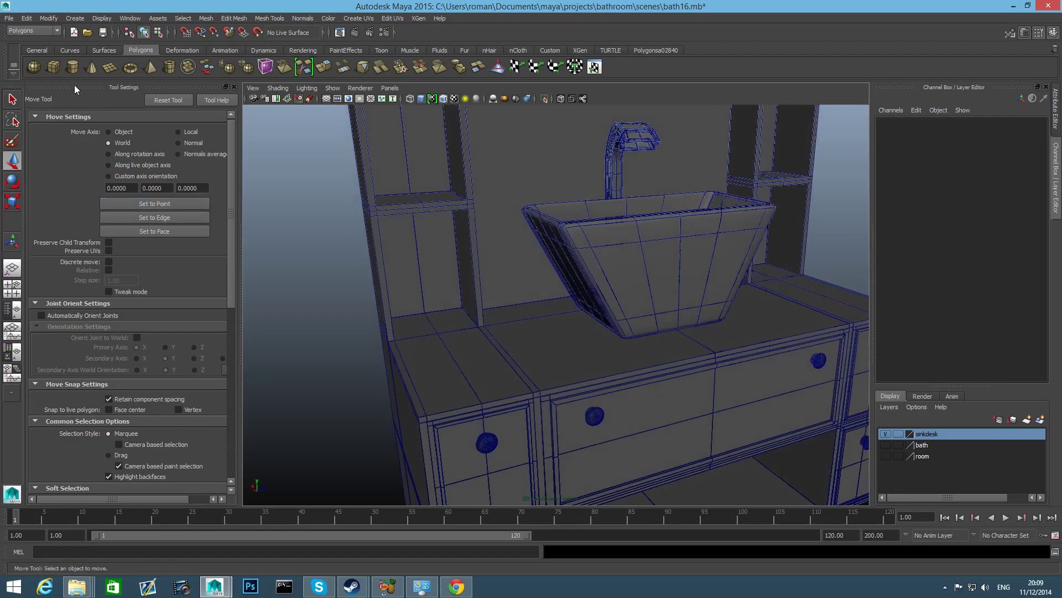
{"action": "left_click", "coordinate": [72, 69]}
{"action": "key", "text": "ctrl+1"}
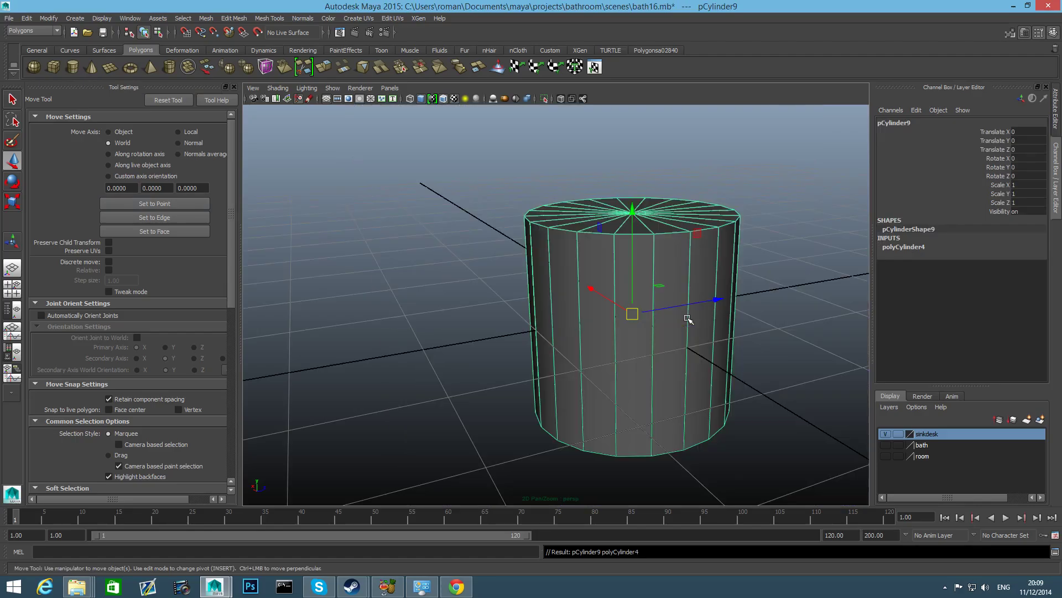
{"action": "scroll", "coordinate": [633, 295], "scroll_direction": "down", "scroll_amount": 10}
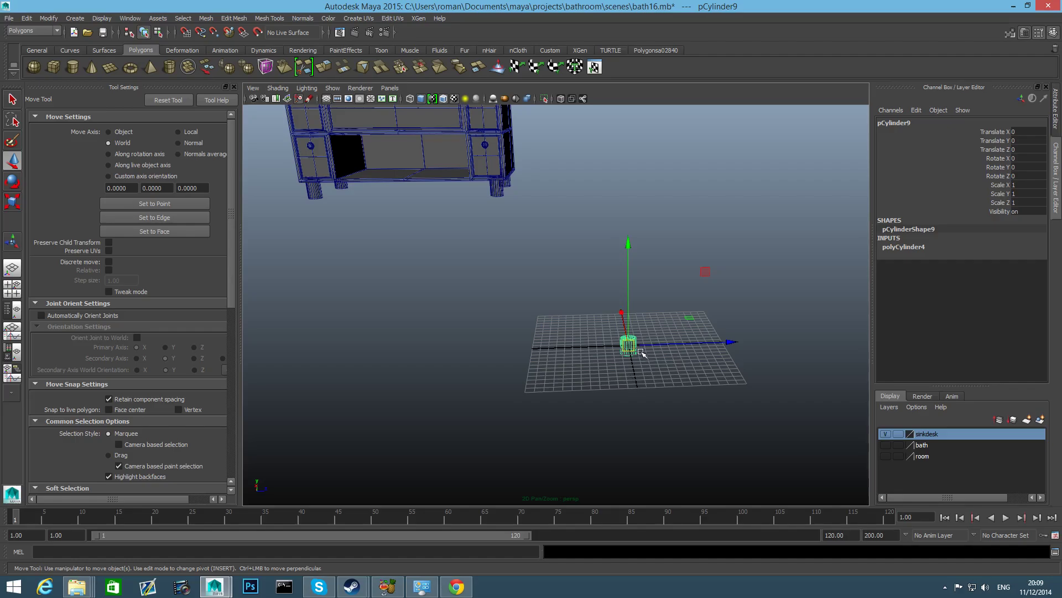
{"action": "left_click_drag", "start_coordinate": [644, 354], "coordinate": [607, 393], "text": "alt"}
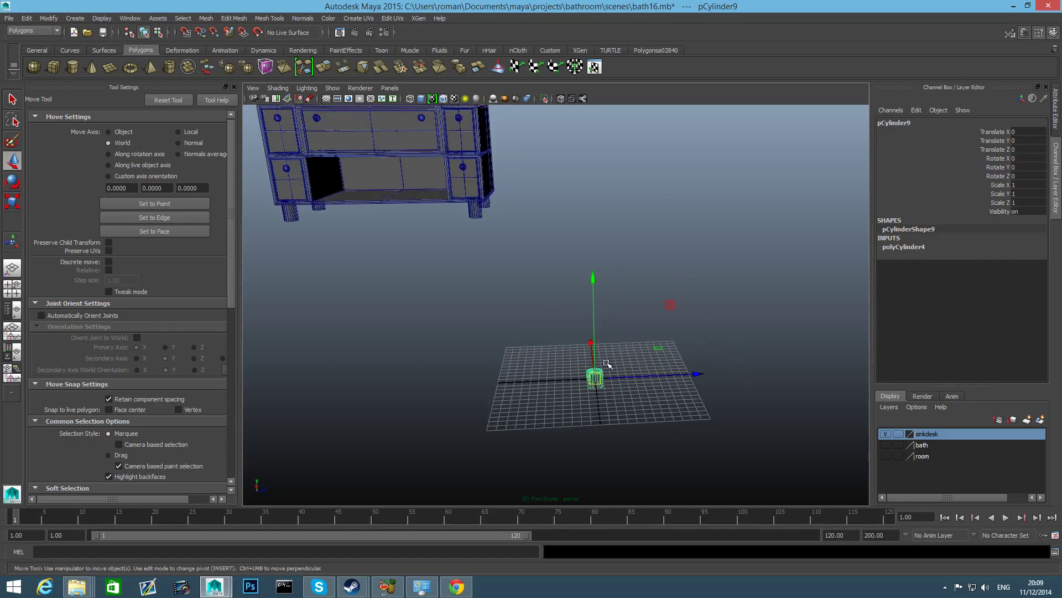
Step: Scale the new cylinder into a flat disc with Scale X and Z 3.551 and Scale Y 0.381
{"action": "middle_click_drag", "start_coordinate": [618, 371], "coordinate": [553, 370], "text": "alt"}
{"action": "scroll", "coordinate": [557, 349], "scroll_direction": "up", "scroll_amount": 4}
{"action": "scroll", "coordinate": [552, 369], "scroll_direction": "up", "scroll_amount": 3}
{"action": "middle_click_drag", "start_coordinate": [487, 356], "coordinate": [452, 349], "text": "alt"}
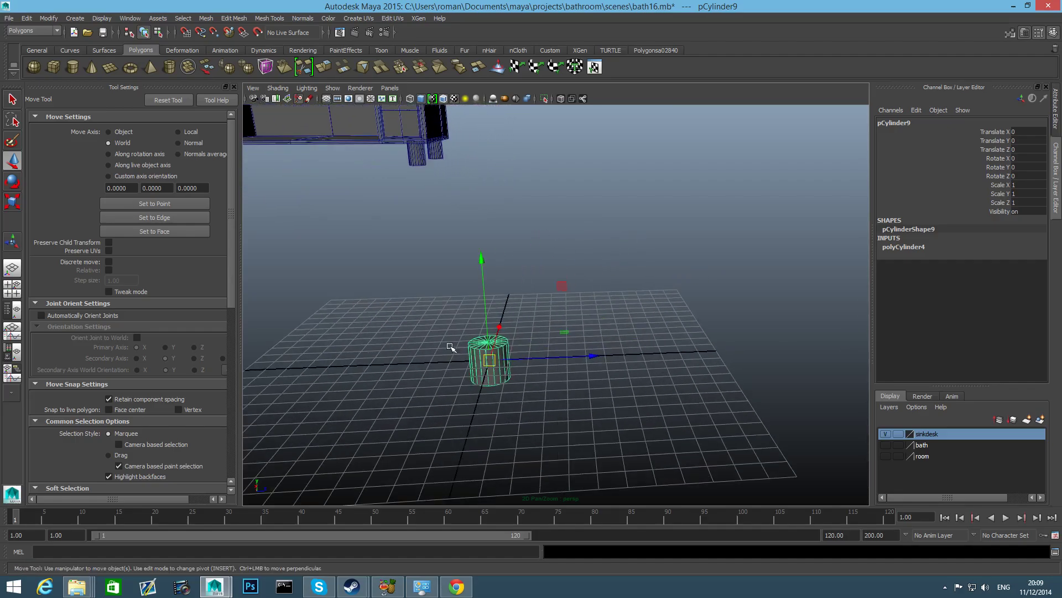
{"action": "key", "text": "r"}
{"action": "left_click_drag", "start_coordinate": [481, 265], "coordinate": [587, 371]}
{"action": "scroll", "coordinate": [588, 371], "scroll_direction": "down", "scroll_amount": 5}
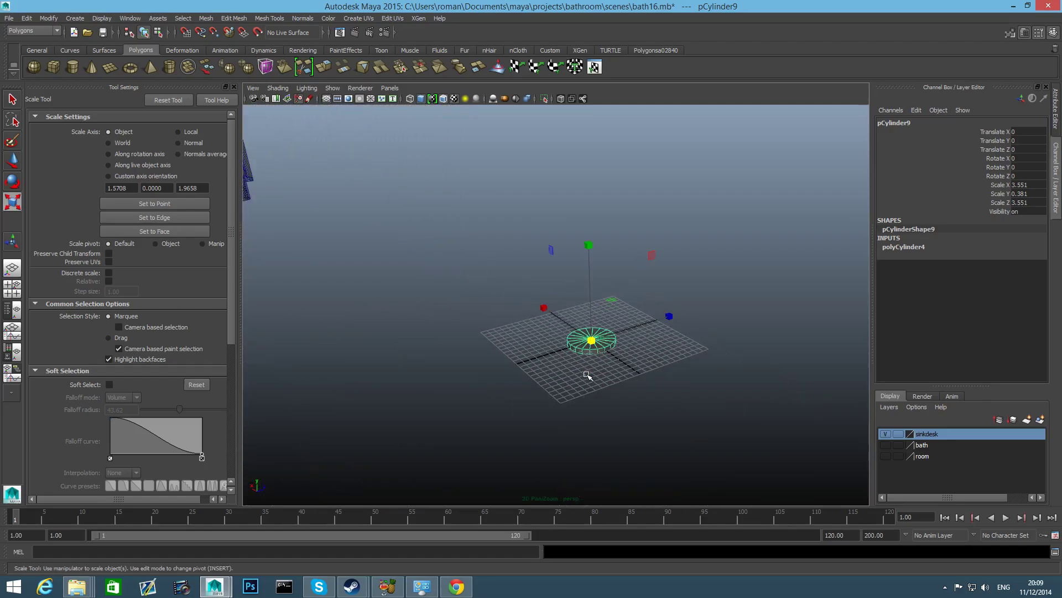
{"action": "scroll", "coordinate": [588, 375], "scroll_direction": "up", "scroll_amount": 5}
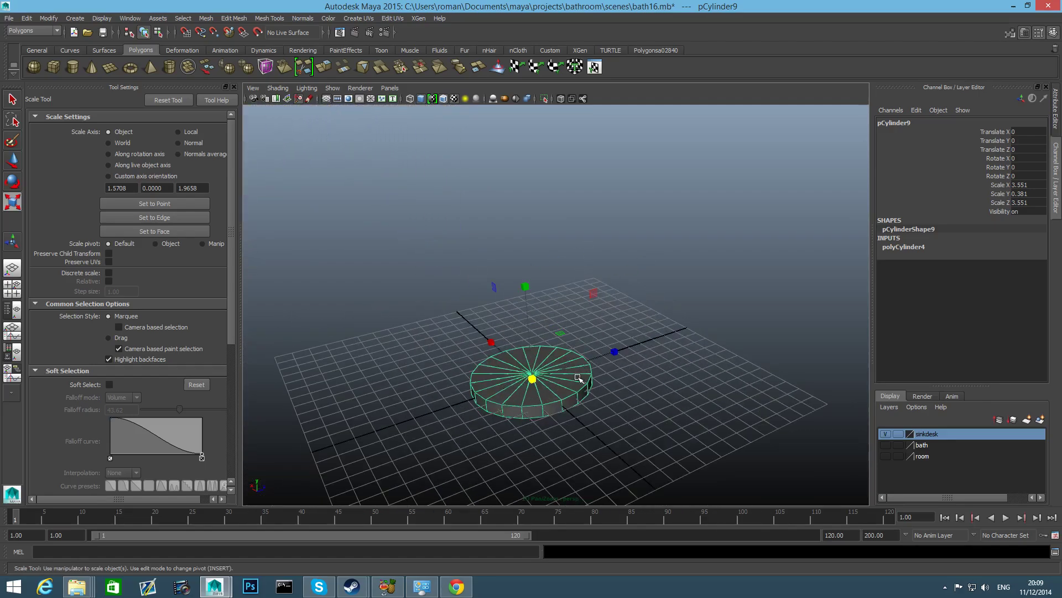
Step: Try placing the disc on the countertop beside the sink basin, at Translate X 135.749, Y 34.154 and Z -81.409
{"action": "scroll", "coordinate": [578, 375], "scroll_direction": "down", "scroll_amount": 5}
{"action": "left_click_drag", "start_coordinate": [576, 372], "coordinate": [334, 275], "text": "alt"}
{"action": "key", "text": "w"}
{"action": "right_click_drag", "start_coordinate": [334, 275], "coordinate": [680, 292], "text": "alt"}
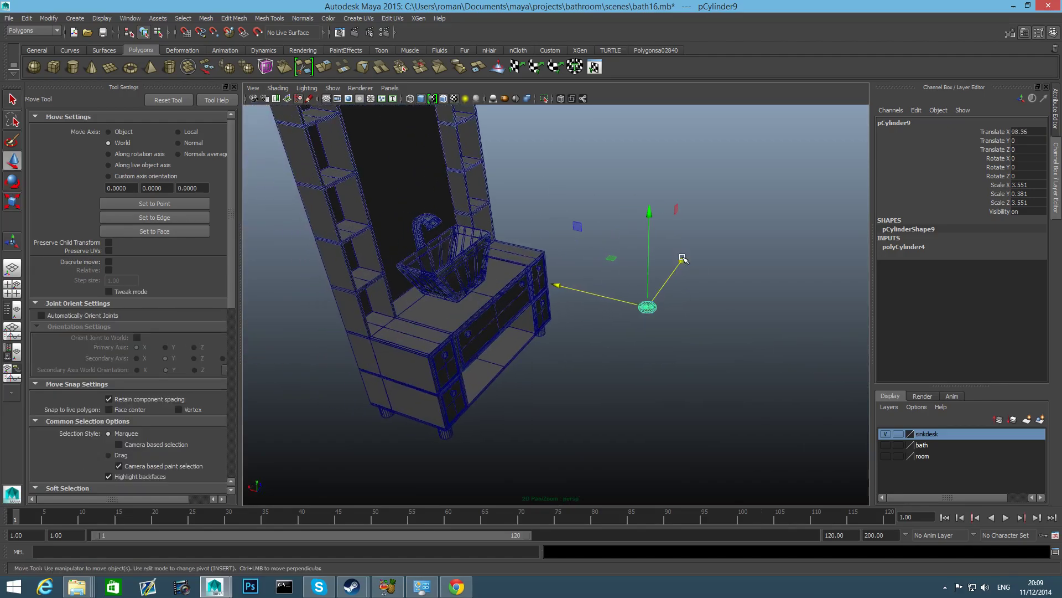
{"action": "left_click_drag", "start_coordinate": [682, 258], "coordinate": [610, 349]}
{"action": "left_click_drag", "start_coordinate": [509, 419], "coordinate": [595, 307]}
{"action": "middle_click_drag", "start_coordinate": [595, 307], "coordinate": [647, 414], "text": "alt"}
{"action": "right_click_drag", "start_coordinate": [647, 415], "coordinate": [891, 416], "text": "alt"}
{"action": "middle_click_drag", "start_coordinate": [742, 391], "coordinate": [673, 351], "text": "alt"}
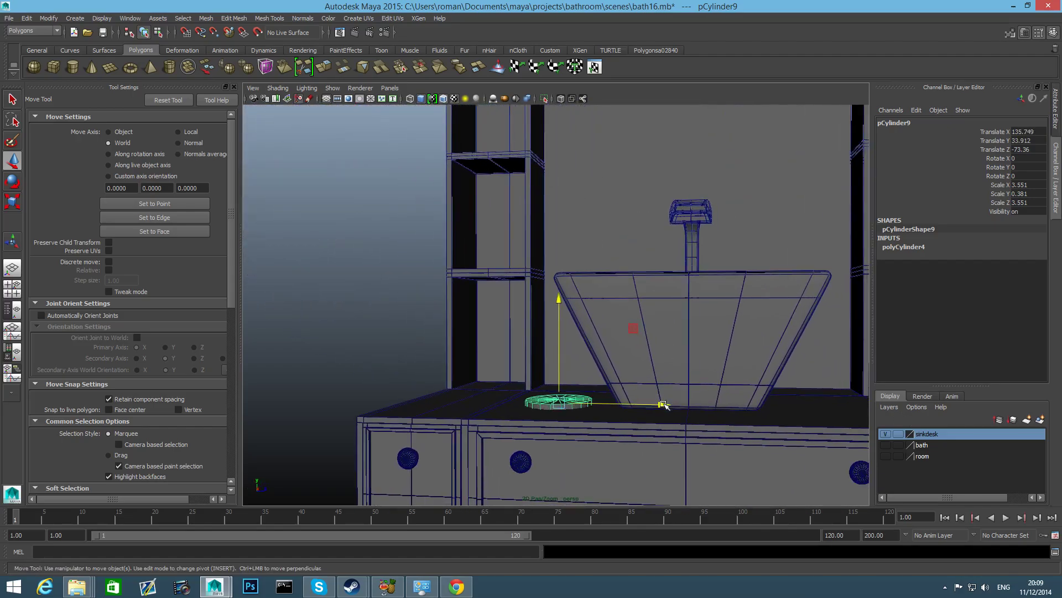
{"action": "left_click_drag", "start_coordinate": [663, 404], "coordinate": [557, 399]}
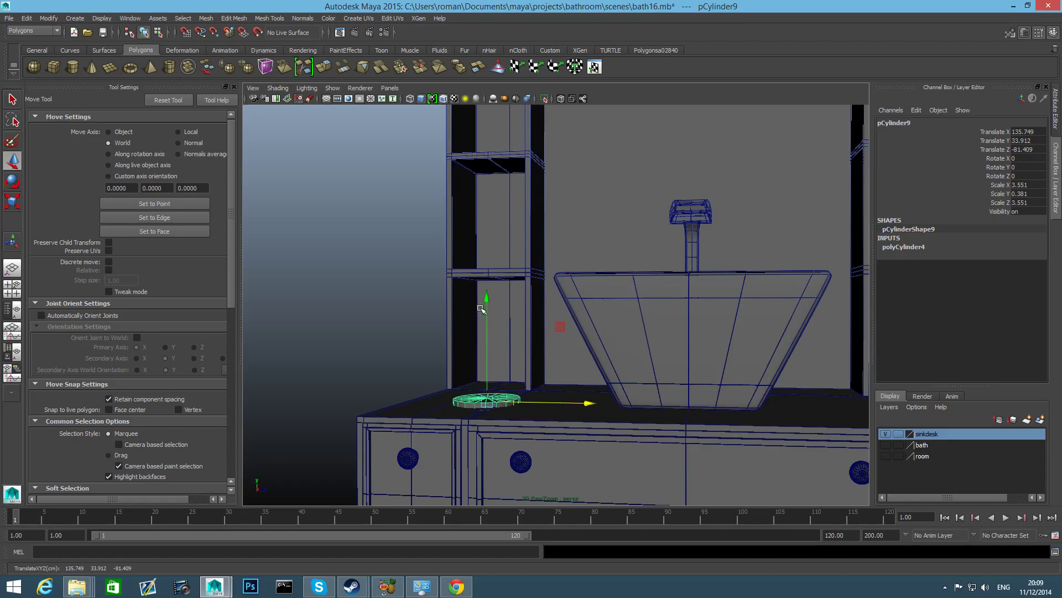
{"action": "left_click_drag", "start_coordinate": [486, 299], "coordinate": [680, 351]}
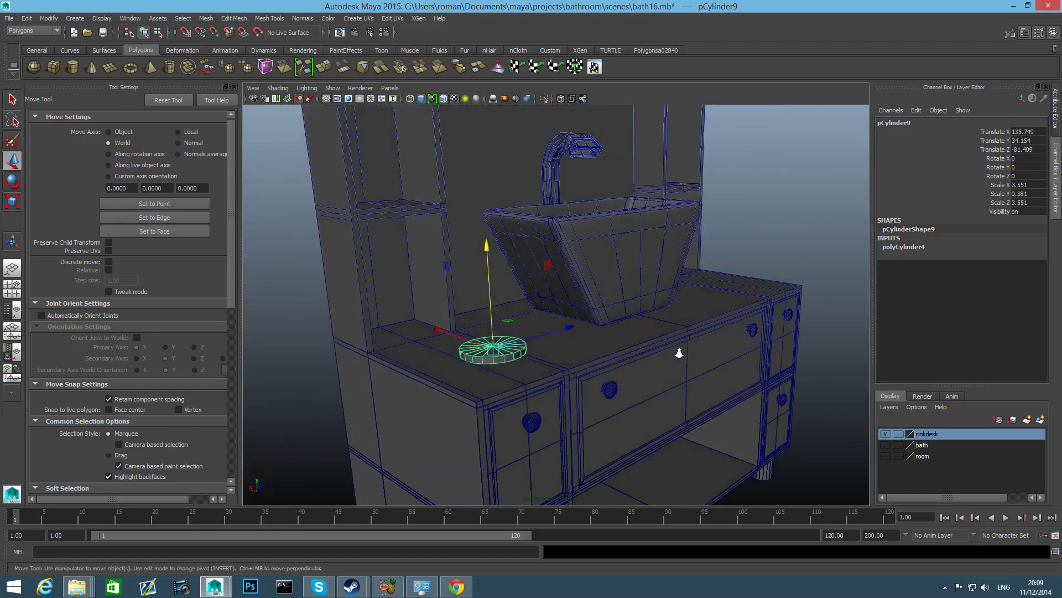
Step: Undo the disc's moves back to its position at the origin
{"action": "right_click_drag", "start_coordinate": [681, 351], "coordinate": [469, 390], "text": "alt"}
{"action": "middle_click_drag", "start_coordinate": [675, 404], "coordinate": [533, 417], "text": "alt"}
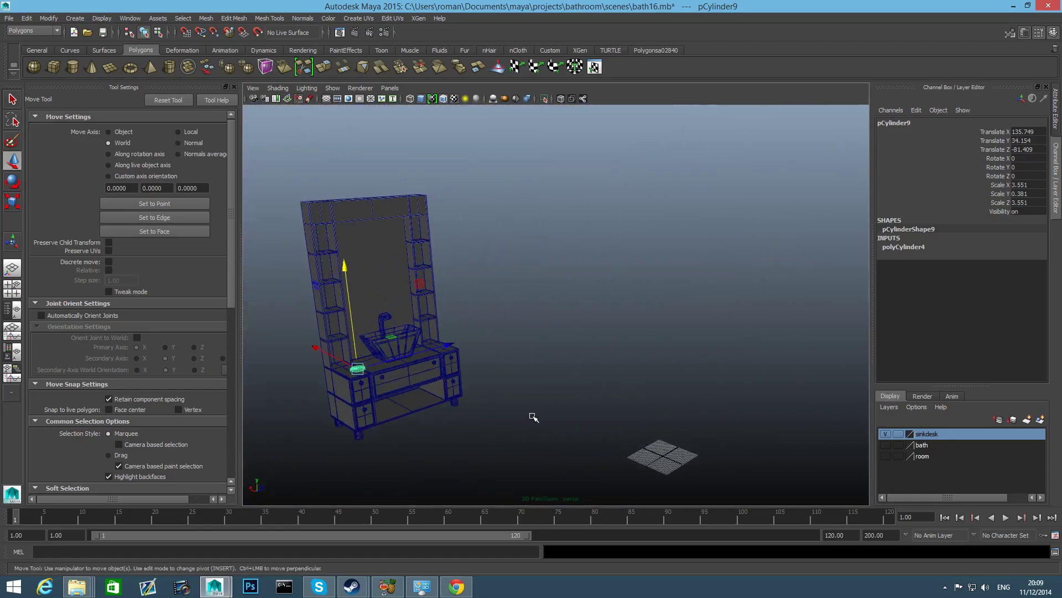
{"action": "key", "text": "ctrl+z"}
{"action": "key", "text": "ctrl+z"}
{"action": "key", "text": "ctrl+z"}
{"action": "key", "text": "ctrl+z"}
{"action": "key", "text": "ctrl+z"}
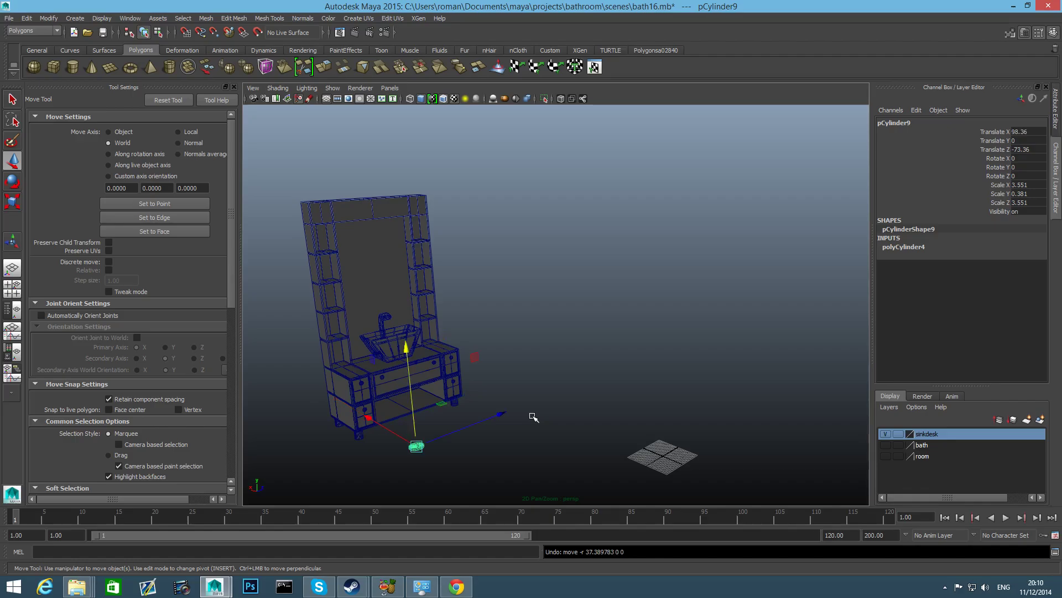
{"action": "key", "text": "ctrl+z"}
Step: Chamfer the centre vertex on the disc's top to create a small round face
{"action": "middle_click_drag", "start_coordinate": [599, 423], "coordinate": [571, 332], "text": "alt"}
{"action": "right_click_drag", "start_coordinate": [572, 332], "coordinate": [599, 455], "text": "alt"}
{"action": "middle_click_drag", "start_coordinate": [599, 455], "coordinate": [565, 380], "text": "alt"}
{"action": "right_click_drag", "start_coordinate": [565, 381], "coordinate": [623, 414], "text": "alt"}
{"action": "left_click_drag", "start_coordinate": [623, 414], "coordinate": [593, 375], "text": "alt"}
{"action": "right_click_drag", "start_coordinate": [592, 375], "coordinate": [529, 378]}
{"action": "left_click", "coordinate": [512, 369]}
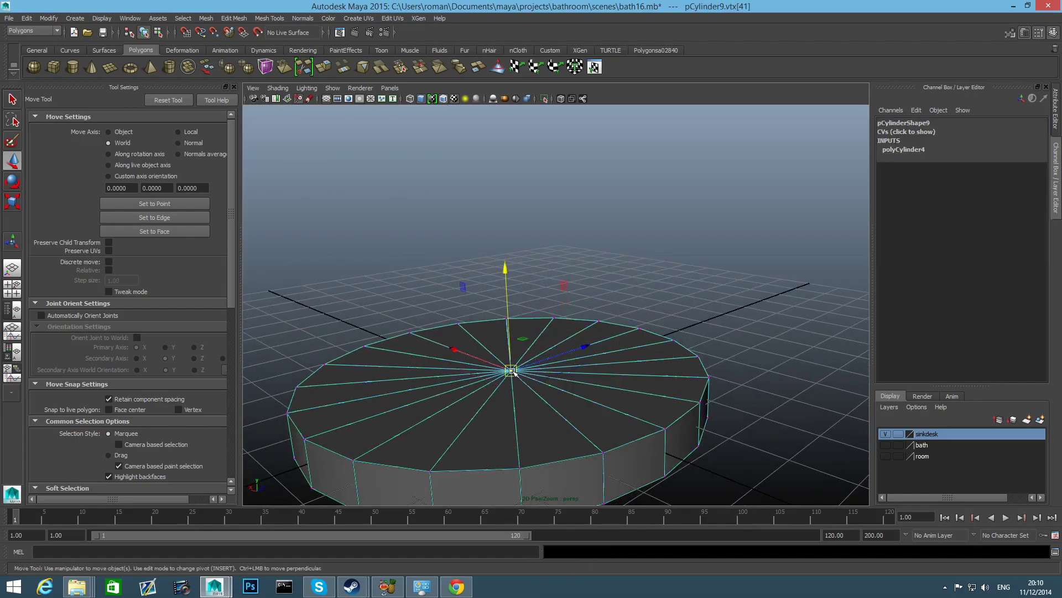
{"action": "right_click", "coordinate": [512, 371], "text": "shift"}
{"action": "left_click", "coordinate": [553, 369]}
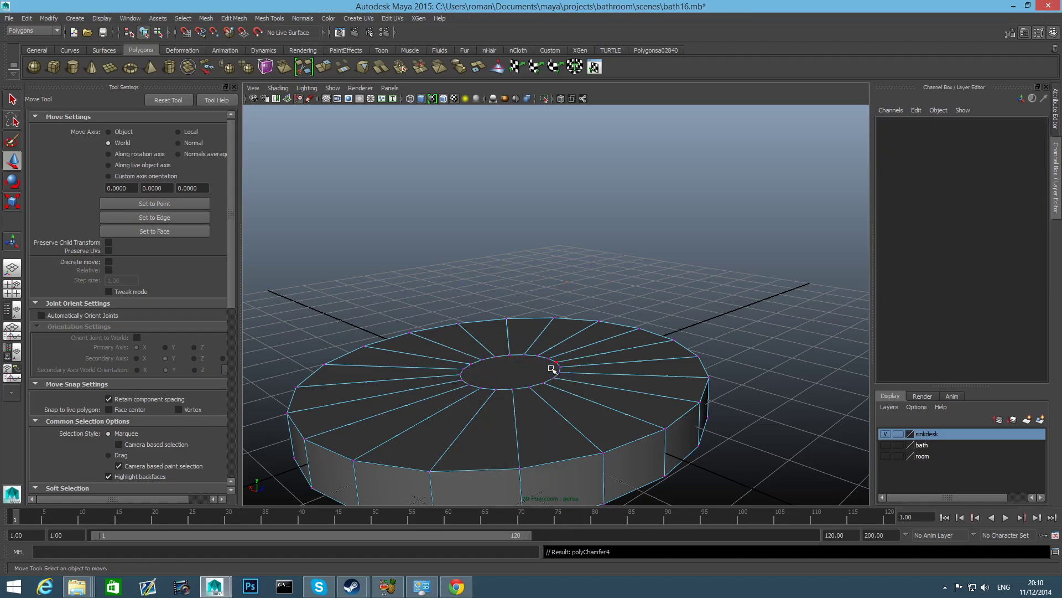
Step: Scale the disc's round centre face uniformly outward until it almost reaches the top rim
{"action": "scroll", "coordinate": [554, 369], "scroll_direction": "up", "scroll_amount": 4}
{"action": "scroll", "coordinate": [557, 363], "scroll_direction": "down", "scroll_amount": 4}
{"action": "right_click_drag", "start_coordinate": [547, 357], "coordinate": [528, 373]}
{"action": "left_click", "coordinate": [507, 380]}
{"action": "key", "text": "r"}
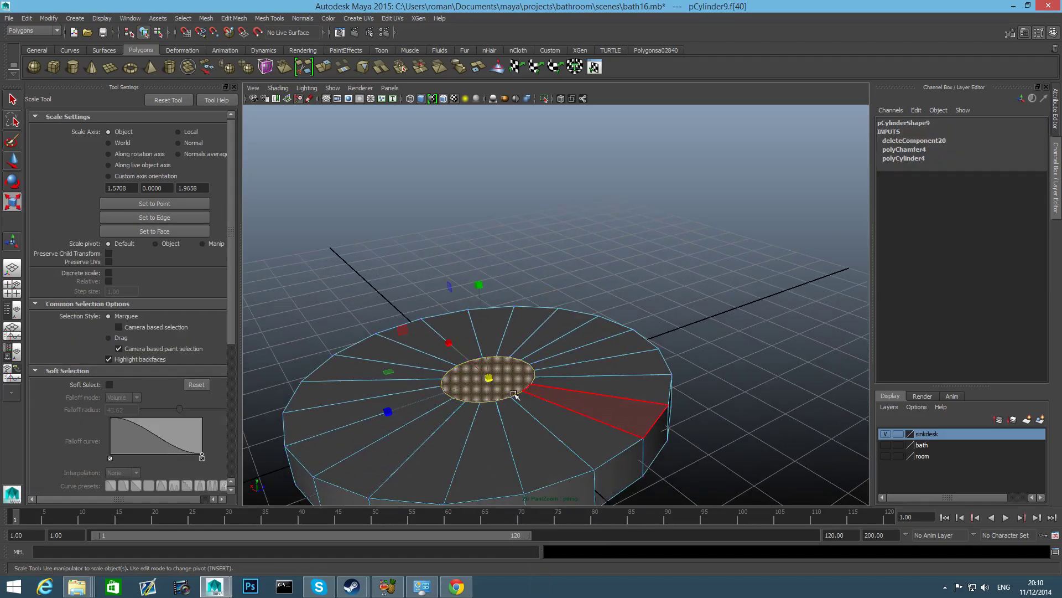
{"action": "left_click_drag", "start_coordinate": [489, 376], "coordinate": [595, 409]}
{"action": "middle_click_drag", "start_coordinate": [575, 397], "coordinate": [629, 403], "text": "alt"}
{"action": "right_click_drag", "start_coordinate": [628, 403], "coordinate": [629, 446], "text": "alt"}
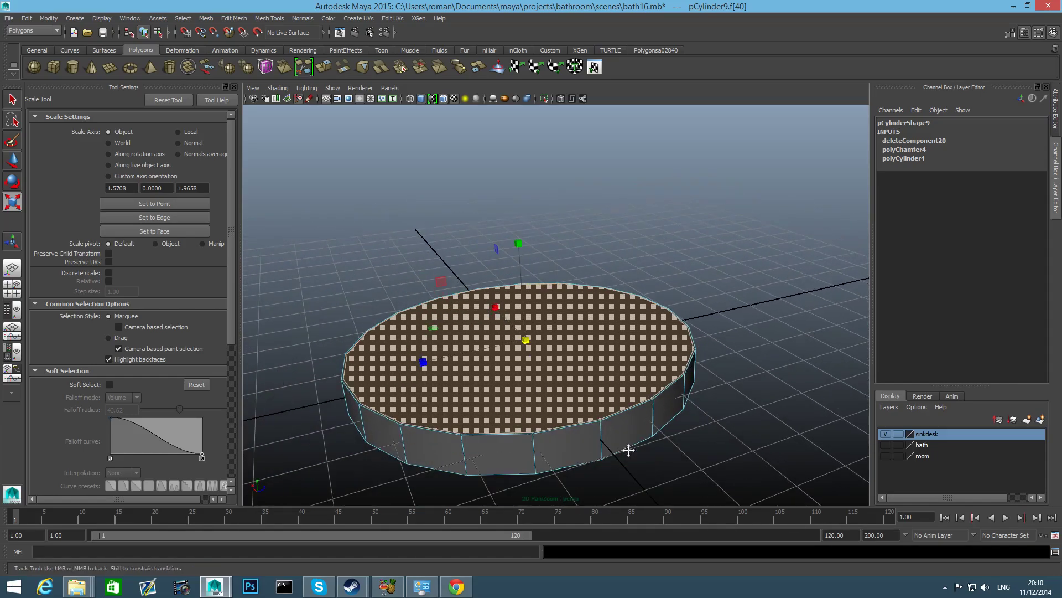
Step: Extrude the disc's top face and shrink it to a small central circle, adjusting the extrusion's Local Scale to 1.217
{"action": "left_click", "coordinate": [324, 68]}
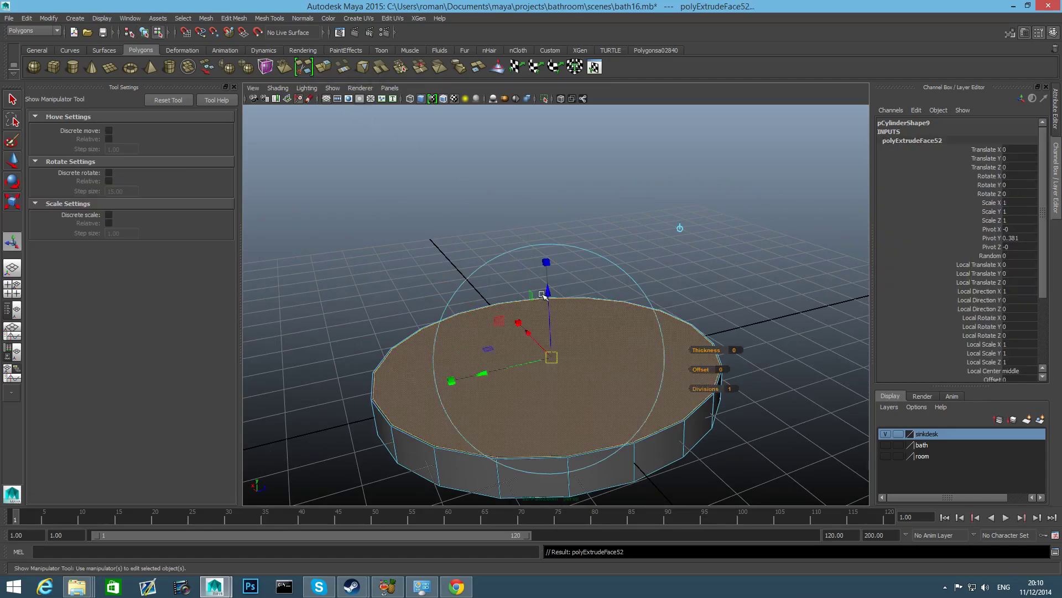
{"action": "key", "text": "r"}
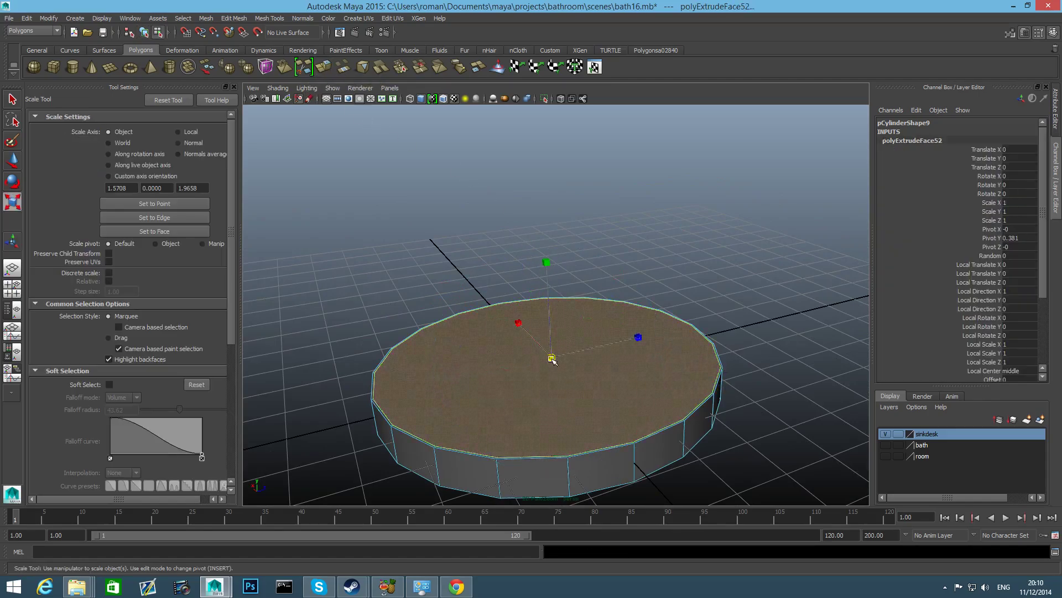
{"action": "left_click_drag", "start_coordinate": [552, 360], "coordinate": [351, 391]}
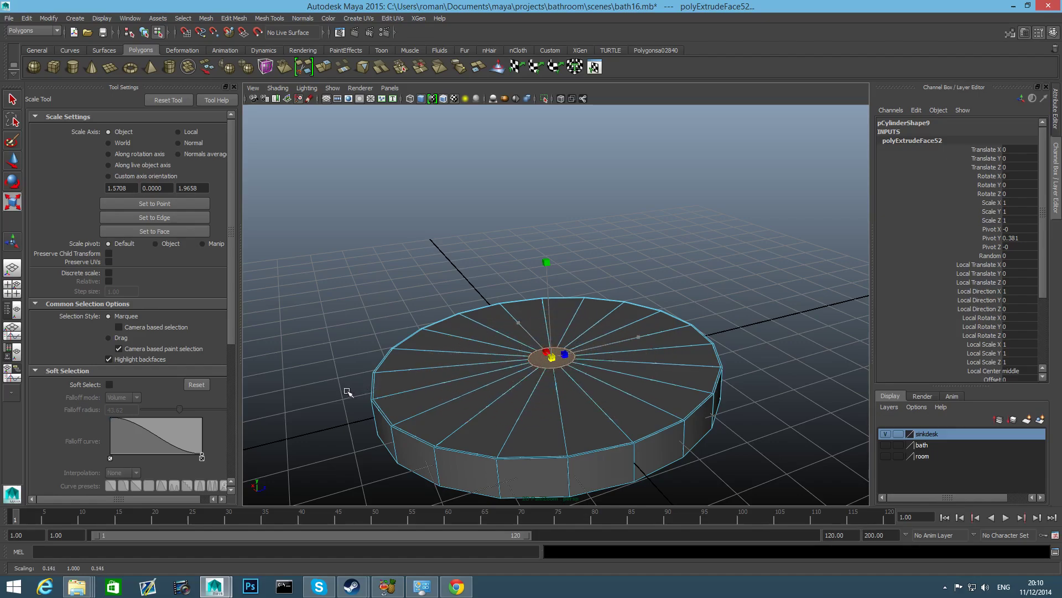
{"action": "left_click", "coordinate": [323, 67]}
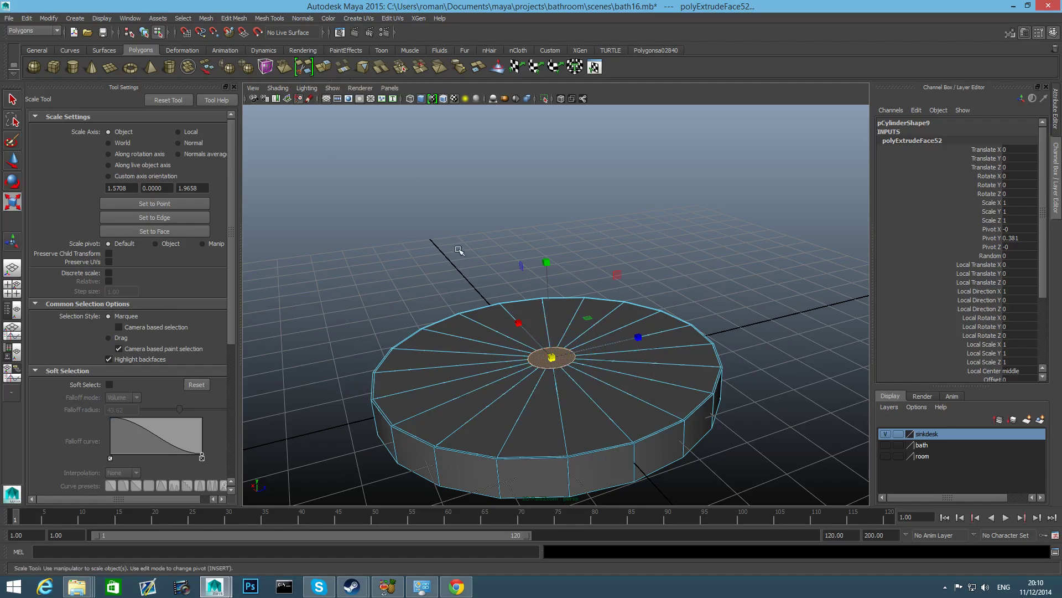
{"action": "key", "text": "ctrl+z"}
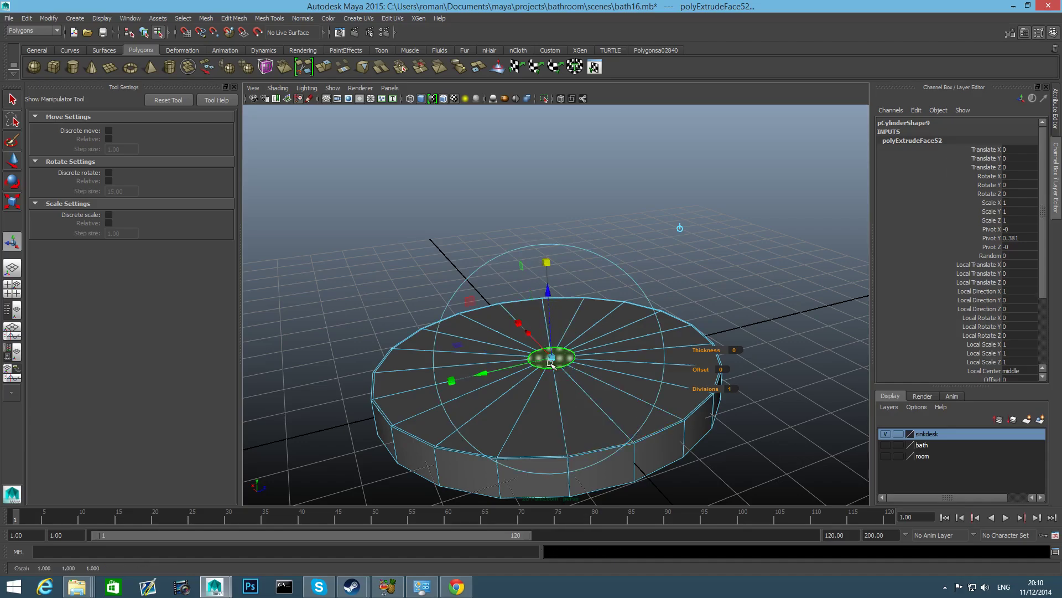
{"action": "left_click_drag", "start_coordinate": [552, 357], "coordinate": [560, 358]}
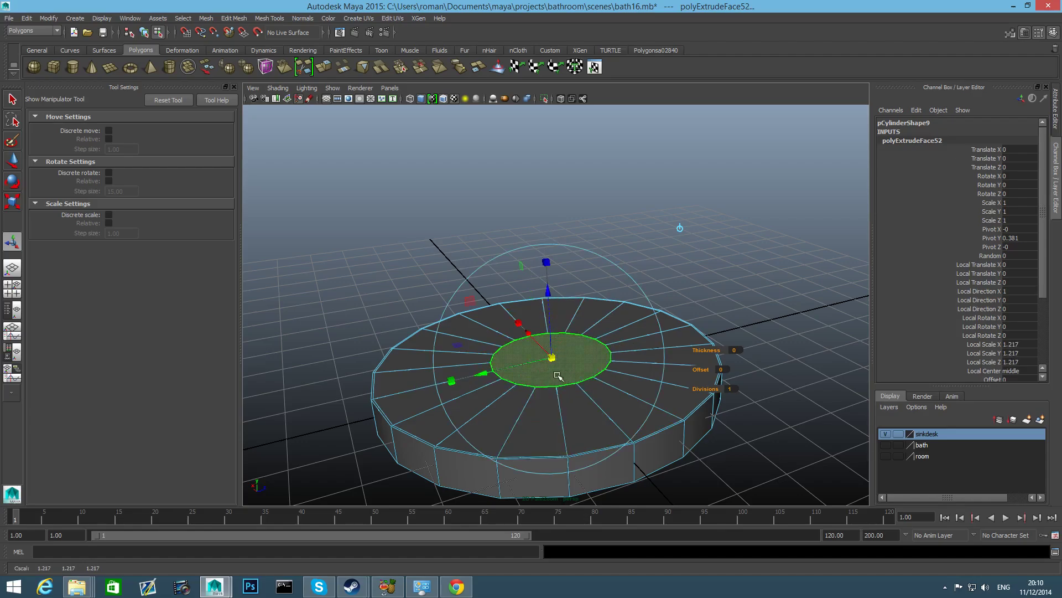
Step: Extrude the central circle with a Local Scale of about 0.8 and raise it slightly to a height of 0.475
{"action": "left_click", "coordinate": [326, 67]}
{"action": "left_click_drag", "start_coordinate": [552, 357], "coordinate": [549, 360]}
{"action": "key", "text": "w"}
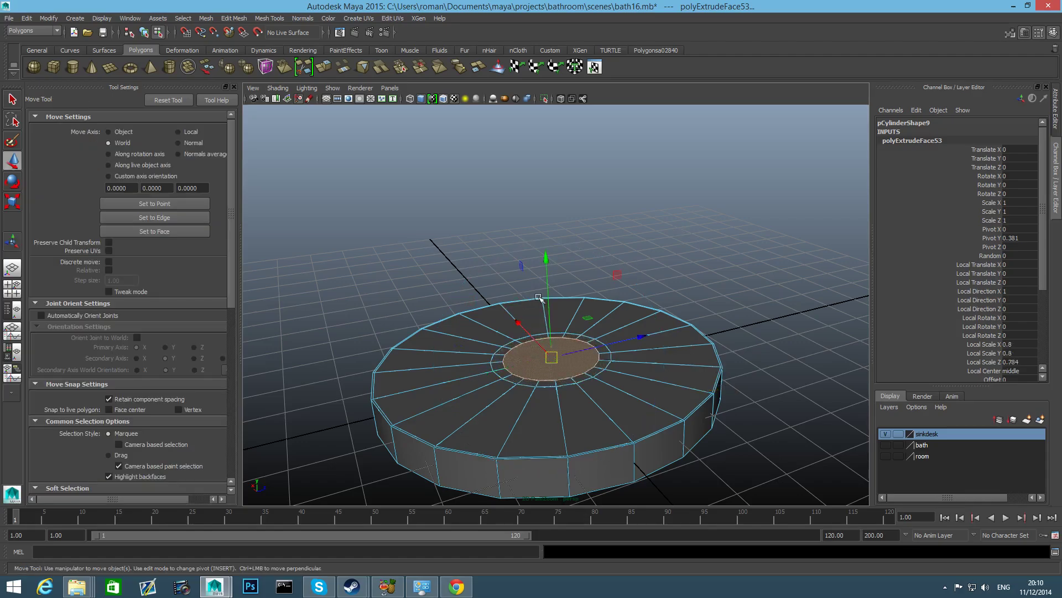
{"action": "left_click_drag", "start_coordinate": [545, 256], "coordinate": [546, 253]}
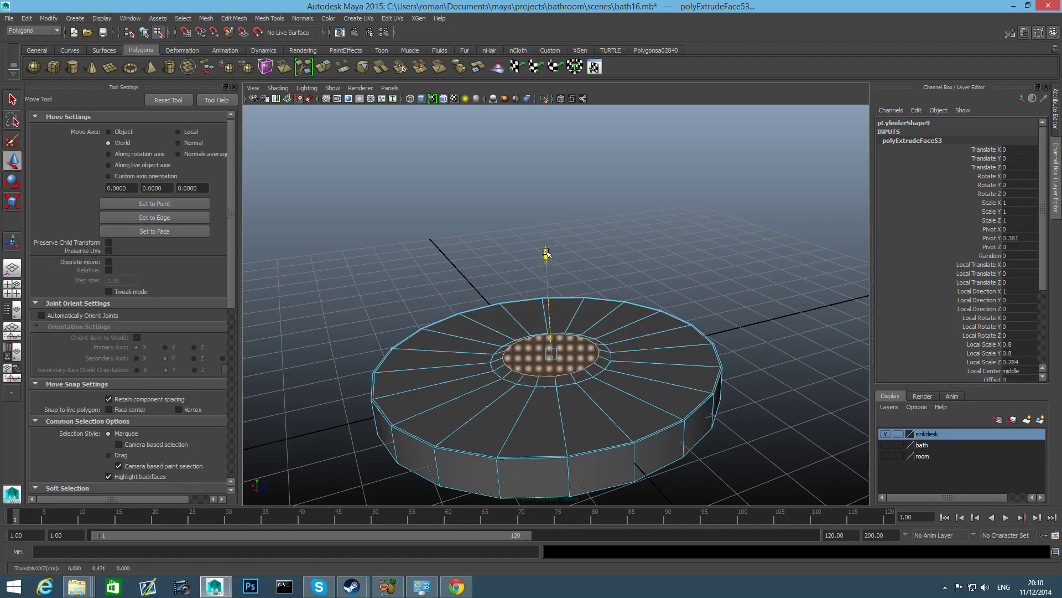
Step: Extrude the raised circle upward by 0.141 and scale it slightly inward
{"action": "left_click", "coordinate": [323, 67]}
{"action": "left_click_drag", "start_coordinate": [550, 288], "coordinate": [549, 350]}
{"action": "key", "text": "e"}
{"action": "key", "text": "r"}
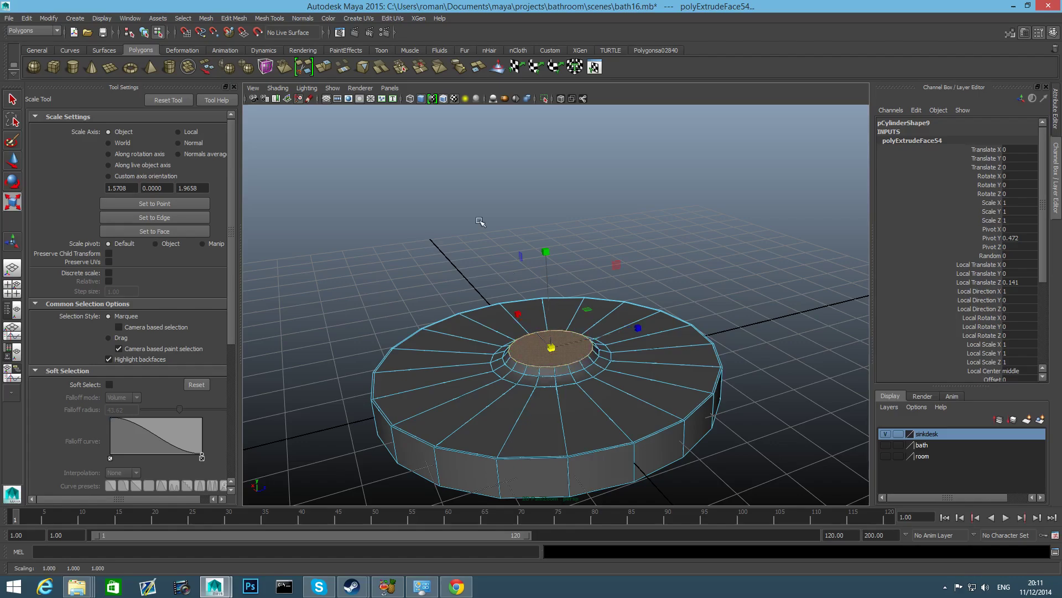
Step: Extrude the circle again with Local Translate Z 0.168 and a Local Scale of about 0.867 to continue the tapered neck
{"action": "left_click", "coordinate": [323, 67]}
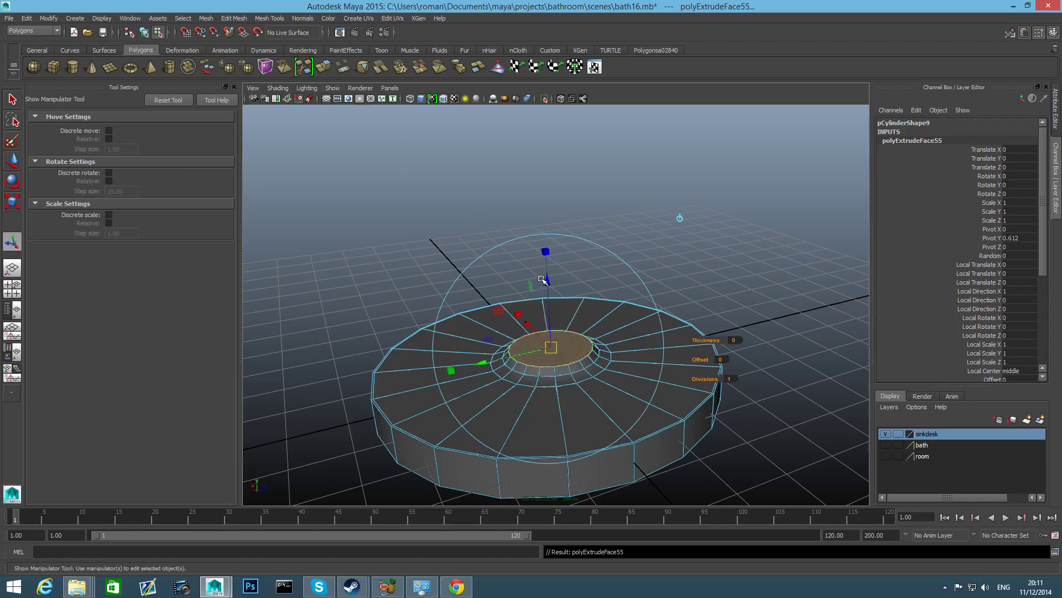
{"action": "left_click_drag", "start_coordinate": [546, 253], "coordinate": [547, 257]}
{"action": "left_click_drag", "start_coordinate": [554, 347], "coordinate": [547, 271]}
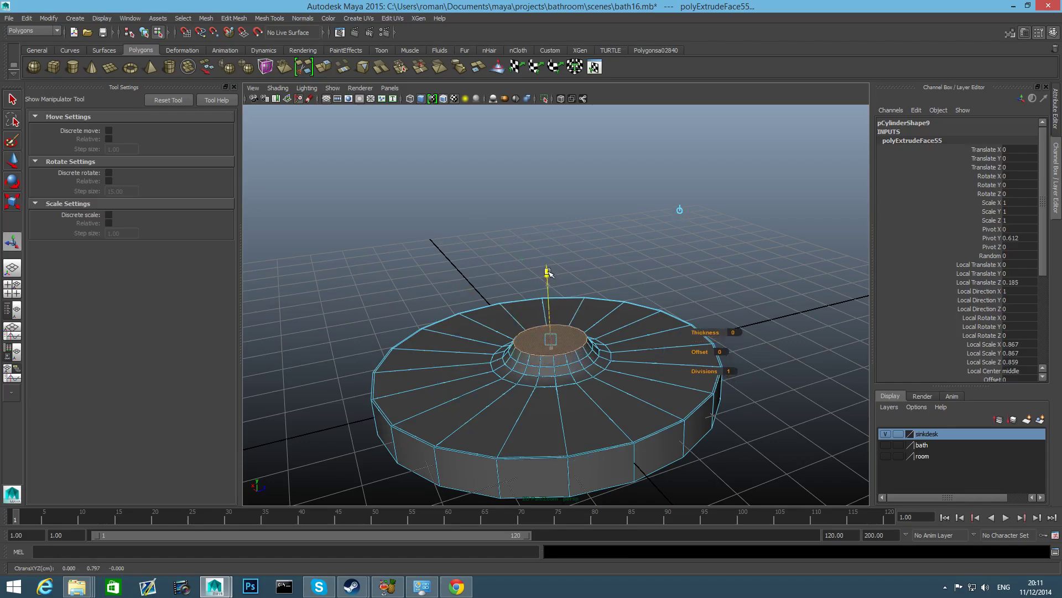
{"action": "left_click_drag", "start_coordinate": [554, 329], "coordinate": [530, 322], "text": "alt"}
{"action": "right_click_drag", "start_coordinate": [446, 310], "coordinate": [509, 327], "text": "alt"}
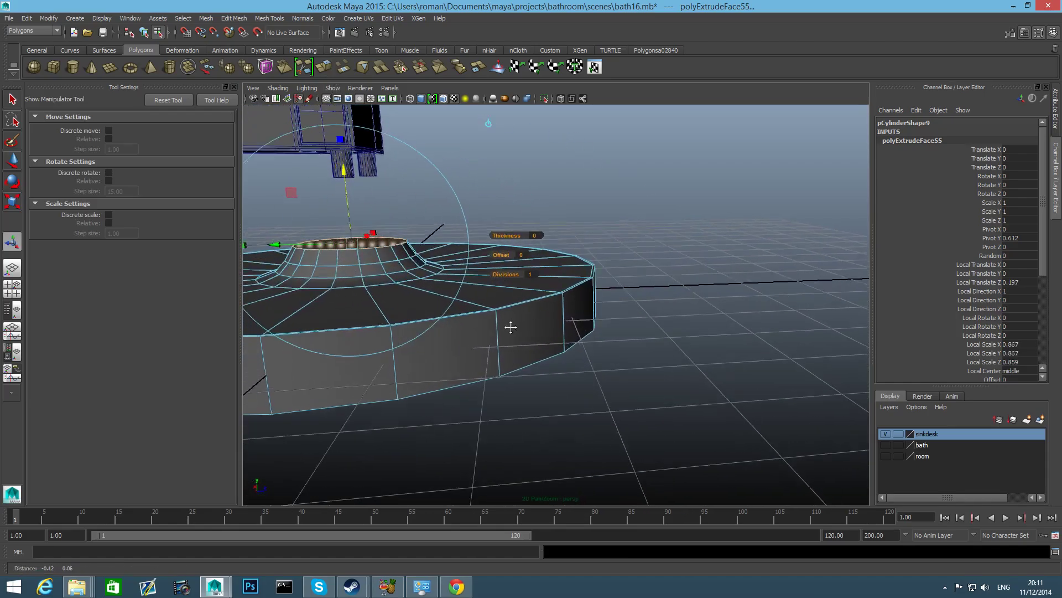
{"action": "middle_click_drag", "start_coordinate": [509, 327], "coordinate": [626, 353], "text": "alt"}
{"action": "right_click_drag", "start_coordinate": [625, 353], "coordinate": [645, 355], "text": "alt"}
{"action": "left_click_drag", "start_coordinate": [605, 213], "coordinate": [607, 212]}
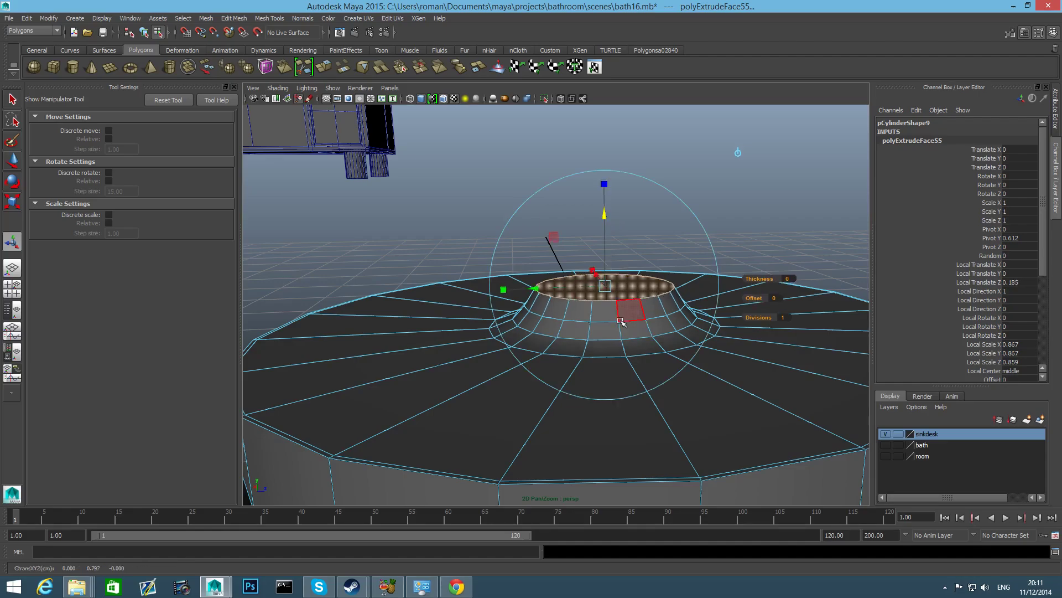
{"action": "left_click_drag", "start_coordinate": [605, 216], "coordinate": [607, 218]}
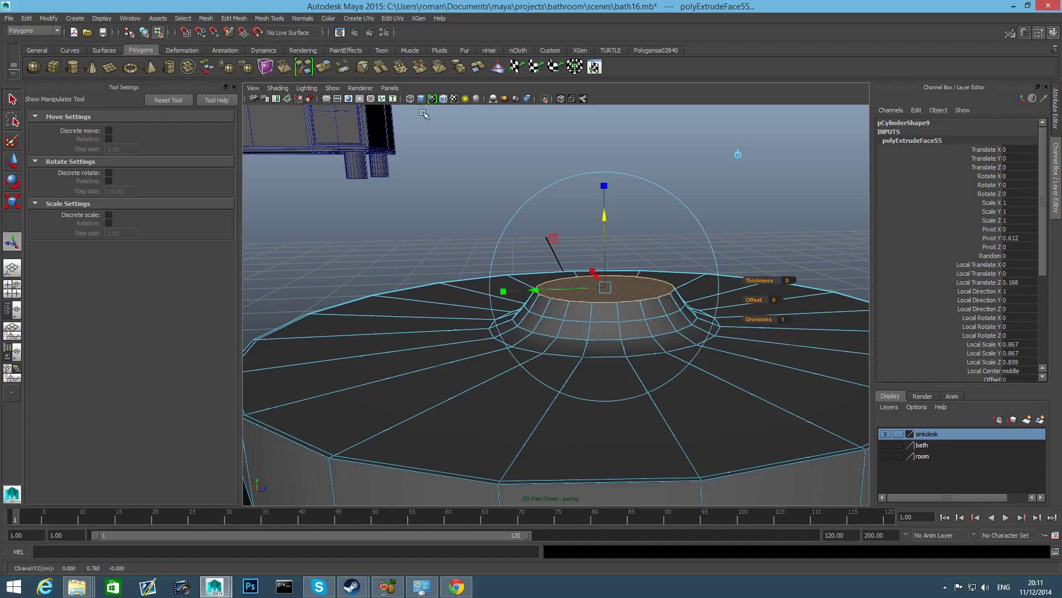
Step: Extrude the neck's top face with Local Translate Z 0.173 and Local Scale 0.883
{"action": "left_click", "coordinate": [327, 71]}
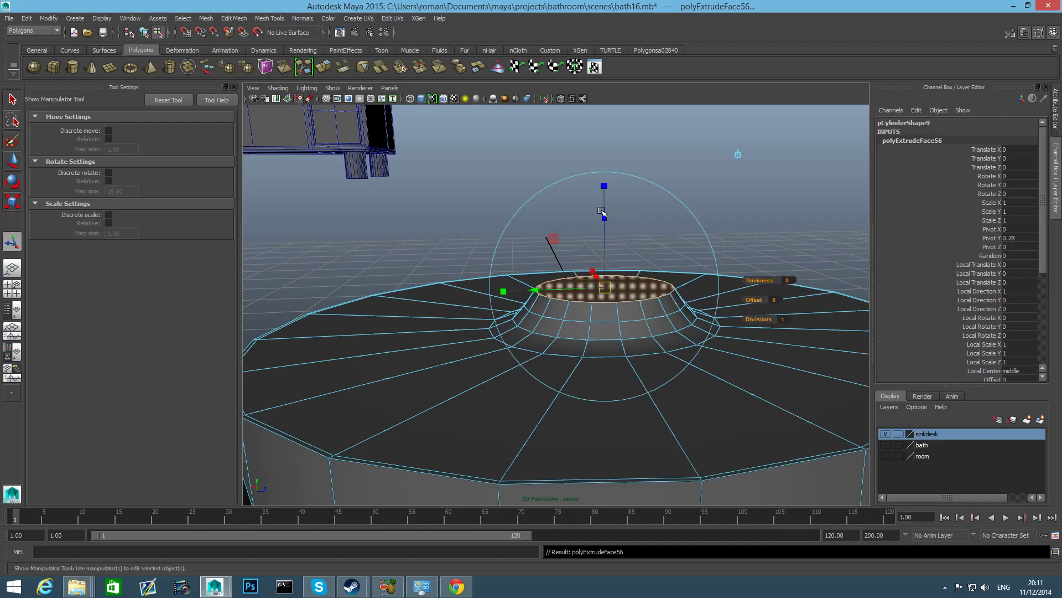
{"action": "left_click_drag", "start_coordinate": [602, 211], "coordinate": [608, 206]}
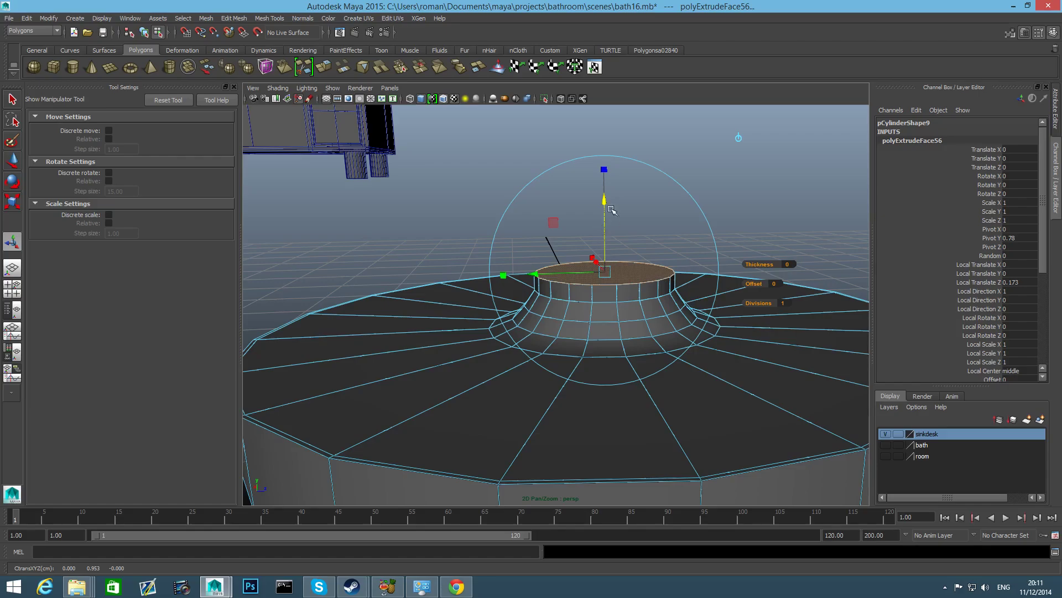
{"action": "left_click", "coordinate": [604, 171]}
{"action": "left_click_drag", "start_coordinate": [606, 272], "coordinate": [604, 274]}
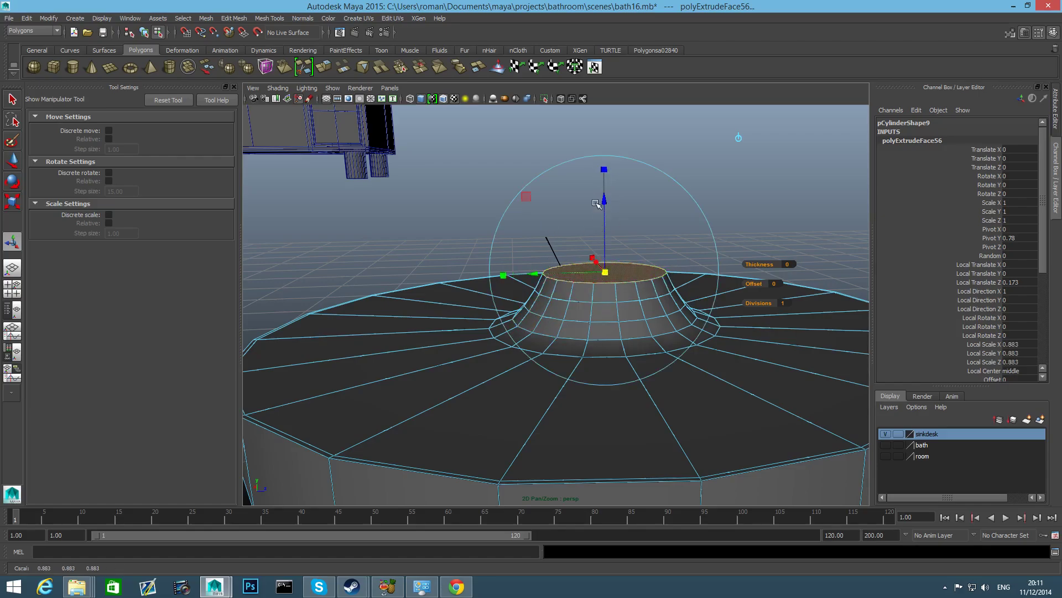
Step: Extrude the neck's top face once more with Local Translate Z 0.143 and Local Scale 0.9
{"action": "left_click", "coordinate": [323, 66]}
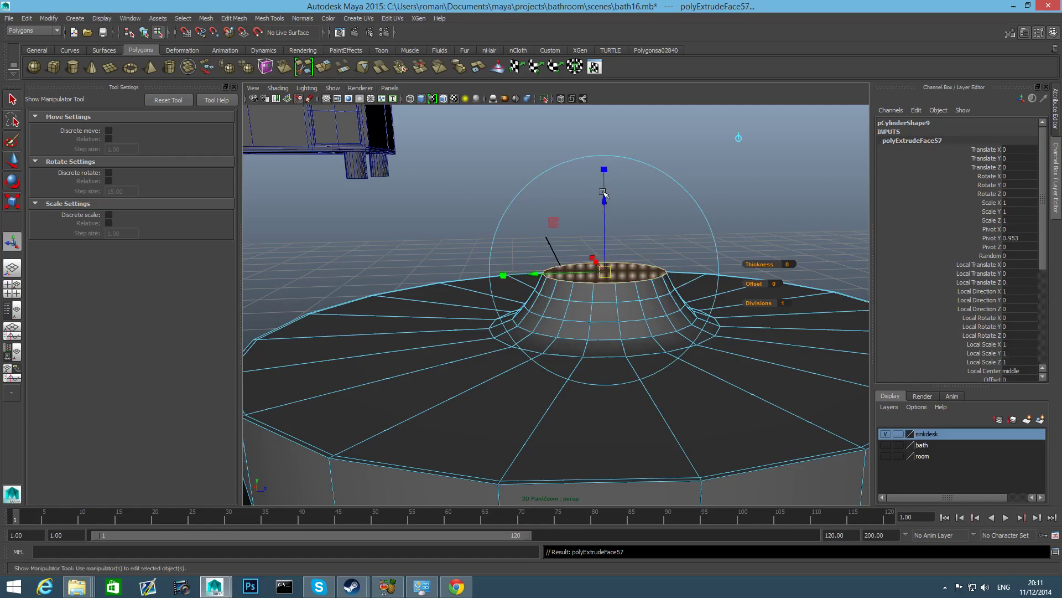
{"action": "left_click_drag", "start_coordinate": [604, 200], "coordinate": [604, 186]}
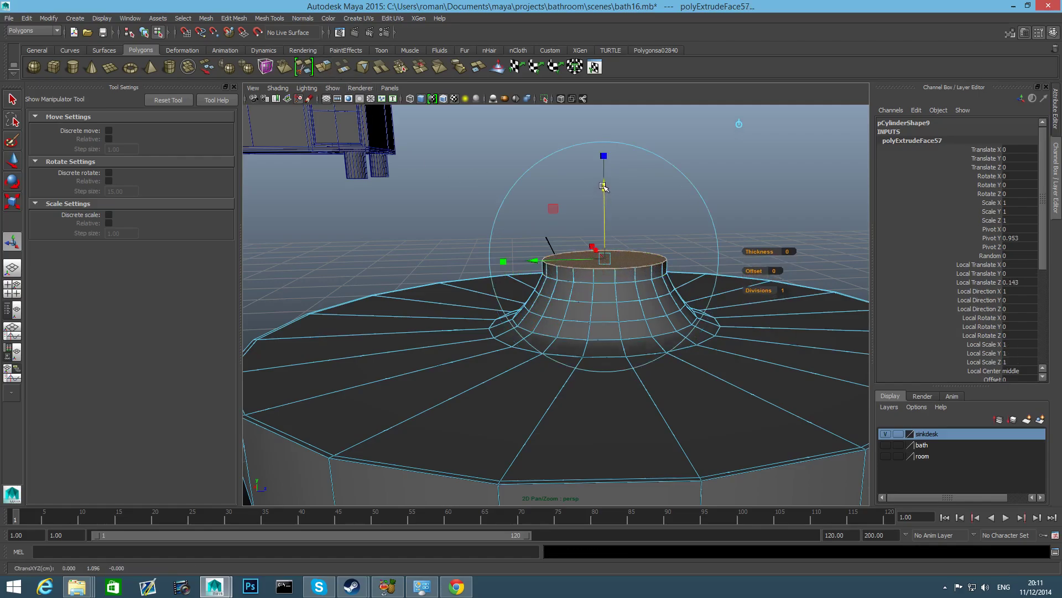
{"action": "left_click", "coordinate": [606, 157]}
{"action": "left_click_drag", "start_coordinate": [610, 258], "coordinate": [601, 259]}
Step: Extrude the neck's top face straight up into a tall stem with Local Translate Z of about 2.891
{"action": "scroll", "coordinate": [650, 288], "scroll_direction": "down", "scroll_amount": 2}
{"action": "scroll", "coordinate": [645, 335], "scroll_direction": "down", "scroll_amount": 4}
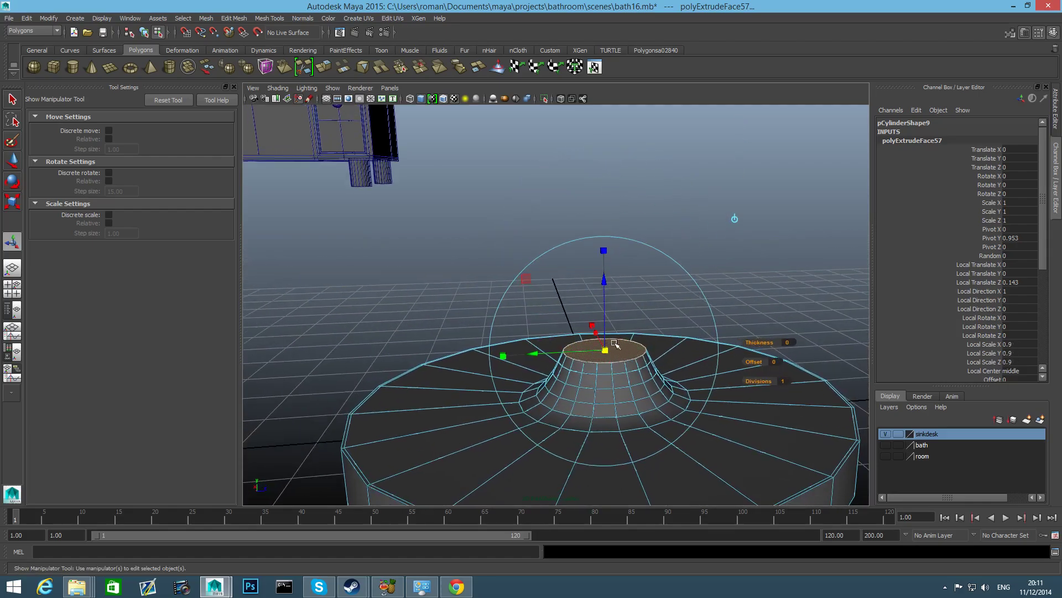
{"action": "left_click", "coordinate": [330, 68]}
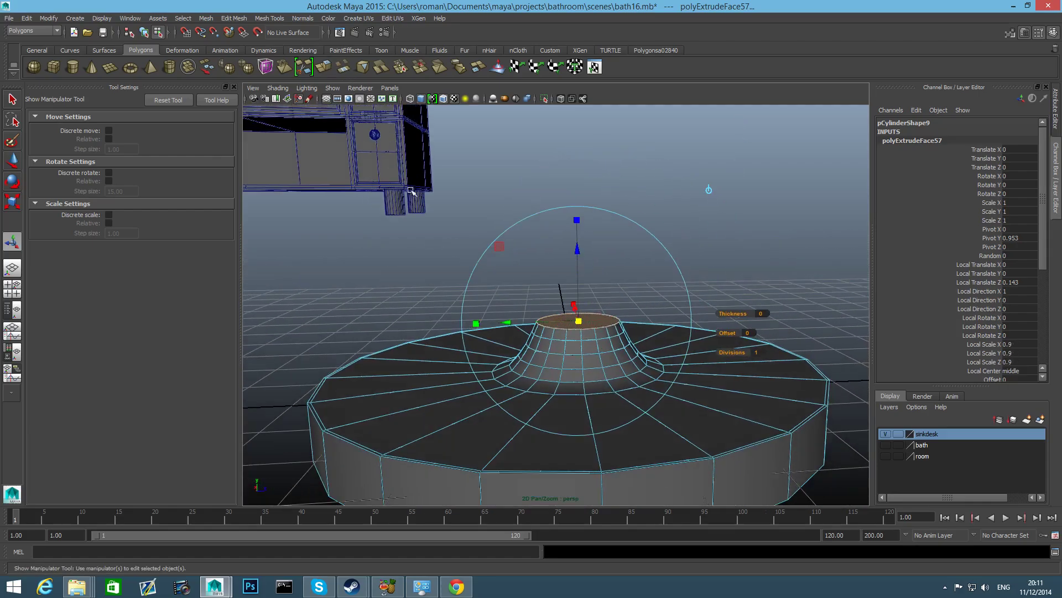
{"action": "left_click_drag", "start_coordinate": [576, 254], "coordinate": [574, 113]}
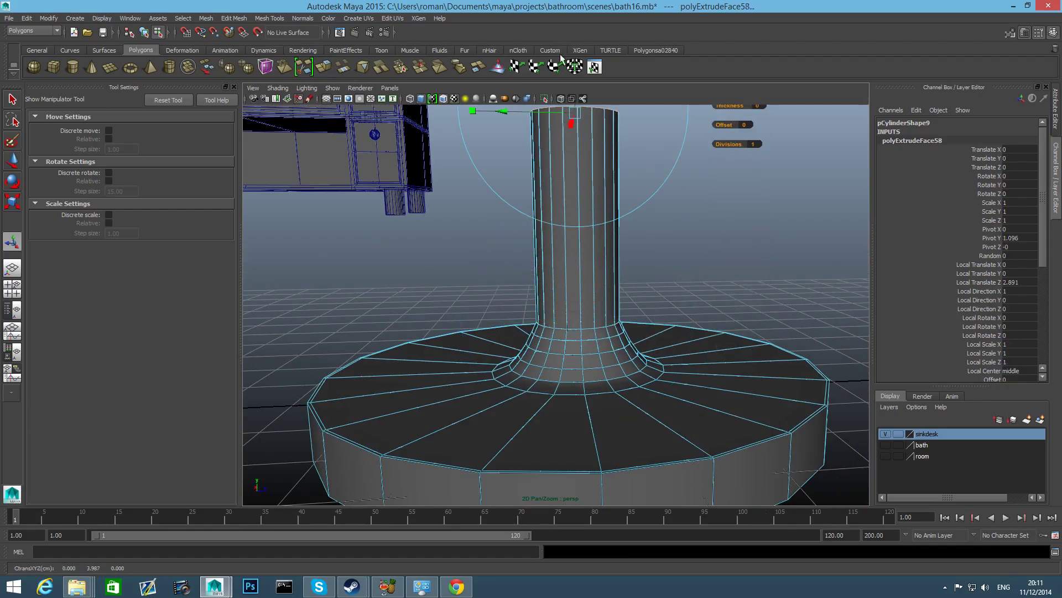
Step: Lengthen the stem's extrusion upward to a Local Translate Z of about 7.347
{"action": "scroll", "coordinate": [614, 309], "scroll_direction": "down", "scroll_amount": 4}
{"action": "middle_click_drag", "start_coordinate": [613, 309], "coordinate": [616, 342], "text": "alt"}
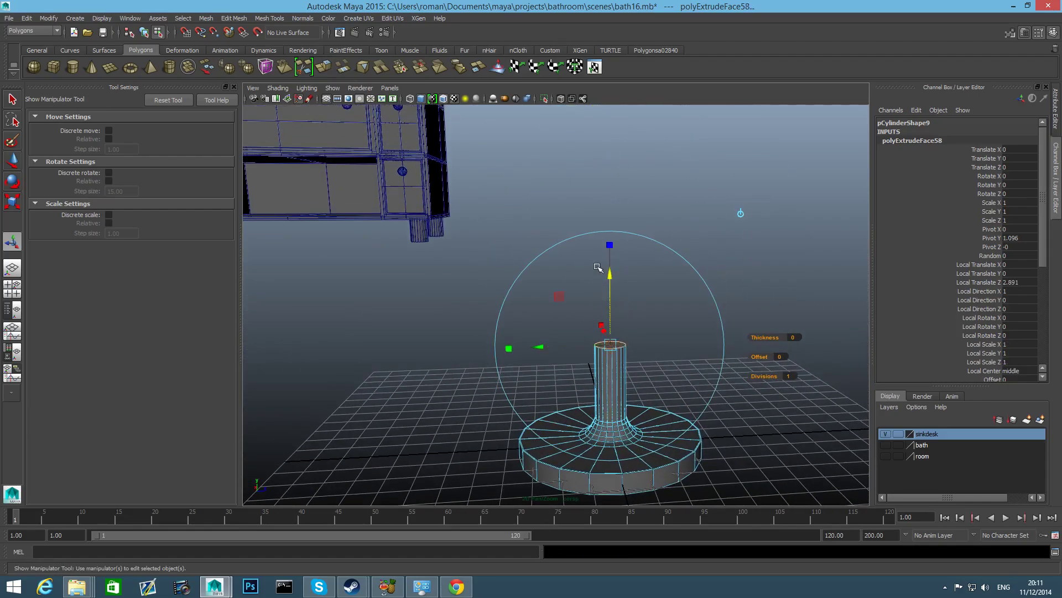
{"action": "left_click_drag", "start_coordinate": [609, 272], "coordinate": [610, 154]}
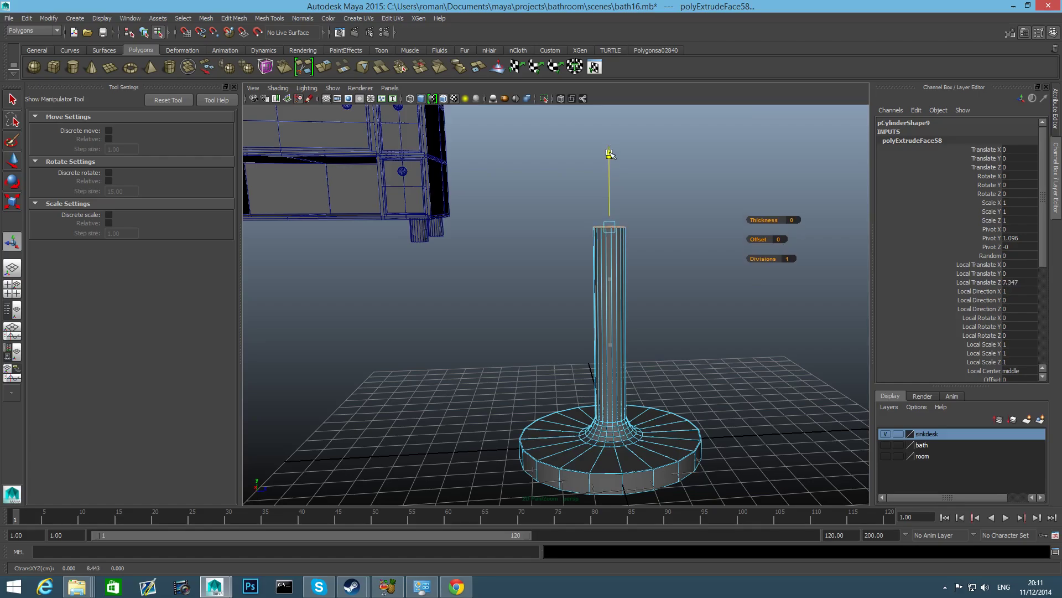
Step: Examine the lengthened stem and its disc base from several angles, comparing their proportions with the sink unit
{"action": "scroll", "coordinate": [586, 333], "scroll_direction": "down", "scroll_amount": 5}
{"action": "mouse_move", "coordinate": [618, 355]}
{"action": "left_mouse_down", "text": "alt"}
{"action": "mouse_move", "coordinate": [578, 381]}
{"action": "mouse_move", "coordinate": [602, 357]}
{"action": "mouse_move", "coordinate": [630, 354]}
{"action": "left_mouse_up", "text": "alt"}
{"action": "right_click_drag", "start_coordinate": [590, 356], "coordinate": [766, 398], "text": "alt"}
{"action": "middle_click_drag", "start_coordinate": [657, 419], "coordinate": [676, 386], "text": "alt"}
{"action": "left_click_drag", "start_coordinate": [661, 417], "coordinate": [654, 468], "text": "alt"}
{"action": "right_click_drag", "start_coordinate": [655, 468], "coordinate": [524, 469], "text": "alt"}
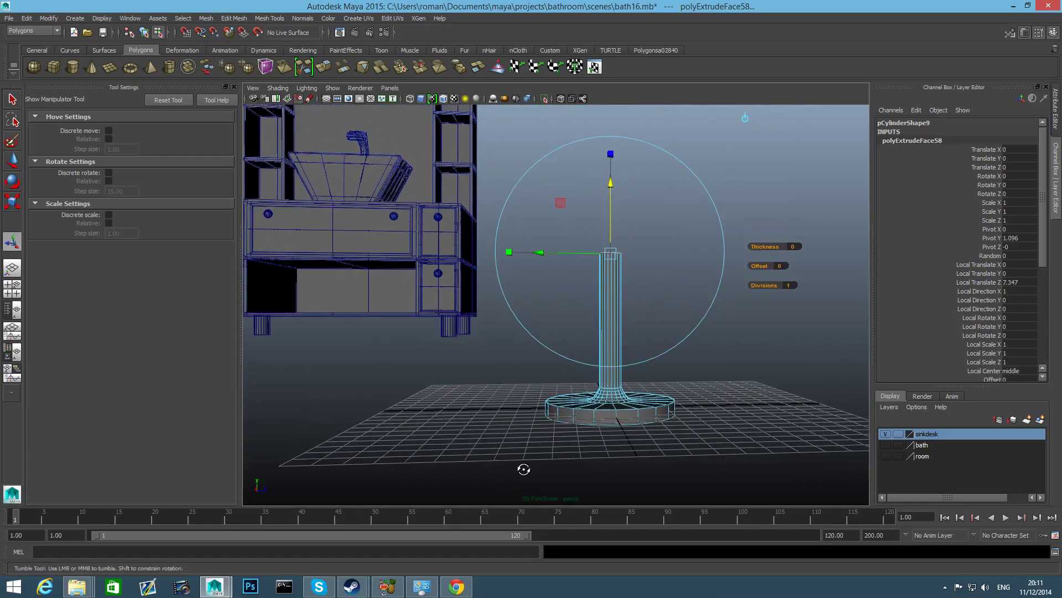
{"action": "left_click_drag", "start_coordinate": [524, 470], "coordinate": [505, 475], "text": "alt"}
{"action": "right_click_drag", "start_coordinate": [505, 474], "coordinate": [578, 481], "text": "alt"}
{"action": "middle_click_drag", "start_coordinate": [578, 481], "coordinate": [590, 430], "text": "alt"}
{"action": "left_click_drag", "start_coordinate": [590, 430], "coordinate": [494, 387], "text": "alt"}
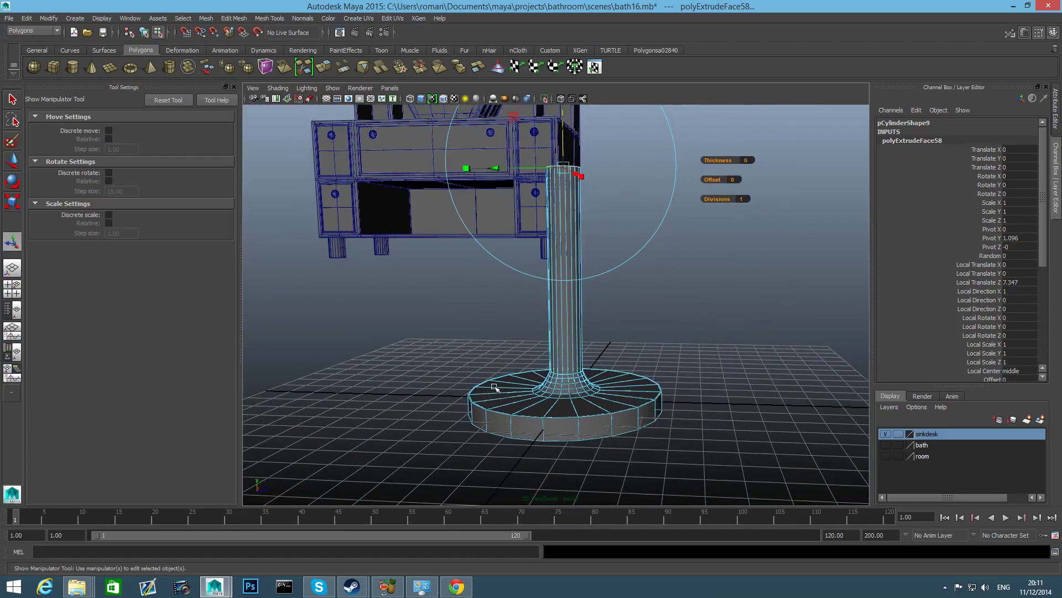
{"action": "left_click_drag", "start_coordinate": [546, 419], "coordinate": [579, 417], "text": "alt"}
{"action": "middle_click_drag", "start_coordinate": [579, 417], "coordinate": [570, 435], "text": "alt"}
{"action": "right_click_drag", "start_coordinate": [570, 434], "coordinate": [611, 429], "text": "alt"}
Step: Scale the stem's top face slightly inward so the stem tapers gently towards its upper end
{"action": "left_click_drag", "start_coordinate": [579, 249], "coordinate": [535, 241], "text": "alt"}
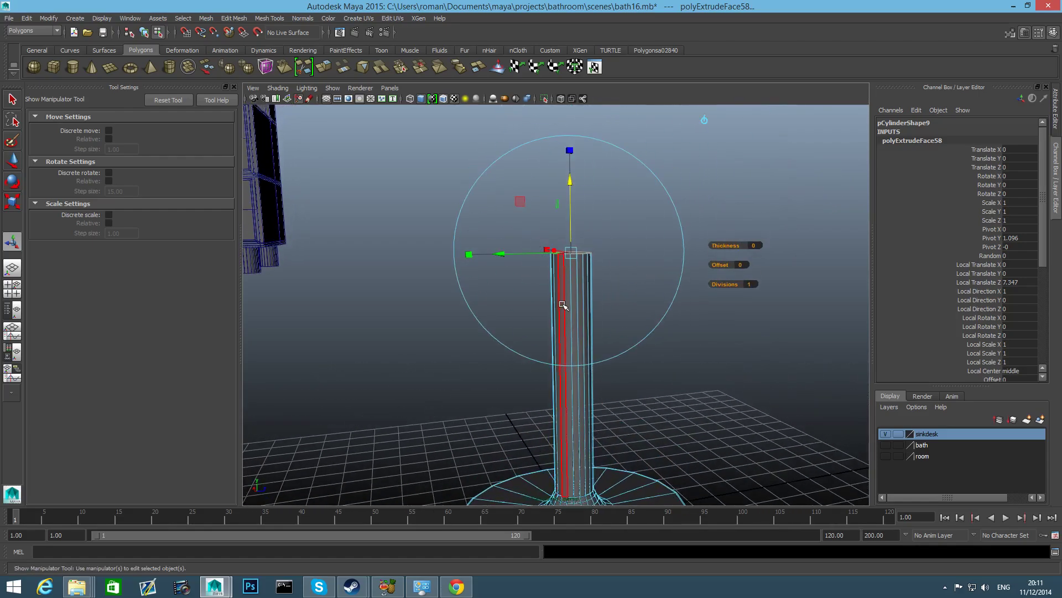
{"action": "key", "text": "r"}
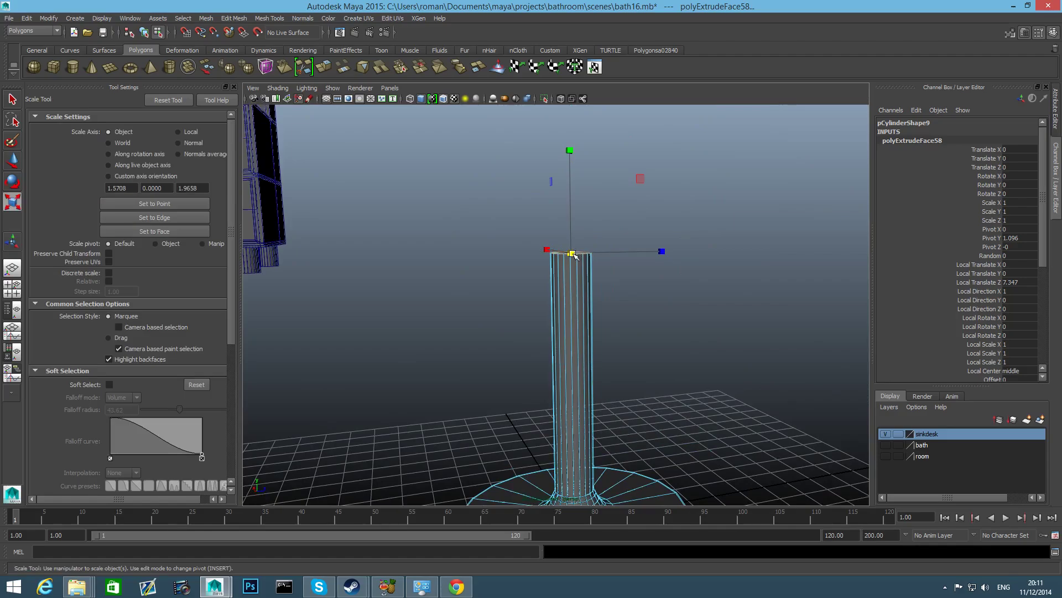
{"action": "left_click_drag", "start_coordinate": [574, 254], "coordinate": [601, 306]}
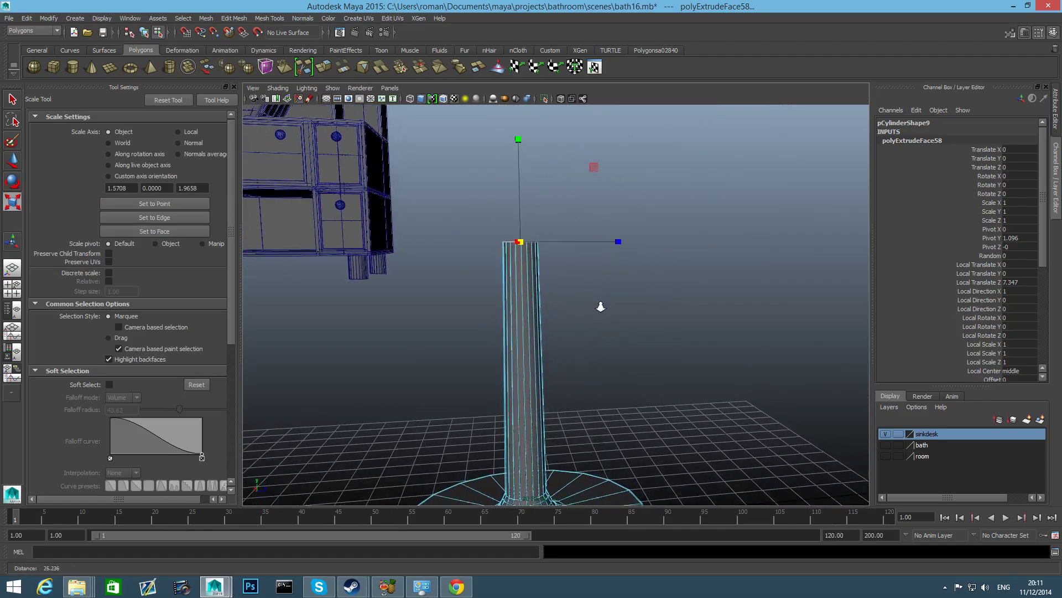
{"action": "right_click_drag", "start_coordinate": [600, 306], "coordinate": [584, 332], "text": "alt"}
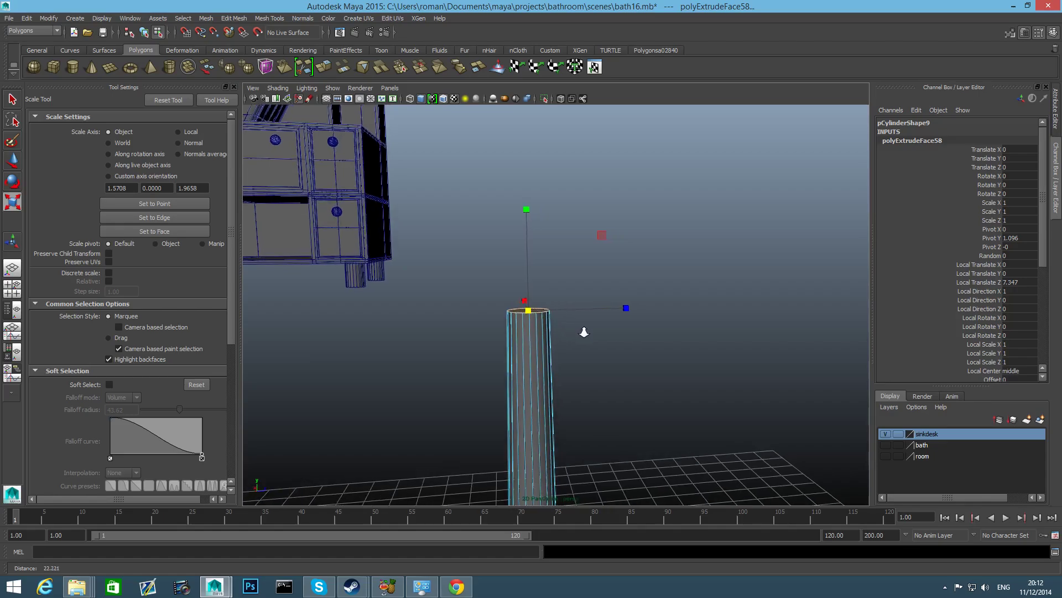
Step: Extrude the stem's top face with Local Translate Z of about 0.188 and scale it slightly outward into a flared rim
{"action": "left_click", "coordinate": [326, 68]}
{"action": "left_click_drag", "start_coordinate": [527, 239], "coordinate": [524, 232]}
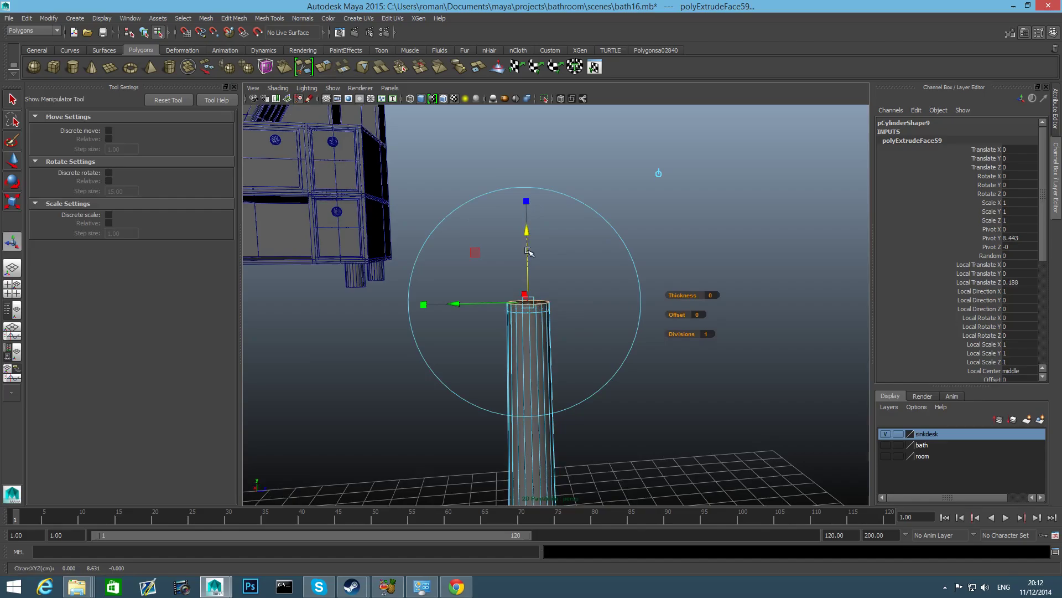
{"action": "key", "text": "r"}
{"action": "left_click_drag", "start_coordinate": [528, 302], "coordinate": [533, 305]}
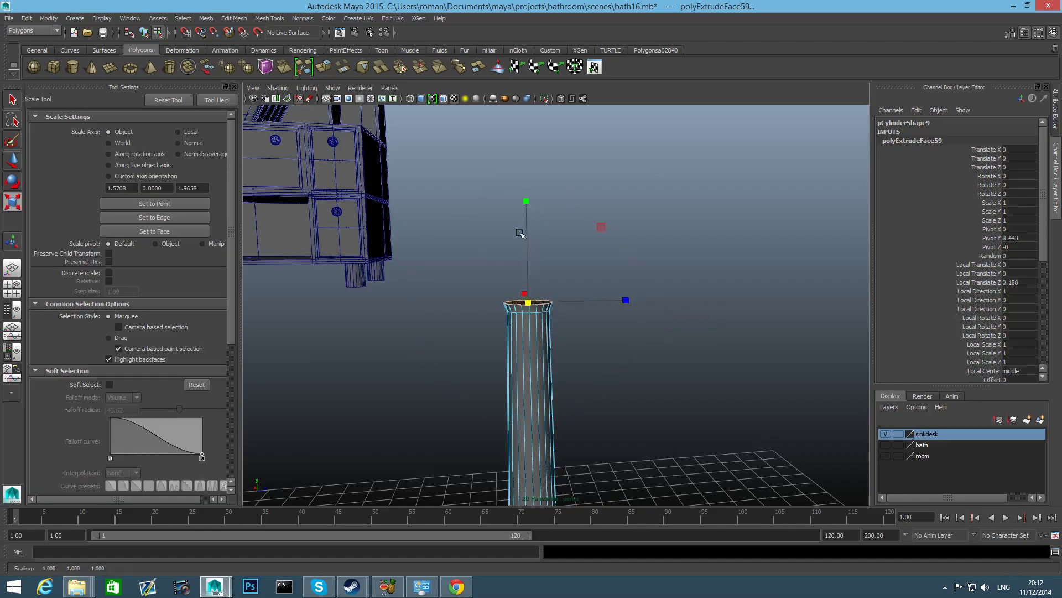
Step: Extrude the flared rim's top face straight up with Local Translate Z of about 0.226 and check the finished stem end
{"action": "left_click", "coordinate": [326, 68]}
{"action": "mouse_move", "coordinate": [530, 244]}
{"action": "left_mouse_down"}
{"action": "mouse_move", "coordinate": [529, 253]}
{"action": "mouse_move", "coordinate": [529, 225]}
{"action": "left_mouse_up"}
{"action": "left_click_drag", "start_coordinate": [523, 287], "coordinate": [536, 344], "text": "alt"}
{"action": "middle_click_drag", "start_coordinate": [536, 345], "coordinate": [620, 184], "text": "alt"}
{"action": "right_click_drag", "start_coordinate": [620, 184], "coordinate": [546, 280], "text": "alt"}
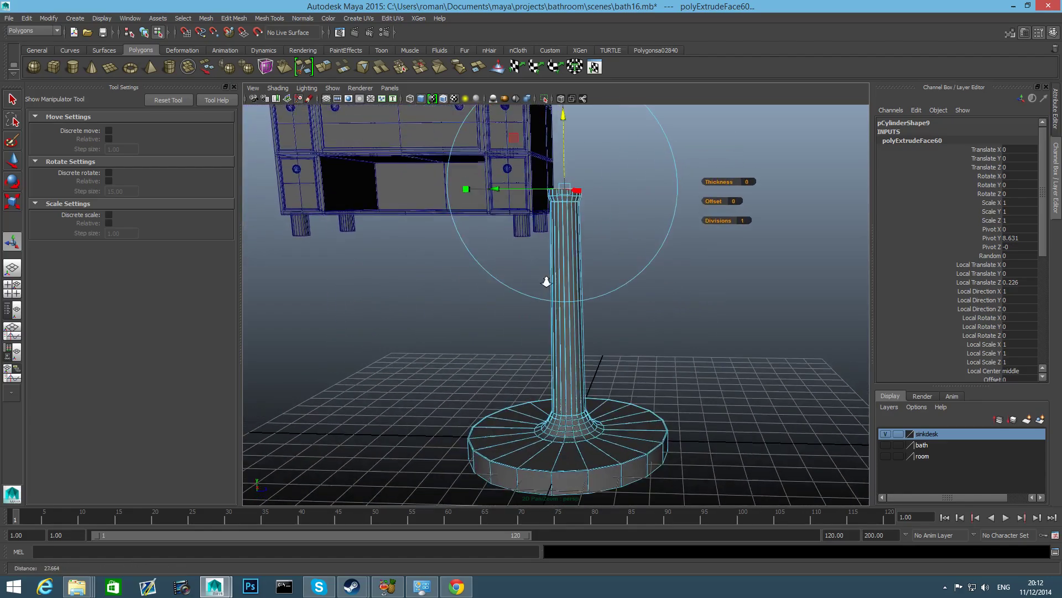
{"action": "left_click_drag", "start_coordinate": [546, 280], "coordinate": [560, 259], "text": "alt"}
{"action": "middle_click_drag", "start_coordinate": [560, 258], "coordinate": [553, 310], "text": "alt"}
{"action": "right_click_drag", "start_coordinate": [553, 310], "coordinate": [540, 266], "text": "alt"}
{"action": "middle_click_drag", "start_coordinate": [540, 267], "coordinate": [574, 325], "text": "alt"}
{"action": "left_click_drag", "start_coordinate": [574, 325], "coordinate": [432, 354], "text": "alt"}
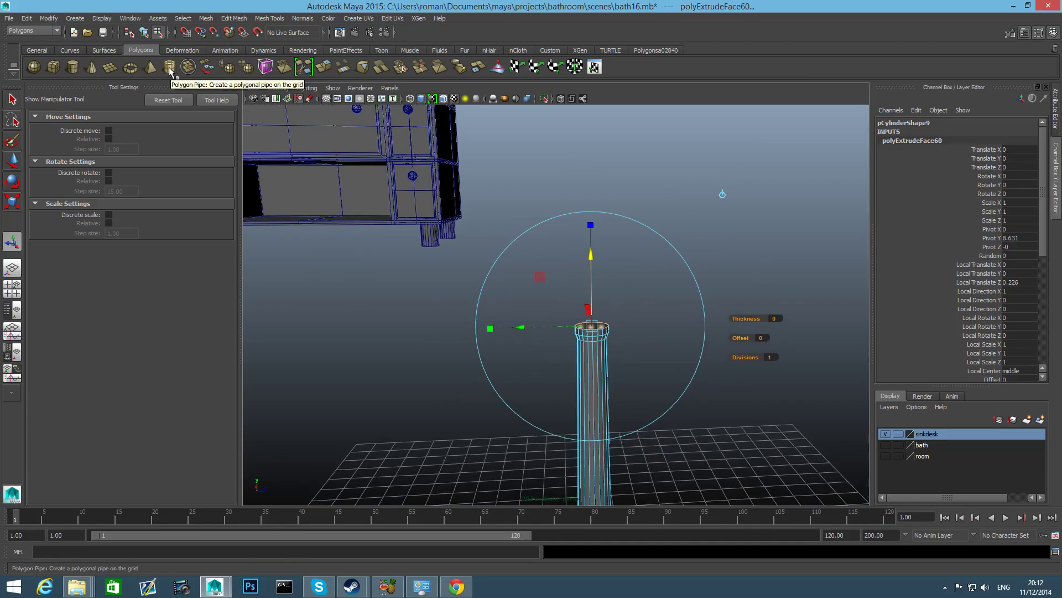
Step: Create a new polygon cylinder and raise it above the stem to a Translate Y of about 12.681
{"action": "left_click", "coordinate": [73, 67]}
{"action": "scroll", "coordinate": [528, 278], "scroll_direction": "down", "scroll_amount": 3}
{"action": "key", "text": "w"}
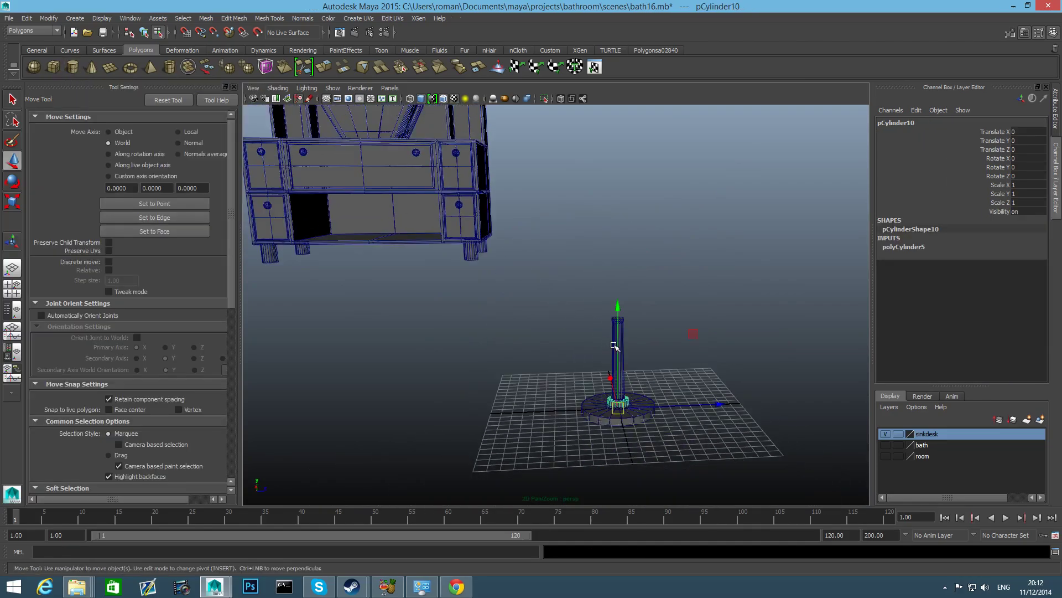
{"action": "left_click_drag", "start_coordinate": [618, 314], "coordinate": [616, 188]}
Step: Turn the new cylinder upright with Rotate Z 90 and scale it into a thin disc, about 4.515 in X and Z and 0.666 in Y
{"action": "key", "text": "r"}
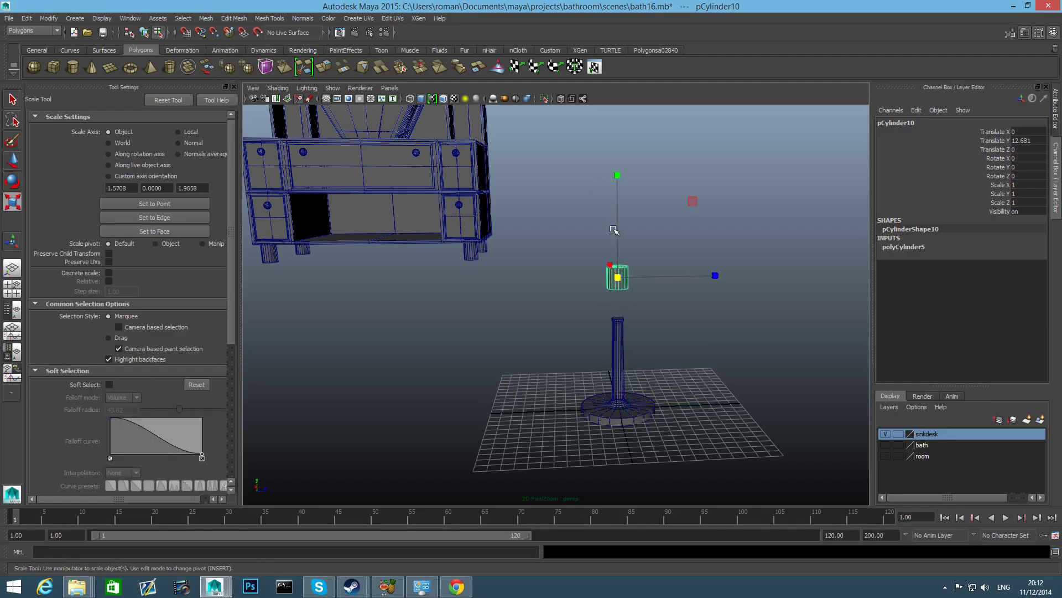
{"action": "key", "text": "e"}
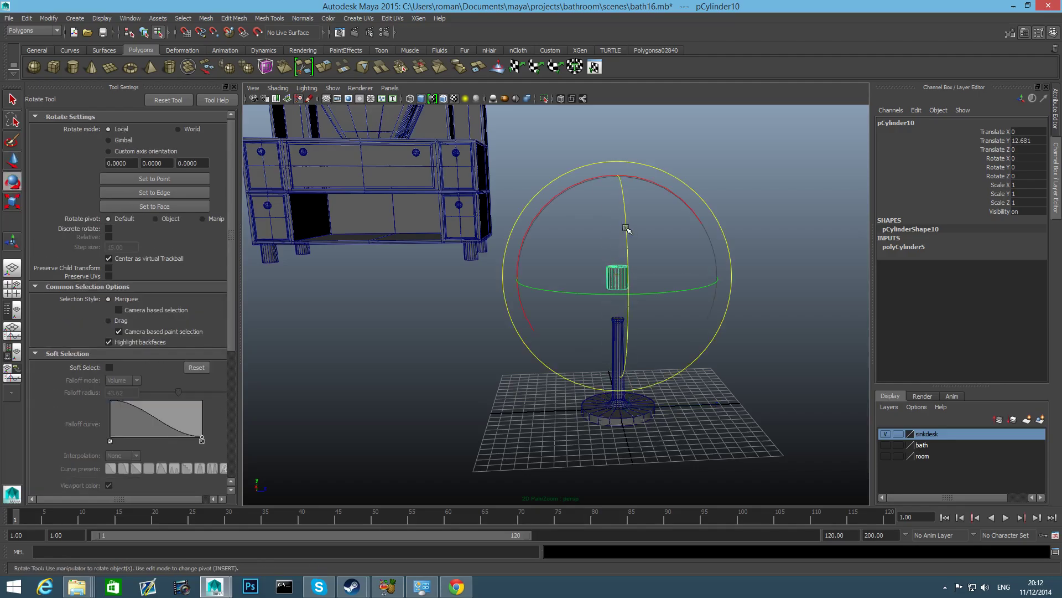
{"action": "left_click_drag", "start_coordinate": [621, 229], "coordinate": [715, 286]}
{"action": "key", "text": "r"}
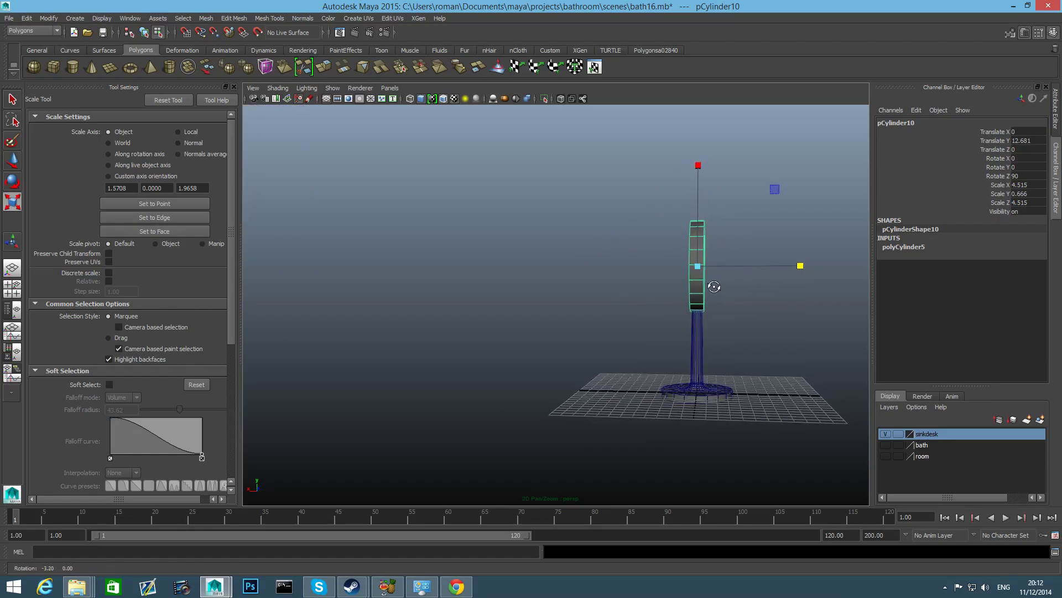
Step: Chamfer the centre vertices on both flat sides of the upright disc
{"action": "right_click_drag", "start_coordinate": [715, 286], "coordinate": [766, 344], "text": "alt"}
{"action": "left_click_drag", "start_coordinate": [714, 339], "coordinate": [597, 363], "text": "alt"}
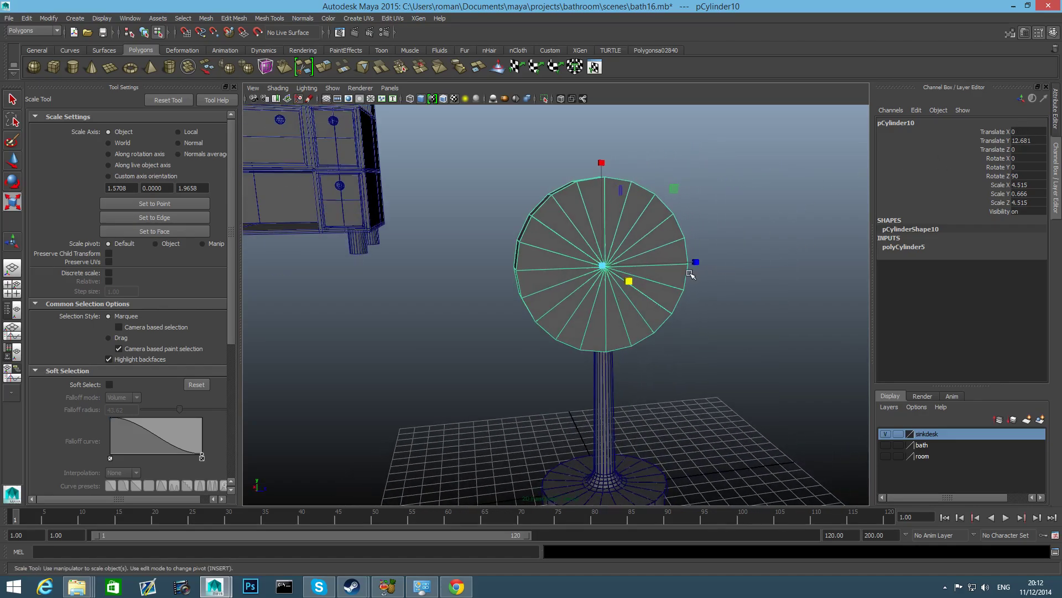
{"action": "right_click_drag", "start_coordinate": [623, 275], "coordinate": [540, 273]}
{"action": "mouse_move", "coordinate": [601, 267]}
{"action": "left_mouse_down", "text": "alt"}
{"action": "mouse_move", "coordinate": [583, 252]}
{"action": "mouse_move", "coordinate": [613, 277]}
{"action": "mouse_move", "coordinate": [720, 265]}
{"action": "mouse_move", "coordinate": [615, 286]}
{"action": "mouse_move", "coordinate": [602, 268]}
{"action": "left_mouse_up", "text": "alt"}
{"action": "right_click", "coordinate": [602, 261], "text": "shift"}
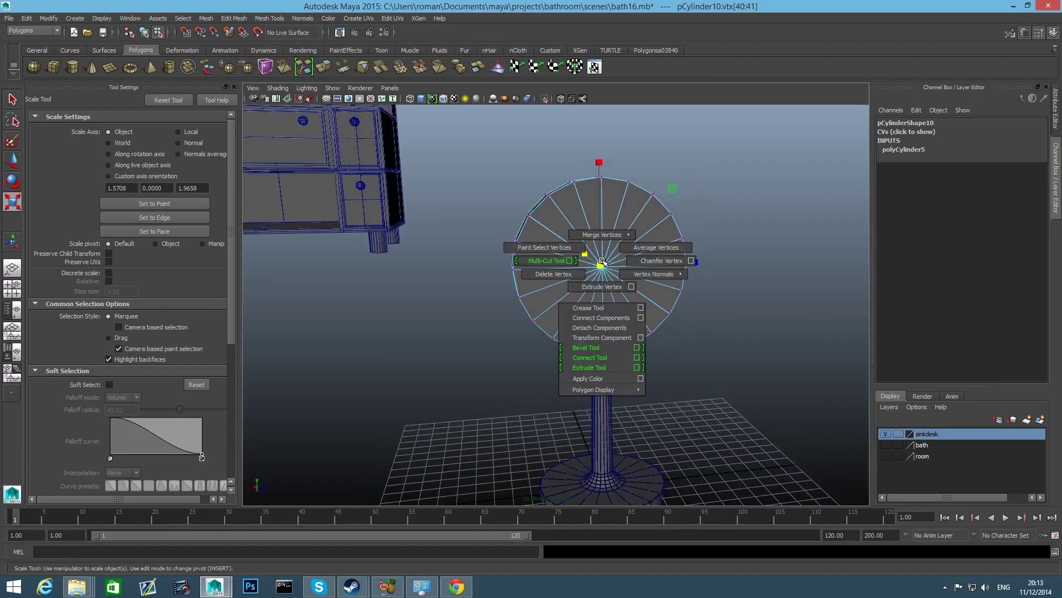
{"action": "left_click", "coordinate": [659, 261]}
Step: Select the round centre faces on both sides of the disc, enlarge them and spread them apart to form bevelled sides
{"action": "right_click", "coordinate": [615, 271]}
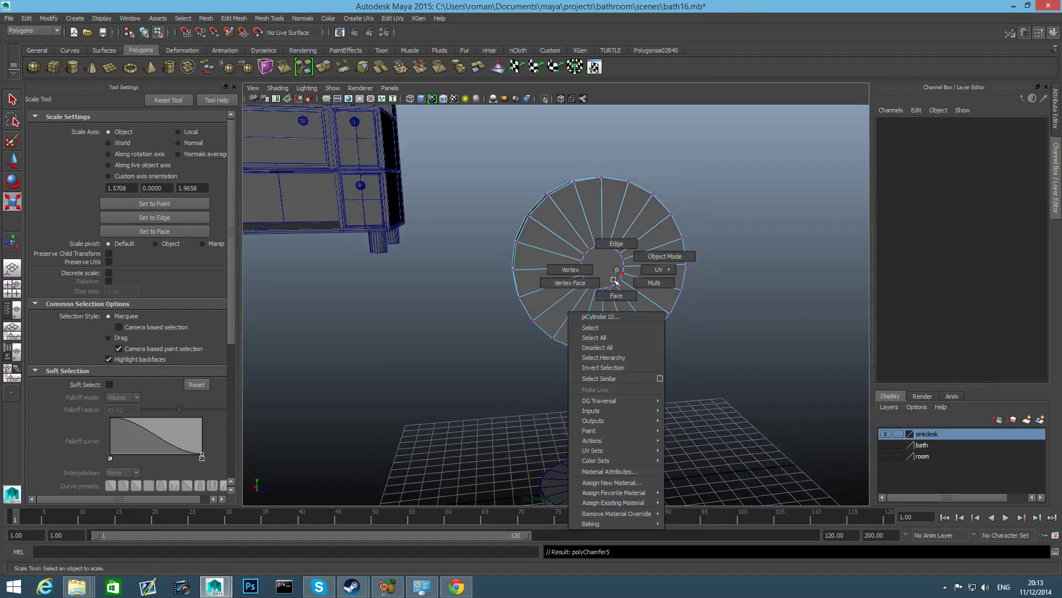
{"action": "left_click", "coordinate": [614, 296]}
{"action": "left_click", "coordinate": [587, 299]}
{"action": "left_click_drag", "start_coordinate": [586, 298], "coordinate": [540, 301], "text": "alt"}
{"action": "left_click", "coordinate": [656, 296], "text": "shift"}
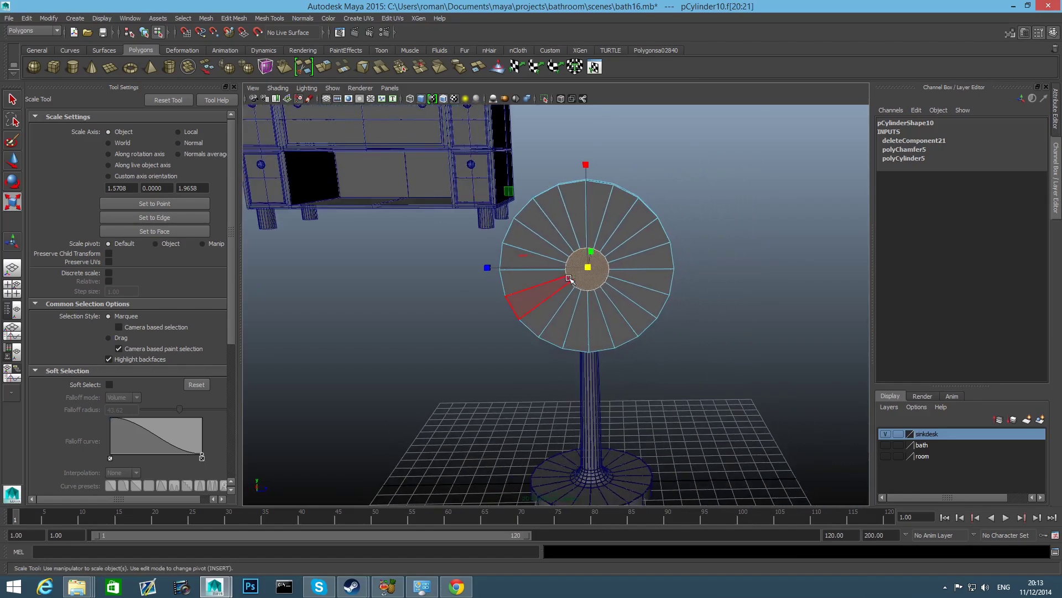
{"action": "left_click_drag", "start_coordinate": [590, 268], "coordinate": [747, 268]}
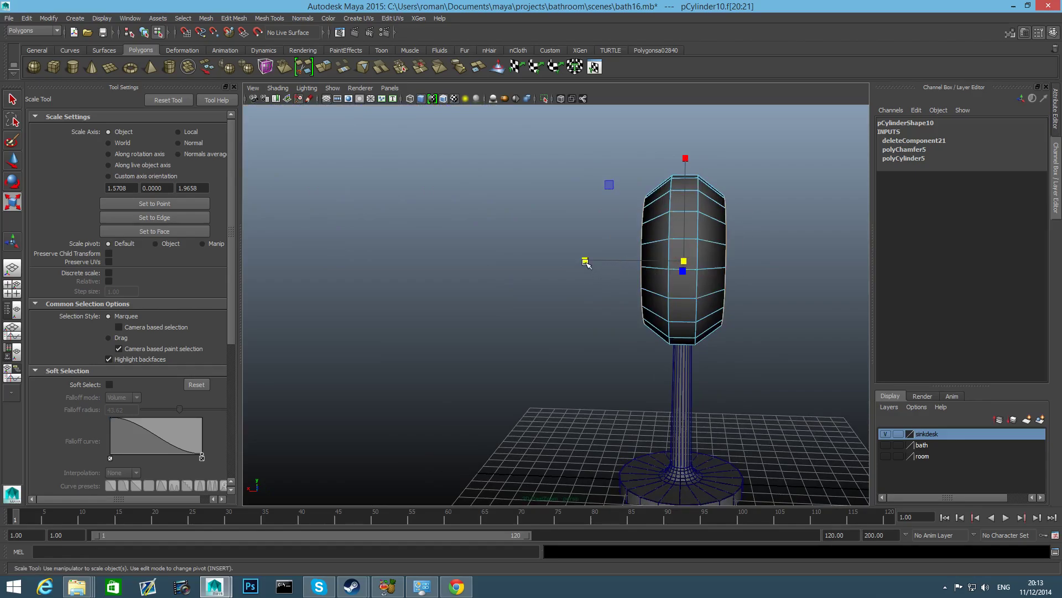
{"action": "mouse_move", "coordinate": [586, 263]}
{"action": "left_mouse_down"}
{"action": "mouse_move", "coordinate": [660, 275]}
{"action": "mouse_move", "coordinate": [585, 278]}
{"action": "left_mouse_up"}
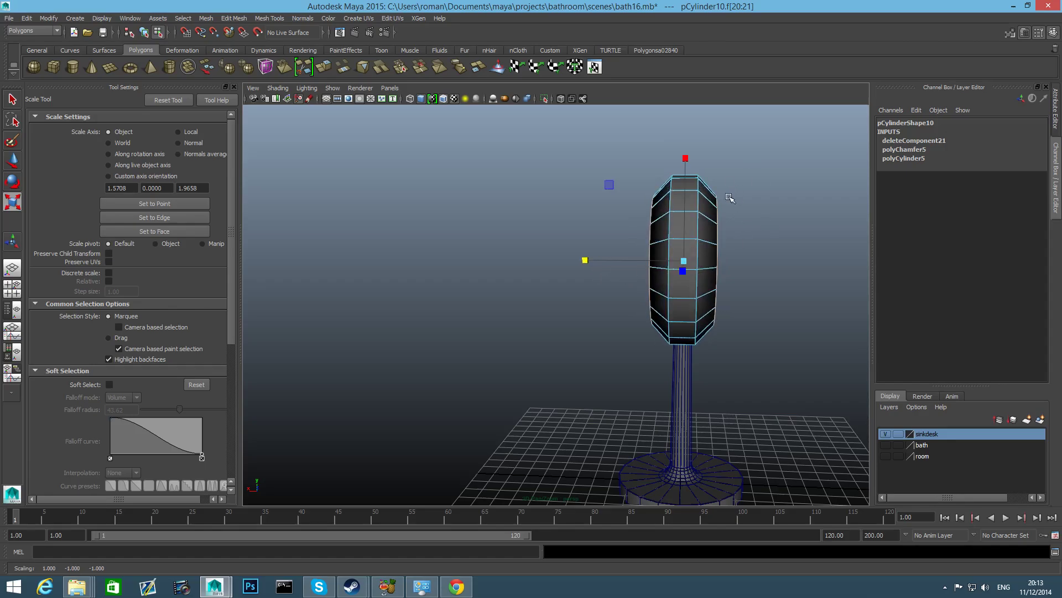
Step: Try to flatten the vertices on one side of the upright disc into a single plane by scaling, and undo it
{"action": "right_click_drag", "start_coordinate": [712, 249], "coordinate": [672, 247]}
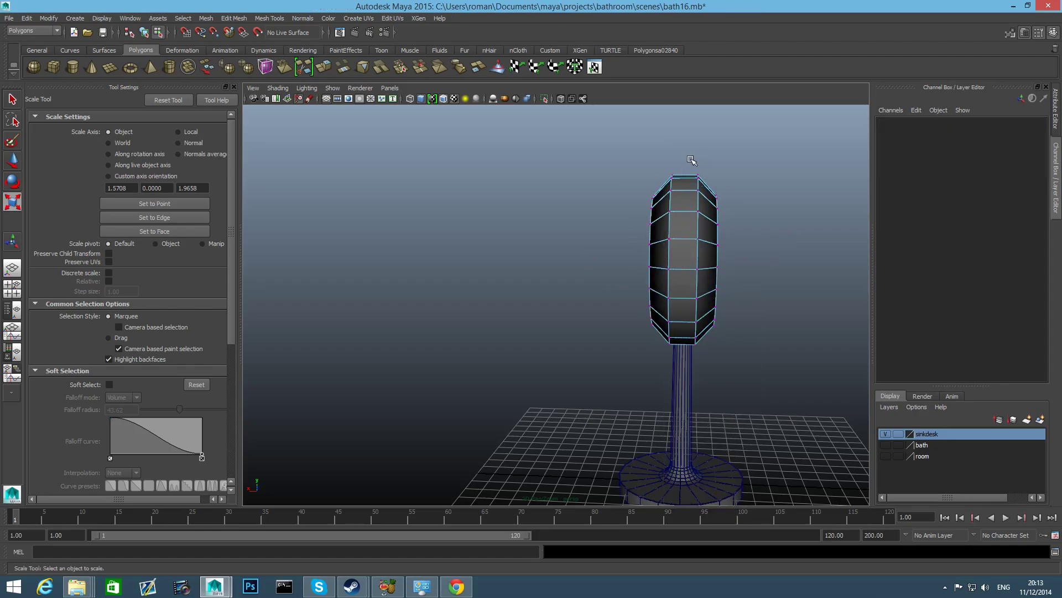
{"action": "left_click_drag", "start_coordinate": [692, 160], "coordinate": [817, 396]}
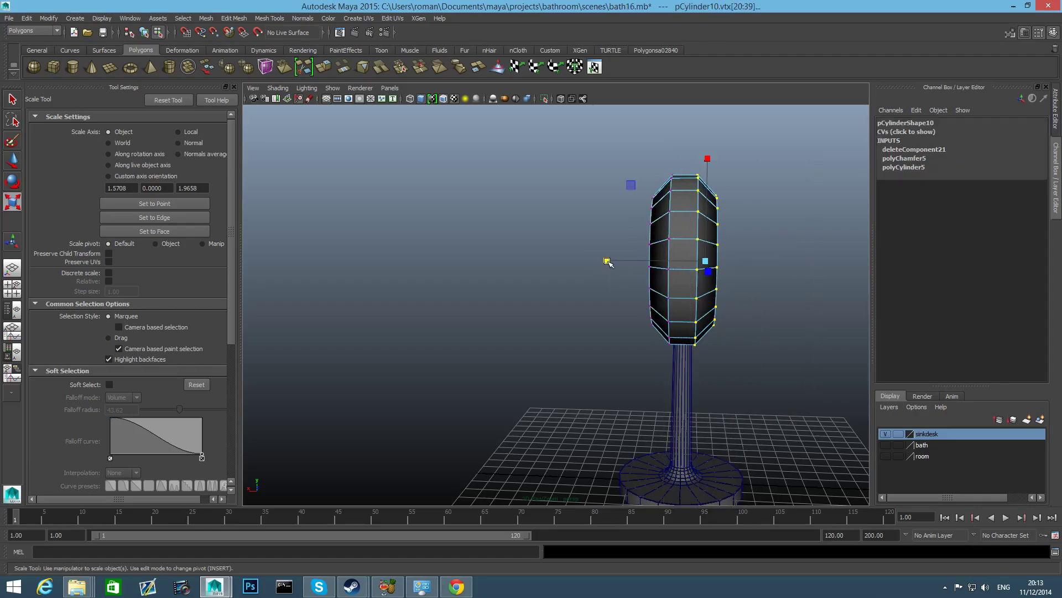
{"action": "left_click_drag", "start_coordinate": [607, 260], "coordinate": [700, 262]}
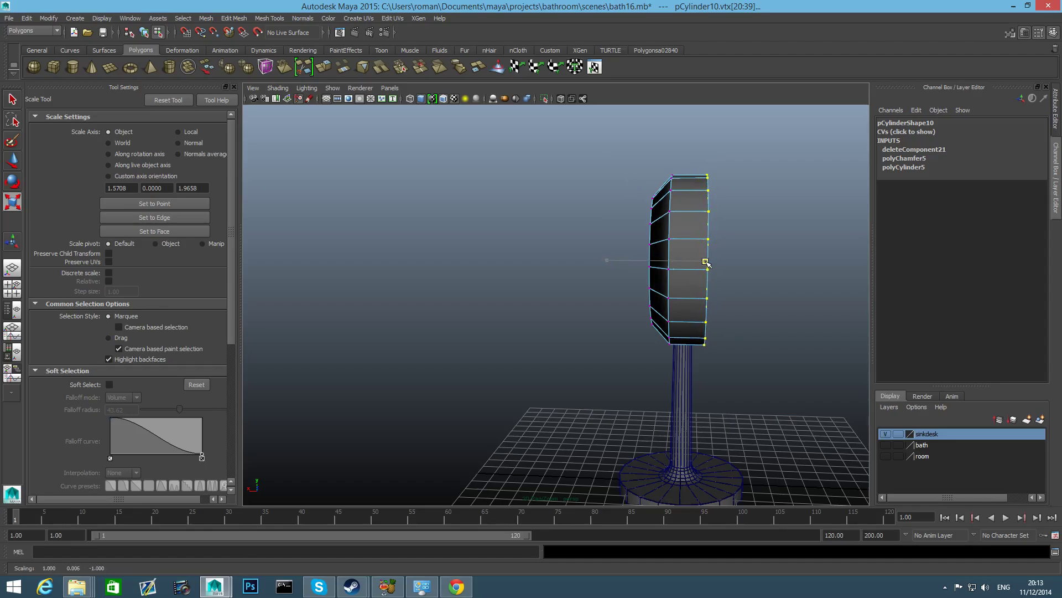
{"action": "left_click_drag", "start_coordinate": [706, 262], "coordinate": [706, 263]}
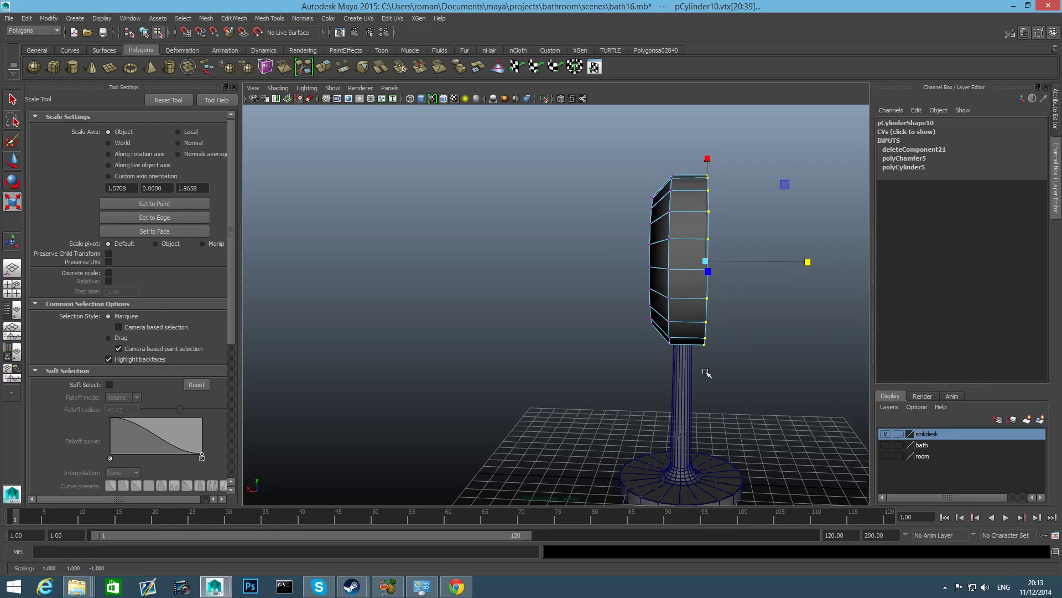
{"action": "key", "text": "ctrl+z"}
Step: Try to move the outer vertex ring on one side of the disc inward along X by about 0.968, and undo it
{"action": "left_click_drag", "start_coordinate": [736, 177], "coordinate": [711, 387]}
{"action": "key", "text": "w"}
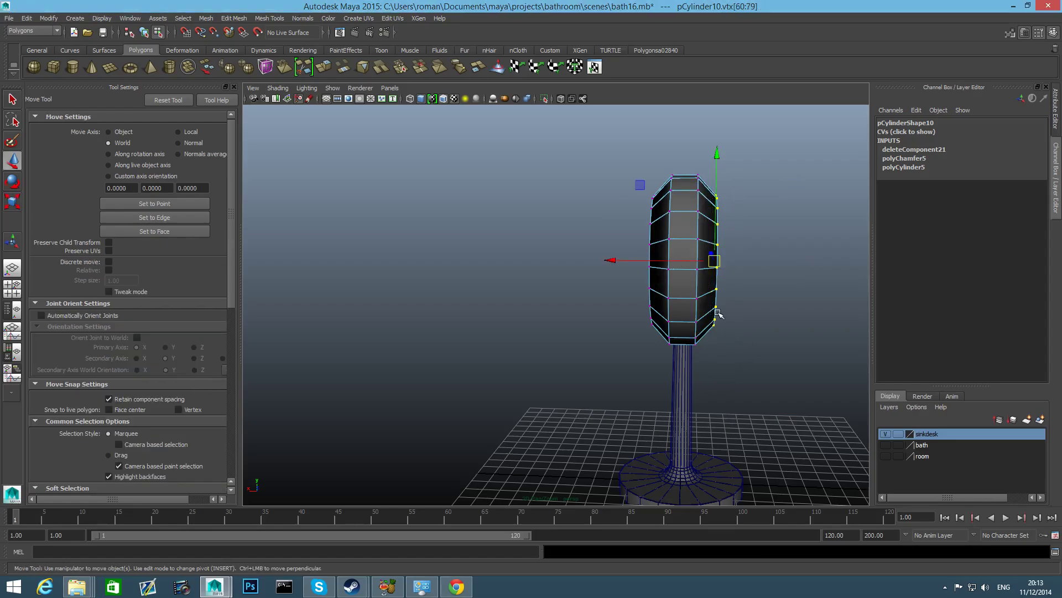
{"action": "left_click_drag", "start_coordinate": [611, 259], "coordinate": [607, 260]}
{"action": "left_click_drag", "start_coordinate": [704, 268], "coordinate": [712, 303], "text": "alt"}
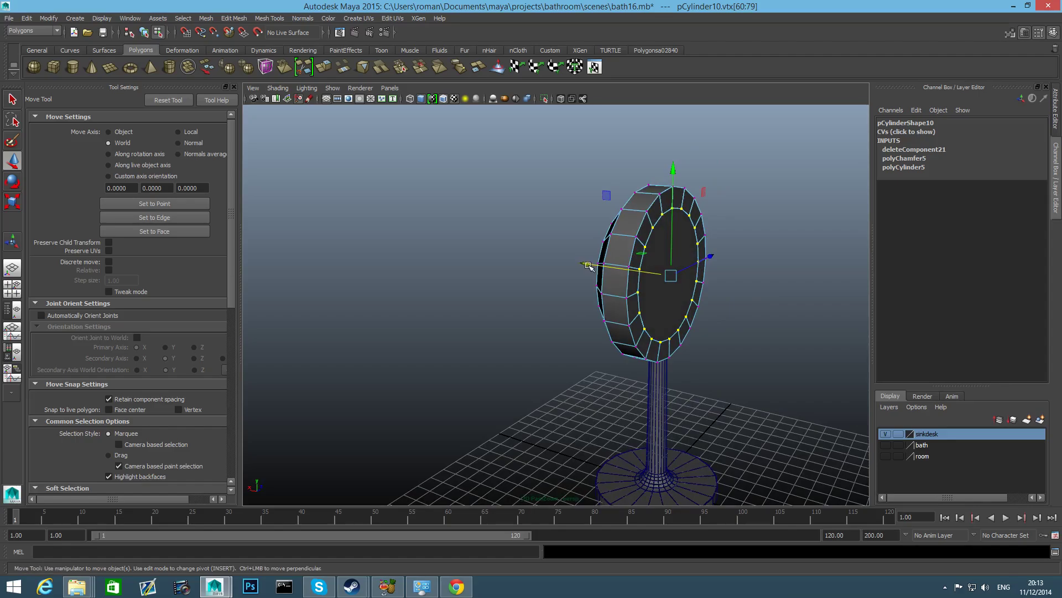
{"action": "key", "text": "ctrl+z"}
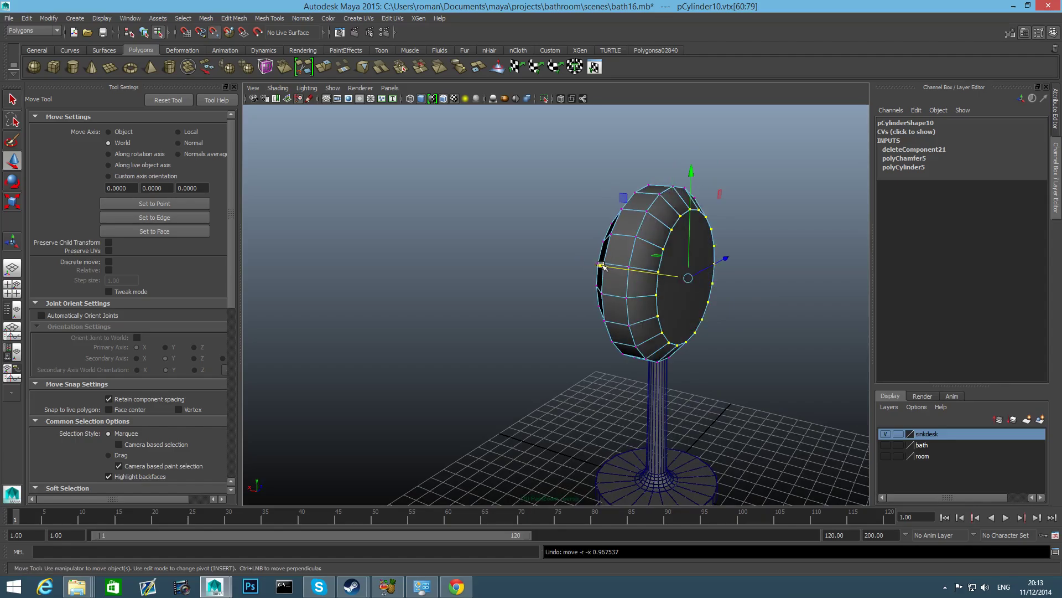
Step: Try to snap the same vertex ring inward along X, and undo back to the selection of the two round faces
{"action": "left_click_drag", "start_coordinate": [603, 267], "coordinate": [595, 265]}
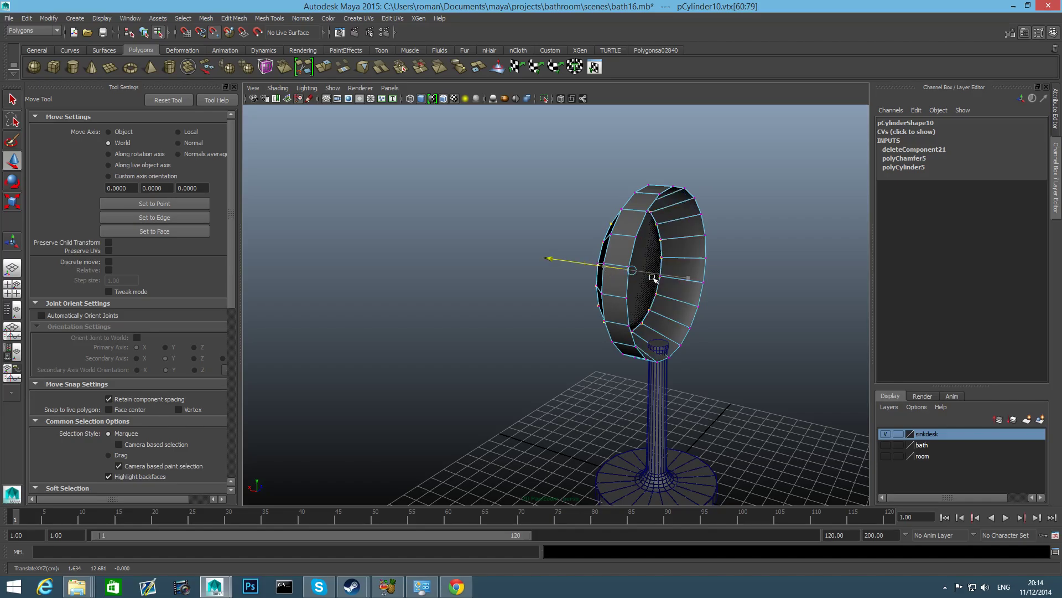
{"action": "left_click_drag", "start_coordinate": [653, 277], "coordinate": [662, 321]}
{"action": "key", "text": "ctrl+z"}
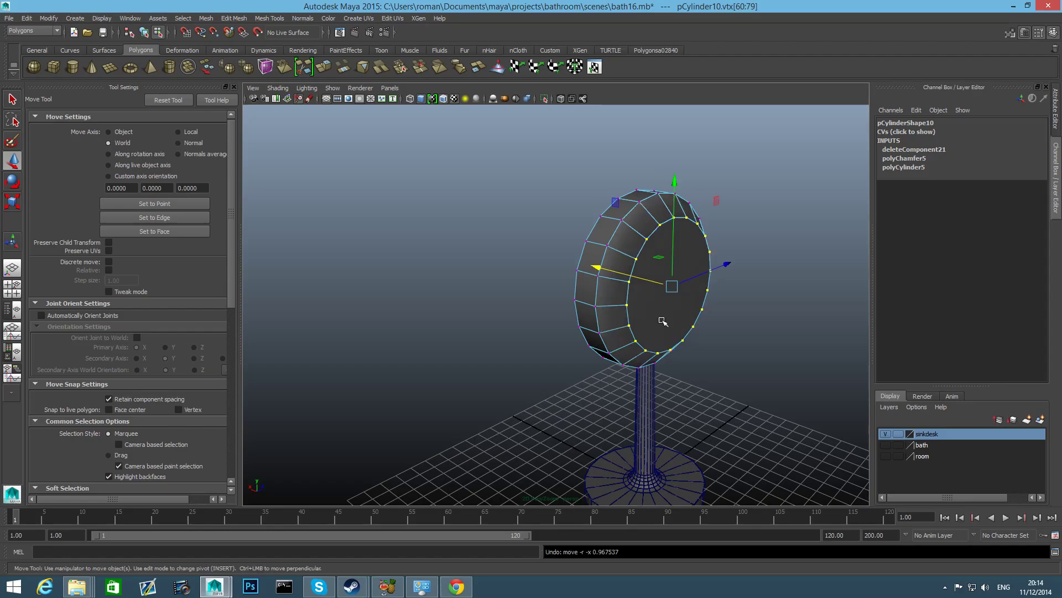
{"action": "key", "text": "ctrl+z"}
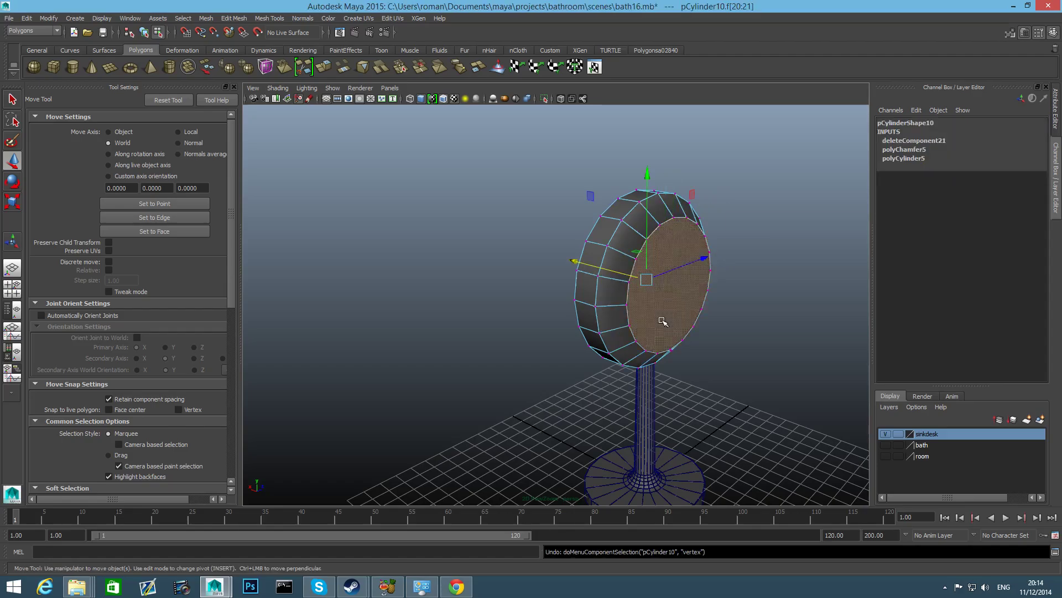
Step: Scale the disc's two round side faces further outward until they are nearly as wide as its rim
{"action": "mouse_move", "coordinate": [662, 321]}
{"action": "left_mouse_down", "text": "alt"}
{"action": "mouse_move", "coordinate": [697, 318]}
{"action": "mouse_move", "coordinate": [659, 314]}
{"action": "left_mouse_up", "text": "alt"}
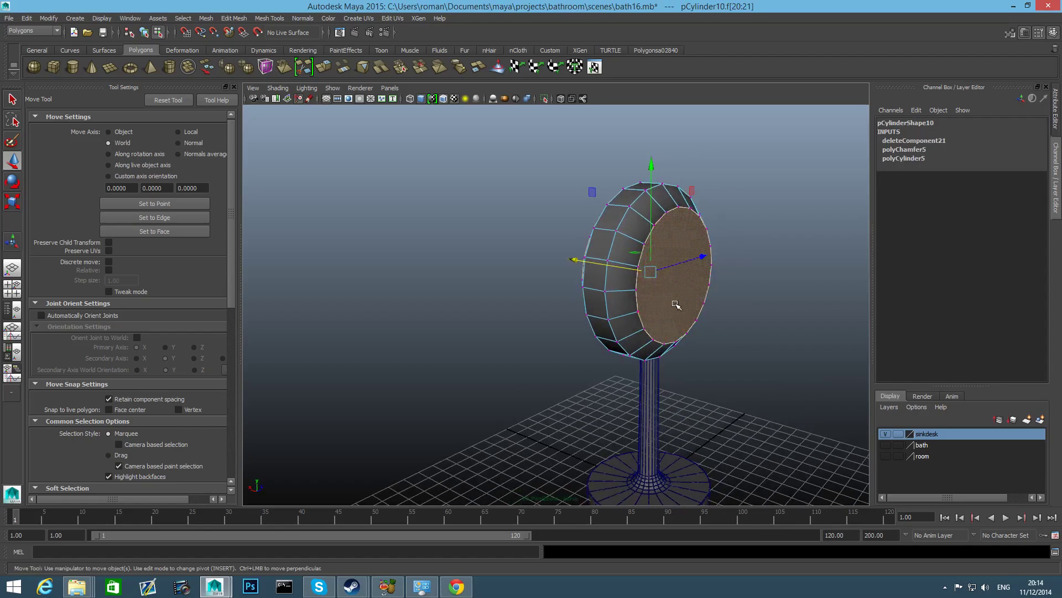
{"action": "key", "text": "r"}
{"action": "left_click_drag", "start_coordinate": [651, 271], "coordinate": [700, 277], "text": "alt"}
Step: Try to shift the enlarged side face's vertex ring along X by about 1.513, and undo the move
{"action": "left_click_drag", "start_coordinate": [713, 163], "coordinate": [777, 389]}
{"action": "key", "text": "w"}
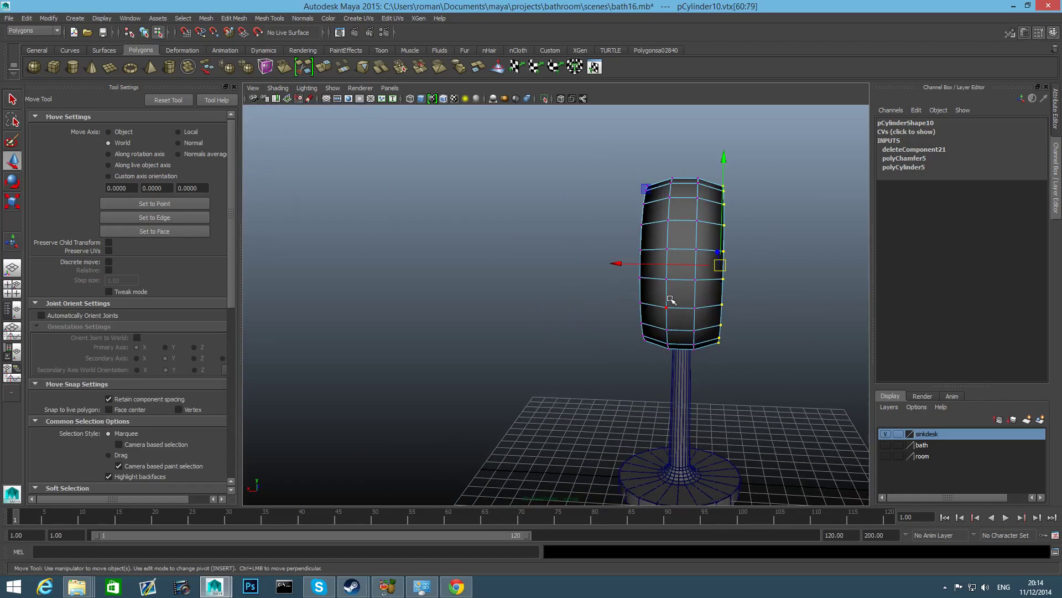
{"action": "left_click_drag", "start_coordinate": [671, 300], "coordinate": [584, 265], "text": "alt"}
{"action": "key", "text": "ctrl+z"}
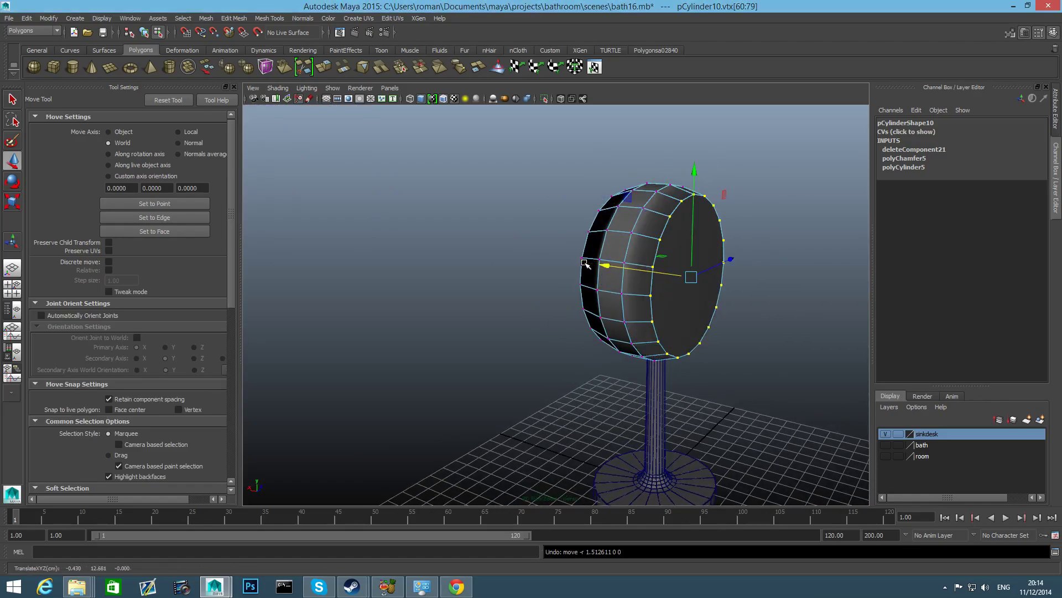
Step: Move the outer vertex rings on both sides of the round head inward along X to make the disc thinner
{"action": "left_click_drag", "start_coordinate": [605, 264], "coordinate": [702, 293]}
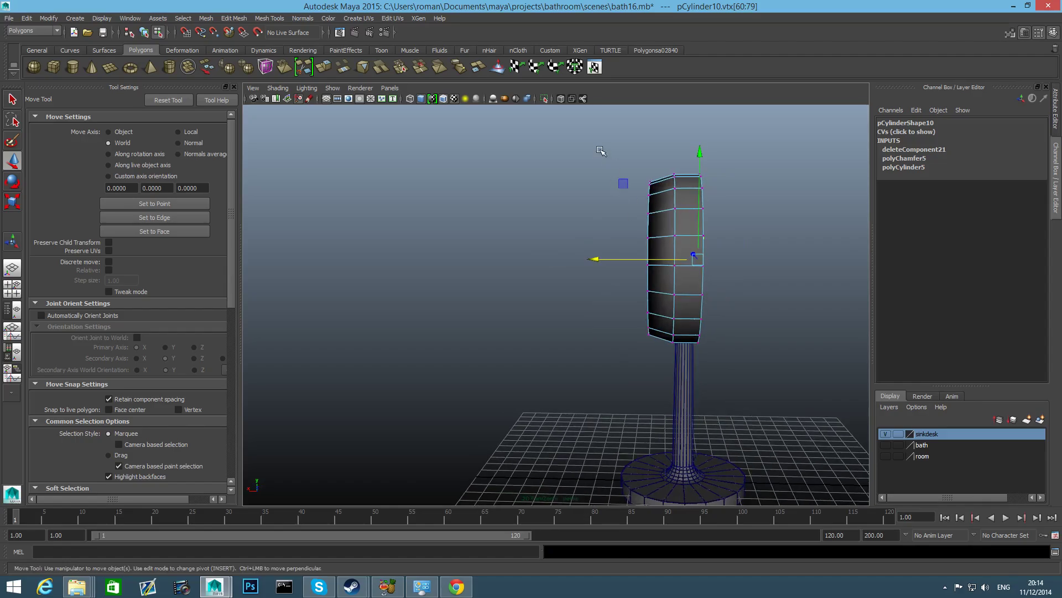
{"action": "left_click_drag", "start_coordinate": [601, 150], "coordinate": [666, 407]}
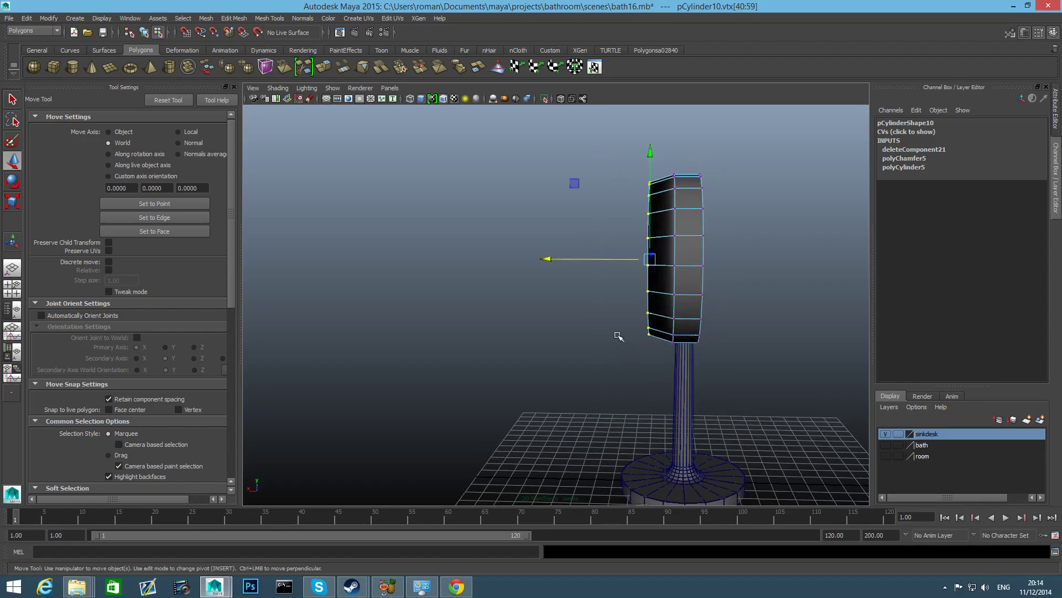
{"action": "left_click_drag", "start_coordinate": [549, 259], "coordinate": [568, 302]}
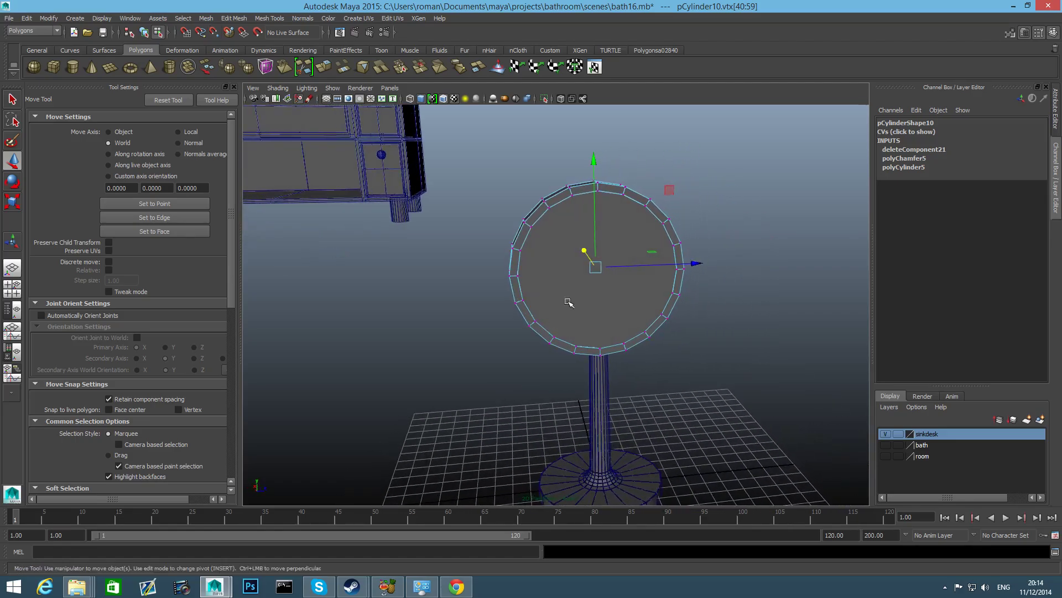
Step: Extrude the head's two round side faces and scale them inward along the thickness axis to recess them within the rim
{"action": "right_click_drag", "start_coordinate": [568, 302], "coordinate": [569, 319]}
{"action": "left_click", "coordinate": [569, 317]}
{"action": "mouse_move", "coordinate": [569, 316]}
{"action": "left_mouse_down", "text": "alt"}
{"action": "mouse_move", "coordinate": [656, 345]}
{"action": "mouse_move", "coordinate": [702, 316]}
{"action": "mouse_move", "coordinate": [568, 313]}
{"action": "left_mouse_up", "text": "alt"}
{"action": "left_click", "coordinate": [702, 316], "text": "shift"}
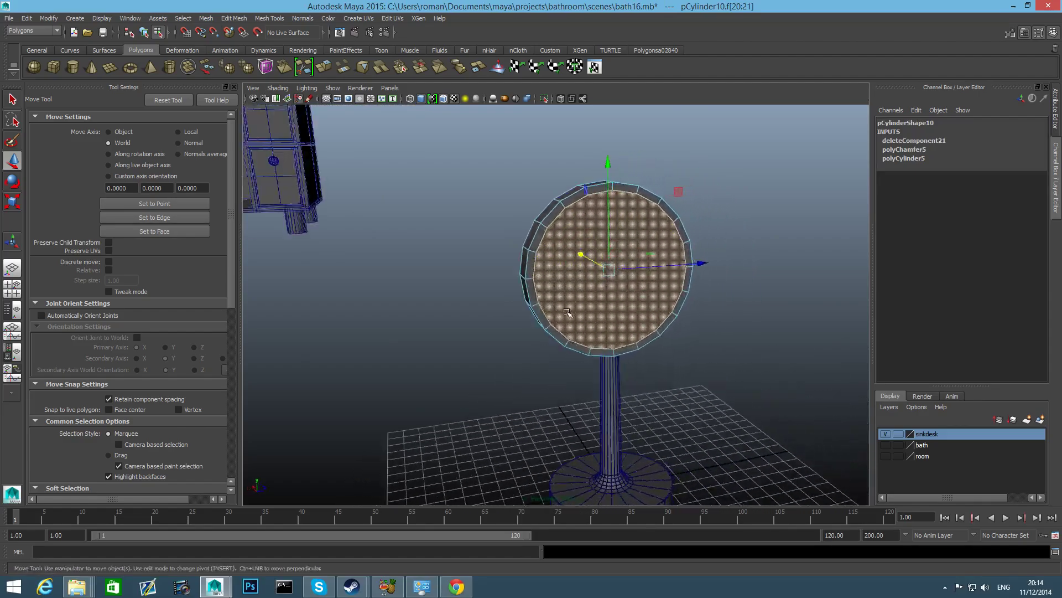
{"action": "left_click", "coordinate": [328, 69]}
{"action": "left_click_drag", "start_coordinate": [504, 283], "coordinate": [536, 287], "text": "alt"}
{"action": "right_click_drag", "start_coordinate": [536, 287], "coordinate": [631, 310], "text": "alt"}
{"action": "left_click_drag", "start_coordinate": [590, 269], "coordinate": [688, 271], "text": "alt"}
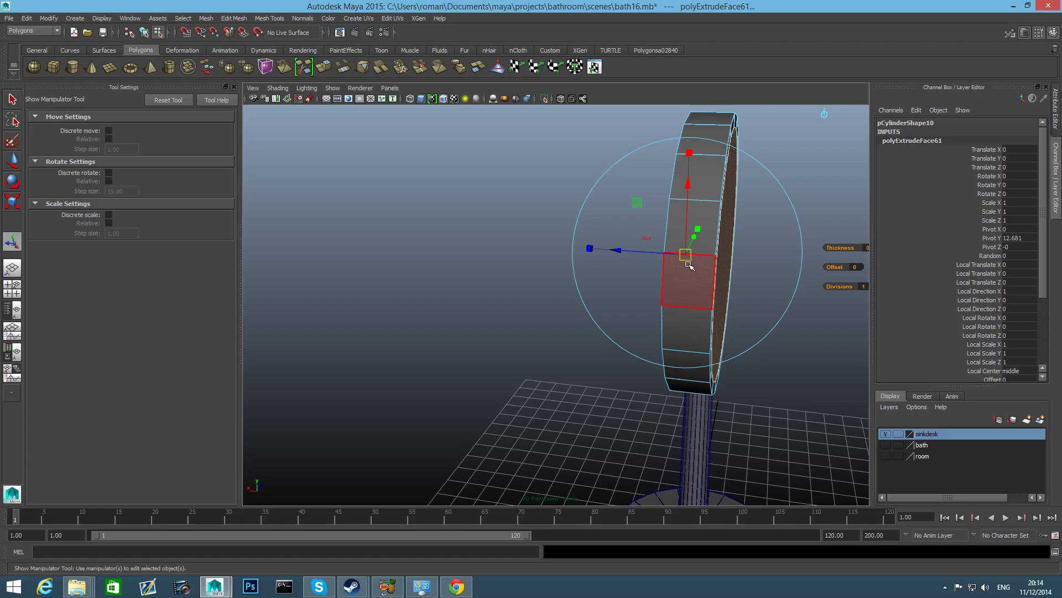
{"action": "key", "text": "r"}
{"action": "middle_click_drag", "start_coordinate": [701, 254], "coordinate": [673, 282], "text": "alt"}
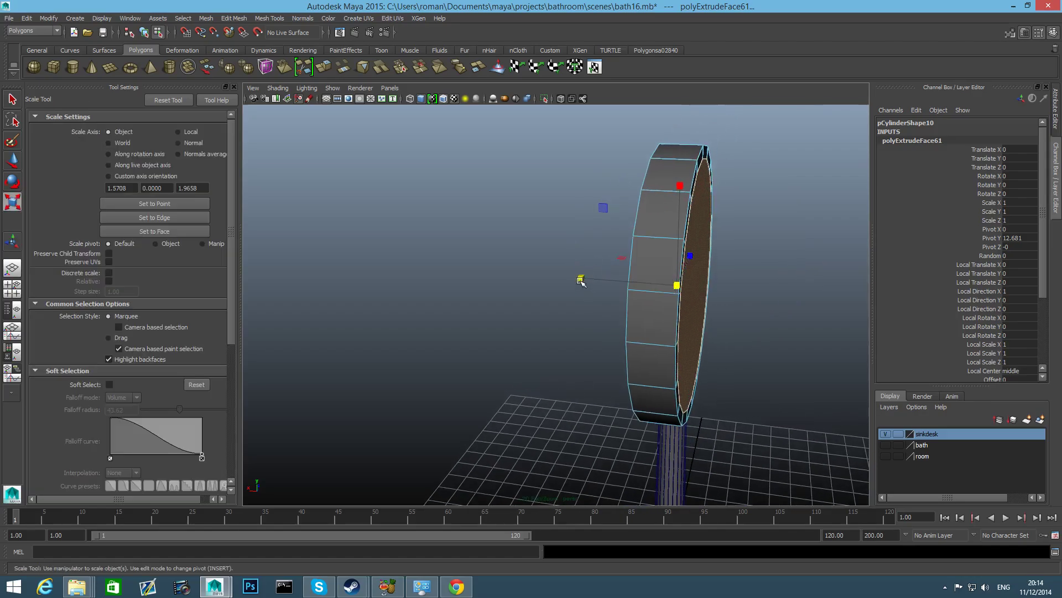
{"action": "left_click_drag", "start_coordinate": [610, 298], "coordinate": [592, 266], "text": "alt"}
Step: Select both recessed round faces of the head and divide them into triangles with Poke
{"action": "key", "text": "F8"}
{"action": "right_click_drag", "start_coordinate": [517, 207], "coordinate": [522, 228]}
{"action": "left_click_drag", "start_coordinate": [546, 266], "coordinate": [666, 287], "text": "alt"}
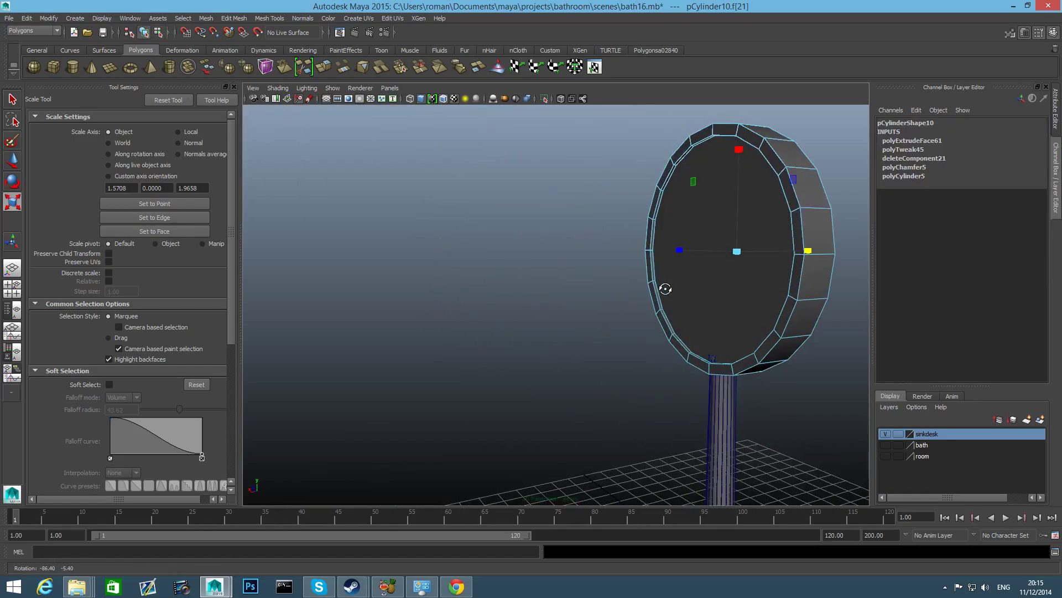
{"action": "left_click", "coordinate": [684, 257]}
{"action": "left_click", "coordinate": [206, 18]}
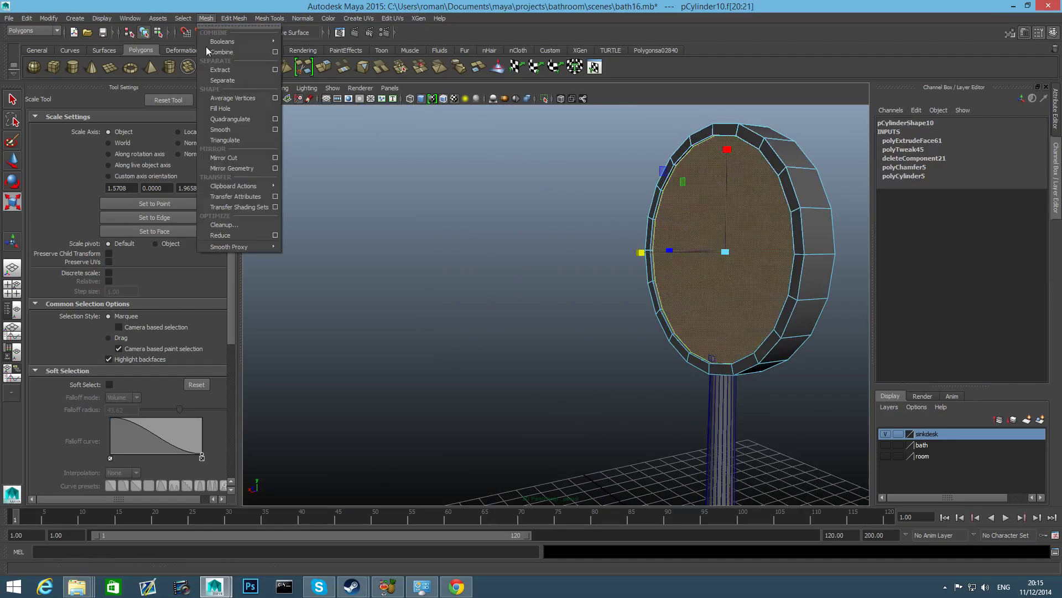
{"action": "left_click", "coordinate": [234, 18]}
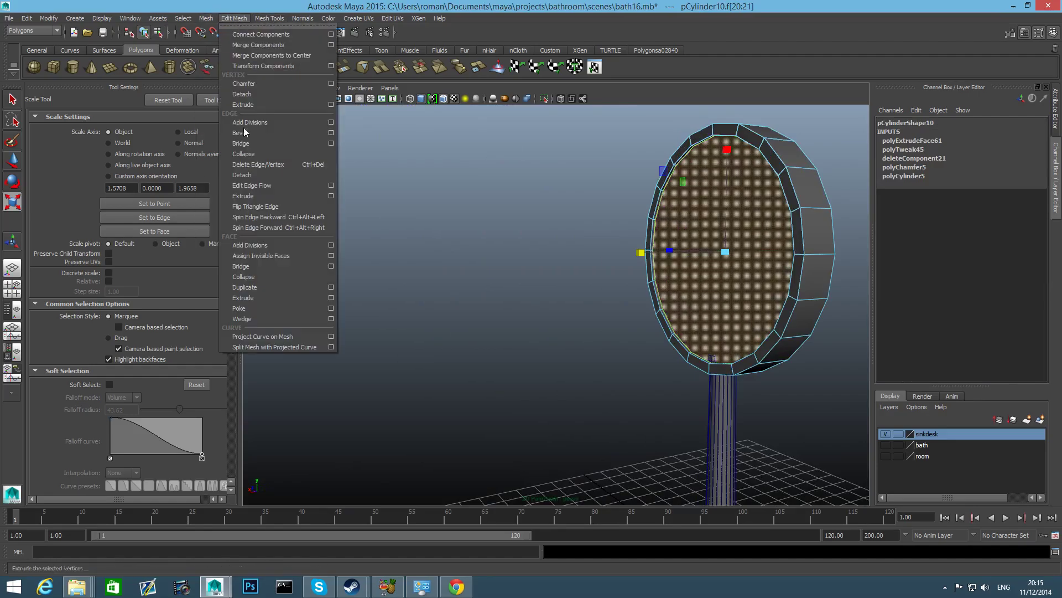
{"action": "left_click", "coordinate": [254, 309]}
{"action": "left_click_drag", "start_coordinate": [664, 252], "coordinate": [534, 247], "text": "alt"}
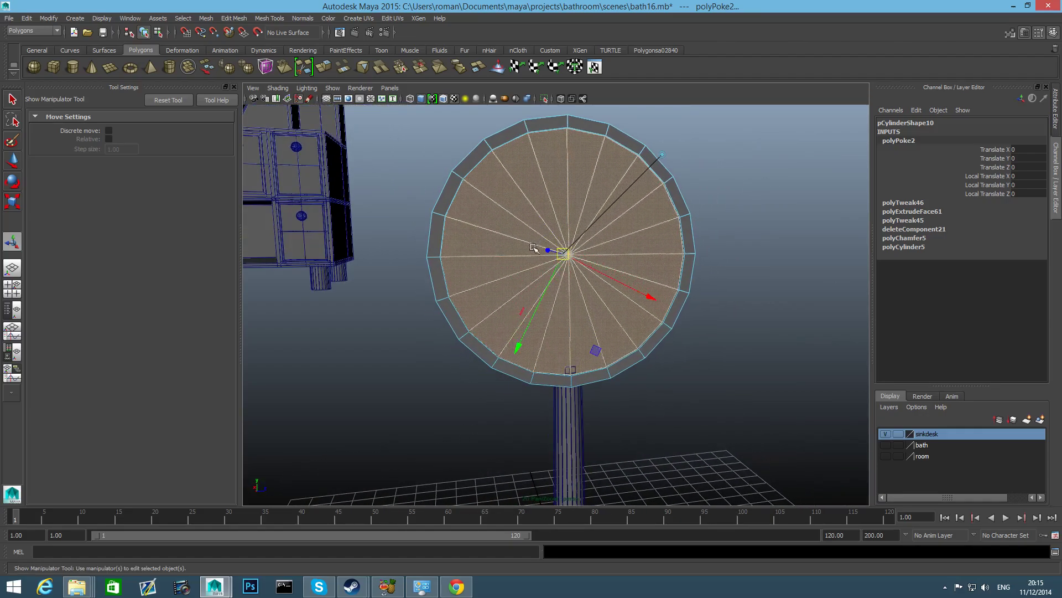
Step: Chamfer the centre vertices of the head's two poked faces into small inner circles
{"action": "right_click", "coordinate": [775, 206]}
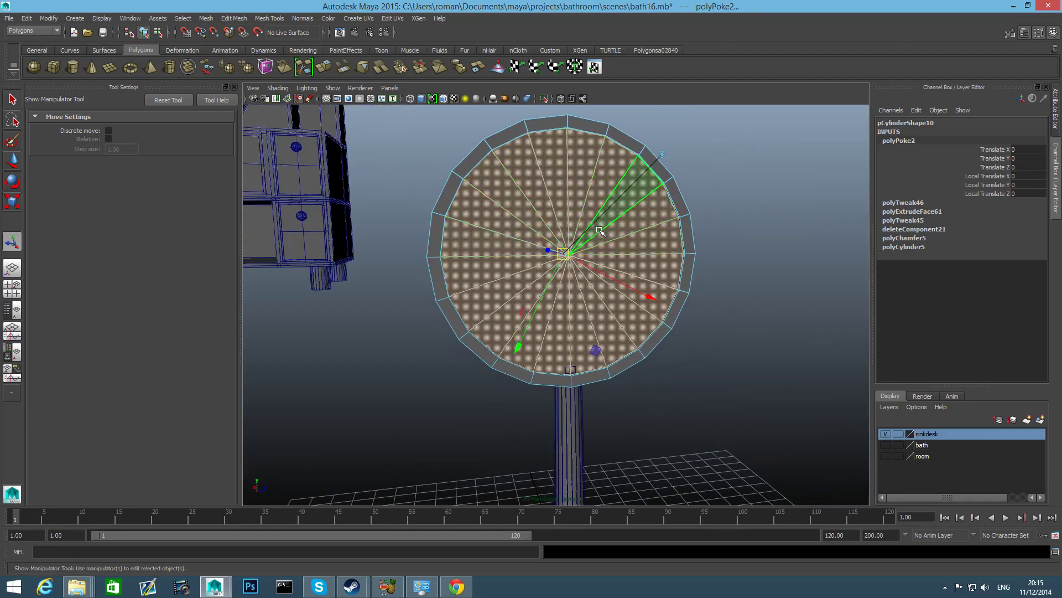
{"action": "right_click_drag", "start_coordinate": [601, 232], "coordinate": [556, 244]}
{"action": "left_click_drag", "start_coordinate": [557, 244], "coordinate": [577, 275], "text": "alt"}
{"action": "right_click_drag", "start_coordinate": [557, 250], "coordinate": [592, 253], "text": "shift"}
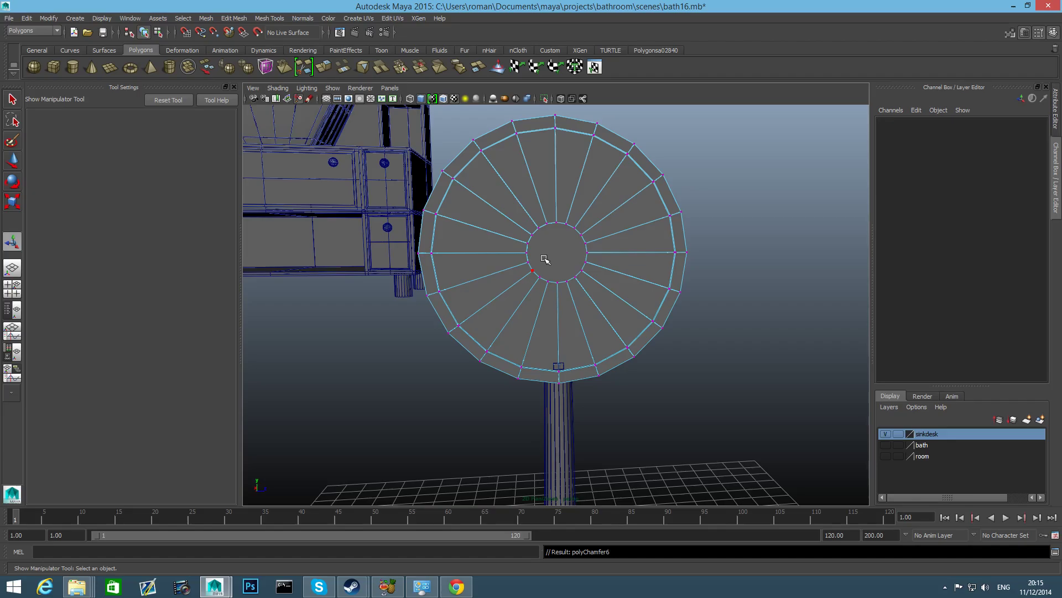
{"action": "key", "text": "F11"}
{"action": "left_click", "coordinate": [611, 245]}
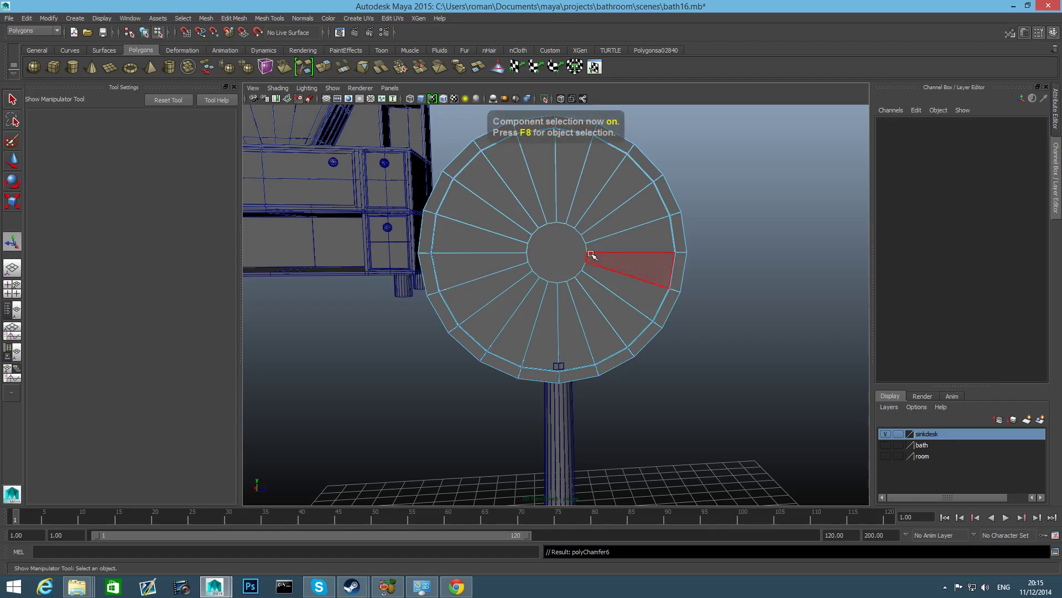
Step: Insert supporting edge loops along the recess and rim edges on one side of the head
{"action": "right_click_drag", "start_coordinate": [613, 245], "coordinate": [583, 274], "text": "shift"}
{"action": "key", "text": "F8"}
{"action": "scroll", "coordinate": [683, 301], "scroll_direction": "up", "scroll_amount": 4}
{"action": "left_click_drag", "start_coordinate": [697, 304], "coordinate": [766, 338], "text": "alt"}
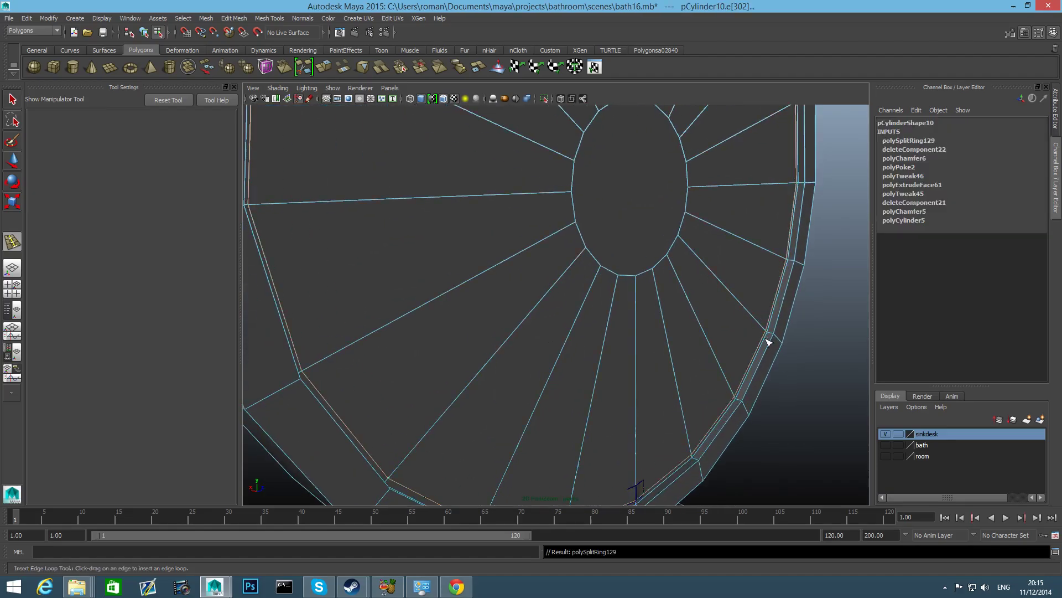
{"action": "scroll", "coordinate": [765, 339], "scroll_direction": "up", "scroll_amount": 5}
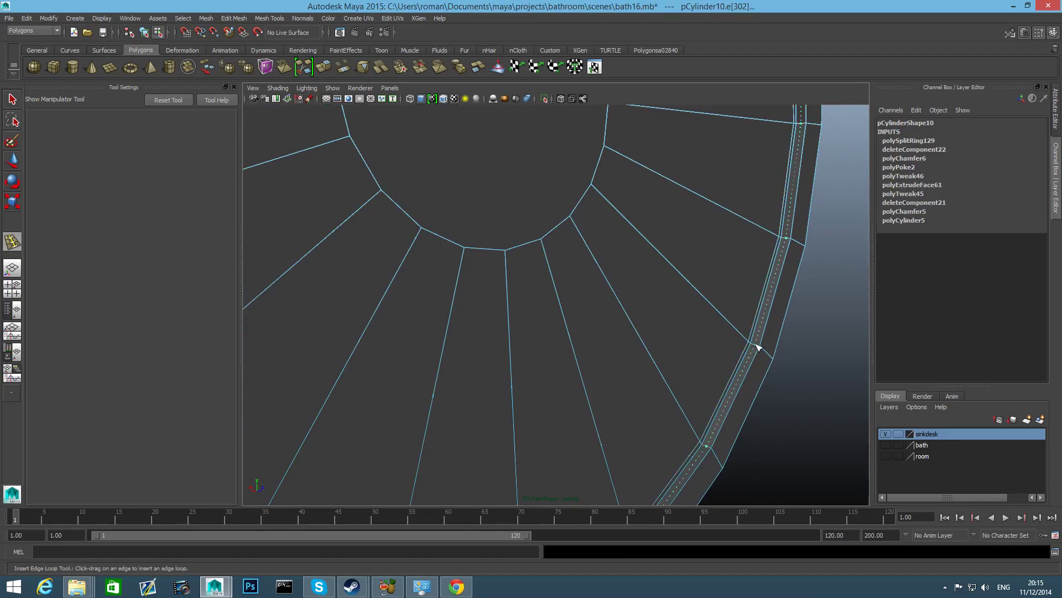
{"action": "left_click_drag", "start_coordinate": [755, 347], "coordinate": [759, 349]}
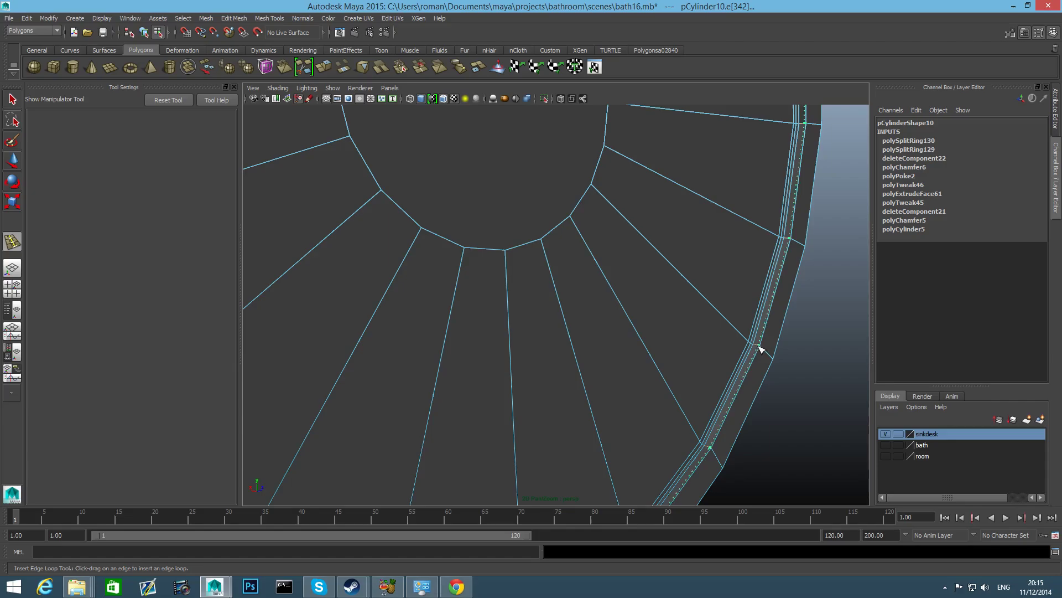
{"action": "left_click_drag", "start_coordinate": [759, 347], "coordinate": [474, 260]}
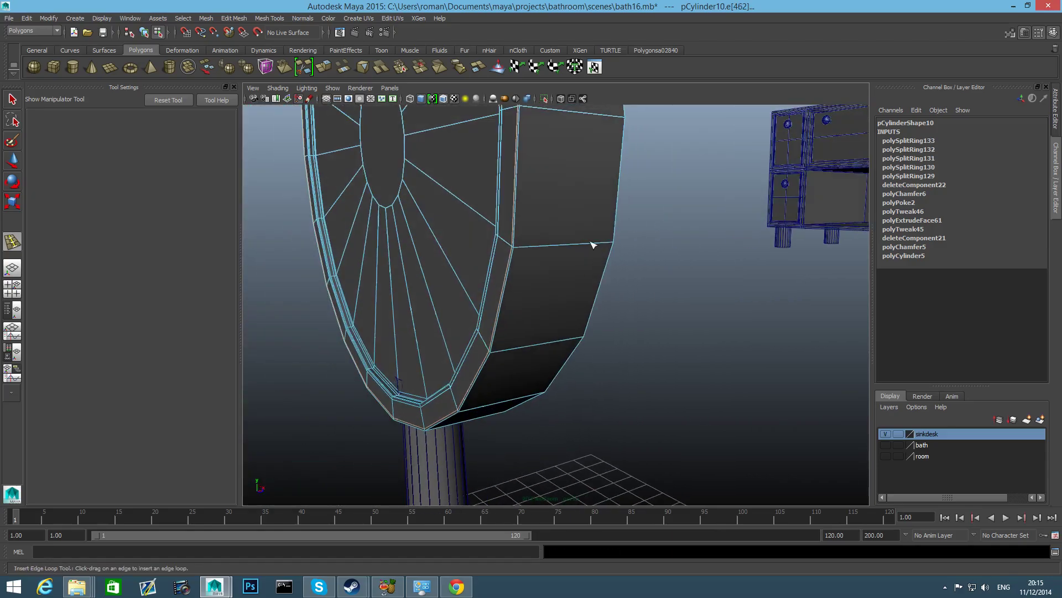
Step: Insert matching edge loops along the recess and rim edges on the opposite side of the head
{"action": "left_click_drag", "start_coordinate": [548, 325], "coordinate": [625, 329], "text": "alt"}
{"action": "left_click_drag", "start_coordinate": [633, 326], "coordinate": [745, 330], "text": "alt"}
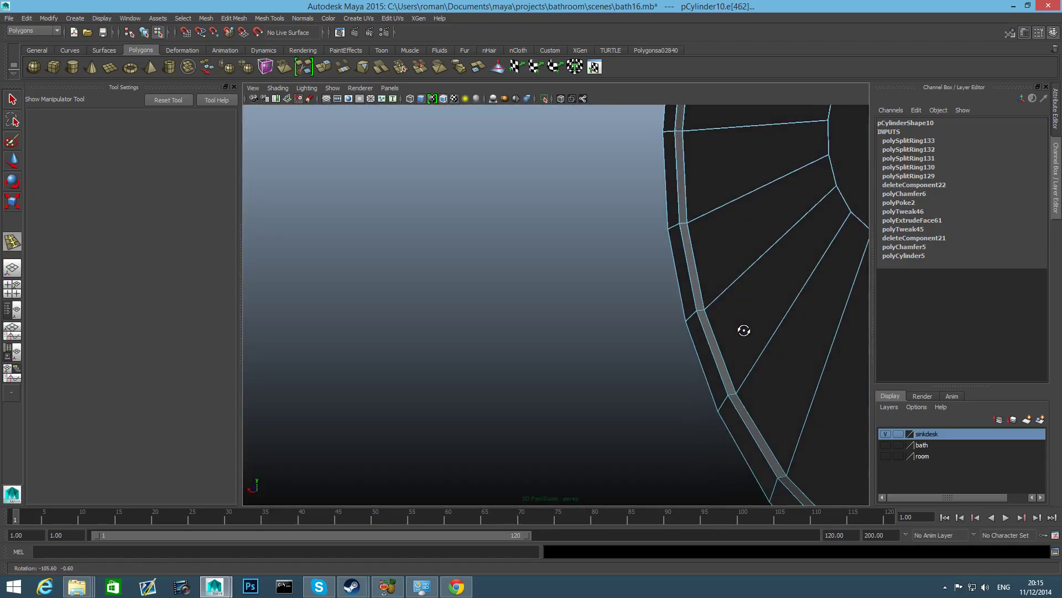
{"action": "scroll", "coordinate": [692, 327], "scroll_direction": "up", "scroll_amount": 2}
{"action": "middle_click_drag", "start_coordinate": [690, 327], "coordinate": [565, 368], "text": "alt"}
{"action": "scroll", "coordinate": [570, 365], "scroll_direction": "up", "scroll_amount": 1}
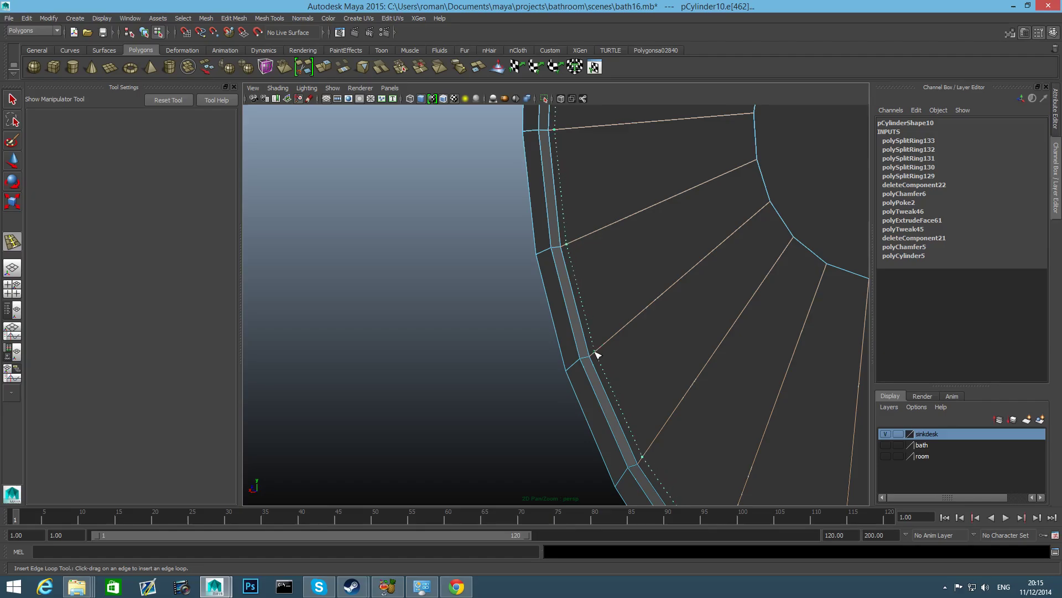
{"action": "mouse_move", "coordinate": [593, 356]}
{"action": "left_mouse_down"}
{"action": "mouse_move", "coordinate": [581, 363]}
{"action": "mouse_move", "coordinate": [612, 372]}
{"action": "left_mouse_up"}
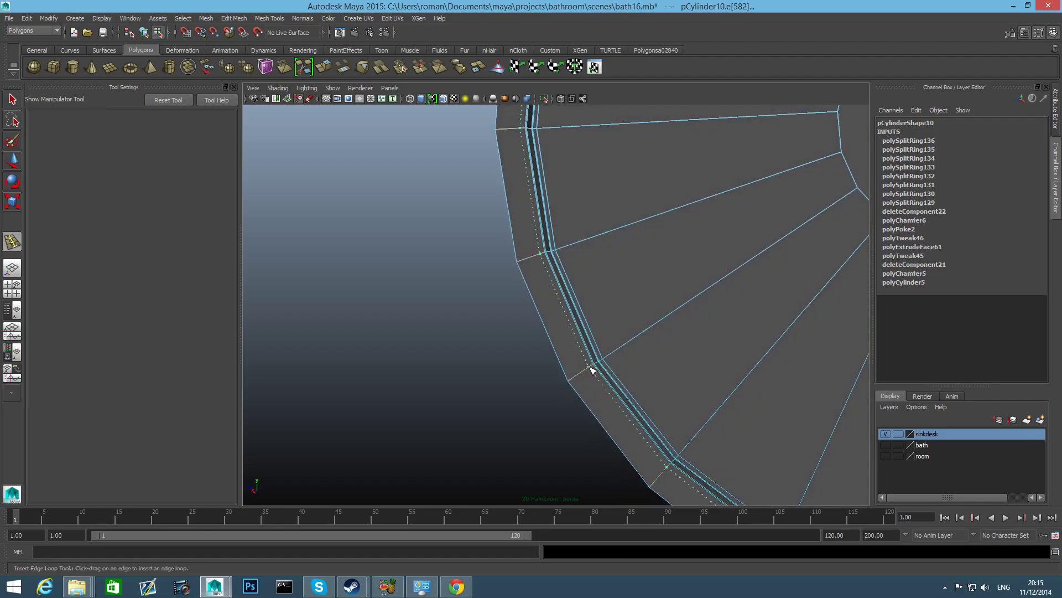
{"action": "left_click_drag", "start_coordinate": [595, 369], "coordinate": [684, 368]}
Step: Show the round head in smooth preview and turn off Wireframe on Shaded in the viewport
{"action": "left_click_drag", "start_coordinate": [701, 312], "coordinate": [592, 325], "text": "alt"}
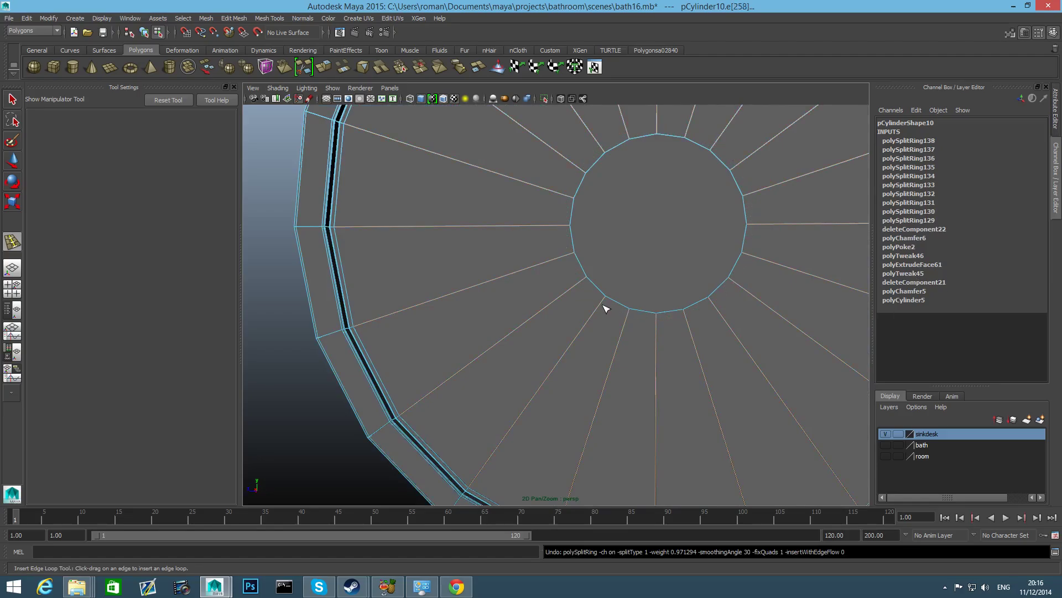
{"action": "scroll", "coordinate": [603, 310], "scroll_direction": "down", "scroll_amount": 5}
{"action": "key", "text": "3"}
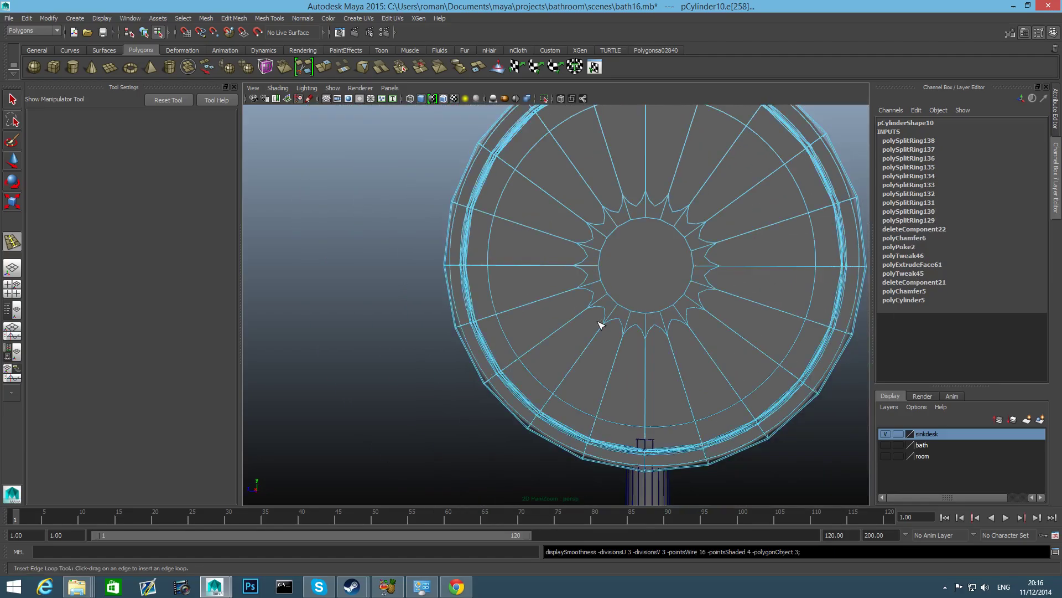
{"action": "key", "text": "F8"}
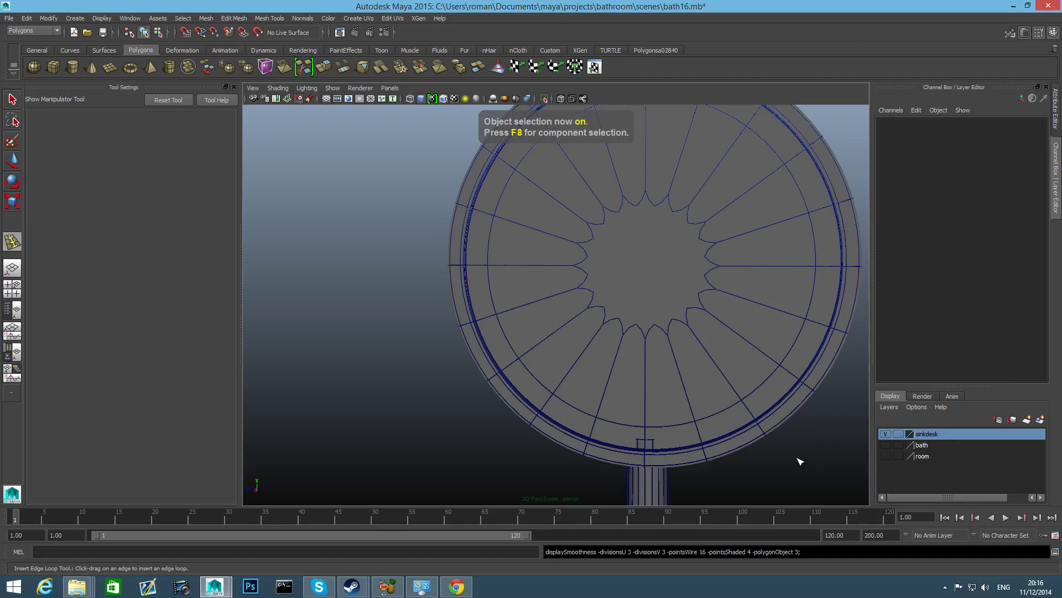
{"action": "scroll", "coordinate": [800, 461], "scroll_direction": "down", "scroll_amount": 3}
{"action": "left_click", "coordinate": [278, 88]}
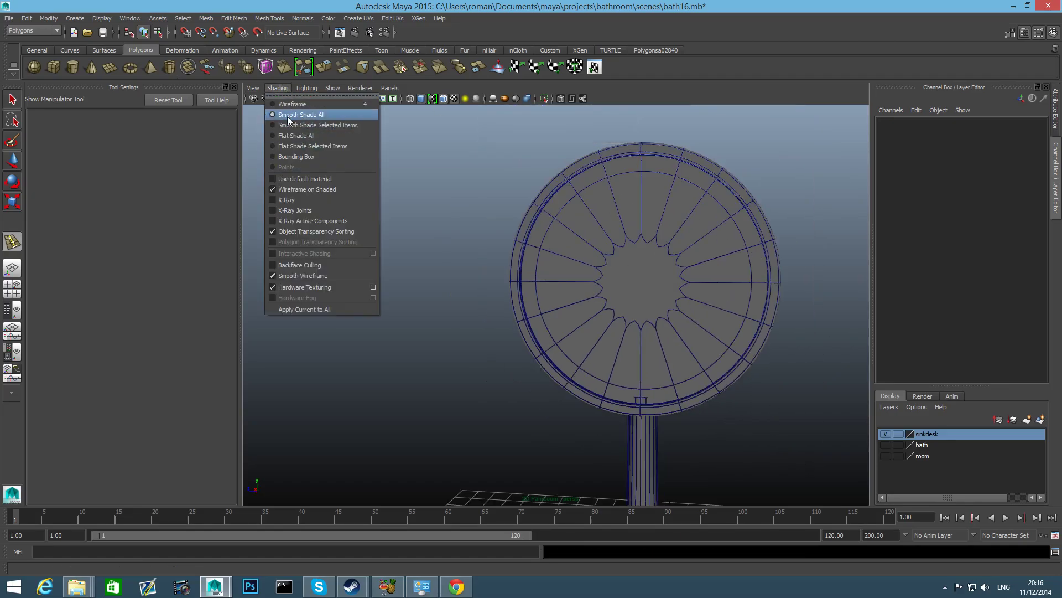
{"action": "left_click", "coordinate": [326, 190]}
Step: Select the round head, examine its smoothed face and centre, and return it to unsmoothed display
{"action": "mouse_move", "coordinate": [795, 296]}
{"action": "left_mouse_down", "text": "alt"}
{"action": "mouse_move", "coordinate": [449, 317]}
{"action": "mouse_move", "coordinate": [565, 294]}
{"action": "mouse_move", "coordinate": [762, 296]}
{"action": "mouse_move", "coordinate": [474, 298]}
{"action": "mouse_move", "coordinate": [756, 299]}
{"action": "mouse_move", "coordinate": [645, 315]}
{"action": "mouse_move", "coordinate": [740, 311]}
{"action": "mouse_move", "coordinate": [773, 284]}
{"action": "mouse_move", "coordinate": [647, 282]}
{"action": "mouse_move", "coordinate": [610, 317]}
{"action": "mouse_move", "coordinate": [519, 320]}
{"action": "mouse_move", "coordinate": [520, 367]}
{"action": "mouse_move", "coordinate": [659, 362]}
{"action": "mouse_move", "coordinate": [718, 347]}
{"action": "mouse_move", "coordinate": [759, 315]}
{"action": "mouse_move", "coordinate": [657, 290]}
{"action": "mouse_move", "coordinate": [669, 287]}
{"action": "mouse_move", "coordinate": [732, 306]}
{"action": "mouse_move", "coordinate": [631, 330]}
{"action": "mouse_move", "coordinate": [694, 311]}
{"action": "mouse_move", "coordinate": [684, 313]}
{"action": "left_mouse_up", "text": "alt"}
{"action": "key", "text": "q"}
{"action": "left_click", "coordinate": [644, 287]}
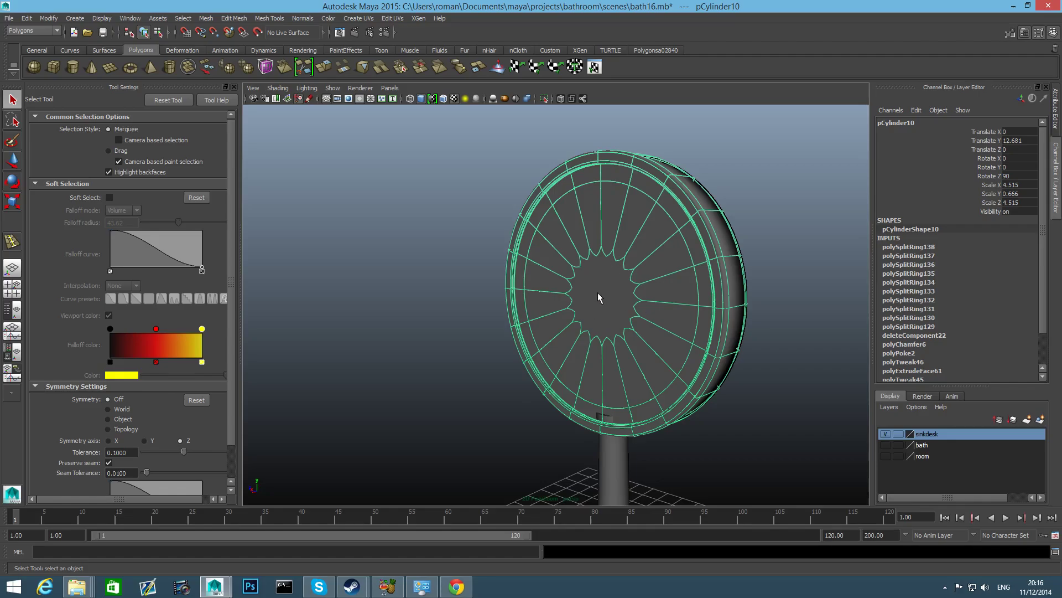
{"action": "mouse_move", "coordinate": [598, 297]}
{"action": "left_mouse_down", "text": "alt"}
{"action": "mouse_move", "coordinate": [670, 282]}
{"action": "mouse_move", "coordinate": [661, 296]}
{"action": "mouse_move", "coordinate": [574, 301]}
{"action": "mouse_move", "coordinate": [591, 300]}
{"action": "left_mouse_up", "text": "alt"}
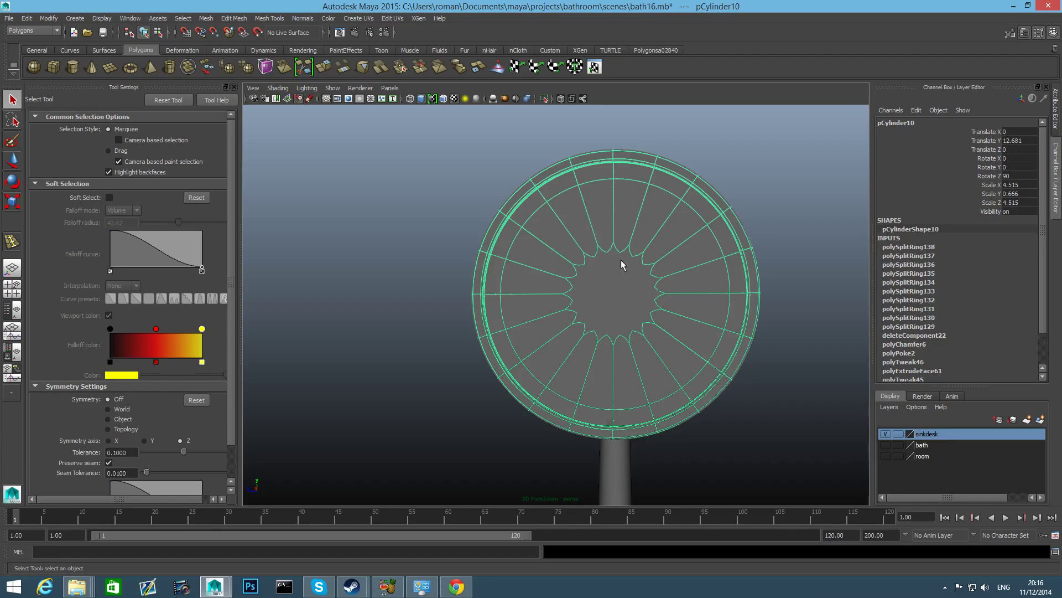
{"action": "mouse_move", "coordinate": [626, 289]}
{"action": "left_mouse_down", "text": "alt"}
{"action": "mouse_move", "coordinate": [564, 303]}
{"action": "mouse_move", "coordinate": [619, 298]}
{"action": "left_mouse_up", "text": "alt"}
{"action": "key", "text": "1"}
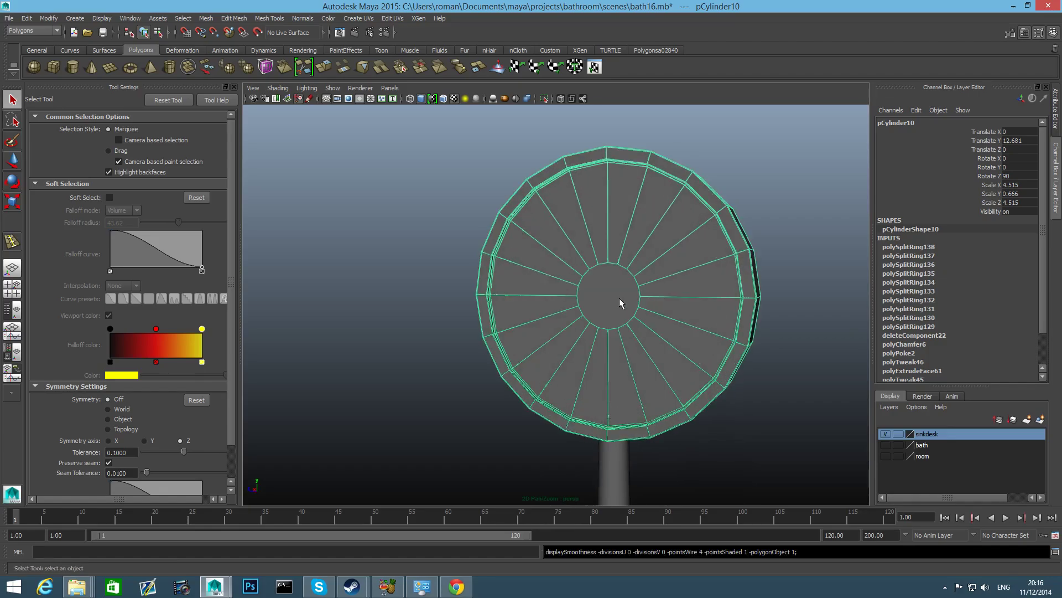
Step: Select the small centre faces on both sides of the head and subdivide them with Poke
{"action": "right_click_drag", "start_coordinate": [619, 298], "coordinate": [616, 312]}
{"action": "left_click_drag", "start_coordinate": [615, 313], "coordinate": [534, 222], "text": "alt"}
{"action": "left_click", "coordinate": [653, 303]}
{"action": "left_click", "coordinate": [212, 20]}
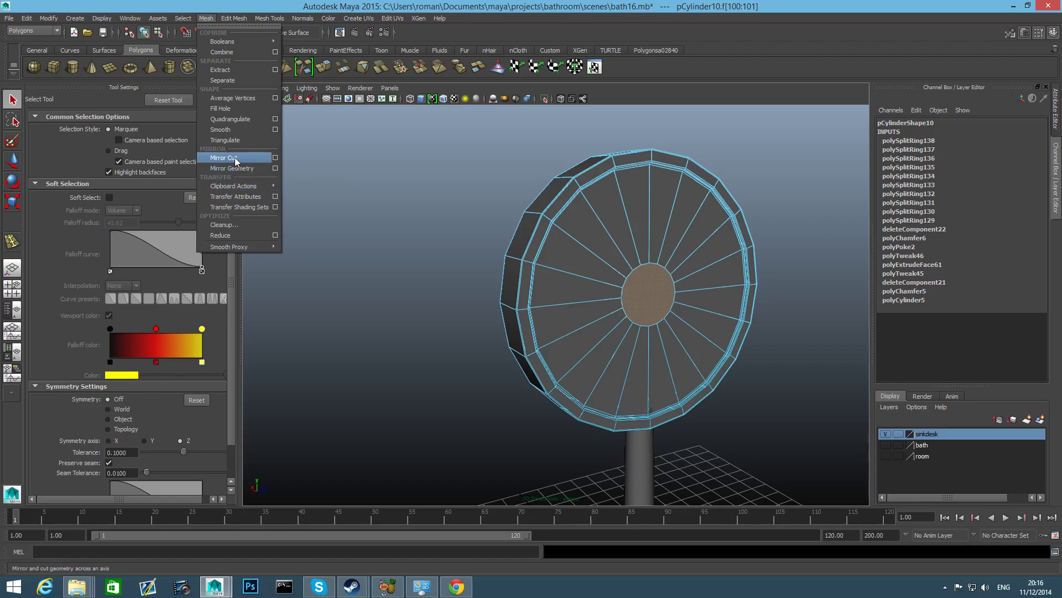
{"action": "left_click", "coordinate": [232, 19]}
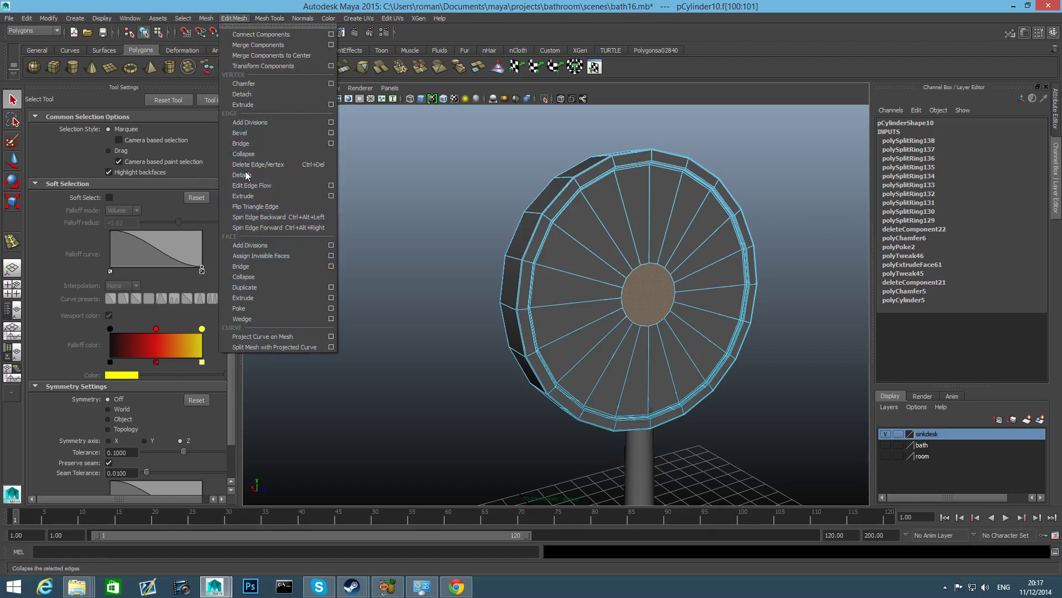
{"action": "left_click", "coordinate": [263, 309]}
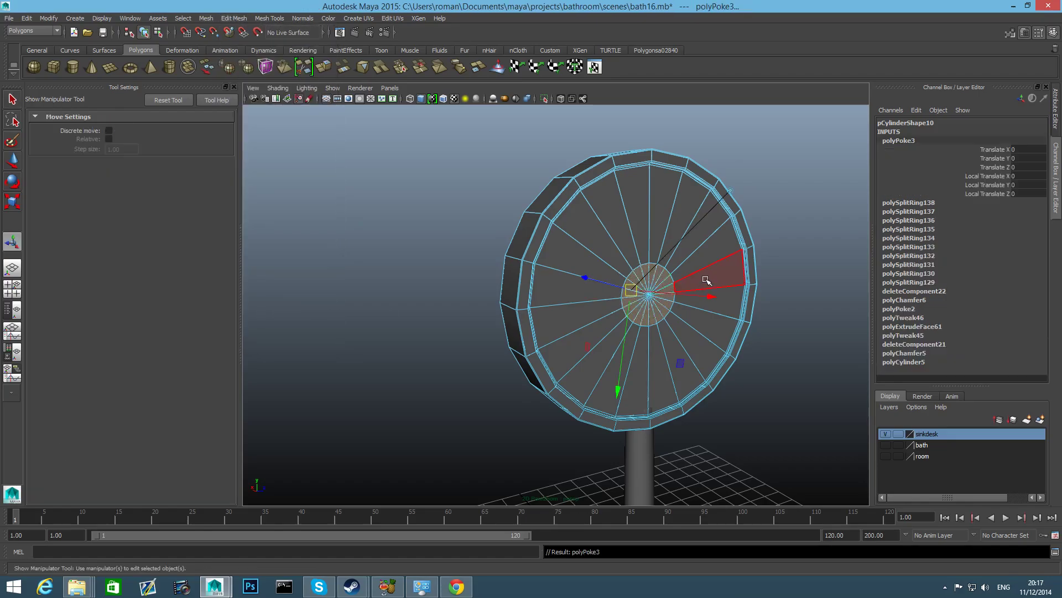
{"action": "key", "text": "F8"}
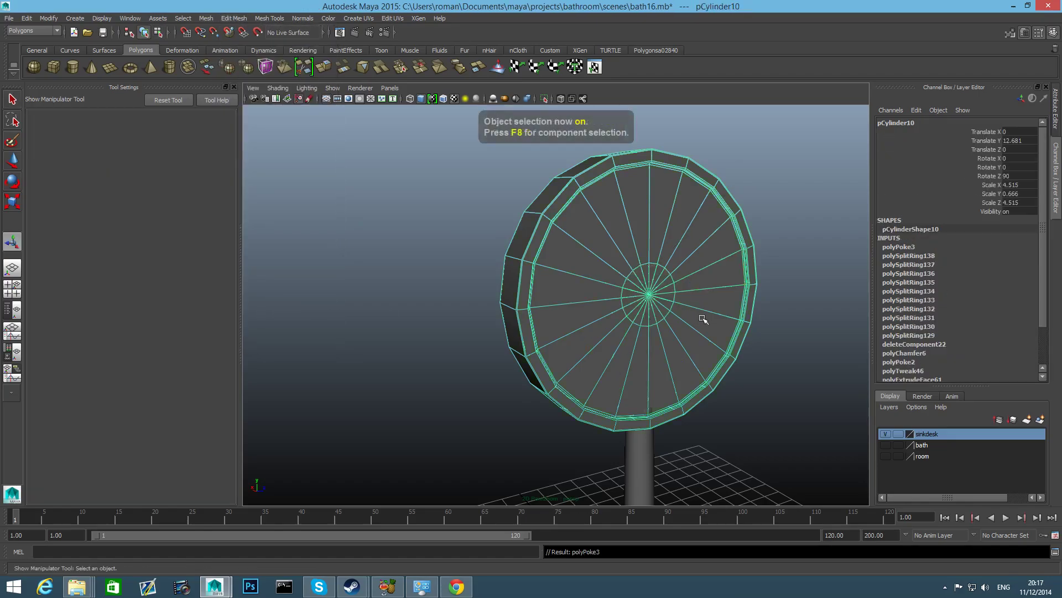
Step: Select the outer rim faces around the lower part of the round head, continuing past the stem on both sides
{"action": "left_click_drag", "start_coordinate": [705, 308], "coordinate": [703, 252], "text": "alt"}
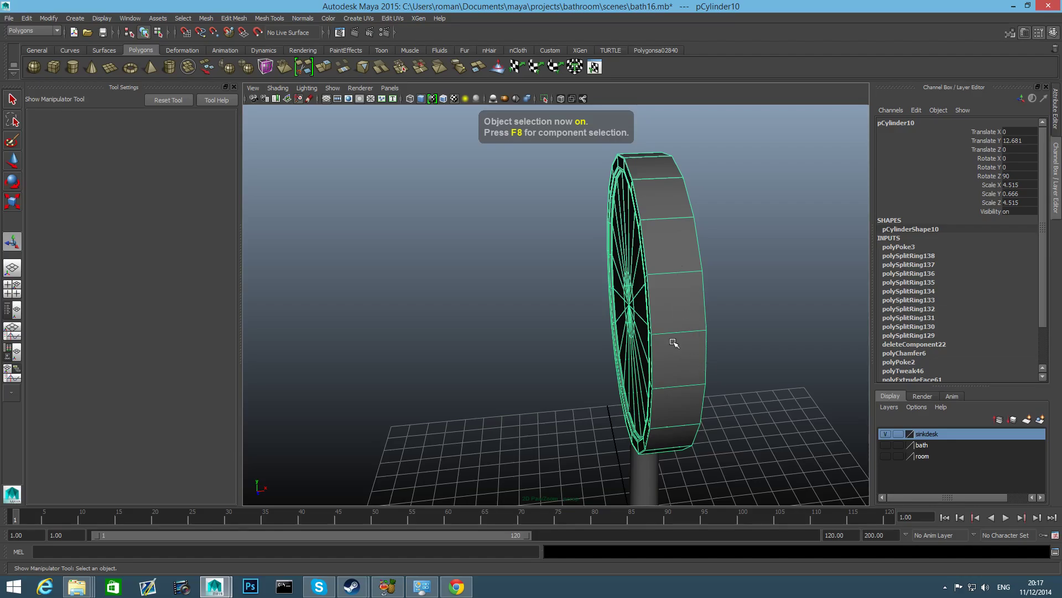
{"action": "left_click_drag", "start_coordinate": [673, 343], "coordinate": [666, 313], "text": "alt"}
{"action": "right_click_drag", "start_coordinate": [655, 314], "coordinate": [704, 314], "text": "alt"}
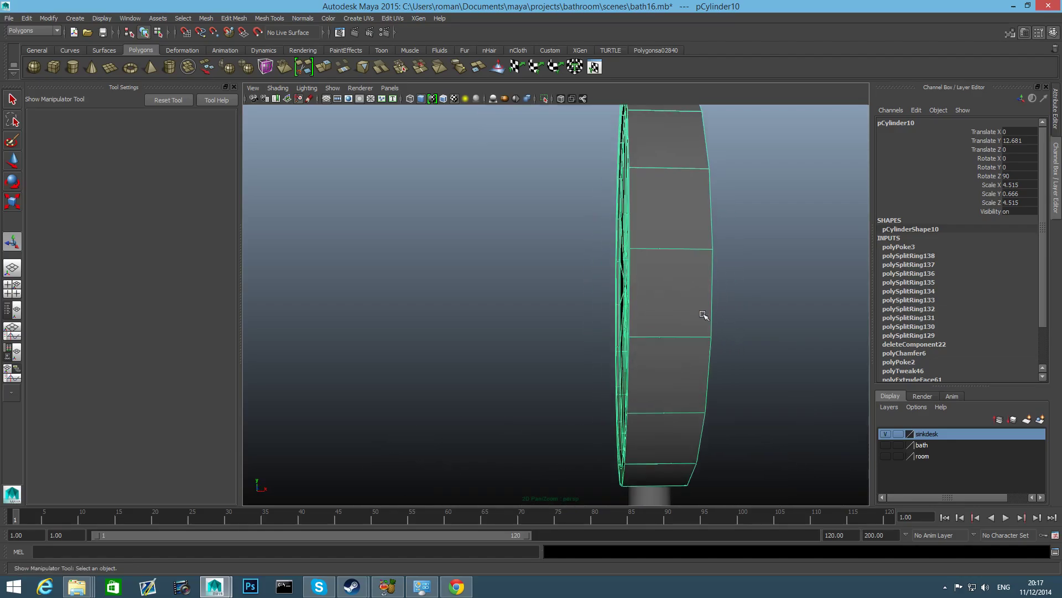
{"action": "left_click_drag", "start_coordinate": [686, 336], "coordinate": [696, 371], "text": "alt"}
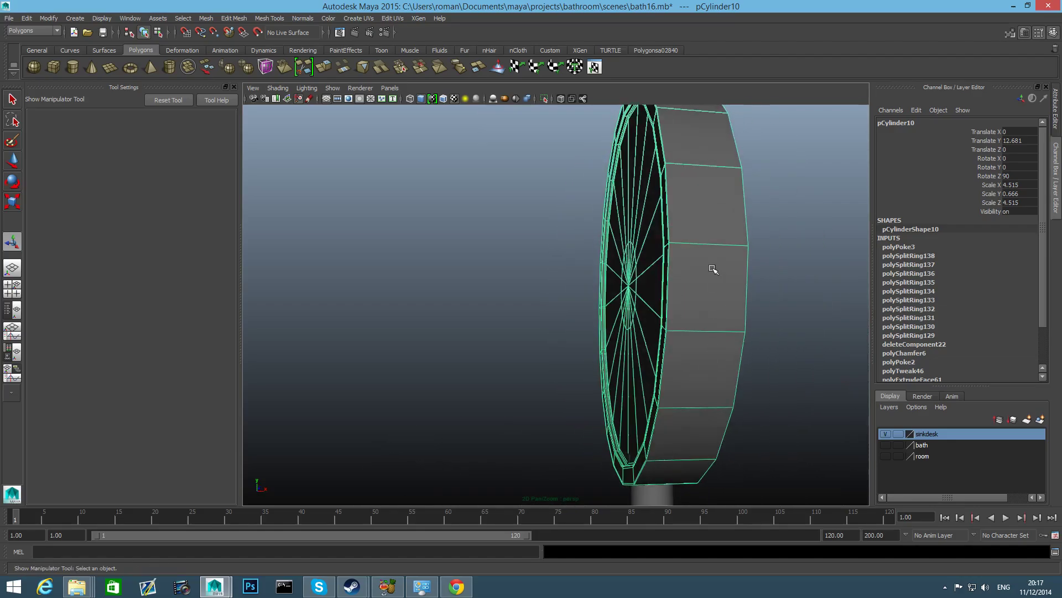
{"action": "right_click_drag", "start_coordinate": [713, 269], "coordinate": [713, 296]}
{"action": "left_click_drag", "start_coordinate": [712, 327], "coordinate": [768, 333], "text": "alt"}
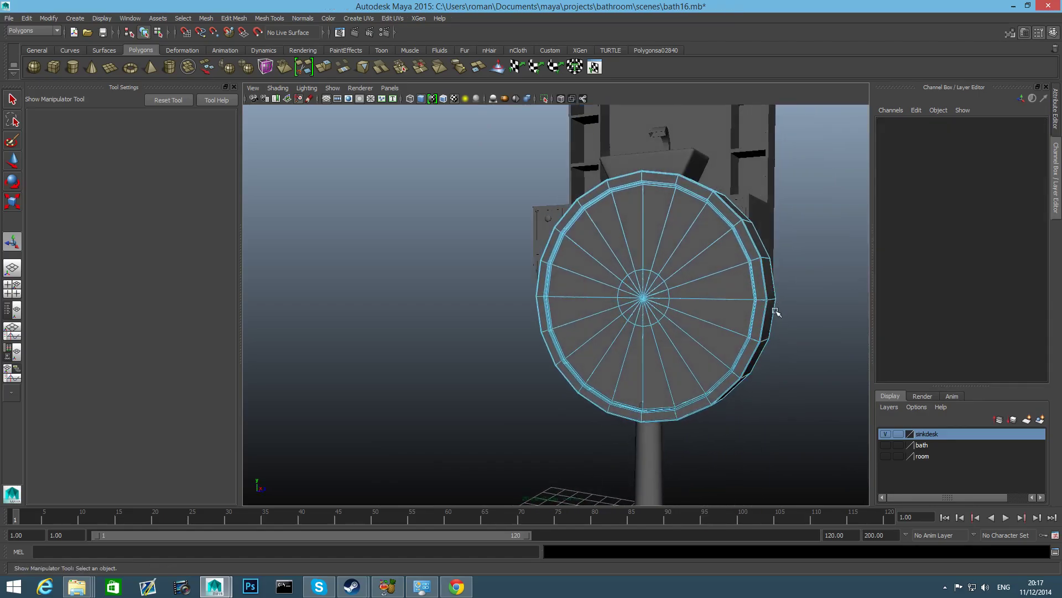
{"action": "left_click", "coordinate": [770, 309]}
{"action": "left_click_drag", "start_coordinate": [764, 355], "coordinate": [762, 321], "text": "alt"}
{"action": "left_click", "coordinate": [763, 321], "text": "shift"}
{"action": "left_click_drag", "start_coordinate": [671, 399], "coordinate": [683, 396], "text": "alt"}
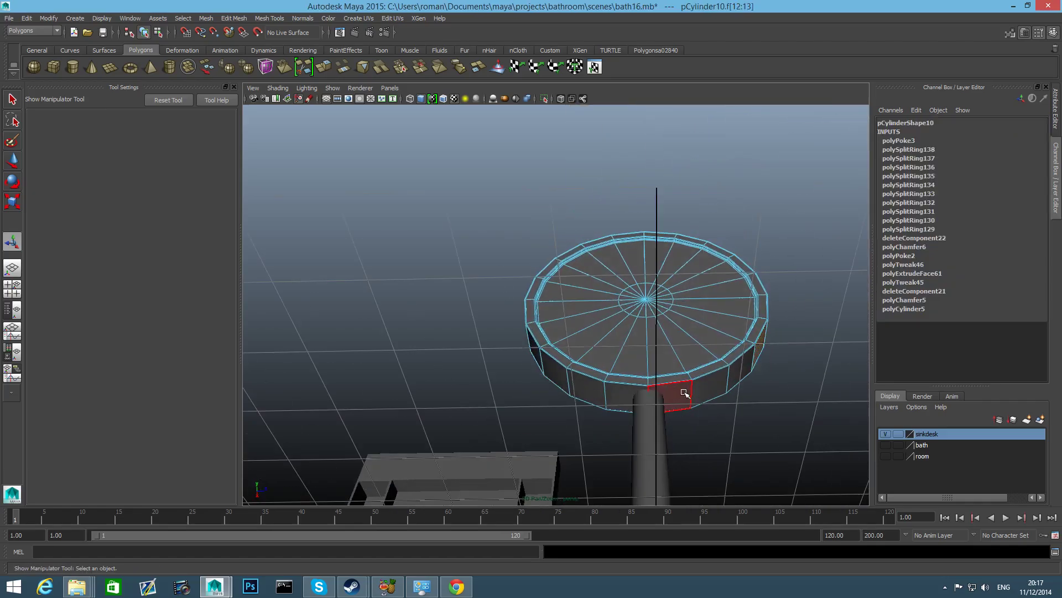
{"action": "double_click", "coordinate": [681, 394], "text": "shift"}
{"action": "double_click", "coordinate": [567, 382], "text": "shift"}
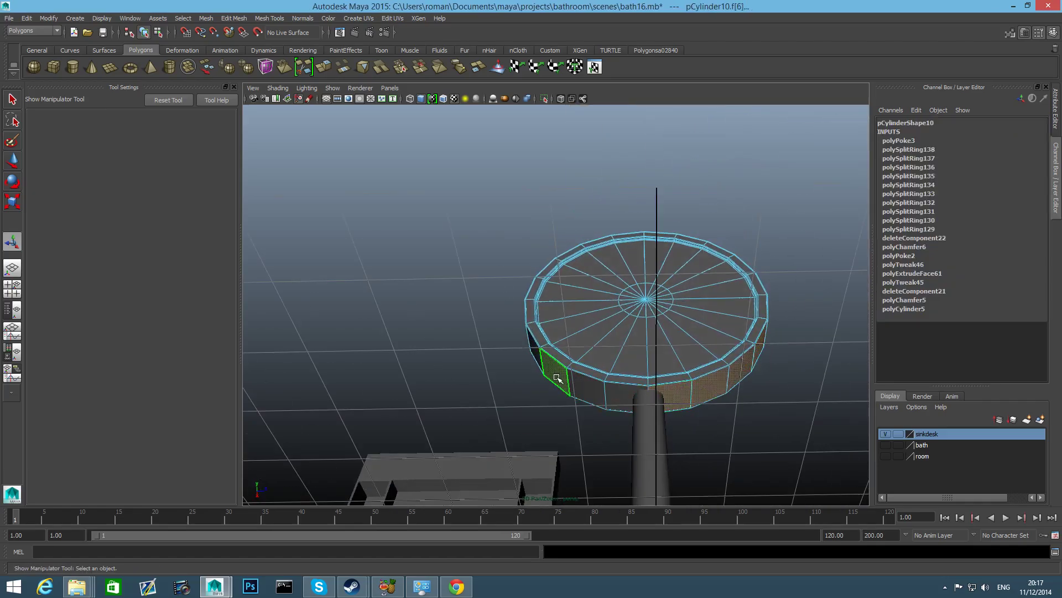
{"action": "left_click_drag", "start_coordinate": [568, 383], "coordinate": [630, 413], "text": "alt"}
{"action": "double_click", "coordinate": [560, 351], "text": "shift"}
{"action": "left_click_drag", "start_coordinate": [561, 350], "coordinate": [714, 338], "text": "alt"}
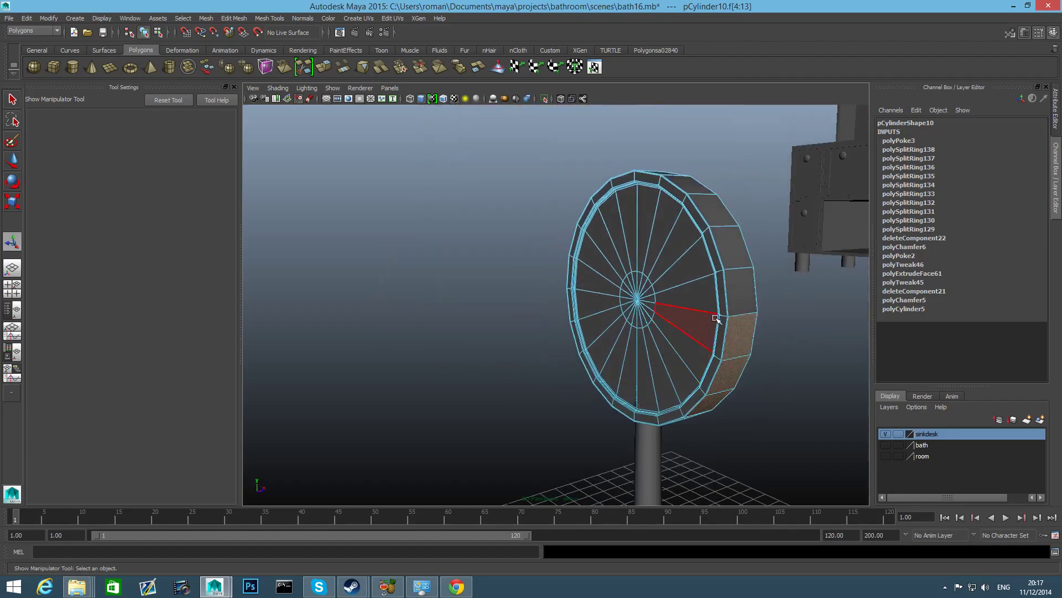
Step: Add one more rim face at each end of the selection and create a separate strip from the selected faces
{"action": "left_click", "coordinate": [739, 299], "text": "shift"}
{"action": "left_click_drag", "start_coordinate": [739, 299], "coordinate": [680, 316], "text": "alt"}
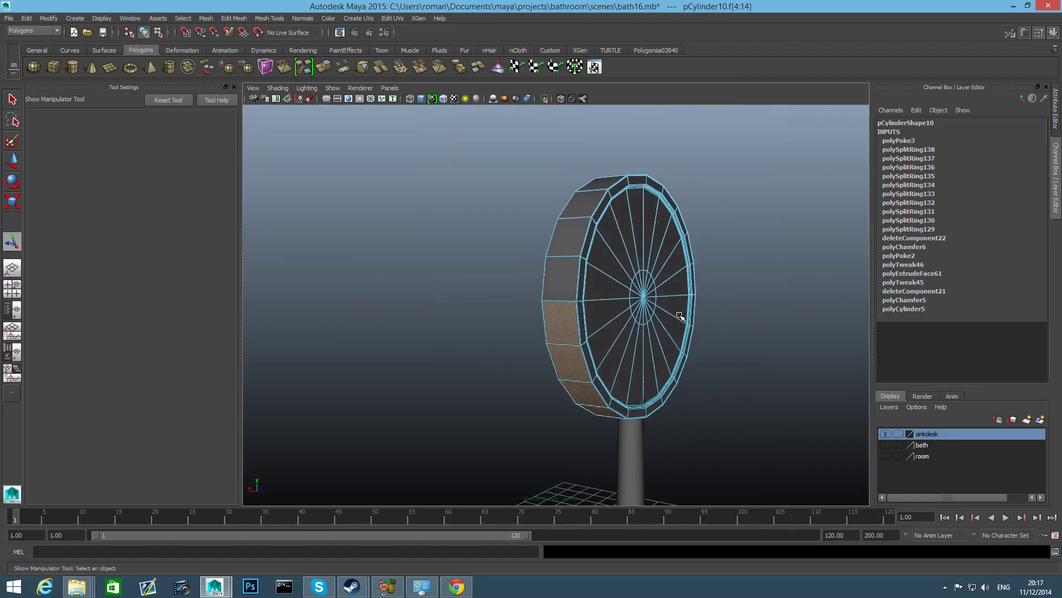
{"action": "left_click", "coordinate": [567, 283], "text": "shift"}
{"action": "left_click_drag", "start_coordinate": [567, 283], "coordinate": [686, 310], "text": "alt"}
{"action": "right_click_drag", "start_coordinate": [734, 290], "coordinate": [741, 438], "text": "shift"}
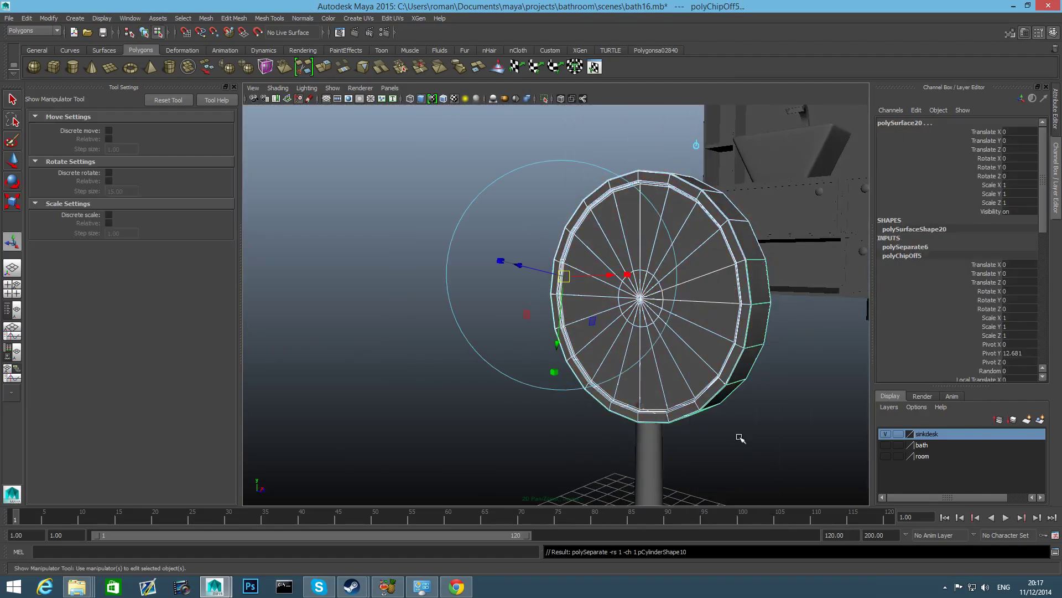
Step: Select the separate rim strip and extrude it outward by about 0.29 to give it thickness
{"action": "key", "text": "F8"}
{"action": "key", "text": "F8"}
{"action": "key", "text": "F8"}
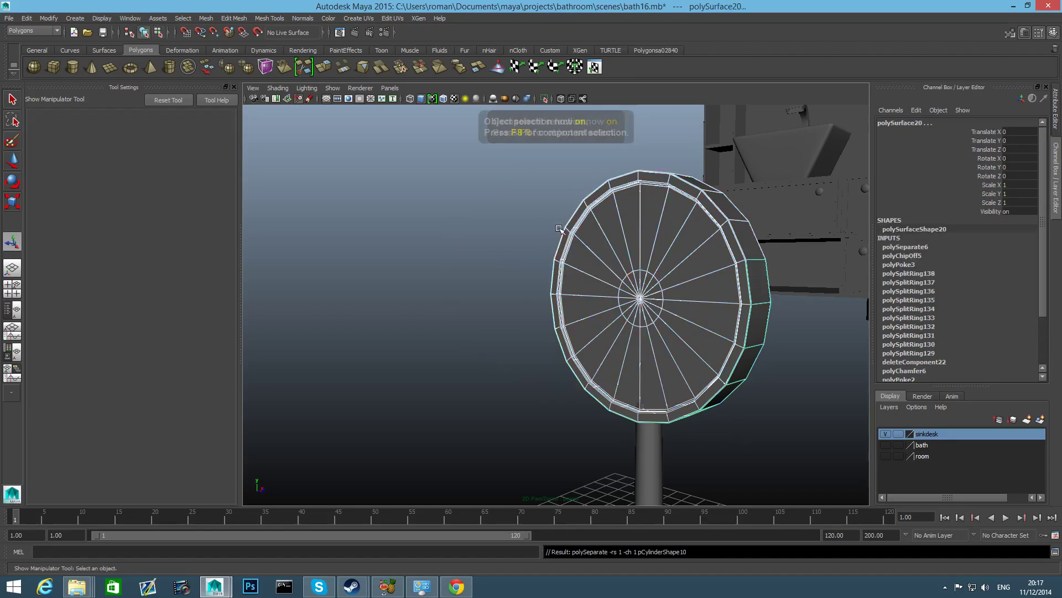
{"action": "left_click", "coordinate": [695, 281]}
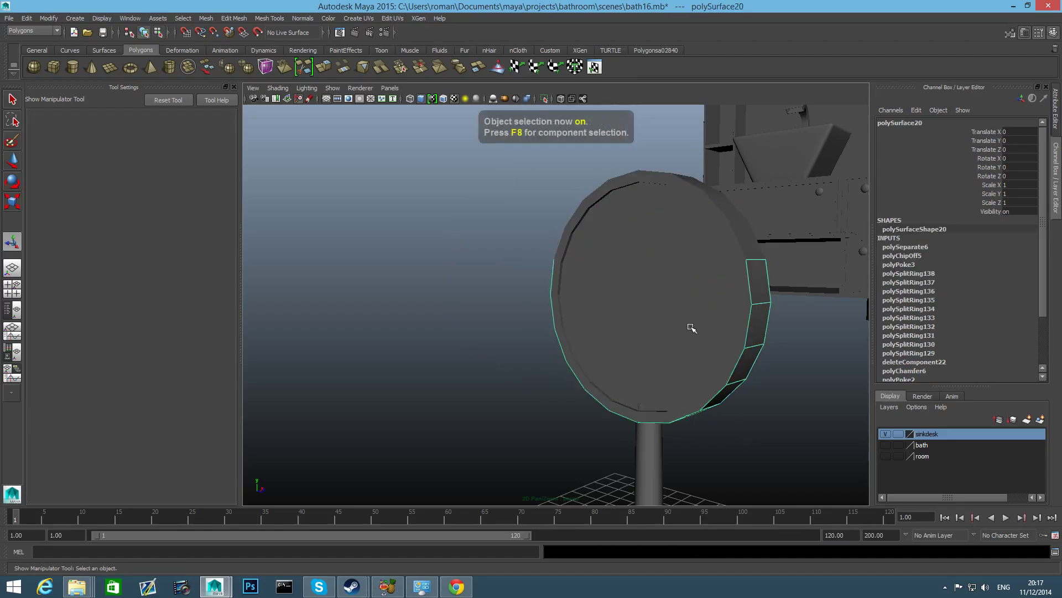
{"action": "left_click_drag", "start_coordinate": [692, 327], "coordinate": [713, 337], "text": "alt"}
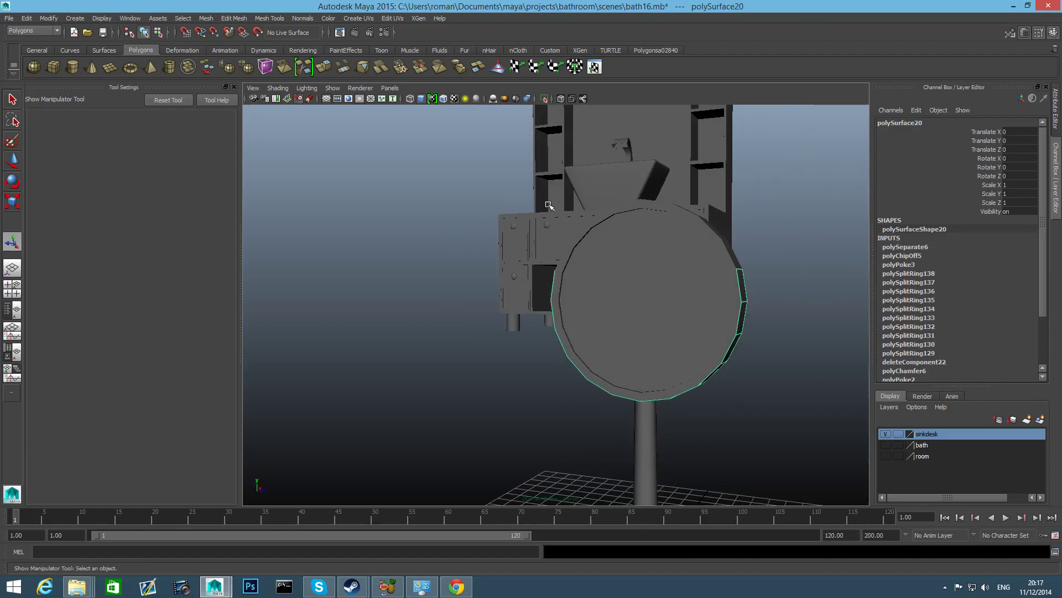
{"action": "left_click", "coordinate": [325, 66]}
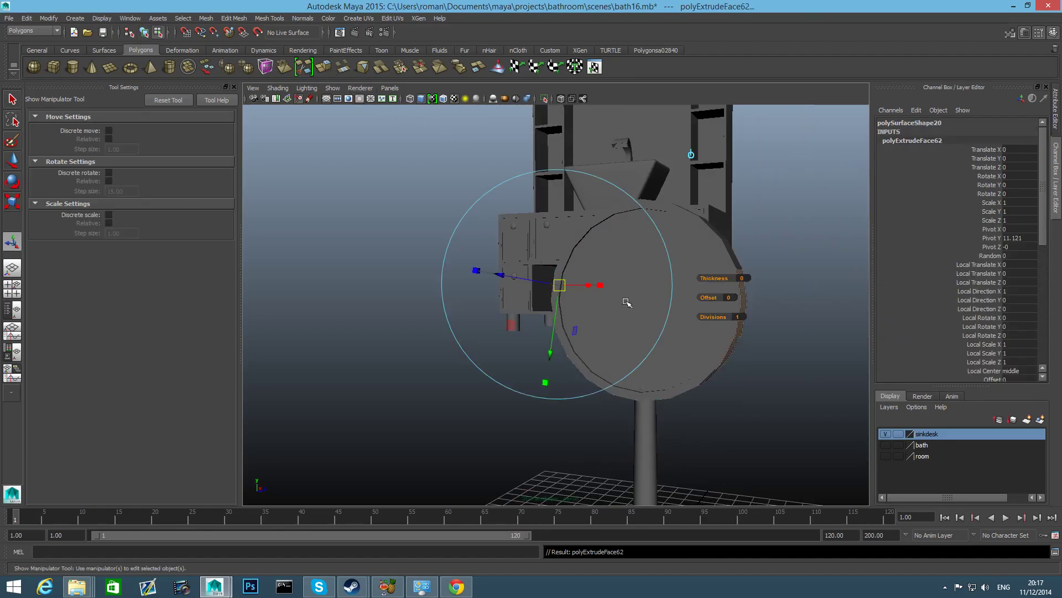
{"action": "left_click_drag", "start_coordinate": [544, 302], "coordinate": [478, 308], "text": "alt"}
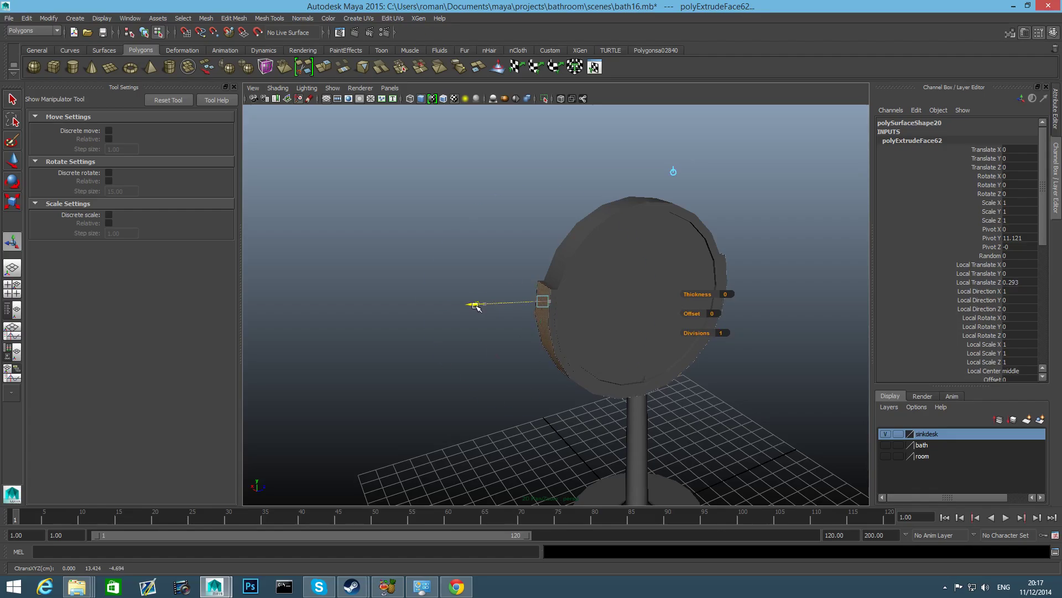
{"action": "left_click_drag", "start_coordinate": [475, 306], "coordinate": [476, 306]}
{"action": "left_click", "coordinate": [501, 324]}
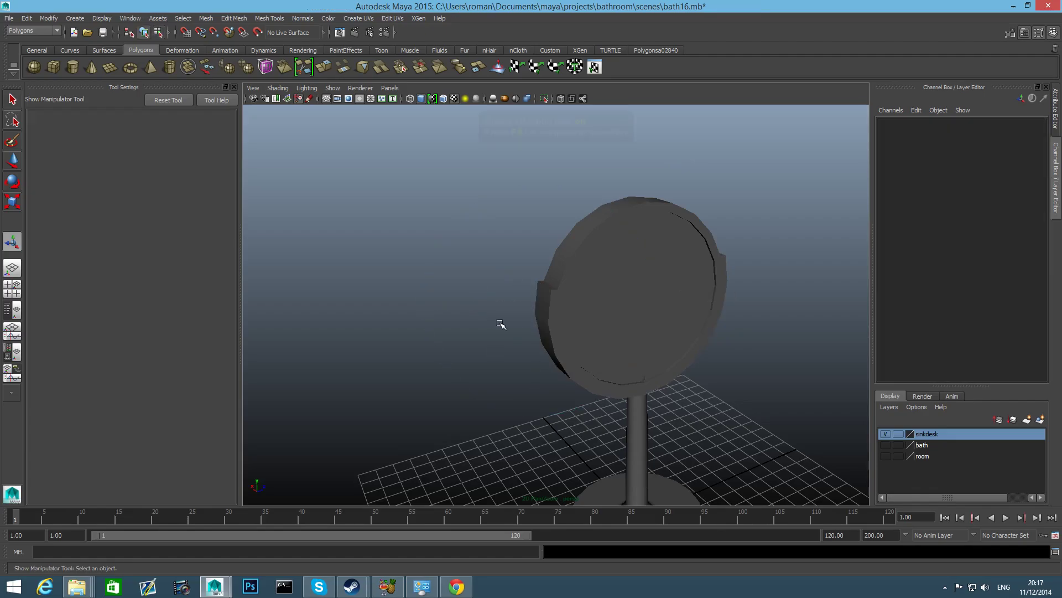
{"action": "key", "text": "F8"}
Step: Scale the thickened rim strip along its Y axis to make it narrower than the round head
{"action": "left_click_drag", "start_coordinate": [565, 332], "coordinate": [675, 339], "text": "alt"}
{"action": "left_click", "coordinate": [543, 288]}
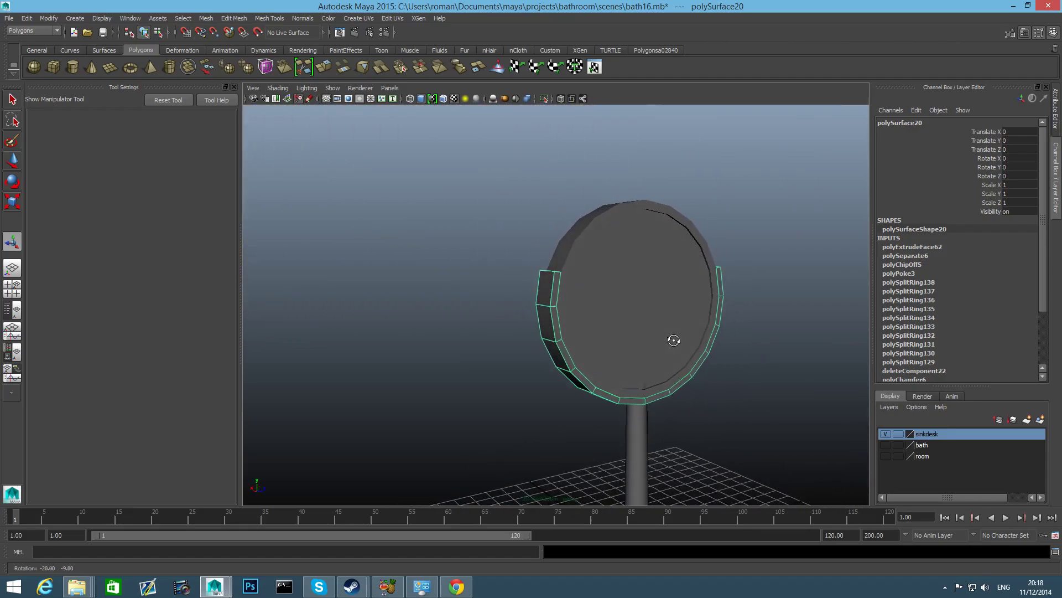
{"action": "left_click_drag", "start_coordinate": [737, 330], "coordinate": [660, 327], "text": "alt"}
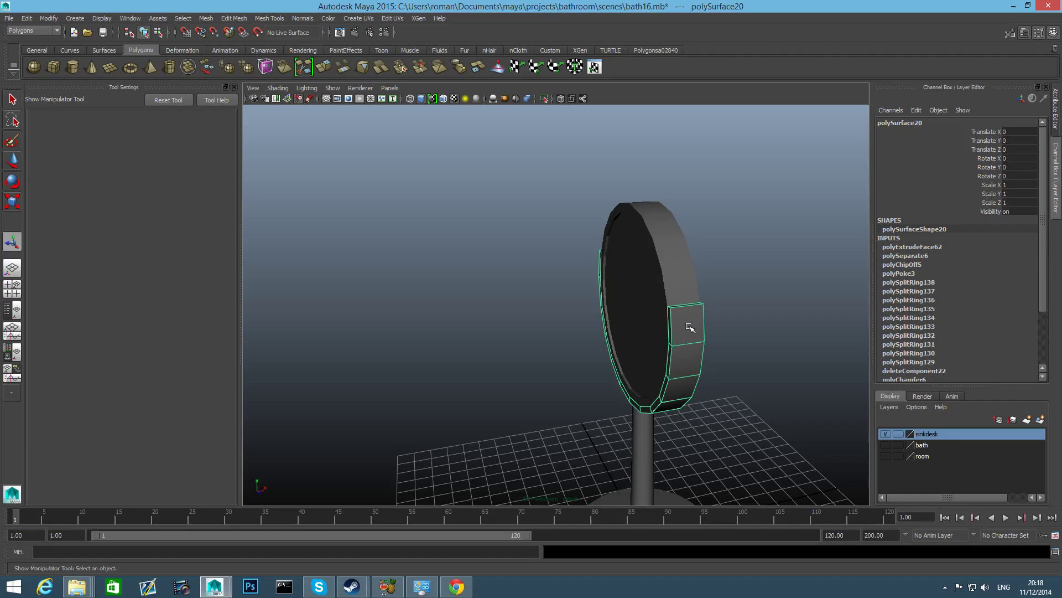
{"action": "key", "text": "r"}
{"action": "left_click_drag", "start_coordinate": [545, 316], "coordinate": [713, 306]}
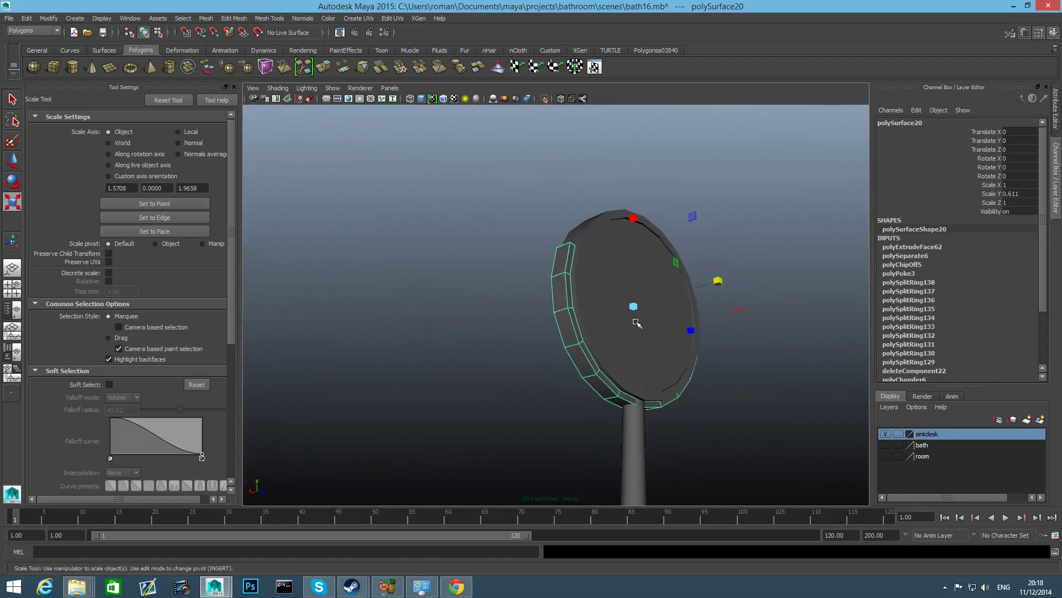
{"action": "left_click_drag", "start_coordinate": [636, 322], "coordinate": [763, 303], "text": "alt"}
{"action": "left_click_drag", "start_coordinate": [684, 358], "coordinate": [548, 390], "text": "alt"}
Step: Scale the round head along its Y axis to about 1.16 to make it thicker
{"action": "left_click", "coordinate": [608, 230]}
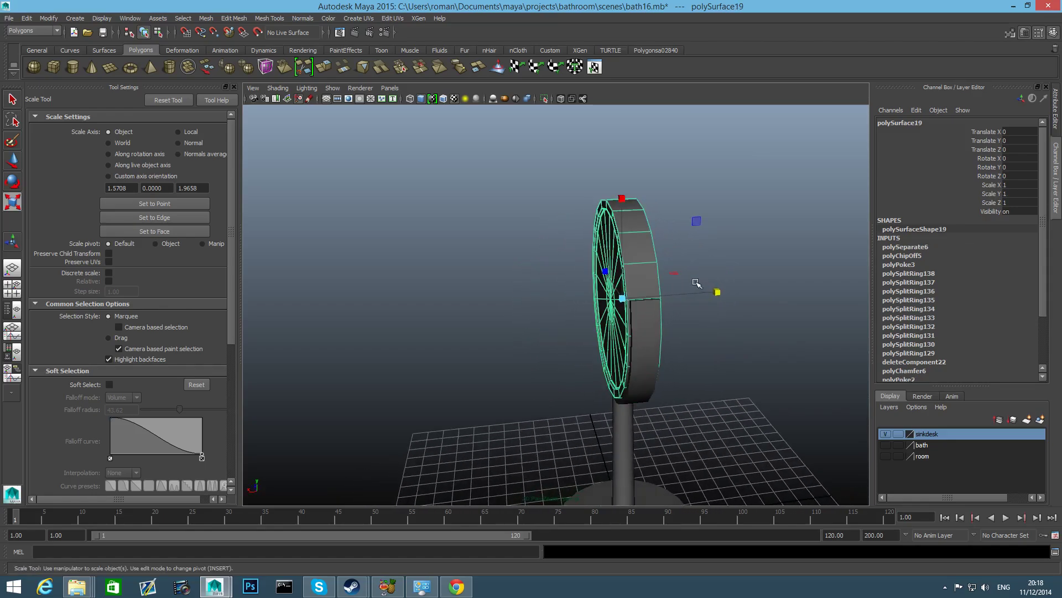
{"action": "left_click_drag", "start_coordinate": [717, 291], "coordinate": [733, 293]}
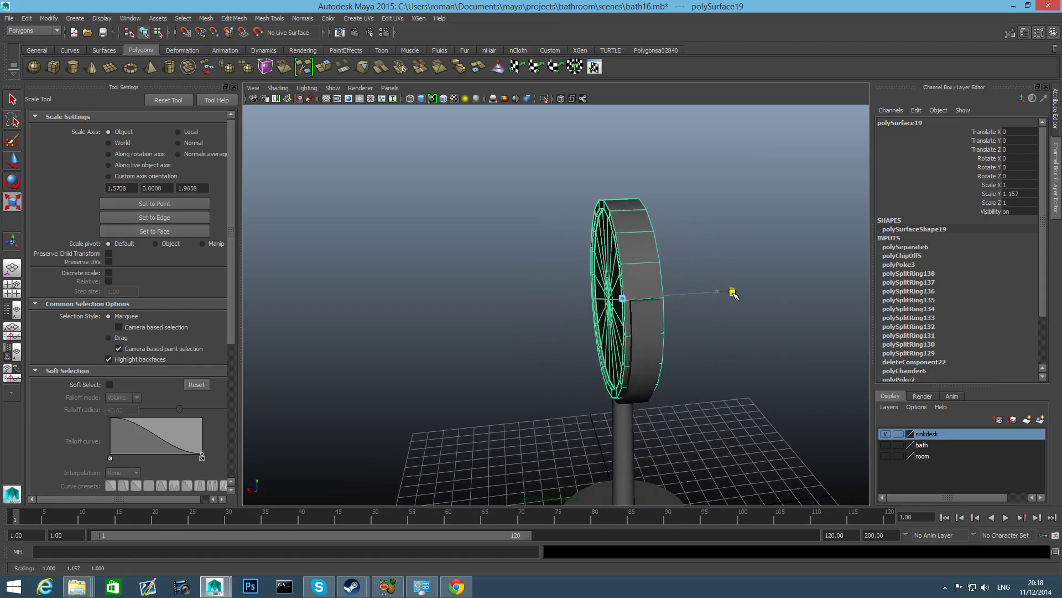
{"action": "left_click_drag", "start_coordinate": [686, 334], "coordinate": [714, 363], "text": "alt"}
Step: Scale the rim strip up uniformly, to about 1.055 in X and Z, leaving a gap around the head
{"action": "left_click", "coordinate": [685, 342]}
{"action": "left_click_drag", "start_coordinate": [620, 301], "coordinate": [631, 308]}
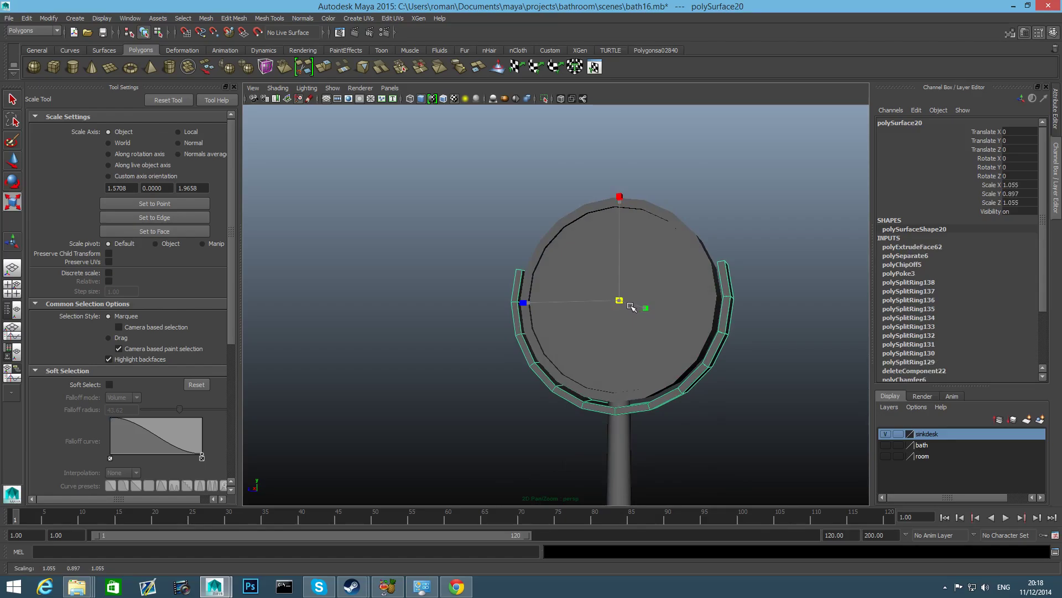
{"action": "left_click_drag", "start_coordinate": [734, 325], "coordinate": [658, 352], "text": "alt"}
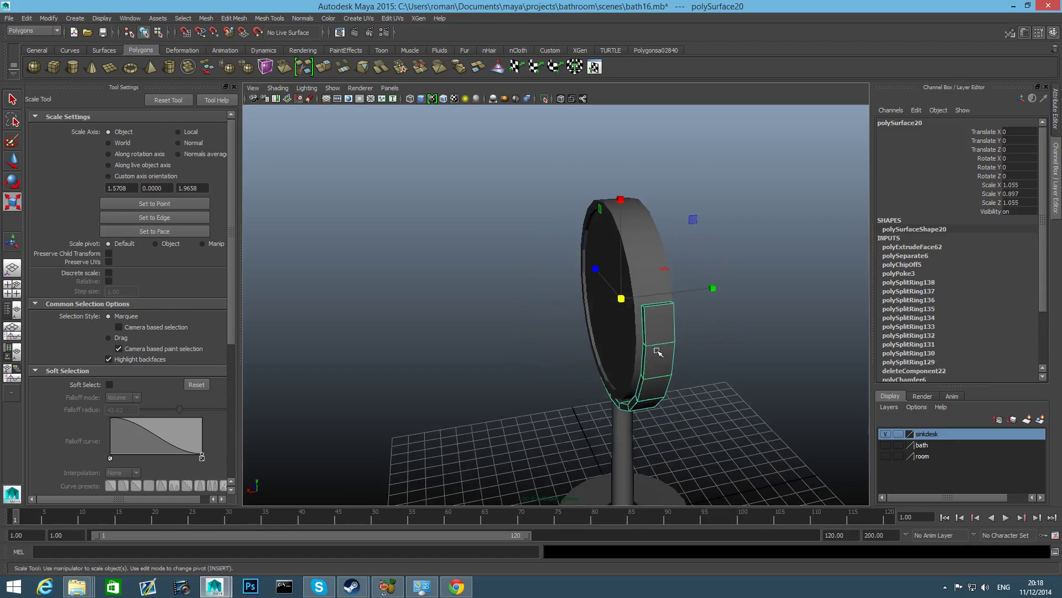
Step: Insert an edge loop along the middle of the rim strip's width and return to object selection
{"action": "left_click", "coordinate": [648, 244]}
{"action": "left_click_drag", "start_coordinate": [732, 227], "coordinate": [612, 331], "text": "alt"}
{"action": "left_click", "coordinate": [651, 283]}
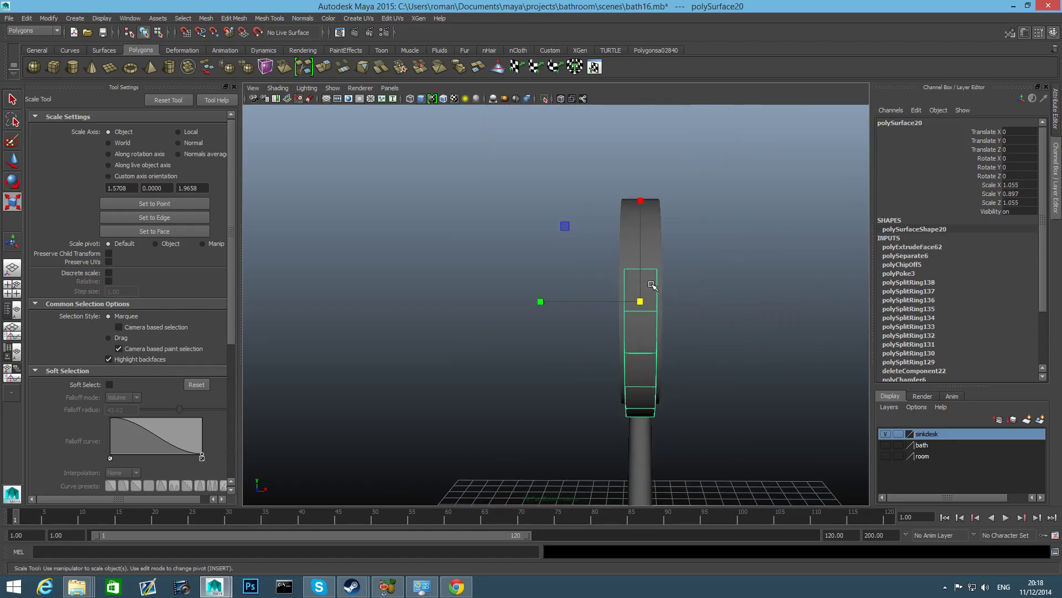
{"action": "right_click", "coordinate": [651, 283]}
{"action": "right_click_drag", "start_coordinate": [607, 283], "coordinate": [681, 315]}
{"action": "left_click", "coordinate": [644, 269]}
{"action": "left_click_drag", "start_coordinate": [681, 316], "coordinate": [801, 287], "text": "alt"}
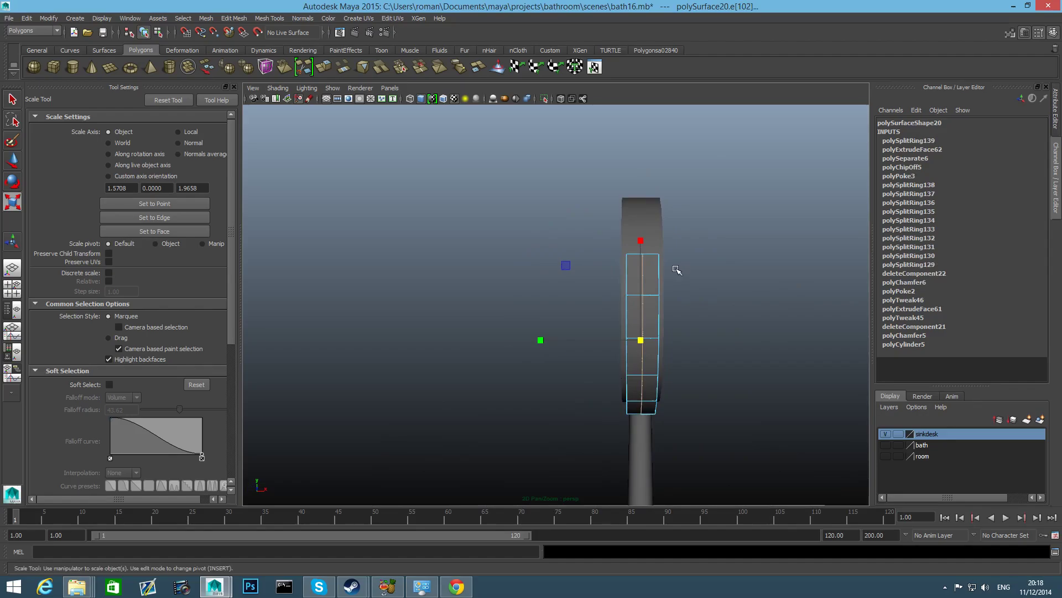
{"action": "key", "text": "F8"}
{"action": "key", "text": "F8"}
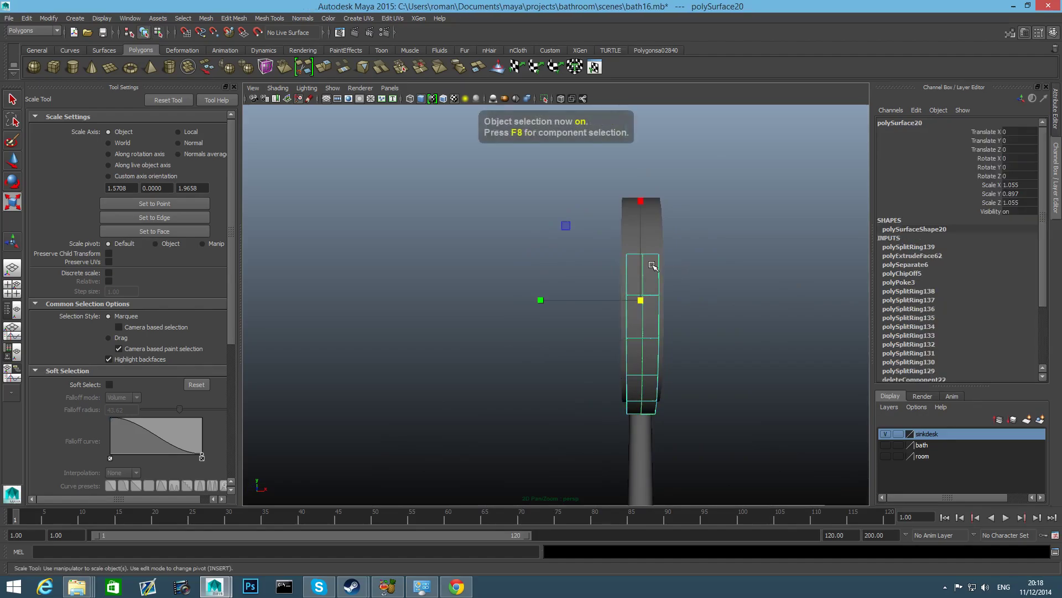
Step: Select the middle vertices at both ends of the rim strip and raise them to form pointed tips
{"action": "right_click_drag", "start_coordinate": [648, 266], "coordinate": [608, 268]}
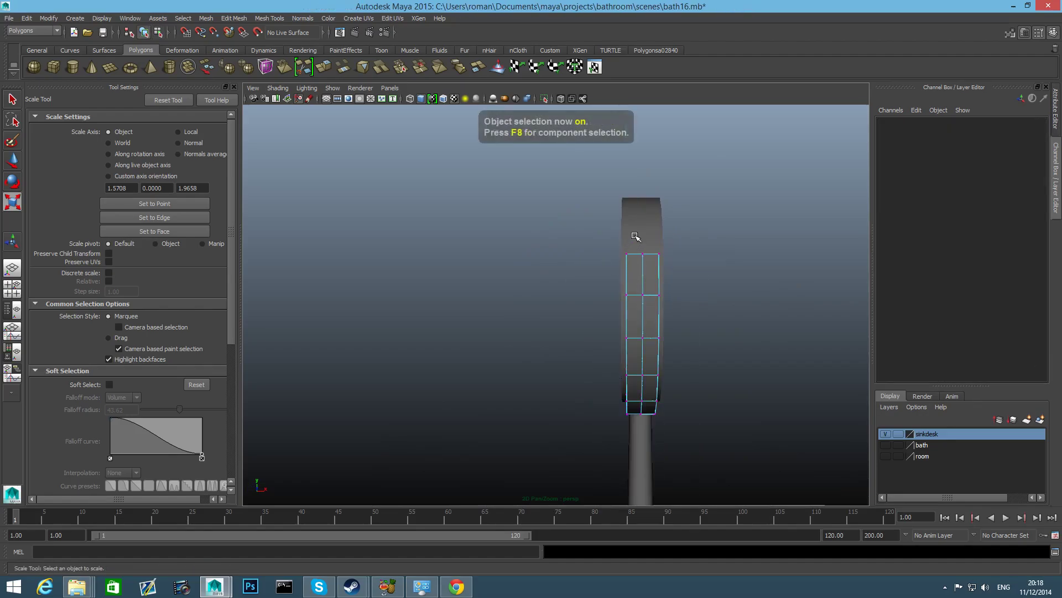
{"action": "left_click", "coordinate": [636, 259]}
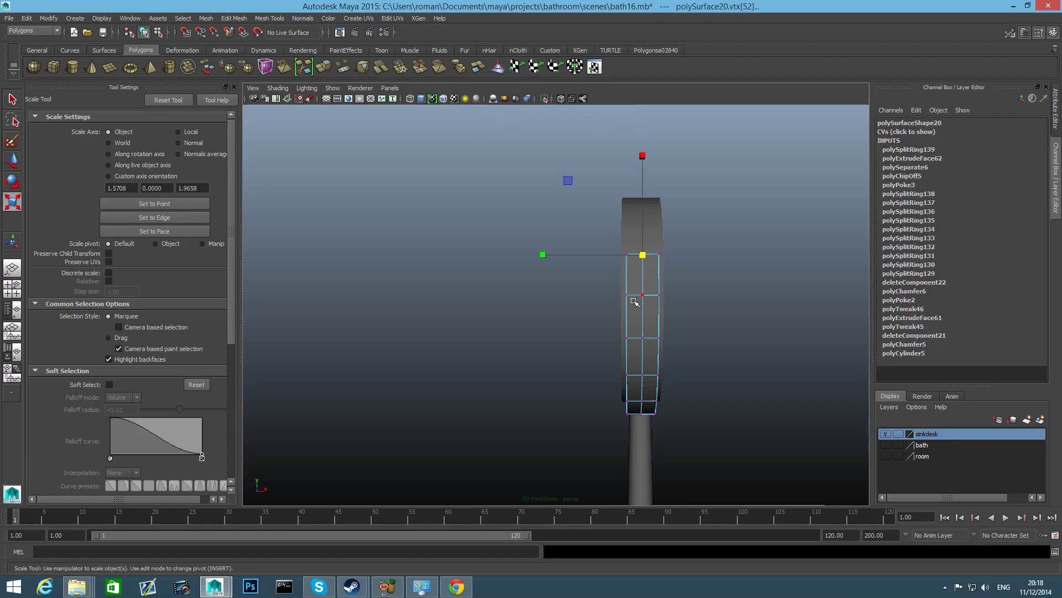
{"action": "left_click_drag", "start_coordinate": [635, 301], "coordinate": [685, 322], "text": "alt"}
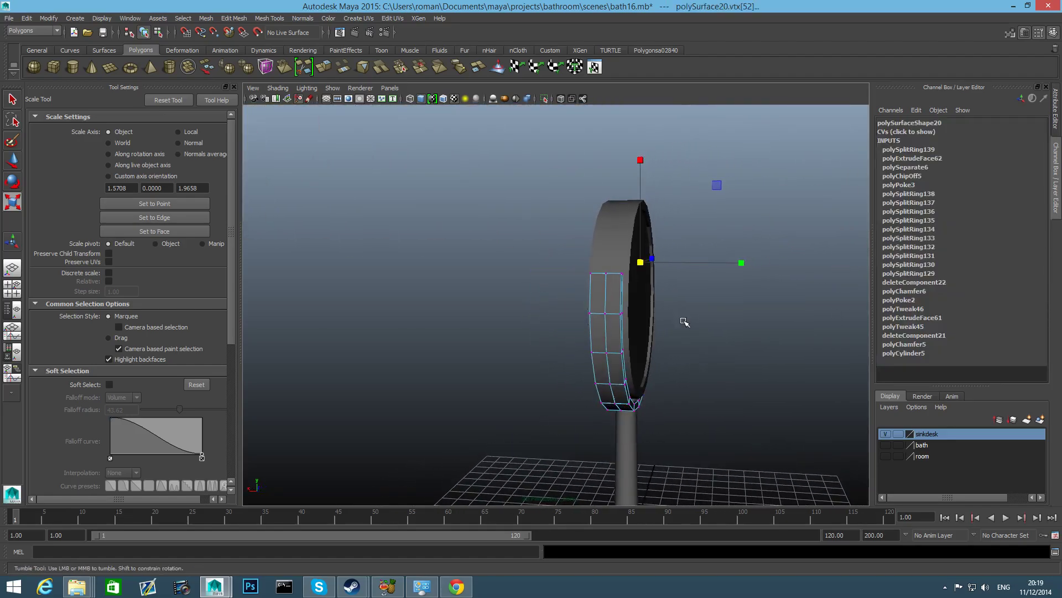
{"action": "key", "text": "w"}
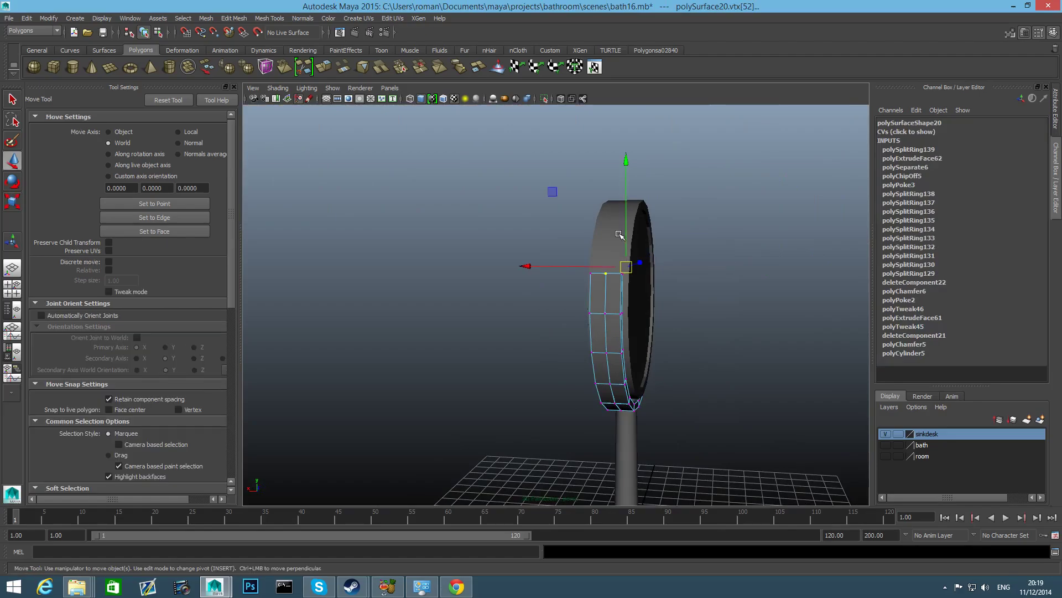
{"action": "left_click_drag", "start_coordinate": [624, 168], "coordinate": [628, 161]}
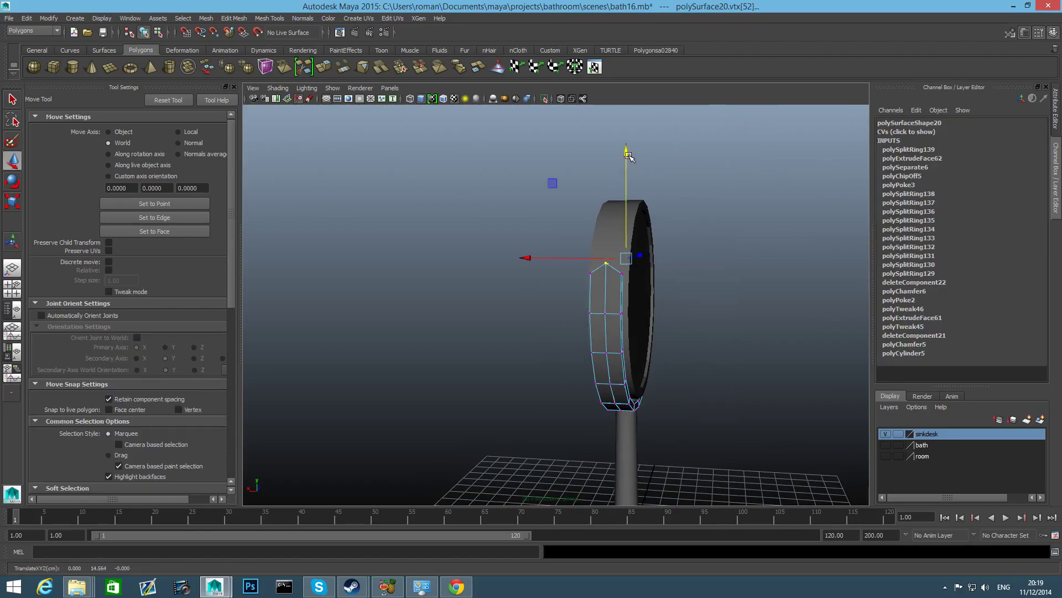
Step: Check the rim strip in smooth preview, return it to unsmoothed display and lower the tip vertices slightly
{"action": "key", "text": "3"}
{"action": "mouse_move", "coordinate": [655, 279]}
{"action": "left_mouse_down", "text": "alt"}
{"action": "mouse_move", "coordinate": [569, 287]}
{"action": "mouse_move", "coordinate": [645, 275]}
{"action": "left_mouse_up", "text": "alt"}
{"action": "key", "text": "1"}
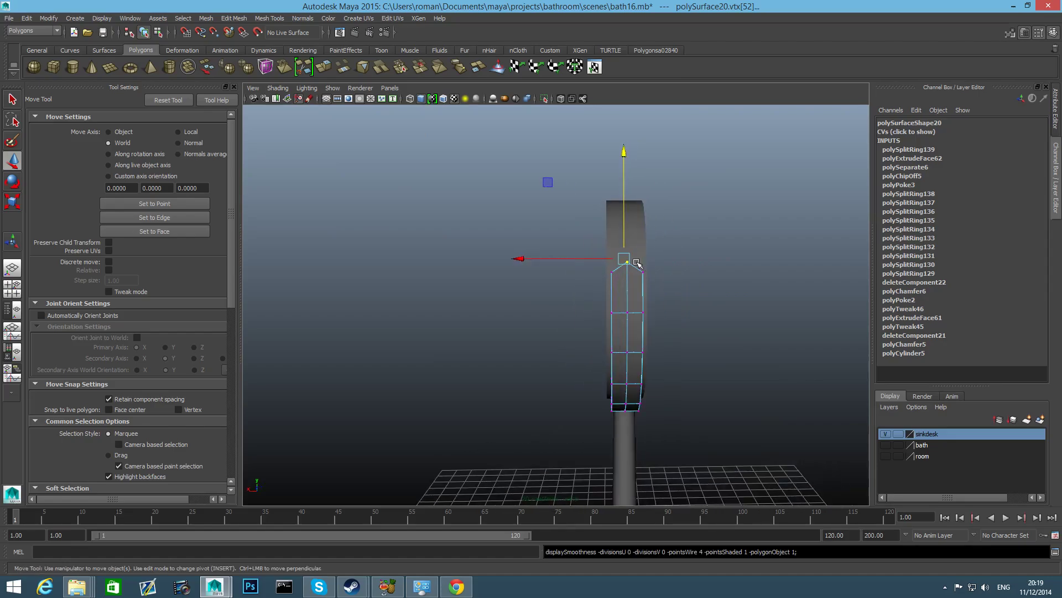
{"action": "left_click_drag", "start_coordinate": [622, 147], "coordinate": [625, 153]}
{"action": "left_click_drag", "start_coordinate": [655, 238], "coordinate": [624, 298], "text": "alt"}
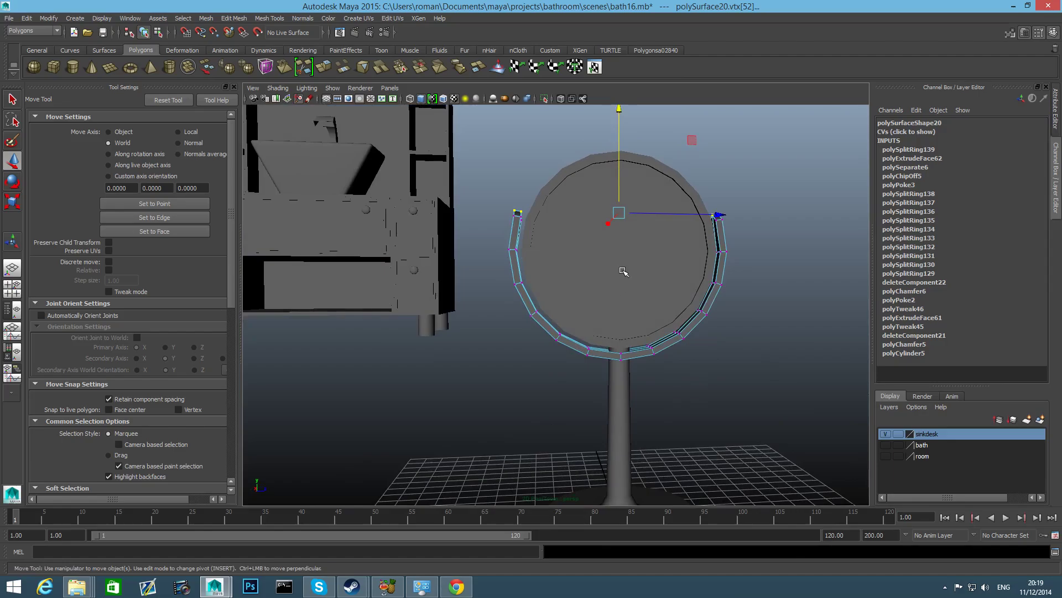
{"action": "key", "text": "F8"}
{"action": "key", "text": "F8"}
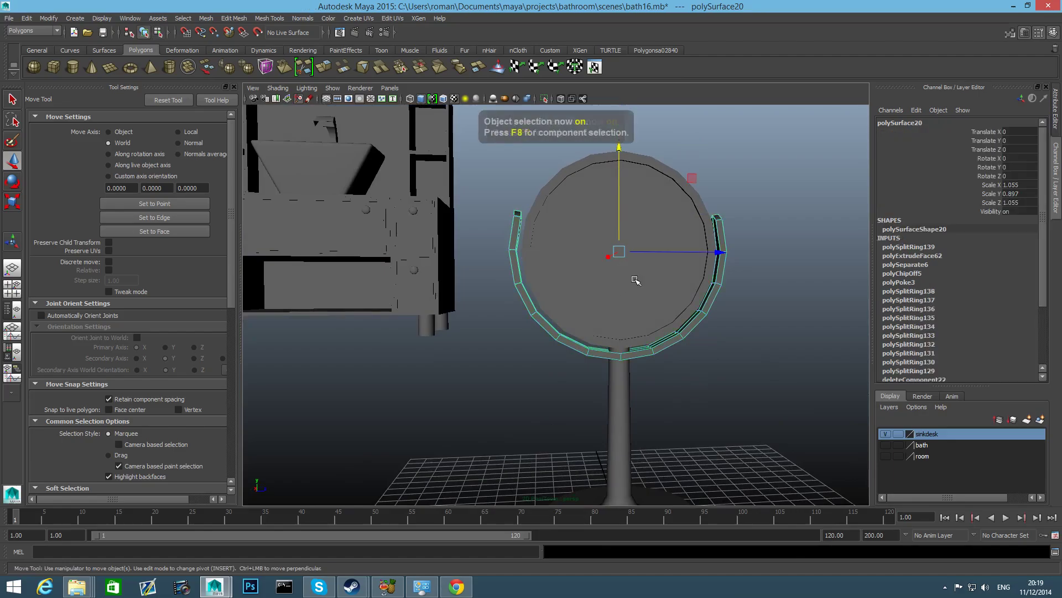
{"action": "left_click_drag", "start_coordinate": [754, 293], "coordinate": [612, 298], "text": "alt"}
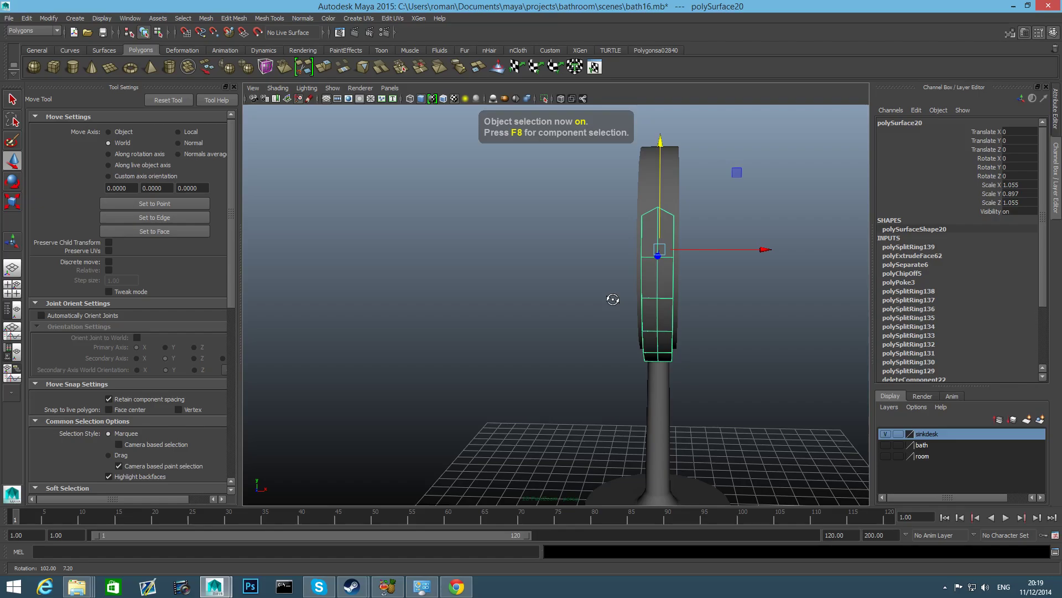
{"action": "right_click", "coordinate": [657, 301], "text": "shift"}
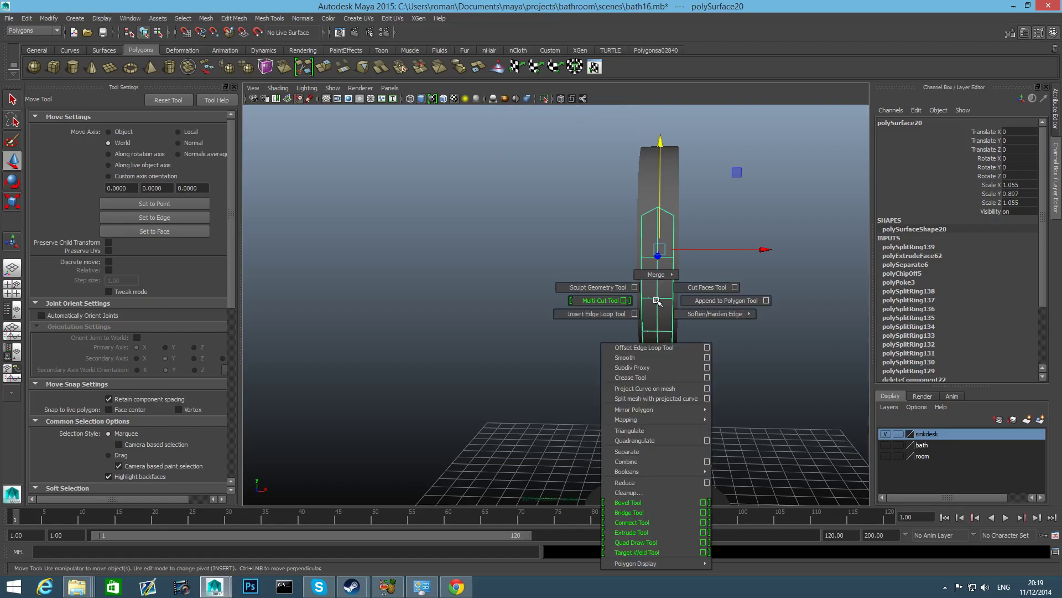
{"action": "left_click", "coordinate": [603, 314]}
{"action": "left_click_drag", "start_coordinate": [659, 304], "coordinate": [661, 308]}
{"action": "key", "text": "ctrl+z"}
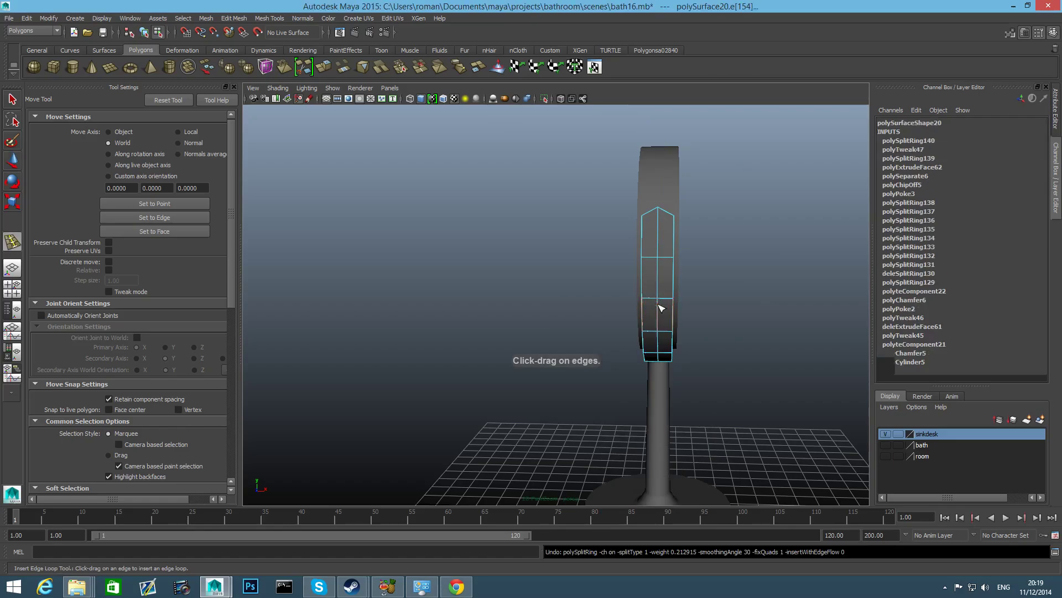
Step: Add offset edge loops along the rim strip and on both sides of its bottom cross edge
{"action": "right_click", "coordinate": [657, 294]}
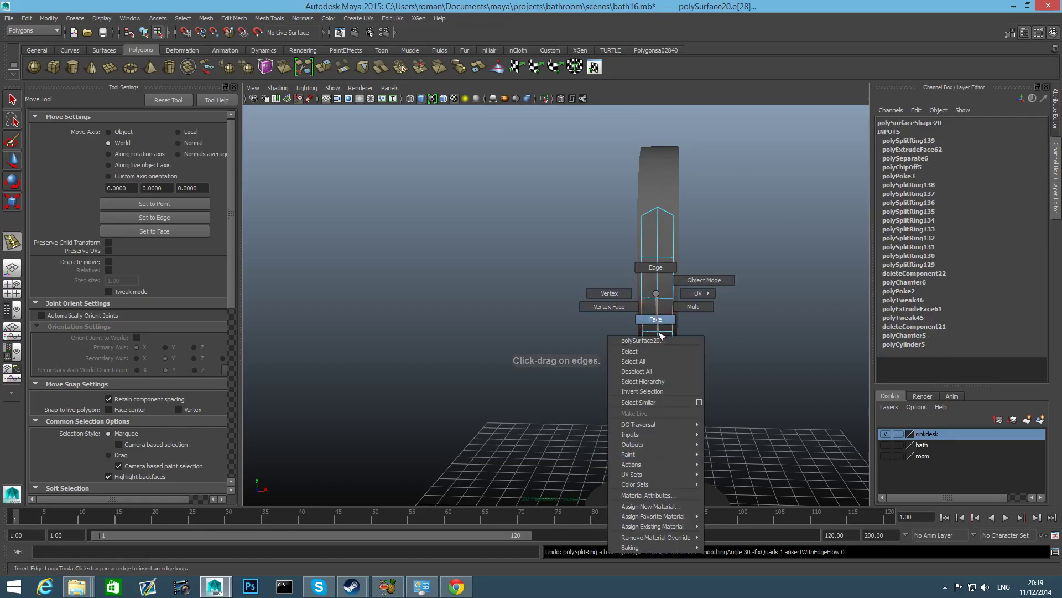
{"action": "right_click", "coordinate": [656, 288], "text": "shift"}
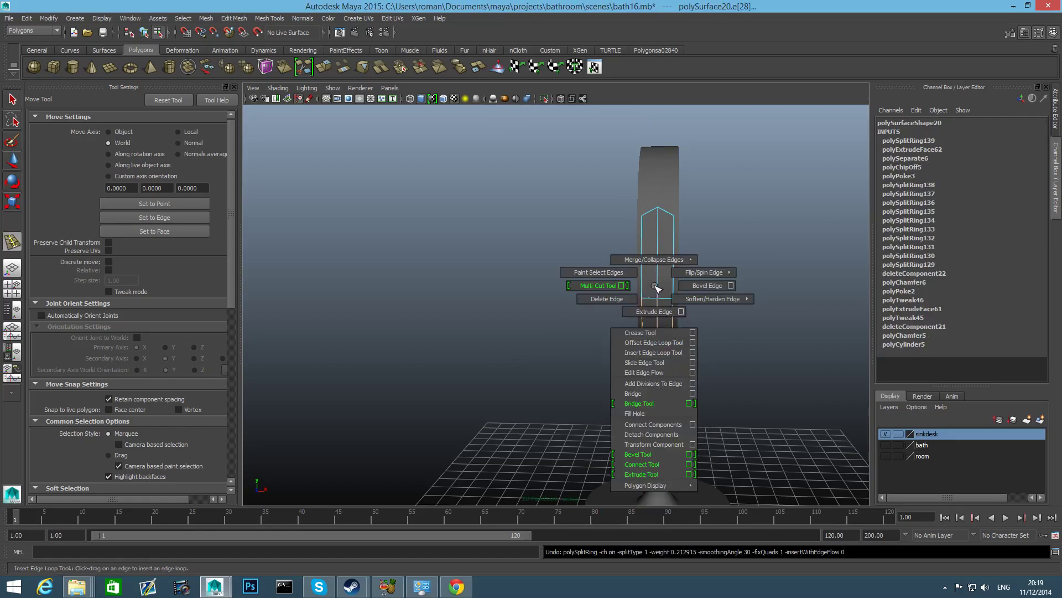
{"action": "left_click", "coordinate": [654, 343]}
{"action": "left_click_drag", "start_coordinate": [662, 328], "coordinate": [720, 334]}
{"action": "scroll", "coordinate": [719, 335], "scroll_direction": "up", "scroll_amount": 8}
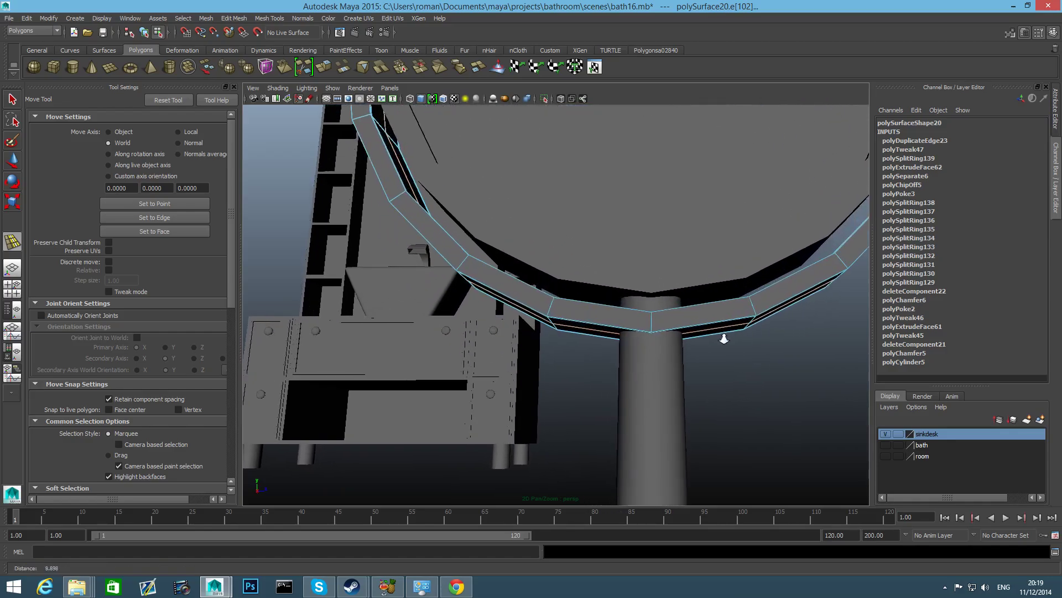
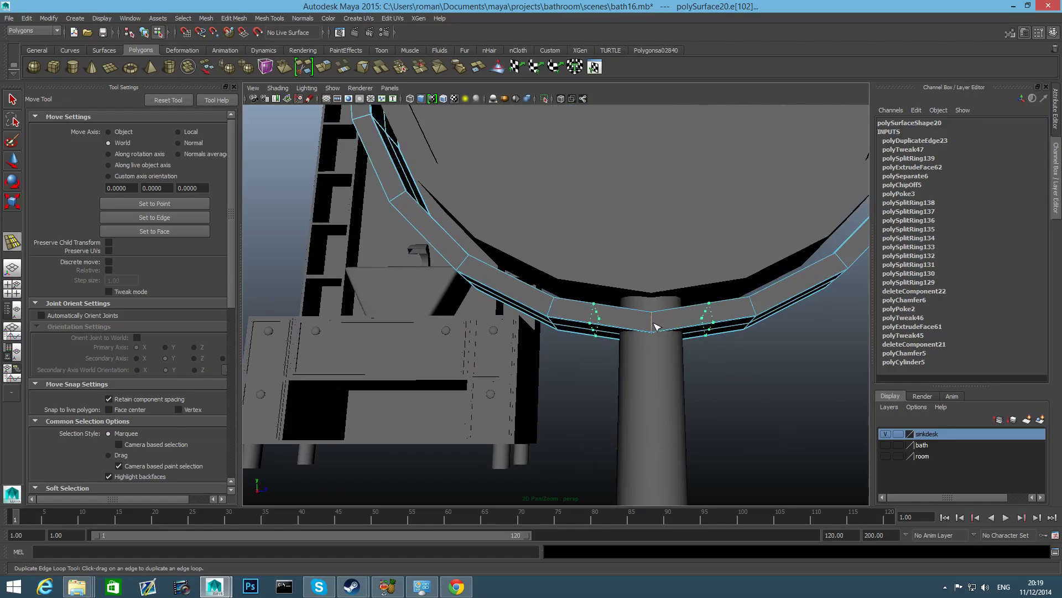
{"action": "left_click", "coordinate": [655, 326]}
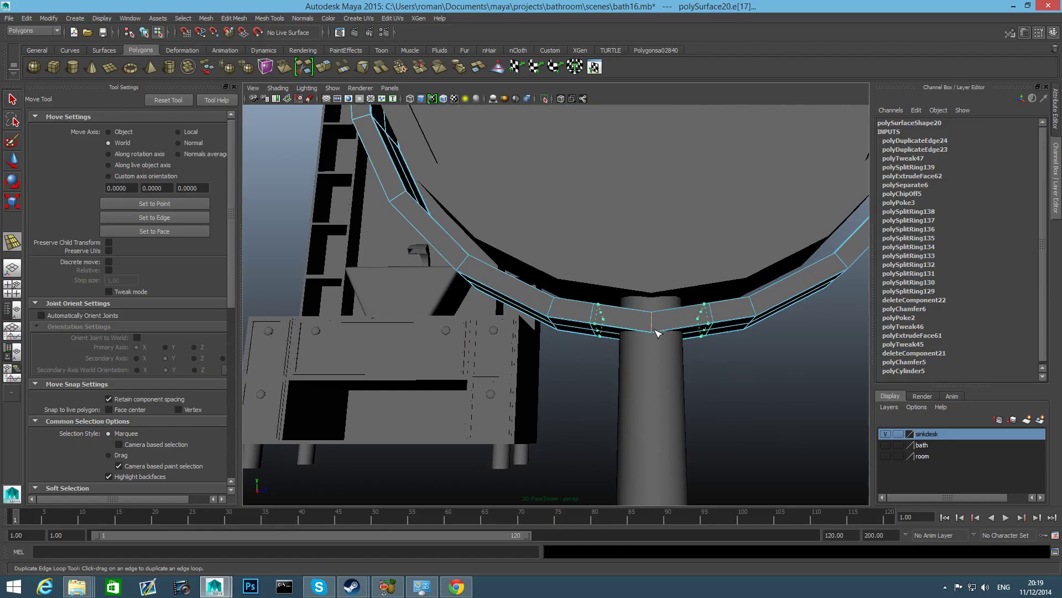
{"action": "left_click", "coordinate": [657, 334]}
Step: Return to object selection and insert two edge loops running lengthwise along the rim strip, across its thickness
{"action": "left_click_drag", "start_coordinate": [666, 360], "coordinate": [612, 375], "text": "alt"}
{"action": "right_click_drag", "start_coordinate": [612, 374], "coordinate": [553, 399], "text": "alt"}
{"action": "mouse_move", "coordinate": [635, 373]}
{"action": "left_mouse_down", "text": "alt"}
{"action": "mouse_move", "coordinate": [661, 375]}
{"action": "mouse_move", "coordinate": [625, 379]}
{"action": "left_mouse_up", "text": "alt"}
{"action": "middle_click_drag", "start_coordinate": [646, 334], "coordinate": [638, 375], "text": "alt"}
{"action": "left_click_drag", "start_coordinate": [638, 374], "coordinate": [529, 332], "text": "alt"}
{"action": "scroll", "coordinate": [512, 308], "scroll_direction": "up", "scroll_amount": 3}
{"action": "right_click_drag", "start_coordinate": [529, 332], "coordinate": [664, 356], "text": "alt"}
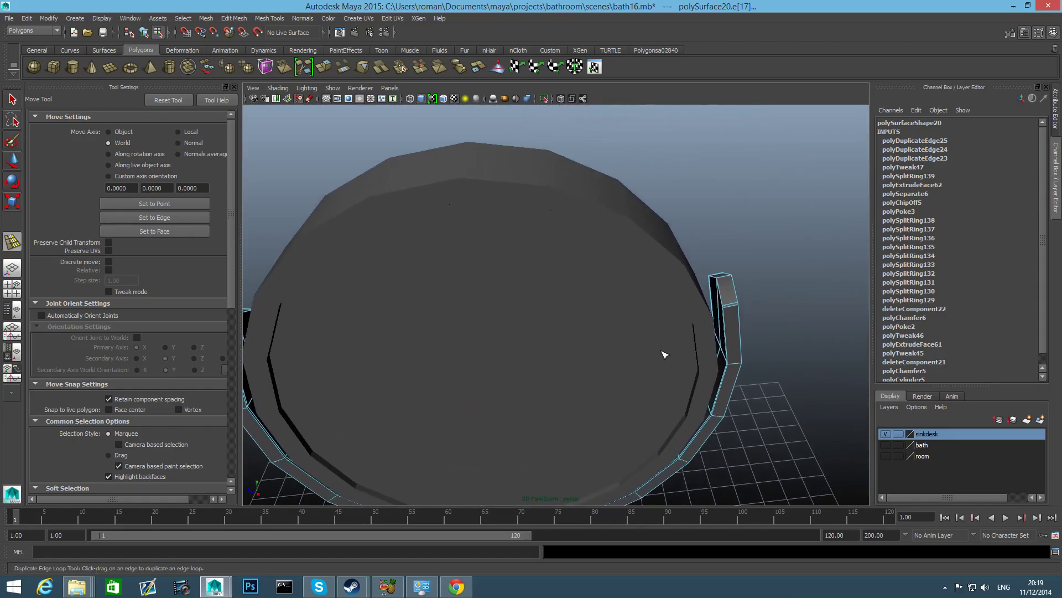
{"action": "left_click_drag", "start_coordinate": [664, 355], "coordinate": [505, 360], "text": "alt"}
{"action": "middle_click_drag", "start_coordinate": [506, 360], "coordinate": [557, 309], "text": "alt"}
{"action": "left_click_drag", "start_coordinate": [556, 309], "coordinate": [611, 316], "text": "alt"}
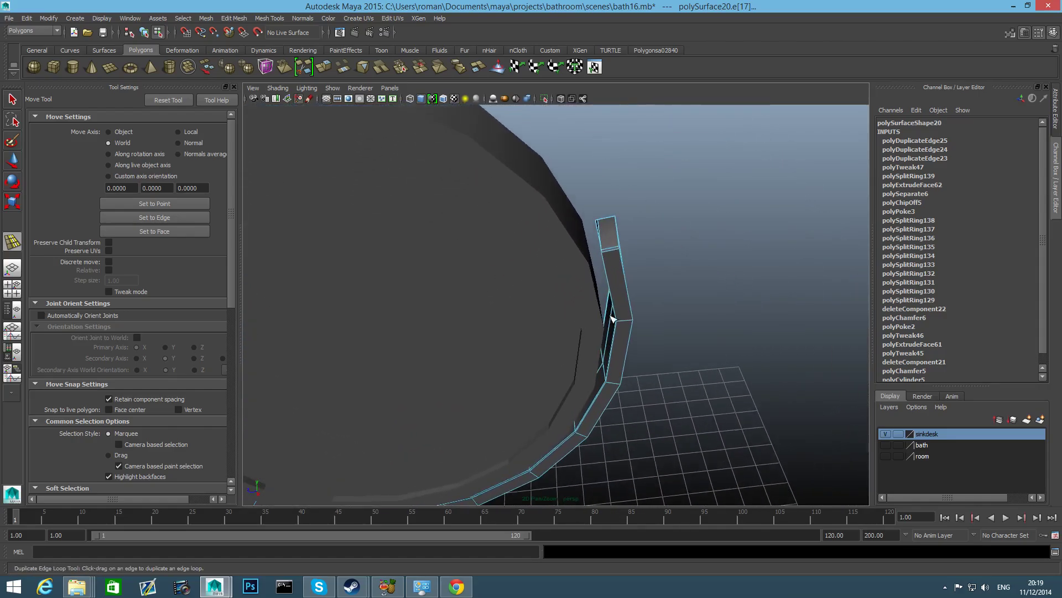
{"action": "key", "text": "F8"}
{"action": "left_click", "coordinate": [613, 271]}
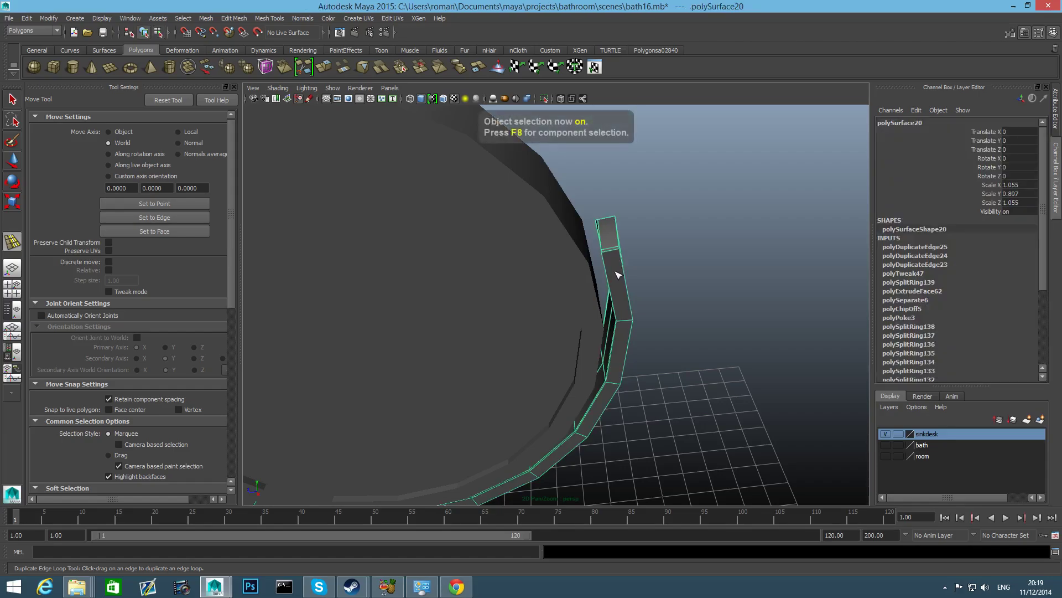
{"action": "right_click", "coordinate": [618, 270], "text": "shift"}
{"action": "left_click", "coordinate": [576, 283]}
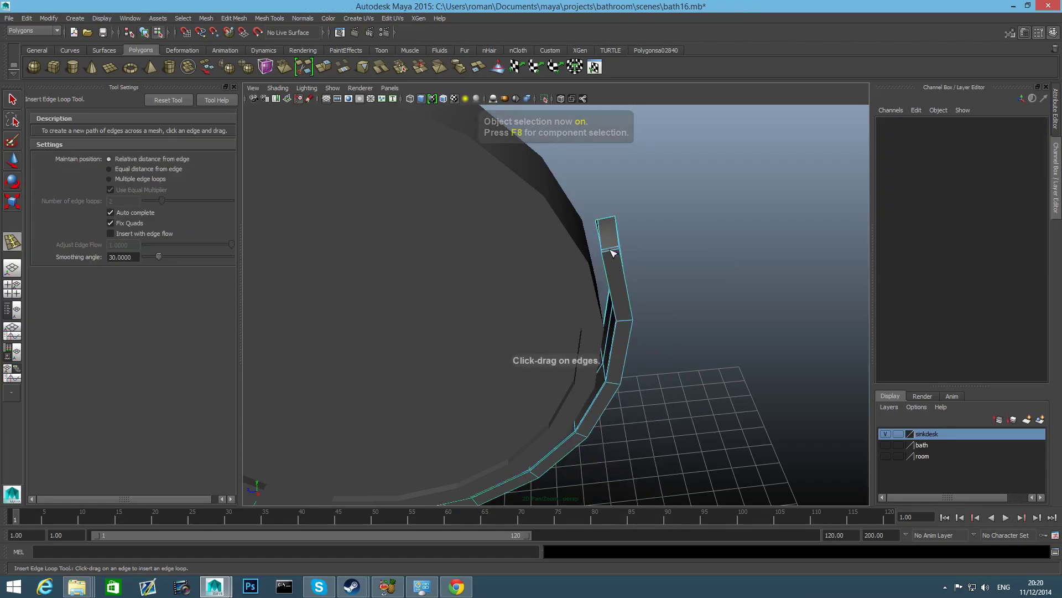
{"action": "left_click", "coordinate": [621, 253]}
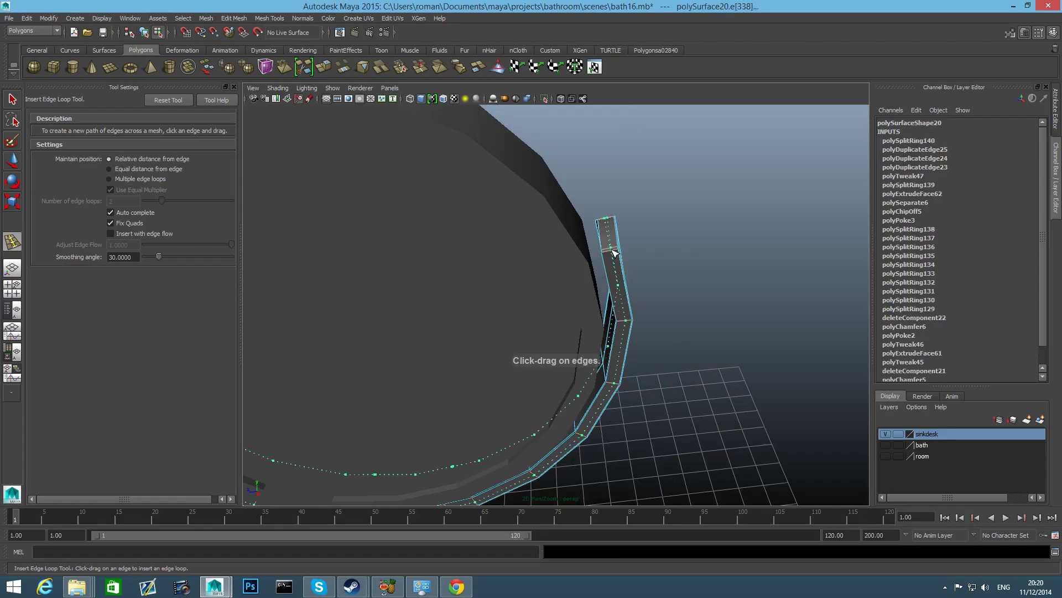
{"action": "left_click", "coordinate": [615, 270]}
Step: Show the rim strip and the round head in smooth preview and check them from several sides
{"action": "left_click_drag", "start_coordinate": [616, 273], "coordinate": [550, 254], "text": "alt"}
{"action": "key", "text": "3"}
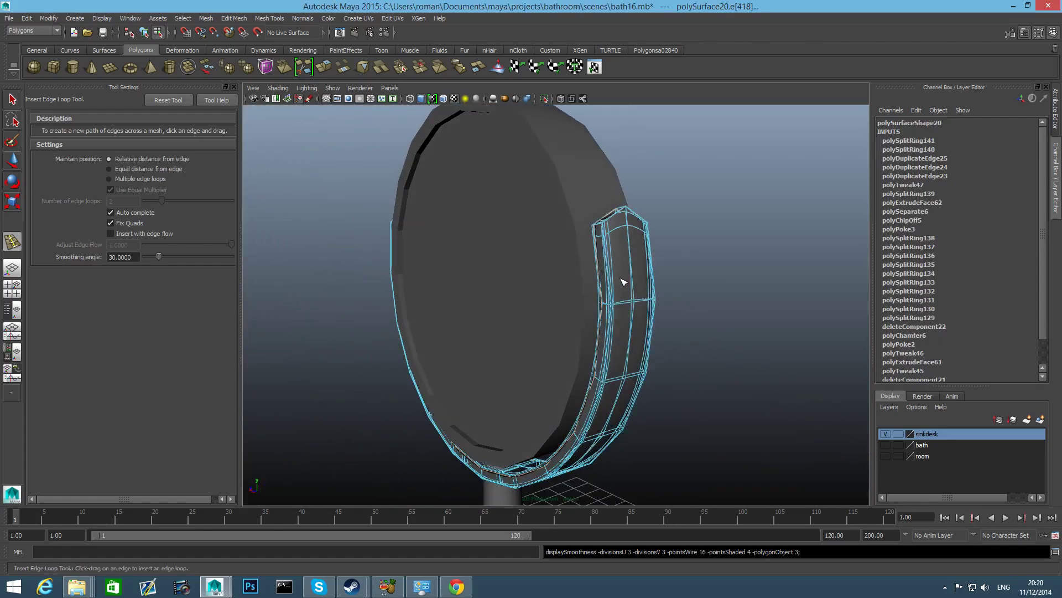
{"action": "key", "text": "F8"}
{"action": "left_click_drag", "start_coordinate": [664, 284], "coordinate": [566, 355], "text": "alt"}
{"action": "right_click_drag", "start_coordinate": [567, 356], "coordinate": [515, 296], "text": "alt"}
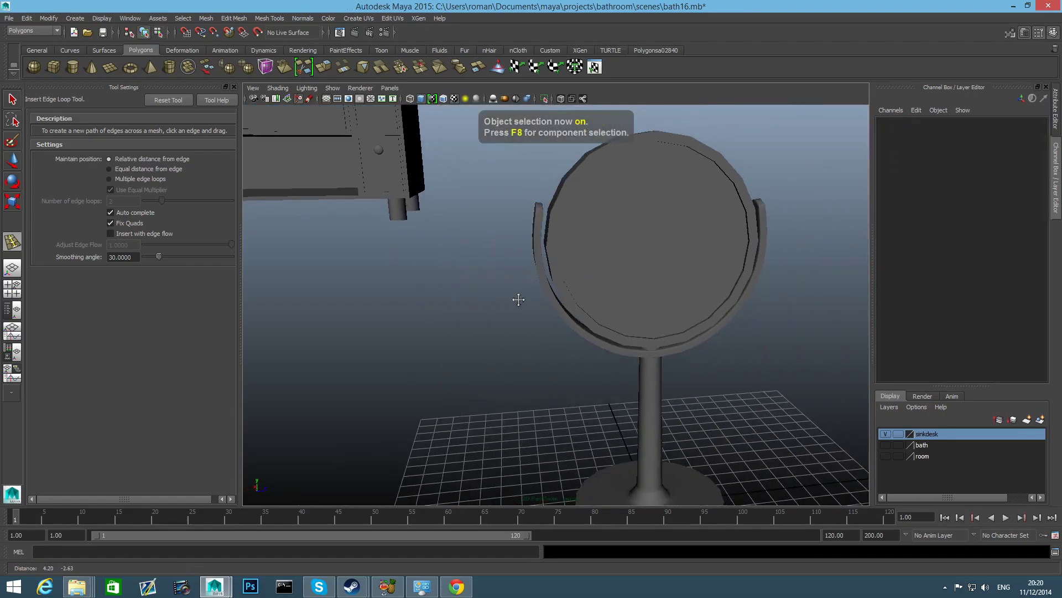
{"action": "left_click", "coordinate": [576, 261]}
{"action": "left_click", "coordinate": [521, 285]}
{"action": "left_click_drag", "start_coordinate": [520, 285], "coordinate": [522, 311], "text": "alt"}
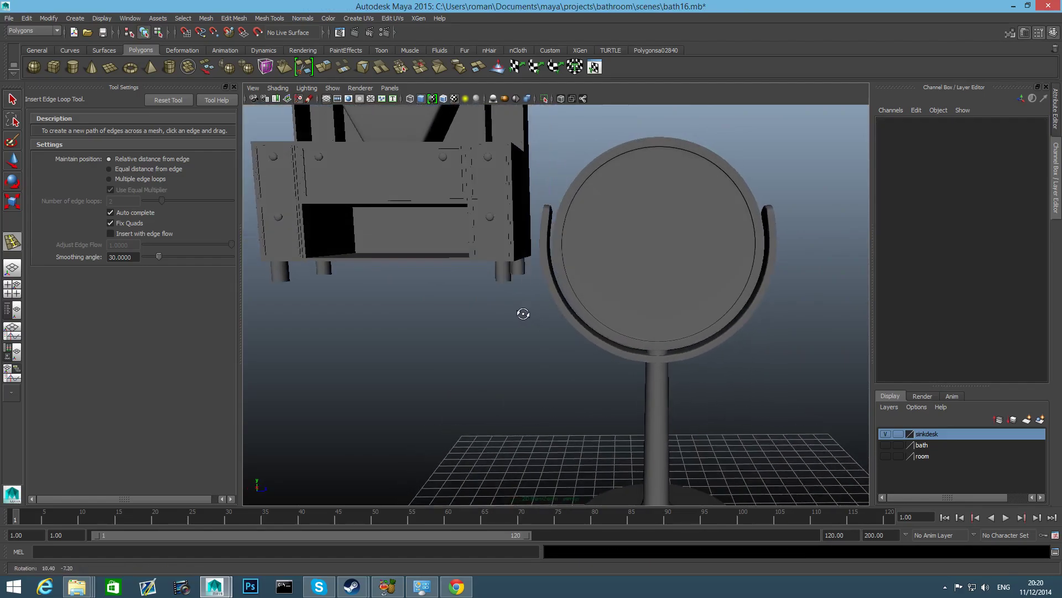
{"action": "left_click_drag", "start_coordinate": [574, 332], "coordinate": [551, 270], "text": "alt"}
{"action": "right_click_drag", "start_coordinate": [551, 270], "coordinate": [564, 331], "text": "alt"}
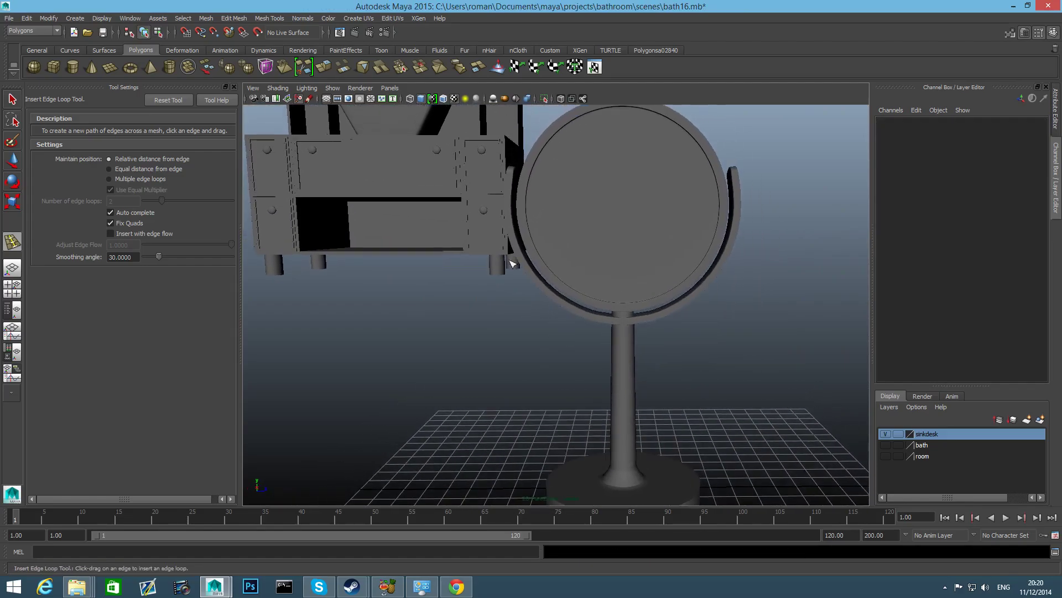
Step: Raise the round head clear of the stem to Translate X 0.616 and lift the bracket to Translate X 0.218
{"action": "key", "text": "w"}
{"action": "left_click", "coordinate": [623, 206]}
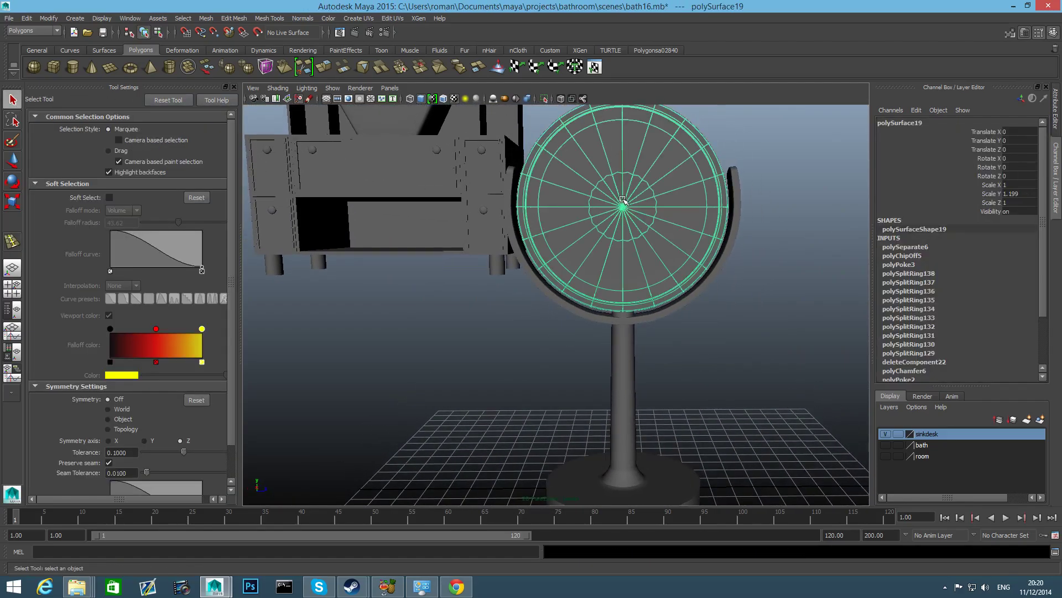
{"action": "left_click_drag", "start_coordinate": [623, 162], "coordinate": [623, 94]}
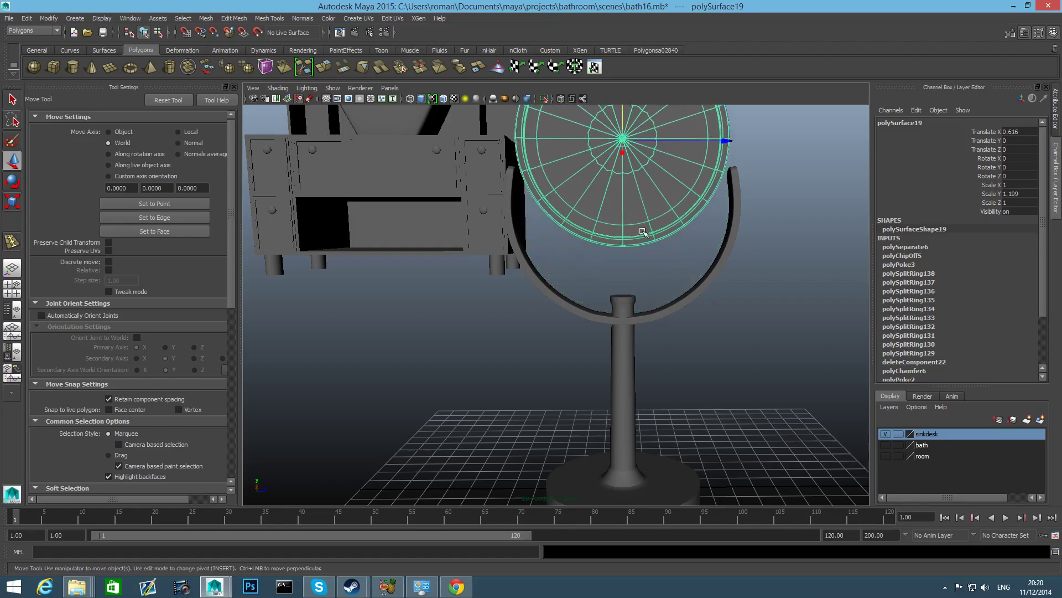
{"action": "left_click", "coordinate": [632, 315]}
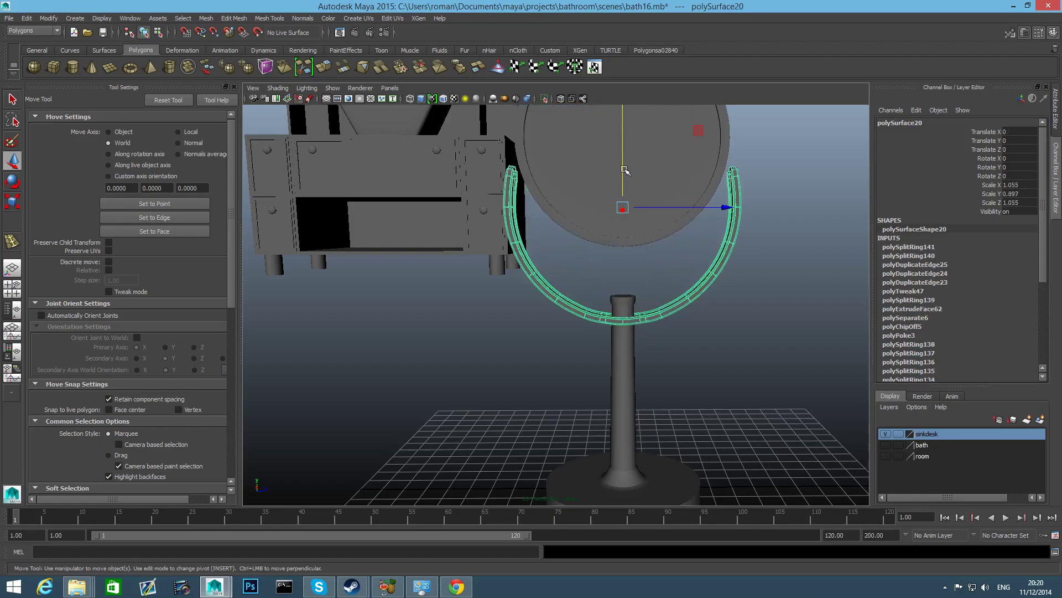
{"action": "left_click_drag", "start_coordinate": [624, 170], "coordinate": [622, 145]}
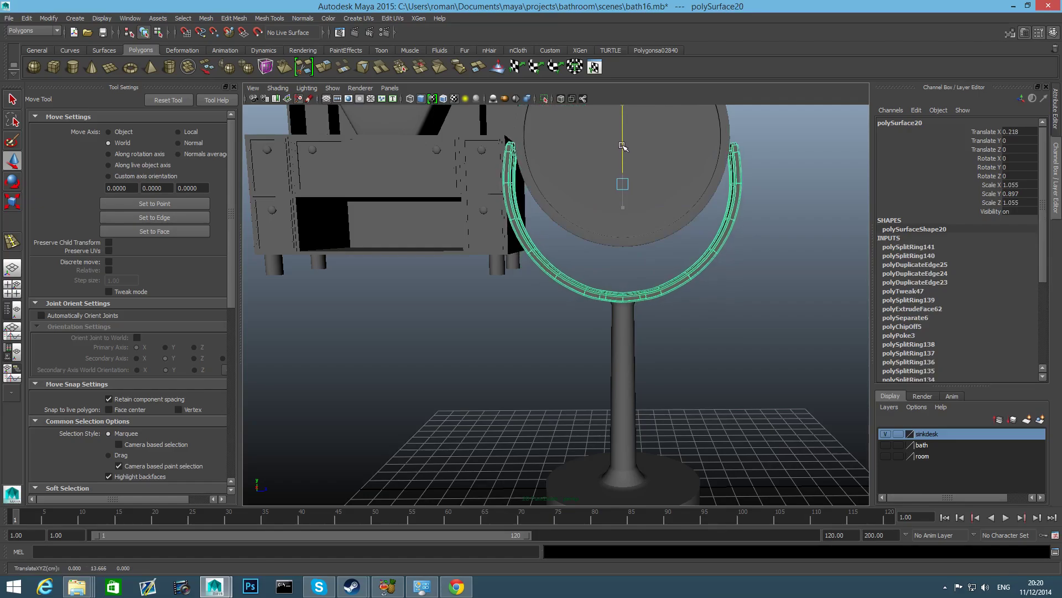
Step: Examine how the raised bracket meets the top of the stem from the front and the side
{"action": "left_click_drag", "start_coordinate": [631, 259], "coordinate": [767, 318], "text": "alt"}
{"action": "left_click", "coordinate": [628, 333]}
{"action": "right_click_drag", "start_coordinate": [576, 360], "coordinate": [892, 392], "text": "alt"}
{"action": "right_click_drag", "start_coordinate": [799, 380], "coordinate": [758, 393], "text": "alt"}
{"action": "left_click_drag", "start_coordinate": [758, 393], "coordinate": [634, 393], "text": "alt"}
{"action": "left_click", "coordinate": [655, 306]}
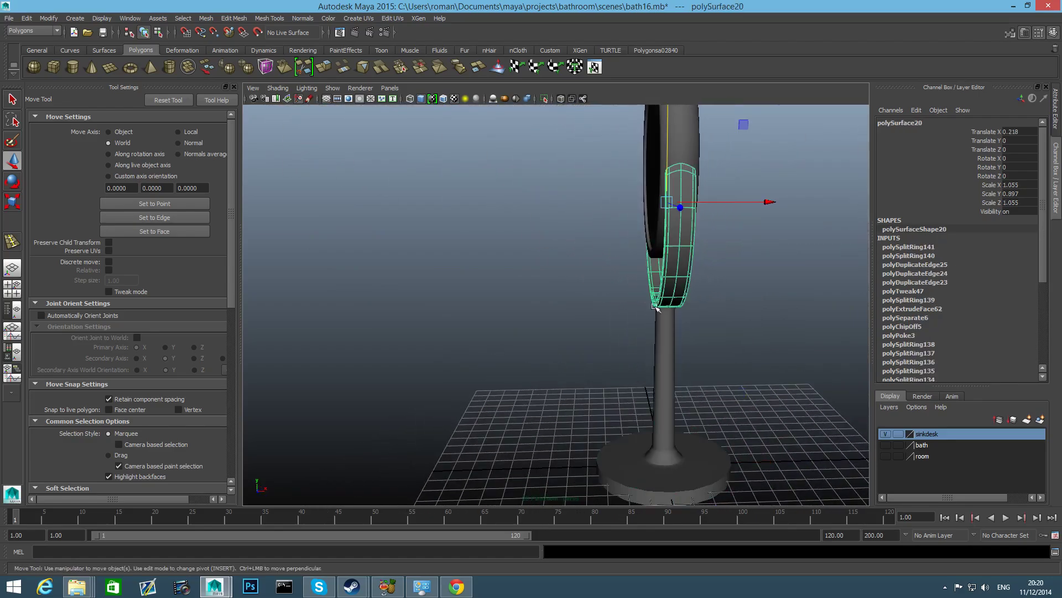
{"action": "left_click", "coordinate": [662, 345]}
{"action": "left_click_drag", "start_coordinate": [659, 419], "coordinate": [788, 409], "text": "alt"}
{"action": "right_click_drag", "start_coordinate": [612, 361], "coordinate": [769, 407], "text": "alt"}
{"action": "left_click_drag", "start_coordinate": [601, 326], "coordinate": [655, 271], "text": "alt"}
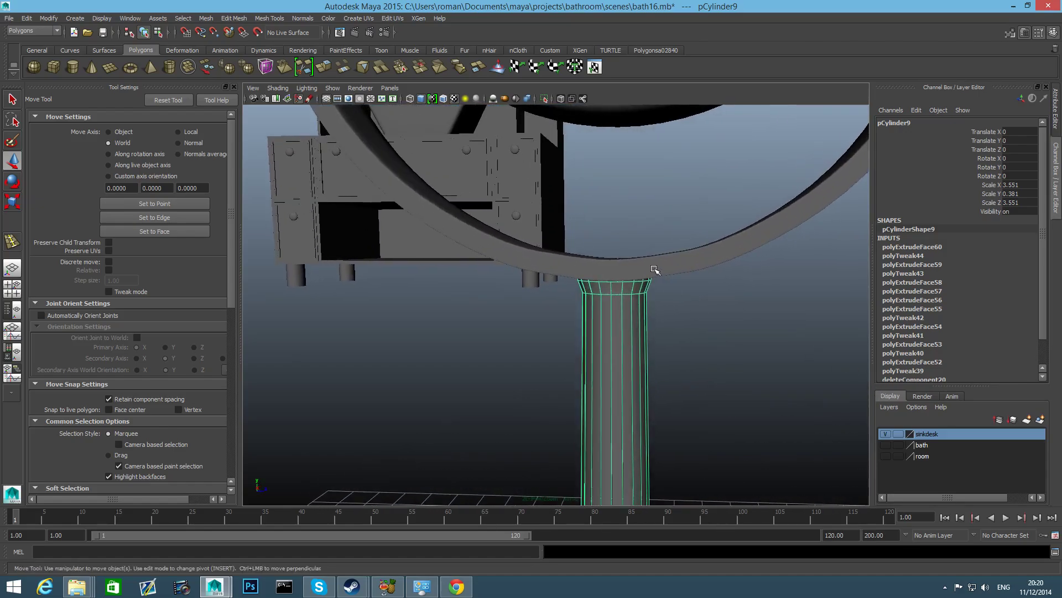
Step: Raise the curved bracket slightly more, to Translate X 0.246, so it rests on top of the stem
{"action": "left_click", "coordinate": [633, 252]}
{"action": "left_click", "coordinate": [636, 263]}
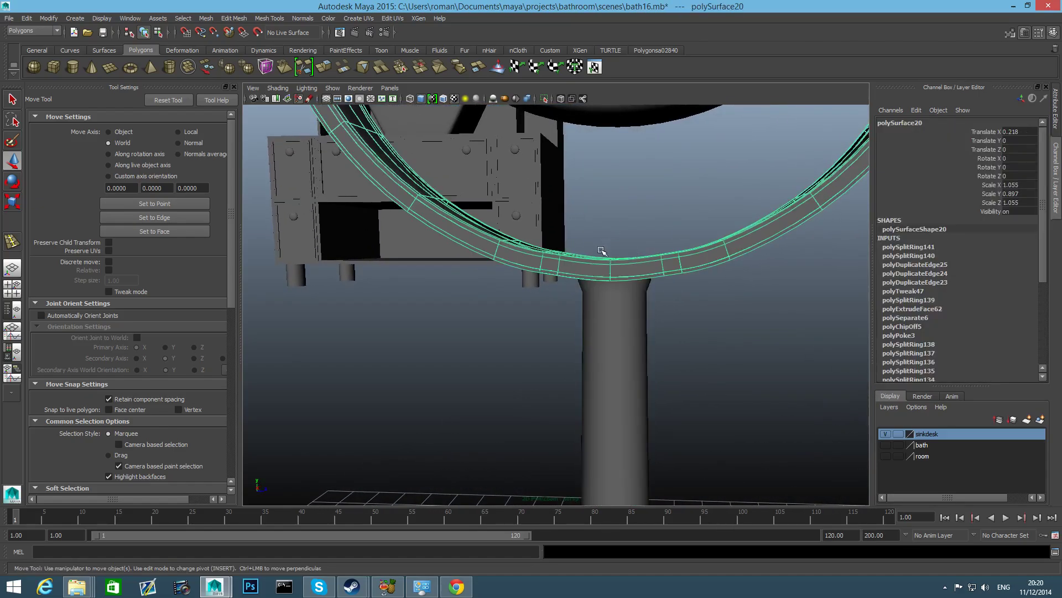
{"action": "left_click_drag", "start_coordinate": [601, 250], "coordinate": [723, 275], "text": "alt"}
{"action": "right_click_drag", "start_coordinate": [581, 302], "coordinate": [489, 323], "text": "alt"}
{"action": "middle_click_drag", "start_coordinate": [489, 323], "coordinate": [536, 234], "text": "alt"}
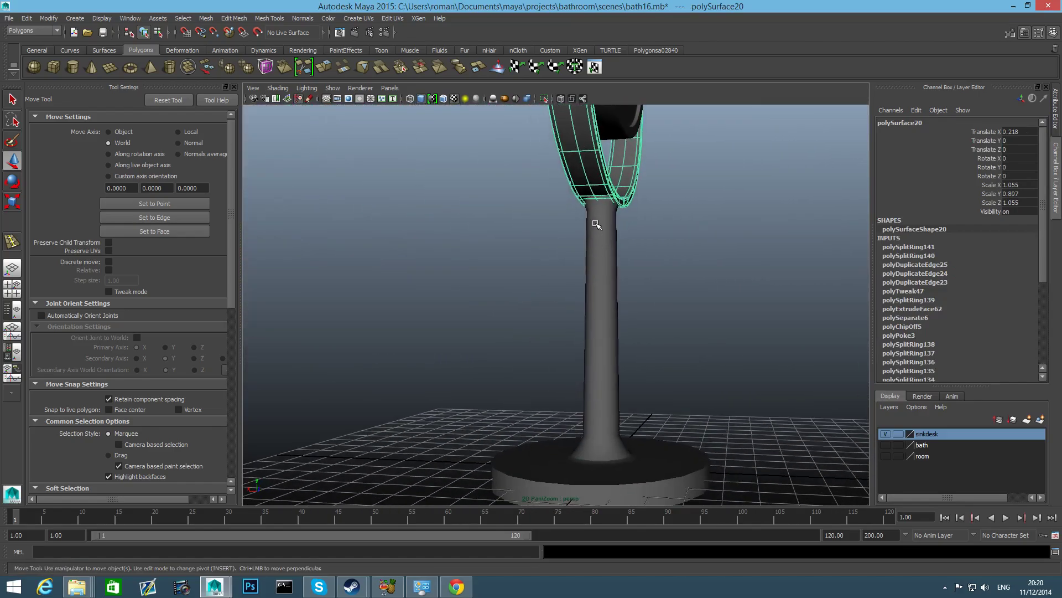
{"action": "middle_click_drag", "start_coordinate": [628, 221], "coordinate": [609, 316], "text": "alt"}
{"action": "right_click_drag", "start_coordinate": [610, 316], "coordinate": [569, 301], "text": "alt"}
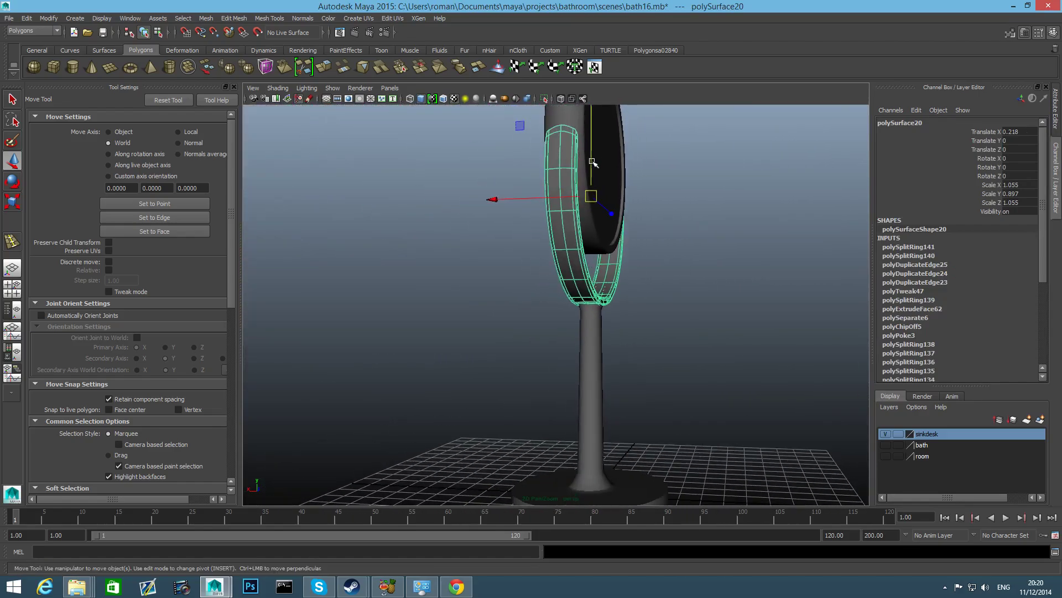
{"action": "left_click_drag", "start_coordinate": [592, 161], "coordinate": [599, 367]}
{"action": "scroll", "coordinate": [693, 380], "scroll_direction": "up", "scroll_amount": 6}
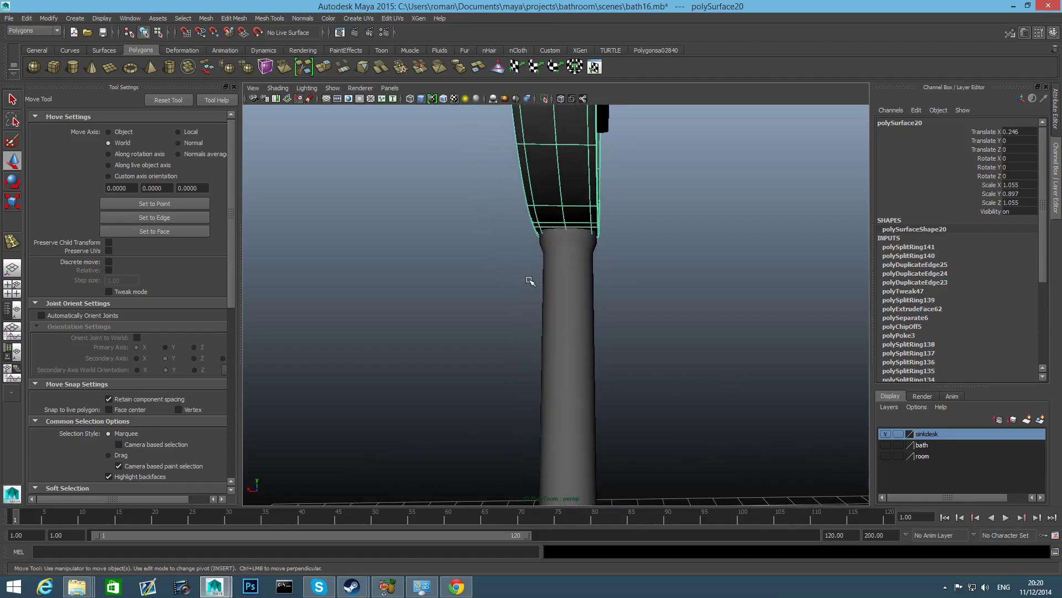
{"action": "left_click_drag", "start_coordinate": [578, 324], "coordinate": [455, 348], "text": "alt"}
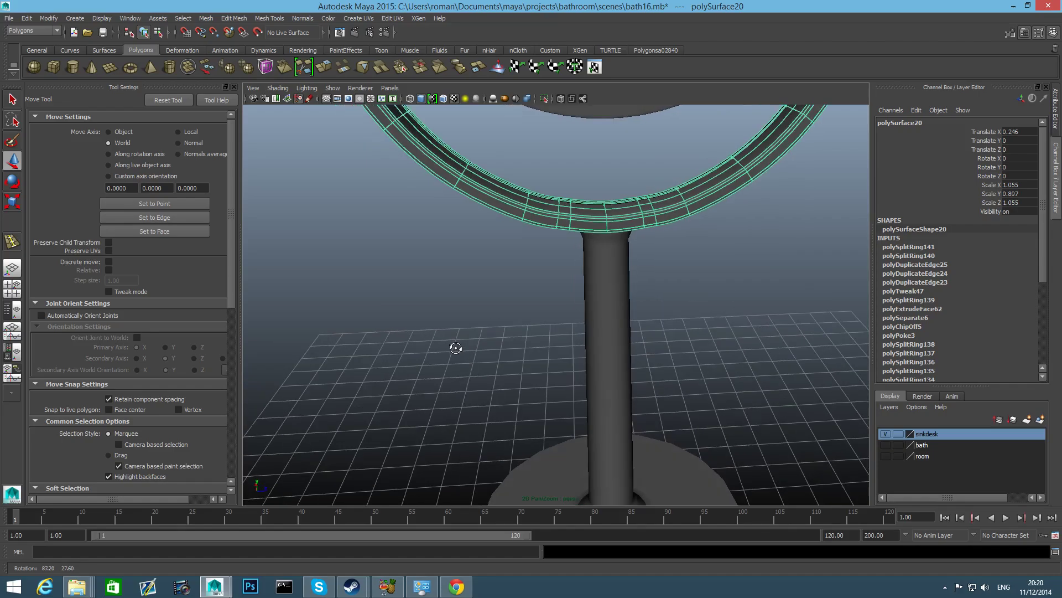
Step: Create a polygon cylinder at the grid centre and scale it to a flat disc, 3.568 in X and Z and 0.416 in Y
{"action": "right_click_drag", "start_coordinate": [456, 349], "coordinate": [365, 398], "text": "alt"}
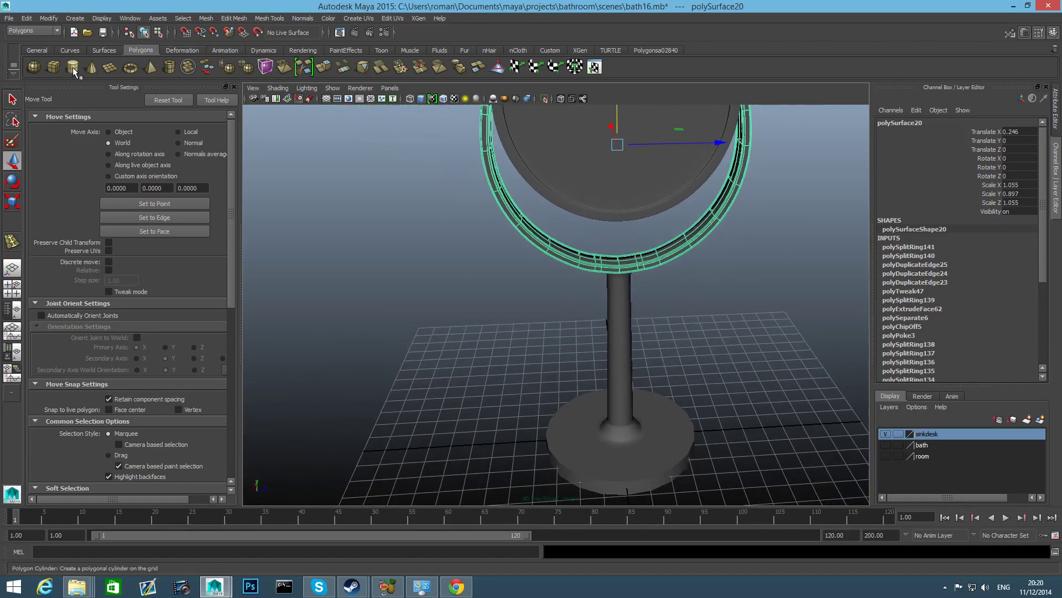
{"action": "left_click", "coordinate": [621, 433]}
{"action": "key", "text": "r"}
{"action": "left_click_drag", "start_coordinate": [620, 435], "coordinate": [711, 451]}
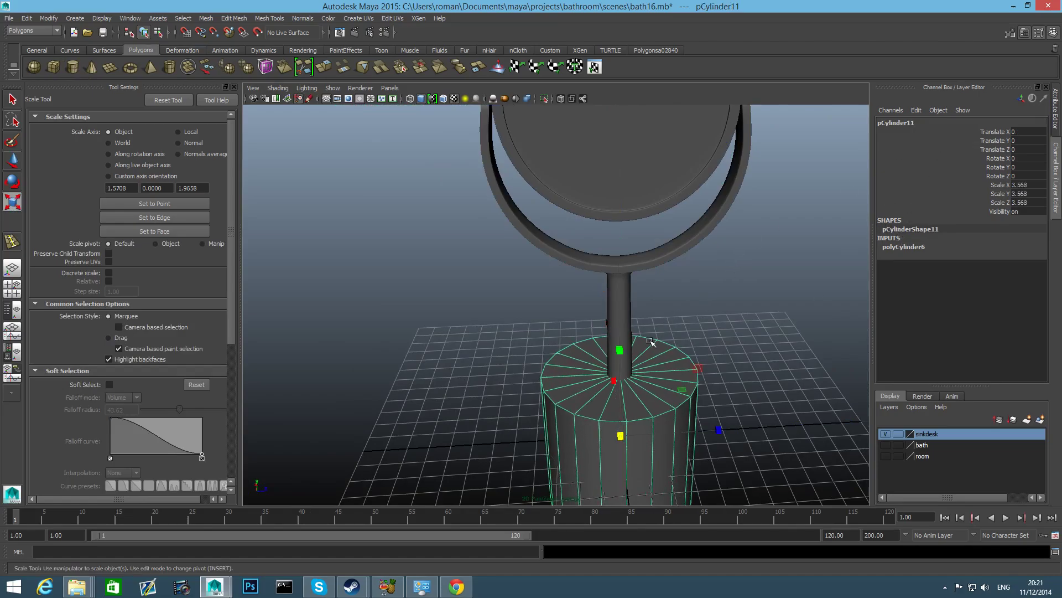
{"action": "left_click_drag", "start_coordinate": [650, 341], "coordinate": [613, 359], "text": "alt"}
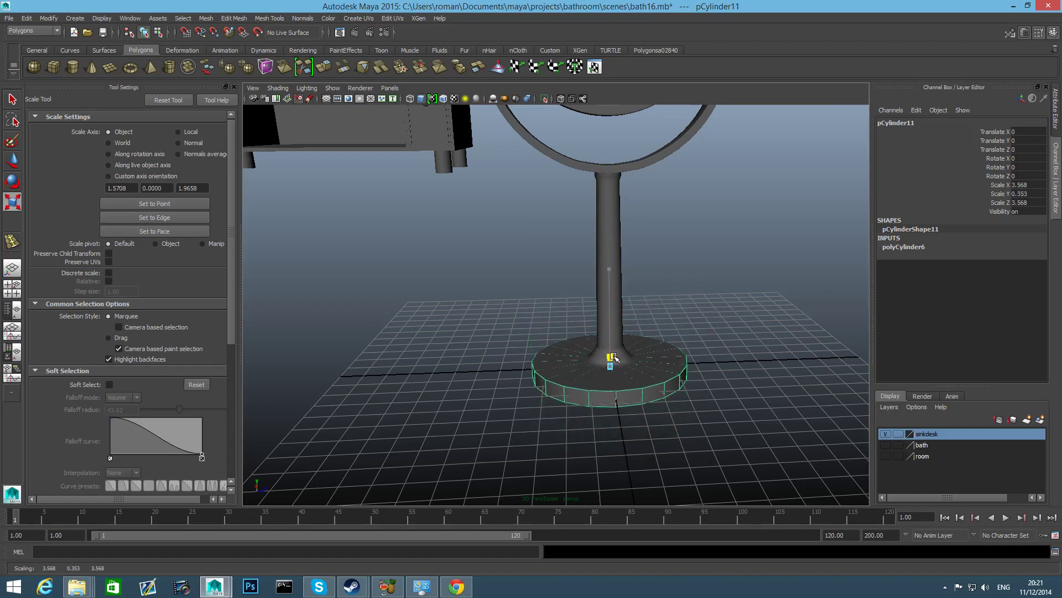
{"action": "left_click_drag", "start_coordinate": [613, 357], "coordinate": [613, 356]}
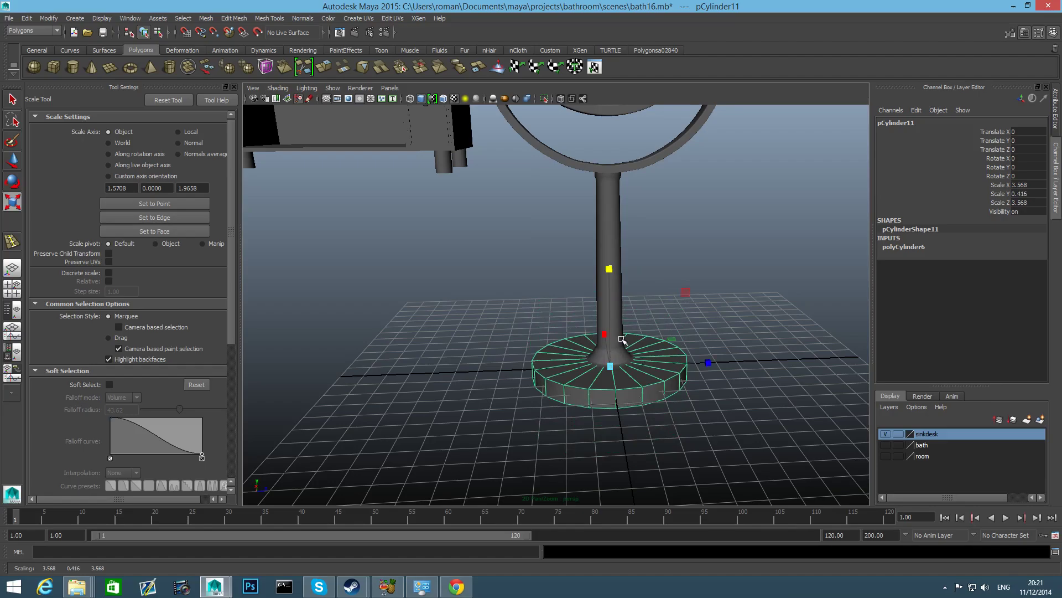
Step: Set the new cylinder's Subdivisions Axis to 8
{"action": "left_click", "coordinate": [1025, 32]}
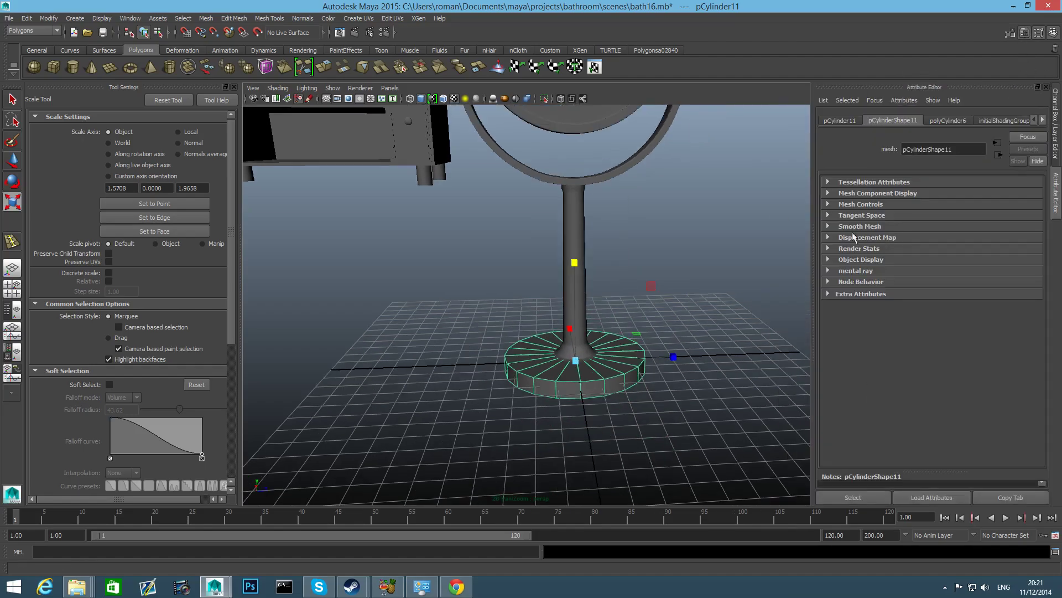
{"action": "left_click", "coordinate": [947, 120]}
{"action": "left_click_drag", "start_coordinate": [981, 227], "coordinate": [956, 227]}
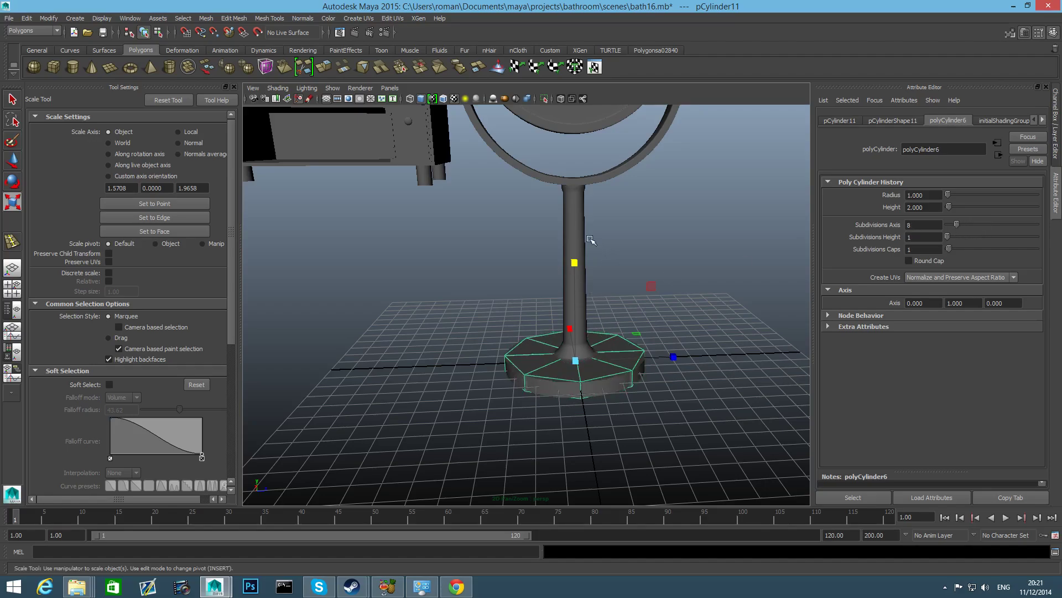
Step: Delete the old 20-sided stem and base mesh, keeping the new eight-sided disc selected
{"action": "left_click", "coordinate": [576, 228]}
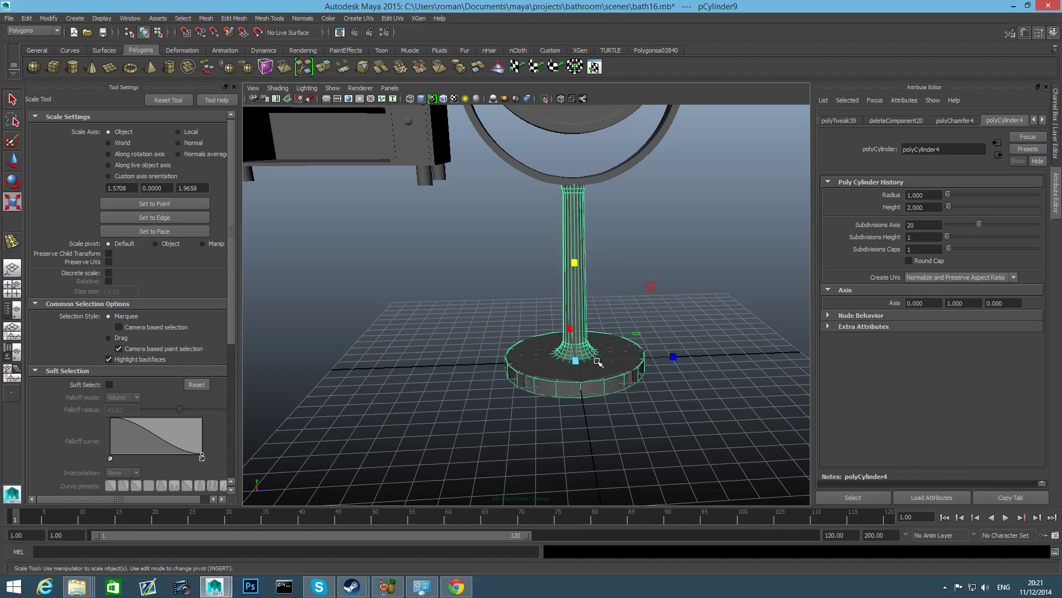
{"action": "left_click", "coordinate": [597, 361]}
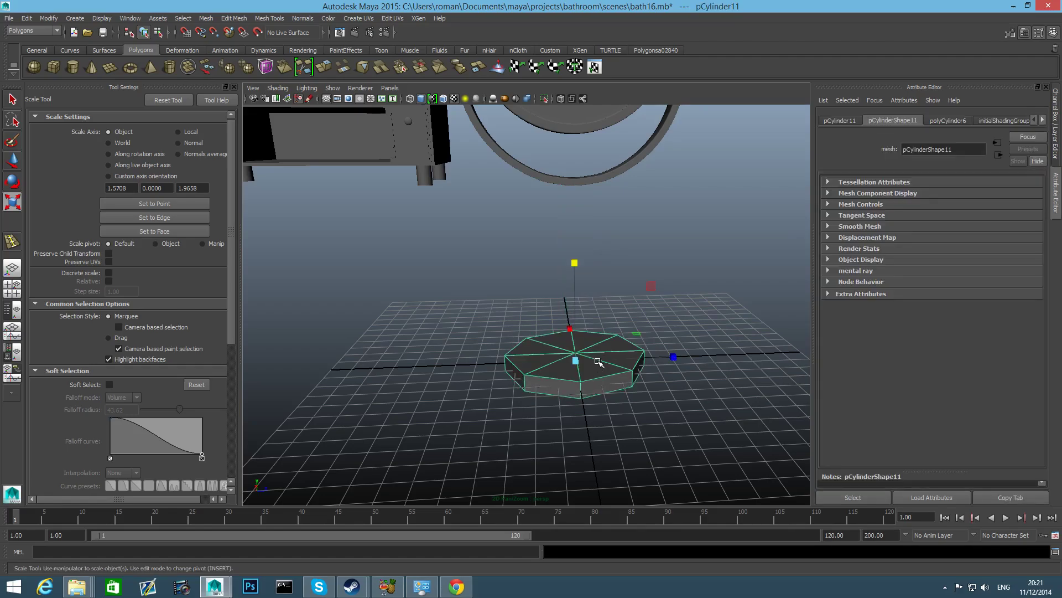
Step: Chamfer the disc's top centre vertex into a single octagonal face and scale that face outward almost to the rim
{"action": "right_click_drag", "start_coordinate": [596, 333], "coordinate": [581, 376]}
{"action": "left_click", "coordinate": [575, 352]}
{"action": "left_click", "coordinate": [577, 353]}
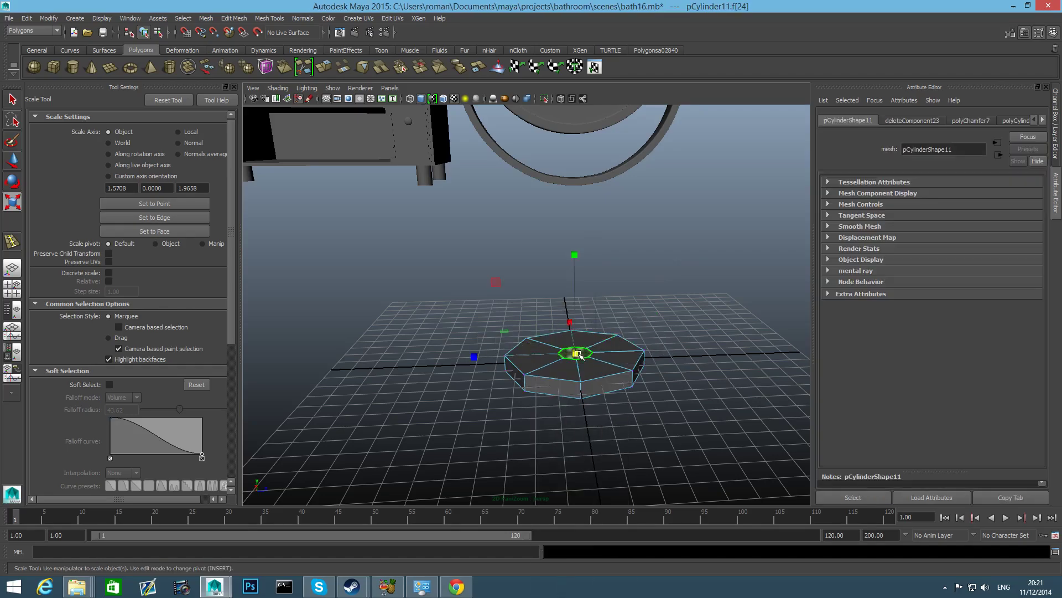
{"action": "left_click_drag", "start_coordinate": [580, 354], "coordinate": [647, 374]}
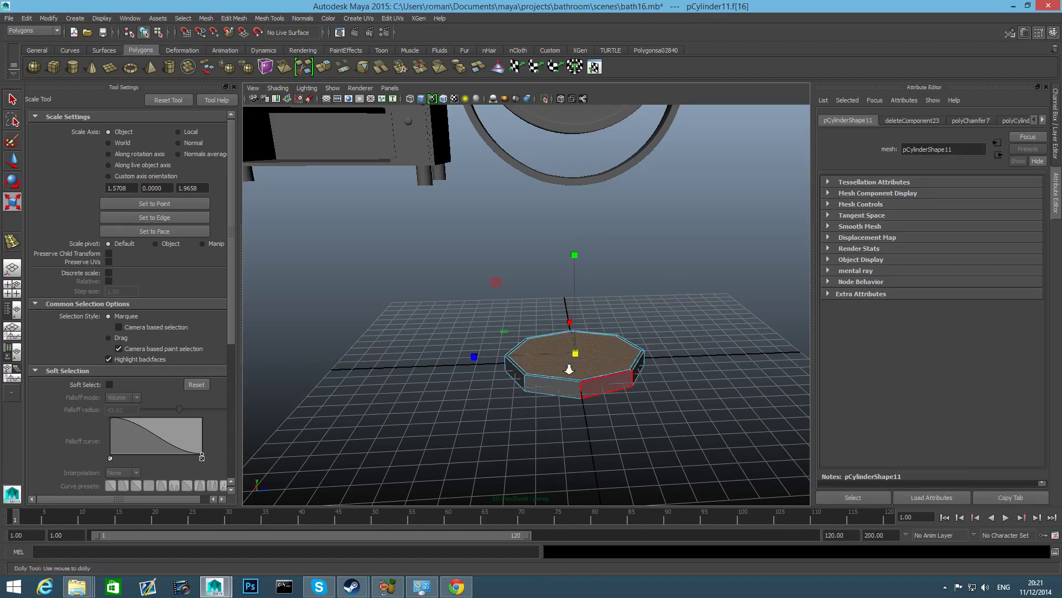
Step: Extrude the disc's large top face and scale it inward to about half the disc's width
{"action": "right_click_drag", "start_coordinate": [569, 368], "coordinate": [625, 380], "text": "alt"}
{"action": "left_click", "coordinate": [326, 67]}
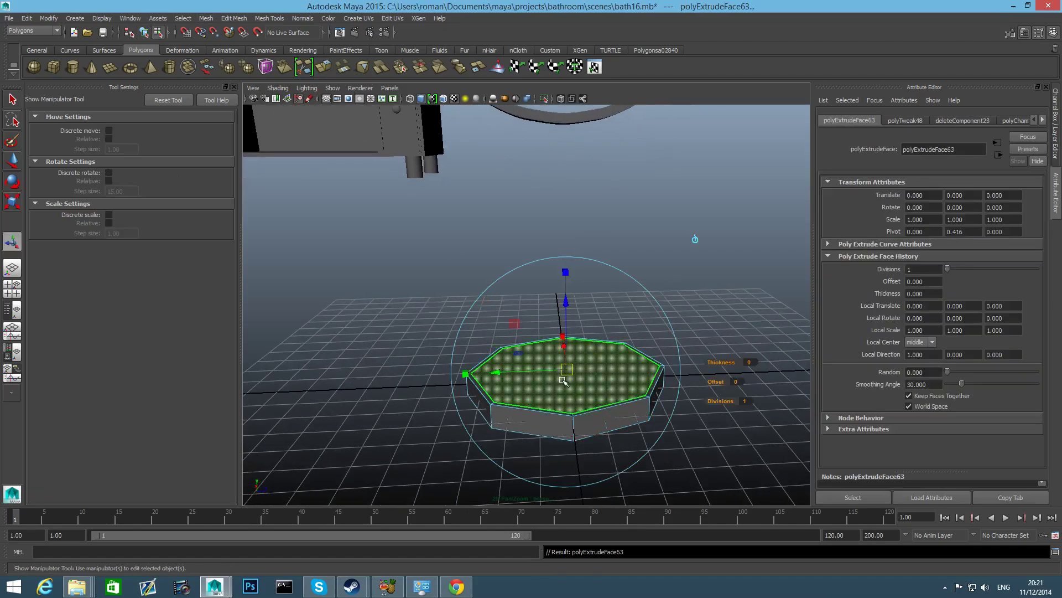
{"action": "key", "text": "r"}
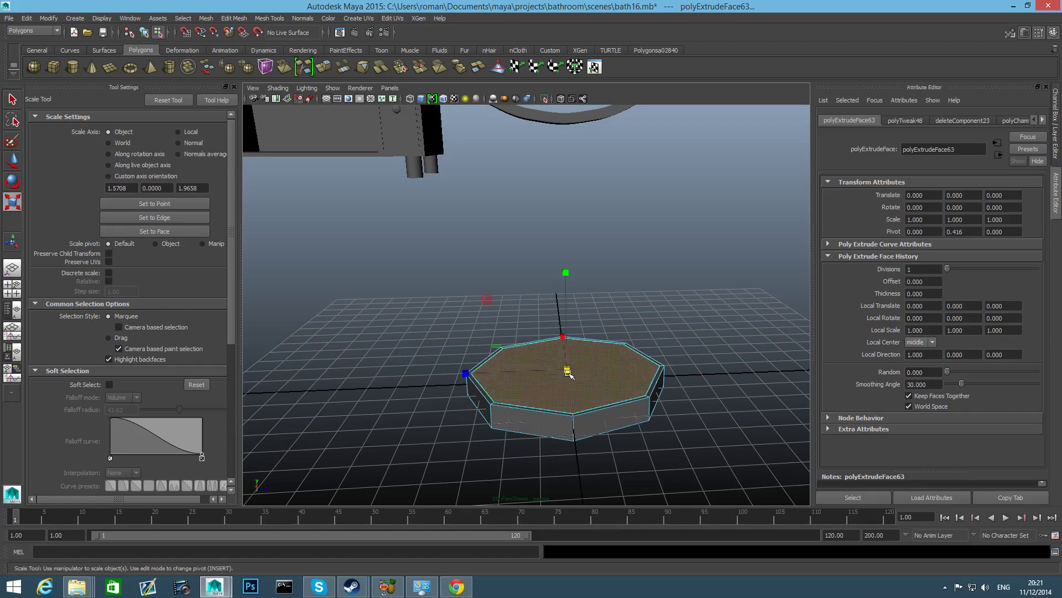
{"action": "left_click_drag", "start_coordinate": [567, 372], "coordinate": [517, 375]}
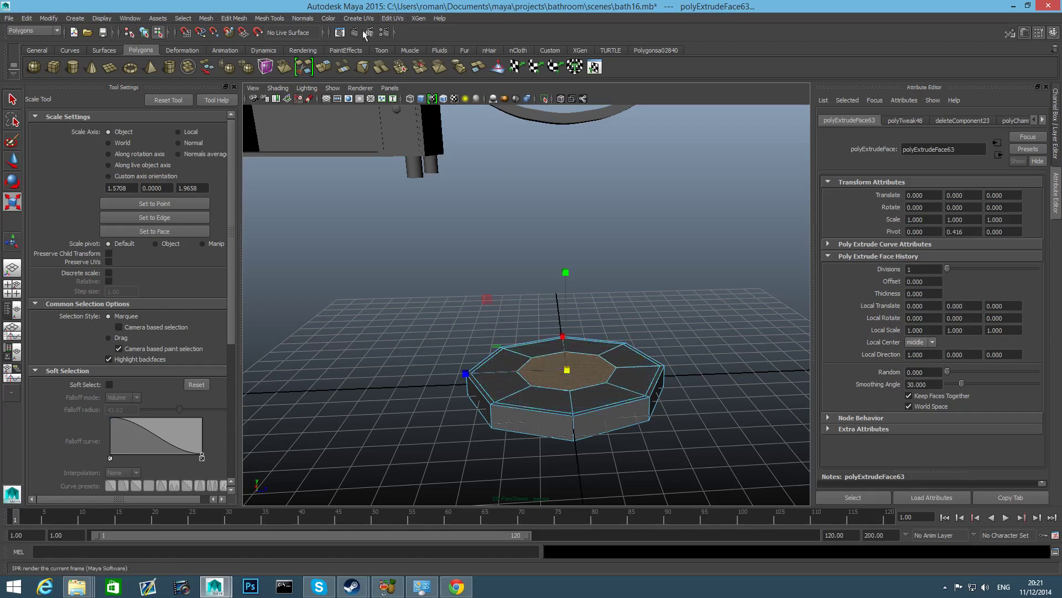
Step: Extrude the central face twice, narrowing it slightly each time and raising it to Y heights of 0.531 and 0.741
{"action": "key", "text": "ctrl+e"}
{"action": "key", "text": "r"}
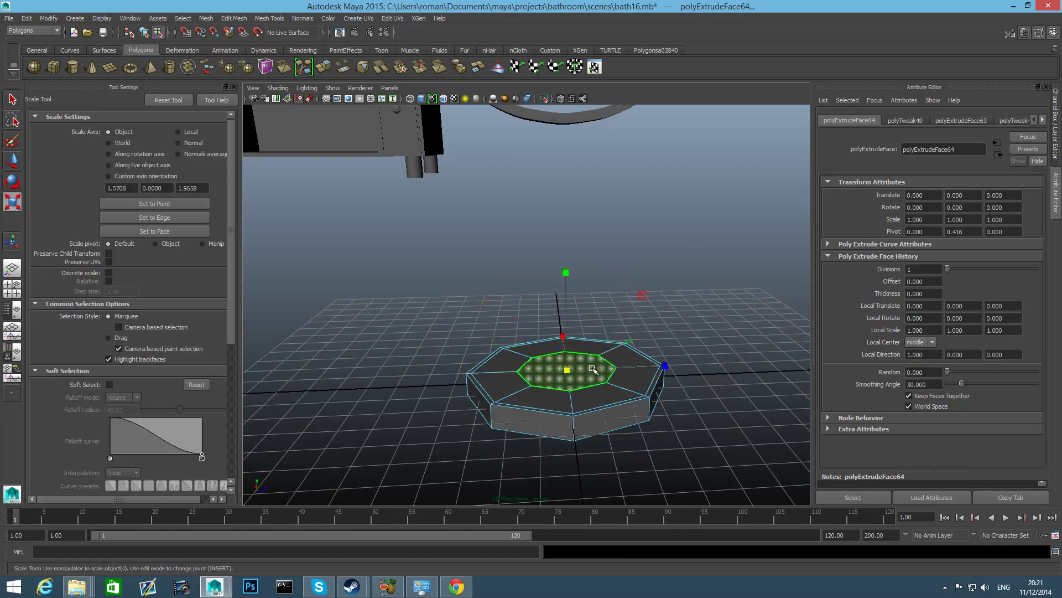
{"action": "key", "text": "w"}
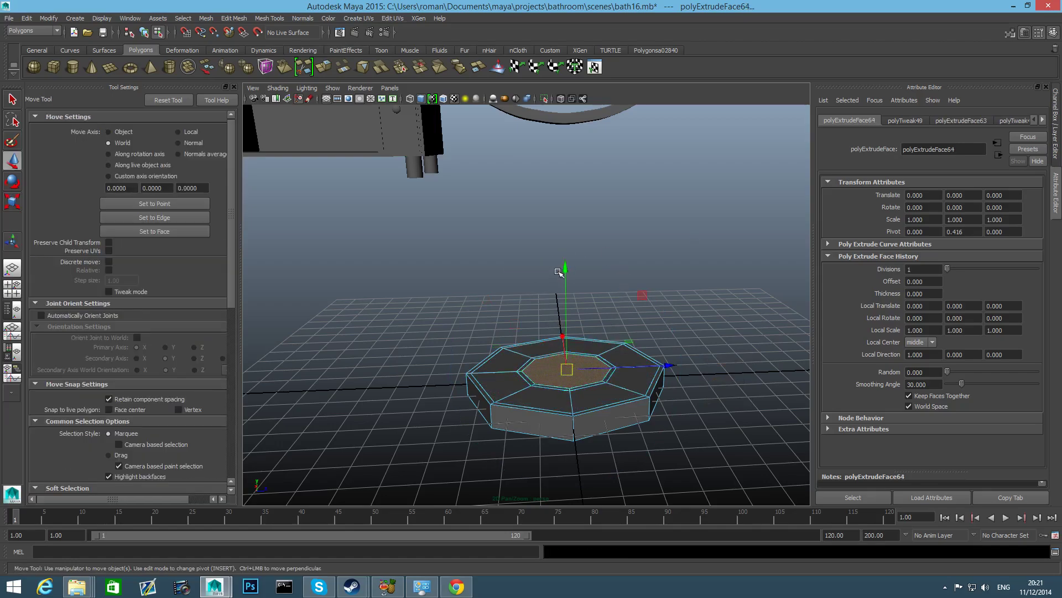
{"action": "left_click_drag", "start_coordinate": [565, 273], "coordinate": [564, 265]}
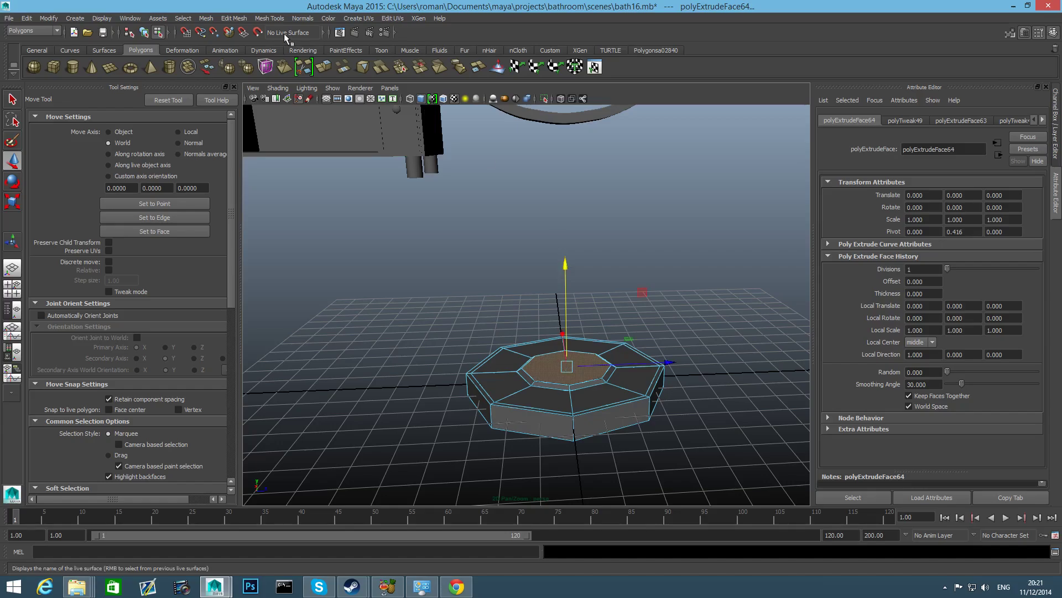
{"action": "left_click", "coordinate": [330, 72]}
{"action": "key", "text": "r"}
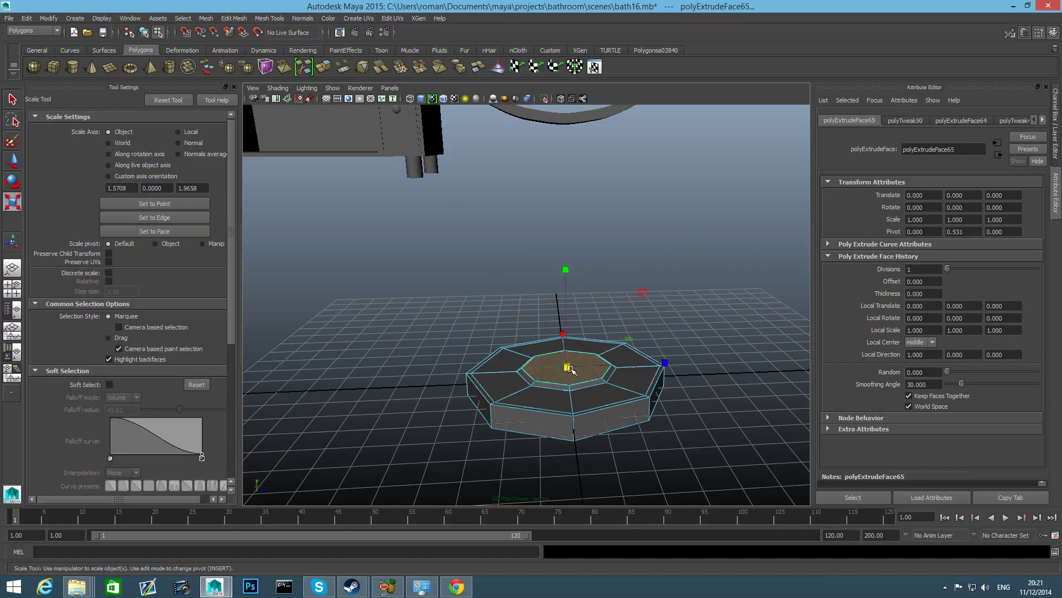
{"action": "left_click_drag", "start_coordinate": [569, 366], "coordinate": [564, 367]}
{"action": "key", "text": "w"}
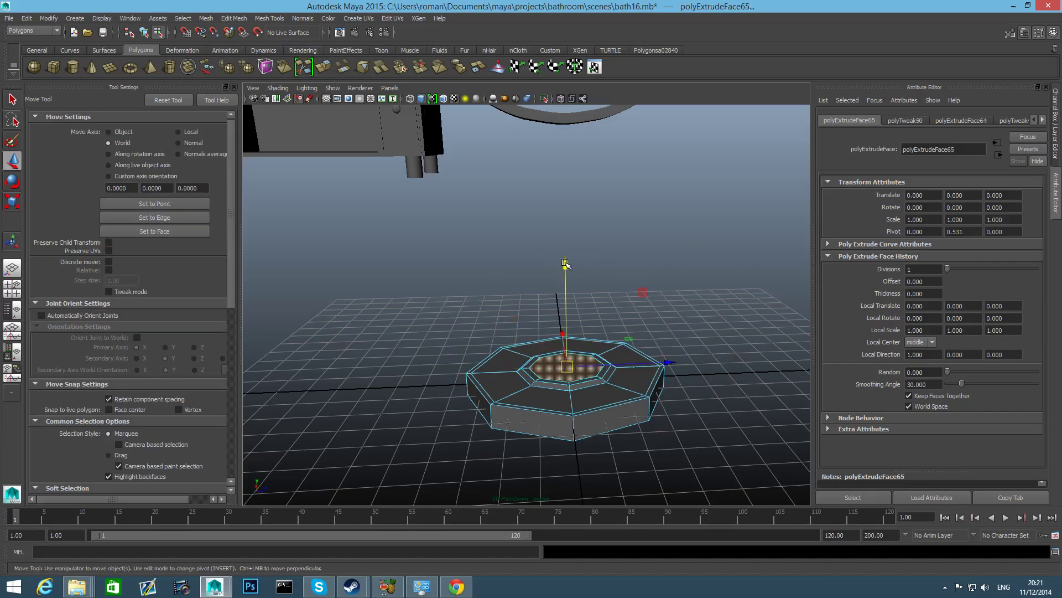
{"action": "left_click_drag", "start_coordinate": [566, 265], "coordinate": [567, 257]}
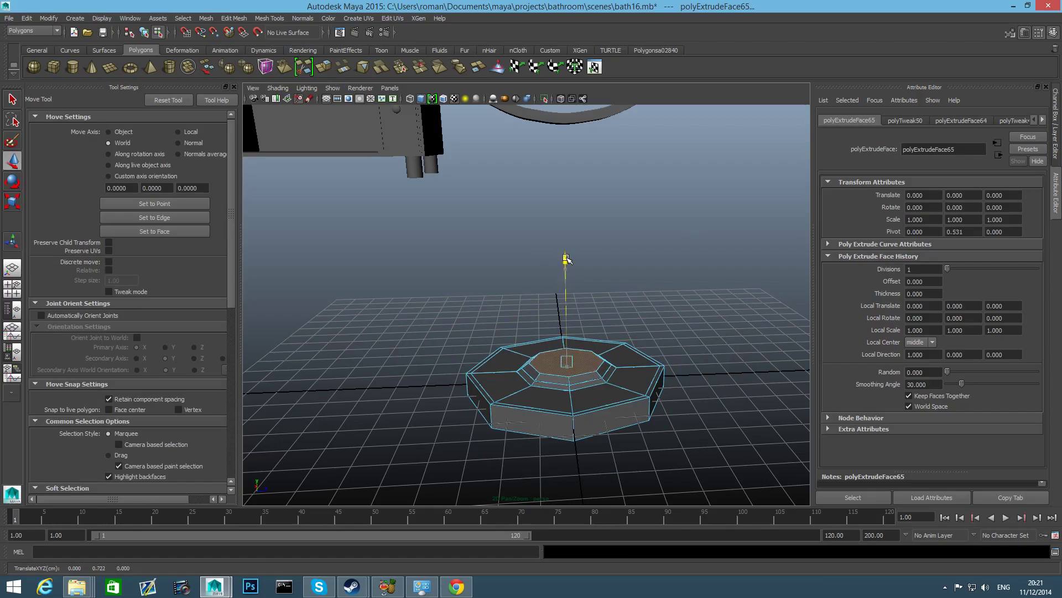
Step: Extrude the top face two more times, tapering each ring inward and raising it to Y heights of 0.948 and 1.176
{"action": "left_click", "coordinate": [324, 68]}
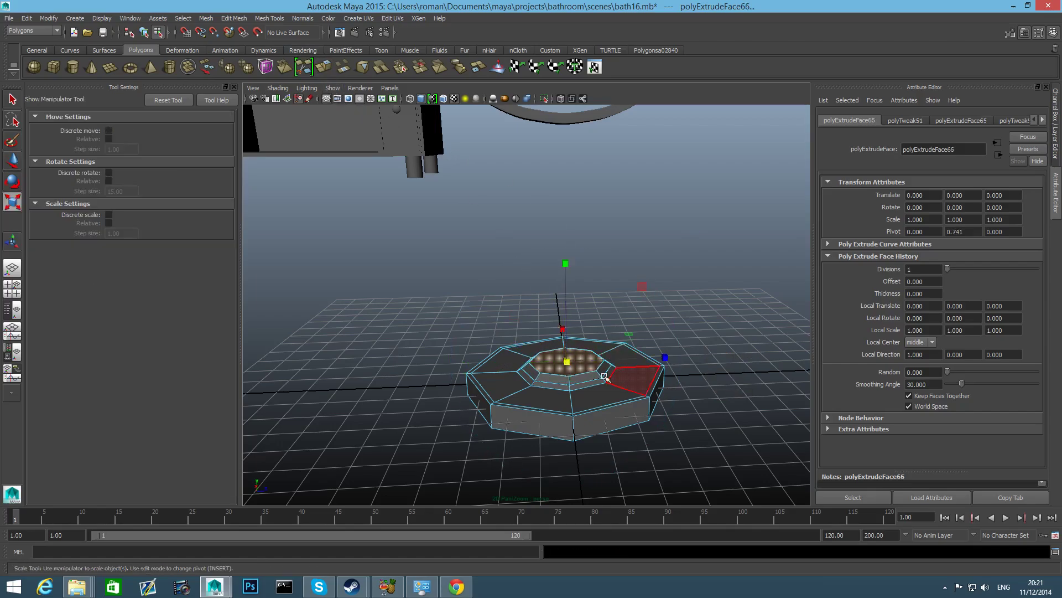
{"action": "key", "text": "r"}
{"action": "key", "text": "w"}
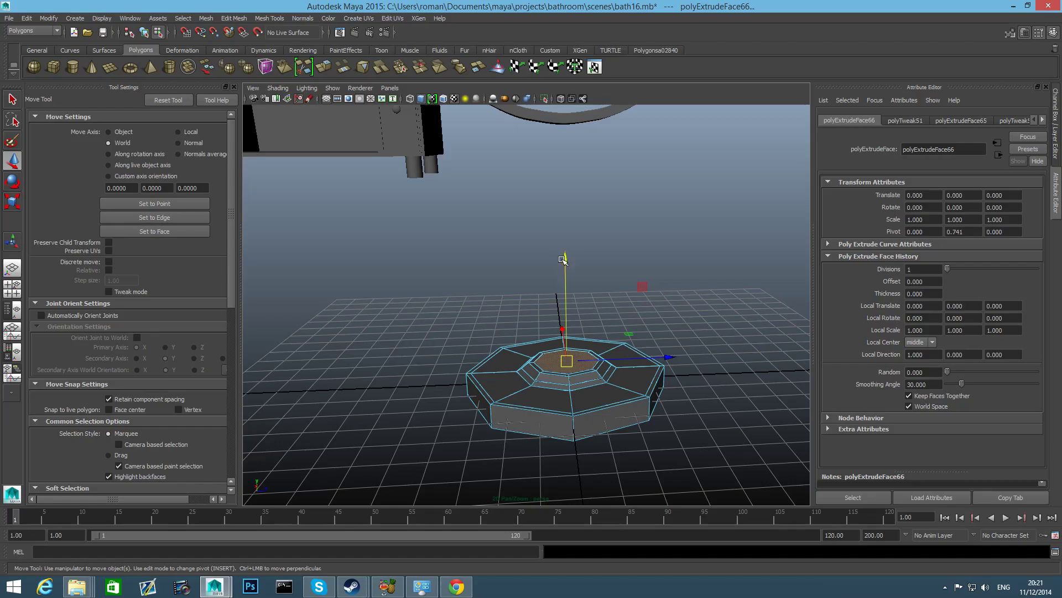
{"action": "left_click_drag", "start_coordinate": [564, 260], "coordinate": [563, 251]}
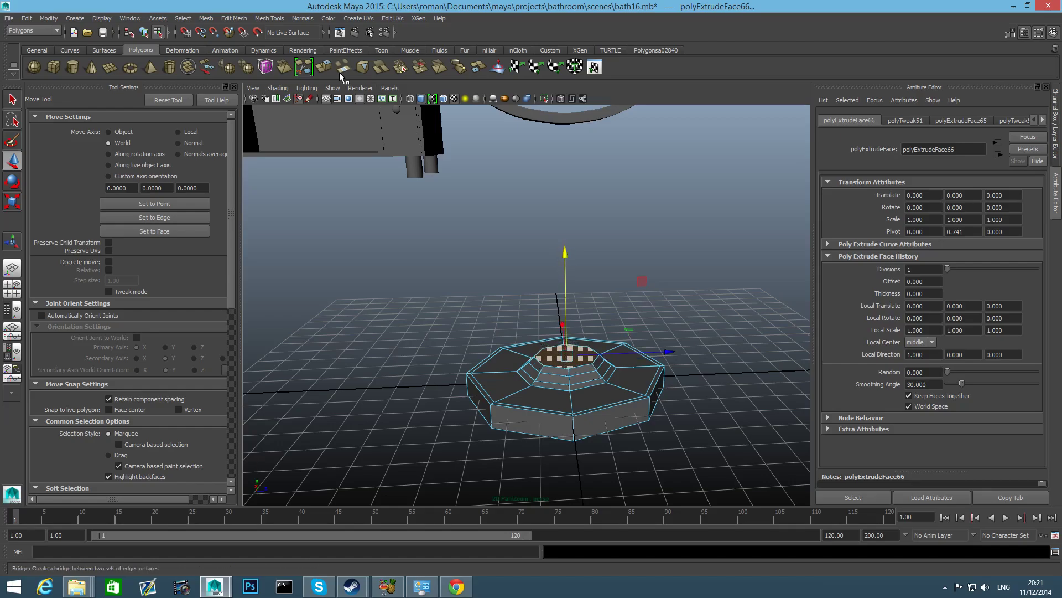
{"action": "left_click", "coordinate": [325, 68]}
{"action": "key", "text": "r"}
{"action": "left_click", "coordinate": [565, 259]}
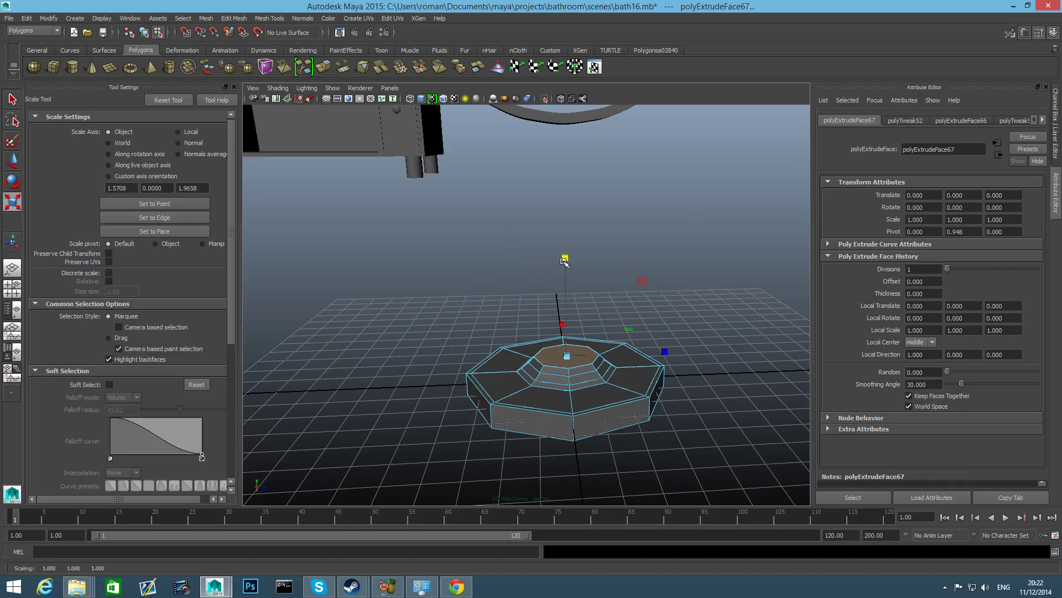
{"action": "key", "text": "w"}
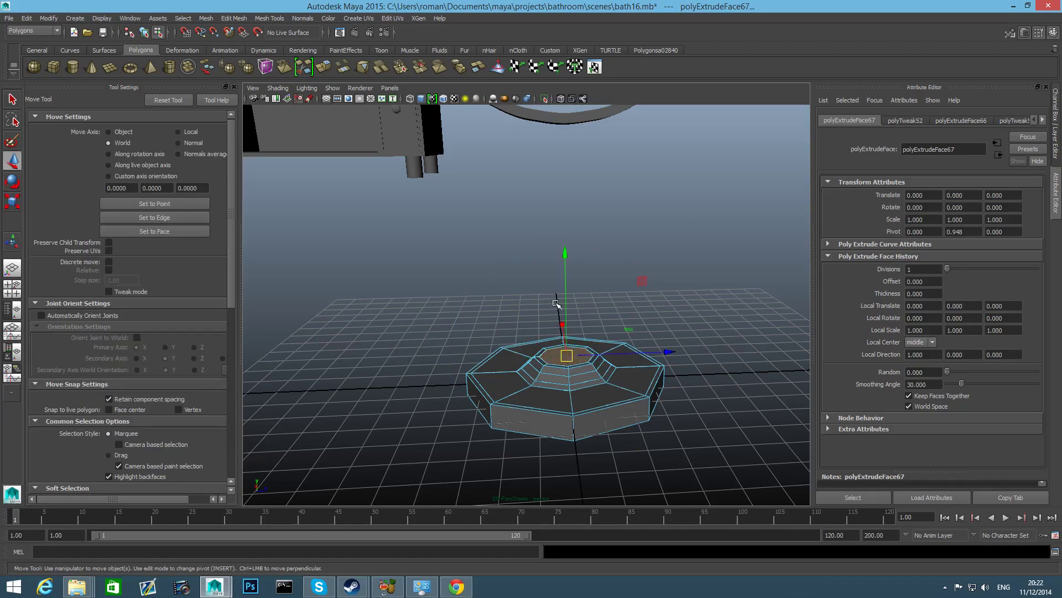
{"action": "left_click_drag", "start_coordinate": [565, 260], "coordinate": [560, 282]}
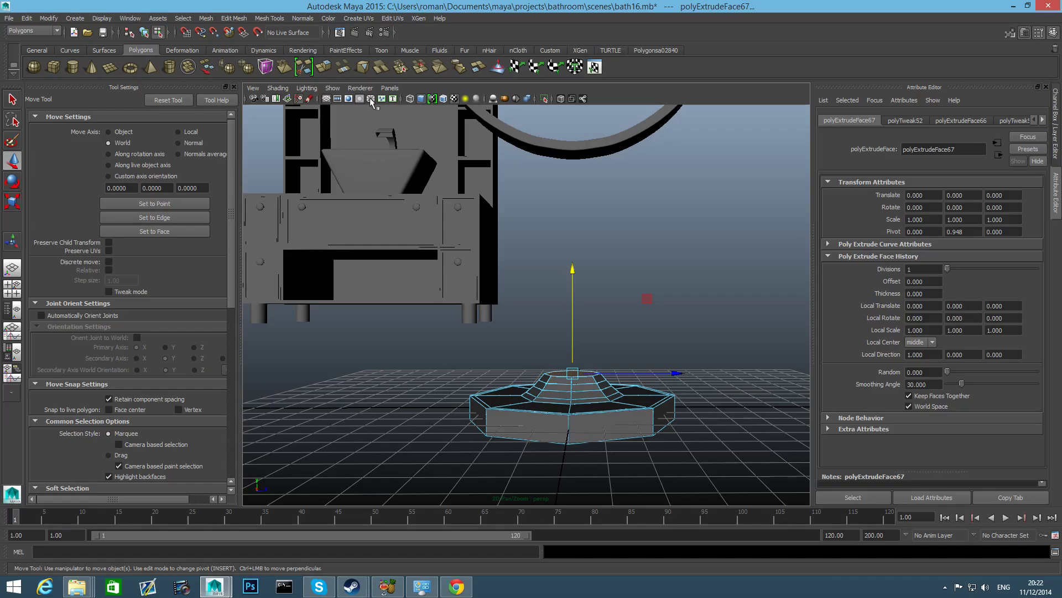
Step: Extrude the flare's top face again, narrow it slightly and raise it to a Y height of 1.407
{"action": "key", "text": "ctrl+e"}
{"action": "key", "text": "r"}
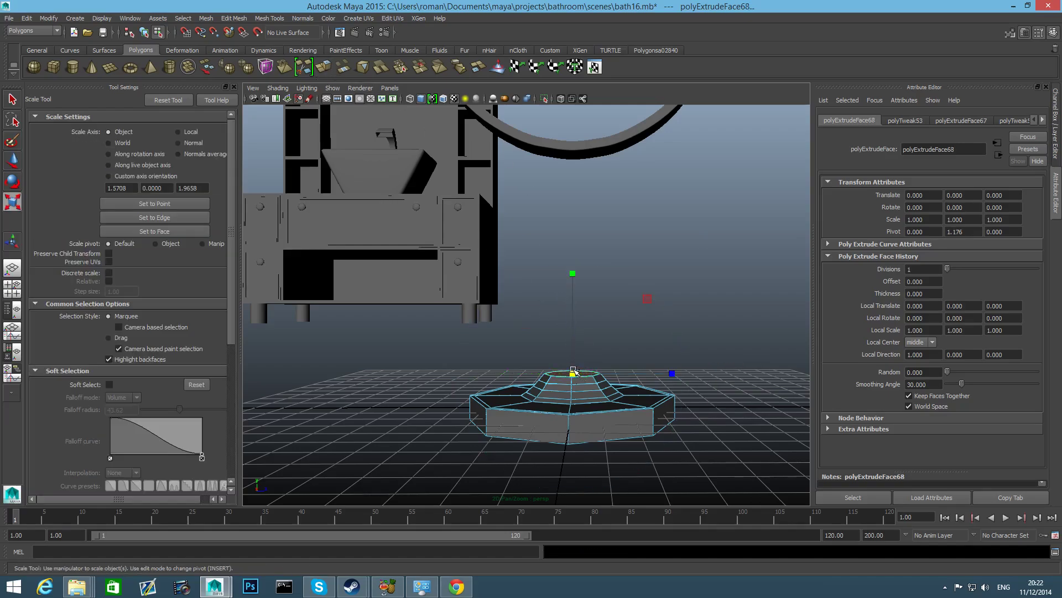
{"action": "left_click_drag", "start_coordinate": [576, 373], "coordinate": [572, 374]}
{"action": "key", "text": "w"}
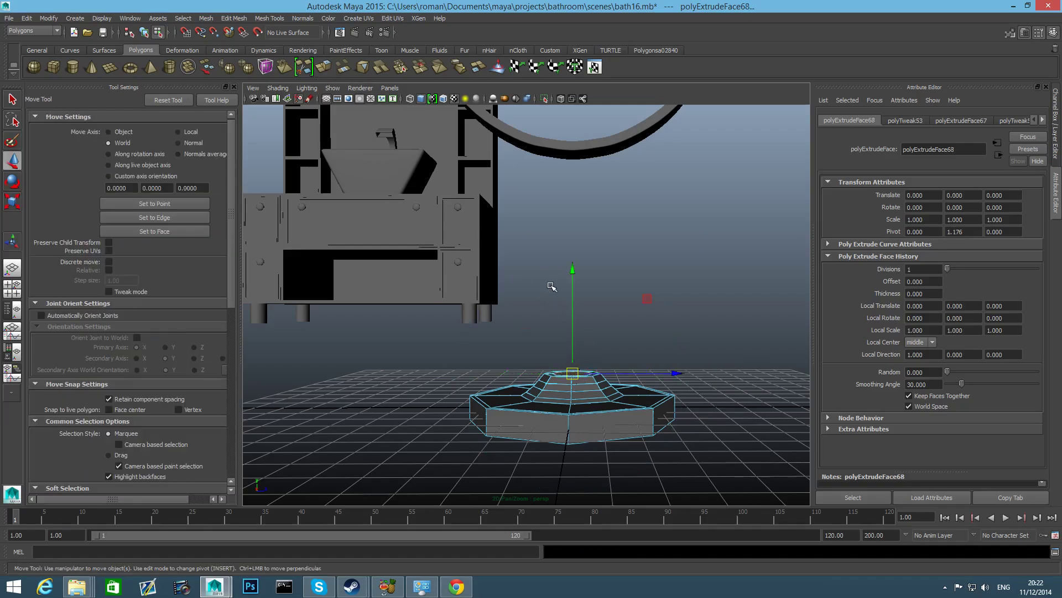
{"action": "left_click_drag", "start_coordinate": [570, 271], "coordinate": [574, 264]}
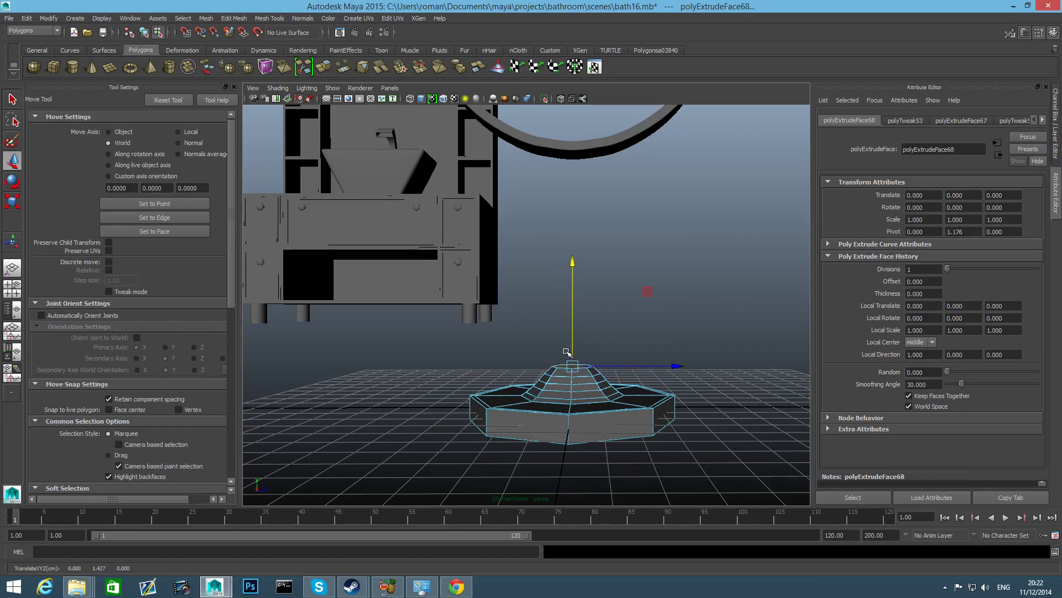
{"action": "key", "text": "r"}
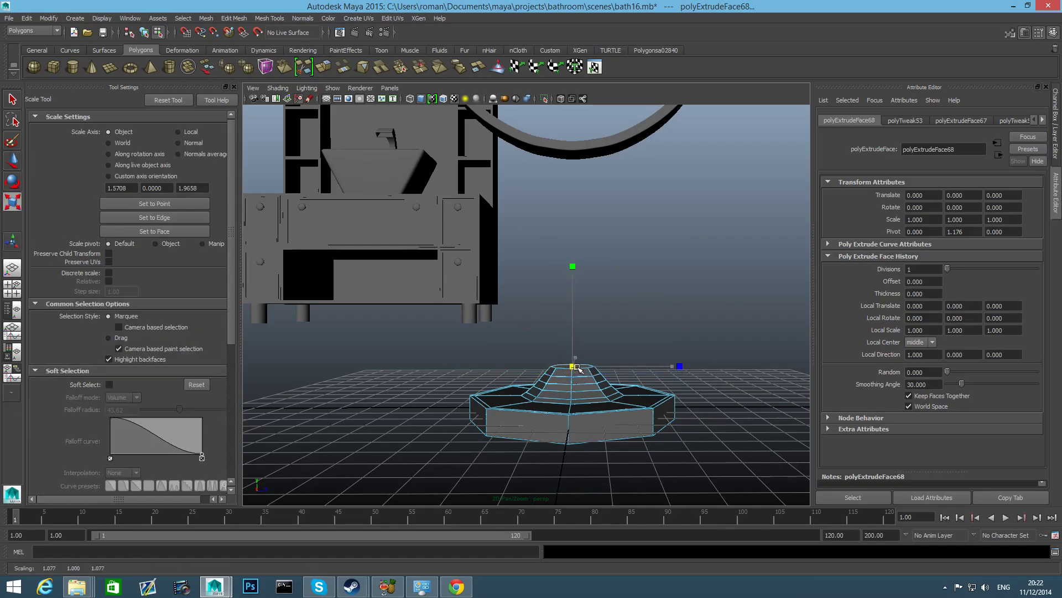
{"action": "key", "text": "w"}
{"action": "left_click_drag", "start_coordinate": [573, 270], "coordinate": [574, 272]}
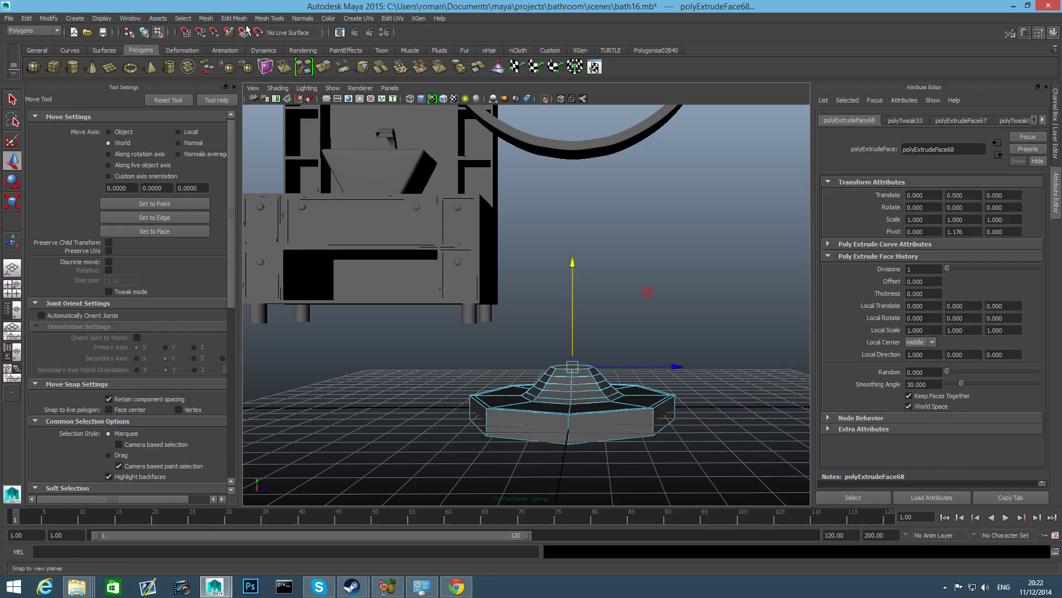
Step: Add one more slightly narrower extruded ring to the flare, raising its top face to a Y height of 1.619
{"action": "key", "text": "ctrl+e"}
{"action": "key", "text": "r"}
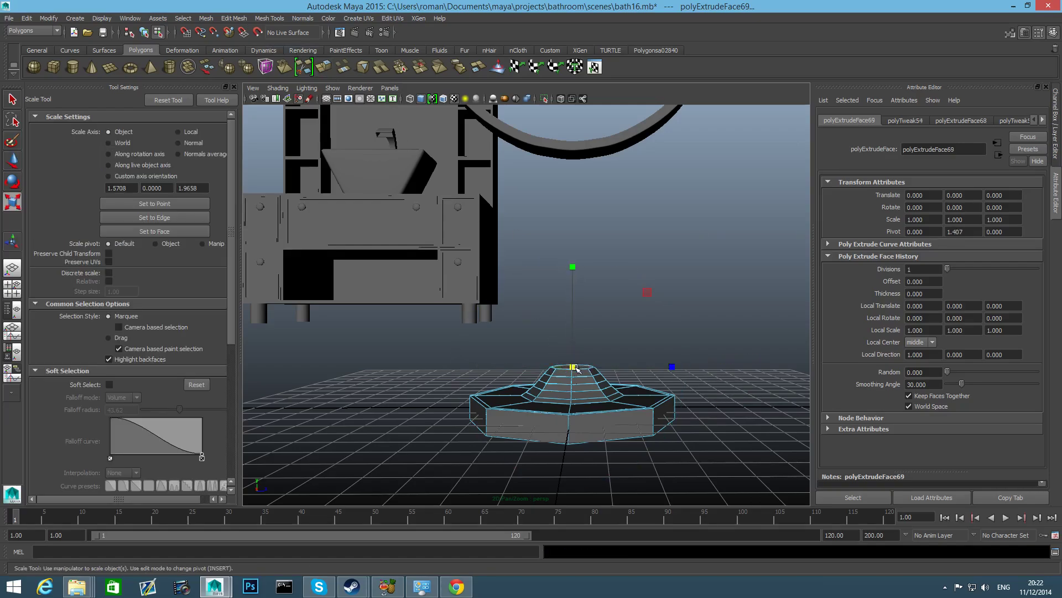
{"action": "left_click_drag", "start_coordinate": [573, 367], "coordinate": [573, 368]}
{"action": "key", "text": "w"}
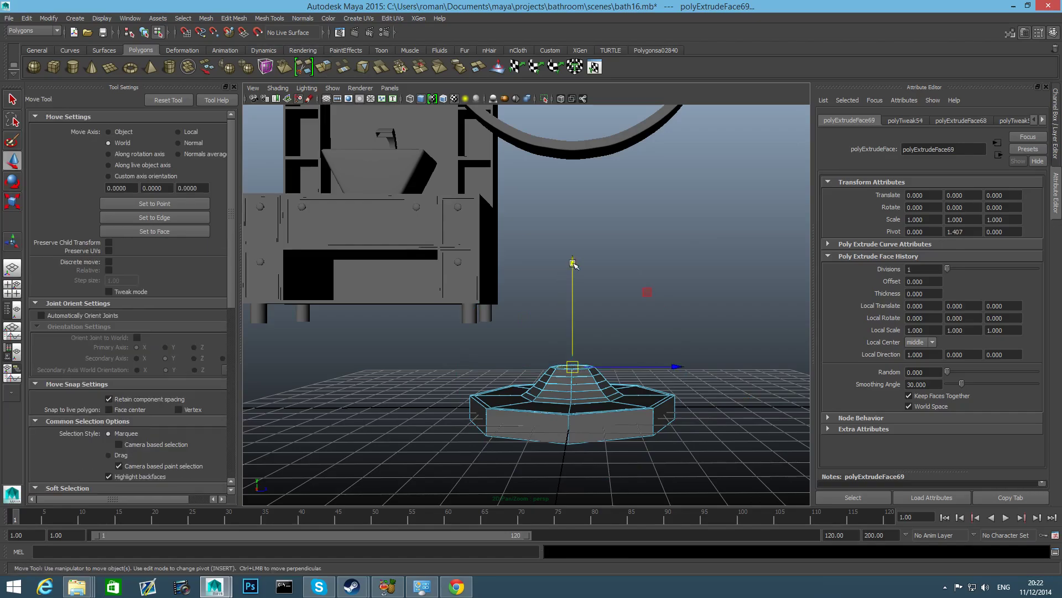
{"action": "left_click_drag", "start_coordinate": [572, 264], "coordinate": [573, 260]}
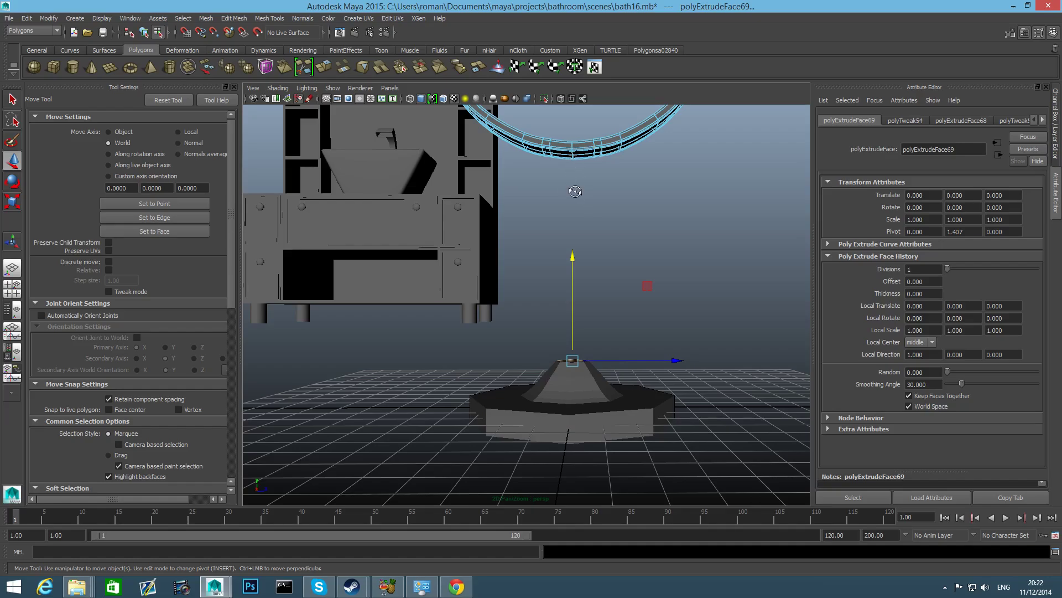
Step: Extrude the flare's top face upward by 6.398 to form a long straight stem below the curved bracket
{"action": "left_click_drag", "start_coordinate": [576, 191], "coordinate": [576, 254], "text": "alt"}
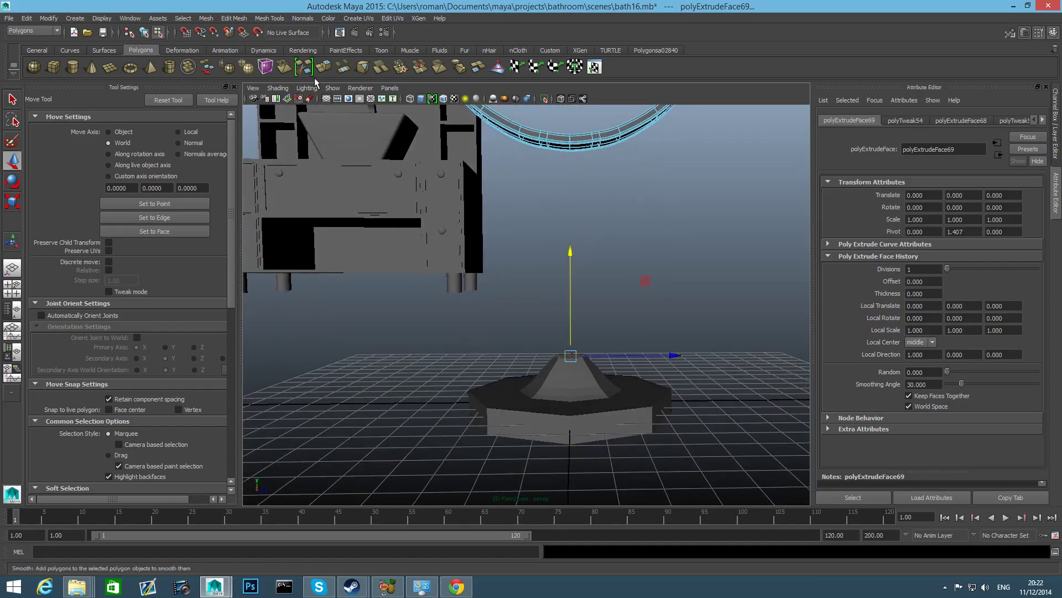
{"action": "left_click", "coordinate": [562, 369]}
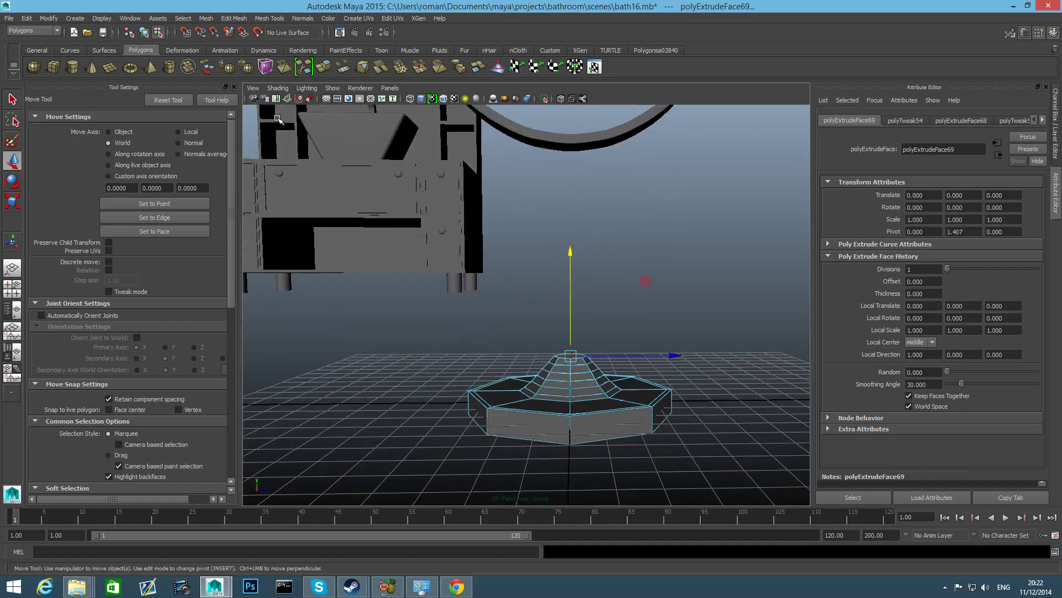
{"action": "left_click_drag", "start_coordinate": [570, 254], "coordinate": [571, 253]}
{"action": "key", "text": "ctrl+z"}
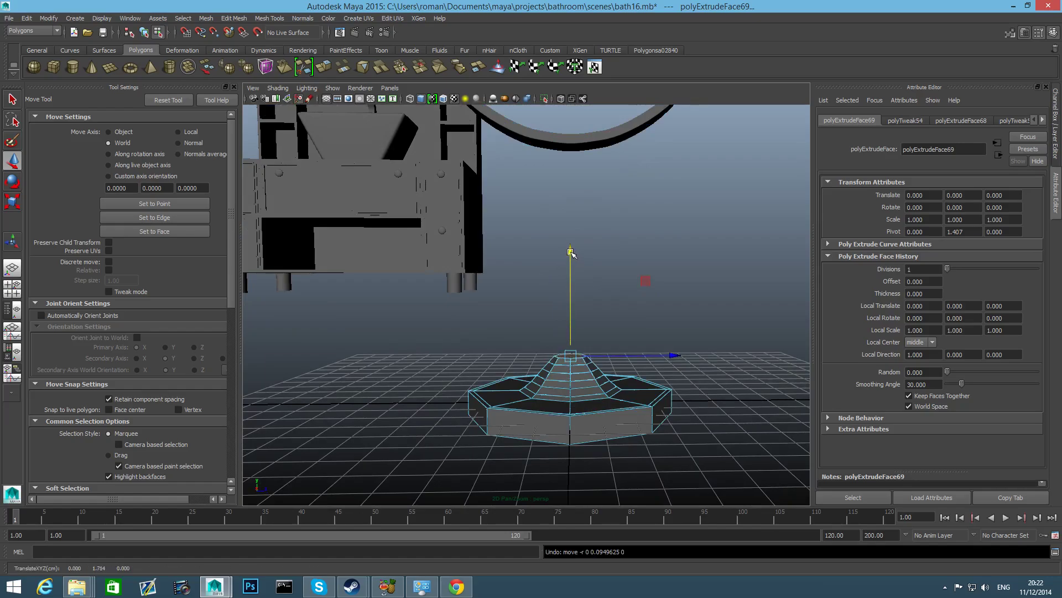
{"action": "left_click", "coordinate": [324, 68]}
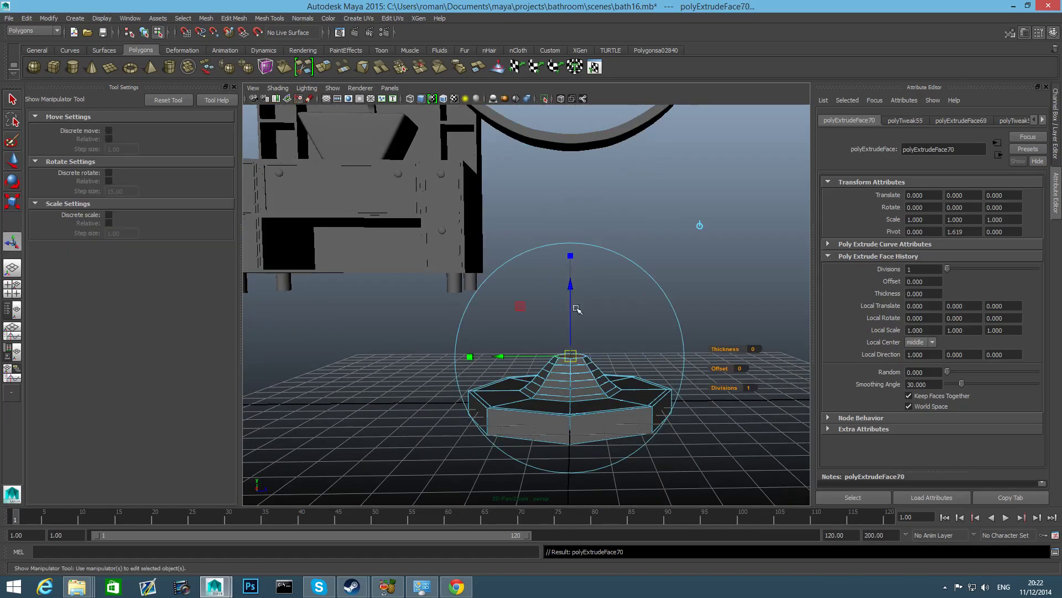
{"action": "left_click_drag", "start_coordinate": [574, 293], "coordinate": [563, 98]}
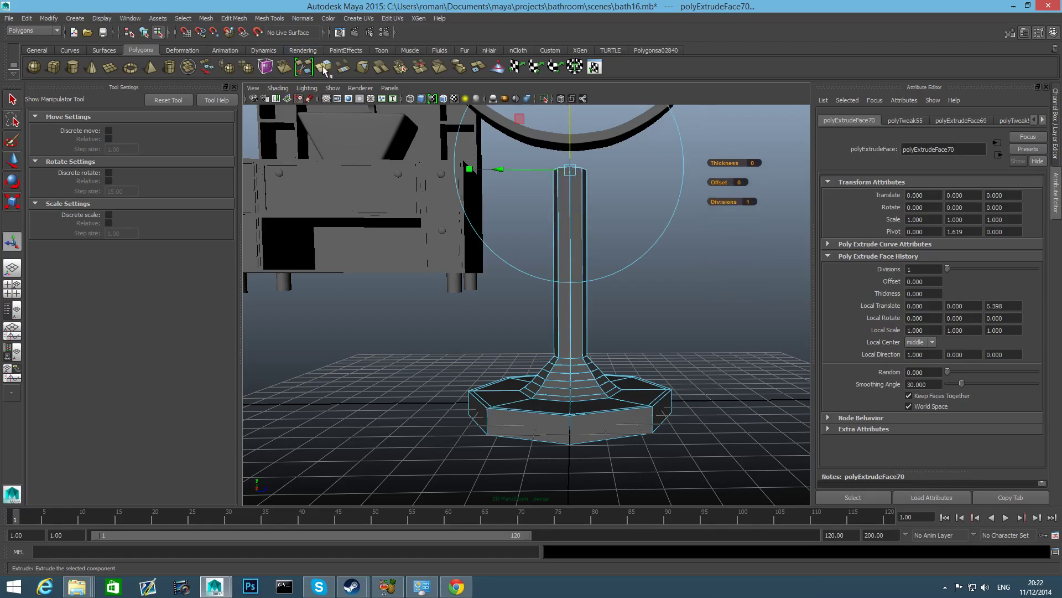
Step: Extrude the stem's top face again, narrow it slightly and raise it to a Y height of about 8.2
{"action": "key", "text": "g"}
{"action": "middle_click_drag", "start_coordinate": [588, 225], "coordinate": [585, 299], "text": "alt"}
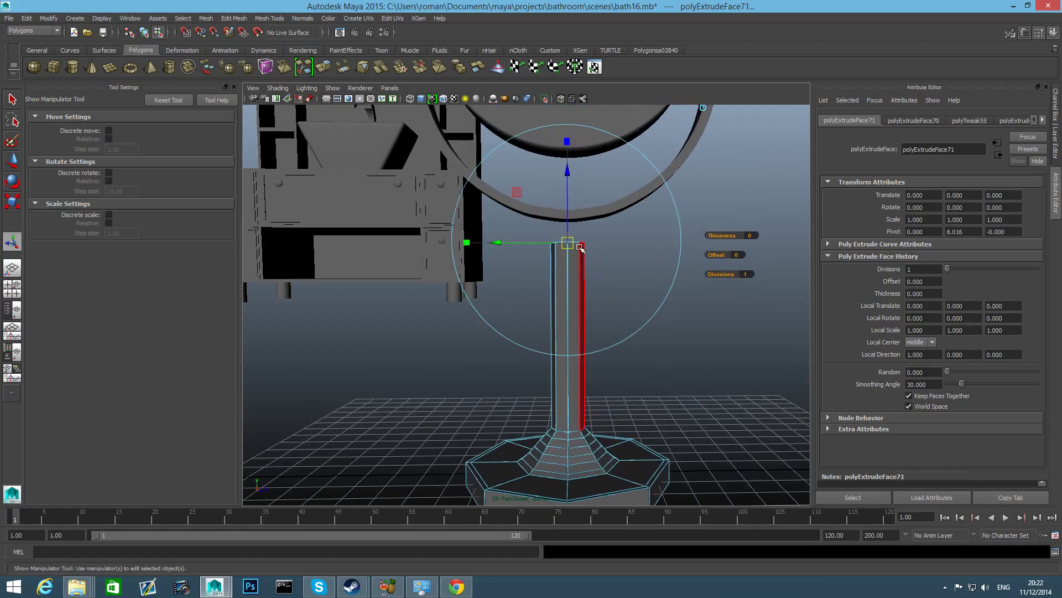
{"action": "key", "text": "r"}
{"action": "key", "text": "w"}
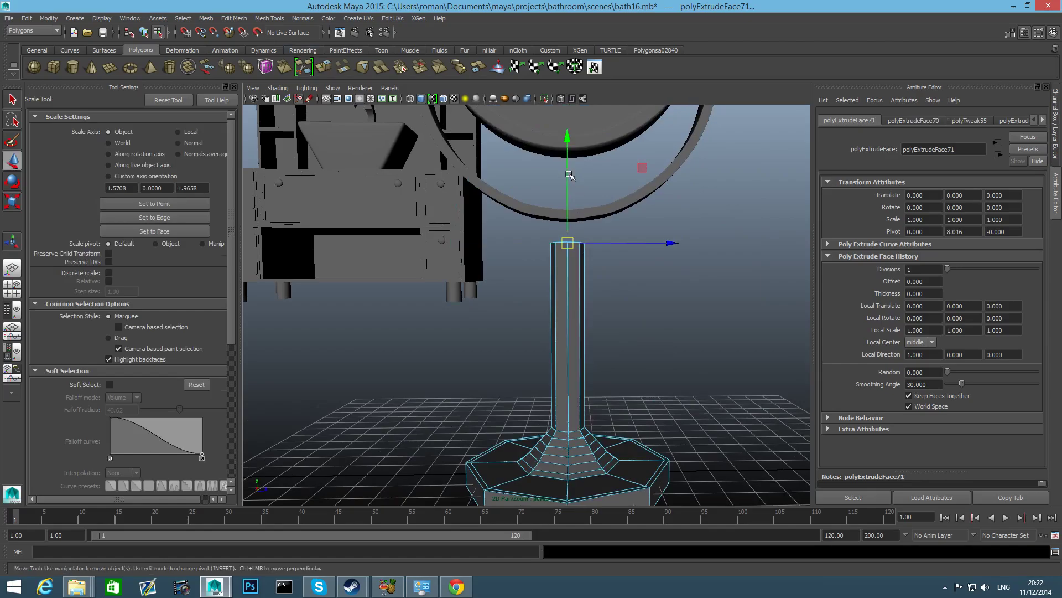
{"action": "left_click_drag", "start_coordinate": [569, 138], "coordinate": [570, 133]}
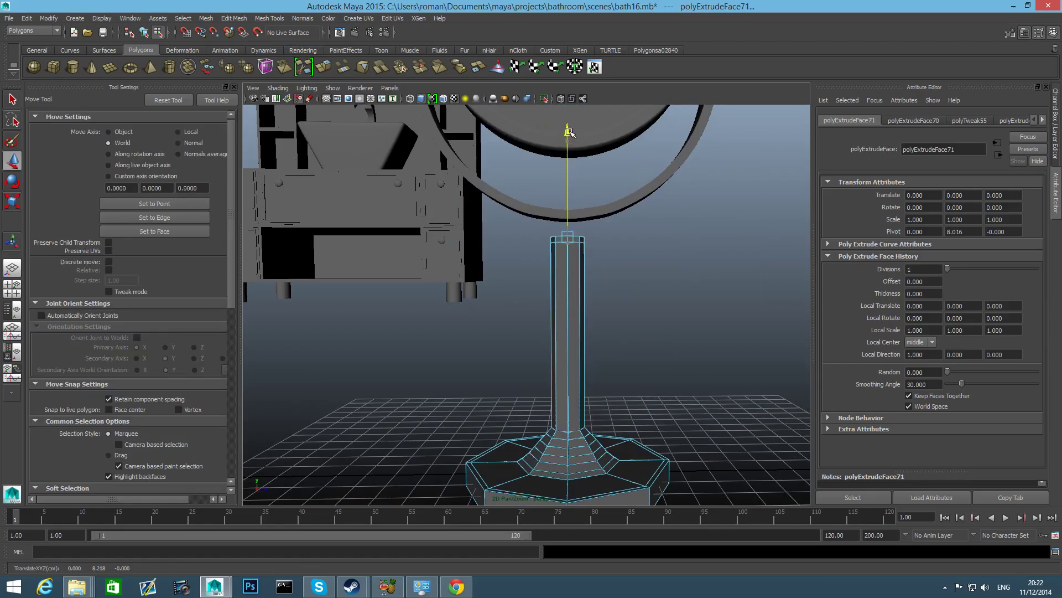
Step: Select the vertex ring just below the stem's top edge and scale it narrower so the tip flares outward
{"action": "key", "text": "r"}
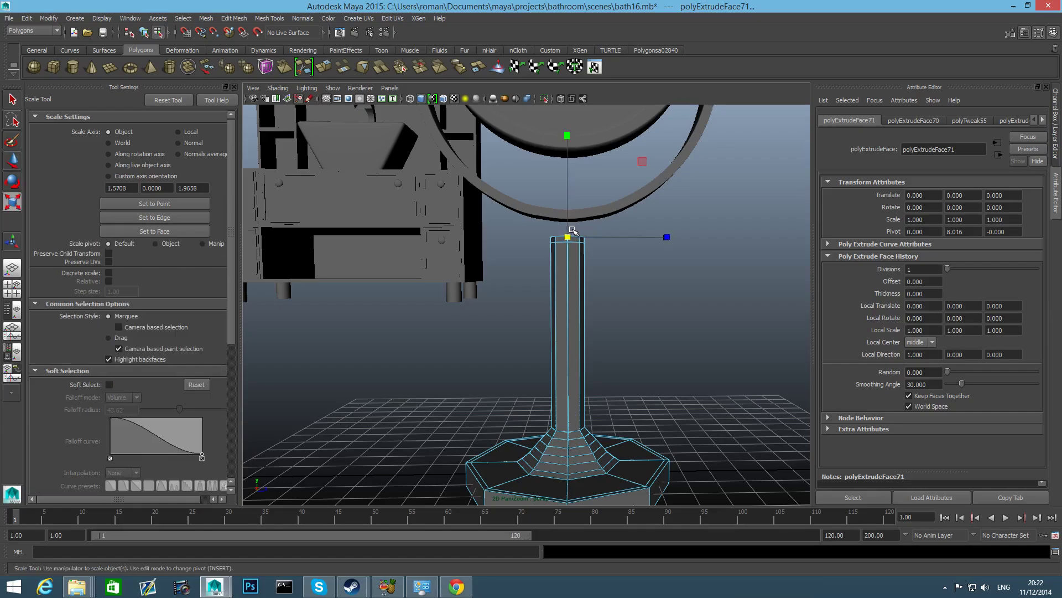
{"action": "right_click_drag", "start_coordinate": [577, 252], "coordinate": [549, 245]}
{"action": "left_click_drag", "start_coordinate": [549, 242], "coordinate": [507, 272]}
{"action": "mouse_move", "coordinate": [670, 239]}
{"action": "left_mouse_down"}
{"action": "mouse_move", "coordinate": [606, 293]}
{"action": "mouse_move", "coordinate": [692, 289]}
{"action": "mouse_move", "coordinate": [624, 275]}
{"action": "mouse_move", "coordinate": [598, 282]}
{"action": "mouse_move", "coordinate": [645, 291]}
{"action": "mouse_move", "coordinate": [625, 277]}
{"action": "mouse_move", "coordinate": [664, 234]}
{"action": "left_mouse_up"}
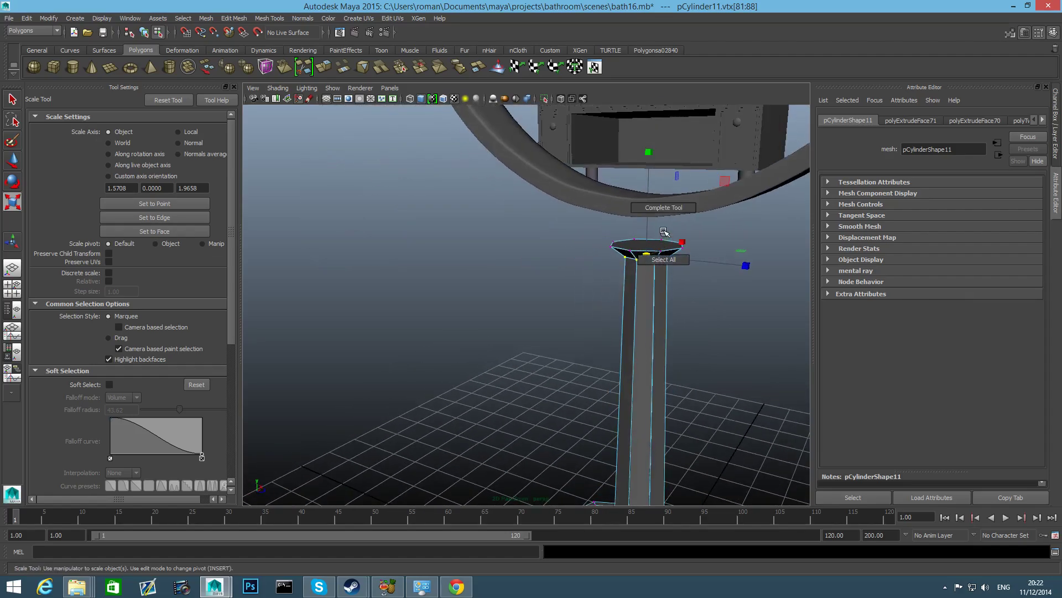
Step: Delete the cap face on top of the stem to leave its flared end open
{"action": "left_click", "coordinate": [661, 241]}
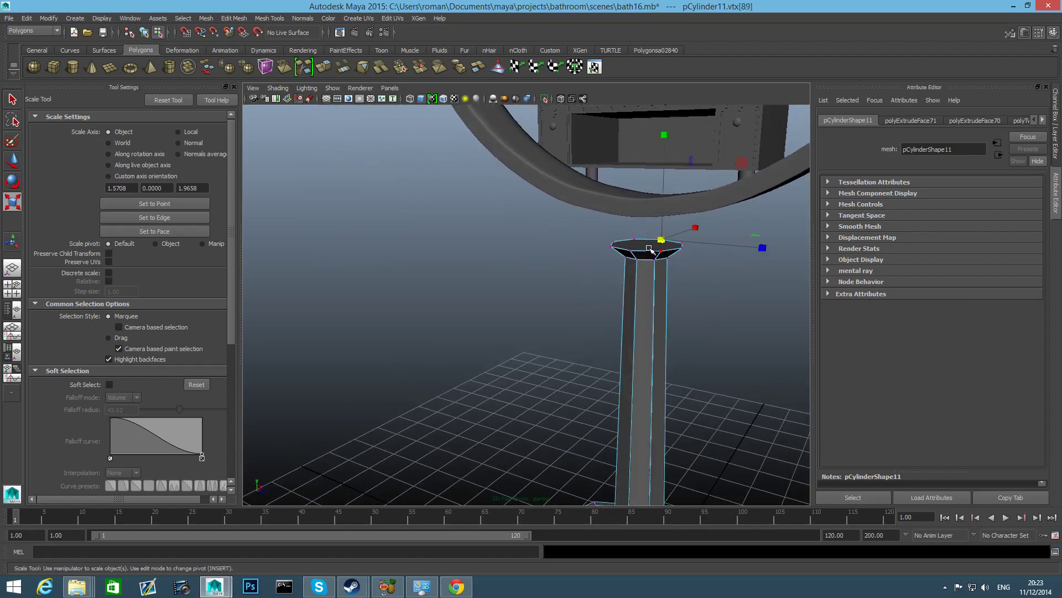
{"action": "key", "text": "F8"}
{"action": "right_click_drag", "start_coordinate": [649, 249], "coordinate": [652, 257]}
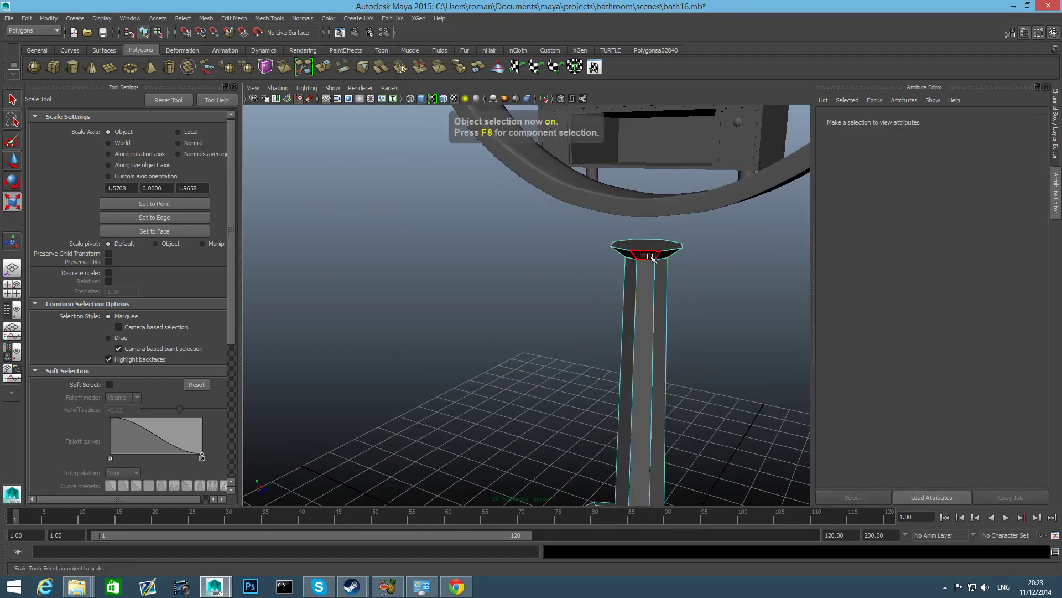
{"action": "left_click", "coordinate": [652, 252]}
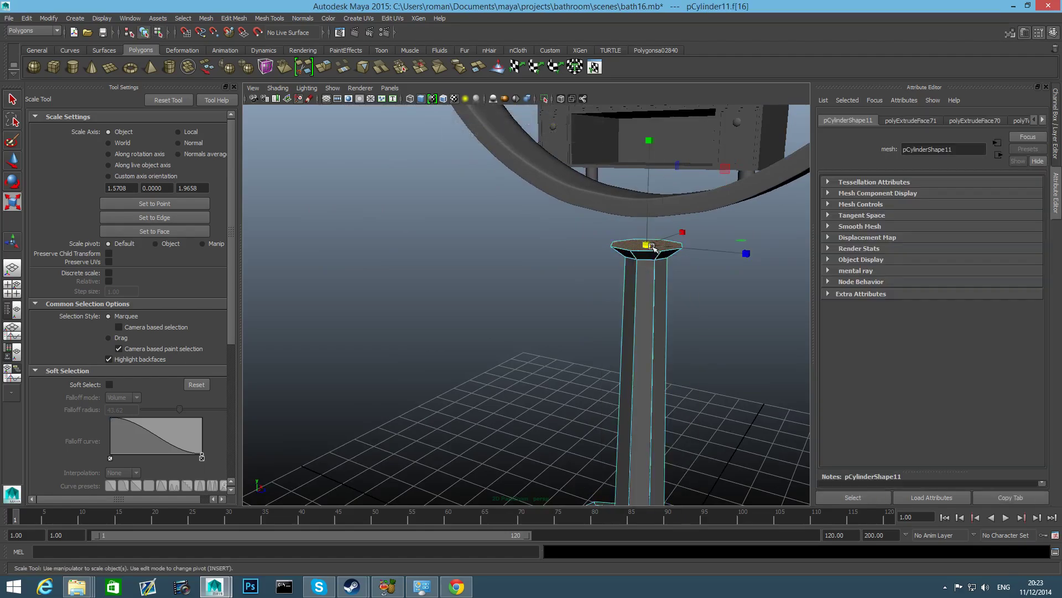
{"action": "key", "text": "Delete"}
{"action": "scroll", "coordinate": [646, 247], "scroll_direction": "down", "scroll_amount": 3}
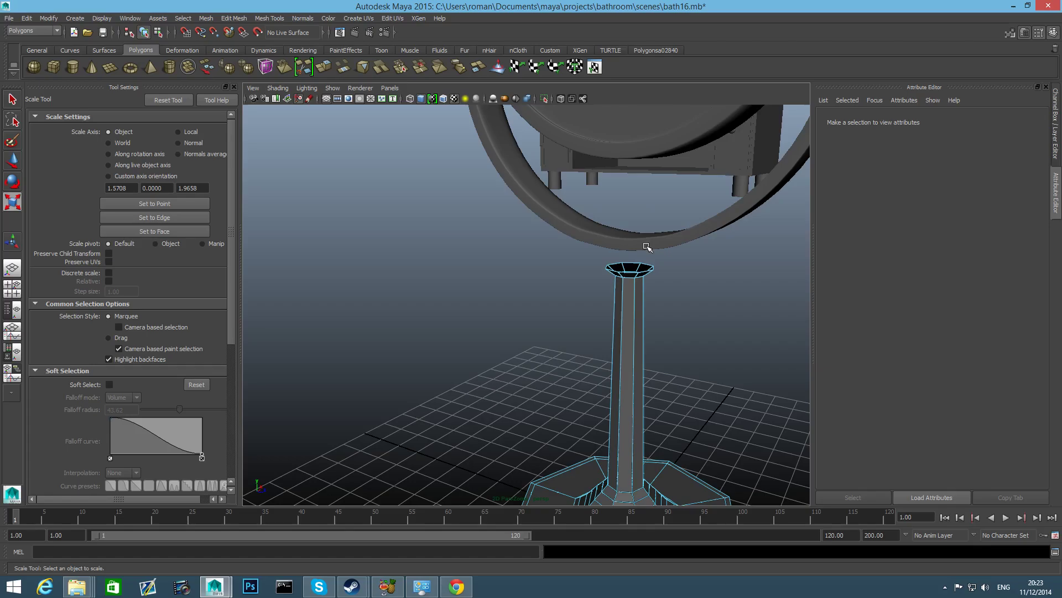
Step: Isolate the curved bracket and chamfer the vertex at the middle of its underside into a diamond
{"action": "key", "text": "F8"}
{"action": "left_click", "coordinate": [647, 246]}
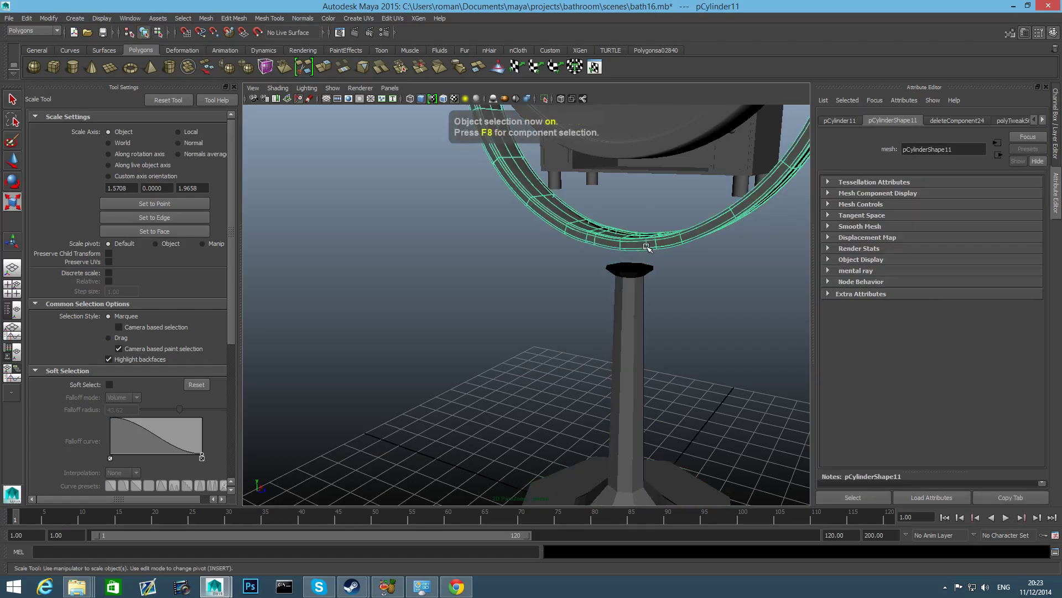
{"action": "left_click_drag", "start_coordinate": [647, 247], "coordinate": [684, 245], "text": "alt"}
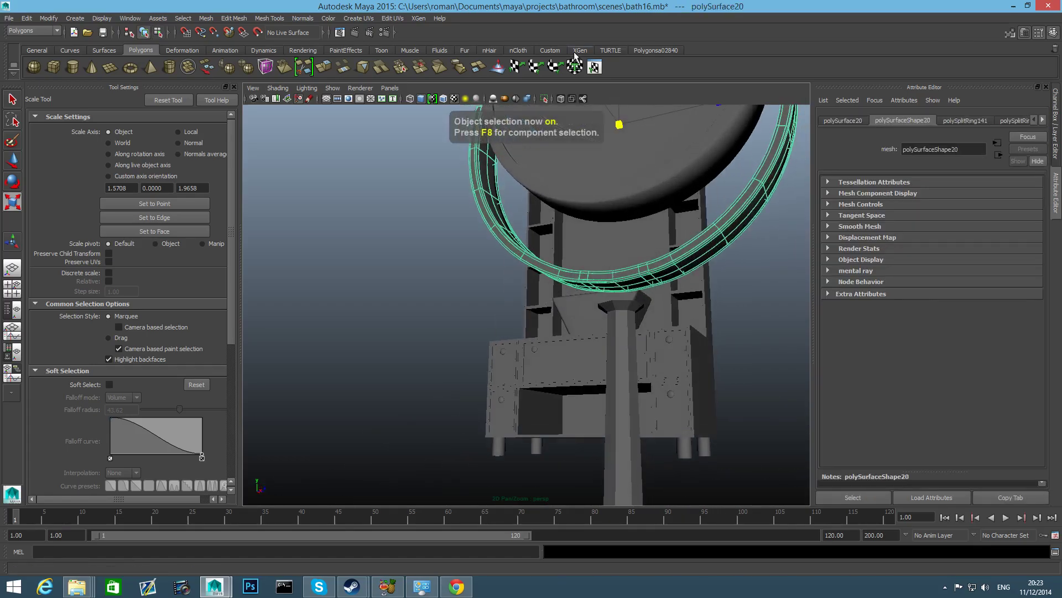
{"action": "left_click", "coordinate": [545, 99]}
{"action": "left_click_drag", "start_coordinate": [615, 299], "coordinate": [646, 241], "text": "alt"}
{"action": "middle_click_drag", "start_coordinate": [594, 350], "coordinate": [596, 277], "text": "alt"}
{"action": "right_click_drag", "start_coordinate": [596, 276], "coordinate": [642, 277], "text": "alt"}
{"action": "left_click", "coordinate": [603, 273]}
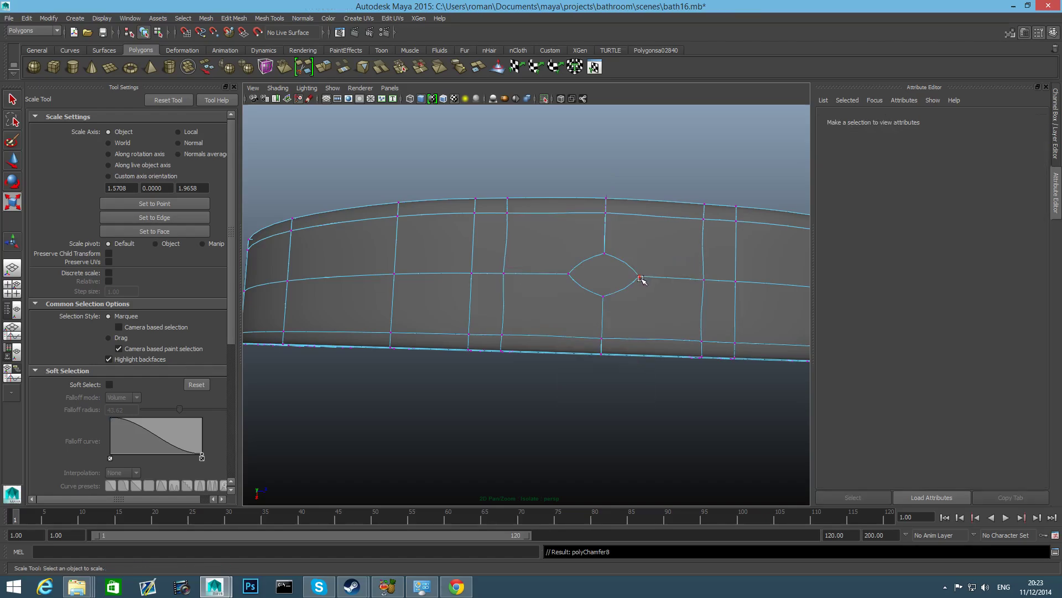
Step: Select the diamond's two corner vertices along the bracket's length and scale them closer together to even out the diamond
{"action": "left_click_drag", "start_coordinate": [642, 279], "coordinate": [636, 276], "text": "alt"}
{"action": "left_click", "coordinate": [629, 262]}
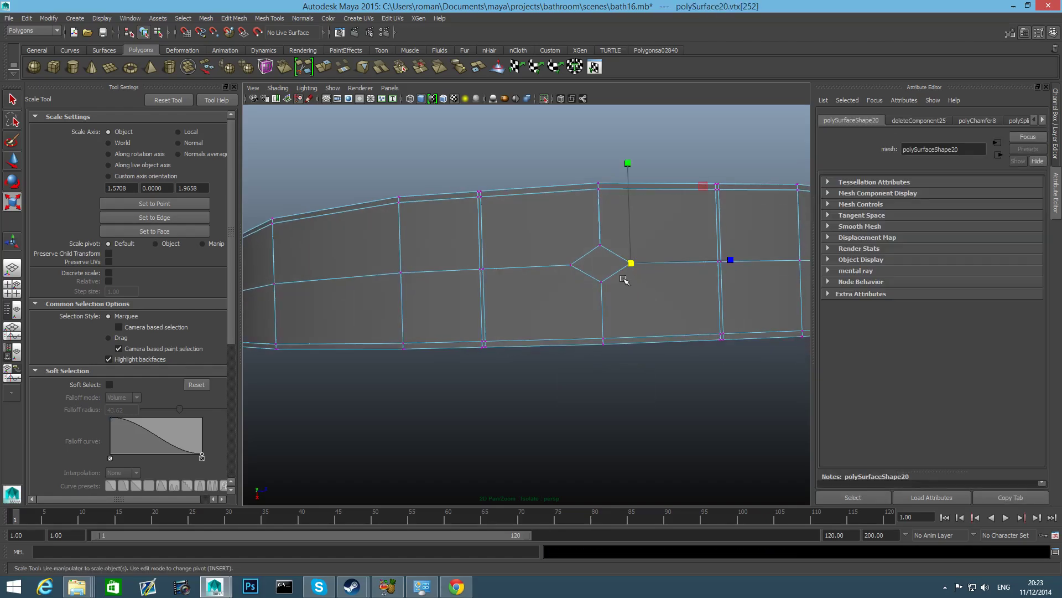
{"action": "key", "text": "w"}
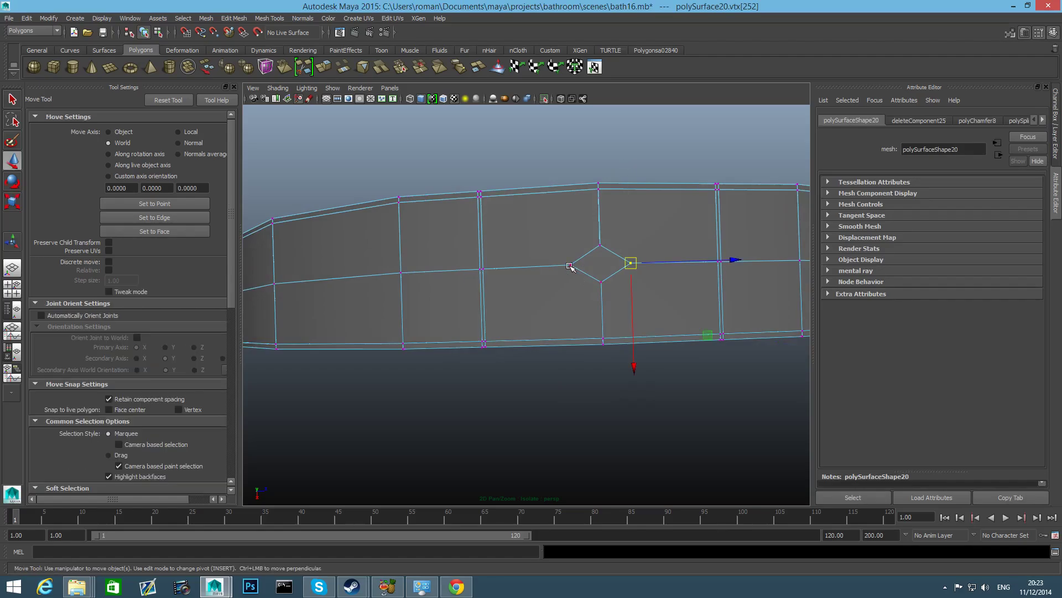
{"action": "left_click", "coordinate": [571, 264]}
{"action": "key", "text": "q"}
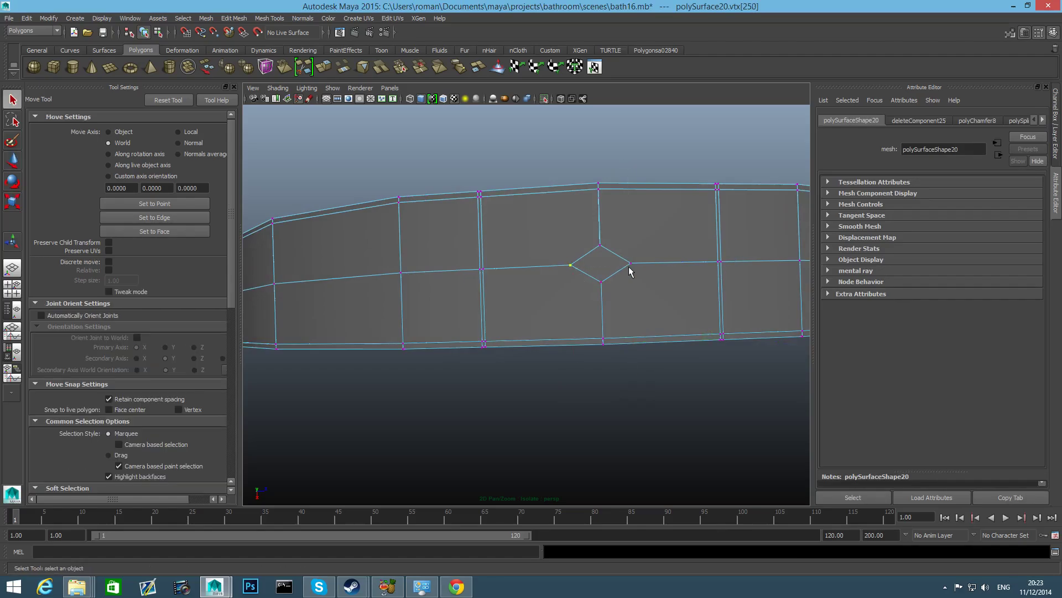
{"action": "left_click", "coordinate": [572, 266], "text": "shift"}
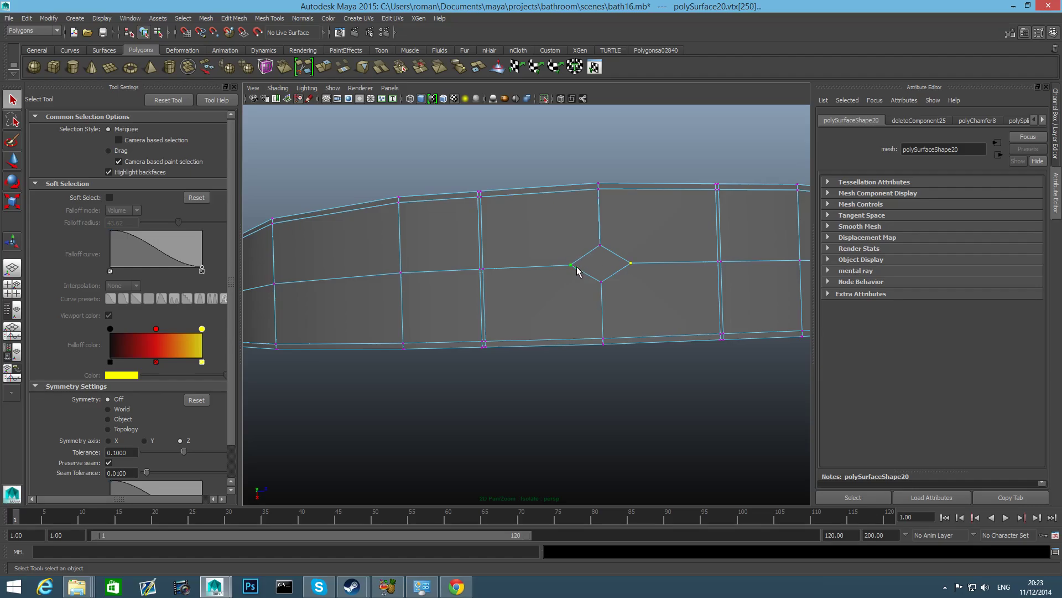
{"action": "key", "text": "r"}
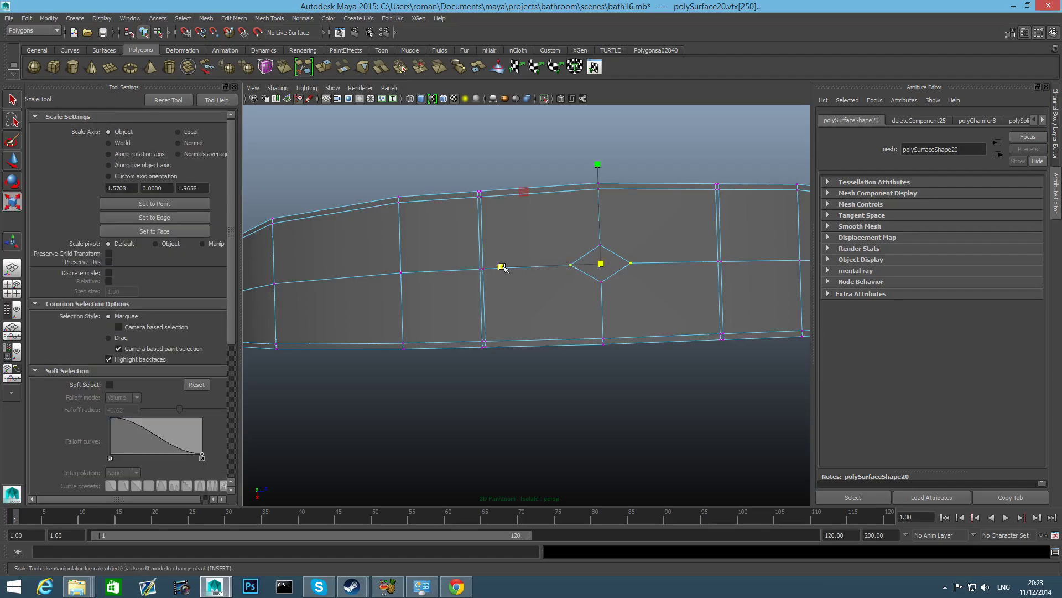
{"action": "left_click_drag", "start_coordinate": [502, 266], "coordinate": [612, 347]}
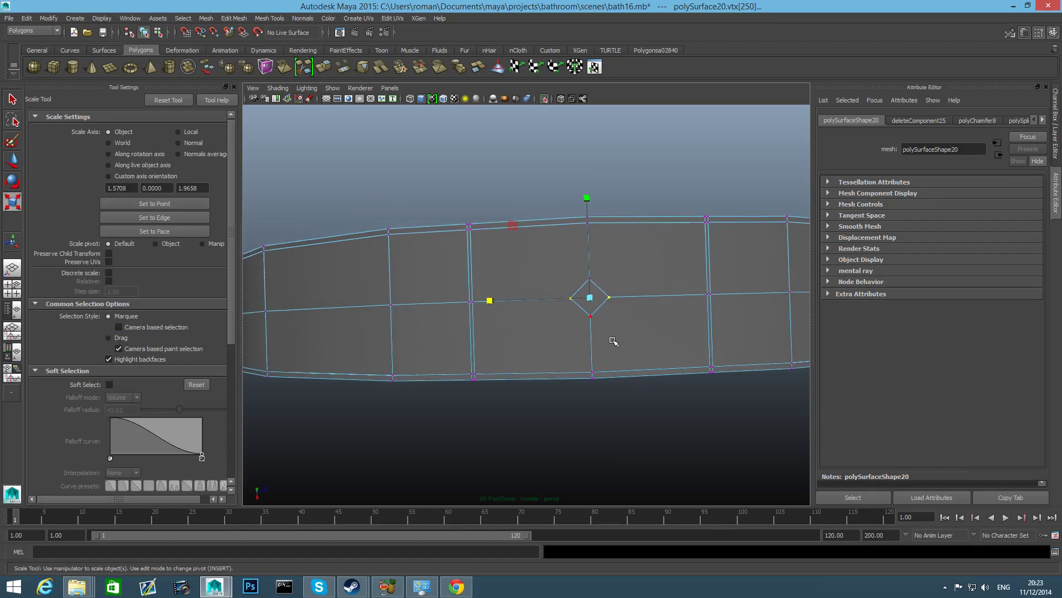
Step: Cut four diagonal edges from the surrounding corner vertices of the bracket's underside to the midpoints of the diamond's sides
{"action": "key", "text": "F8"}
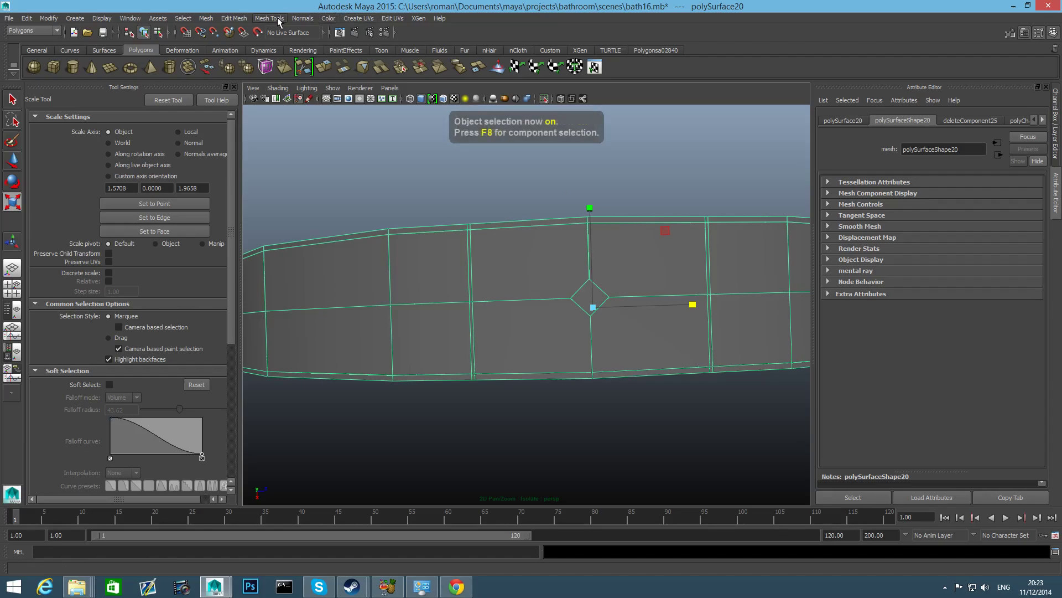
{"action": "left_click", "coordinate": [278, 20]}
{"action": "left_click", "coordinate": [310, 178]}
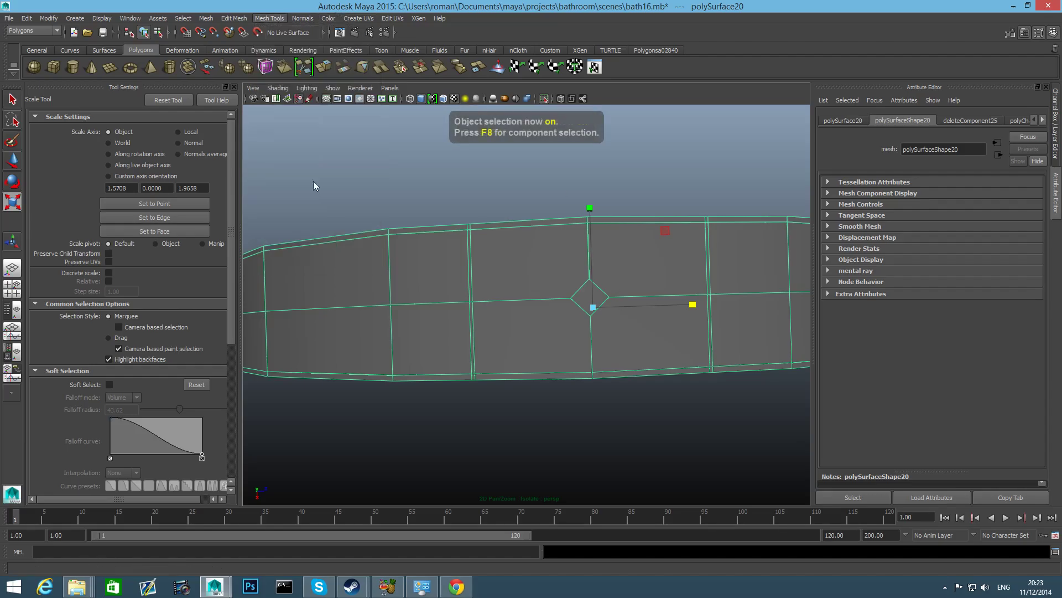
{"action": "left_click", "coordinate": [706, 223]}
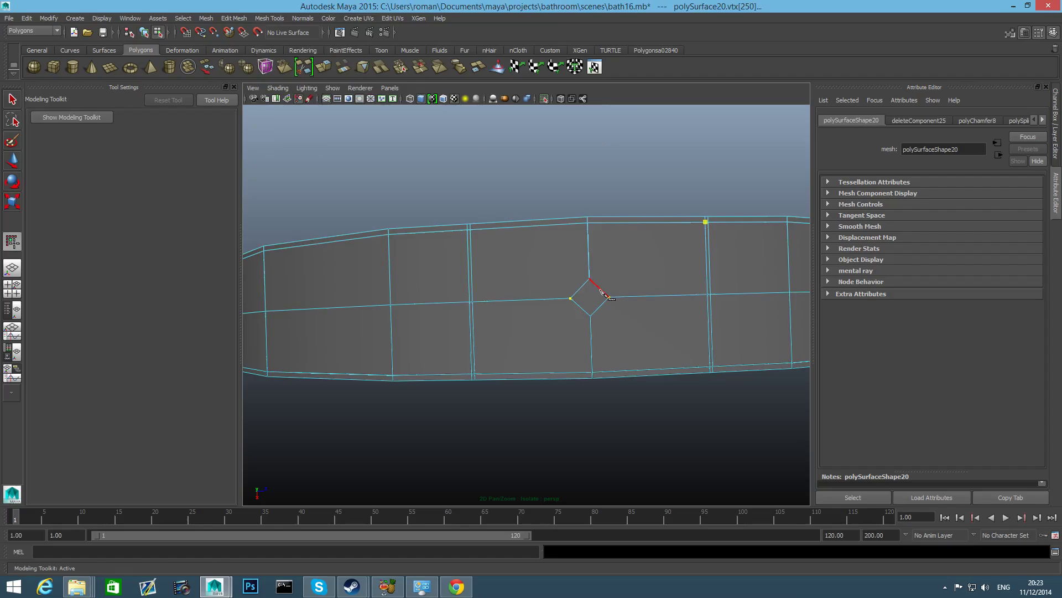
{"action": "left_click", "coordinate": [599, 288]}
{"action": "right_click", "coordinate": [615, 309]}
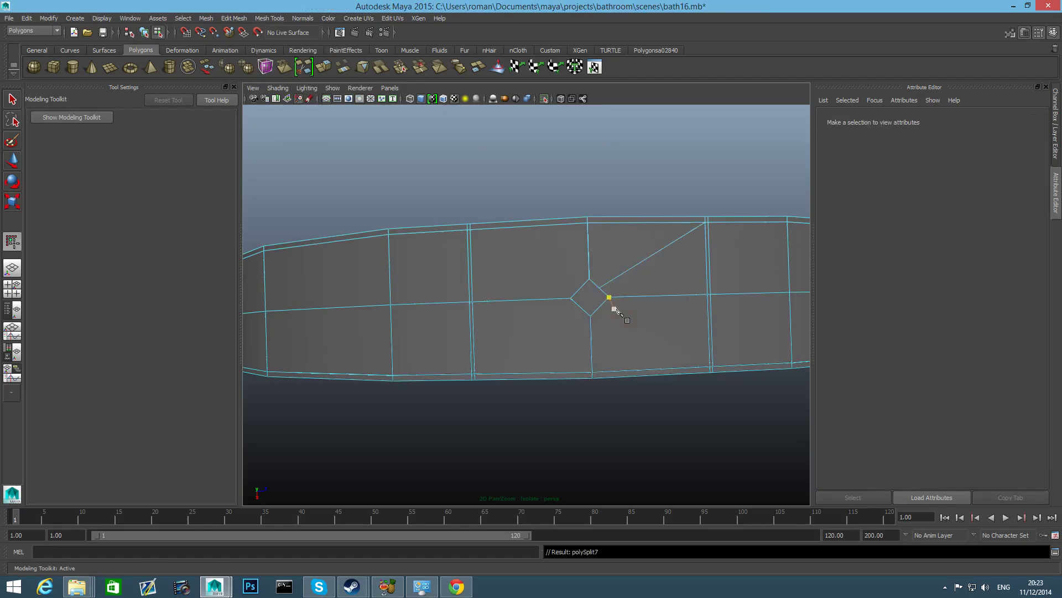
{"action": "left_click", "coordinate": [711, 367]}
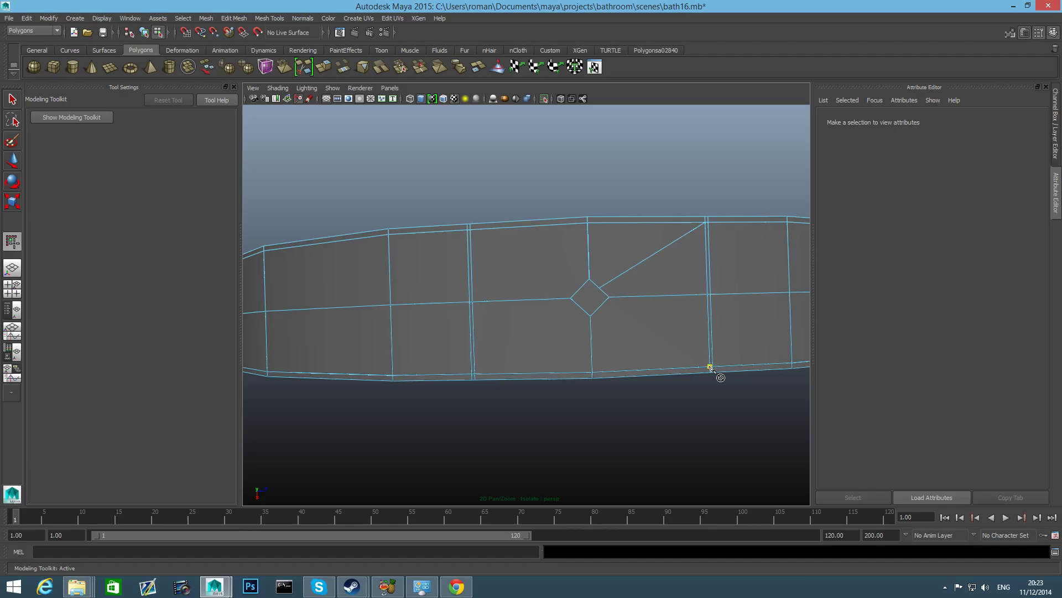
{"action": "left_click", "coordinate": [603, 307]}
{"action": "right_click", "coordinate": [602, 319]}
{"action": "left_click", "coordinate": [474, 374]}
{"action": "left_click", "coordinate": [580, 308]}
{"action": "right_click", "coordinate": [581, 309]}
{"action": "left_click", "coordinate": [471, 227]}
{"action": "left_click", "coordinate": [580, 288]}
{"action": "right_click", "coordinate": [581, 291]}
Step: Scale up the diamond face on the bracket's underside and delete it to open a hole
{"action": "right_click_drag", "start_coordinate": [603, 313], "coordinate": [599, 323]}
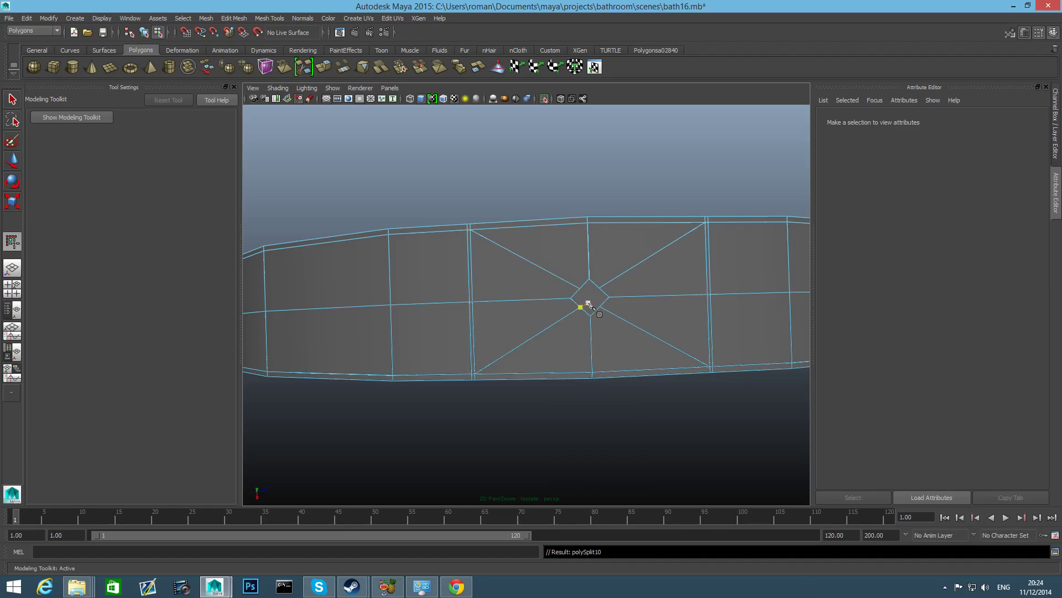
{"action": "key", "text": "e"}
{"action": "left_click", "coordinate": [591, 302]}
{"action": "key", "text": "w"}
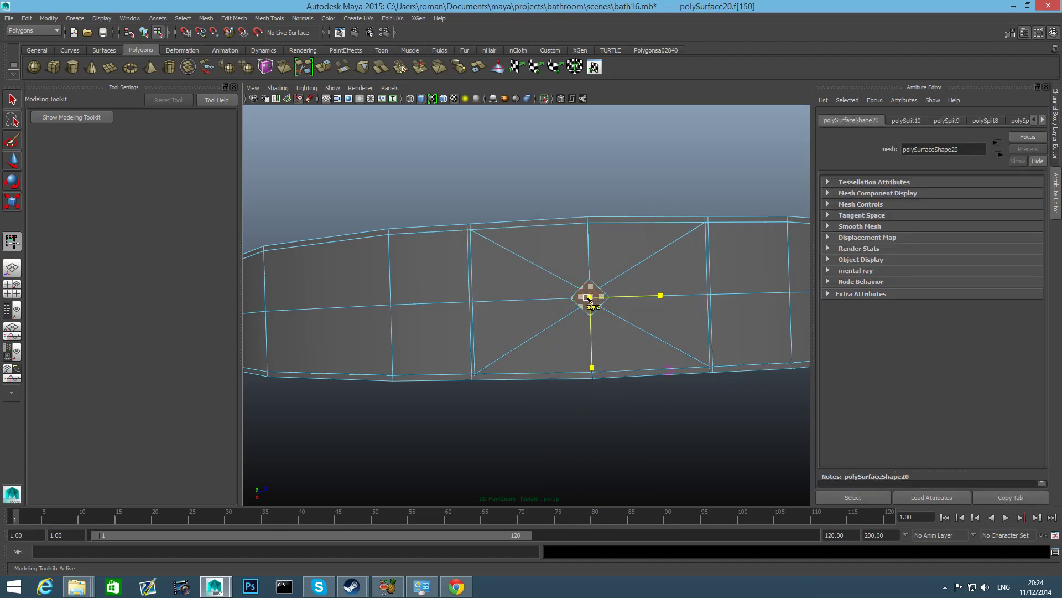
{"action": "left_click_drag", "start_coordinate": [590, 299], "coordinate": [625, 300]}
{"action": "key", "text": "Delete"}
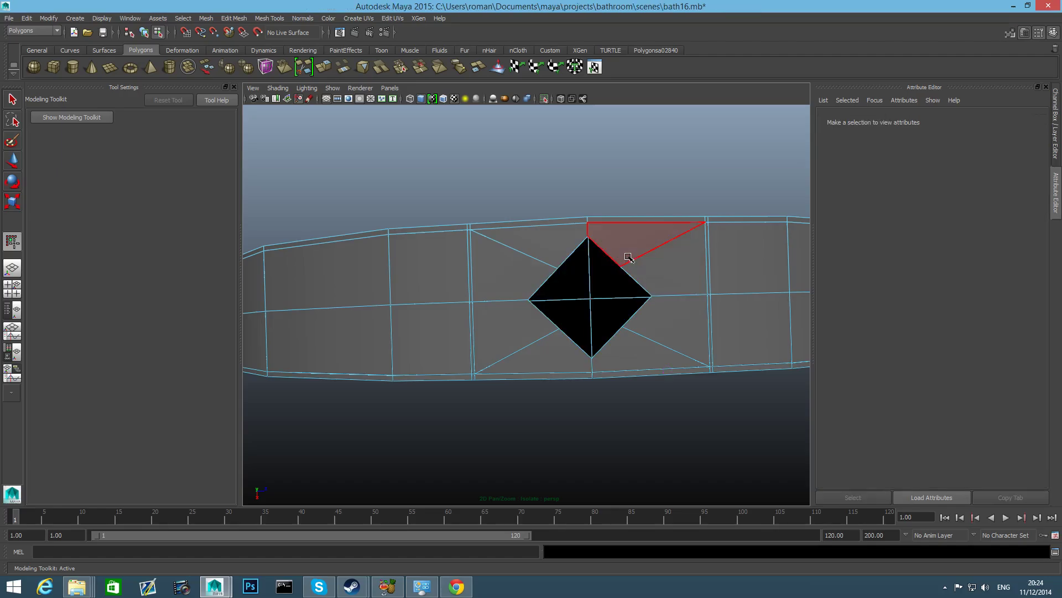
Step: Select the four midpoint vertices on the hole's sides and scale them outward to form a regular octagon
{"action": "mouse_move", "coordinate": [629, 252]}
{"action": "left_mouse_down", "text": "alt"}
{"action": "mouse_move", "coordinate": [643, 264]}
{"action": "mouse_move", "coordinate": [666, 258]}
{"action": "mouse_move", "coordinate": [648, 260]}
{"action": "left_mouse_up", "text": "alt"}
{"action": "right_click_drag", "start_coordinate": [648, 261], "coordinate": [552, 261]}
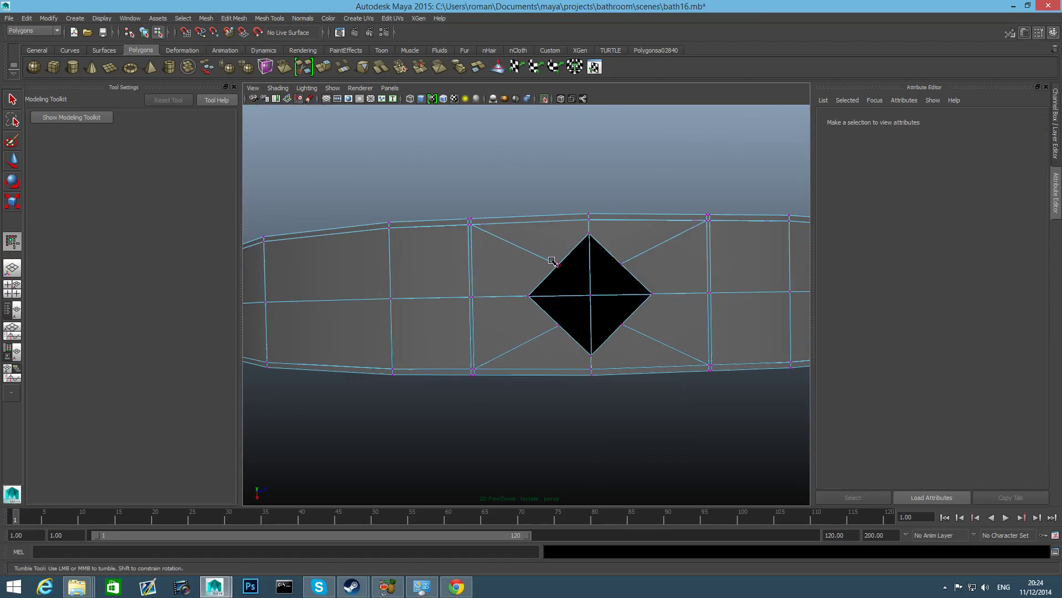
{"action": "left_click", "coordinate": [558, 264]}
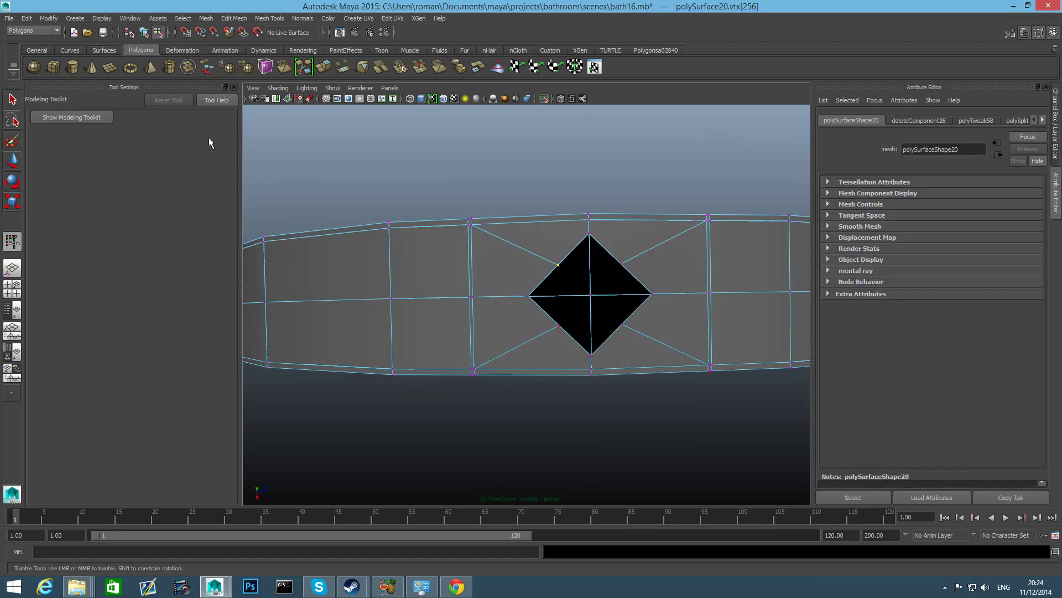
{"action": "left_click", "coordinate": [12, 98]}
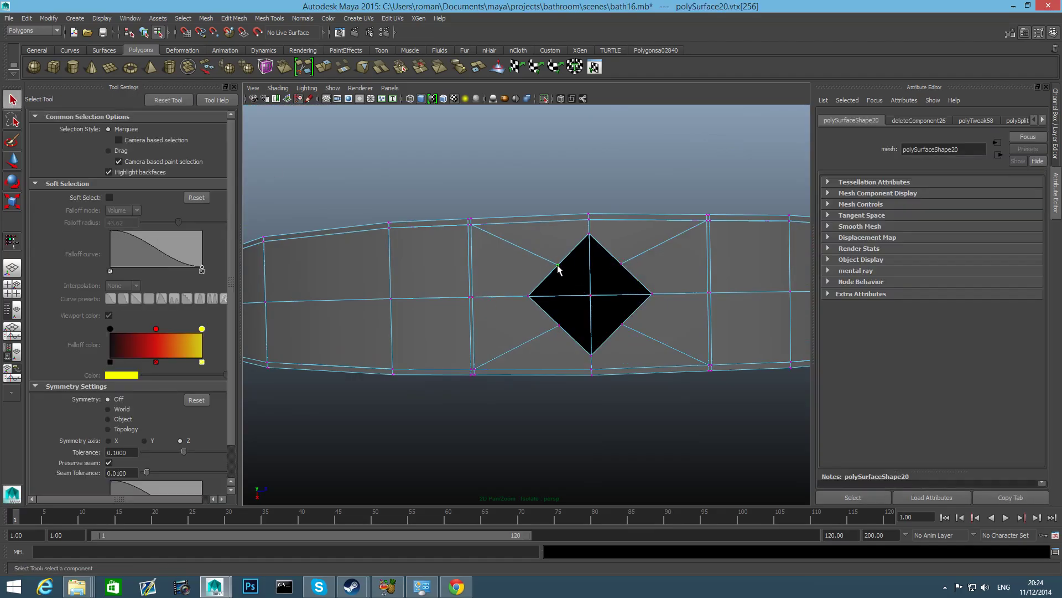
{"action": "left_click", "coordinate": [591, 295]}
{"action": "left_click", "coordinate": [621, 265]}
{"action": "left_click", "coordinate": [558, 266], "text": "shift"}
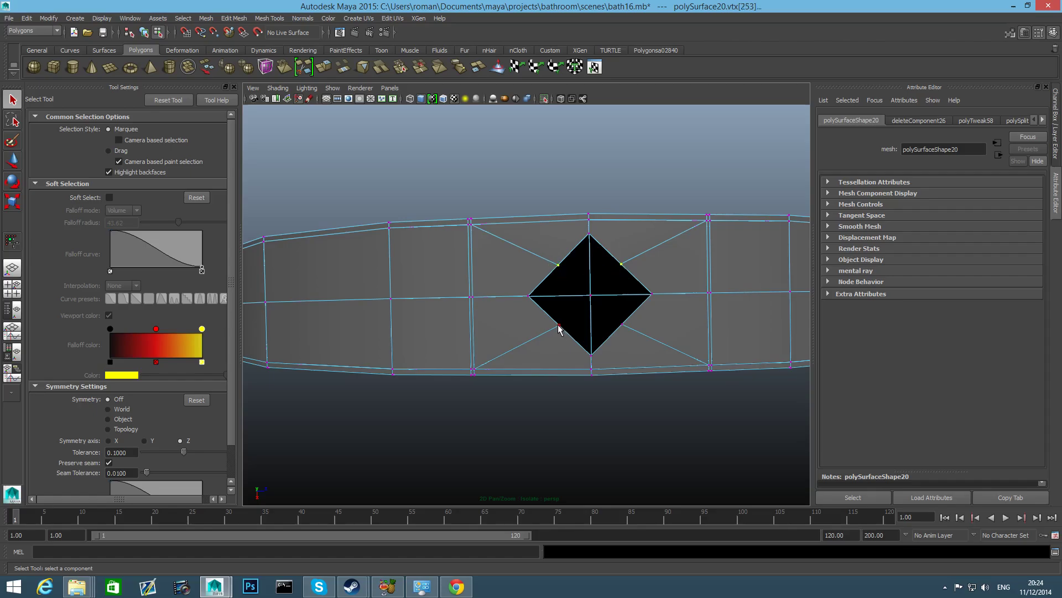
{"action": "left_click", "coordinate": [623, 325], "text": "shift"}
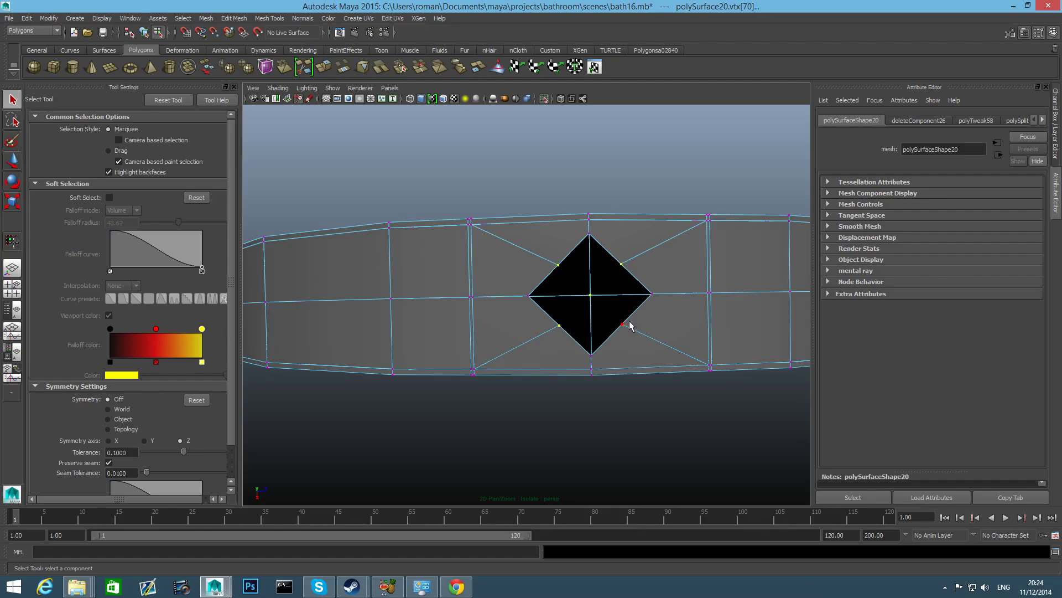
{"action": "key", "text": "ctrl+z"}
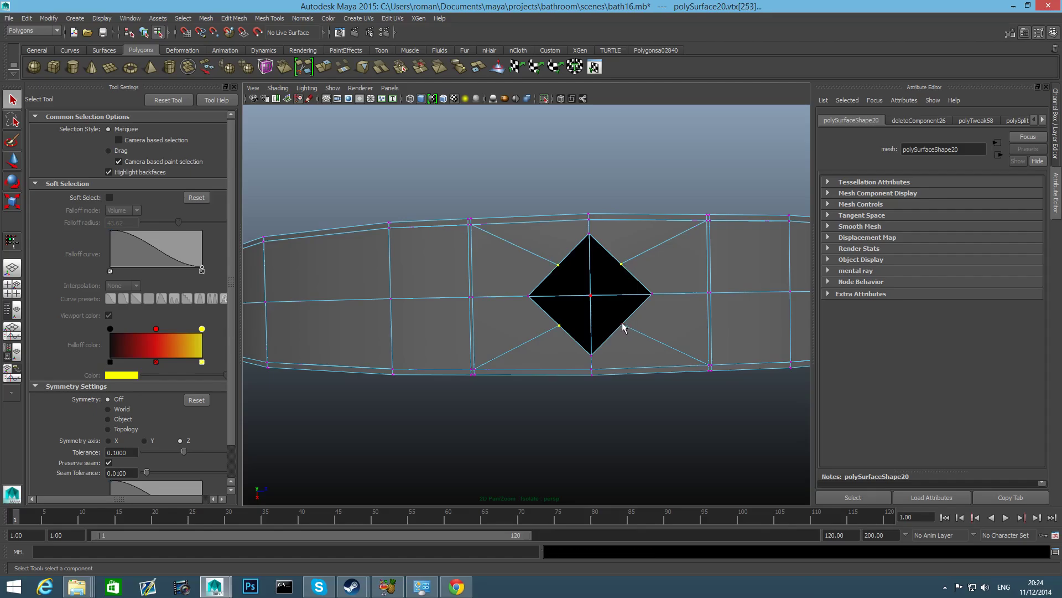
{"action": "left_click", "coordinate": [623, 325], "text": "shift"}
{"action": "key", "text": "e"}
{"action": "key", "text": "r"}
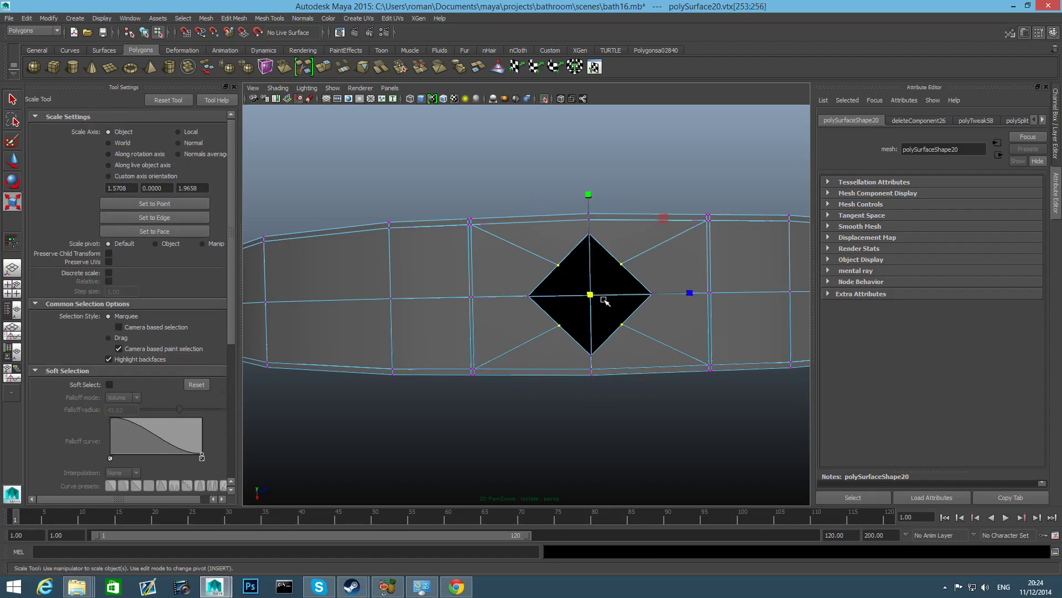
{"action": "left_click_drag", "start_coordinate": [590, 295], "coordinate": [607, 299]}
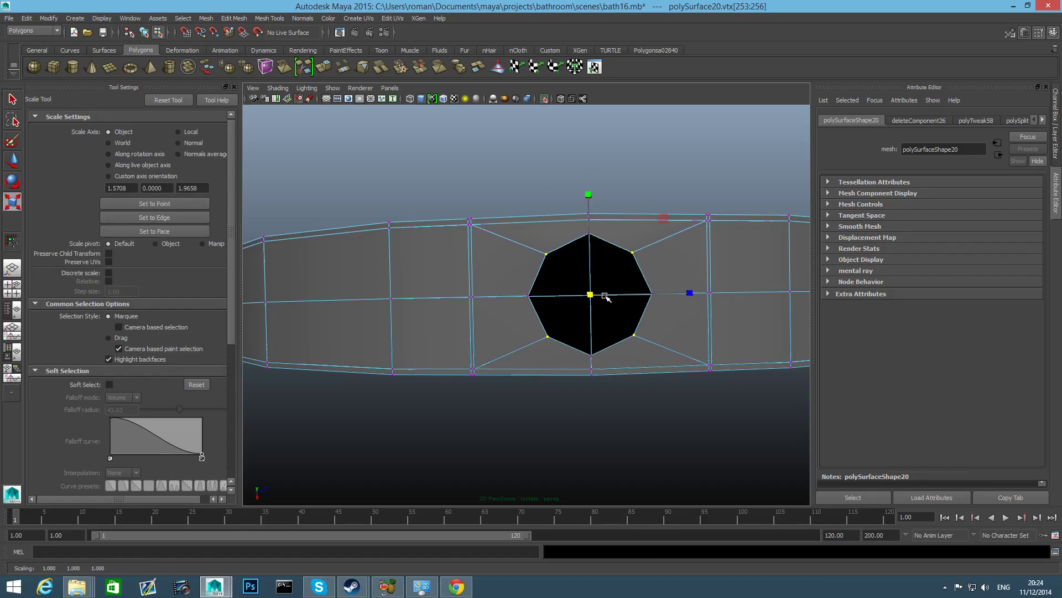
{"action": "key", "text": "3"}
{"action": "key", "text": "1"}
{"action": "scroll", "coordinate": [607, 299], "scroll_direction": "down", "scroll_amount": 5}
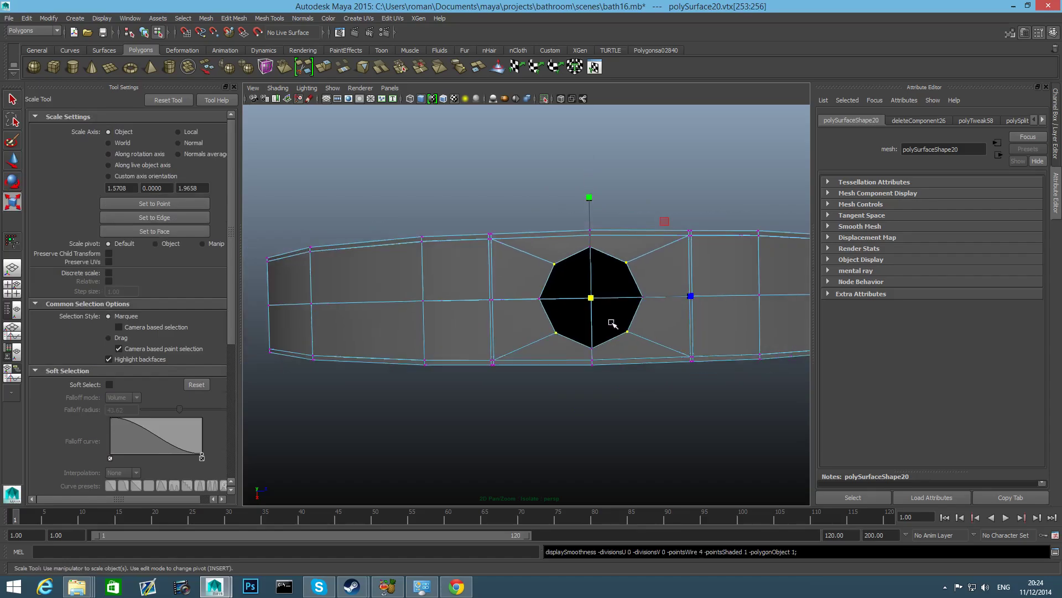
Step: Exit the isolated view and scale the ring of vertices at the stem's top rim to match the bracket's octagonal hole
{"action": "left_click", "coordinate": [545, 100]}
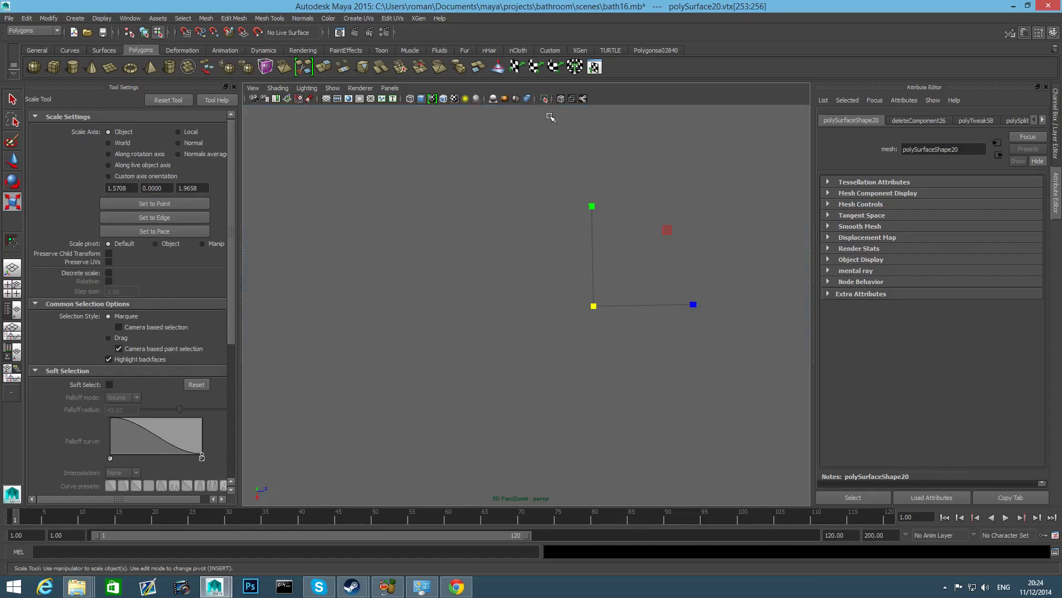
{"action": "left_click_drag", "start_coordinate": [592, 218], "coordinate": [676, 316], "text": "alt"}
{"action": "mouse_move", "coordinate": [590, 292]}
{"action": "left_mouse_down", "text": "alt"}
{"action": "mouse_move", "coordinate": [685, 280]}
{"action": "mouse_move", "coordinate": [592, 301]}
{"action": "left_mouse_up", "text": "alt"}
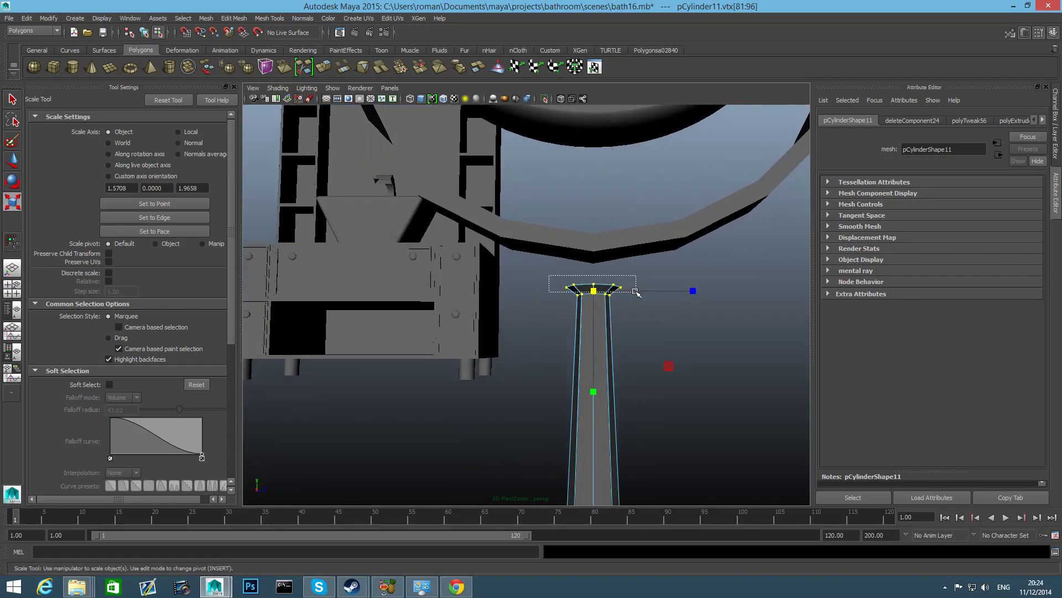
{"action": "left_click_drag", "start_coordinate": [636, 292], "coordinate": [590, 287]}
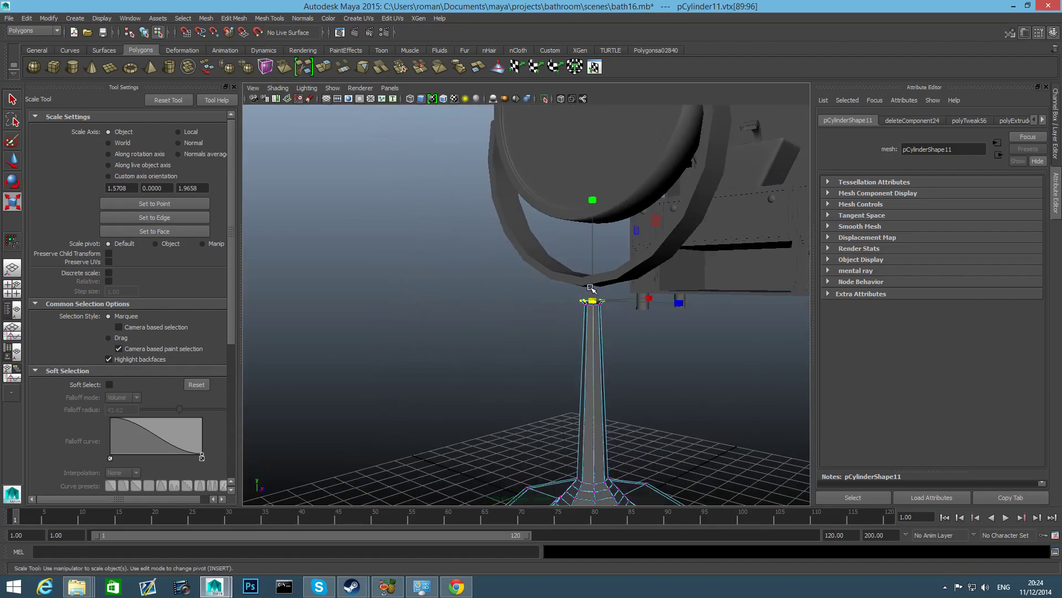
Step: Select the round head together with the bracket and move them down until the bracket nearly rests on the stem's top
{"action": "key", "text": "F8"}
{"action": "scroll", "coordinate": [606, 189], "scroll_direction": "down", "scroll_amount": 4}
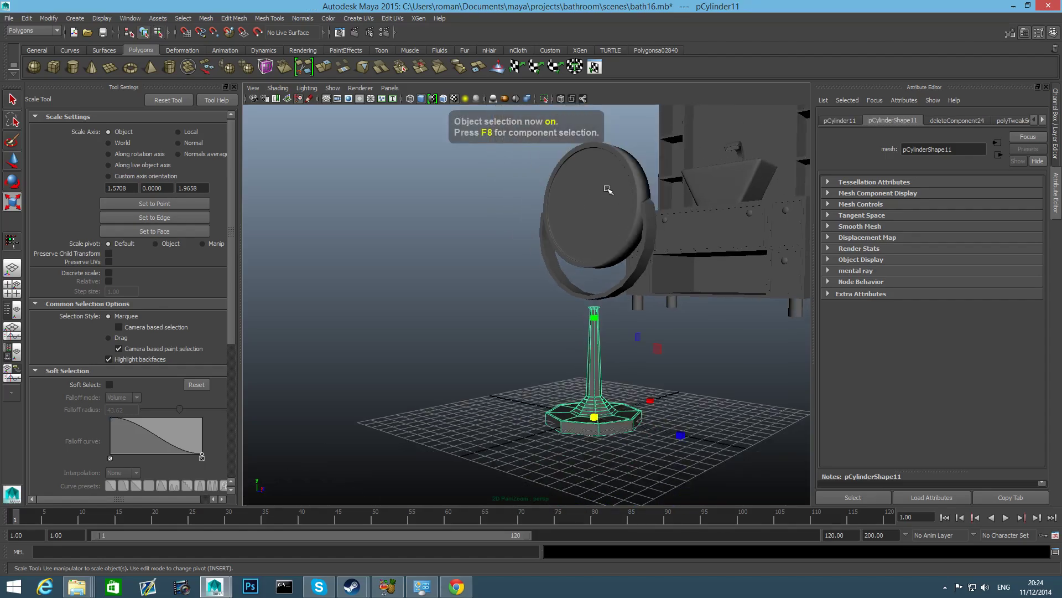
{"action": "left_click", "coordinate": [605, 188]}
{"action": "left_click", "coordinate": [649, 216], "text": "shift"}
{"action": "key", "text": "w"}
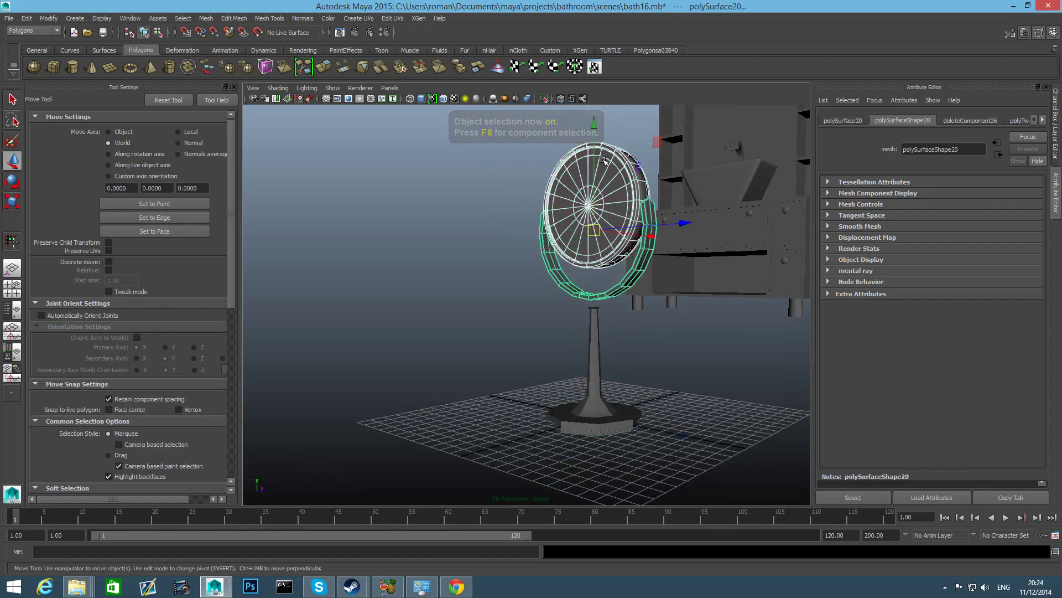
{"action": "left_click_drag", "start_coordinate": [593, 131], "coordinate": [594, 130]}
{"action": "left_click", "coordinate": [593, 158]}
{"action": "left_click_drag", "start_coordinate": [603, 181], "coordinate": [611, 157], "text": "alt"}
{"action": "scroll", "coordinate": [588, 327], "scroll_direction": "up", "scroll_amount": 8}
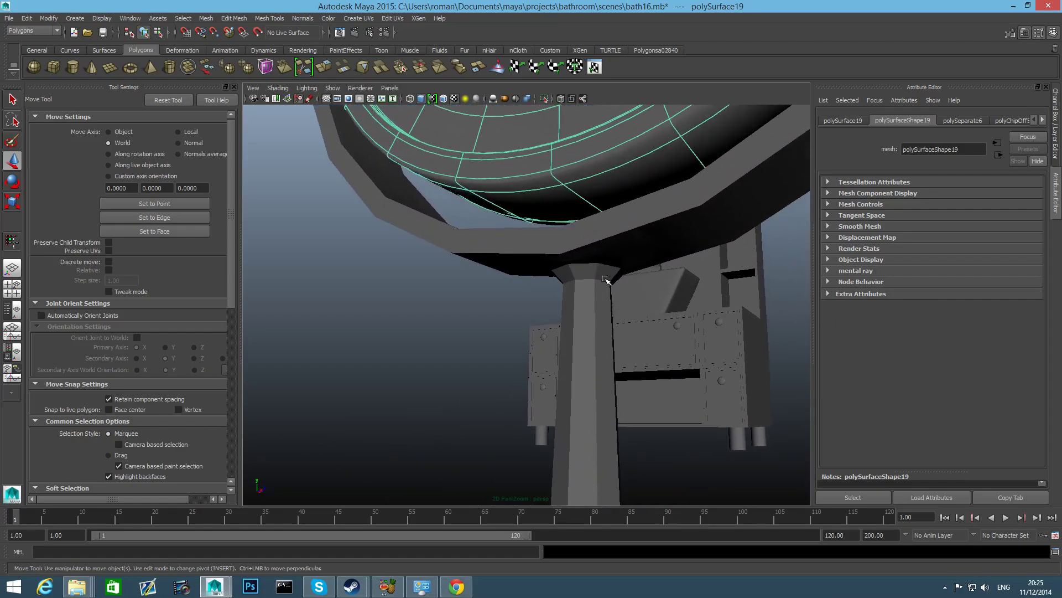
Step: Combine the bracket and the stem into a single mesh
{"action": "left_click", "coordinate": [615, 247]}
{"action": "left_click", "coordinate": [600, 282]}
{"action": "left_click_drag", "start_coordinate": [600, 282], "coordinate": [600, 325], "text": "alt"}
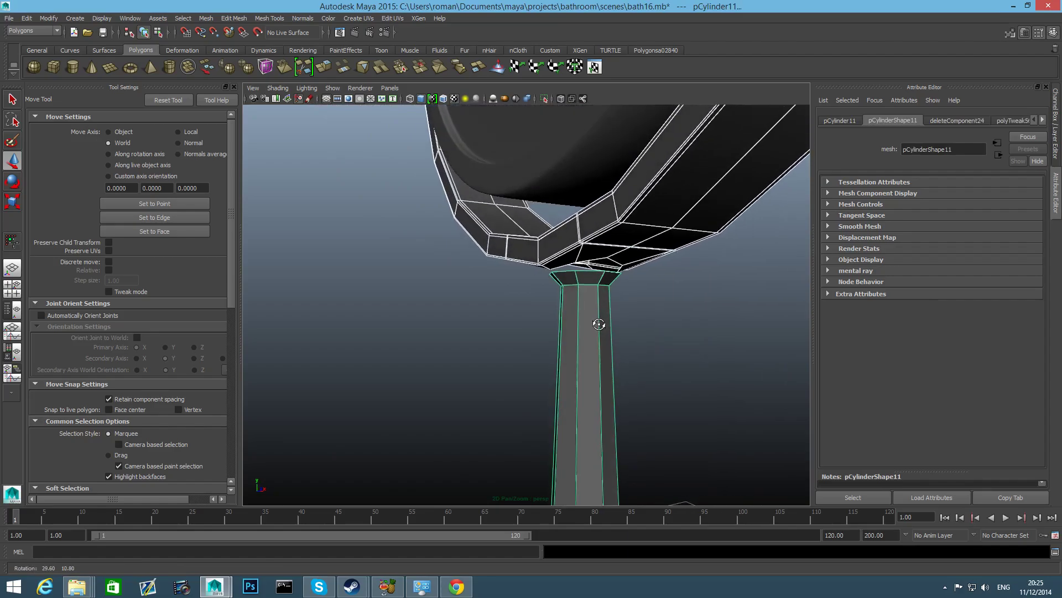
{"action": "left_click", "coordinate": [211, 18]}
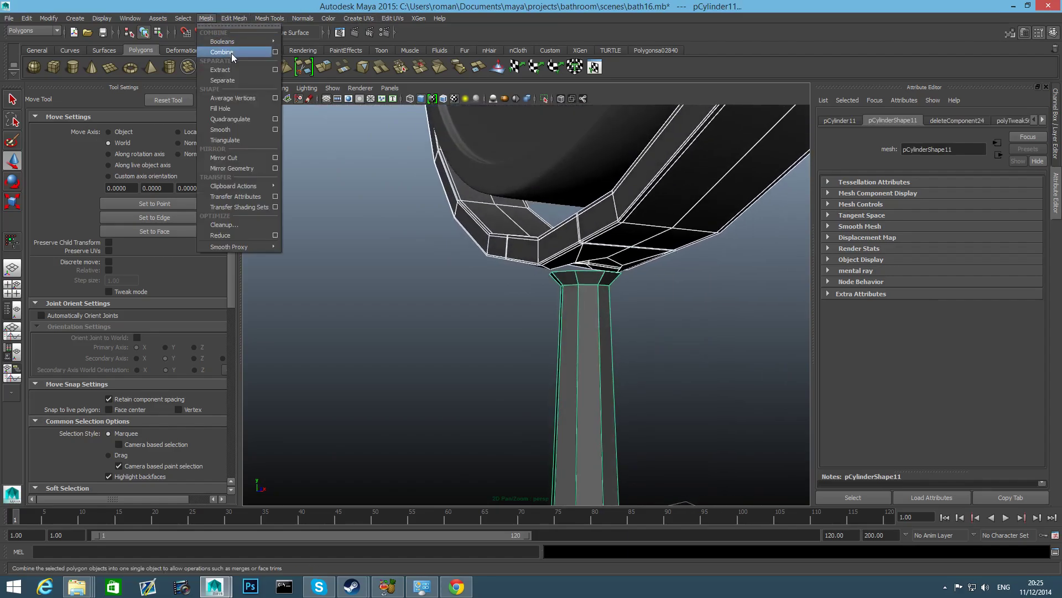
{"action": "left_click", "coordinate": [222, 35]}
Step: Extrude the open border edges at the stem's top rim and raise them slightly toward the hole in the bracket
{"action": "right_click_drag", "start_coordinate": [588, 304], "coordinate": [590, 270]}
{"action": "left_click", "coordinate": [591, 271]}
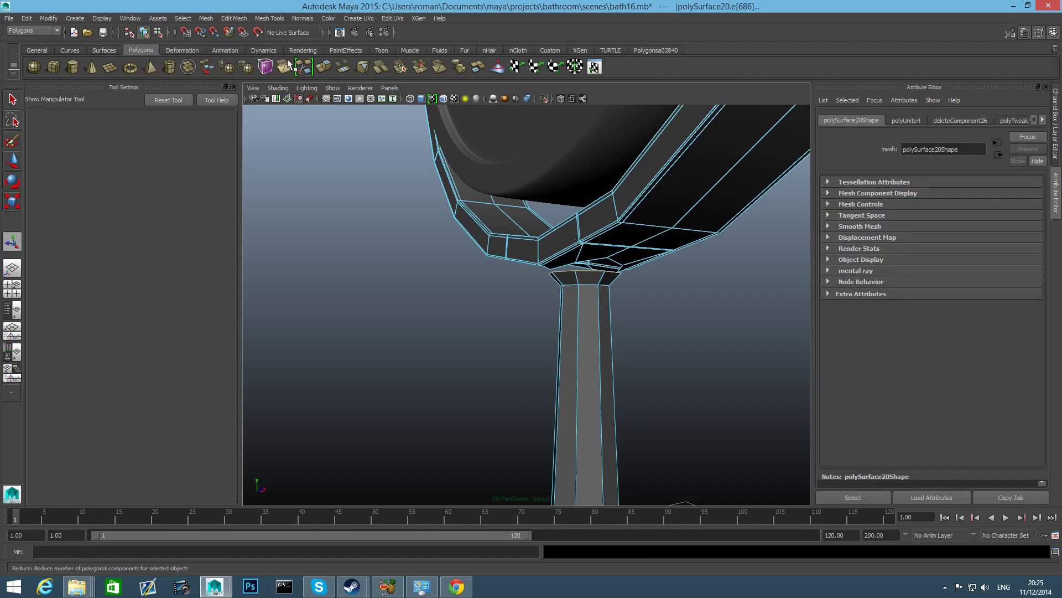
{"action": "left_click", "coordinate": [326, 67]}
{"action": "key", "text": "w"}
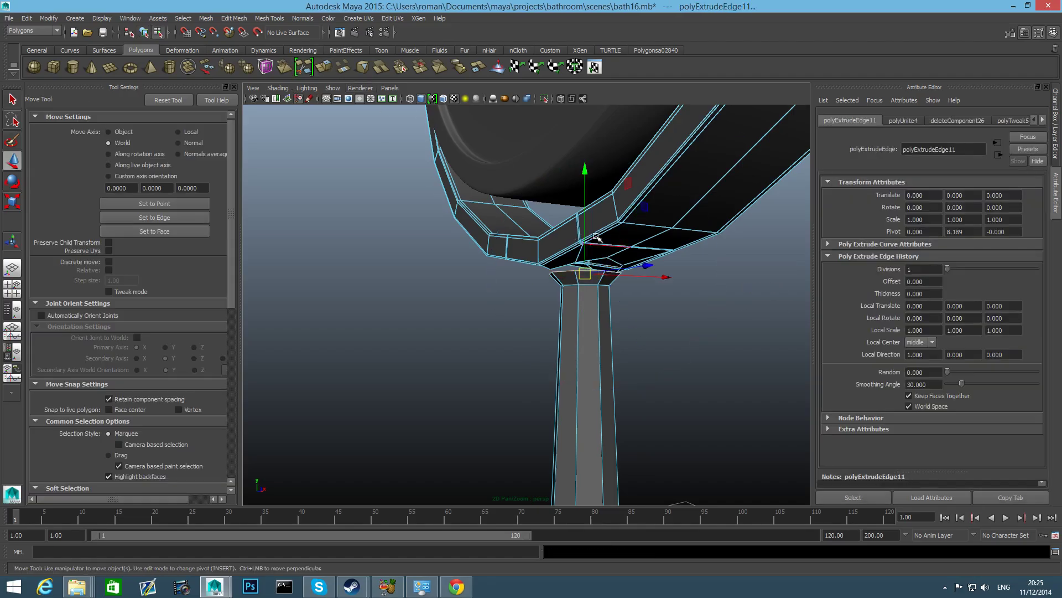
{"action": "left_click_drag", "start_coordinate": [584, 169], "coordinate": [622, 212]}
{"action": "right_click_drag", "start_coordinate": [622, 212], "coordinate": [615, 272], "text": "alt"}
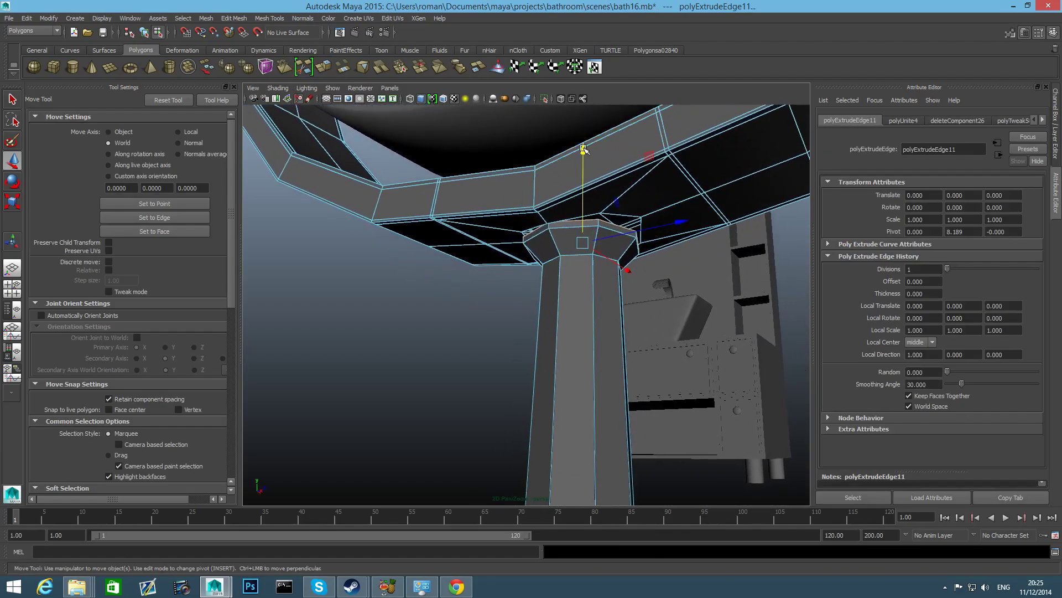
{"action": "left_click_drag", "start_coordinate": [583, 151], "coordinate": [722, 223]}
Step: Merge each vertex of the extruded stem rim to its matching corner of the octagonal hole with the Merge Vertex Tool
{"action": "left_click", "coordinate": [272, 19]}
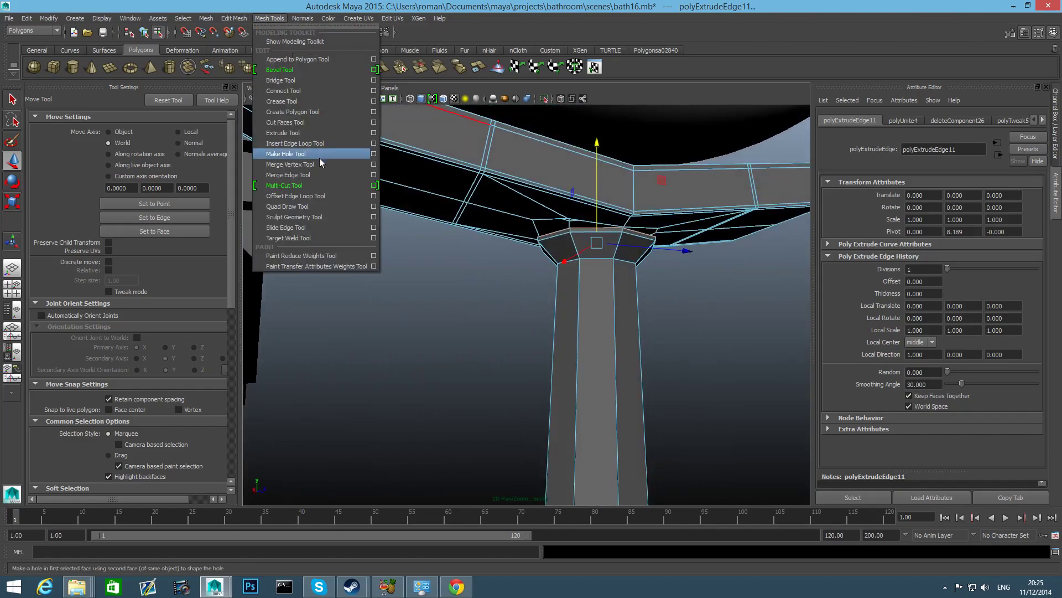
{"action": "left_click", "coordinate": [322, 164]}
{"action": "left_click_drag", "start_coordinate": [448, 227], "coordinate": [603, 121], "text": "alt"}
{"action": "scroll", "coordinate": [600, 174], "scroll_direction": "up", "scroll_amount": 4}
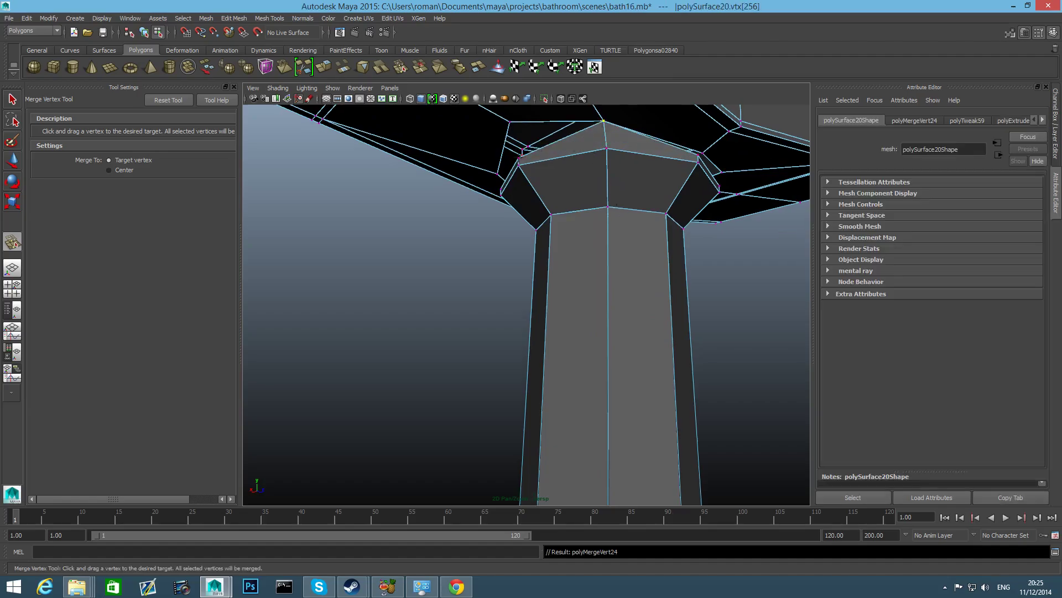
{"action": "left_click_drag", "start_coordinate": [519, 158], "coordinate": [509, 122]}
{"action": "left_click_drag", "start_coordinate": [506, 138], "coordinate": [604, 168], "text": "alt"}
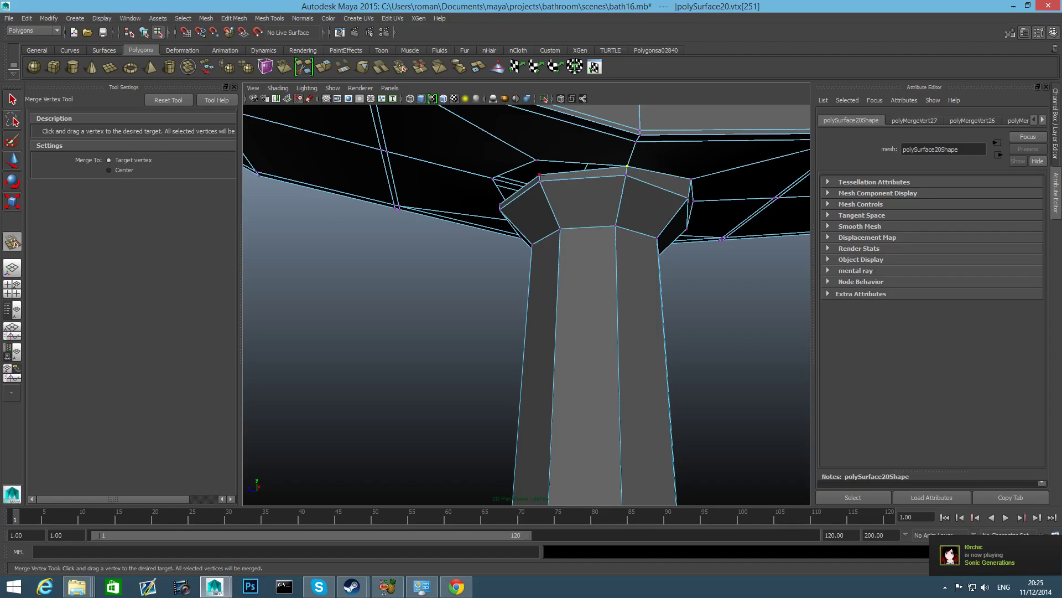
{"action": "left_click_drag", "start_coordinate": [540, 175], "coordinate": [540, 175]}
{"action": "left_click_drag", "start_coordinate": [540, 175], "coordinate": [603, 165], "text": "alt"}
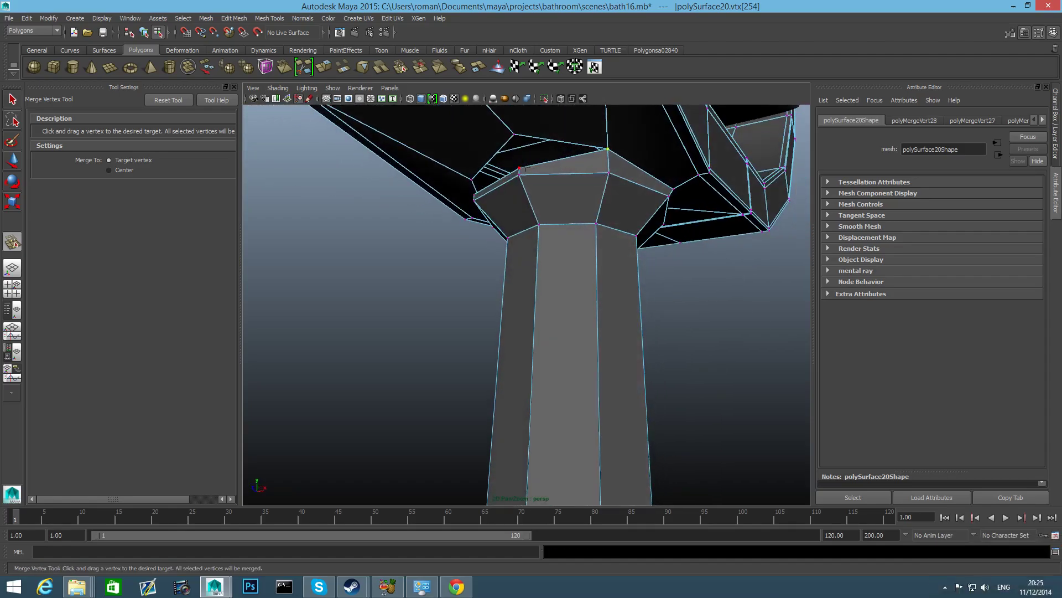
{"action": "left_click_drag", "start_coordinate": [518, 167], "coordinate": [392, 245]}
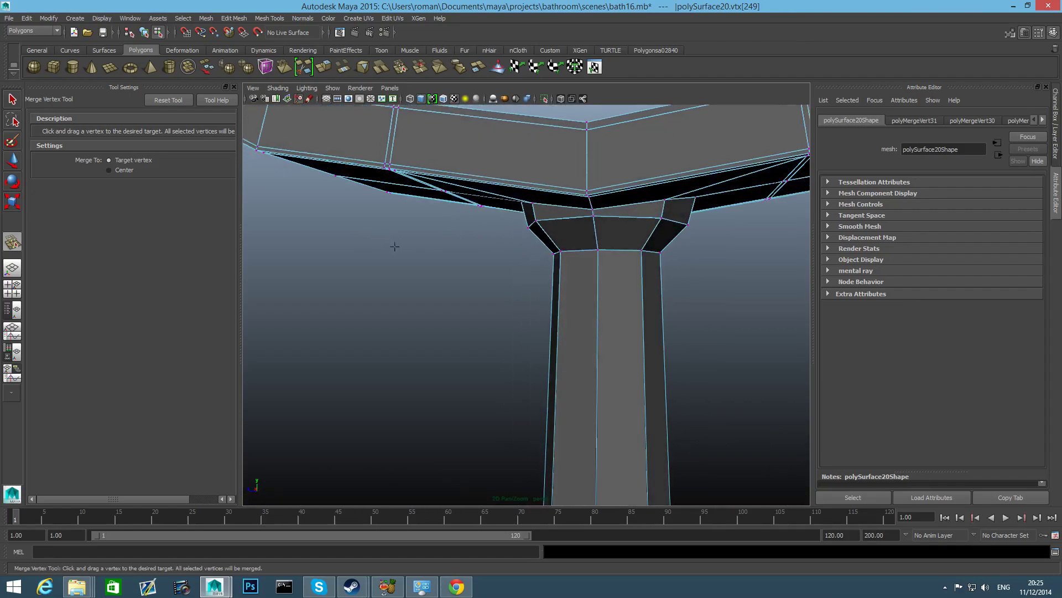
Step: Insert supporting edge loops around the stem's flared collar and its joint with the bracket, and show the mesh in smooth preview
{"action": "key", "text": "F8"}
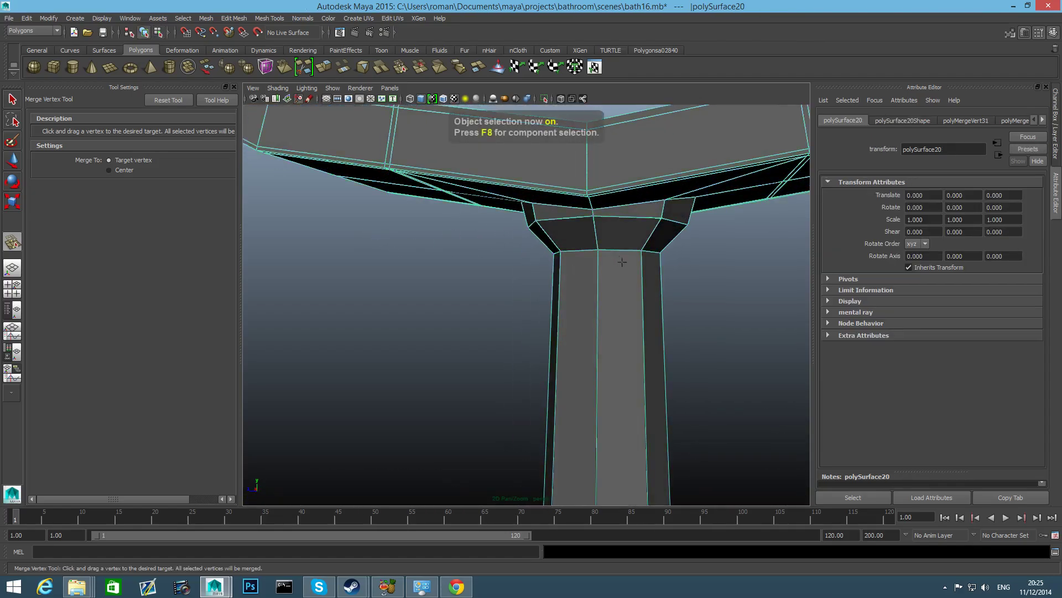
{"action": "key", "text": "q"}
{"action": "right_click_drag", "start_coordinate": [623, 263], "coordinate": [605, 263], "text": "shift"}
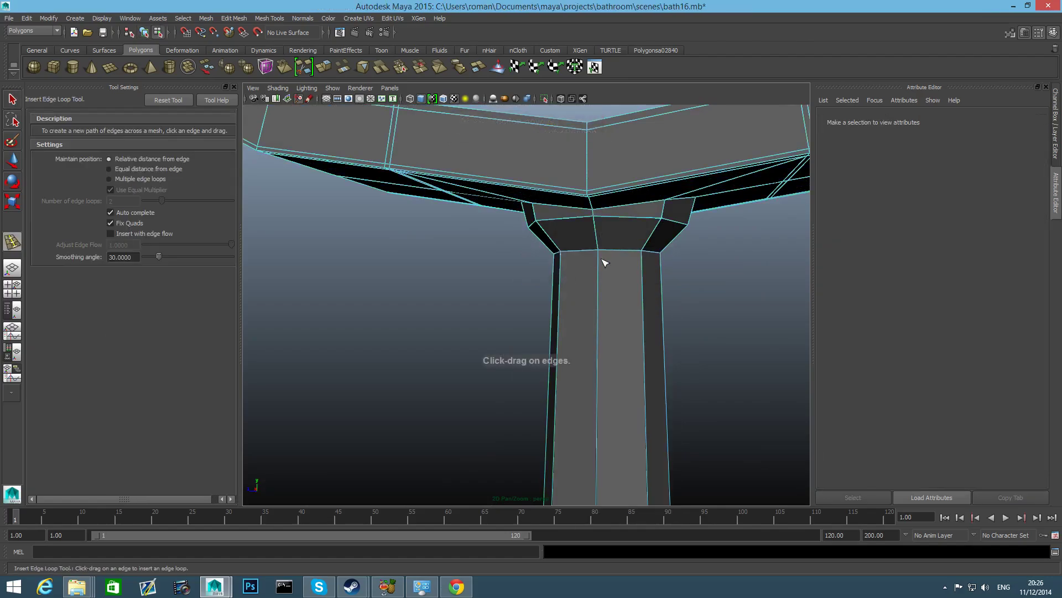
{"action": "left_click", "coordinate": [602, 255]}
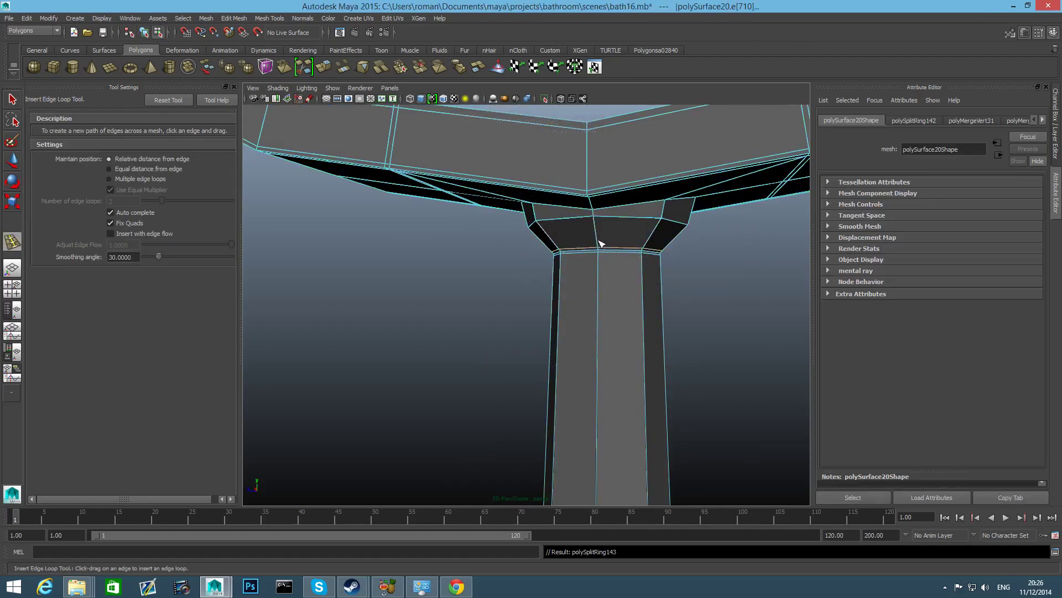
{"action": "left_click_drag", "start_coordinate": [600, 240], "coordinate": [597, 217]}
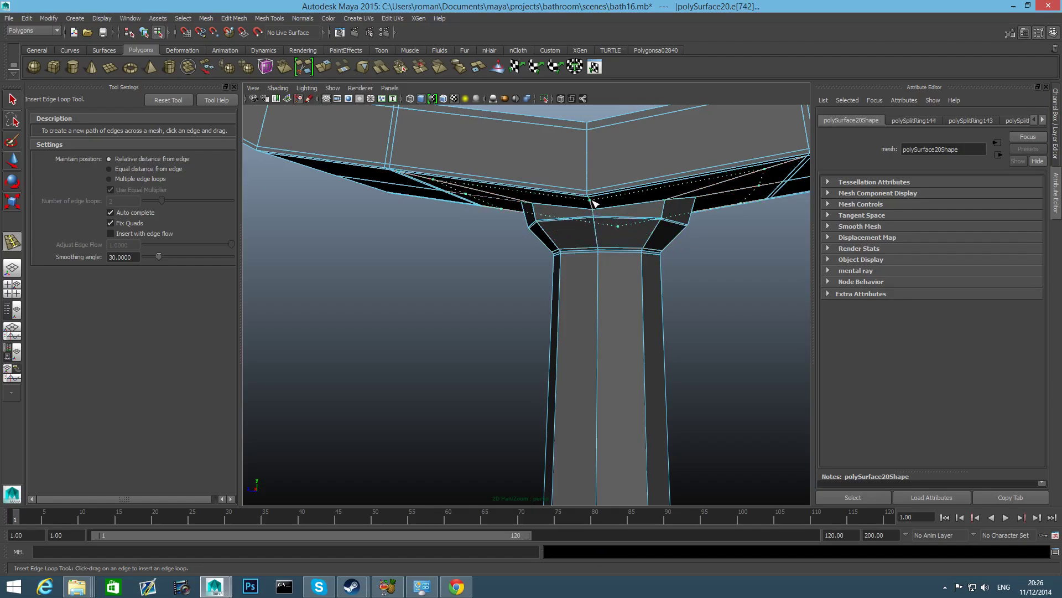
{"action": "mouse_move", "coordinate": [595, 210]}
{"action": "left_mouse_down"}
{"action": "mouse_move", "coordinate": [667, 204]}
{"action": "mouse_move", "coordinate": [653, 211]}
{"action": "mouse_move", "coordinate": [598, 190]}
{"action": "mouse_move", "coordinate": [611, 200]}
{"action": "left_mouse_up"}
{"action": "key", "text": "3"}
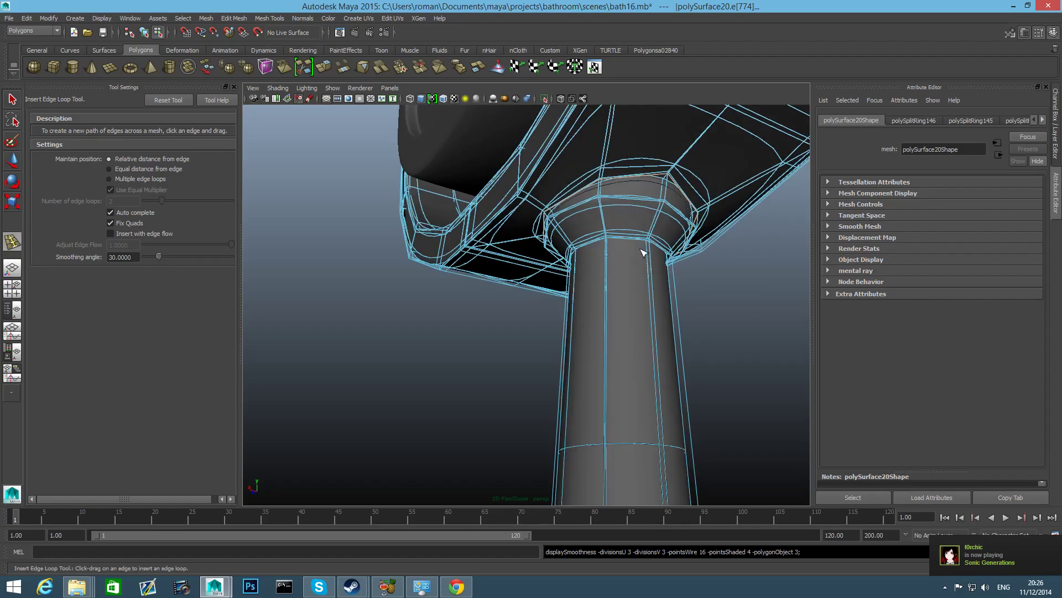
{"action": "key", "text": "F8"}
{"action": "left_click_drag", "start_coordinate": [673, 275], "coordinate": [703, 314], "text": "alt"}
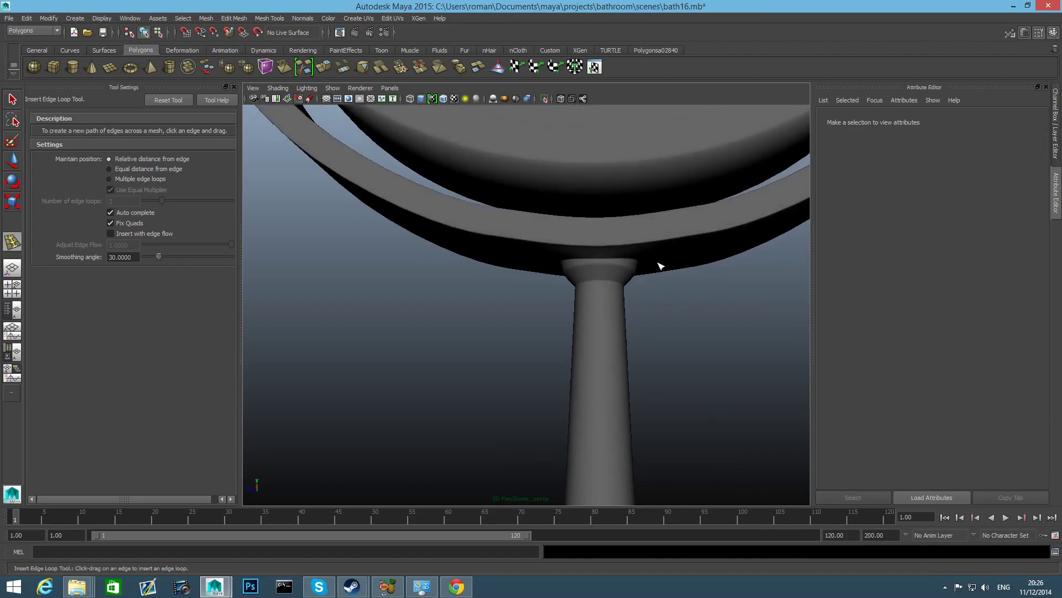
Step: Delete the outer crosswise edge loop on the bracket on each side of the stem
{"action": "key", "text": "q"}
{"action": "left_click", "coordinate": [458, 216]}
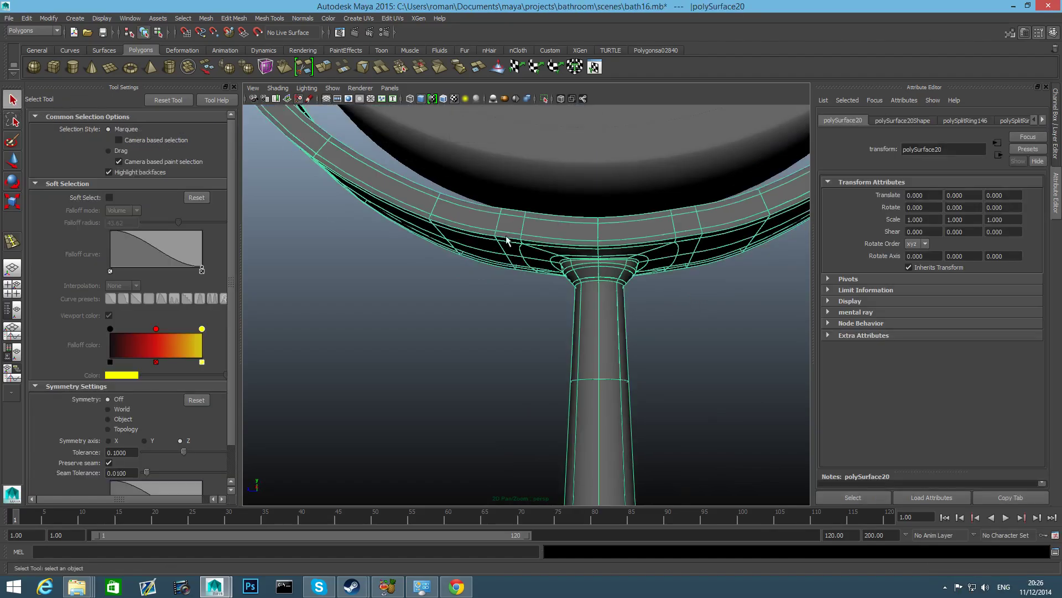
{"action": "left_click_drag", "start_coordinate": [509, 239], "coordinate": [506, 242], "text": "alt"}
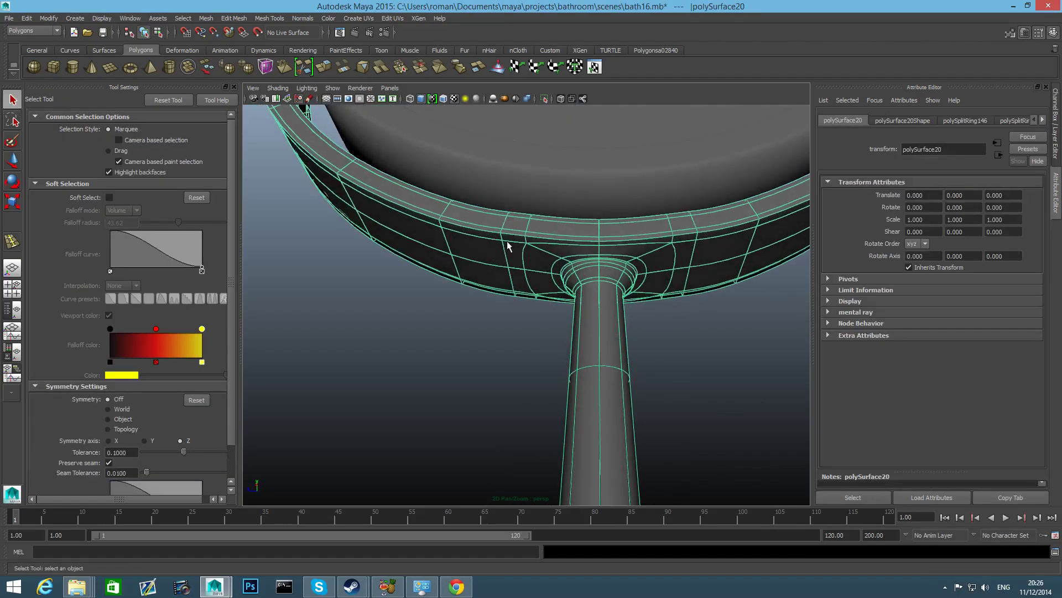
{"action": "right_click_drag", "start_coordinate": [506, 242], "coordinate": [505, 221]}
{"action": "left_click", "coordinate": [507, 251]}
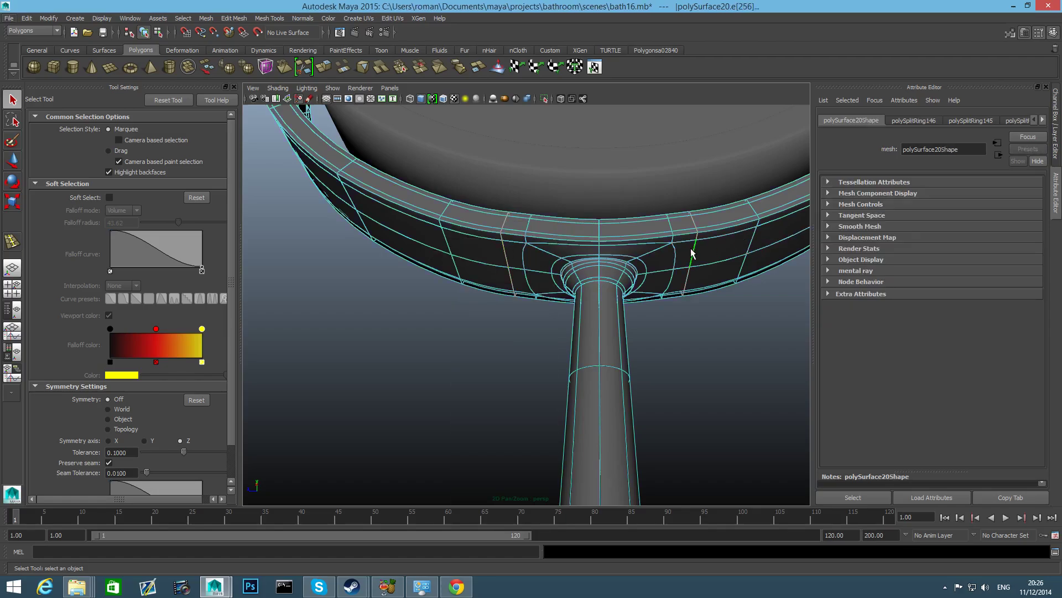
{"action": "right_click_drag", "start_coordinate": [692, 252], "coordinate": [649, 264], "text": "shift"}
{"action": "key", "text": "t"}
Step: Try lowering the selected vertices on the bracket's inner edge beside the stem joint, and undo the move
{"action": "left_click_drag", "start_coordinate": [652, 266], "coordinate": [677, 244], "text": "alt"}
{"action": "key", "text": "3"}
{"action": "right_click_drag", "start_coordinate": [676, 244], "coordinate": [671, 232]}
{"action": "left_click_drag", "start_coordinate": [670, 232], "coordinate": [642, 266], "text": "alt"}
{"action": "key", "text": "w"}
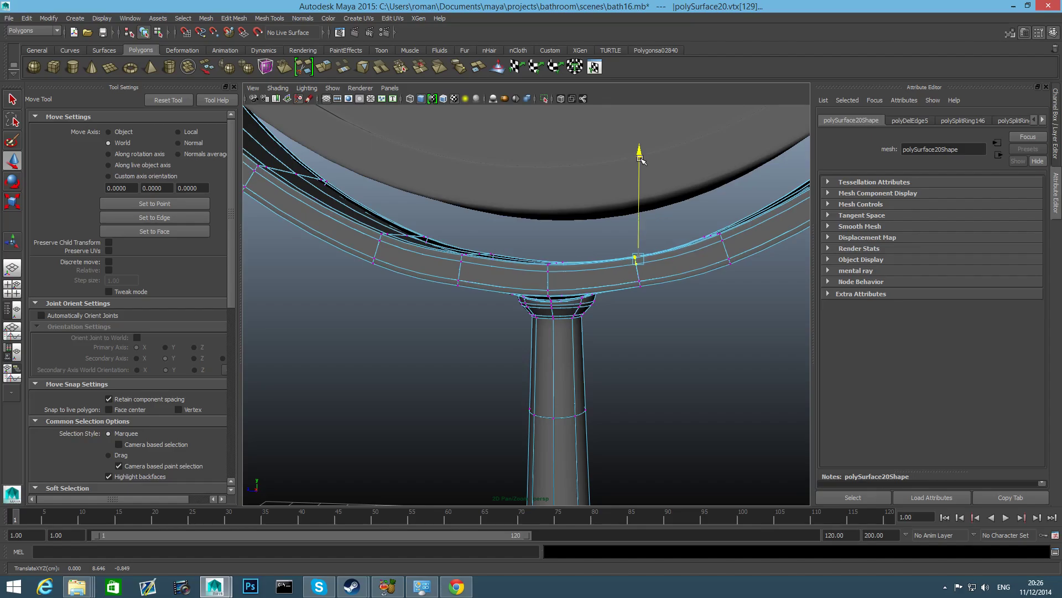
{"action": "left_click_drag", "start_coordinate": [641, 160], "coordinate": [646, 225], "text": "alt"}
{"action": "key", "text": "ctrl+z"}
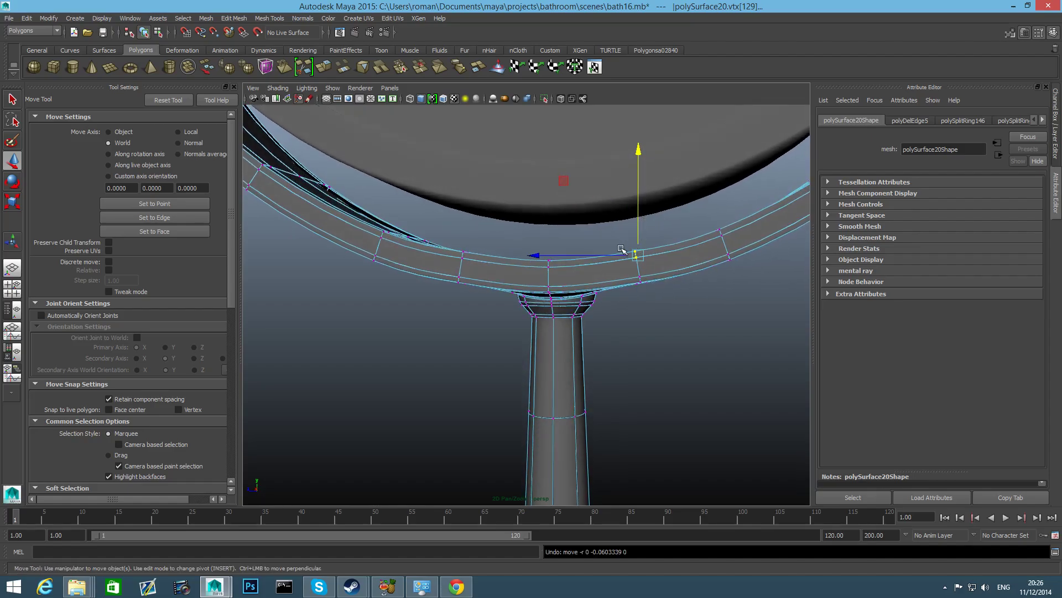
Step: Try lowering the ring vertices on both sides of the stem joint slightly
{"action": "left_click_drag", "start_coordinate": [653, 304], "coordinate": [653, 304]}
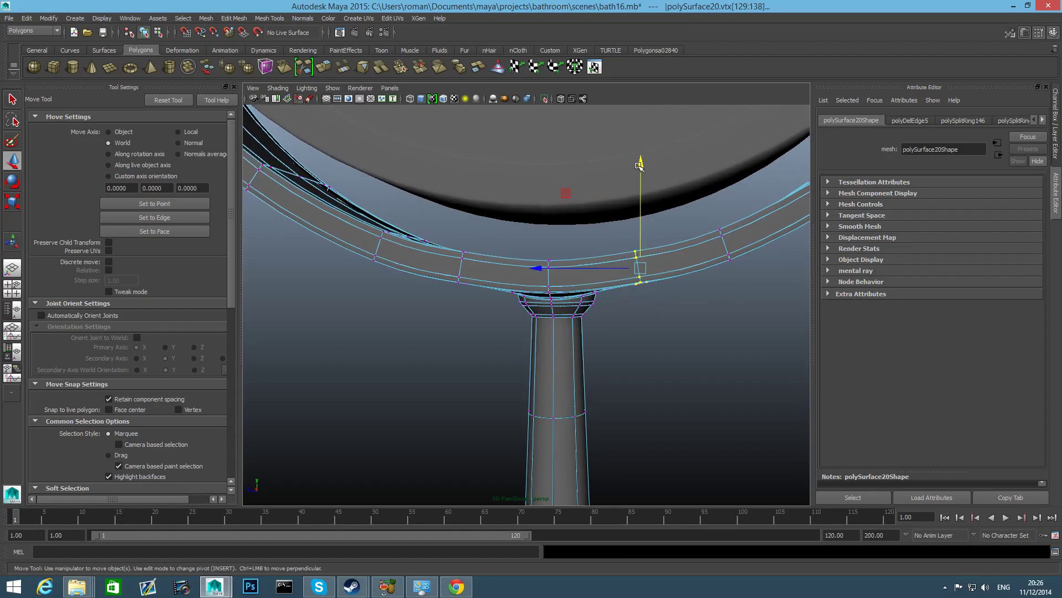
{"action": "left_click_drag", "start_coordinate": [441, 280], "coordinate": [529, 334], "text": "alt"}
{"action": "left_click_drag", "start_coordinate": [609, 176], "coordinate": [609, 187]}
{"action": "key", "text": "ctrl+z"}
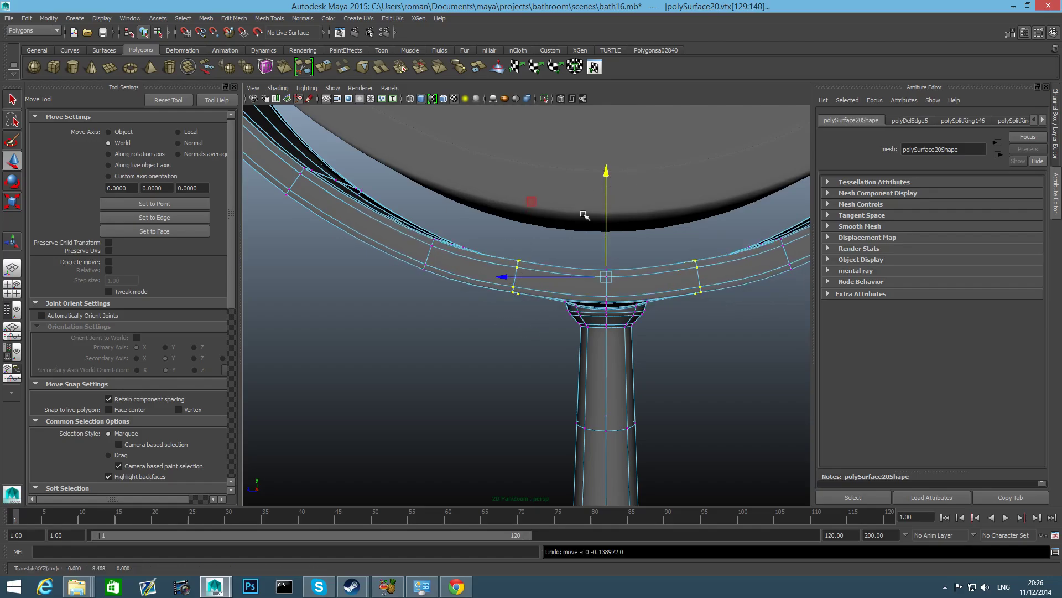
Step: Add the rear ring vertices to the selection and try lowering the full sections beside the stem, checking the unsmoothed mesh
{"action": "left_click_drag", "start_coordinate": [511, 244], "coordinate": [520, 319], "text": "alt"}
{"action": "left_click_drag", "start_coordinate": [576, 270], "coordinate": [640, 377], "text": "shift"}
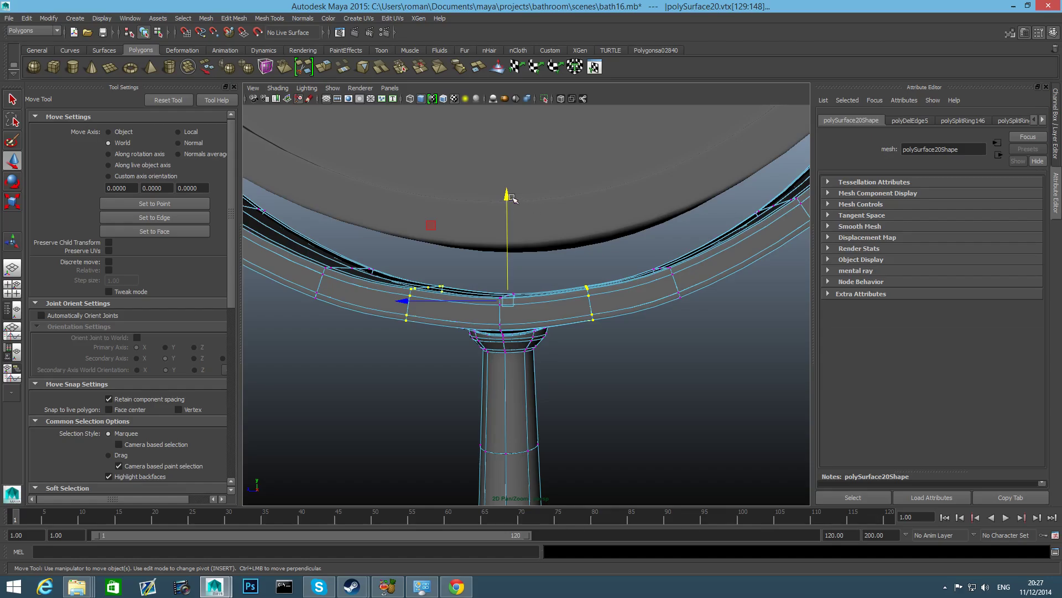
{"action": "left_click_drag", "start_coordinate": [508, 196], "coordinate": [487, 288]}
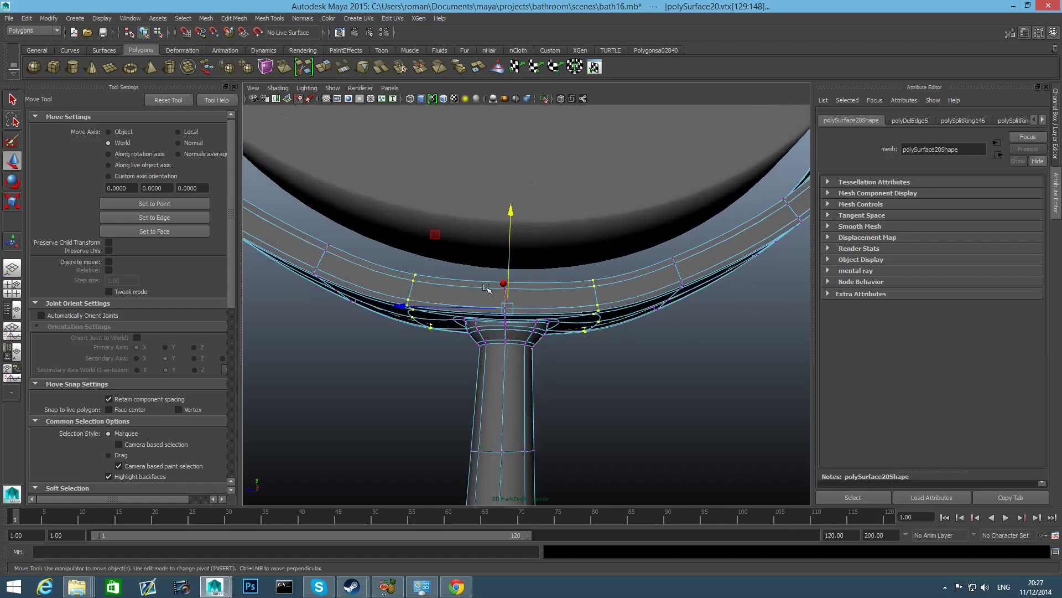
{"action": "left_click_drag", "start_coordinate": [511, 217], "coordinate": [515, 216]}
{"action": "key", "text": "q"}
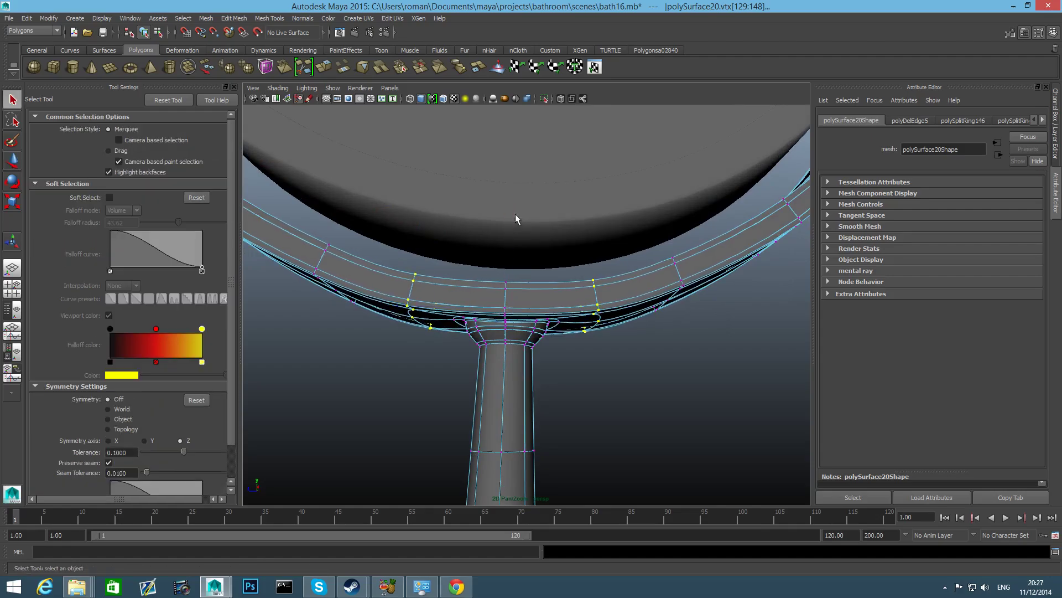
{"action": "key", "text": "1"}
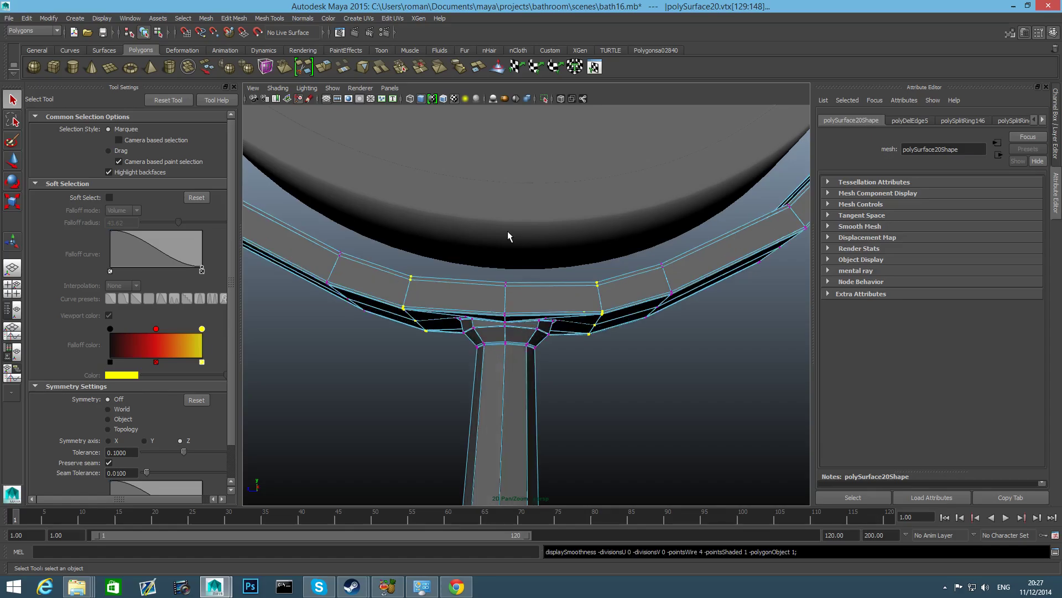
{"action": "left_click_drag", "start_coordinate": [530, 267], "coordinate": [628, 370], "text": "alt"}
{"action": "key", "text": "ctrl+z"}
{"action": "key", "text": "ctrl+z"}
Step: Insert edge loops around the side wall of the stand's base, close to its upper and lower edges
{"action": "key", "text": "F8"}
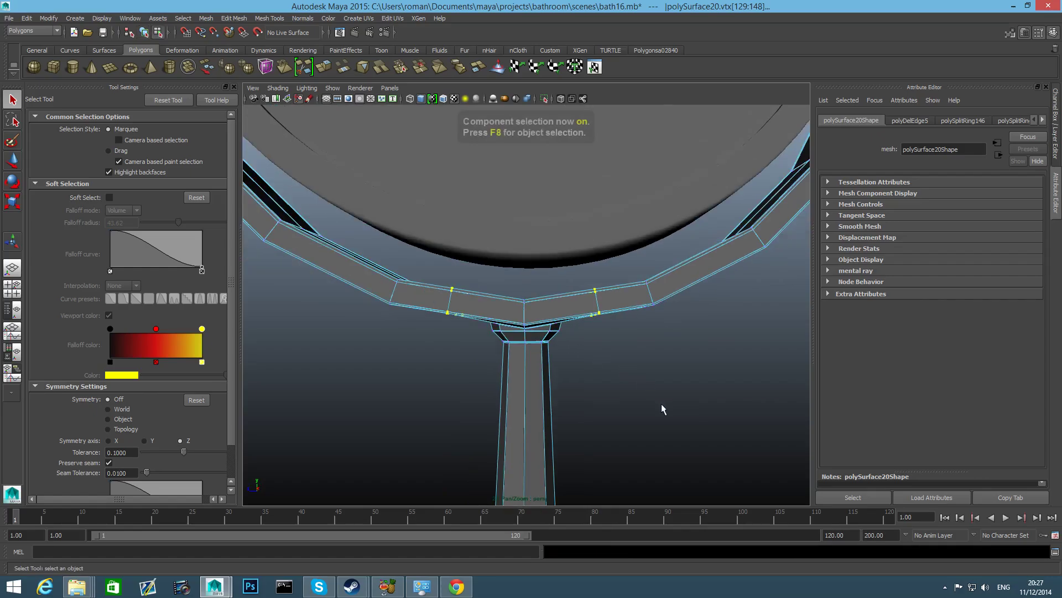
{"action": "key", "text": "f"}
{"action": "left_click_drag", "start_coordinate": [652, 397], "coordinate": [649, 404], "text": "alt"}
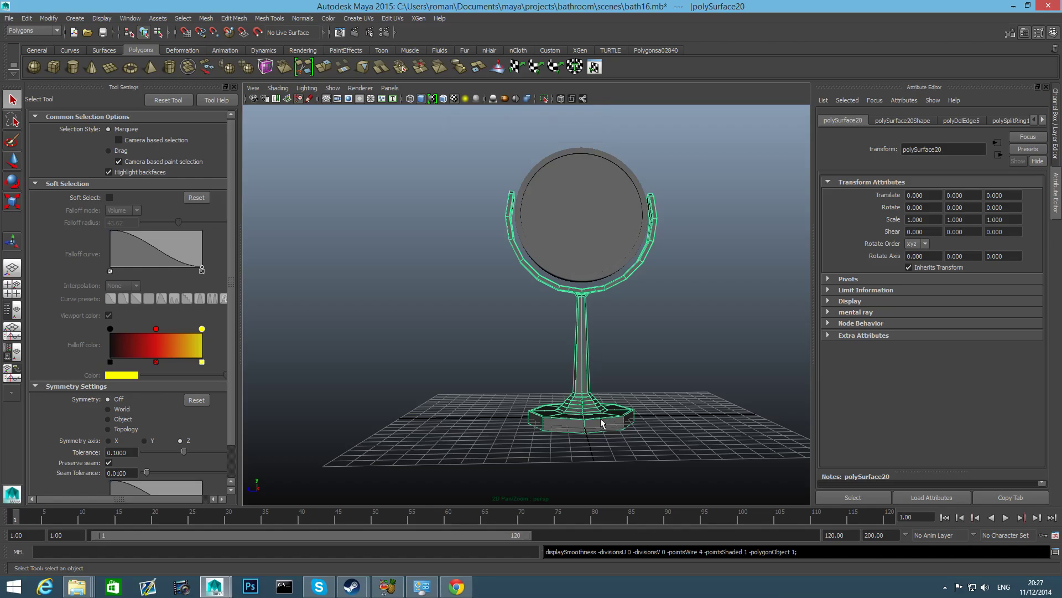
{"action": "scroll", "coordinate": [649, 401], "scroll_direction": "up", "scroll_amount": 8}
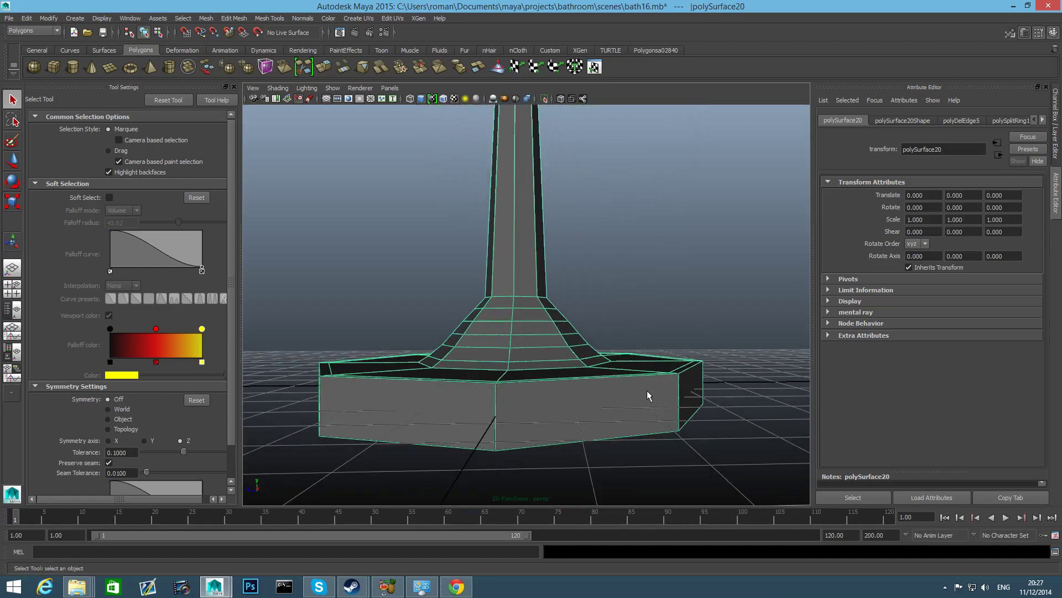
{"action": "right_click_drag", "start_coordinate": [646, 390], "coordinate": [575, 338], "text": "shift"}
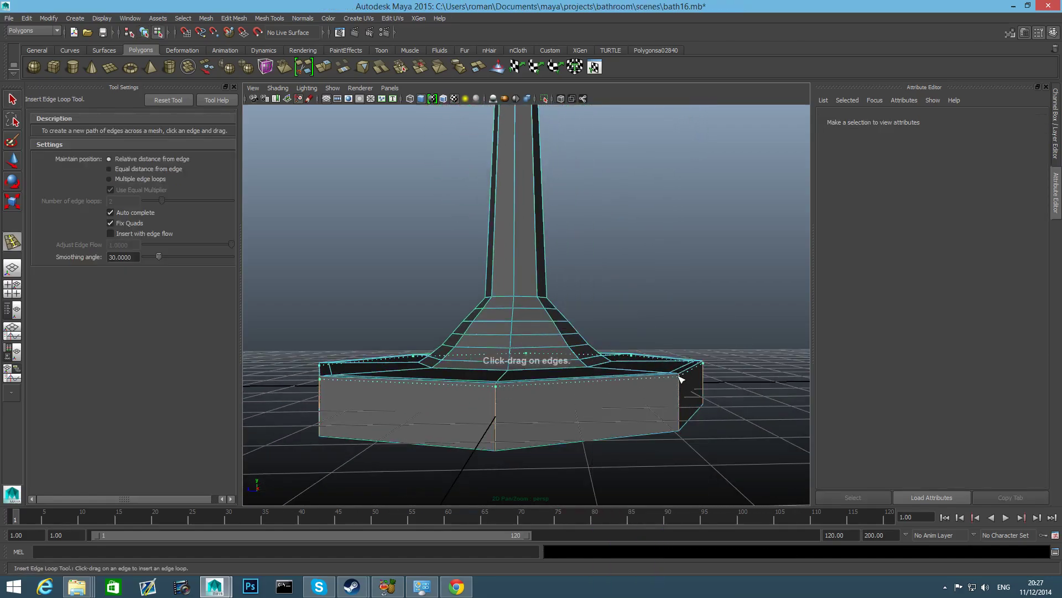
{"action": "left_click", "coordinate": [681, 378]}
{"action": "left_click", "coordinate": [685, 419]}
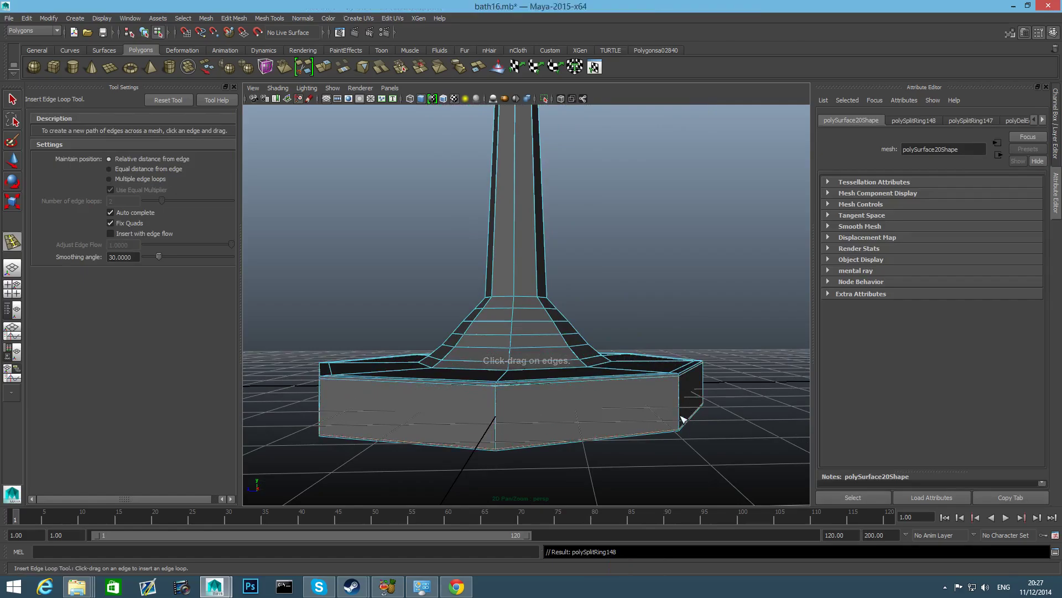
Step: Insert edge loops on the base's top face near the flared foot and outer rim, and one where the foot meets the stem
{"action": "left_click_drag", "start_coordinate": [684, 418], "coordinate": [641, 486], "text": "alt"}
{"action": "right_click_drag", "start_coordinate": [641, 486], "coordinate": [645, 417], "text": "alt"}
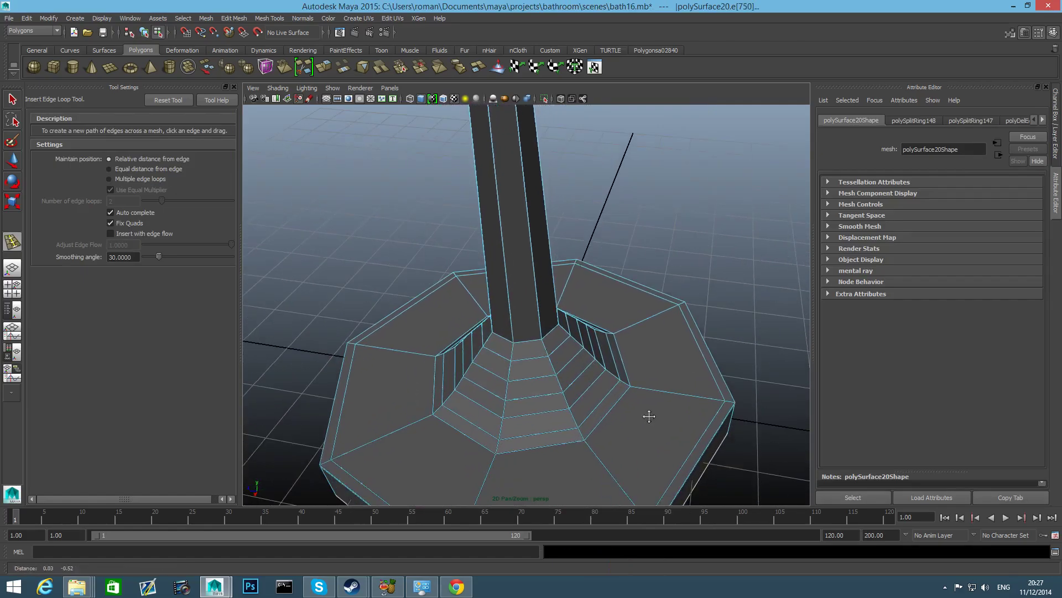
{"action": "left_click", "coordinate": [636, 389]}
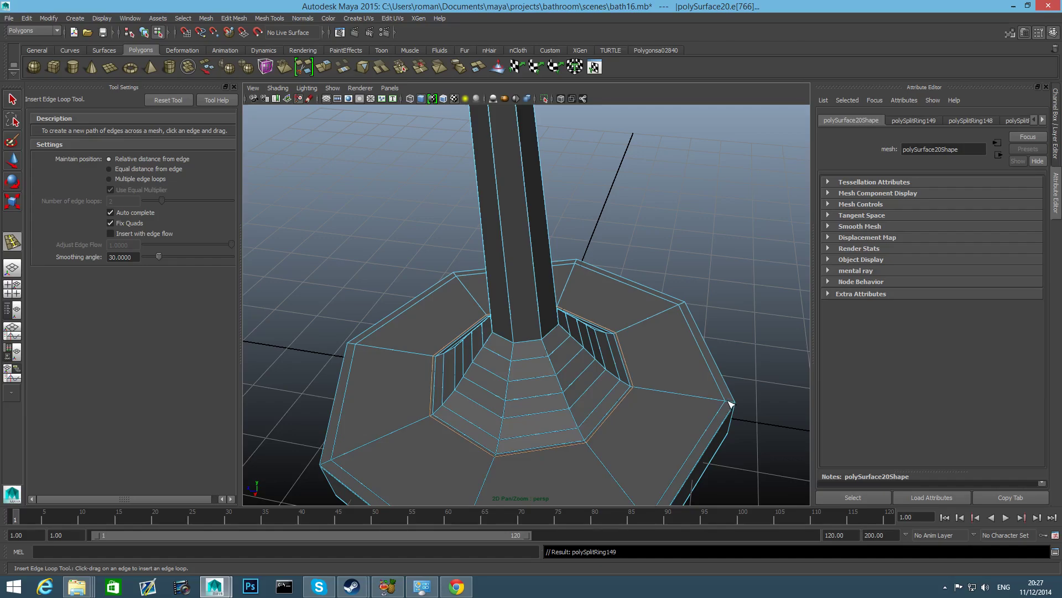
{"action": "left_click", "coordinate": [736, 405]}
{"action": "left_click_drag", "start_coordinate": [742, 414], "coordinate": [708, 426], "text": "alt"}
{"action": "left_click_drag", "start_coordinate": [639, 383], "coordinate": [604, 344], "text": "alt"}
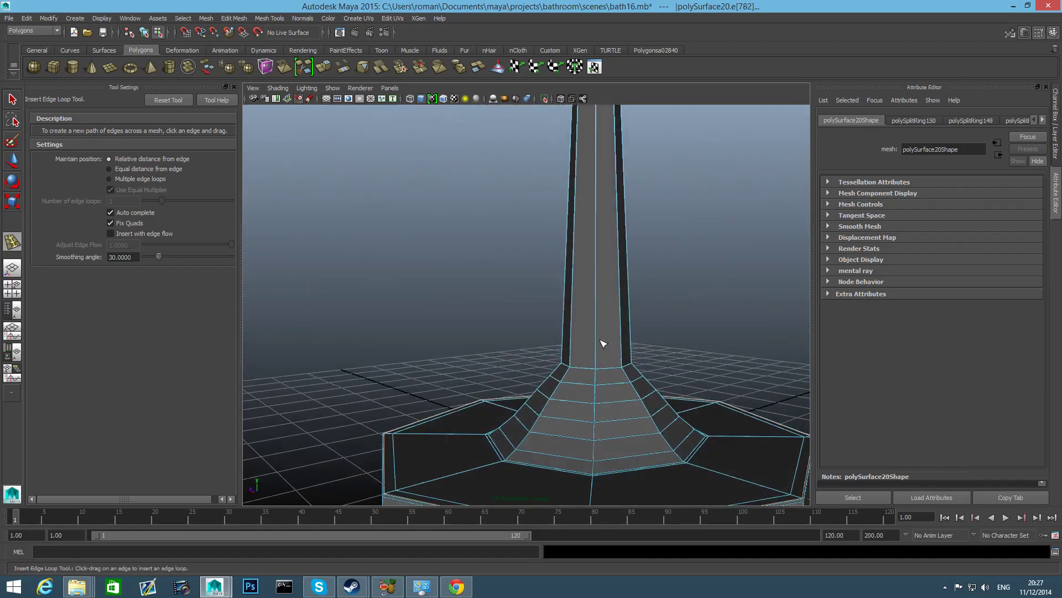
{"action": "left_click", "coordinate": [624, 366]}
Step: Display the stand in smooth preview and examine its base, stem and mirror ring
{"action": "key", "text": "3"}
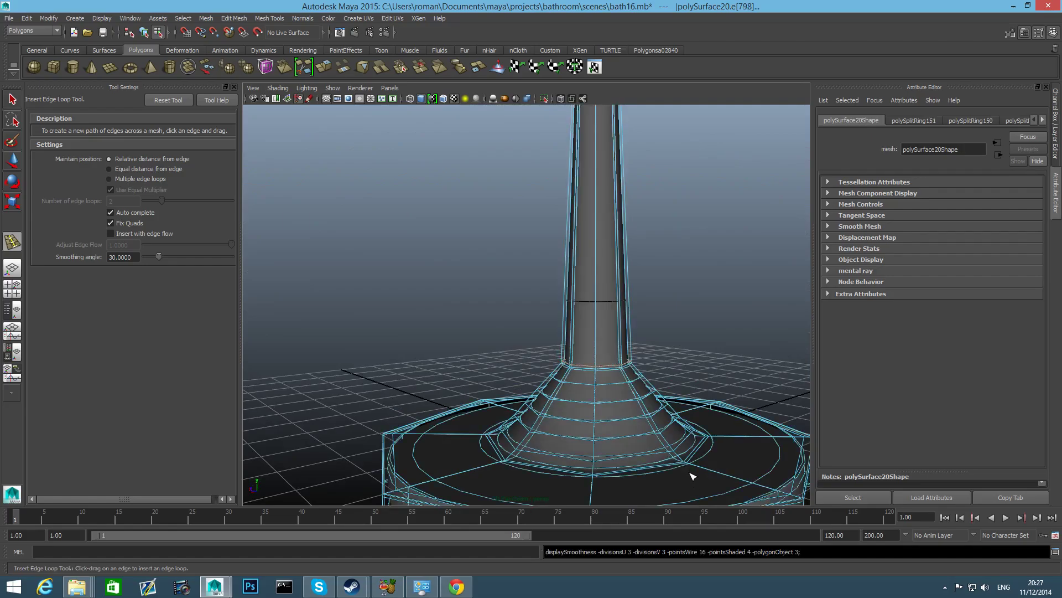
{"action": "key", "text": "F8"}
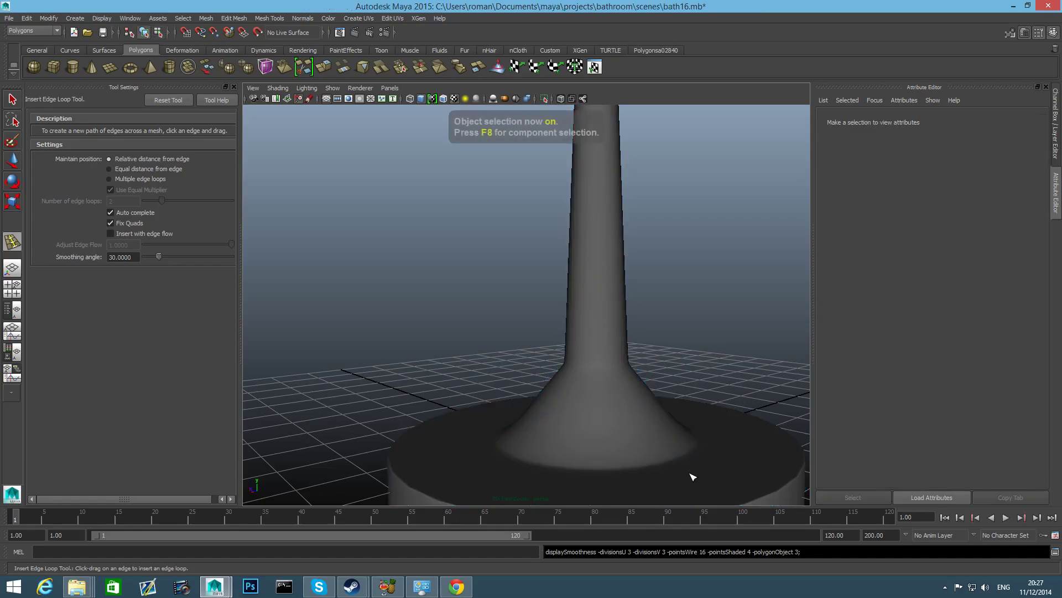
{"action": "scroll", "coordinate": [692, 474], "scroll_direction": "down", "scroll_amount": 4}
{"action": "middle_click_drag", "start_coordinate": [704, 441], "coordinate": [618, 455], "text": "alt"}
{"action": "left_click_drag", "start_coordinate": [618, 455], "coordinate": [469, 238], "text": "alt"}
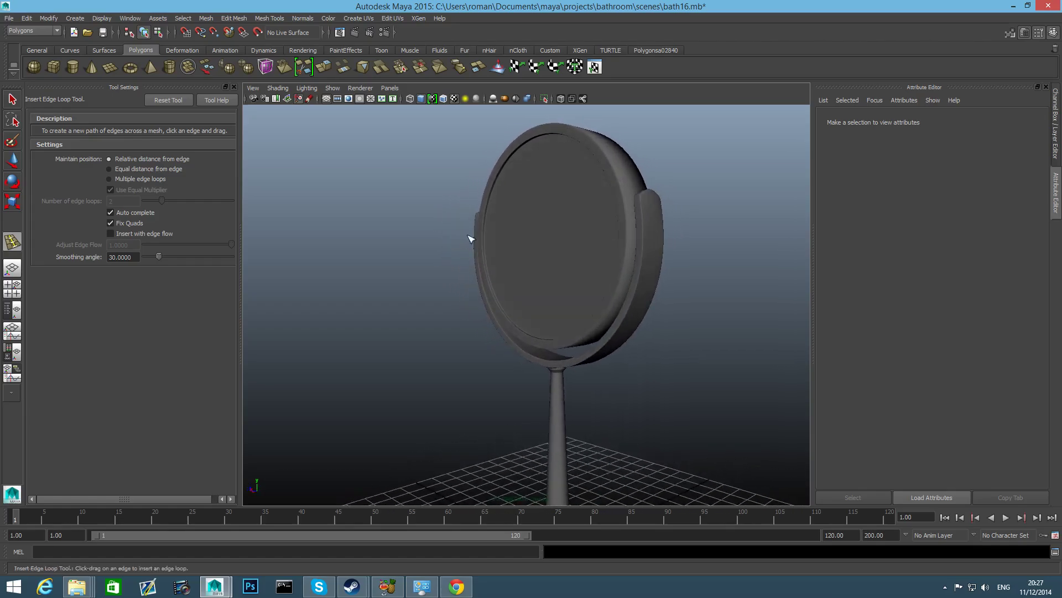
Step: Move the mirror disc straight up so it partly clears the curved holder
{"action": "key", "text": "q"}
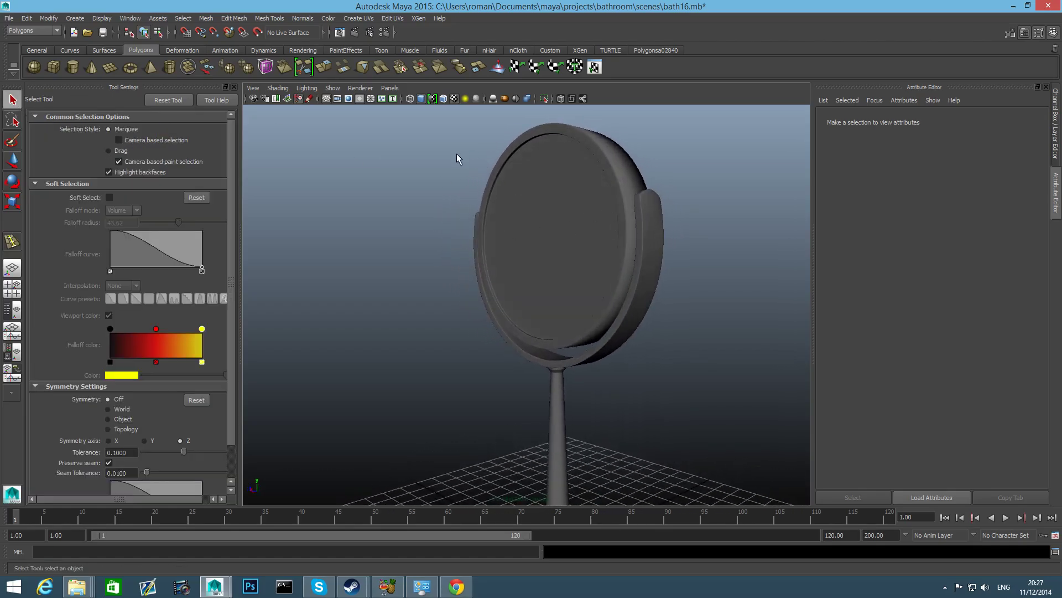
{"action": "left_click", "coordinate": [557, 205]}
{"action": "key", "text": "w"}
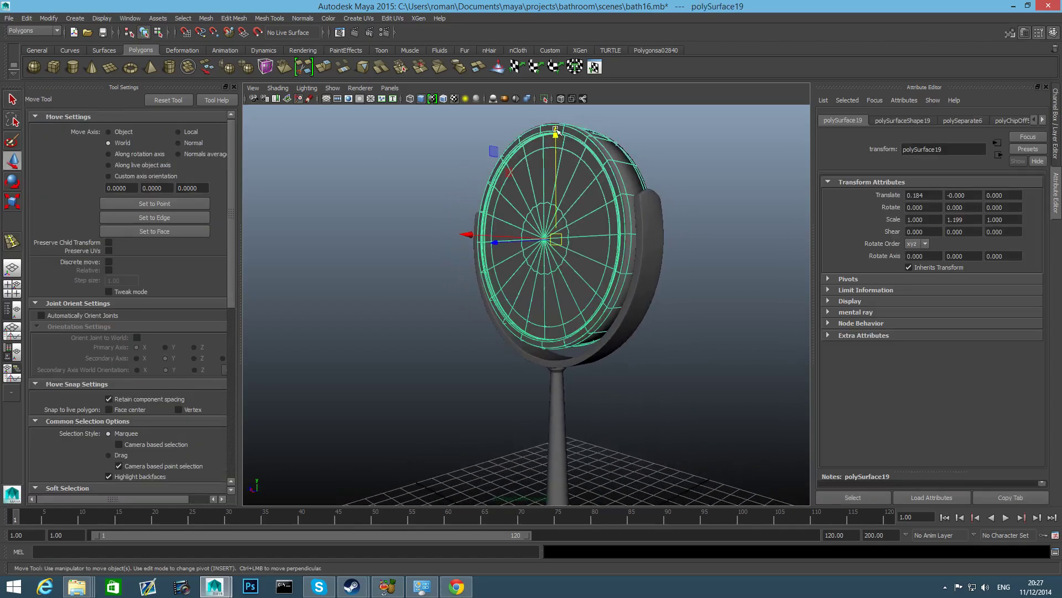
{"action": "left_click_drag", "start_coordinate": [555, 133], "coordinate": [547, 49]}
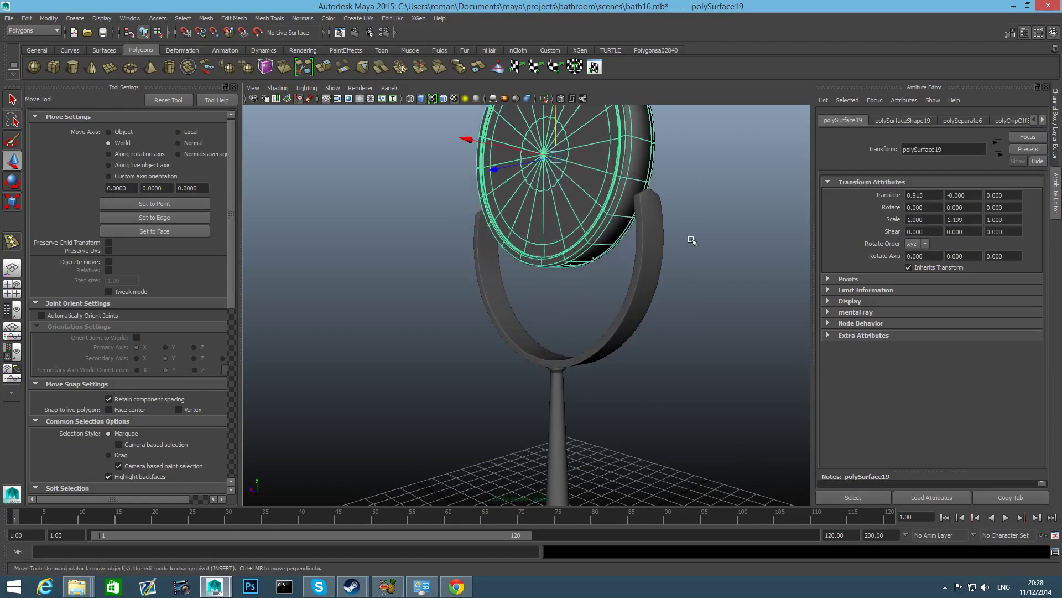
Step: Insert an edge loop around the middle of the mirror disc's outer rim
{"action": "middle_click_drag", "start_coordinate": [687, 227], "coordinate": [700, 310], "text": "alt"}
{"action": "left_click_drag", "start_coordinate": [729, 299], "coordinate": [683, 301], "text": "alt"}
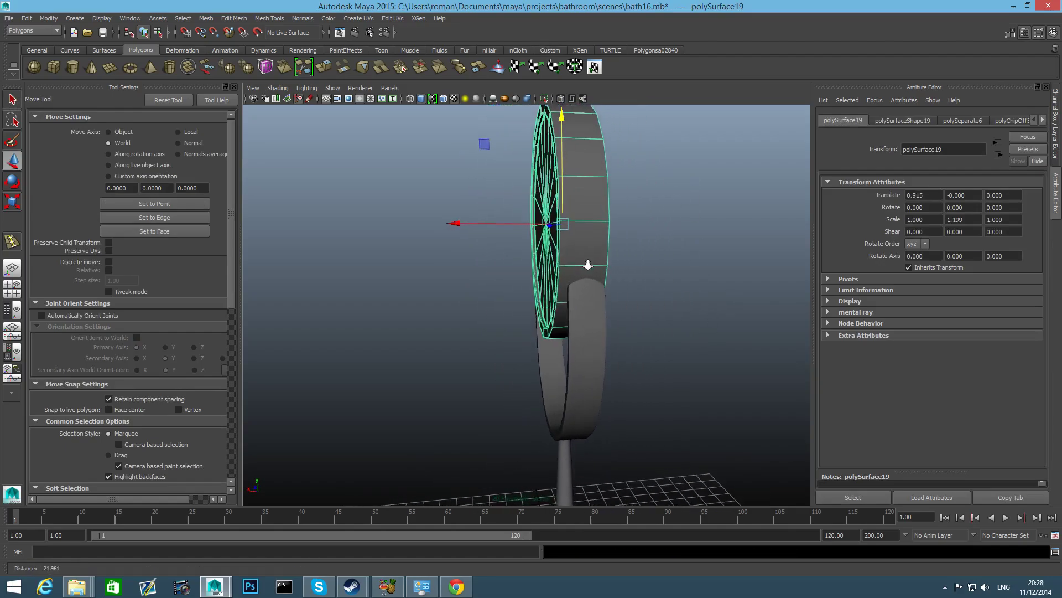
{"action": "middle_click_drag", "start_coordinate": [588, 264], "coordinate": [578, 331], "text": "alt"}
{"action": "left_click_drag", "start_coordinate": [608, 348], "coordinate": [552, 311], "text": "alt"}
{"action": "mouse_move", "coordinate": [549, 306]}
{"action": "right_mouse_down"}
{"action": "mouse_move", "coordinate": [550, 281]}
{"action": "mouse_move", "coordinate": [522, 306]}
{"action": "mouse_move", "coordinate": [575, 315]}
{"action": "mouse_move", "coordinate": [560, 316]}
{"action": "right_mouse_up"}
{"action": "left_click", "coordinate": [552, 289]}
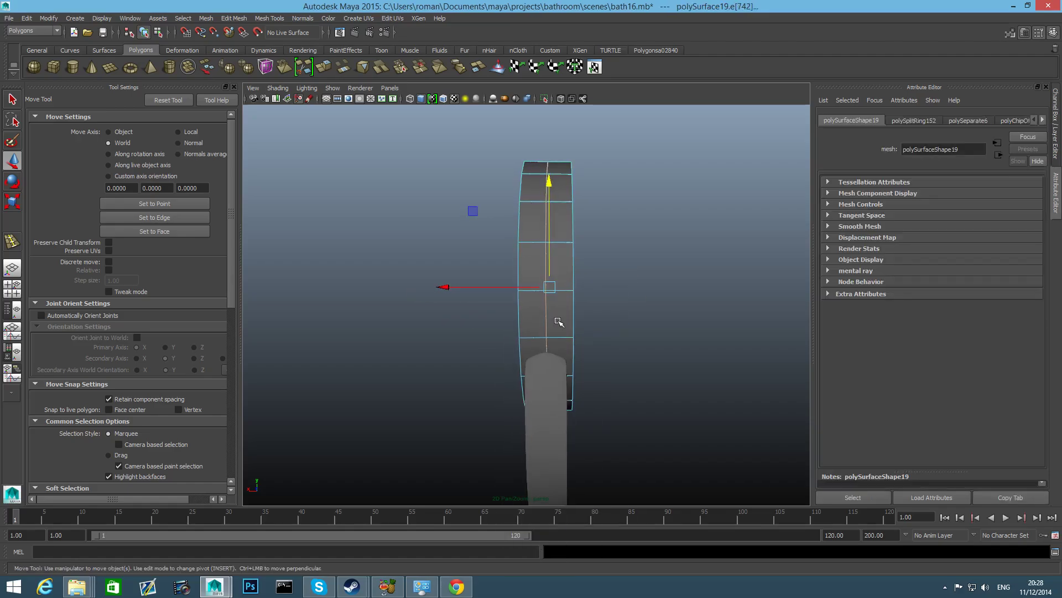
Step: Duplicate the mirror rim's centre edge loop with the Duplicate Edge Loop Tool, sliding the copies close to the rim's two borders
{"action": "key", "text": "F8"}
{"action": "right_click_drag", "start_coordinate": [564, 307], "coordinate": [527, 321], "text": "shift"}
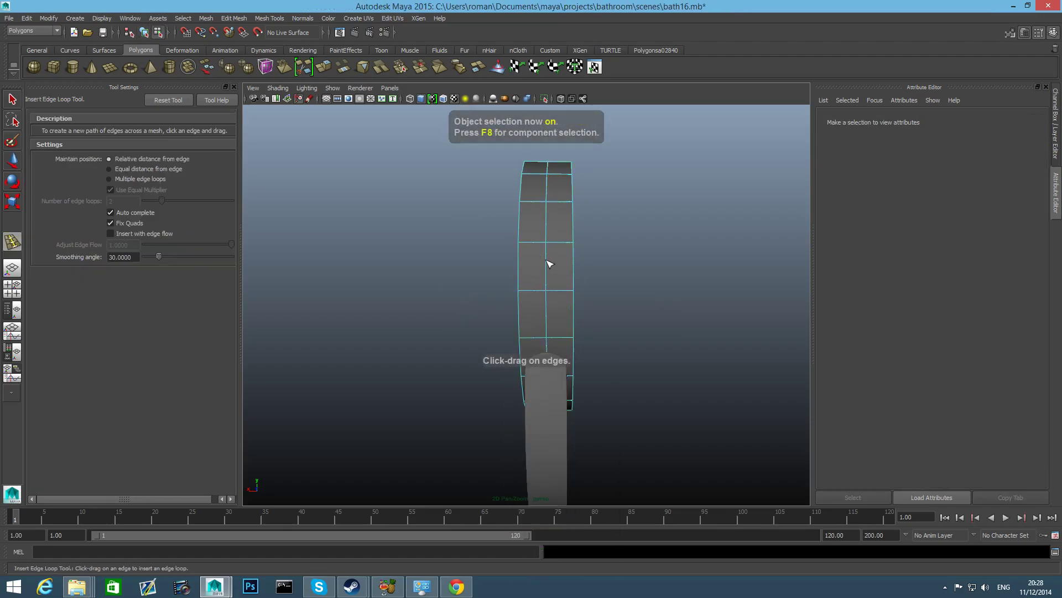
{"action": "right_click_drag", "start_coordinate": [546, 261], "coordinate": [547, 239], "text": "shift"}
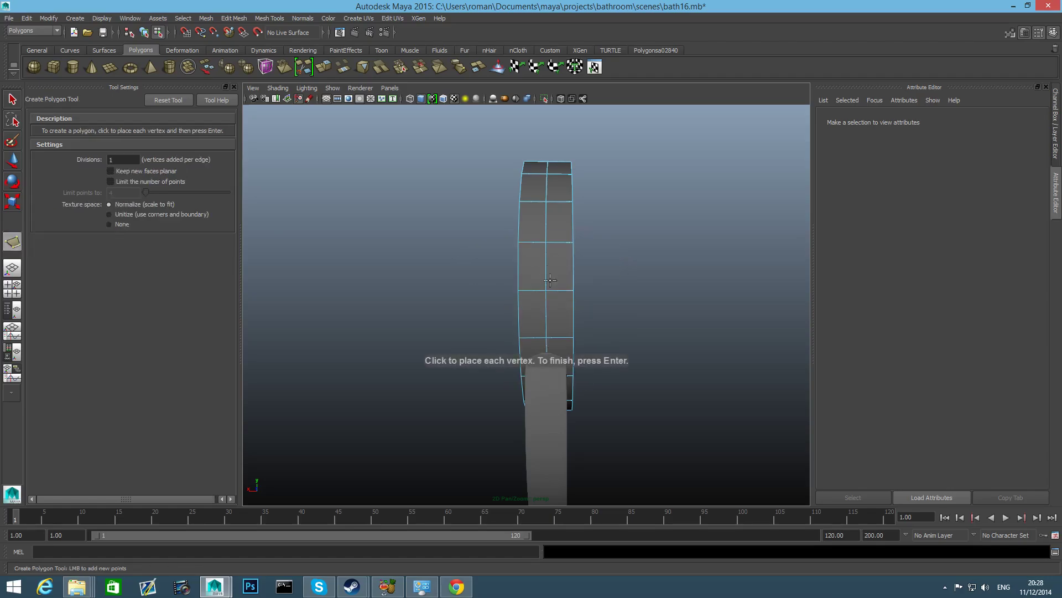
{"action": "key", "text": "F8"}
{"action": "right_click_drag", "start_coordinate": [550, 281], "coordinate": [540, 328], "text": "shift"}
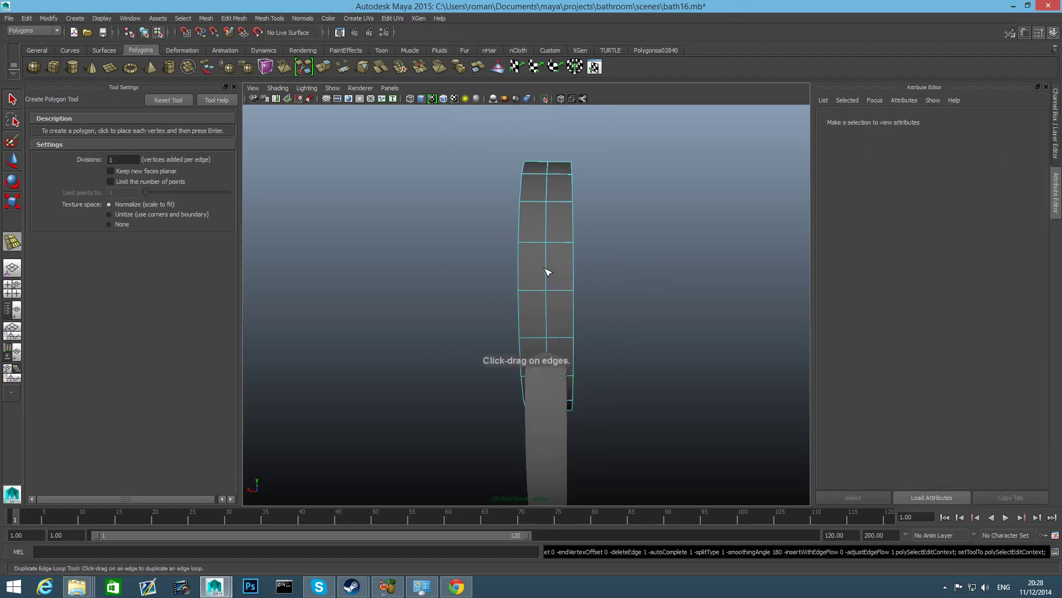
{"action": "left_click_drag", "start_coordinate": [547, 272], "coordinate": [550, 252]}
{"action": "left_click_drag", "start_coordinate": [557, 293], "coordinate": [587, 280], "text": "alt"}
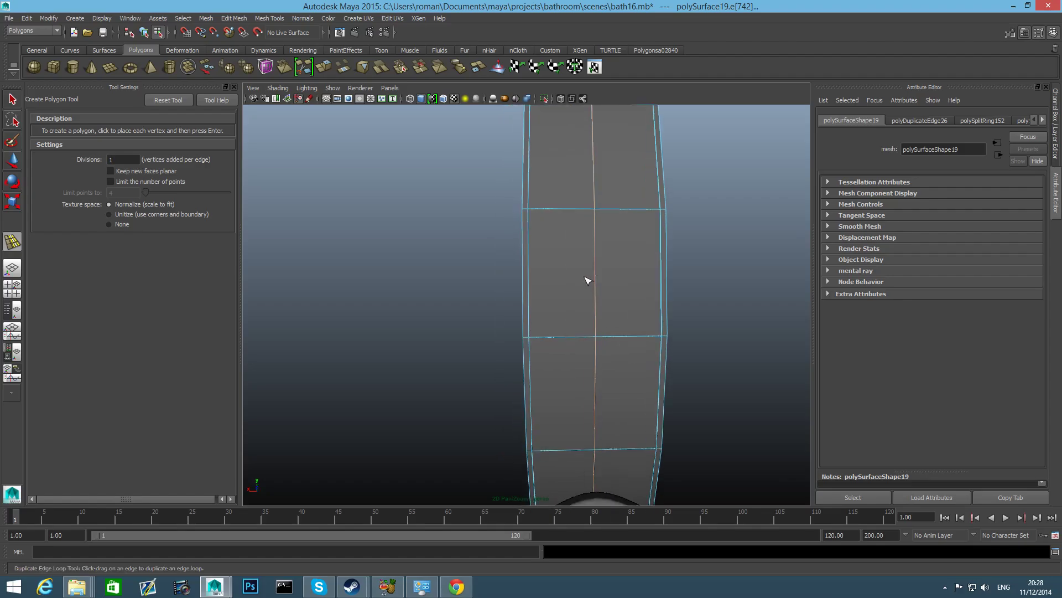
{"action": "scroll", "coordinate": [554, 337], "scroll_direction": "down", "scroll_amount": 4}
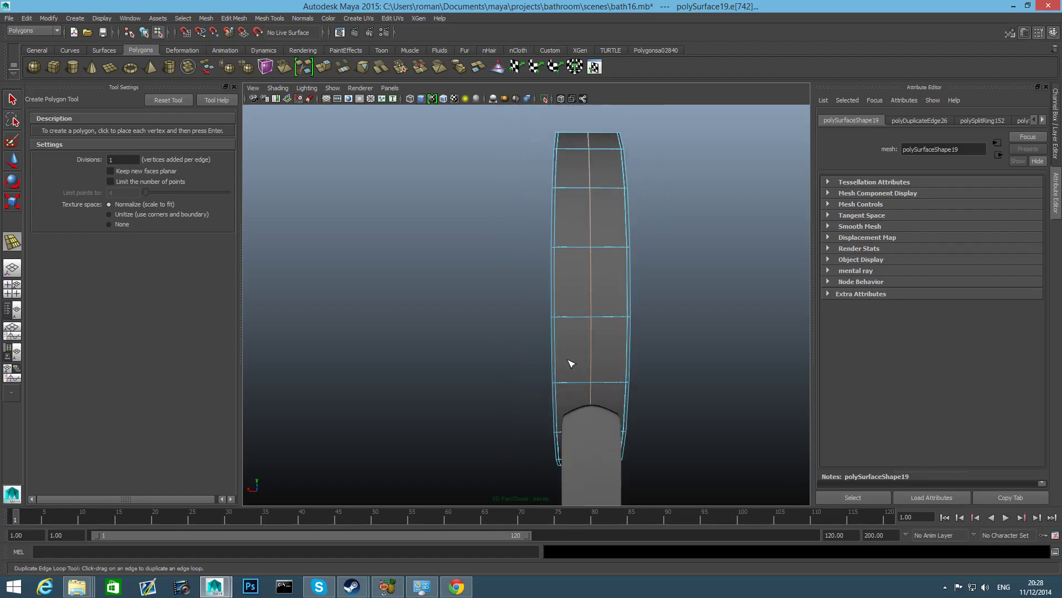
Step: Chamfer the vertex at mid-height on the centre line of the mirror rim, above the holder's arm
{"action": "key", "text": "q"}
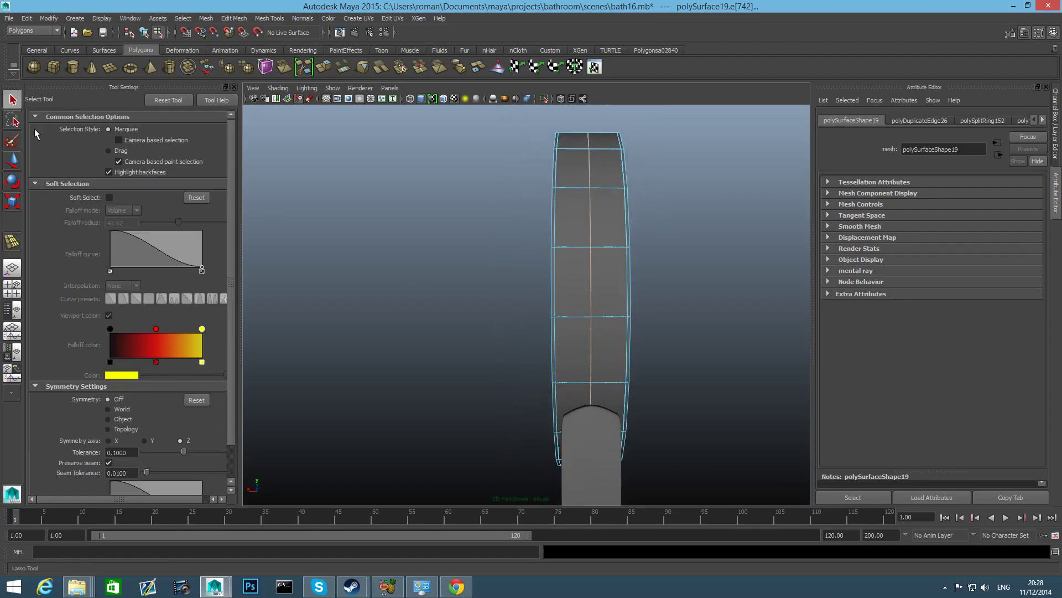
{"action": "right_click_drag", "start_coordinate": [579, 314], "coordinate": [523, 307]}
{"action": "left_click", "coordinate": [595, 323]}
{"action": "left_click_drag", "start_coordinate": [593, 339], "coordinate": [711, 331], "text": "alt"}
{"action": "right_click_drag", "start_coordinate": [710, 332], "coordinate": [549, 329], "text": "alt"}
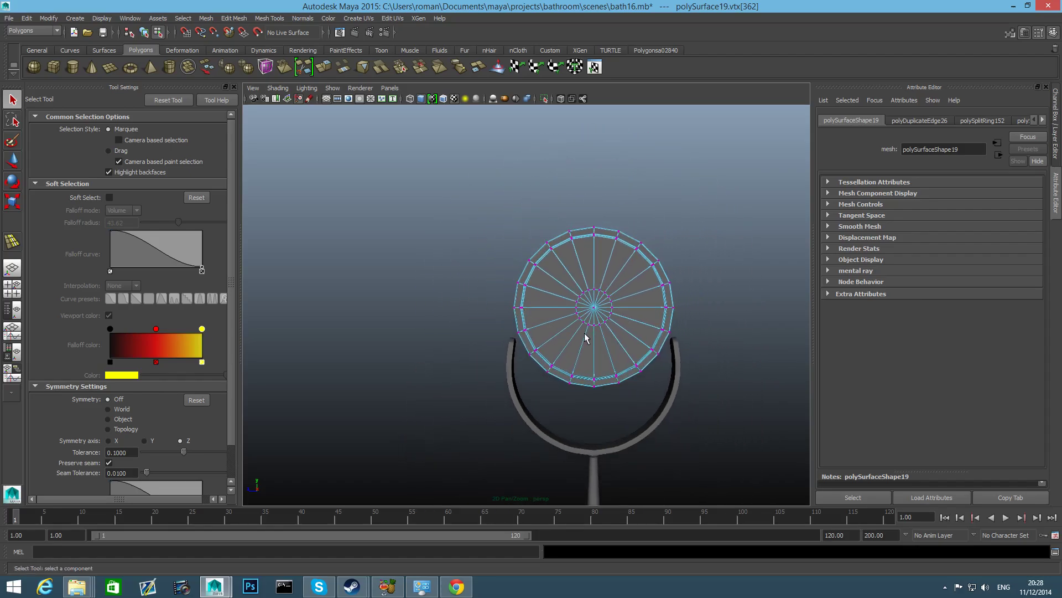
{"action": "left_click_drag", "start_coordinate": [587, 338], "coordinate": [624, 364], "text": "alt"}
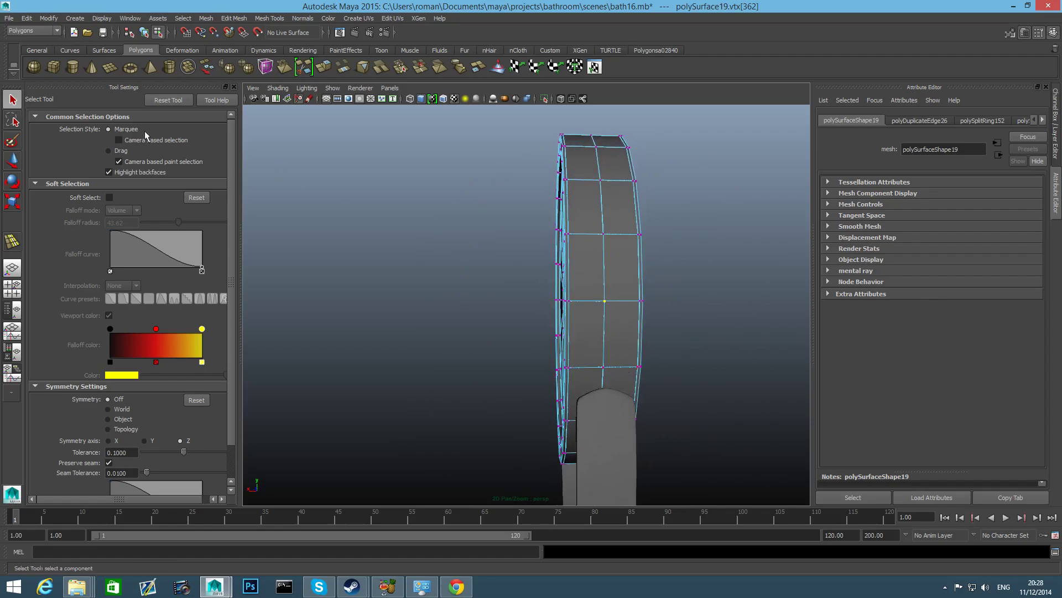
{"action": "left_click", "coordinate": [729, 320]}
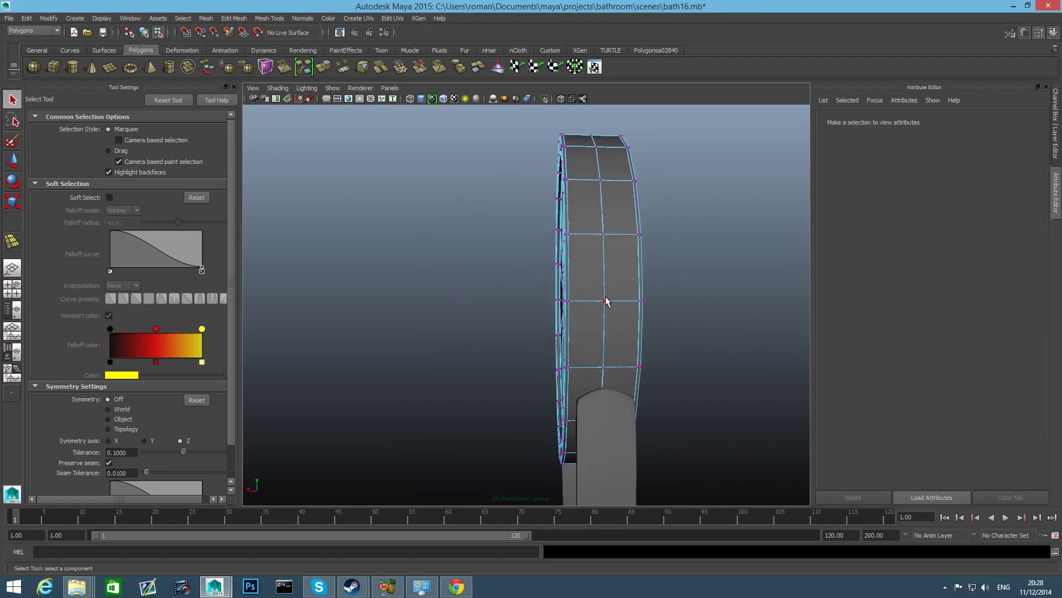
{"action": "left_click", "coordinate": [605, 301]}
{"action": "right_click", "coordinate": [603, 302], "text": "shift"}
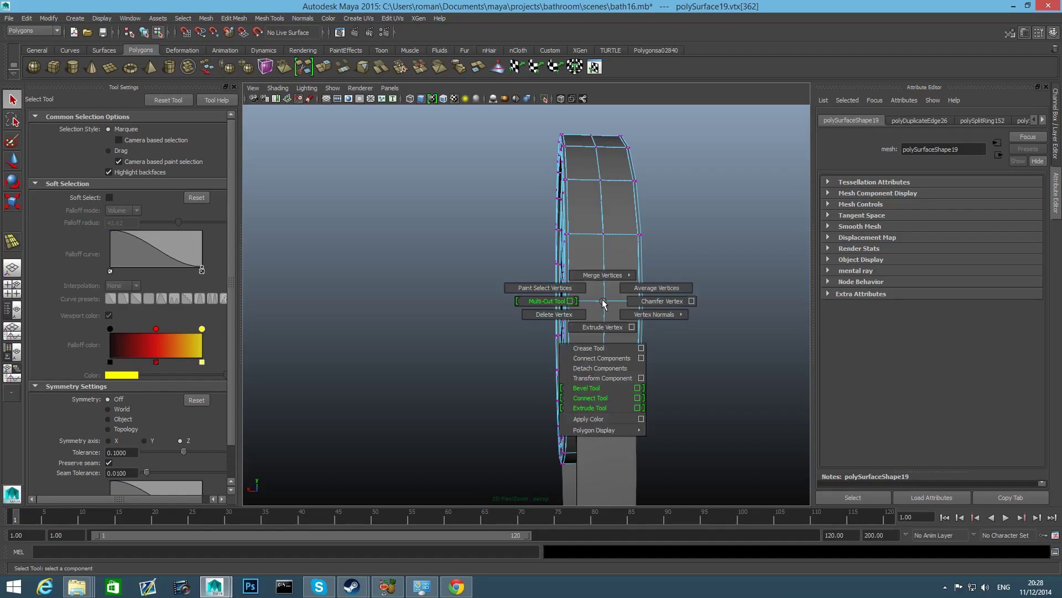
{"action": "left_click", "coordinate": [641, 308]}
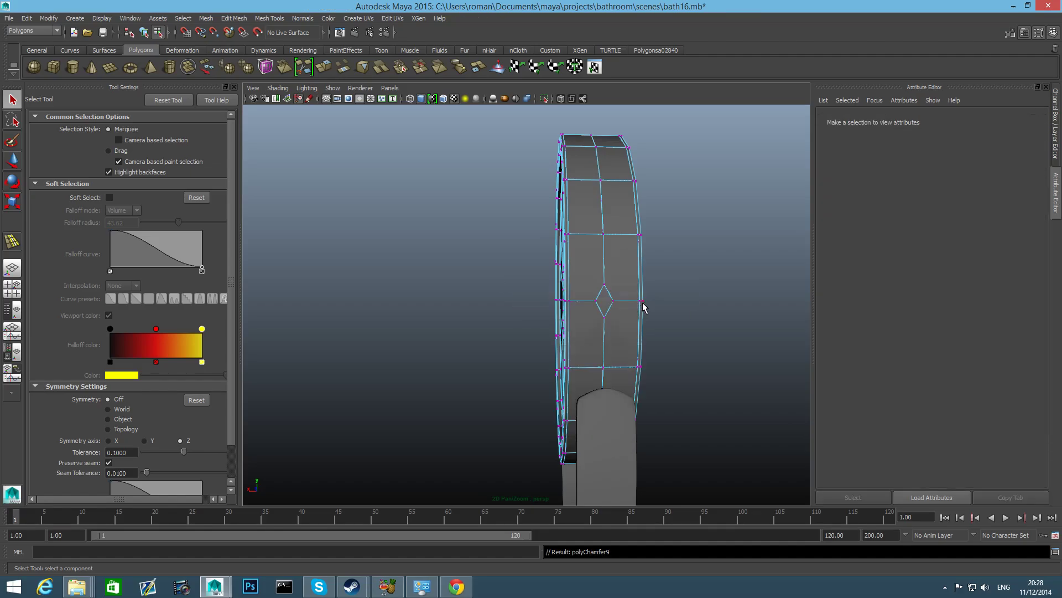
Step: Scale the two side vertices of the mirror rim's chamfered diamond apart horizontally so the diamond's width matches its height
{"action": "left_click", "coordinate": [597, 302]}
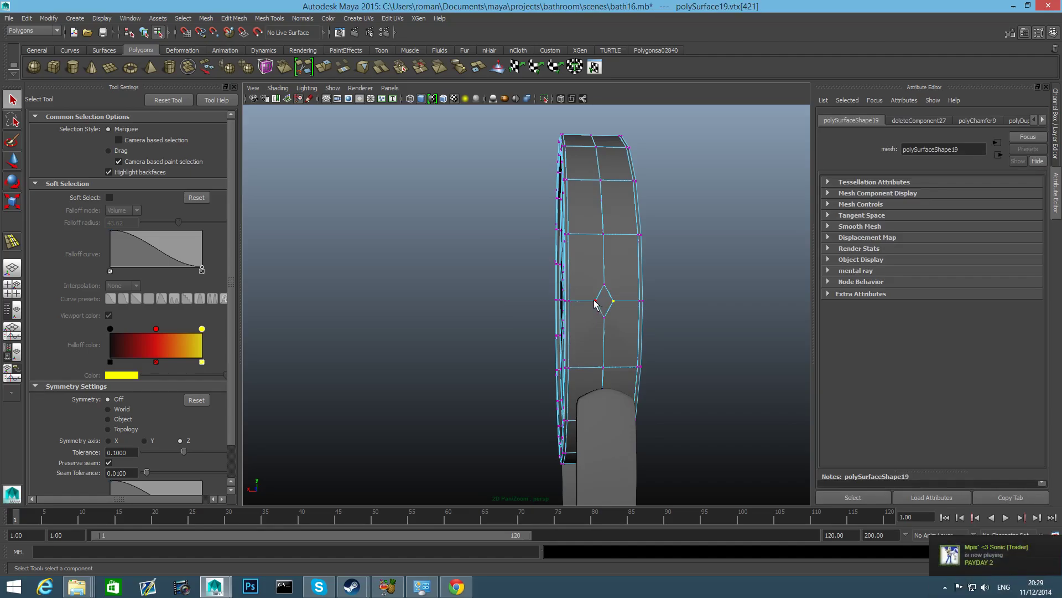
{"action": "mouse_move", "coordinate": [618, 327]}
{"action": "left_mouse_down", "text": "alt"}
{"action": "mouse_move", "coordinate": [564, 322]}
{"action": "mouse_move", "coordinate": [647, 334]}
{"action": "mouse_move", "coordinate": [581, 323]}
{"action": "mouse_move", "coordinate": [607, 323]}
{"action": "left_mouse_up", "text": "alt"}
{"action": "key", "text": "r"}
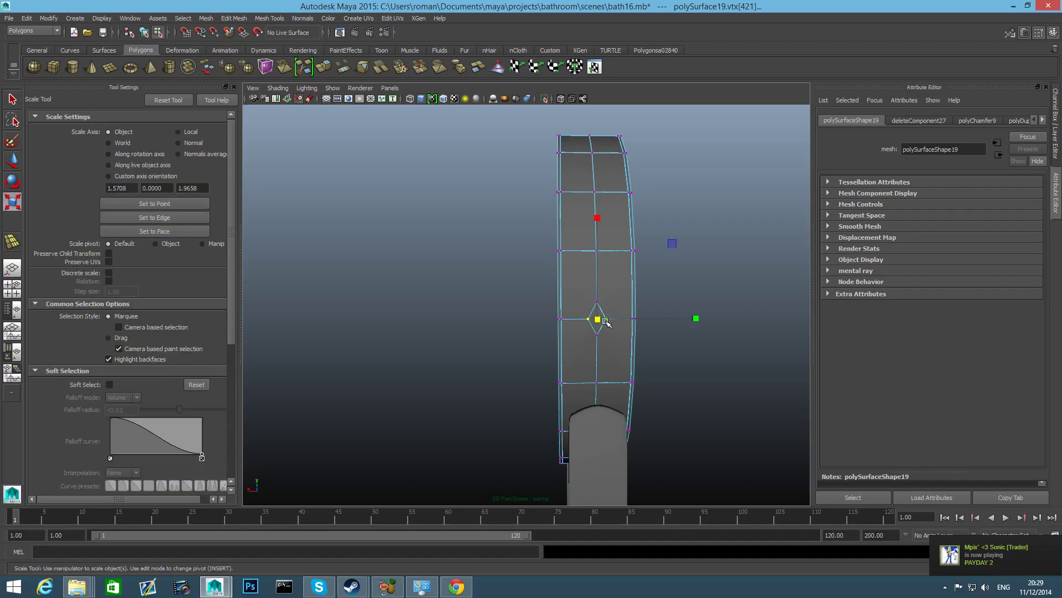
{"action": "left_click", "coordinate": [696, 319]}
{"action": "left_click_drag", "start_coordinate": [749, 325], "coordinate": [721, 346]}
{"action": "middle_click_drag", "start_coordinate": [615, 326], "coordinate": [619, 369], "text": "alt"}
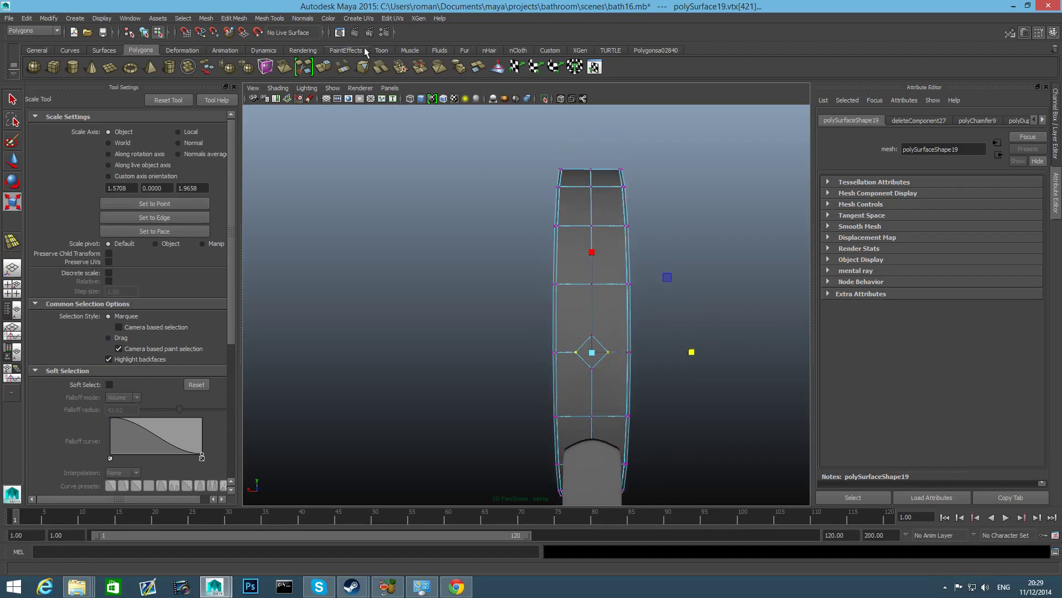
Step: Use the Multi-Cut Tool to connect the two rim vertices above the diamond to the midpoints of its upper edges
{"action": "left_click", "coordinate": [233, 19]}
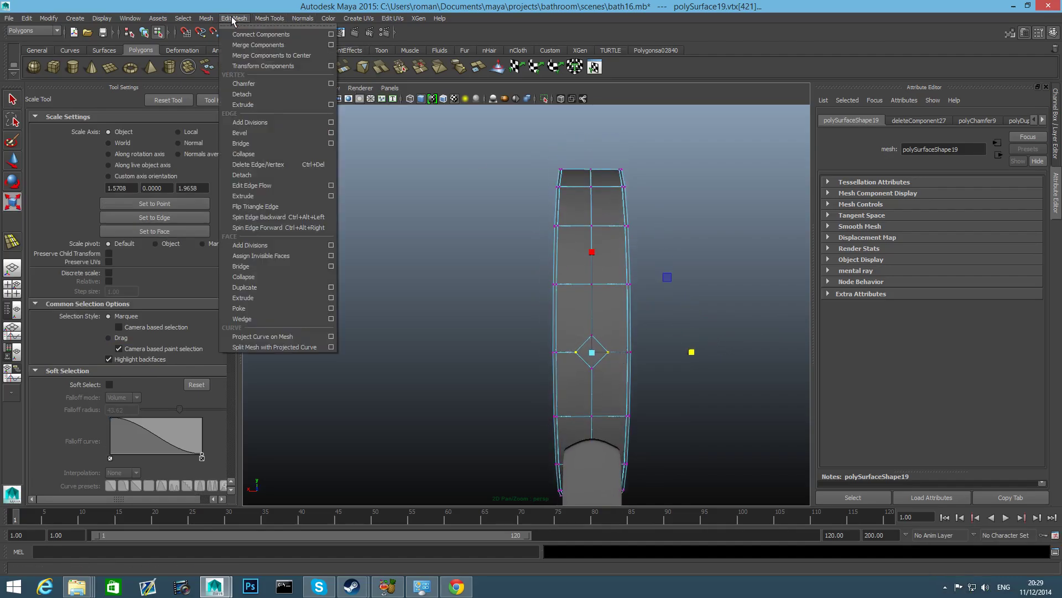
{"action": "left_click", "coordinate": [233, 19]}
{"action": "left_click", "coordinate": [263, 19]}
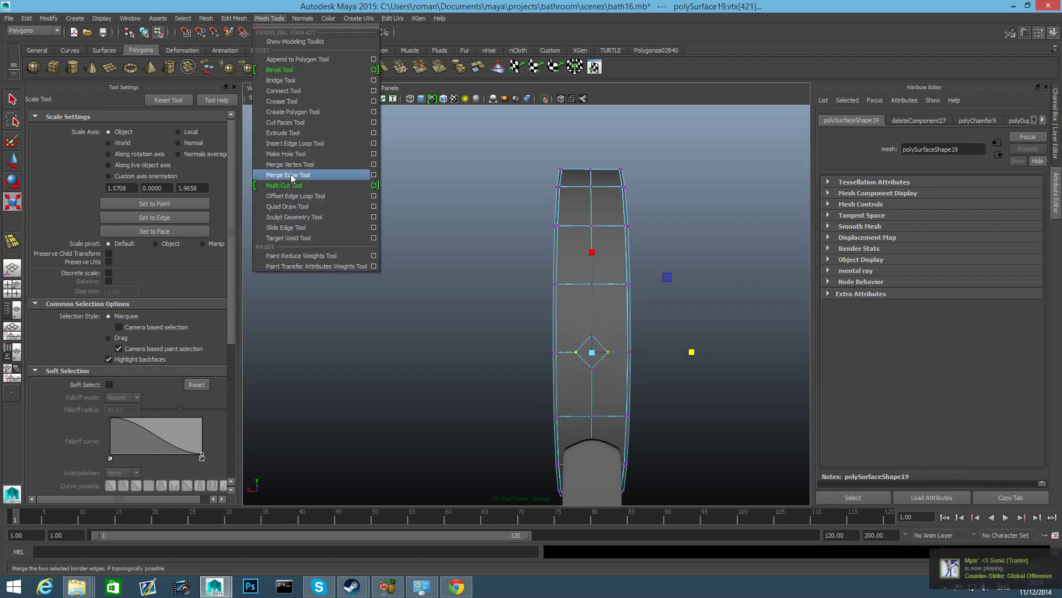
{"action": "left_click", "coordinate": [293, 182]}
{"action": "scroll", "coordinate": [703, 430], "scroll_direction": "up", "scroll_amount": 2}
{"action": "left_click", "coordinate": [639, 272]}
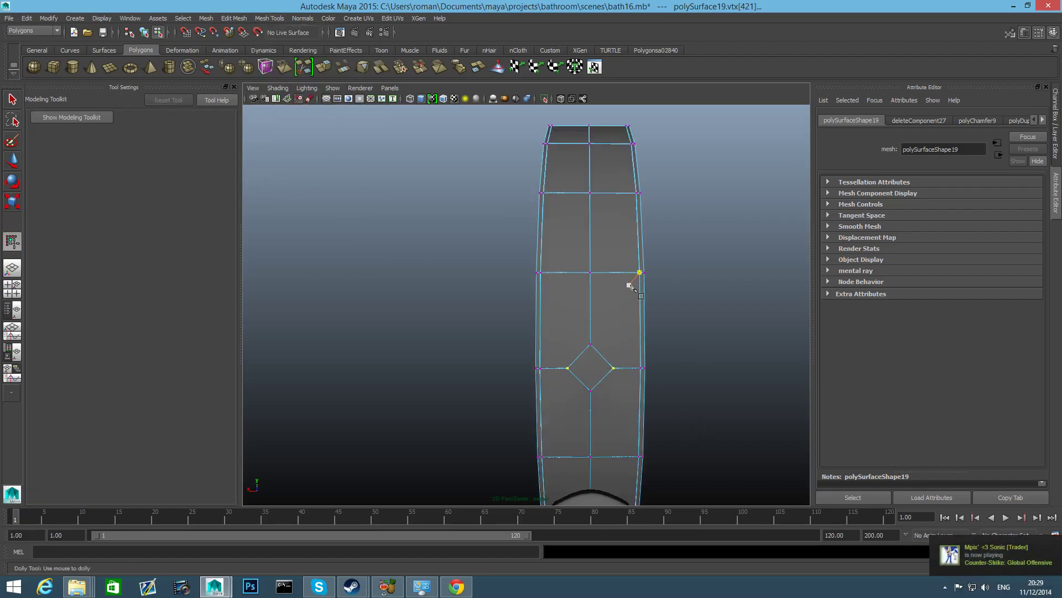
{"action": "left_click", "coordinate": [603, 357]}
{"action": "key", "text": "Return"}
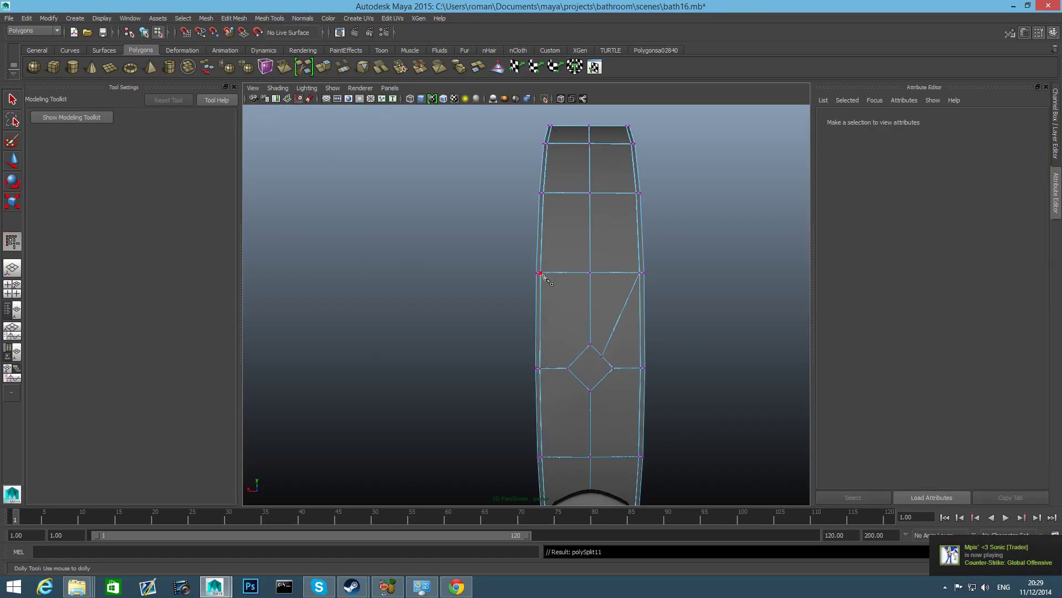
{"action": "left_click", "coordinate": [541, 273]}
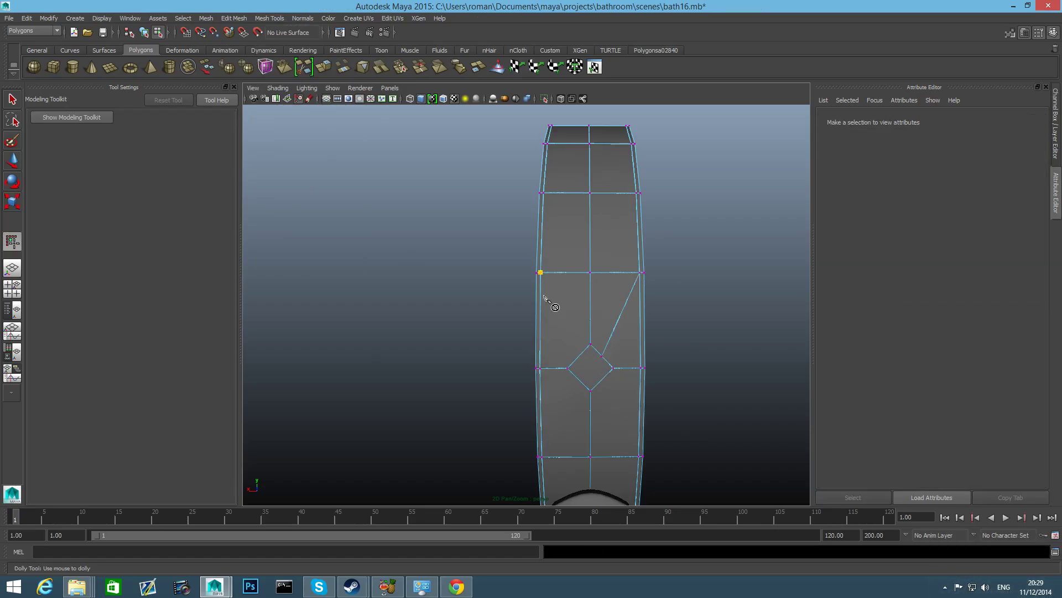
{"action": "left_click", "coordinate": [582, 355]}
{"action": "key", "text": "Return"}
Step: Cut edges from the two rim vertices below the diamond to the midpoints of its lower edges
{"action": "middle_click_drag", "start_coordinate": [583, 357], "coordinate": [555, 270], "text": "alt"}
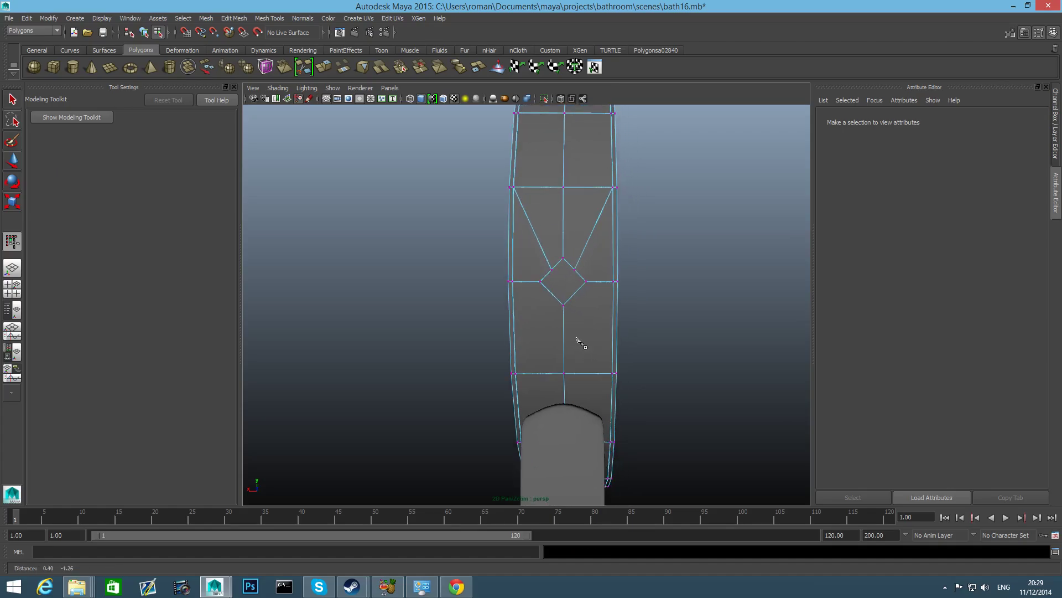
{"action": "left_click", "coordinate": [613, 374]}
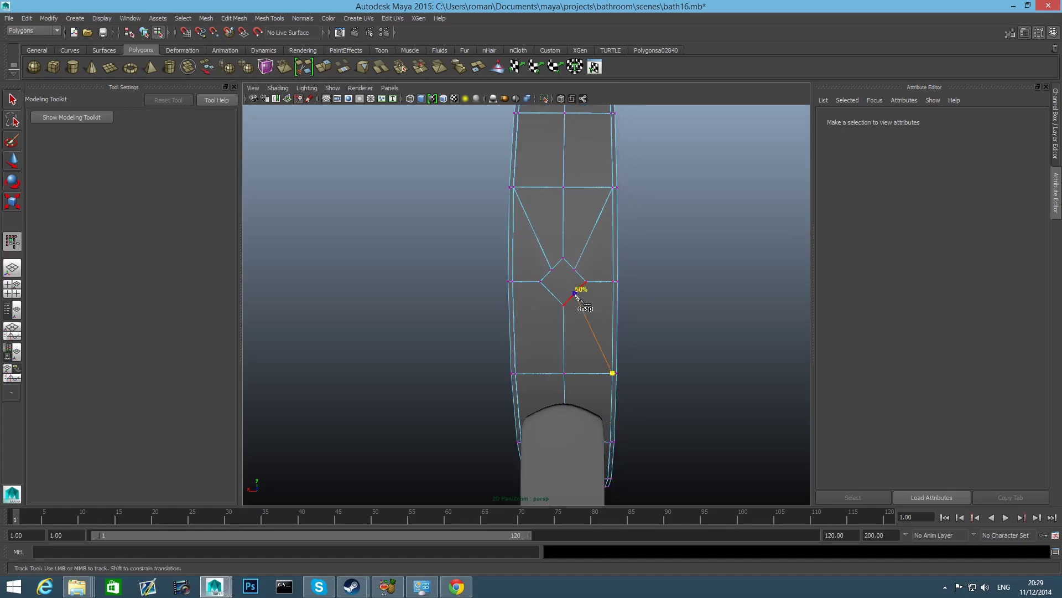
{"action": "left_click", "coordinate": [576, 294]}
{"action": "key", "text": "Return"}
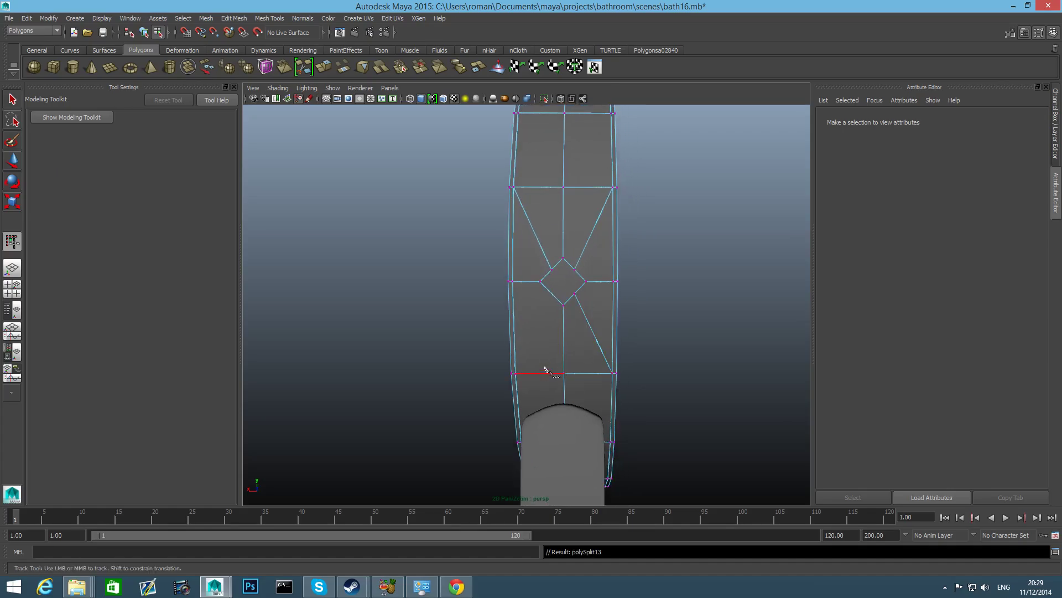
{"action": "left_click", "coordinate": [516, 374]}
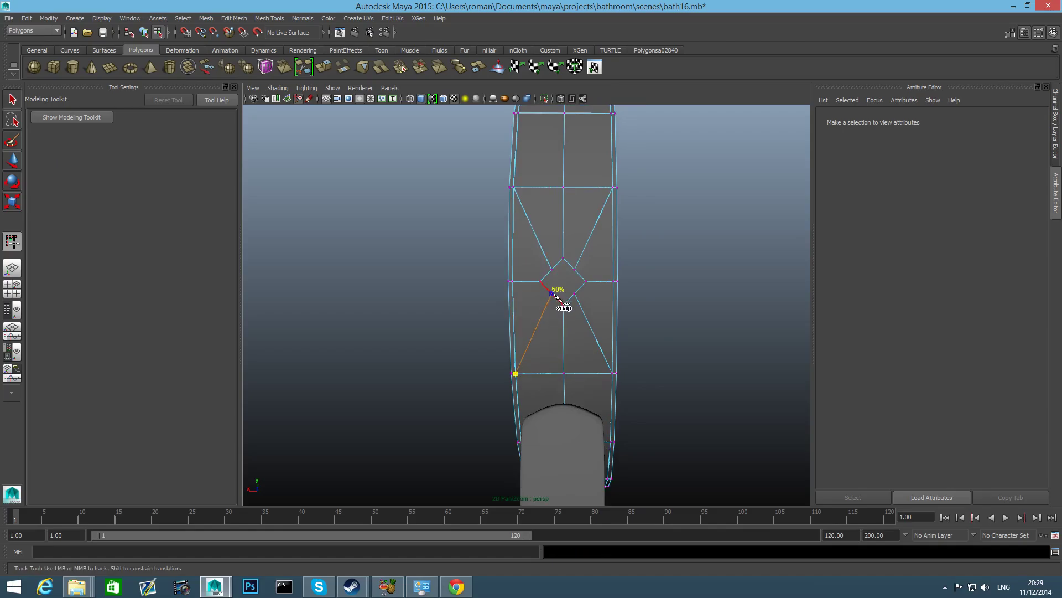
{"action": "left_click", "coordinate": [555, 296]}
{"action": "key", "text": "Return"}
Step: Scale the four new midpoint vertices outward by about 1.47 to round the diamond into an octagon
{"action": "left_click", "coordinate": [12, 100]}
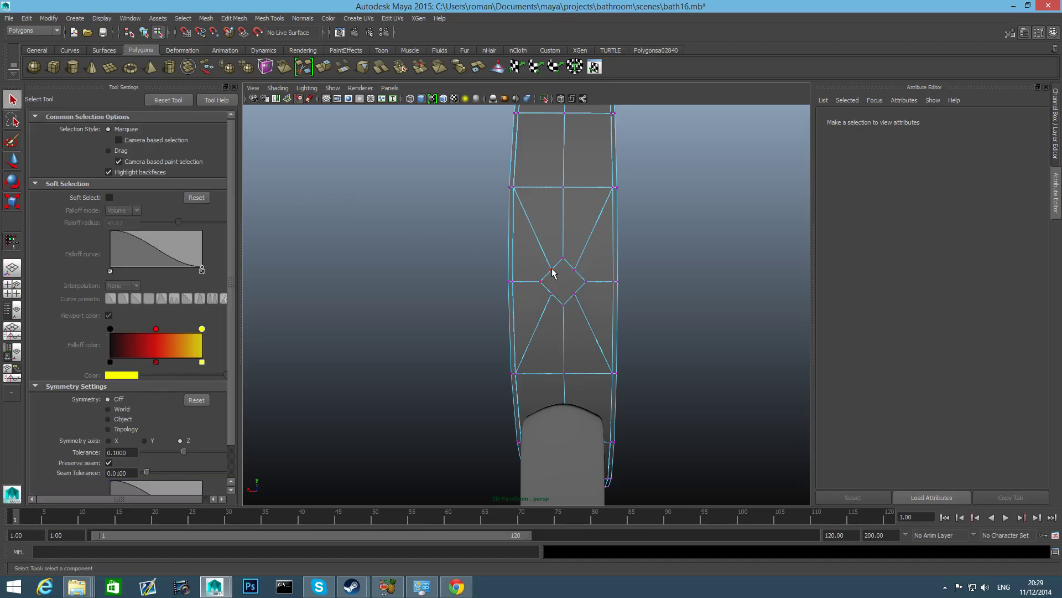
{"action": "left_click", "coordinate": [574, 270]}
{"action": "left_click", "coordinate": [576, 271], "text": "shift"}
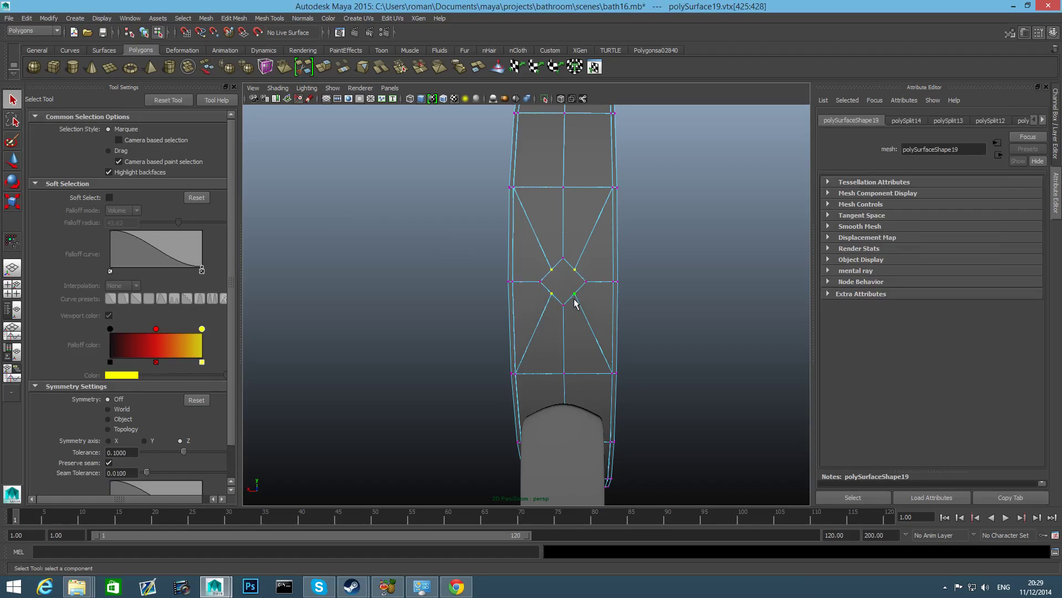
{"action": "key", "text": "r"}
{"action": "left_click_drag", "start_coordinate": [565, 282], "coordinate": [572, 283]}
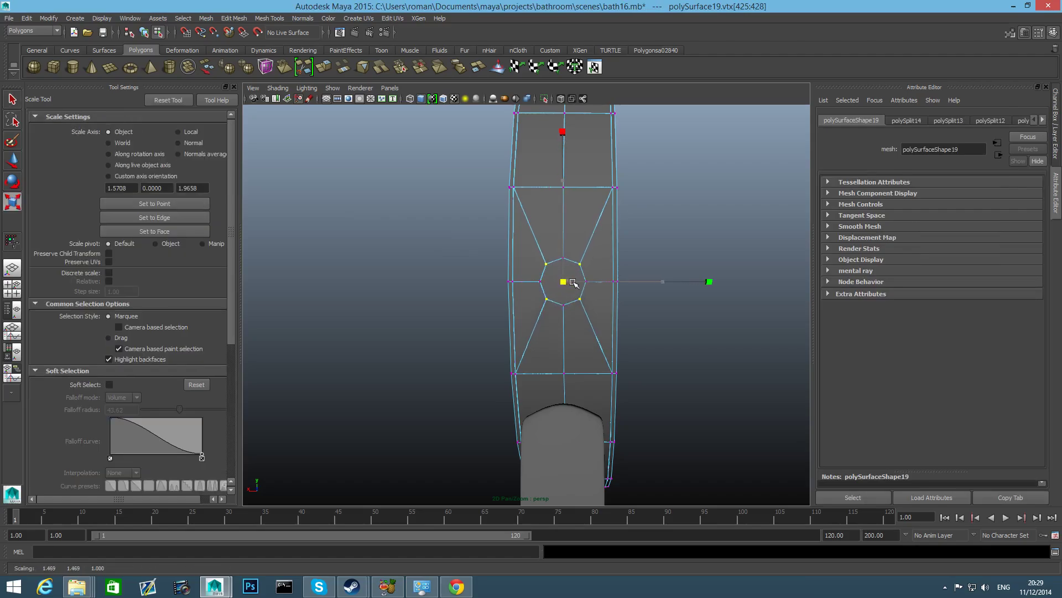
Step: Turn on smooth preview for the mirror and delete the octagonal face on the side of its rim
{"action": "key", "text": "3"}
{"action": "right_click_drag", "start_coordinate": [573, 295], "coordinate": [574, 313]}
{"action": "left_click", "coordinate": [570, 295]}
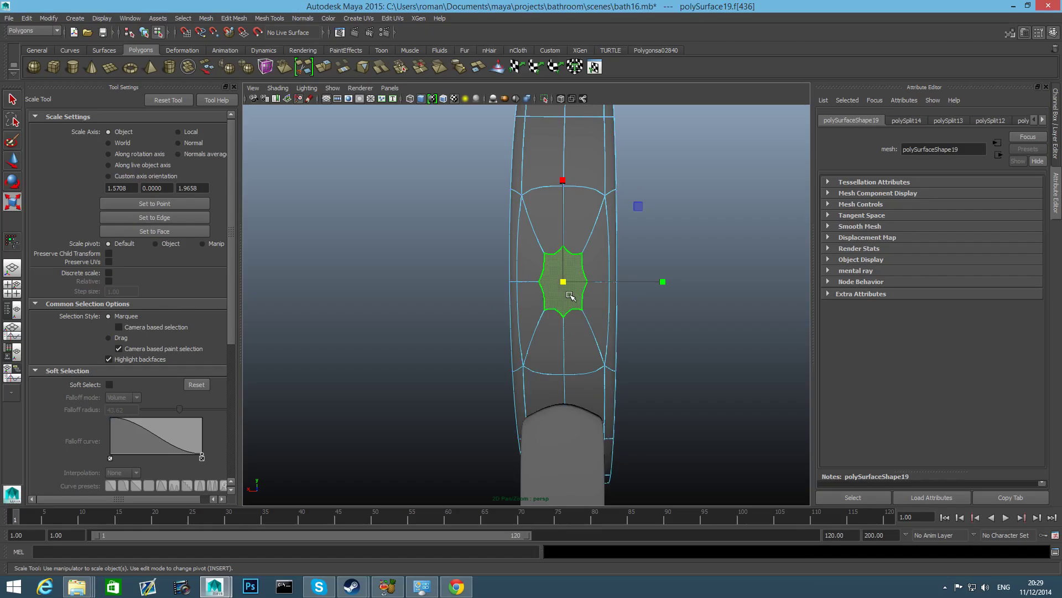
{"action": "key", "text": "Delete"}
Step: Scale the border edge loop of the rim's round hole down to about 0.87
{"action": "left_click_drag", "start_coordinate": [570, 293], "coordinate": [575, 269], "text": "alt"}
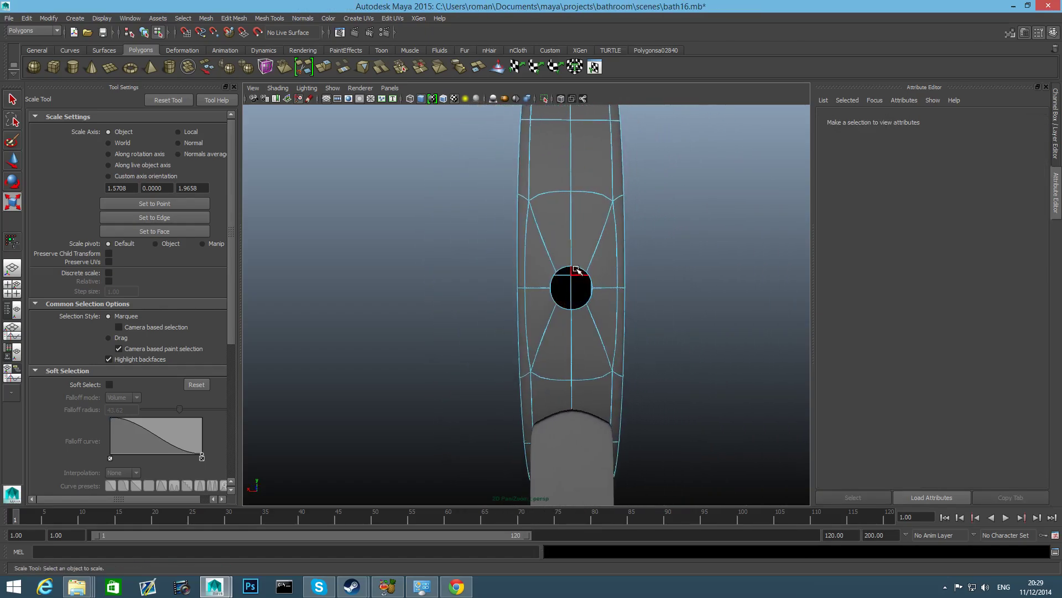
{"action": "right_click_drag", "start_coordinate": [575, 271], "coordinate": [565, 273]}
{"action": "double_click", "coordinate": [575, 267]}
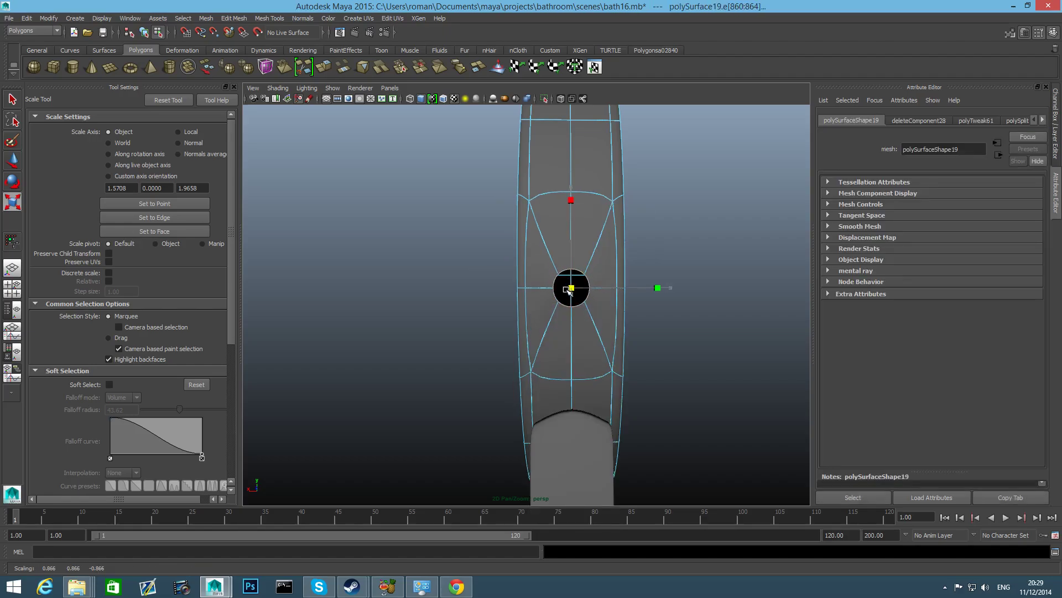
Step: Return to object selection and move the mirror disc straight down until it sits between the arms of the curved holder
{"action": "left_click_drag", "start_coordinate": [571, 288], "coordinate": [488, 348], "text": "alt"}
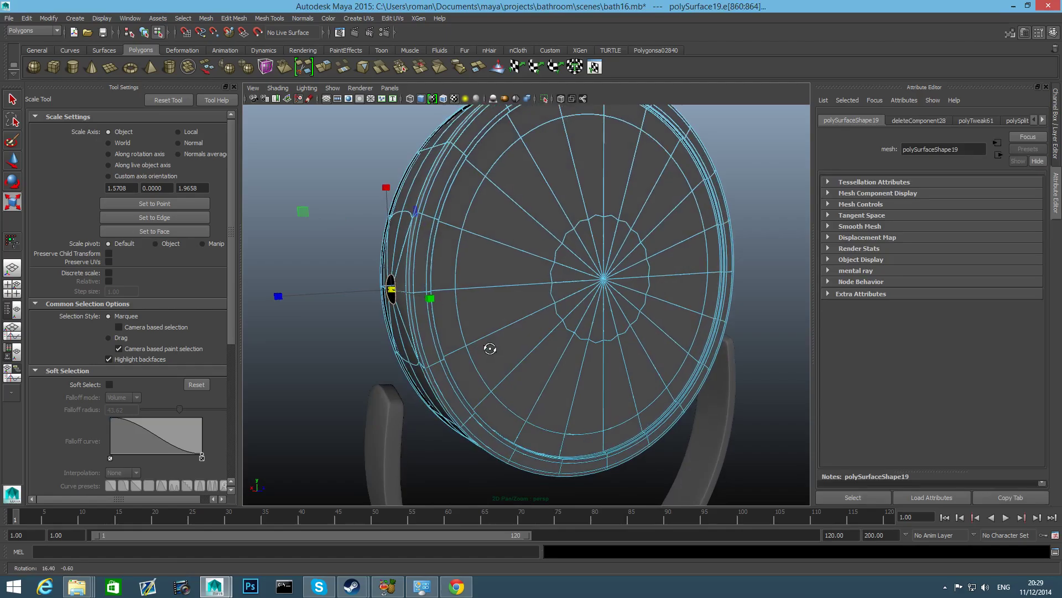
{"action": "left_click_drag", "start_coordinate": [417, 270], "coordinate": [479, 338], "text": "alt"}
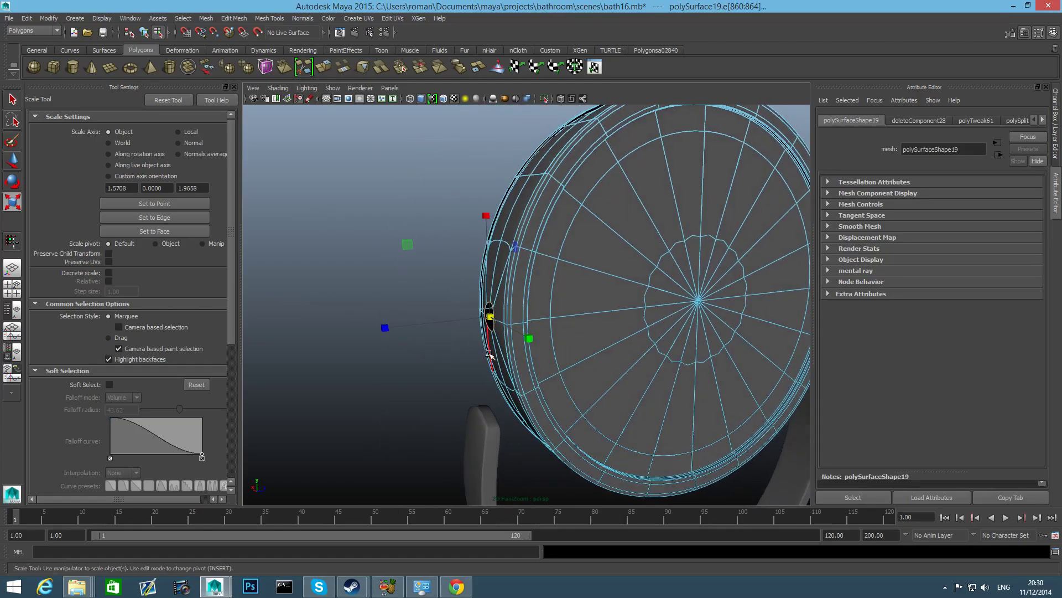
{"action": "left_click_drag", "start_coordinate": [539, 356], "coordinate": [735, 348], "text": "alt"}
{"action": "middle_click_drag", "start_coordinate": [735, 349], "coordinate": [707, 324], "text": "alt"}
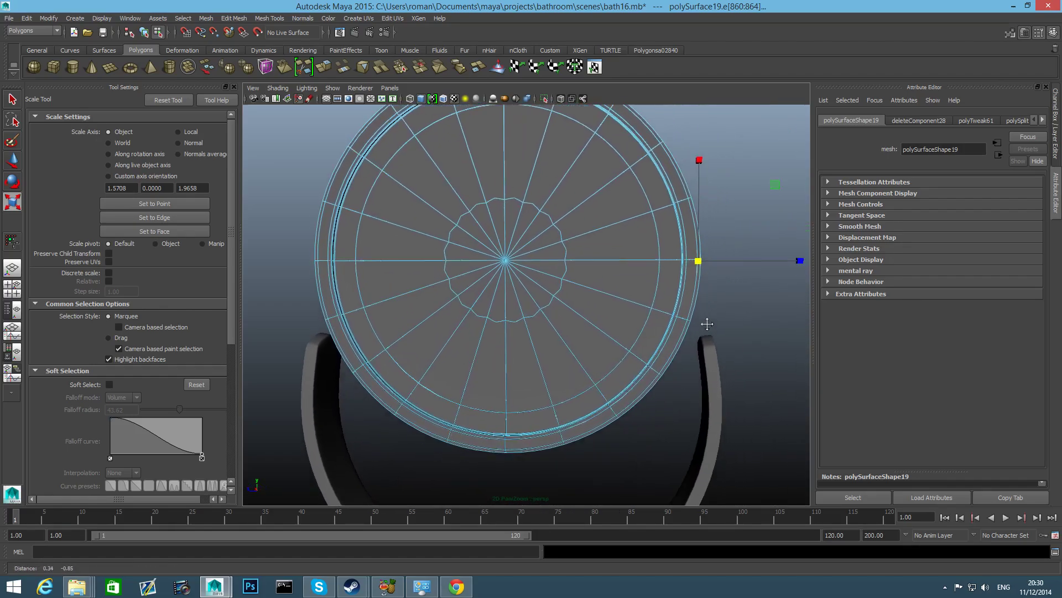
{"action": "left_click_drag", "start_coordinate": [707, 324], "coordinate": [686, 395], "text": "alt"}
{"action": "left_click", "coordinate": [686, 368]}
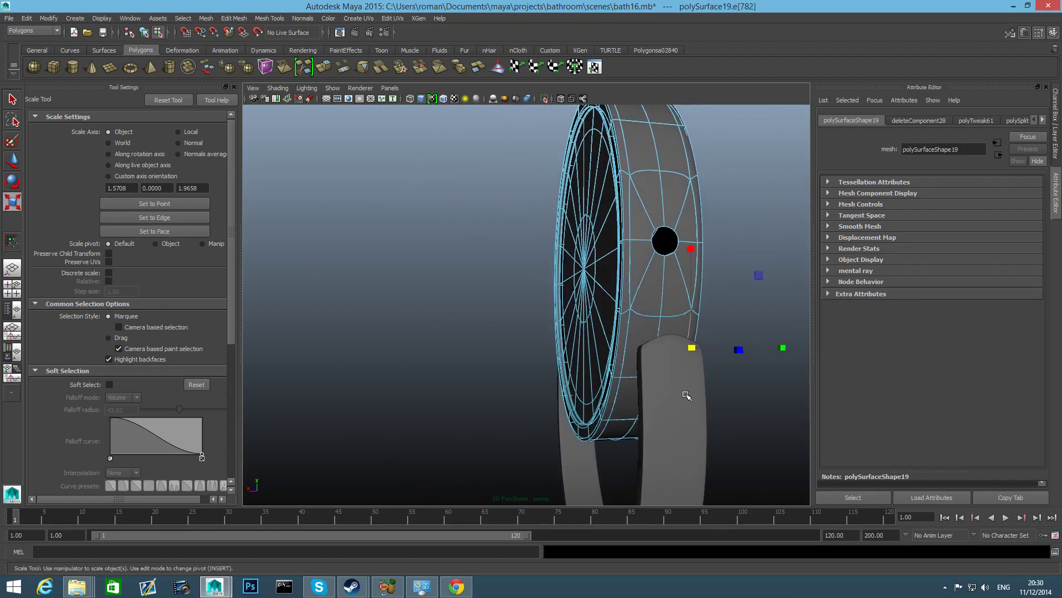
{"action": "left_click", "coordinate": [676, 396]}
{"action": "key", "text": "F8"}
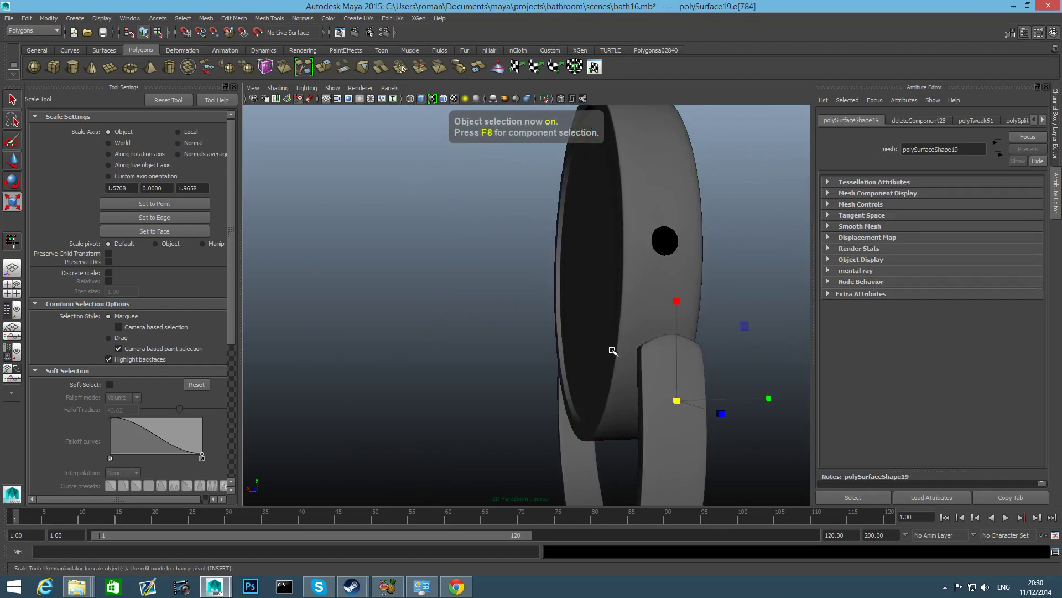
{"action": "left_click", "coordinate": [593, 218]}
{"action": "left_click_drag", "start_coordinate": [594, 218], "coordinate": [640, 208], "text": "alt"}
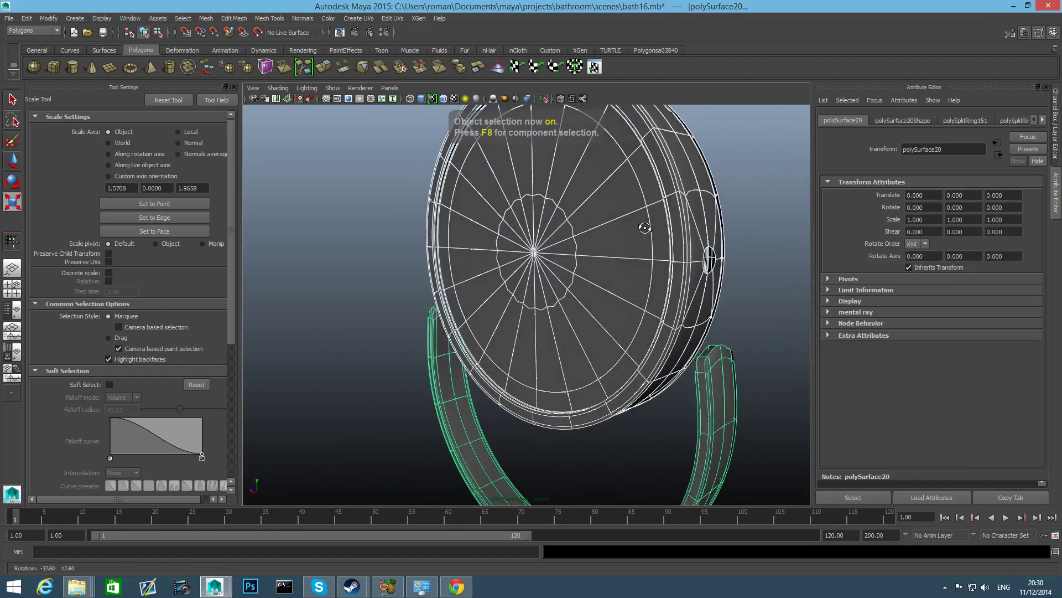
{"action": "scroll", "coordinate": [616, 173], "scroll_direction": "down", "scroll_amount": 5}
{"action": "key", "text": "w"}
{"action": "left_click", "coordinate": [577, 222]}
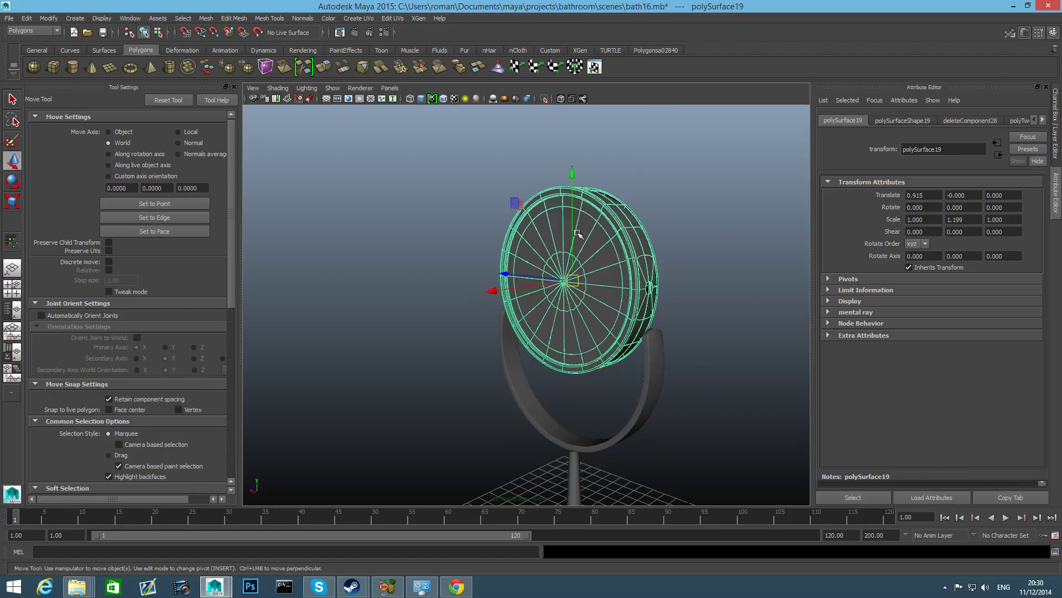
{"action": "left_click_drag", "start_coordinate": [575, 176], "coordinate": [645, 251]}
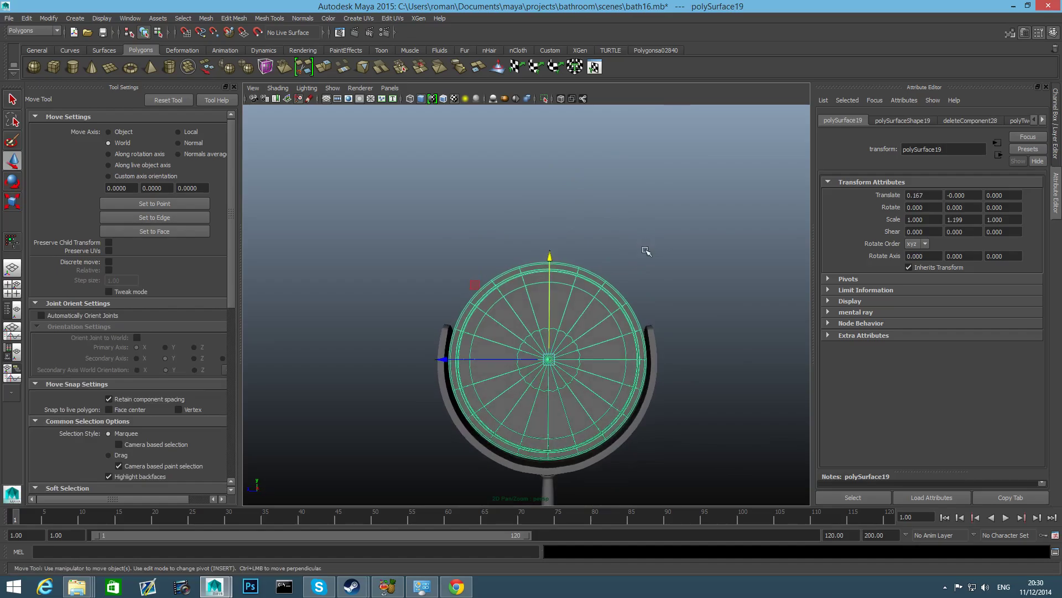
{"action": "middle_click_drag", "start_coordinate": [646, 291], "coordinate": [650, 229], "text": "alt"}
{"action": "left_click_drag", "start_coordinate": [555, 198], "coordinate": [607, 293]}
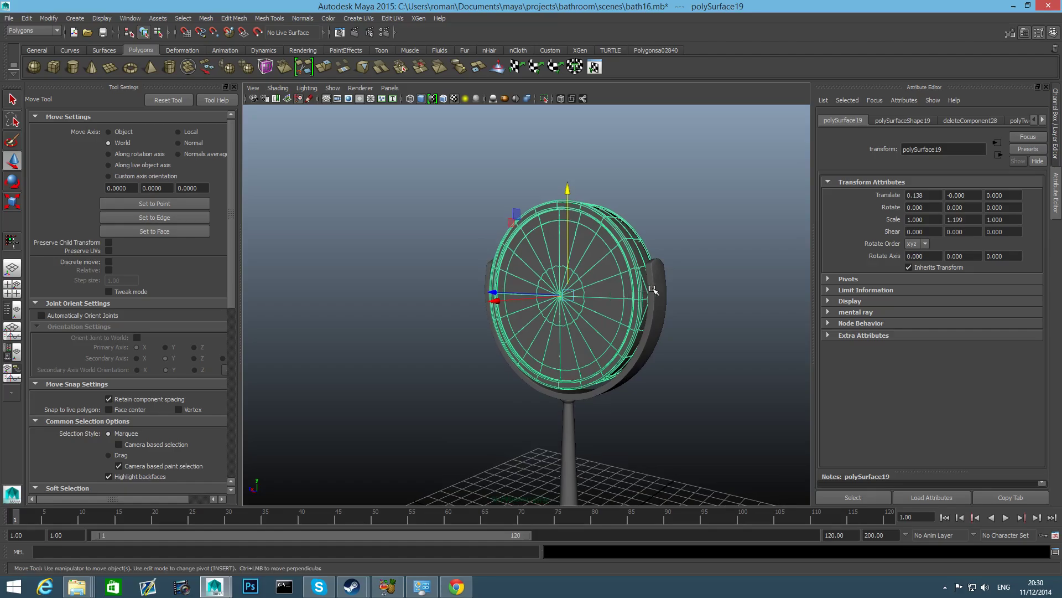
Step: Isolate the mirror, extrude the hole's border edge loop straight outward into a long tube, and turn off smooth preview
{"action": "left_click", "coordinate": [545, 100]}
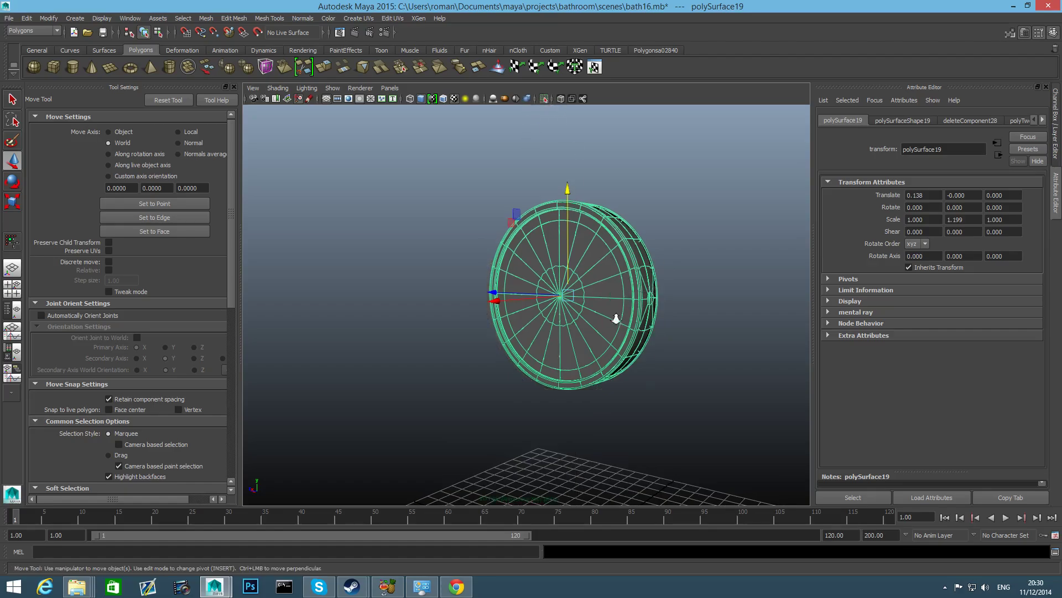
{"action": "right_click_drag", "start_coordinate": [615, 318], "coordinate": [775, 342], "text": "alt"}
{"action": "right_click_drag", "start_coordinate": [670, 228], "coordinate": [670, 206]}
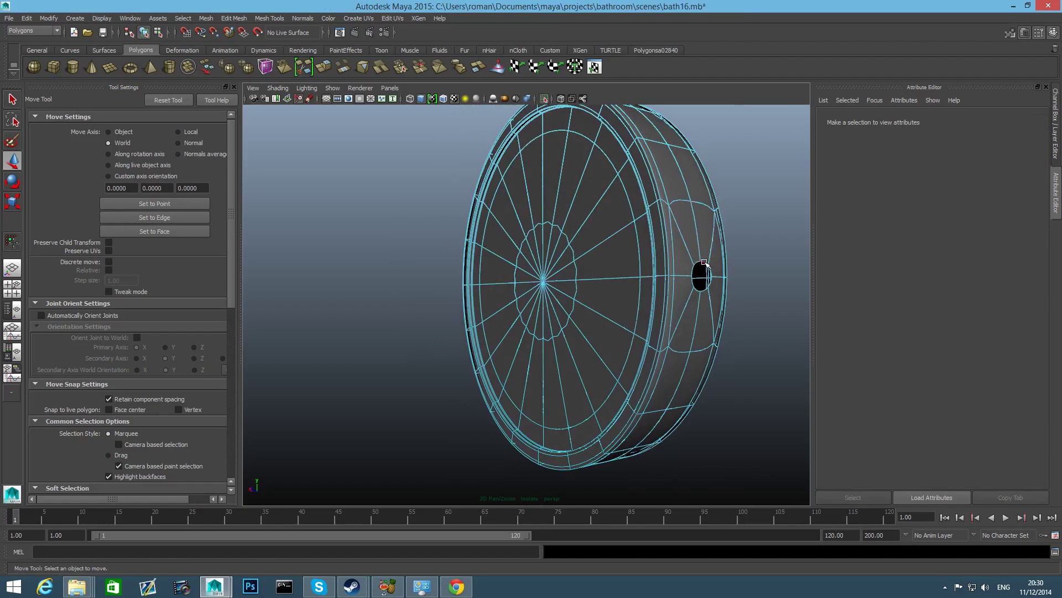
{"action": "double_click", "coordinate": [704, 262]}
{"action": "left_click", "coordinate": [324, 66]}
{"action": "left_click_drag", "start_coordinate": [572, 266], "coordinate": [696, 280], "text": "alt"}
{"action": "middle_click_drag", "start_coordinate": [689, 286], "coordinate": [515, 342], "text": "alt"}
{"action": "key", "text": "w"}
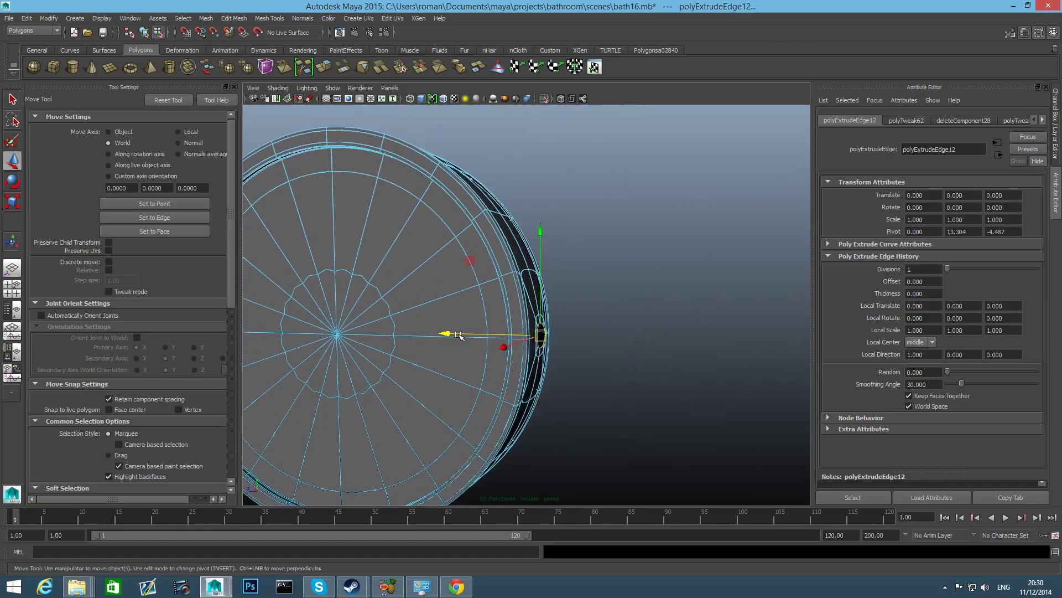
{"action": "left_click_drag", "start_coordinate": [447, 334], "coordinate": [580, 342]}
{"action": "key", "text": "1"}
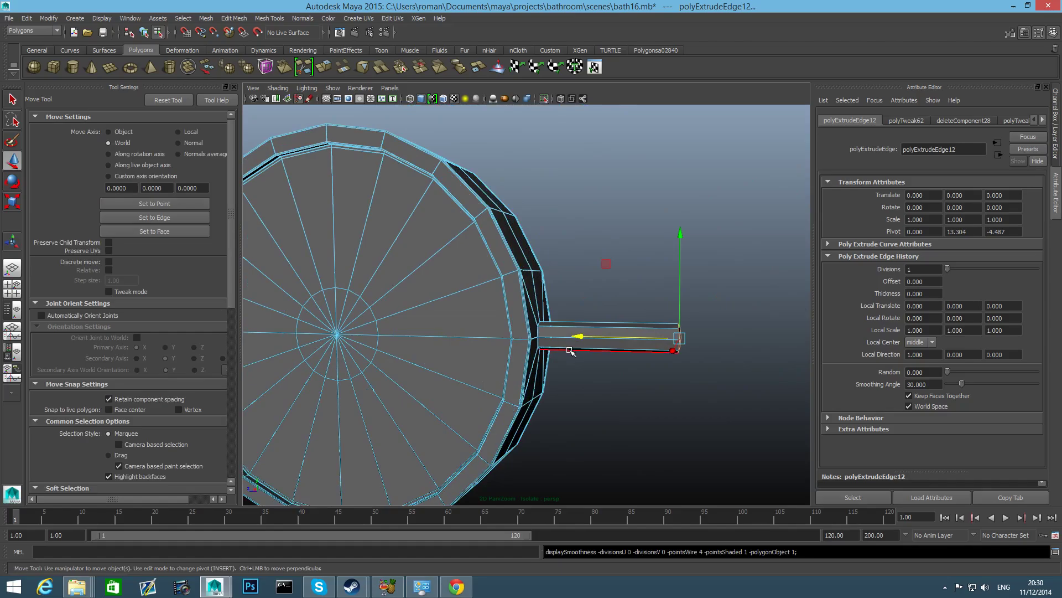
Step: Return to object selection, show the hidden objects again, and select the curved holder behind the extruded tube
{"action": "right_click_drag", "start_coordinate": [556, 344], "coordinate": [566, 369]}
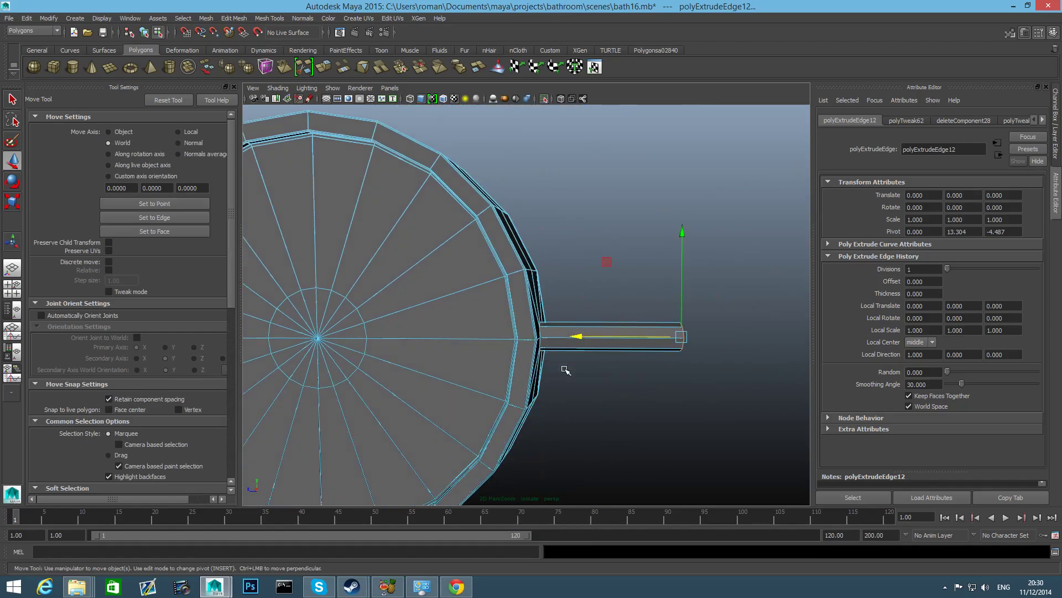
{"action": "key", "text": "F8"}
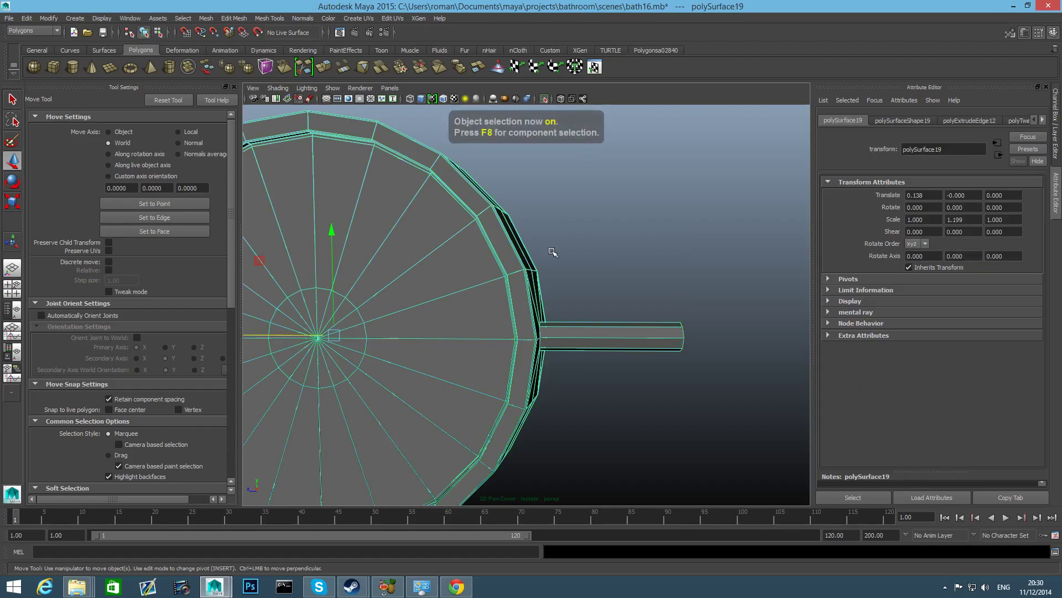
{"action": "scroll", "coordinate": [581, 368], "scroll_direction": "down", "scroll_amount": 3}
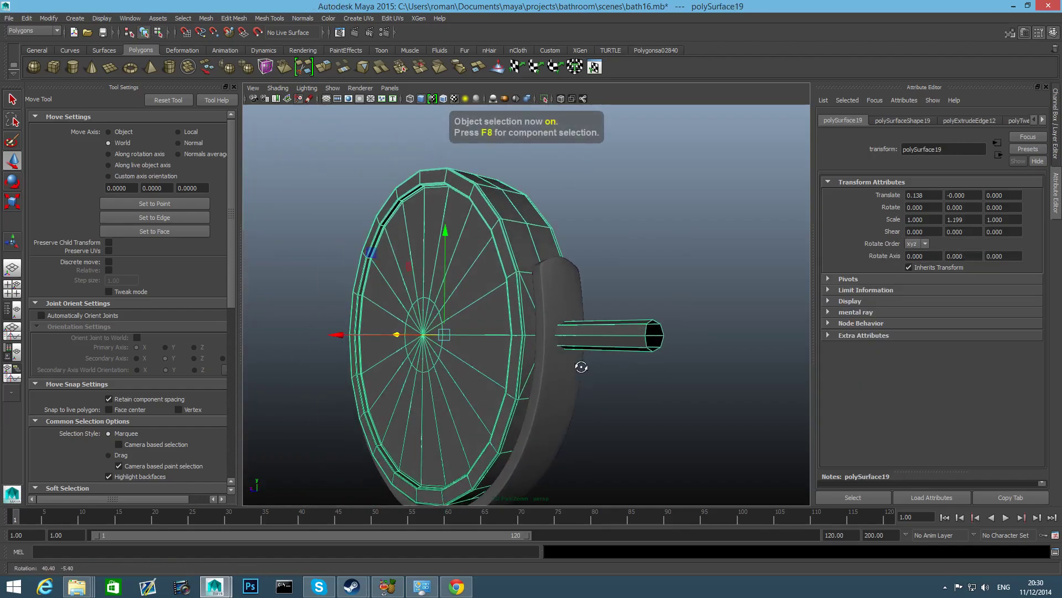
{"action": "left_click_drag", "start_coordinate": [581, 367], "coordinate": [513, 363], "text": "alt"}
{"action": "left_click", "coordinate": [561, 367]}
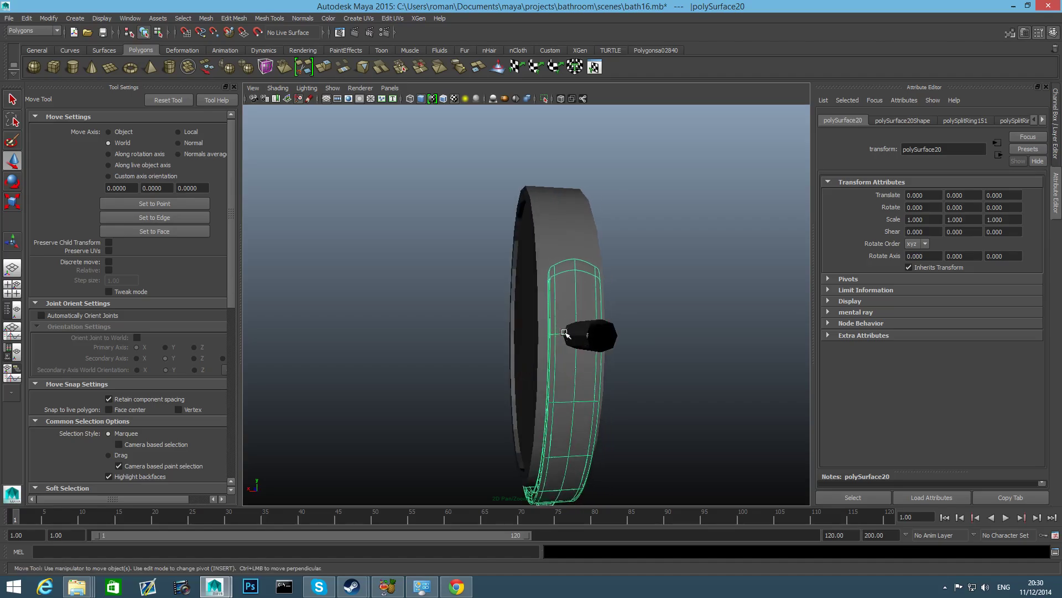
Step: Isolate the selected curved holder and turn off its smooth preview, framing the outer side of one arm
{"action": "left_click_drag", "start_coordinate": [566, 342], "coordinate": [584, 347], "text": "alt"}
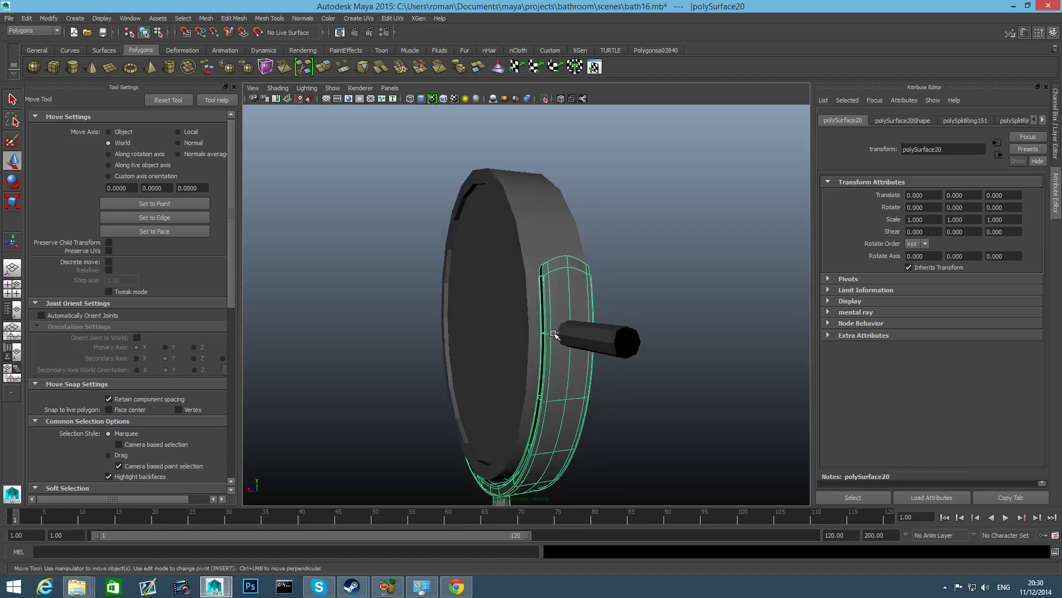
{"action": "mouse_move", "coordinate": [555, 336]}
{"action": "left_mouse_down", "text": "alt"}
{"action": "mouse_move", "coordinate": [575, 348]}
{"action": "mouse_move", "coordinate": [631, 339]}
{"action": "mouse_move", "coordinate": [556, 345]}
{"action": "left_mouse_up", "text": "alt"}
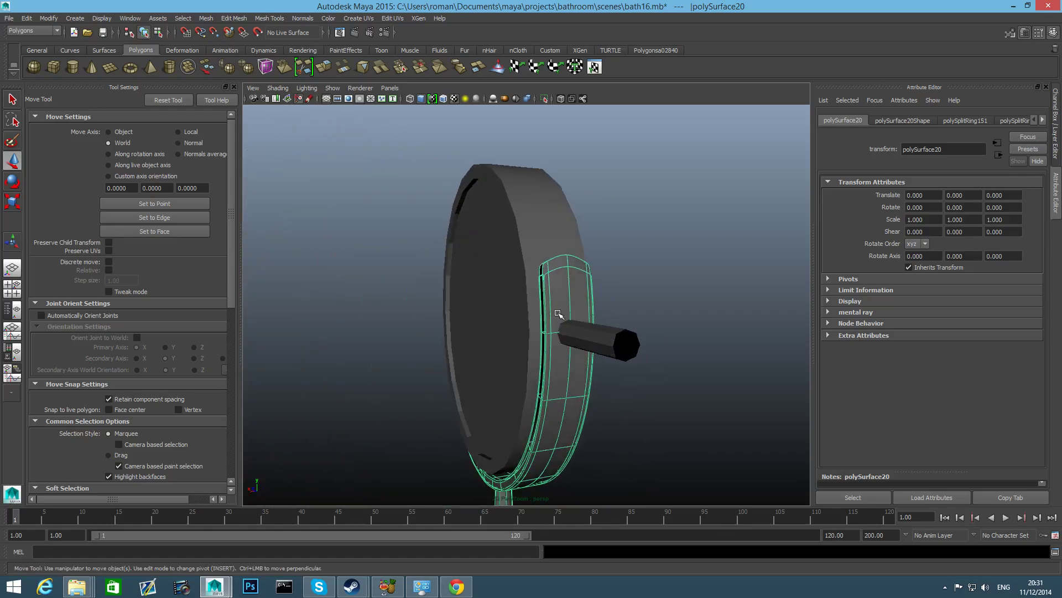
{"action": "left_click", "coordinate": [545, 99]}
{"action": "scroll", "coordinate": [569, 344], "scroll_direction": "up", "scroll_amount": 10}
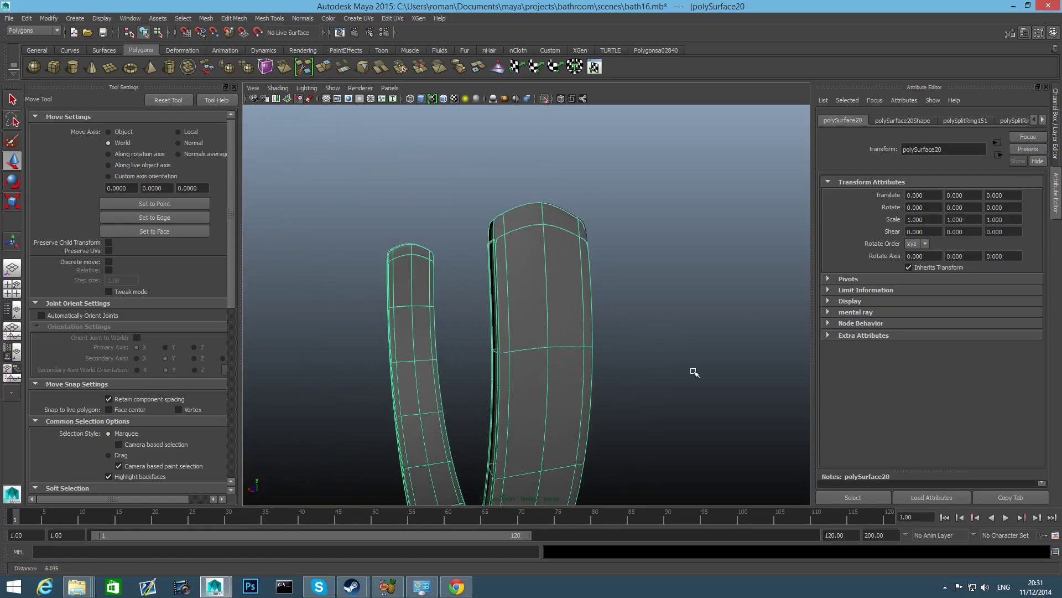
{"action": "key", "text": "1"}
{"action": "scroll", "coordinate": [569, 361], "scroll_direction": "down", "scroll_amount": 3}
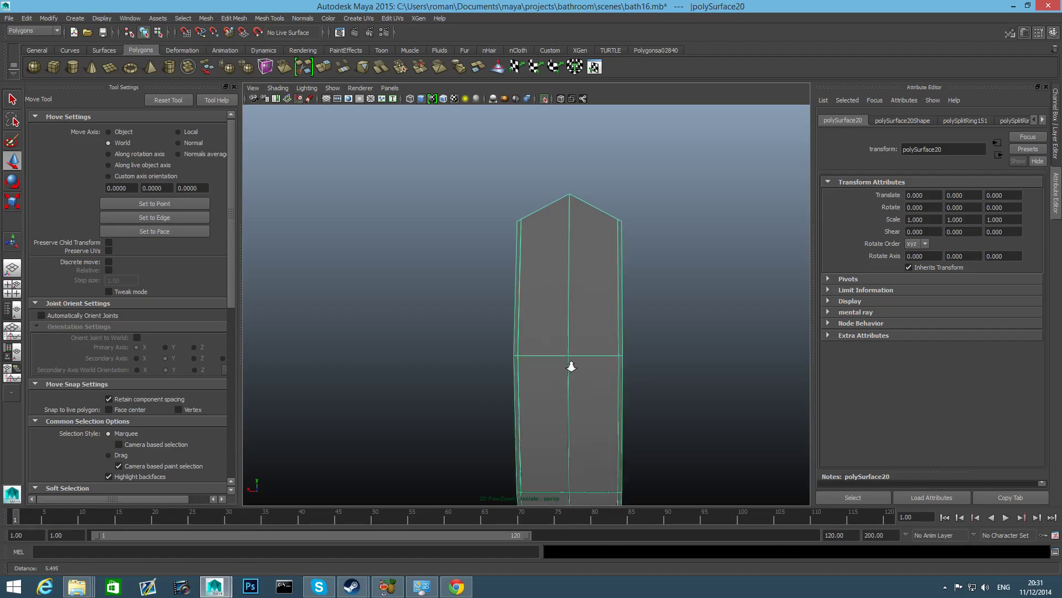
Step: Insert an edge loop across the holder arm, between its peaked tip and the first horizontal edge below it
{"action": "right_click", "coordinate": [596, 264], "text": "shift"}
{"action": "left_click", "coordinate": [536, 278]}
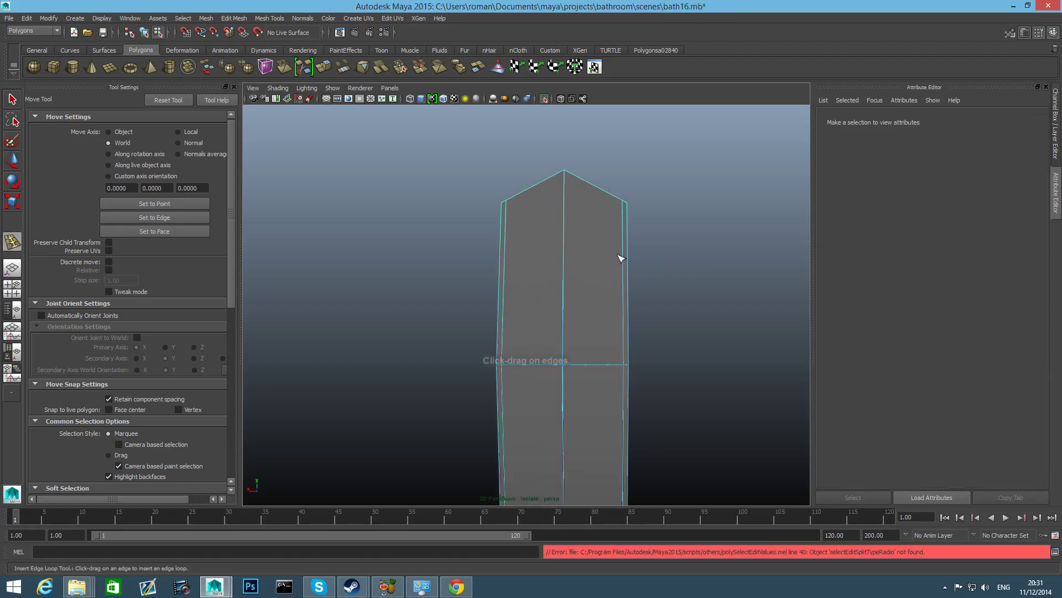
{"action": "left_click", "coordinate": [625, 255]}
{"action": "left_click_drag", "start_coordinate": [552, 298], "coordinate": [540, 257], "text": "alt"}
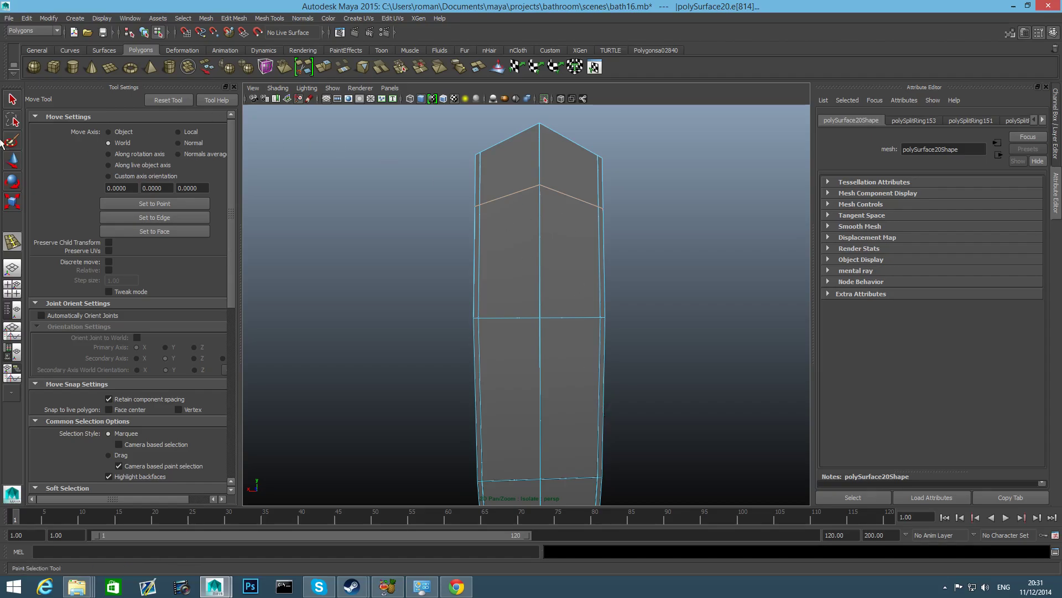
Step: Chamfer the center vertex on the arm's outer face, where the first horizontal edge below the new loop meets the middle edge
{"action": "right_click_drag", "start_coordinate": [541, 283], "coordinate": [504, 288]}
{"action": "key", "text": "q"}
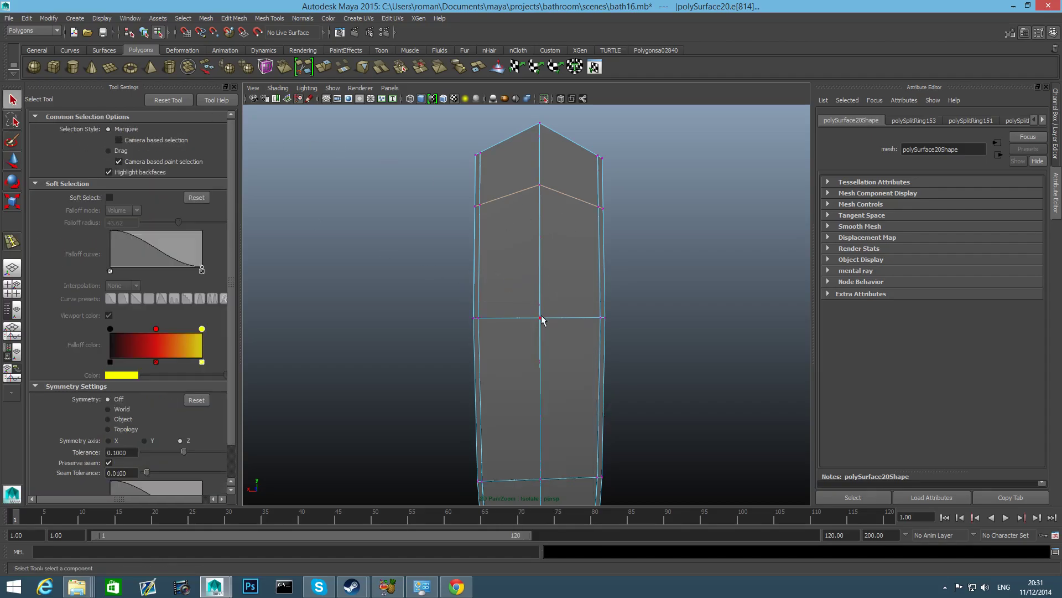
{"action": "left_click", "coordinate": [541, 317]}
{"action": "right_click", "coordinate": [542, 321], "text": "shift"}
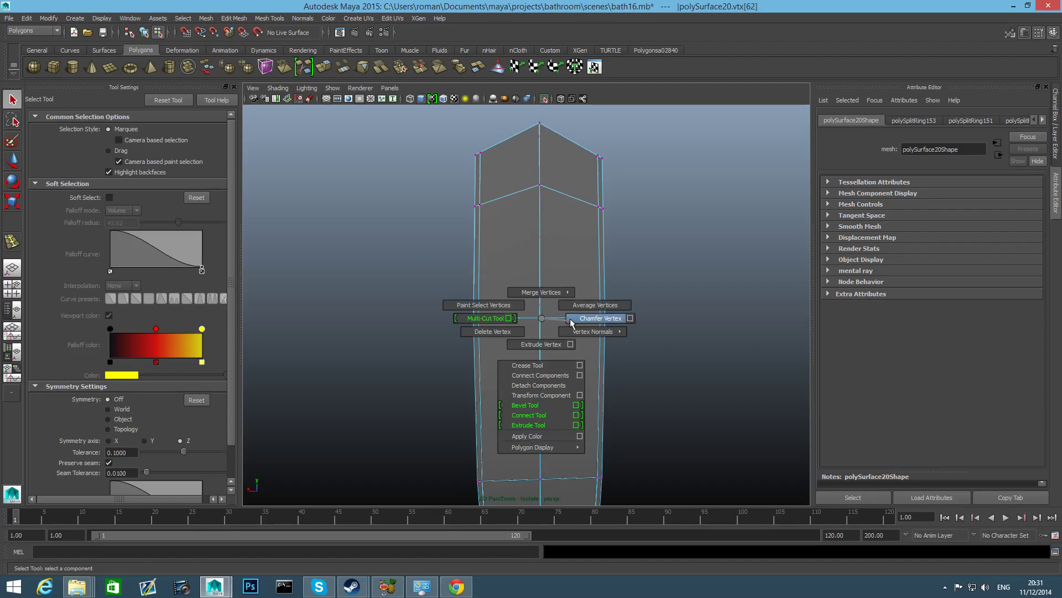
{"action": "left_click", "coordinate": [570, 319]}
Step: Scale the outer diamond's two side vertices farther apart horizontally and raise its lower vertex to shorten the shape
{"action": "left_click", "coordinate": [555, 317]}
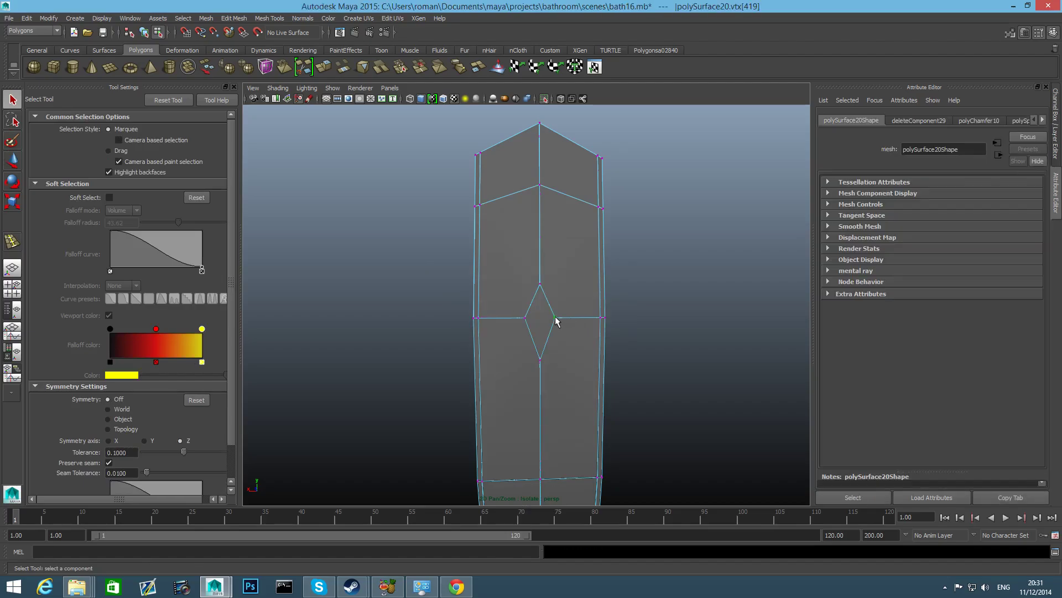
{"action": "key", "text": "w"}
{"action": "key", "text": "q"}
{"action": "left_click", "coordinate": [525, 319]}
{"action": "left_click", "coordinate": [555, 318], "text": "shift"}
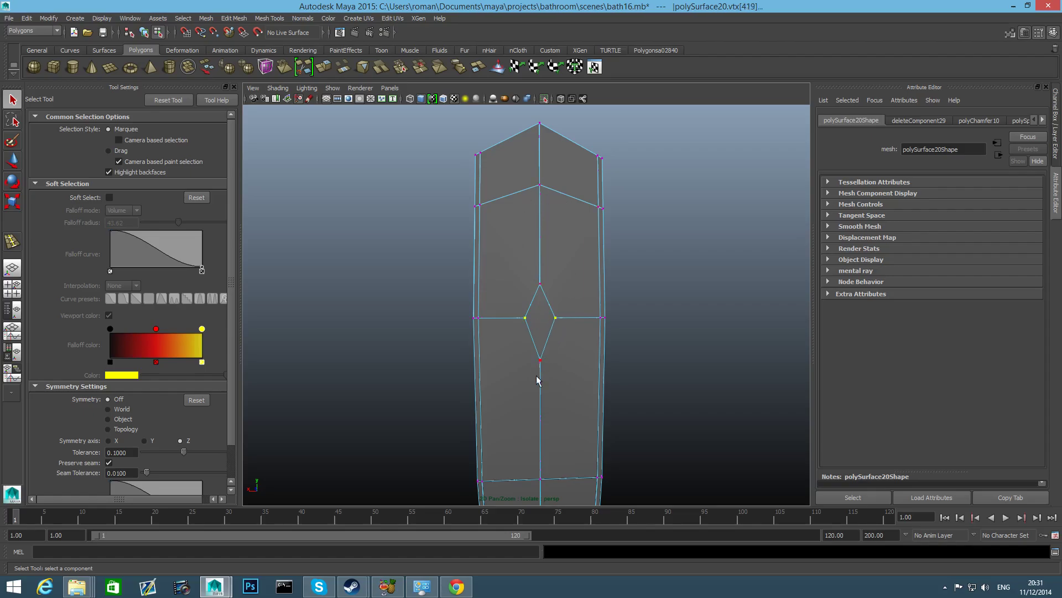
{"action": "key", "text": "r"}
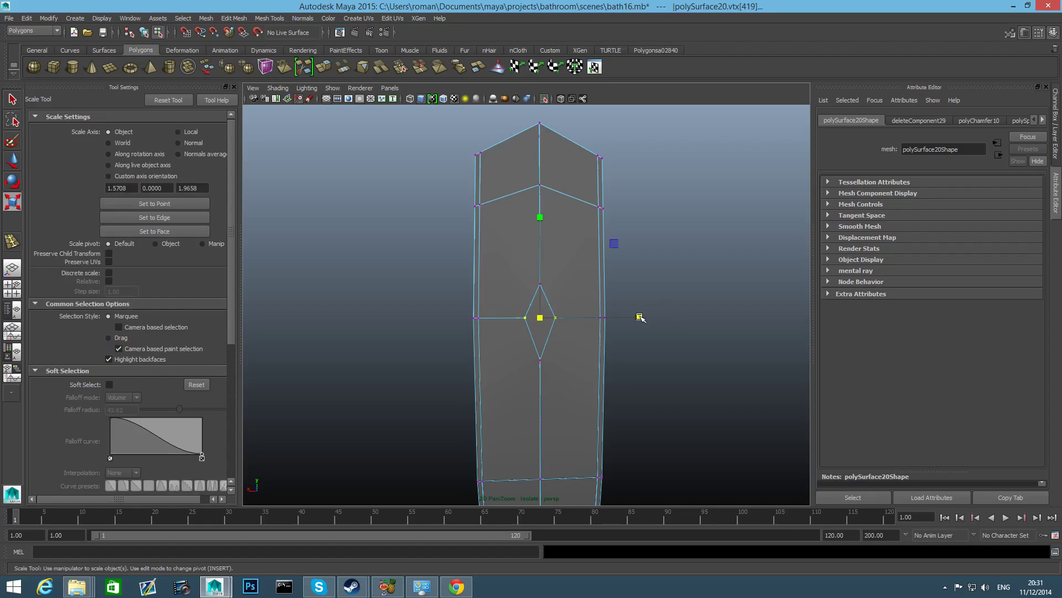
{"action": "left_click_drag", "start_coordinate": [639, 318], "coordinate": [719, 317]}
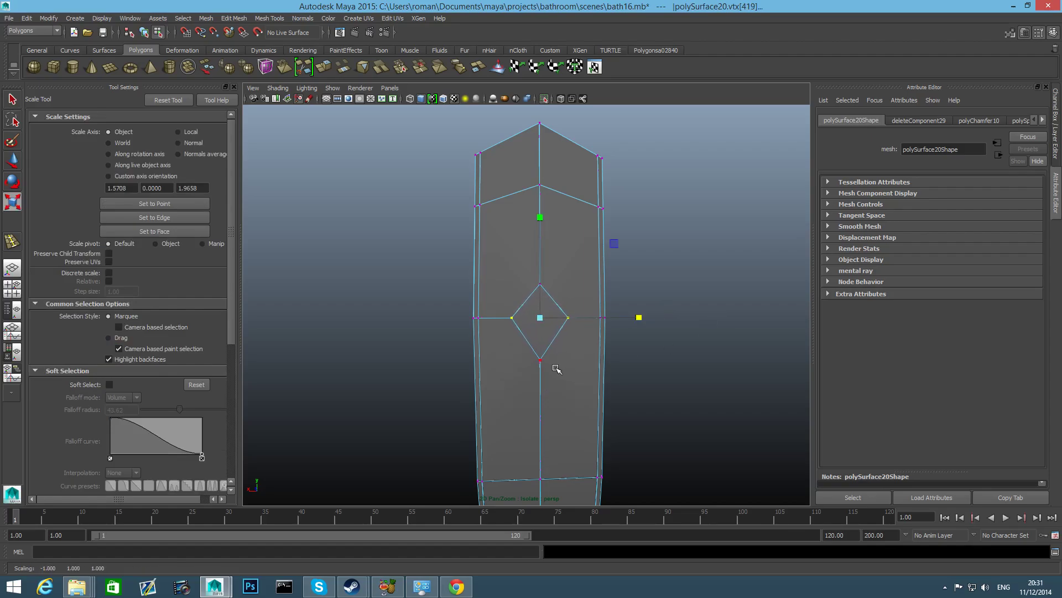
{"action": "left_click", "coordinate": [541, 360]}
{"action": "key", "text": "w"}
{"action": "left_click_drag", "start_coordinate": [537, 258], "coordinate": [543, 245]}
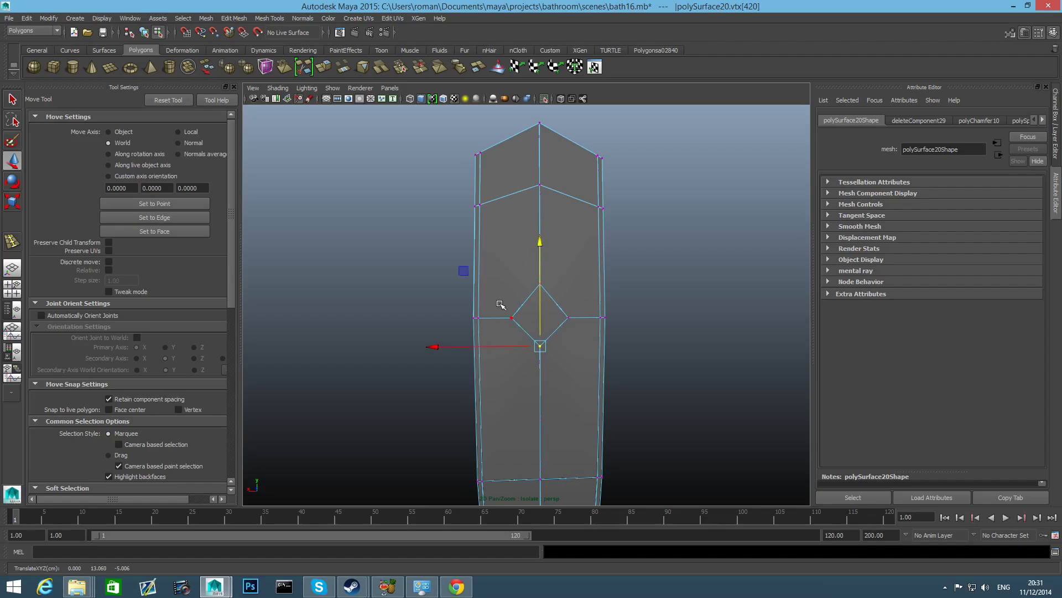
Step: Chamfer the matching center vertex on the inner face of the same holder arm
{"action": "left_click_drag", "start_coordinate": [501, 304], "coordinate": [715, 310], "text": "alt"}
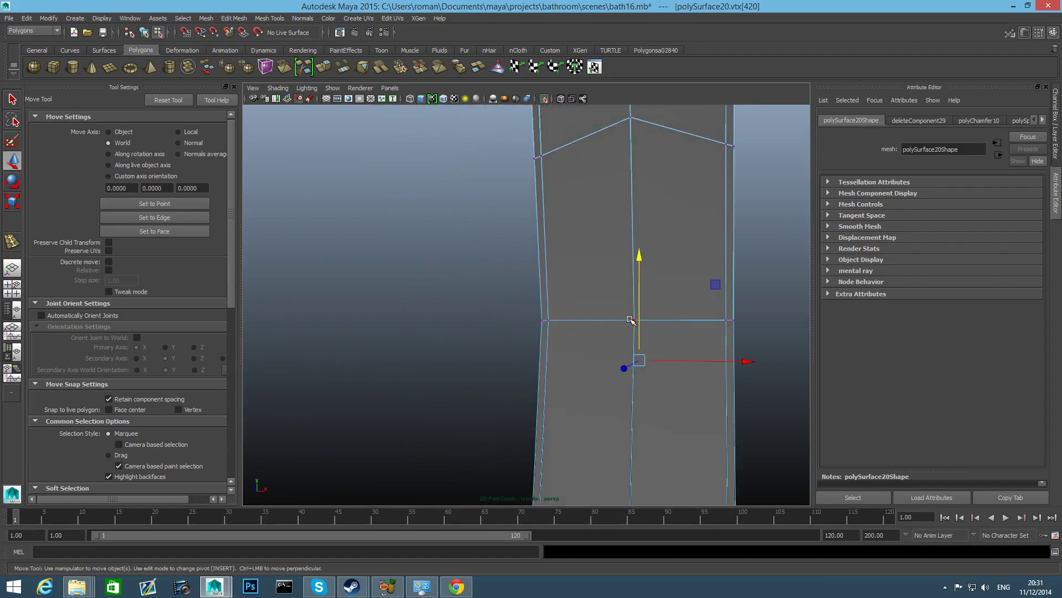
{"action": "left_click", "coordinate": [632, 319]}
{"action": "right_click_drag", "start_coordinate": [632, 320], "coordinate": [664, 318], "text": "shift"}
{"action": "left_click_drag", "start_coordinate": [659, 331], "coordinate": [677, 326], "text": "alt"}
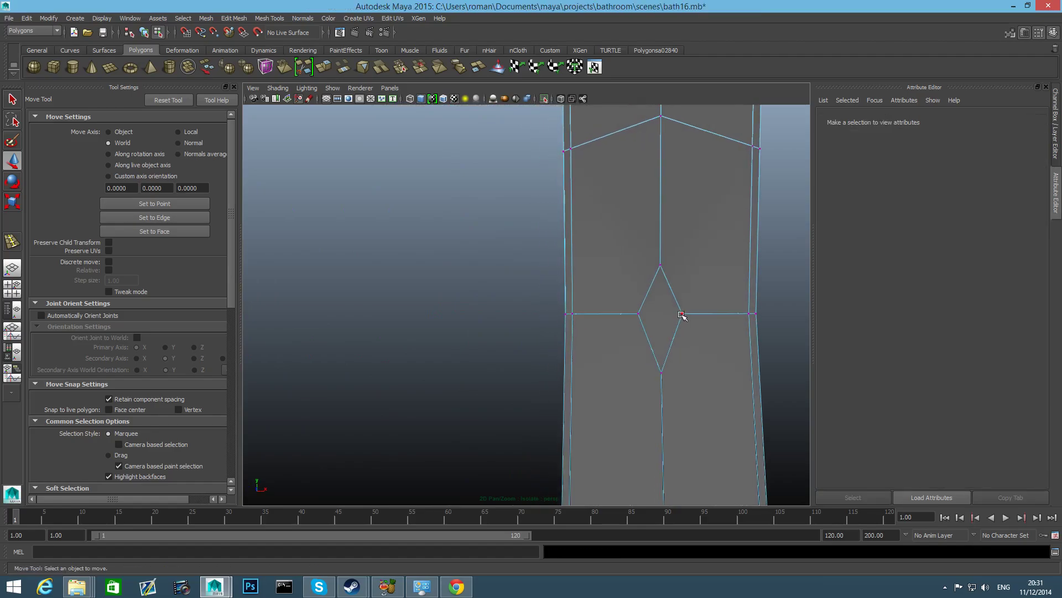
Step: Scale the inner diamond's side vertices farther apart horizontally and raise its lower vertex
{"action": "left_click", "coordinate": [682, 314]}
{"action": "left_click", "coordinate": [640, 314], "text": "shift"}
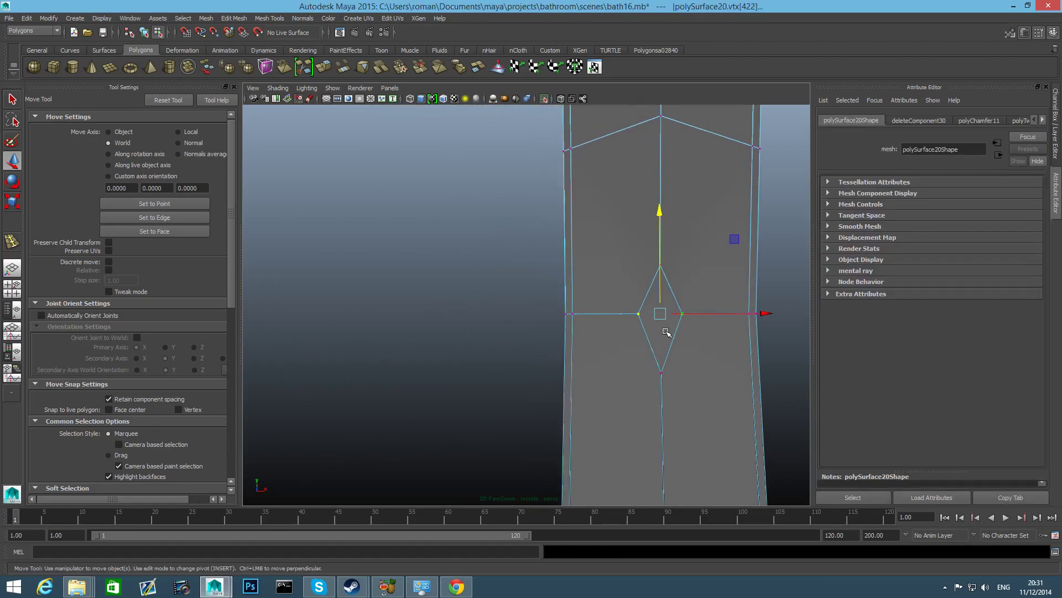
{"action": "key", "text": "r"}
{"action": "left_click_drag", "start_coordinate": [560, 313], "coordinate": [524, 313]}
{"action": "left_click", "coordinate": [660, 375]}
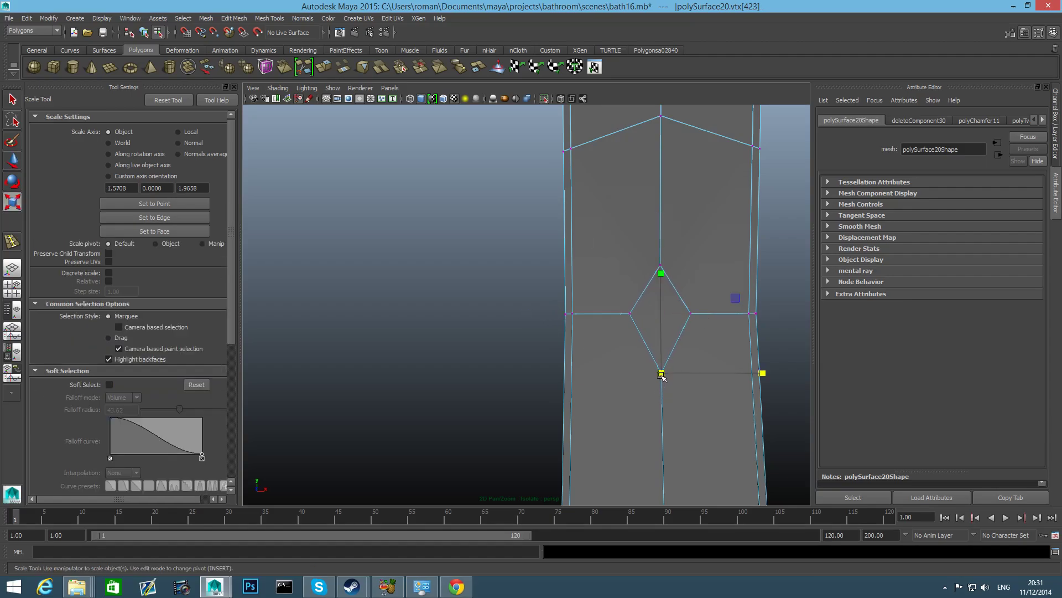
{"action": "key", "text": "w"}
{"action": "left_click_drag", "start_coordinate": [661, 272], "coordinate": [671, 301]}
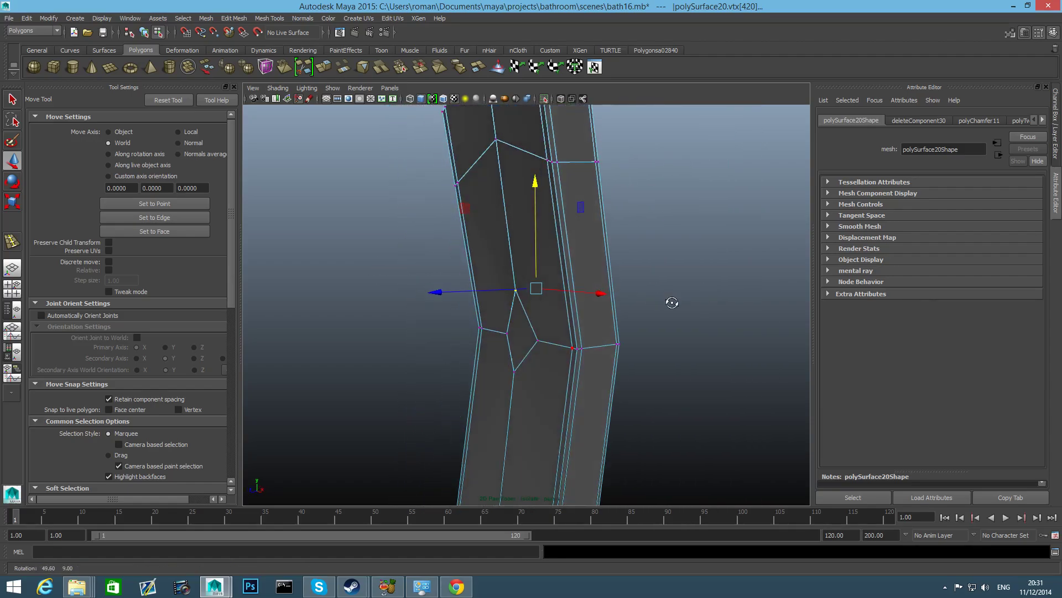
Step: Lower the inner diamond's upper vertex so the shape becomes more evenly proportioned
{"action": "right_click_drag", "start_coordinate": [553, 340], "coordinate": [612, 288], "text": "alt"}
{"action": "key", "text": "q"}
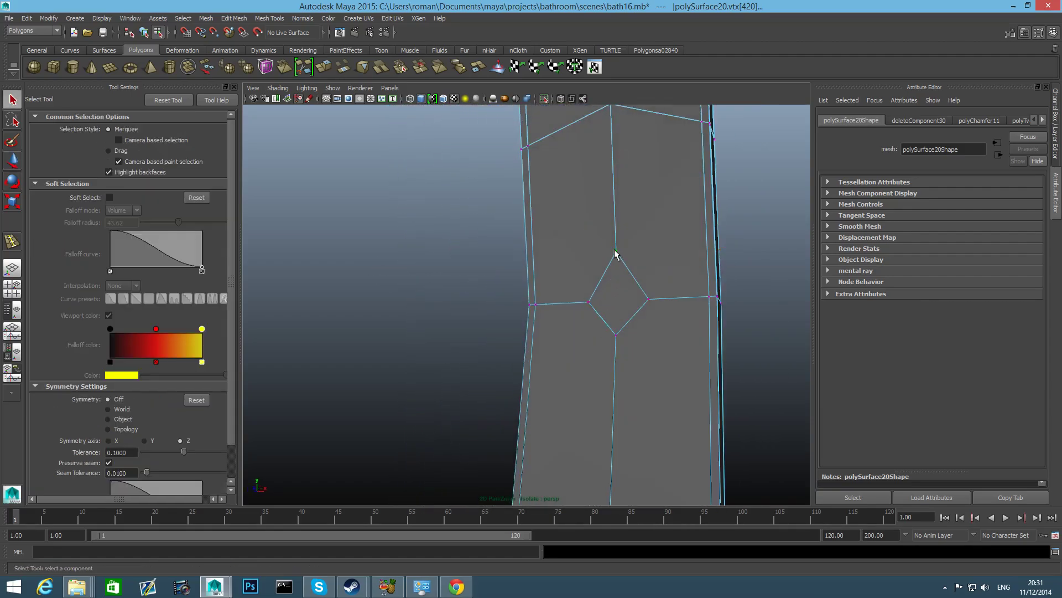
{"action": "left_click", "coordinate": [616, 253]}
{"action": "key", "text": "w"}
{"action": "left_click_drag", "start_coordinate": [617, 175], "coordinate": [762, 380]}
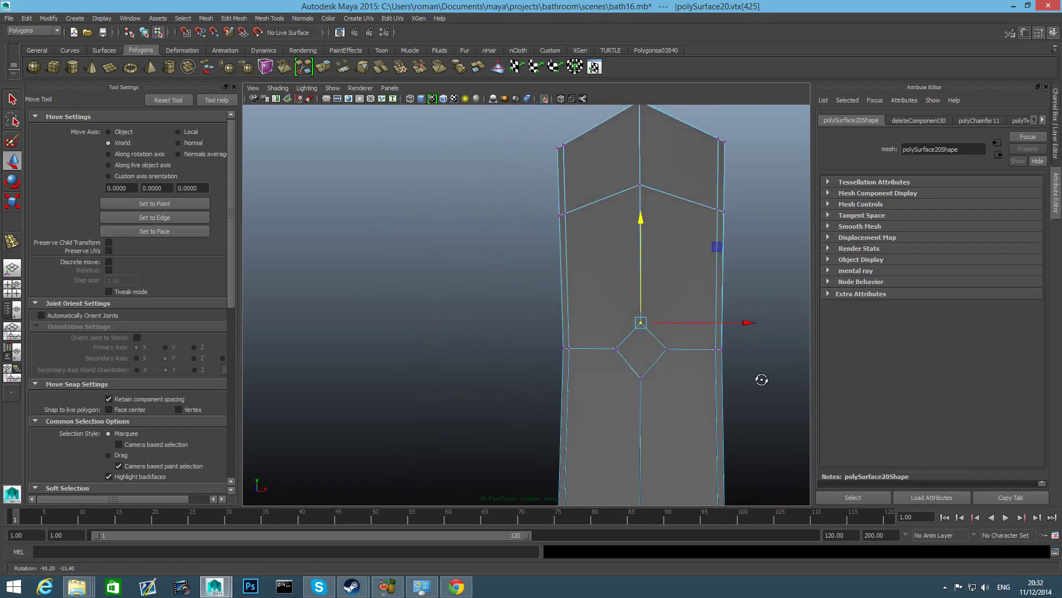
Step: Fine-tune the height and depth of the inner diamond's lower vertex so it follows the arm's surface
{"action": "left_click", "coordinate": [643, 379]}
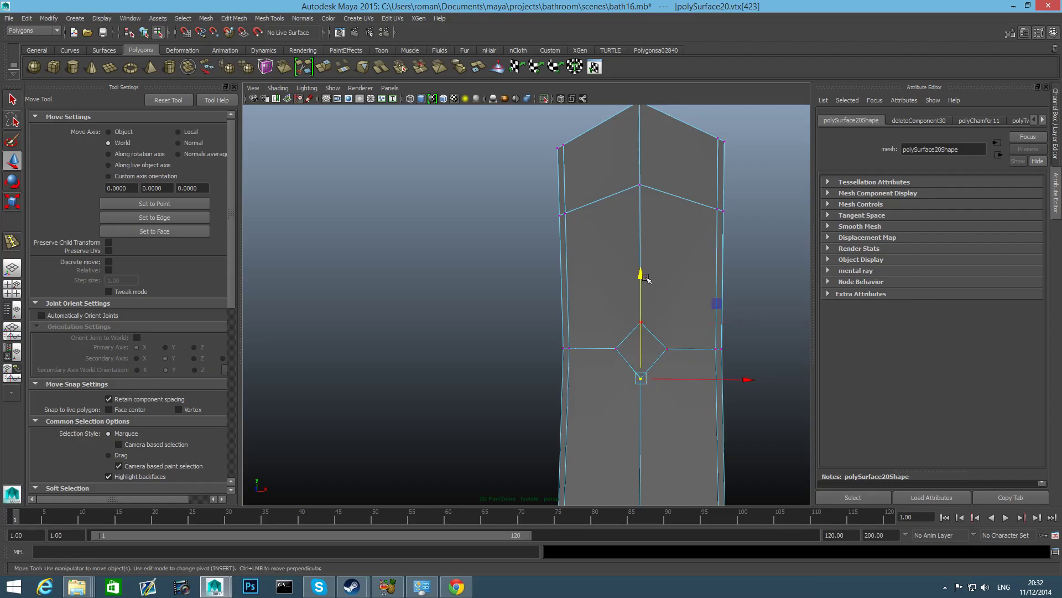
{"action": "left_click_drag", "start_coordinate": [645, 278], "coordinate": [642, 271]}
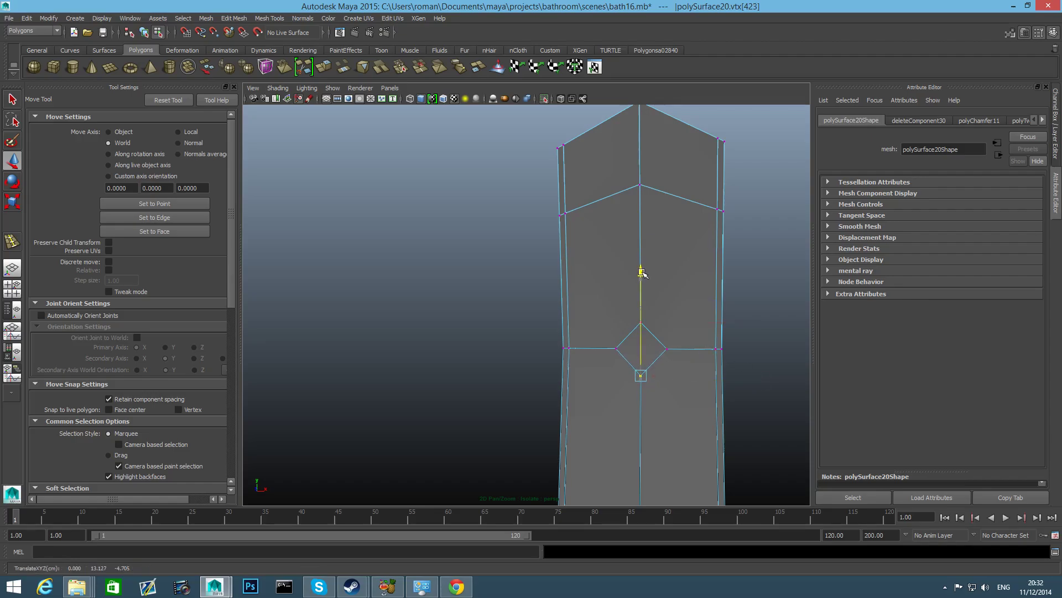
{"action": "left_click_drag", "start_coordinate": [631, 368], "coordinate": [675, 359], "text": "alt"}
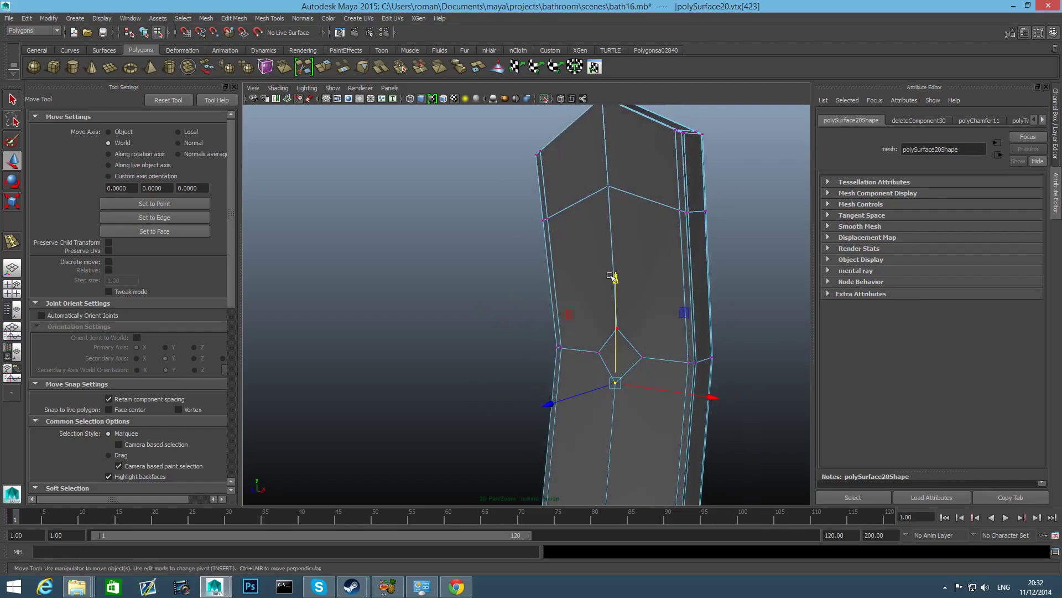
{"action": "left_click_drag", "start_coordinate": [611, 276], "coordinate": [615, 276]}
{"action": "left_click_drag", "start_coordinate": [683, 326], "coordinate": [586, 375], "text": "alt"}
{"action": "left_click_drag", "start_coordinate": [454, 373], "coordinate": [650, 332]}
{"action": "left_click_drag", "start_coordinate": [671, 367], "coordinate": [625, 321], "text": "alt"}
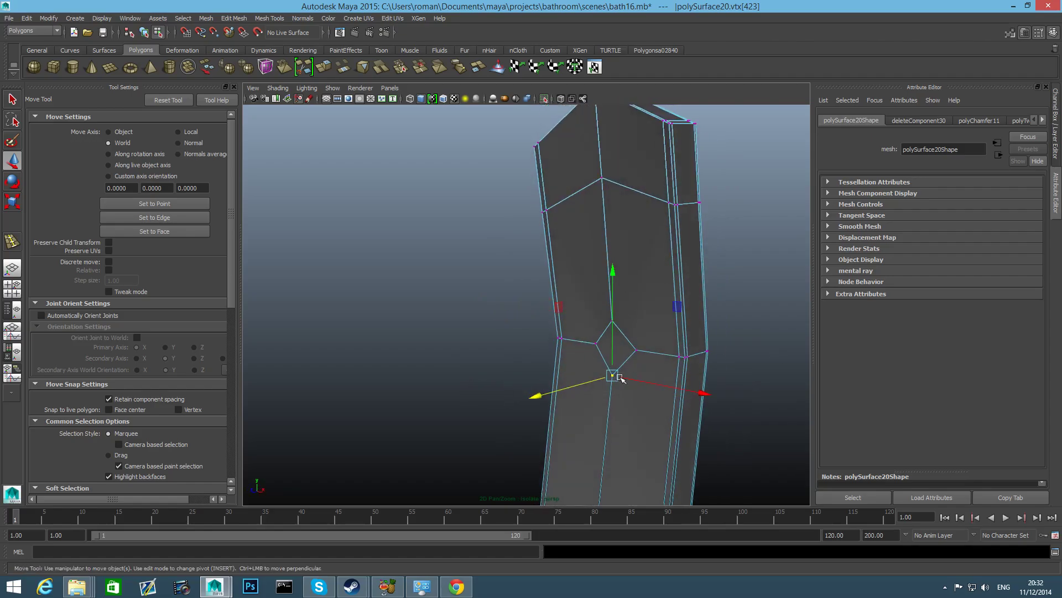
Step: Delete the diamond-shaped faces on the outer and inner sides of the arm to open a hole in each
{"action": "left_click_drag", "start_coordinate": [620, 378], "coordinate": [473, 385], "text": "alt"}
{"action": "right_click_drag", "start_coordinate": [518, 334], "coordinate": [521, 353]}
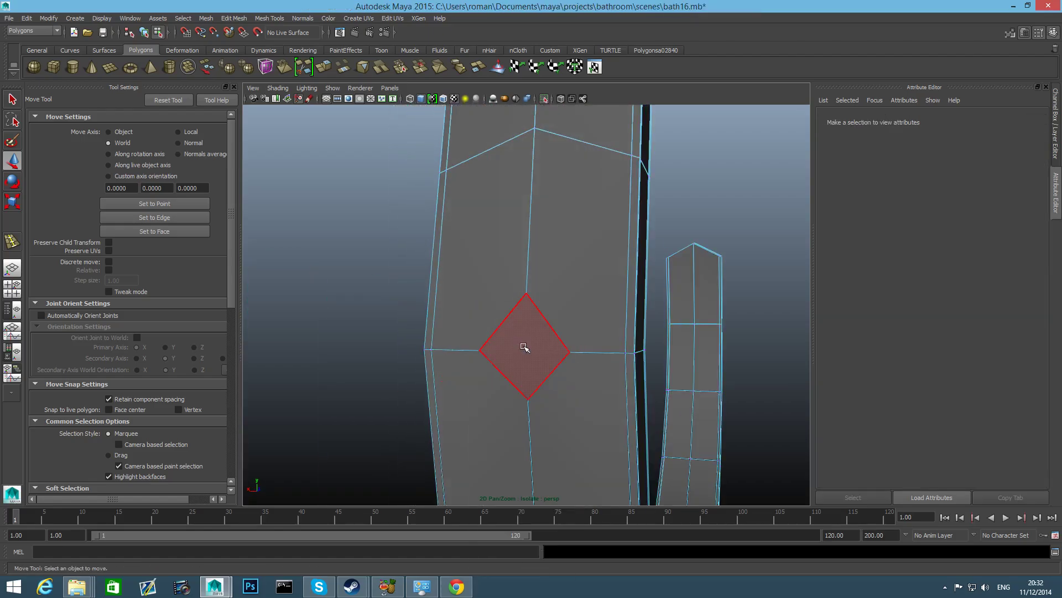
{"action": "left_click", "coordinate": [524, 347]}
{"action": "left_click_drag", "start_coordinate": [524, 347], "coordinate": [438, 367], "text": "alt"}
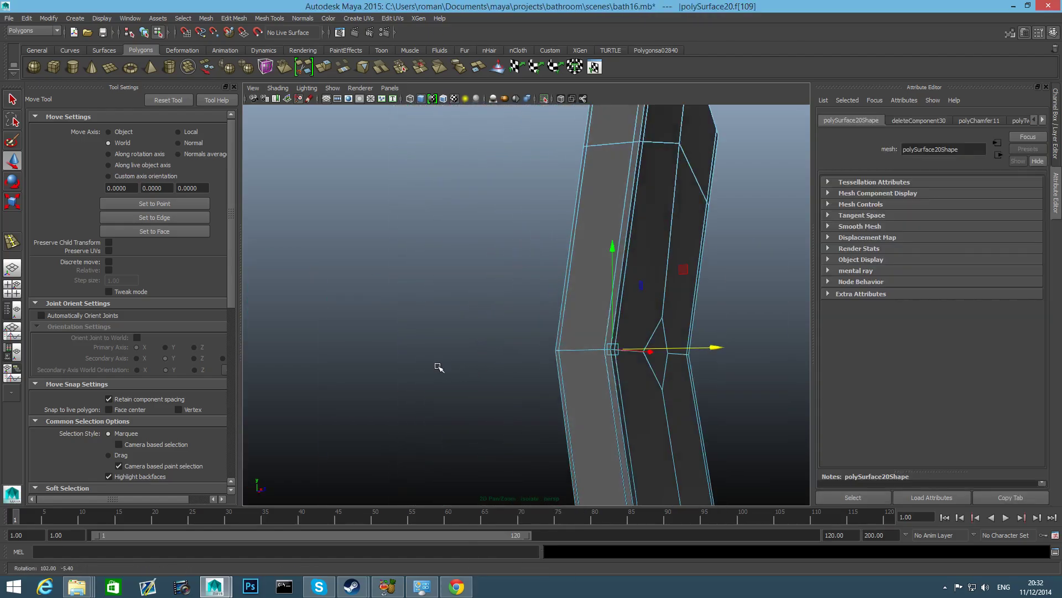
{"action": "left_click", "coordinate": [481, 376]}
{"action": "left_click", "coordinate": [661, 350]}
{"action": "mouse_move", "coordinate": [621, 391]}
{"action": "left_mouse_down", "text": "alt"}
{"action": "mouse_move", "coordinate": [563, 399]}
{"action": "mouse_move", "coordinate": [650, 407]}
{"action": "mouse_move", "coordinate": [611, 404]}
{"action": "left_mouse_up", "text": "alt"}
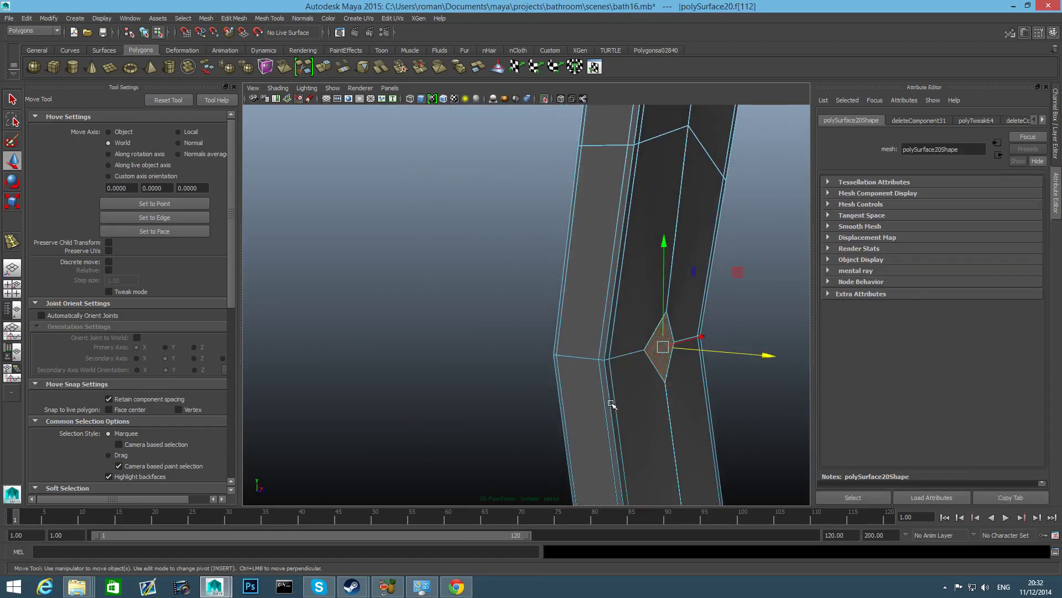
{"action": "key", "text": "Delete"}
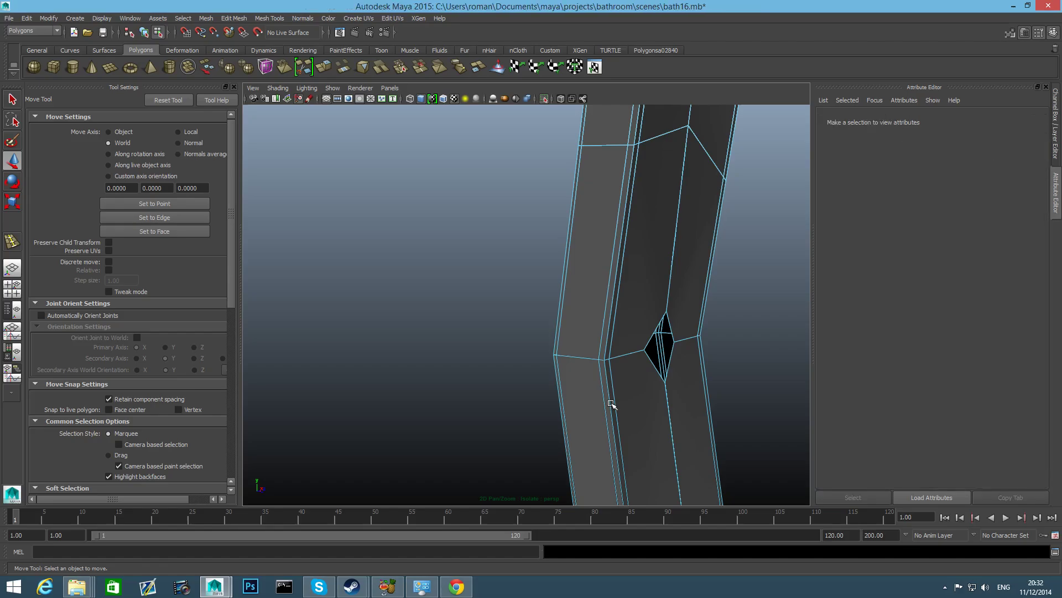
Step: Cut edges on the arm's outer face from its two upper corner vertices to the middle of the diamond hole's upper sides with Multi-Cut
{"action": "left_click_drag", "start_coordinate": [616, 395], "coordinate": [729, 404], "text": "alt"}
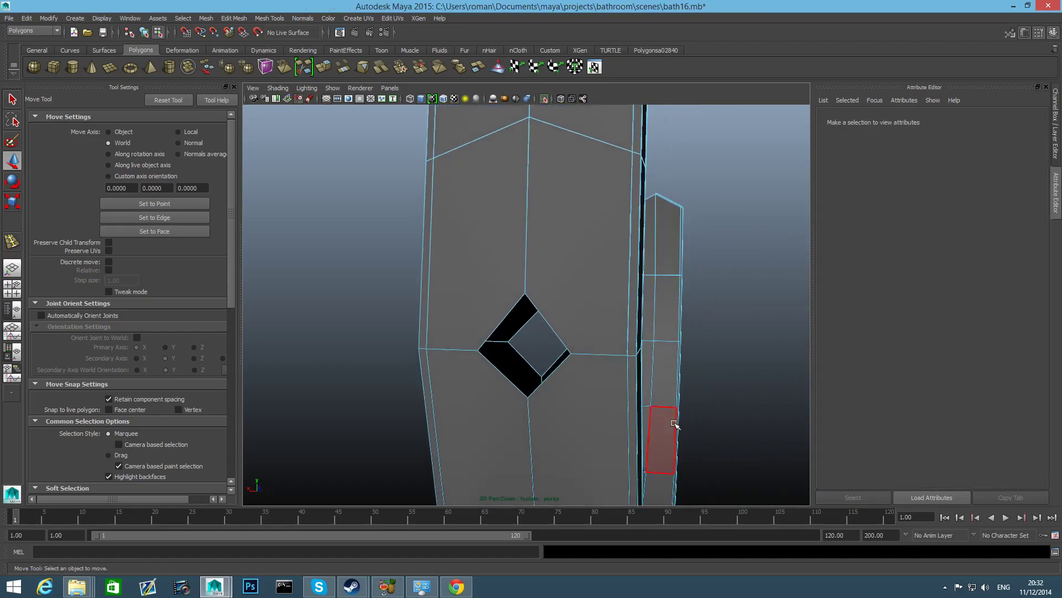
{"action": "scroll", "coordinate": [636, 421], "scroll_direction": "down", "scroll_amount": 3}
{"action": "left_click_drag", "start_coordinate": [552, 221], "coordinate": [572, 239], "text": "alt"}
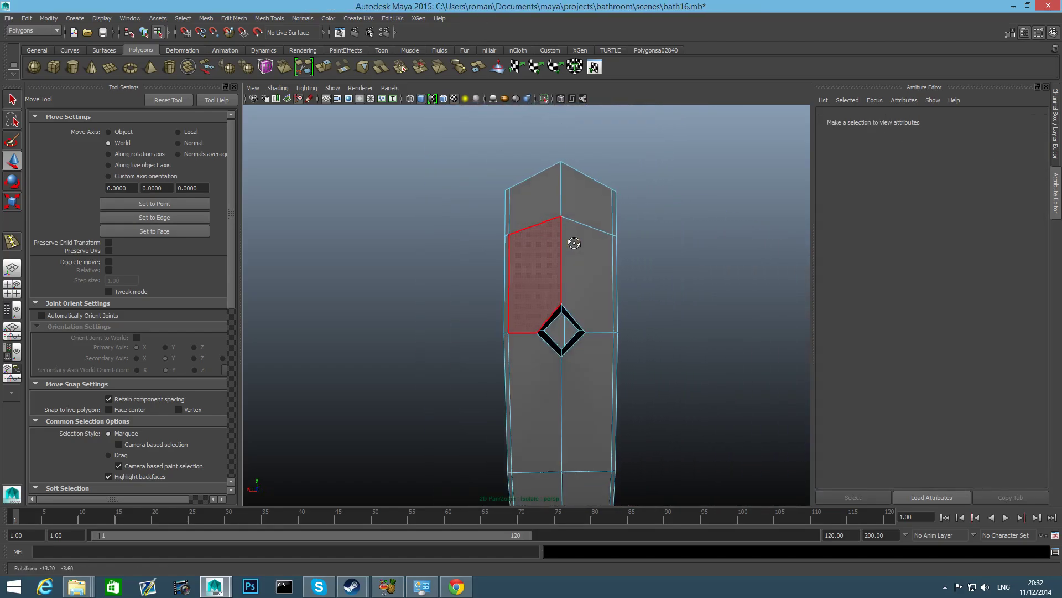
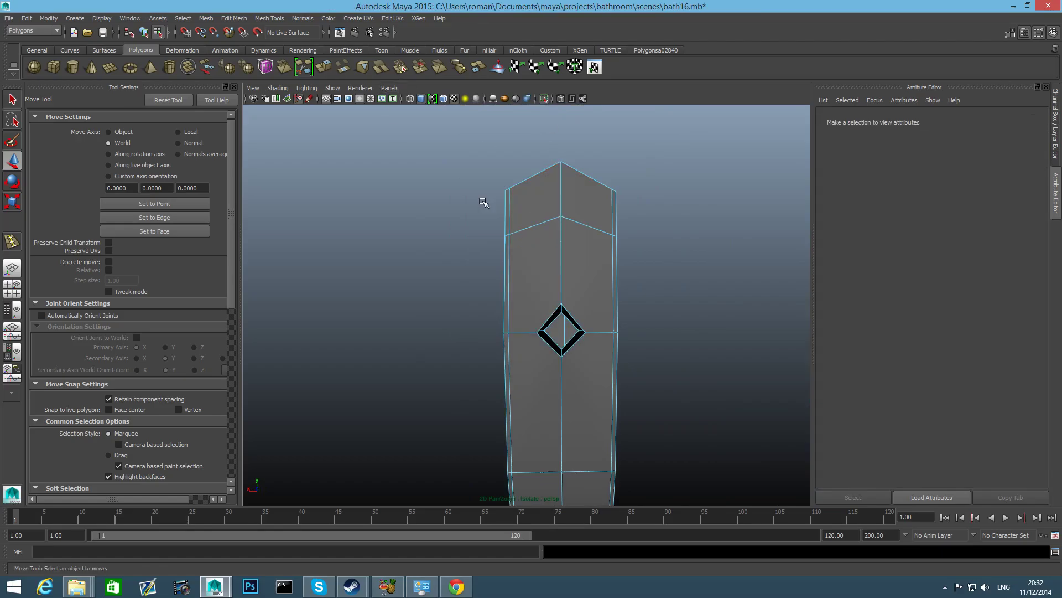
{"action": "key", "text": "F8"}
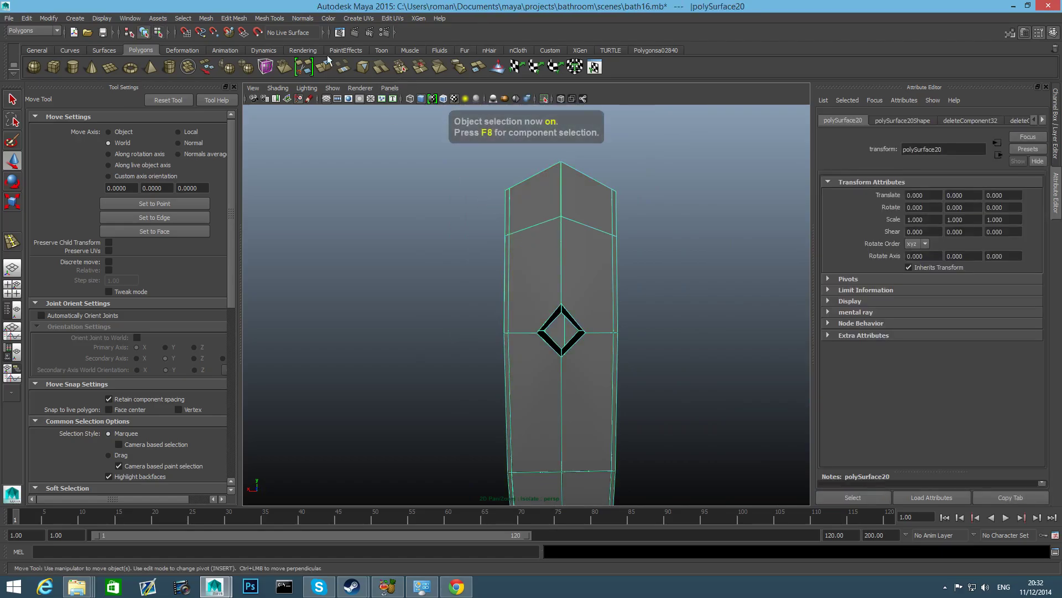
{"action": "left_click", "coordinate": [281, 19]}
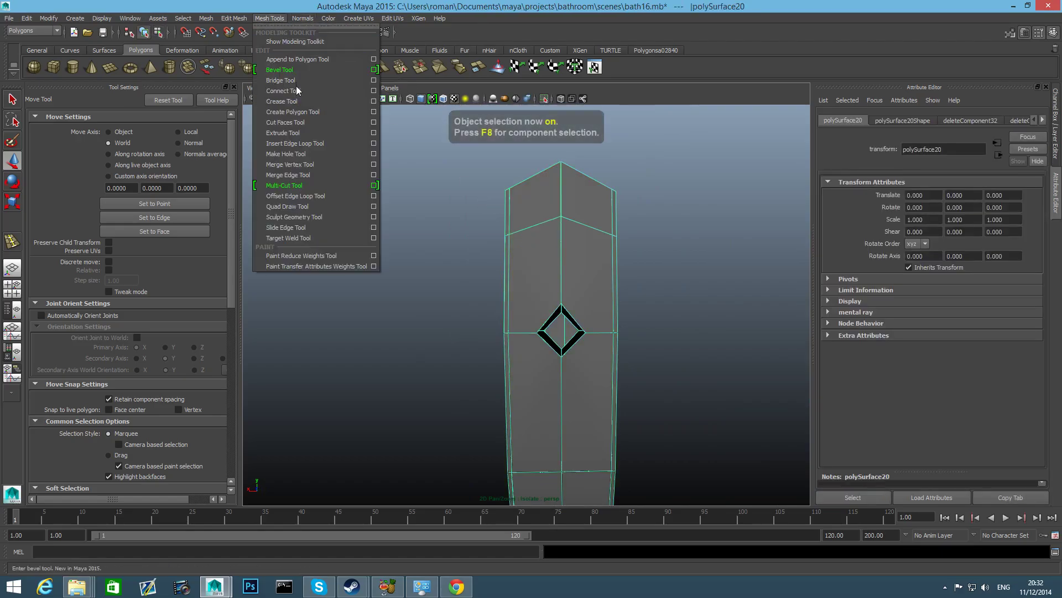
{"action": "left_click", "coordinate": [290, 182]}
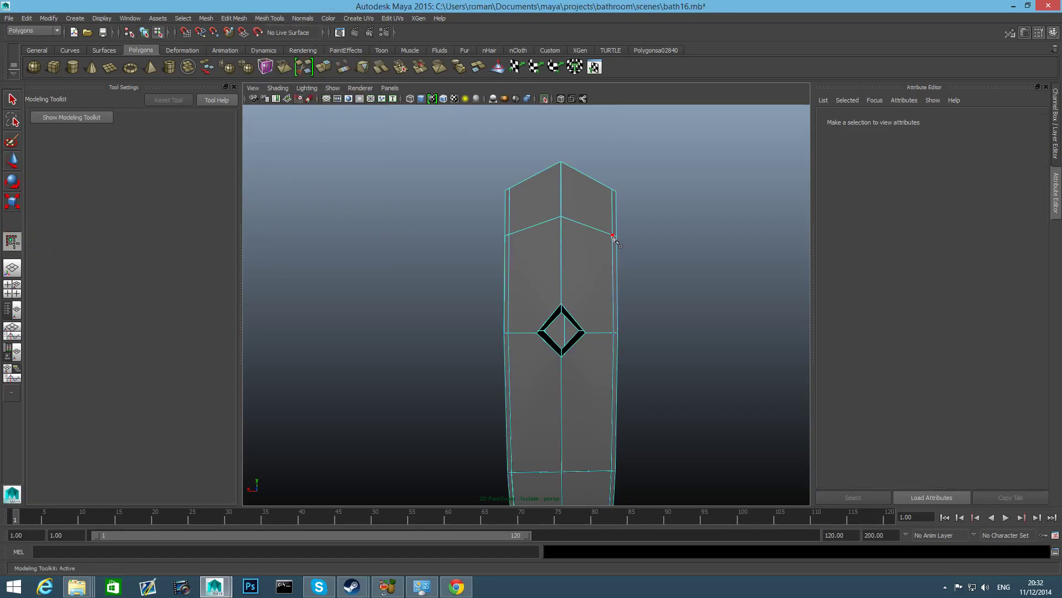
{"action": "left_click", "coordinate": [575, 320]}
{"action": "left_click", "coordinate": [561, 303]}
{"action": "left_click", "coordinate": [509, 235]}
{"action": "left_click", "coordinate": [540, 332]}
Step: Cut edges from the outer face's two lower corner vertices to the middle of the diamond hole's lower sides
{"action": "left_click", "coordinate": [504, 332]}
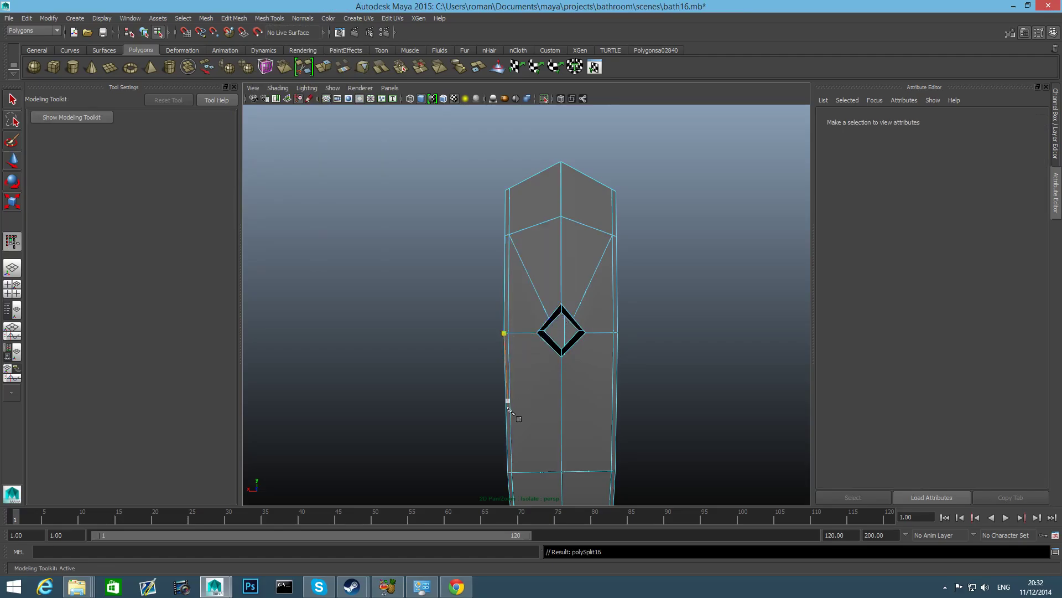
{"action": "left_click", "coordinate": [511, 473]}
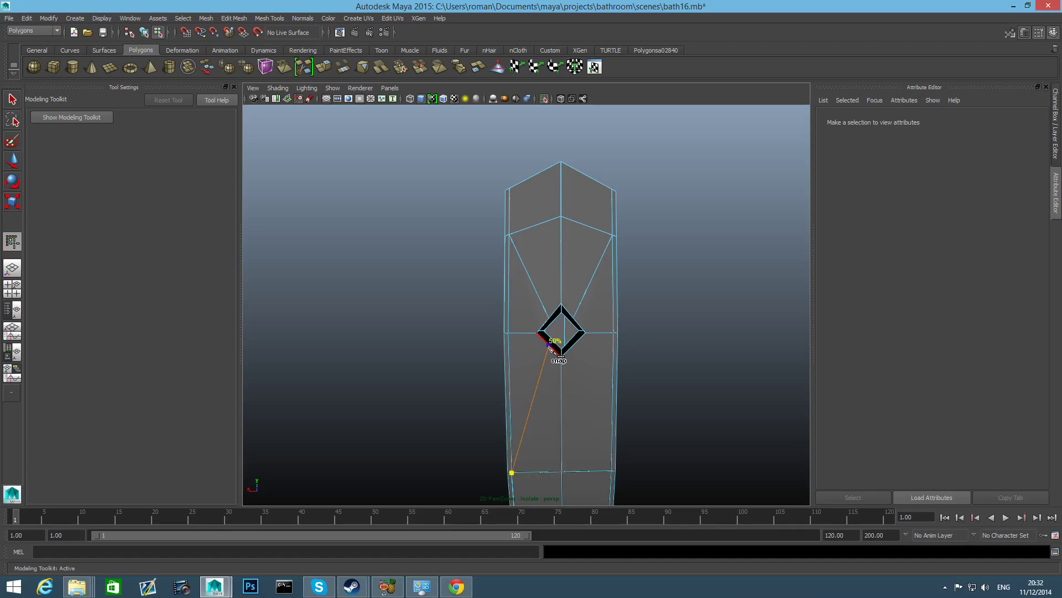
{"action": "left_click", "coordinate": [549, 345]}
{"action": "left_click", "coordinate": [611, 471]}
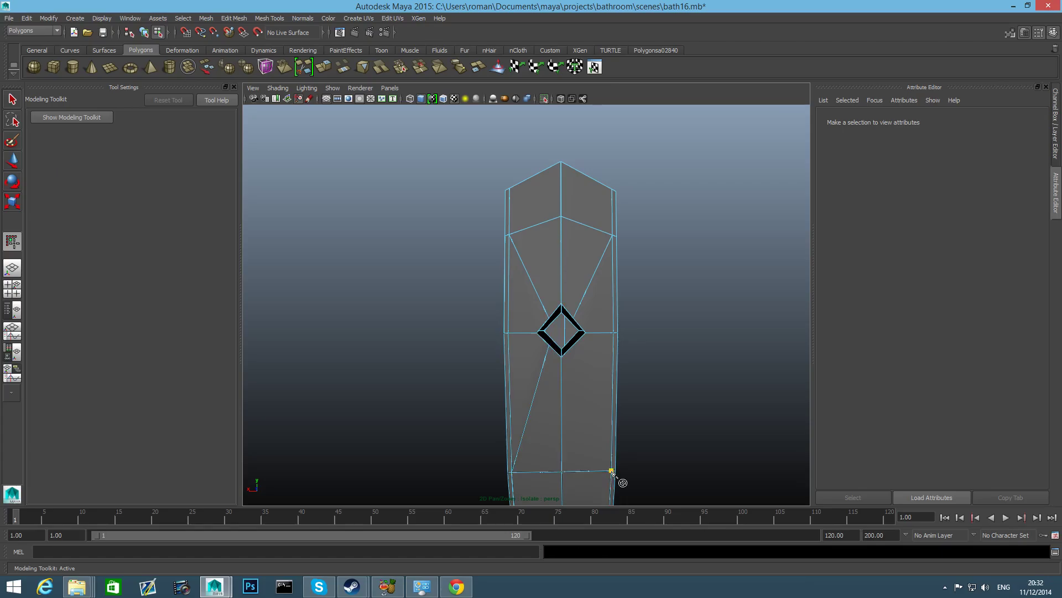
{"action": "left_click", "coordinate": [579, 348]}
Step: Cut edges on the arm's inner face from its two upper corner vertices to the middle of the diamond hole's upper sides
{"action": "left_click_drag", "start_coordinate": [592, 356], "coordinate": [531, 367], "text": "alt"}
{"action": "left_click_drag", "start_coordinate": [660, 302], "coordinate": [762, 332], "text": "alt"}
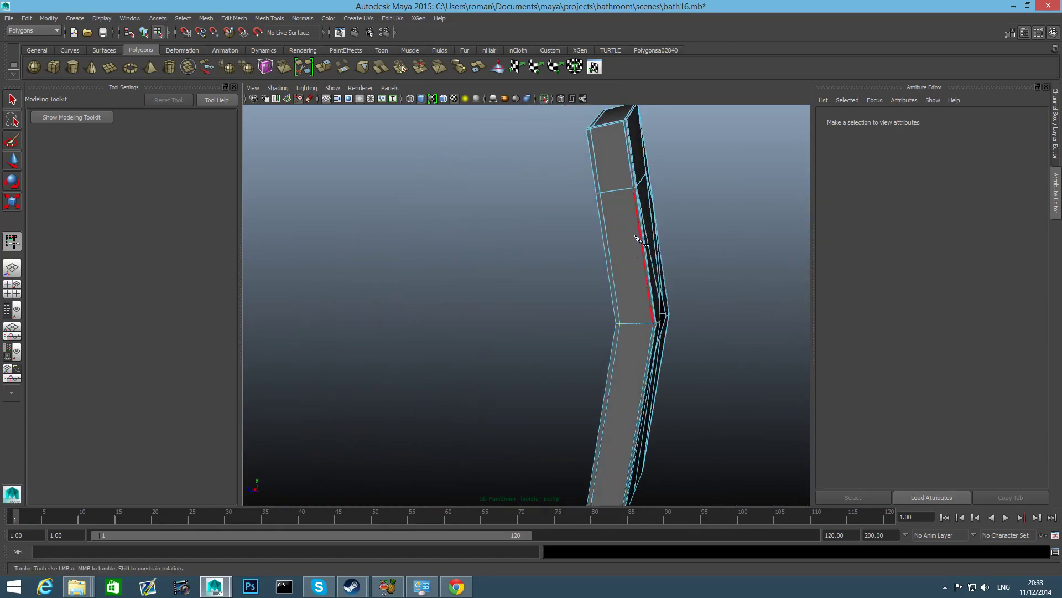
{"action": "left_click_drag", "start_coordinate": [673, 290], "coordinate": [640, 291], "text": "alt"}
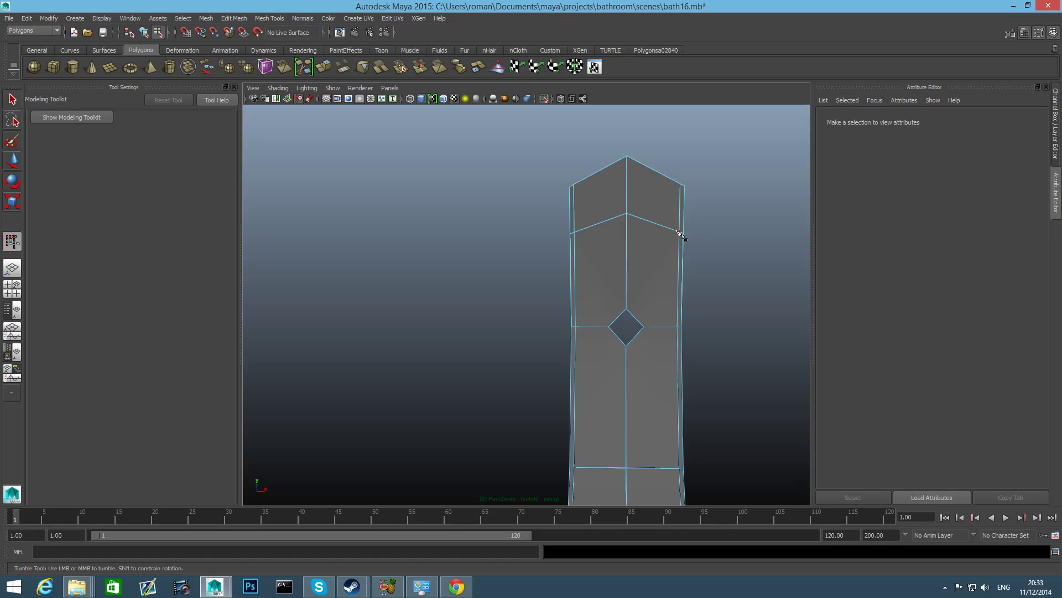
{"action": "left_click", "coordinate": [679, 232]}
{"action": "left_click", "coordinate": [636, 318]}
{"action": "key", "text": "Return"}
{"action": "left_click", "coordinate": [574, 232]}
{"action": "left_click", "coordinate": [619, 319]}
{"action": "key", "text": "Return"}
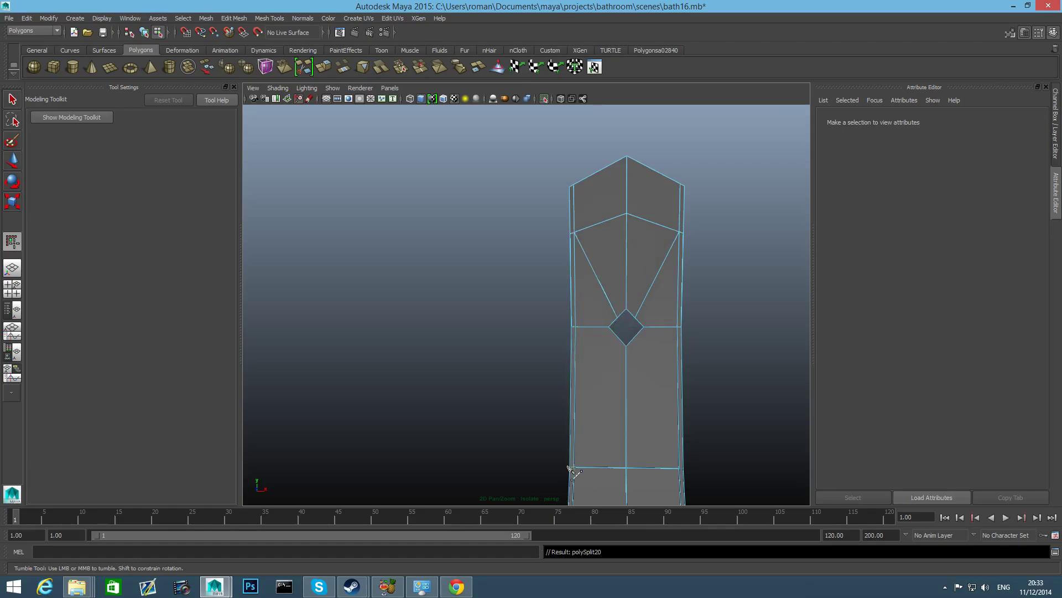
Step: Cut edges from the inner face's two lower corner vertices to the middle of the diamond hole's lower sides
{"action": "left_click", "coordinate": [575, 468]}
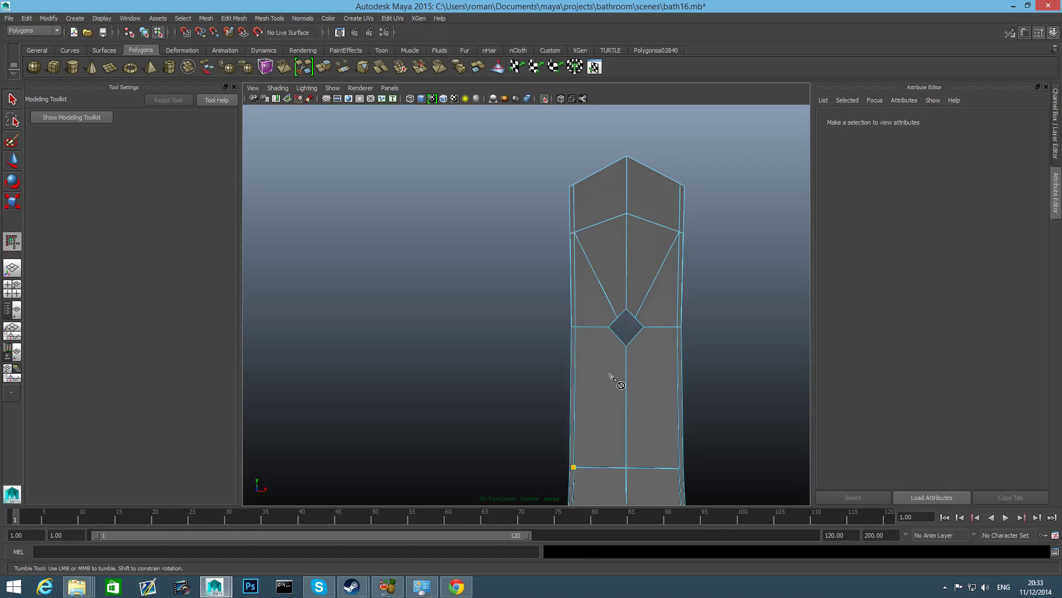
{"action": "left_click", "coordinate": [618, 337]}
{"action": "key", "text": "Return"}
{"action": "left_click", "coordinate": [678, 468]}
{"action": "left_click", "coordinate": [637, 338]}
{"action": "key", "text": "Return"}
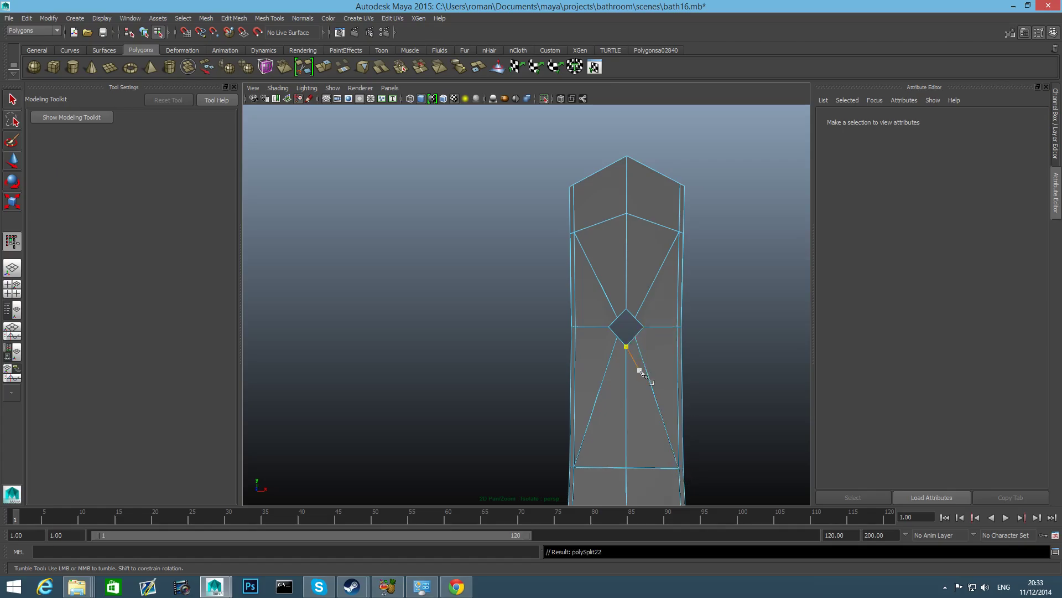
Step: Select the border edges of the diamond holes through the arm and scale them up to widen the opening
{"action": "left_click", "coordinate": [13, 100]}
{"action": "right_click_drag", "start_coordinate": [608, 280], "coordinate": [607, 257]}
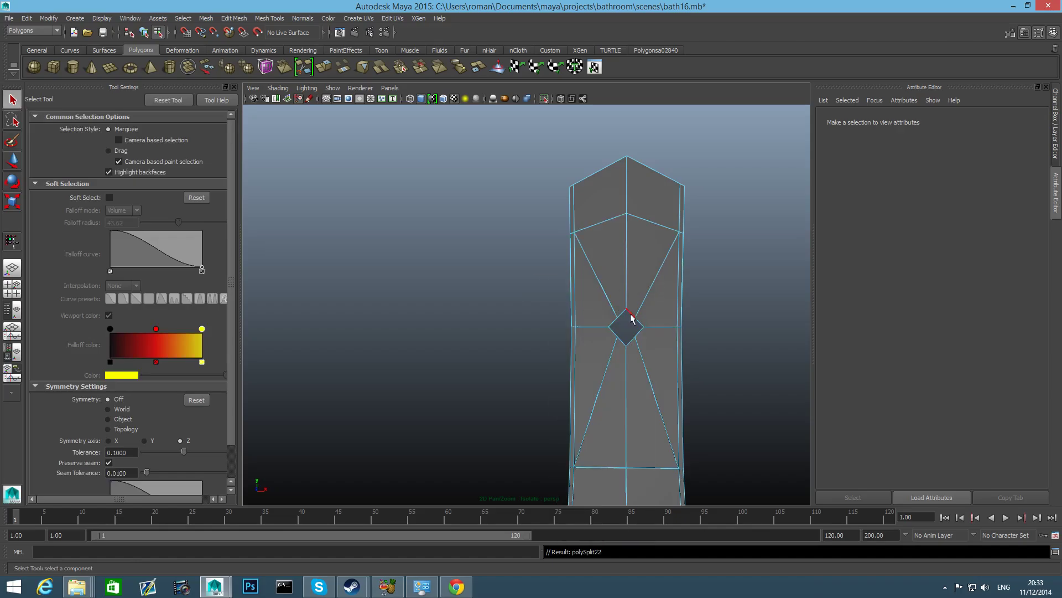
{"action": "double_click", "coordinate": [631, 319]}
{"action": "key", "text": "r"}
{"action": "mouse_move", "coordinate": [627, 328]}
{"action": "left_mouse_down"}
{"action": "mouse_move", "coordinate": [649, 330]}
{"action": "mouse_move", "coordinate": [630, 330]}
{"action": "mouse_move", "coordinate": [639, 328]}
{"action": "left_mouse_up"}
{"action": "double_click", "coordinate": [643, 319]}
Step: Scale the inner hole's four mid-side vertices outward to turn the diamond into a rounded octagon
{"action": "right_click_drag", "start_coordinate": [634, 328], "coordinate": [634, 327]}
{"action": "left_click_drag", "start_coordinate": [634, 327], "coordinate": [628, 319], "text": "alt"}
{"action": "left_click", "coordinate": [608, 310]}
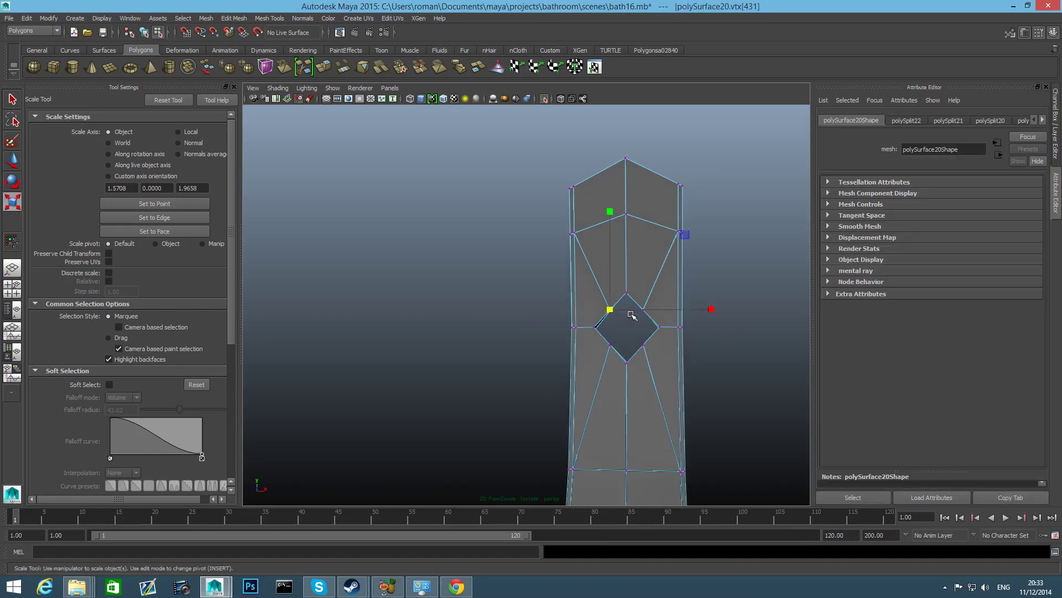
{"action": "key", "text": "q"}
{"action": "left_click", "coordinate": [643, 310], "text": "shift"}
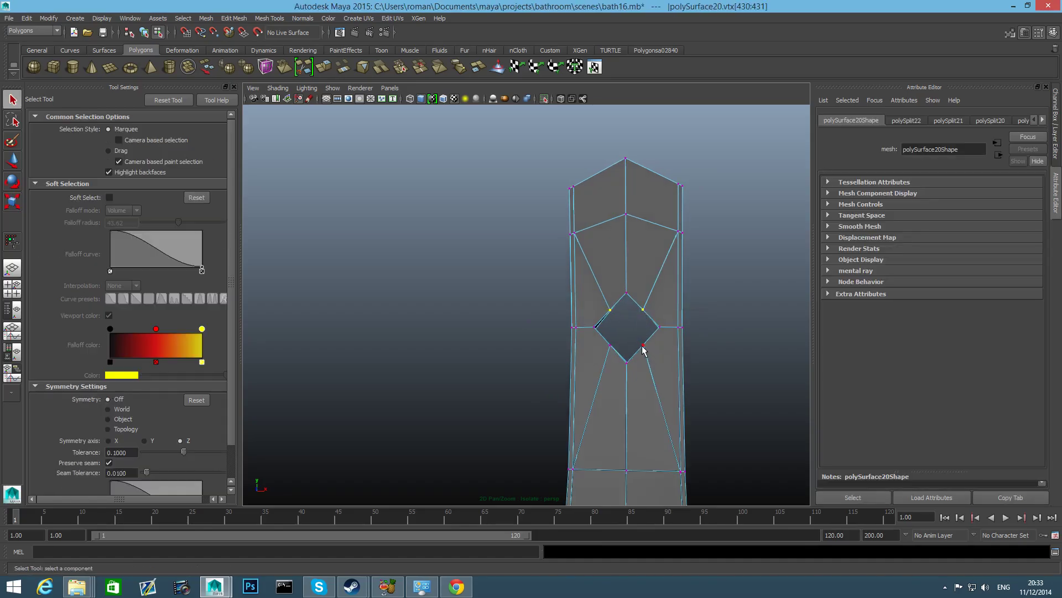
{"action": "left_click", "coordinate": [643, 347], "text": "shift"}
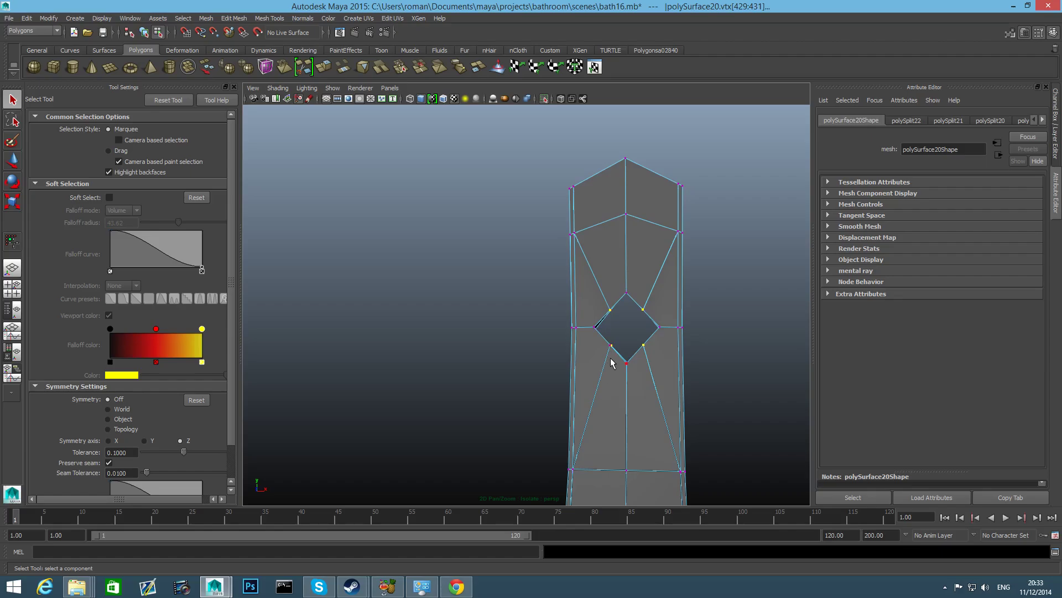
{"action": "key", "text": "ctrl+z"}
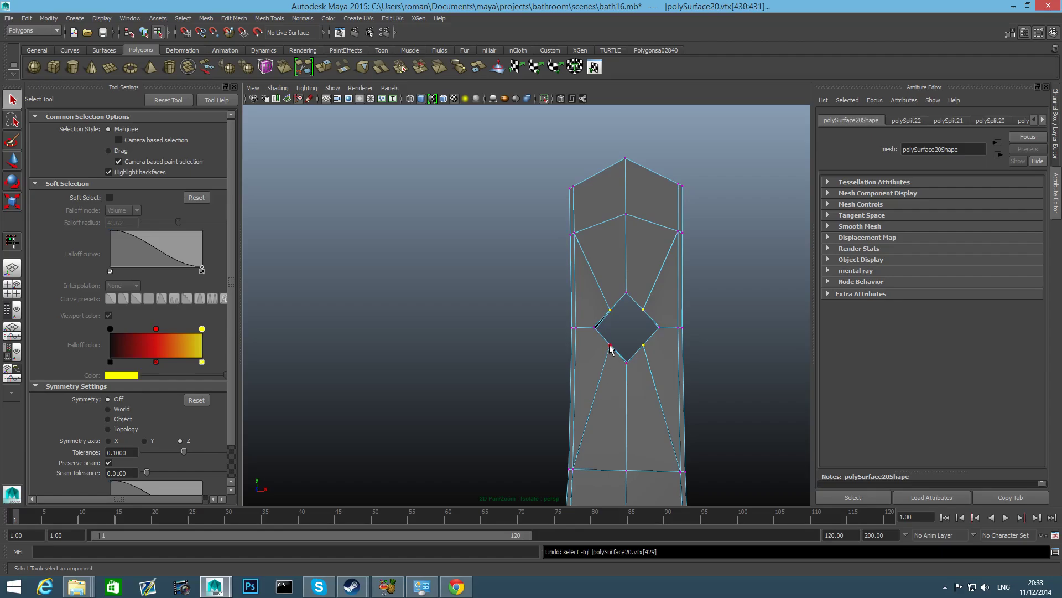
{"action": "left_click", "coordinate": [609, 347], "text": "shift"}
{"action": "mouse_move", "coordinate": [619, 379]}
{"action": "left_mouse_down", "text": "alt"}
{"action": "mouse_move", "coordinate": [716, 401]}
{"action": "mouse_move", "coordinate": [787, 384]}
{"action": "mouse_move", "coordinate": [628, 367]}
{"action": "left_mouse_up", "text": "alt"}
{"action": "key", "text": "r"}
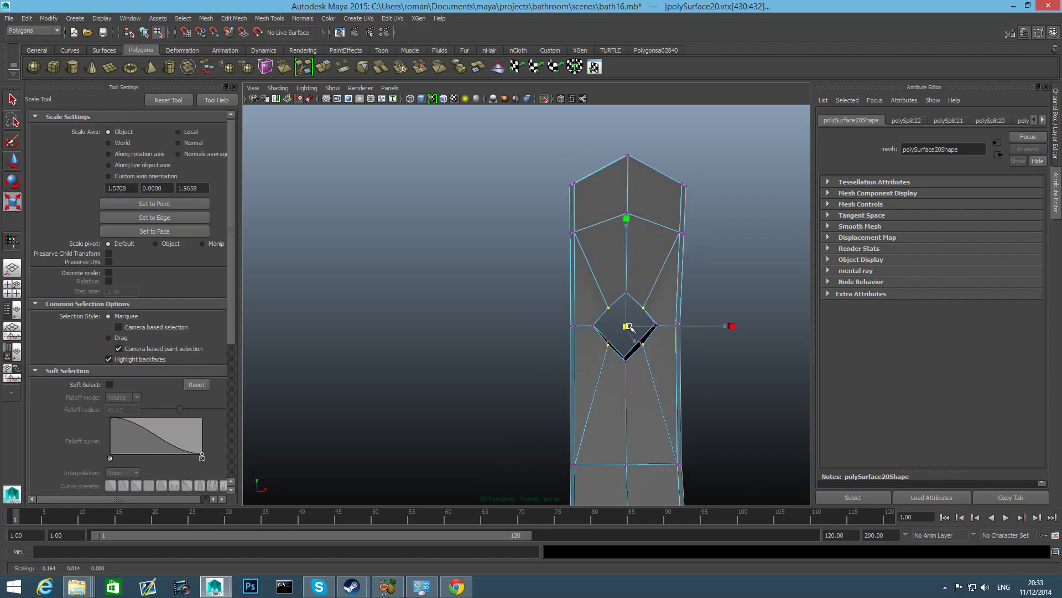
{"action": "left_click_drag", "start_coordinate": [624, 326], "coordinate": [579, 349], "text": "alt"}
{"action": "key", "text": "w"}
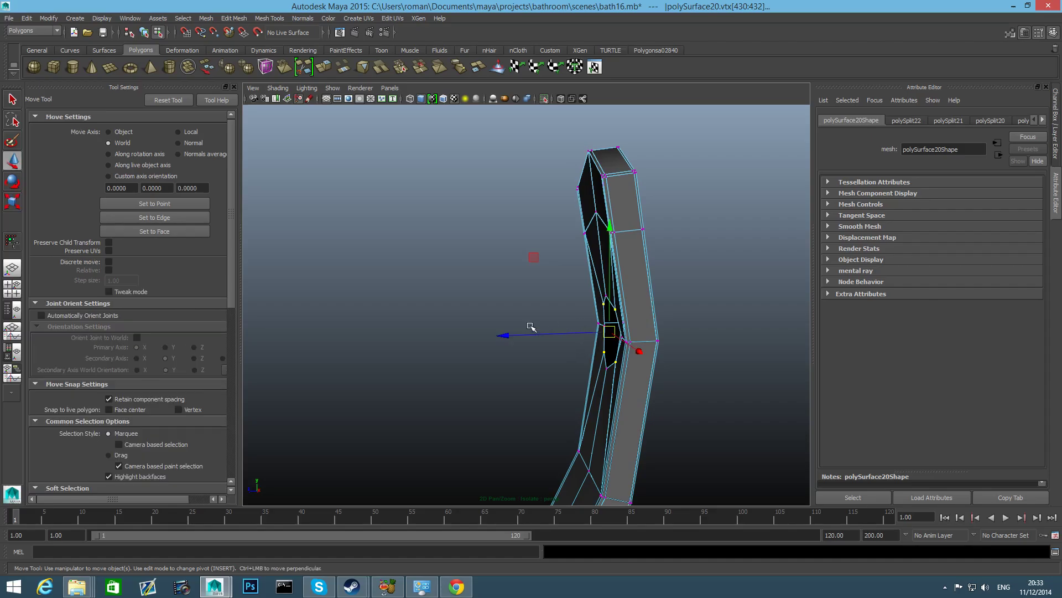
Step: Scale the outer hole's four mid-side vertices outward so it matches the rounded inner hole
{"action": "left_click_drag", "start_coordinate": [505, 335], "coordinate": [763, 367], "text": "alt"}
{"action": "left_click", "coordinate": [578, 307]}
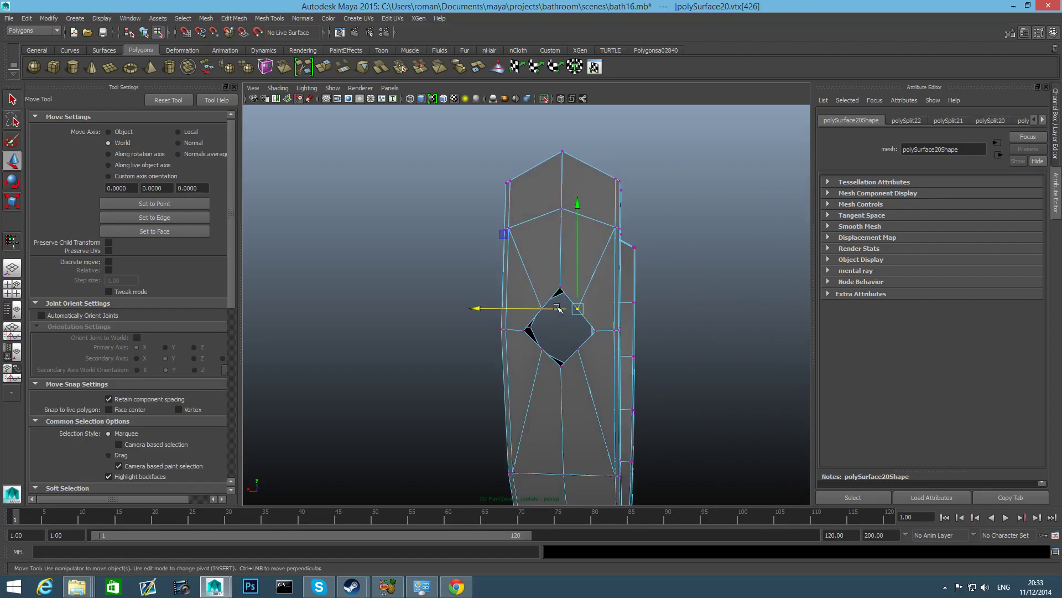
{"action": "key", "text": "q"}
{"action": "left_click", "coordinate": [542, 309], "text": "shift"}
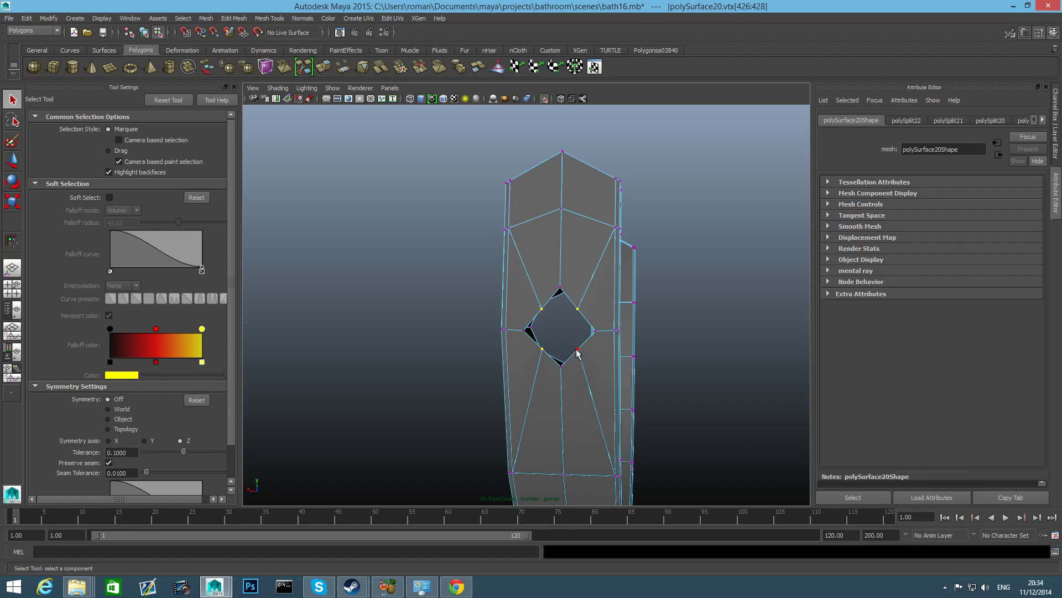
{"action": "key", "text": "r"}
{"action": "mouse_move", "coordinate": [560, 331]}
{"action": "left_mouse_down", "text": "alt"}
{"action": "mouse_move", "coordinate": [573, 331]}
{"action": "mouse_move", "coordinate": [543, 344]}
{"action": "left_mouse_up", "text": "alt"}
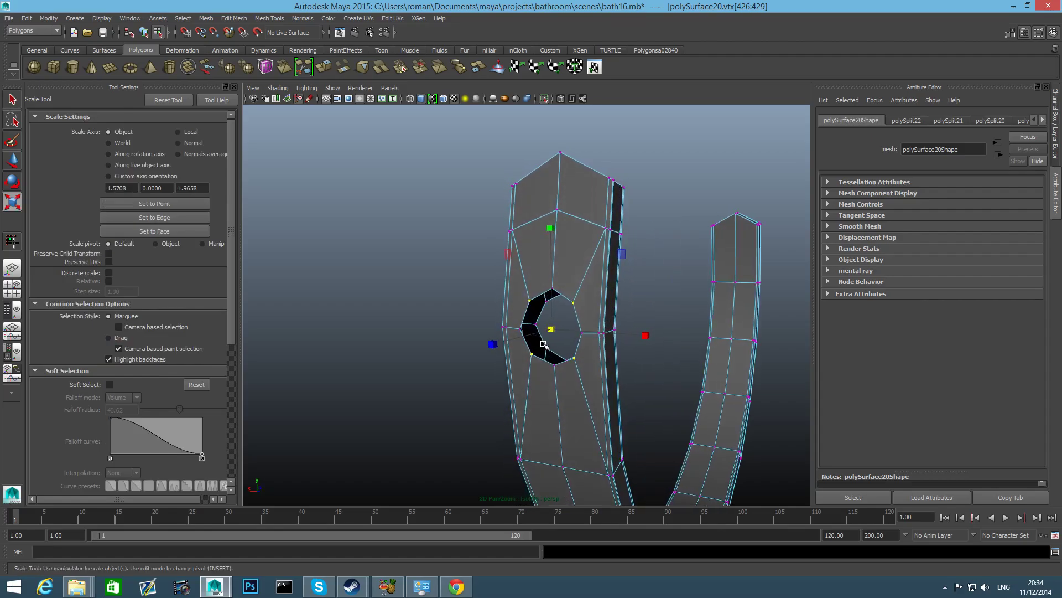
Step: Leave the isolated view of the holder and insert an edge loop around the rim's pivot pin between the rim and the arm
{"action": "key", "text": "F8"}
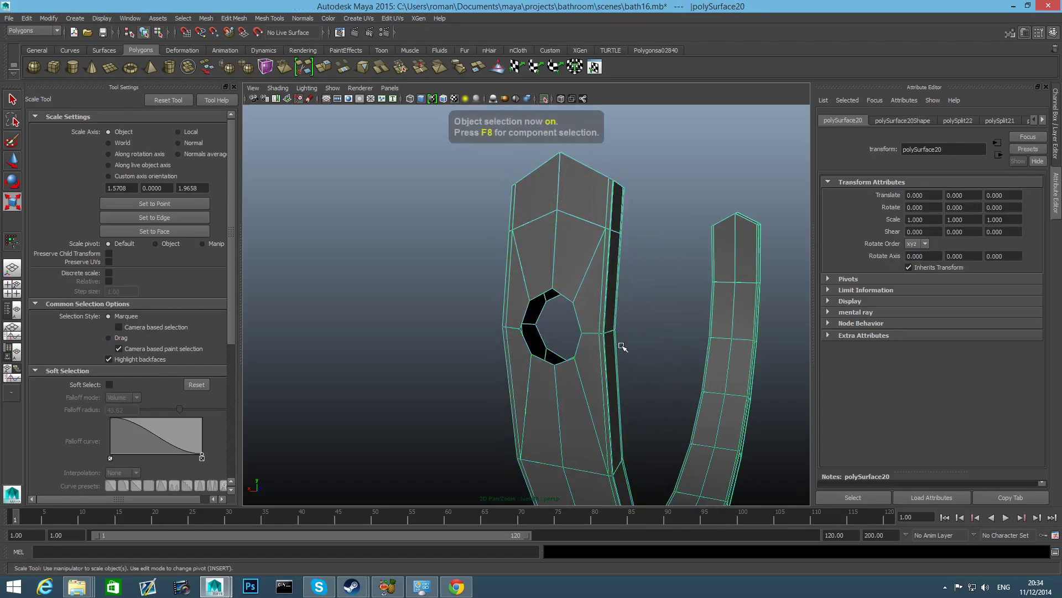
{"action": "left_click", "coordinate": [544, 98]}
{"action": "left_click_drag", "start_coordinate": [579, 314], "coordinate": [647, 319], "text": "alt"}
{"action": "left_click", "coordinate": [503, 313]}
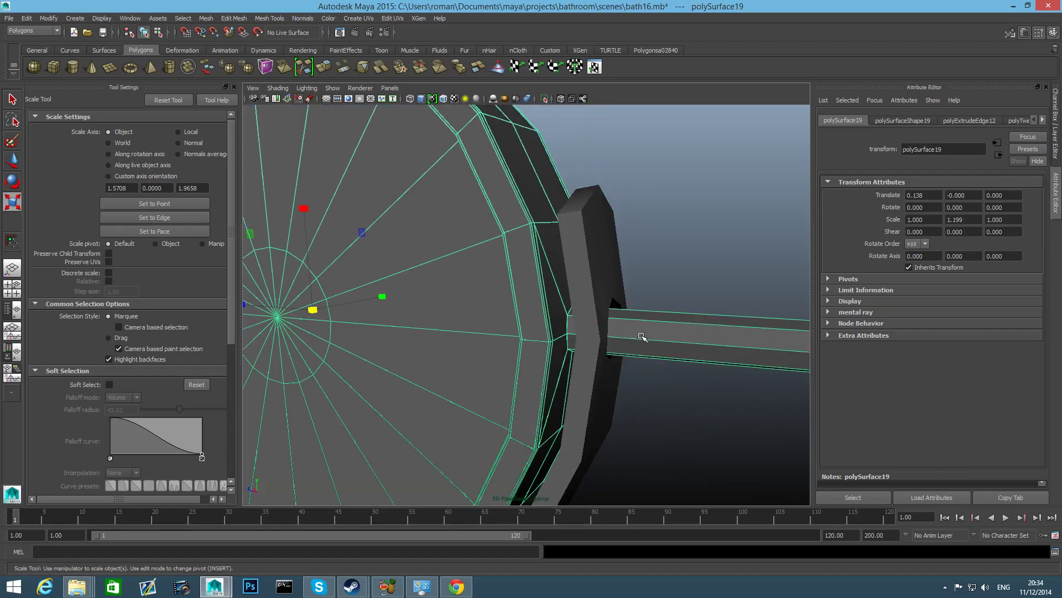
{"action": "right_click_drag", "start_coordinate": [642, 339], "coordinate": [576, 340], "text": "shift"}
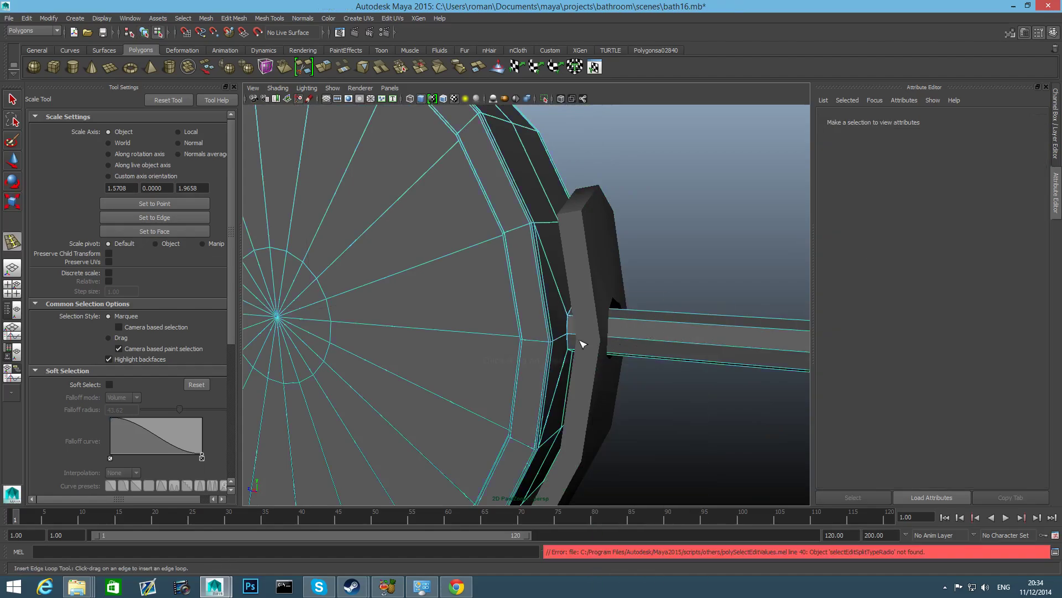
{"action": "left_click", "coordinate": [571, 339]}
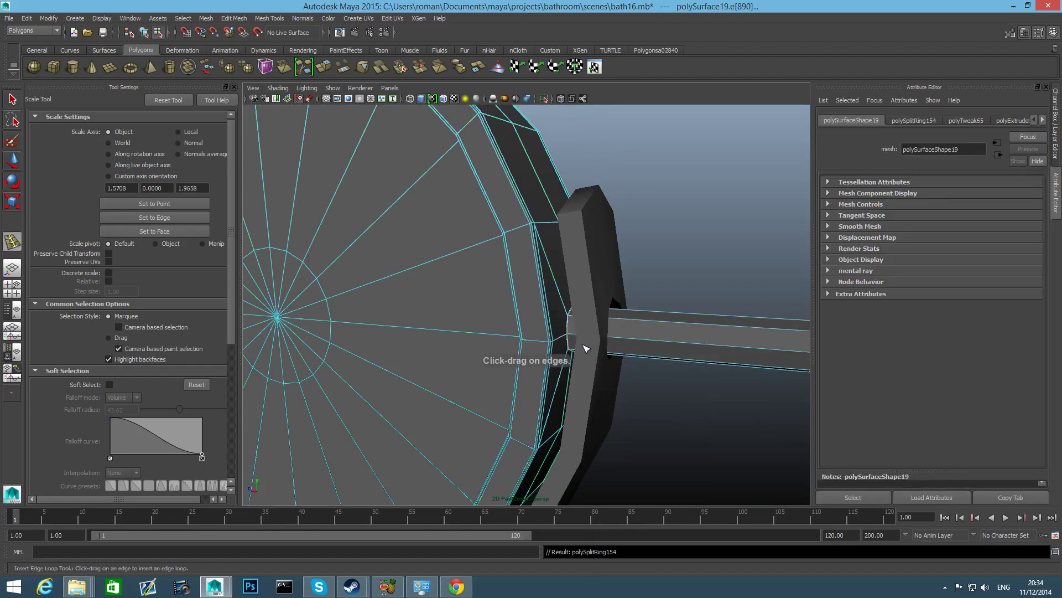
{"action": "left_click_drag", "start_coordinate": [595, 353], "coordinate": [572, 316], "text": "alt"}
{"action": "left_click", "coordinate": [606, 306]}
{"action": "key", "text": "ctrl+z"}
{"action": "key", "text": "q"}
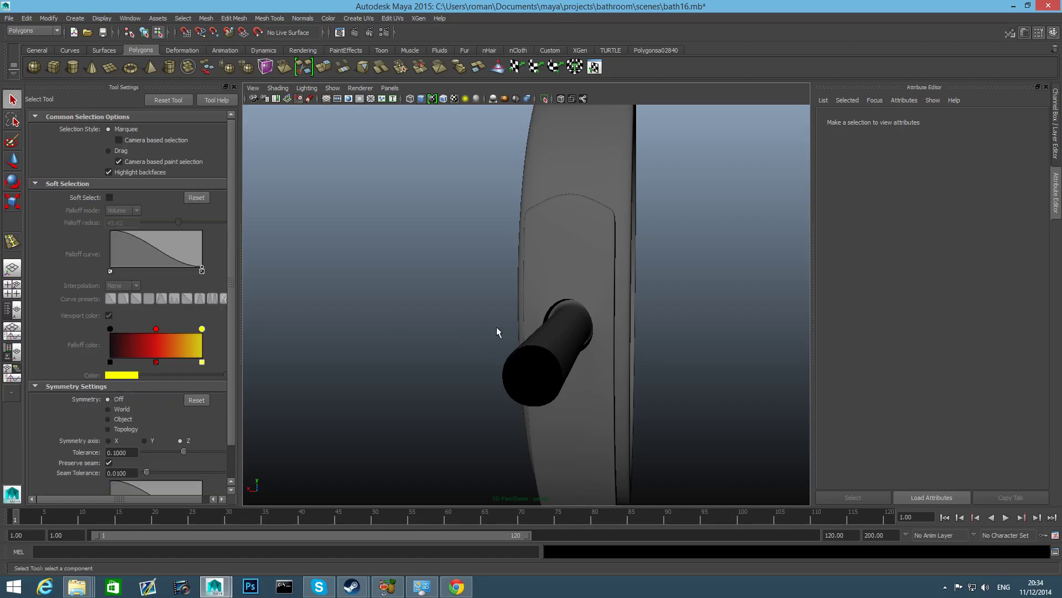
Step: Try to select the edges around the arm's outer hole where the pivot pin passes through
{"action": "left_click", "coordinate": [551, 296]}
{"action": "right_click", "coordinate": [570, 275]}
{"action": "right_click_drag", "start_coordinate": [571, 276], "coordinate": [570, 251]}
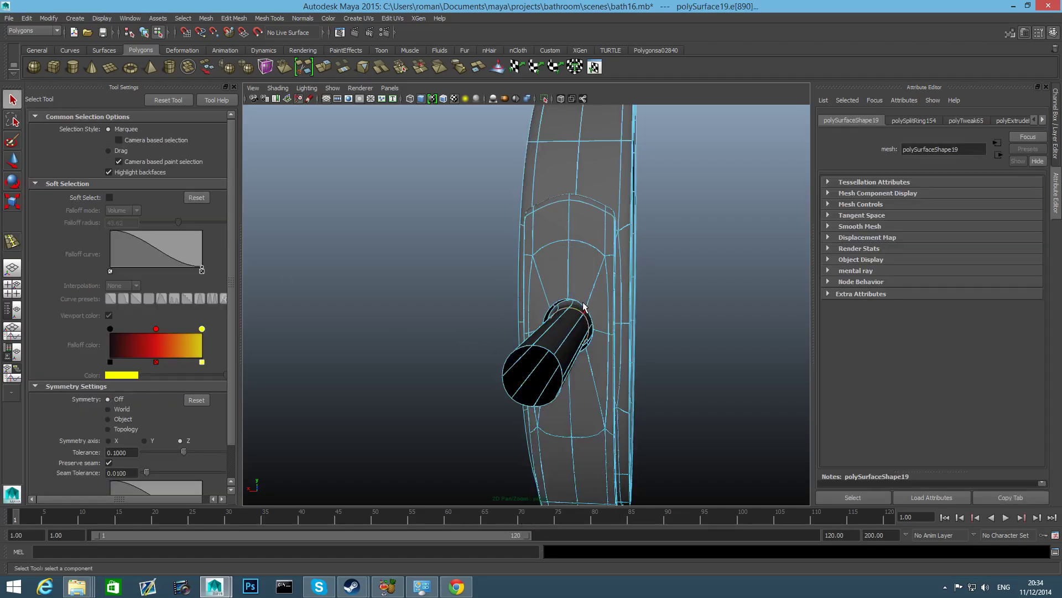
{"action": "left_click_drag", "start_coordinate": [583, 306], "coordinate": [653, 335], "text": "alt"}
{"action": "left_click", "coordinate": [570, 302]}
{"action": "left_click", "coordinate": [565, 299], "text": "shift"}
{"action": "left_click_drag", "start_coordinate": [478, 322], "coordinate": [555, 317], "text": "alt"}
{"action": "scroll", "coordinate": [547, 311], "scroll_direction": "up", "scroll_amount": 4}
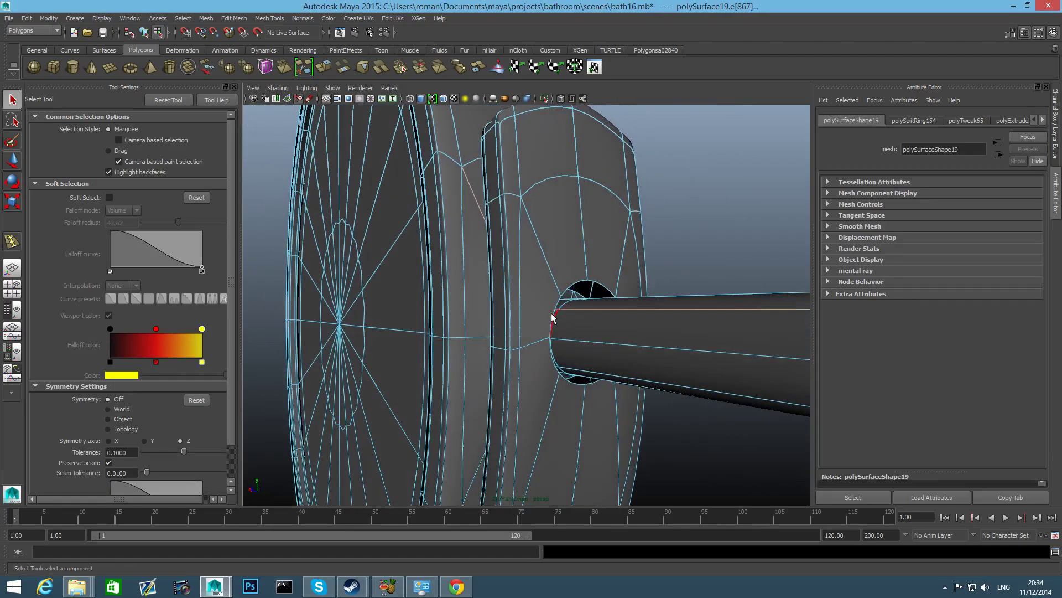
{"action": "left_click", "coordinate": [561, 271]}
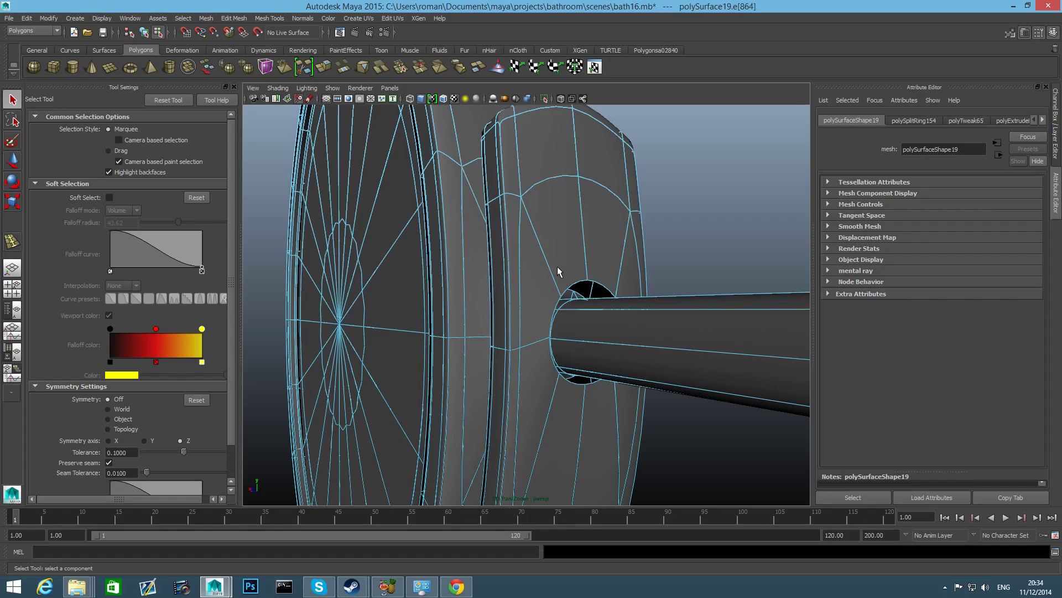
{"action": "key", "text": "F8"}
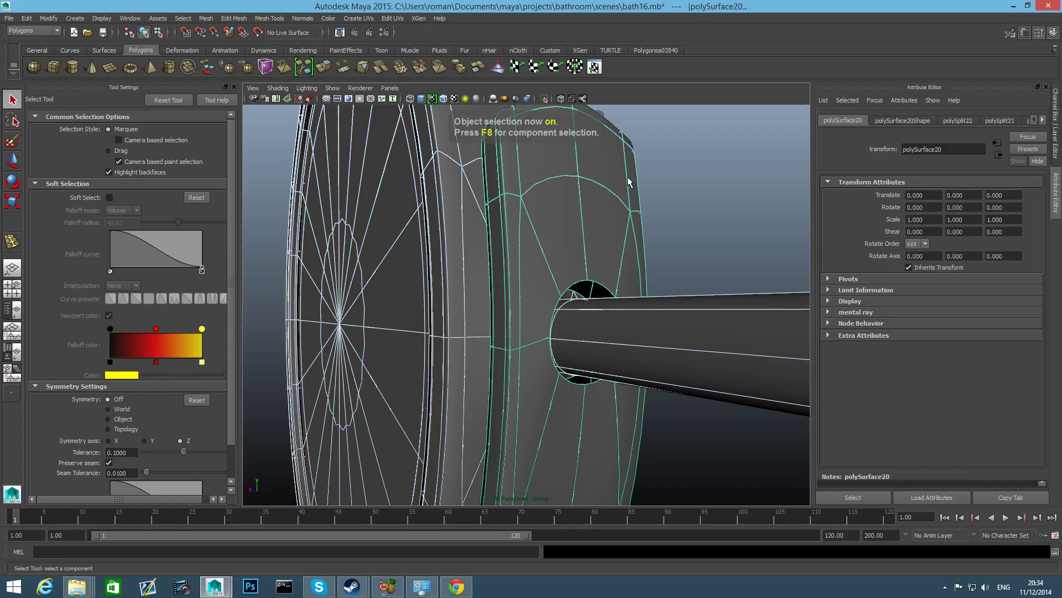
Step: Select the edge loop of the arm's outer hole and scale it down toward the pivot pin
{"action": "right_click_drag", "start_coordinate": [628, 178], "coordinate": [631, 152]}
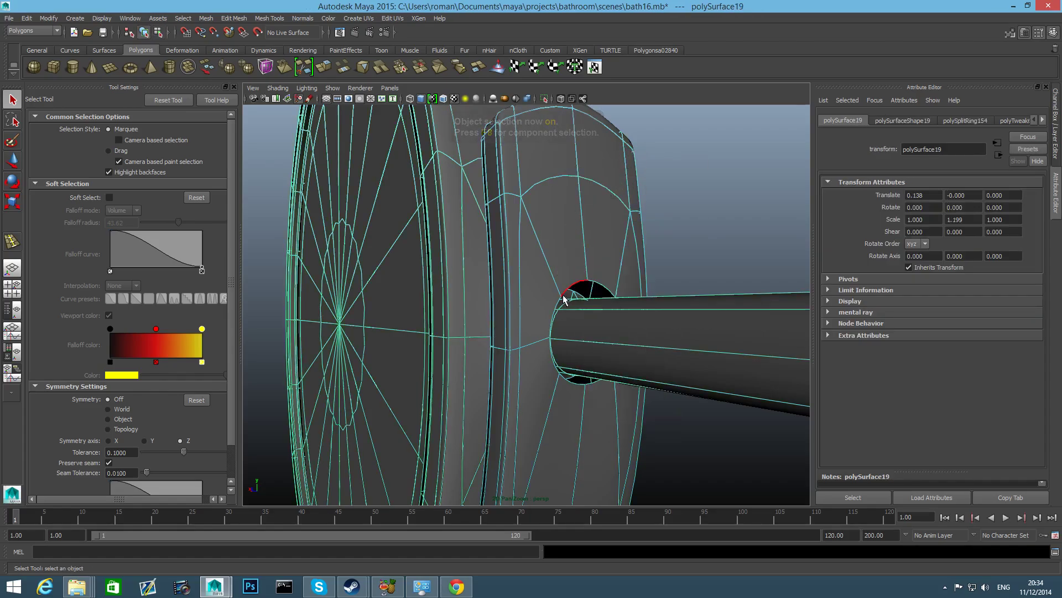
{"action": "double_click", "coordinate": [563, 299]}
{"action": "key", "text": "r"}
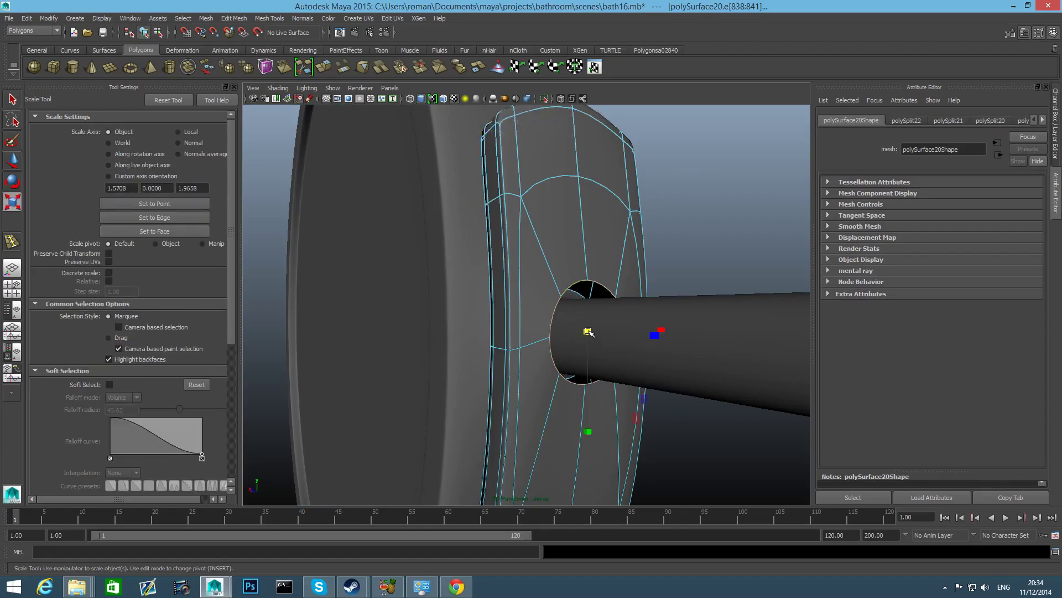
{"action": "left_click_drag", "start_coordinate": [588, 331], "coordinate": [533, 343]}
{"action": "key", "text": "1"}
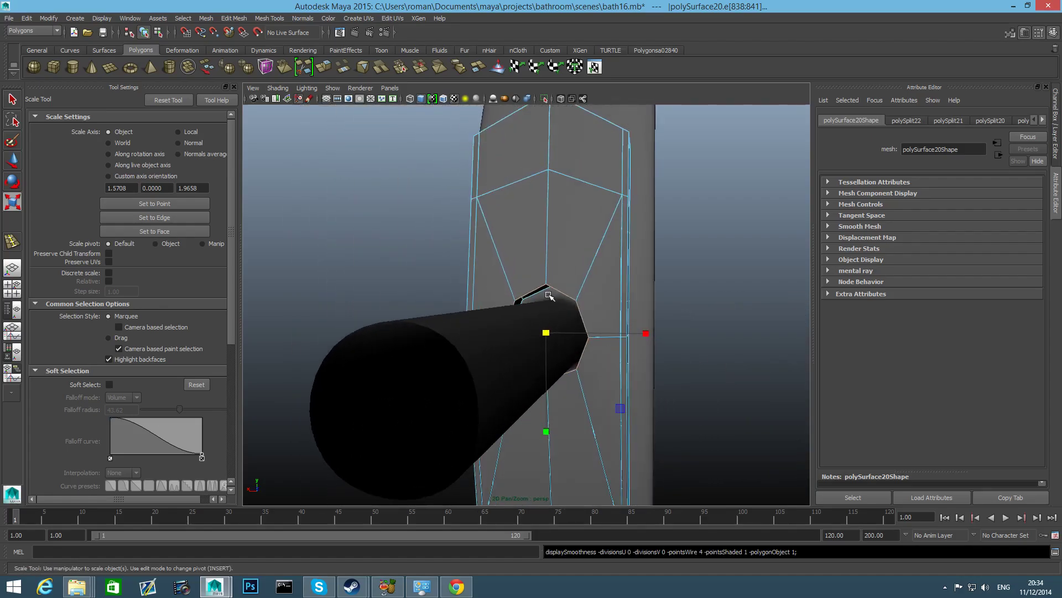
Step: Move and rescale the outer hole's edge loop so it sits centred and tight around the pivot pin
{"action": "key", "text": "w"}
{"action": "left_click_drag", "start_coordinate": [547, 294], "coordinate": [574, 293]}
{"action": "key", "text": "r"}
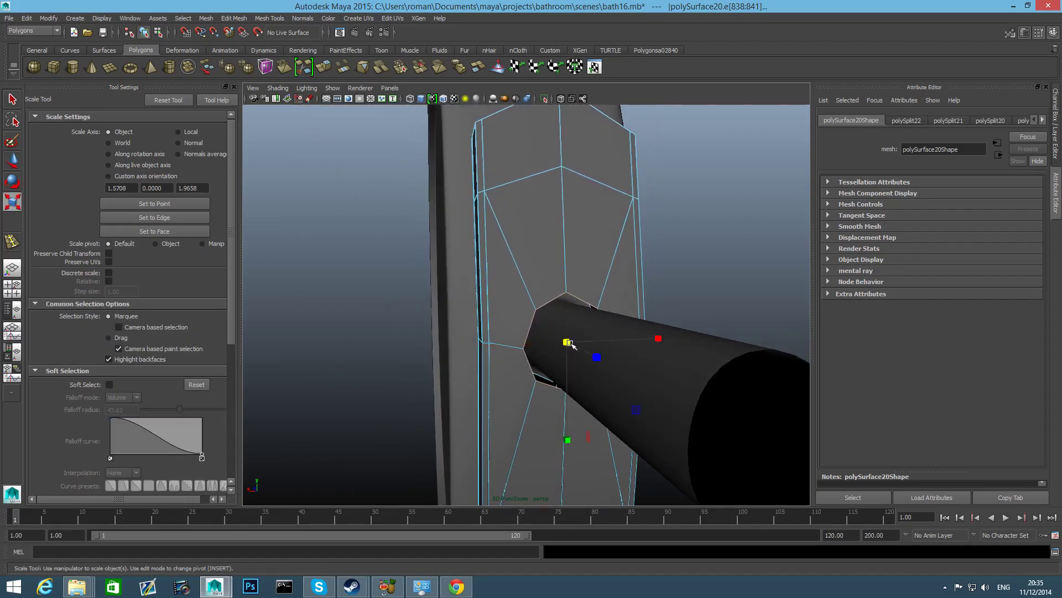
{"action": "left_click_drag", "start_coordinate": [568, 343], "coordinate": [540, 373]}
{"action": "key", "text": "3"}
{"action": "middle_click_drag", "start_coordinate": [542, 434], "coordinate": [551, 434]}
{"action": "left_click_drag", "start_coordinate": [550, 434], "coordinate": [550, 436], "text": "alt"}
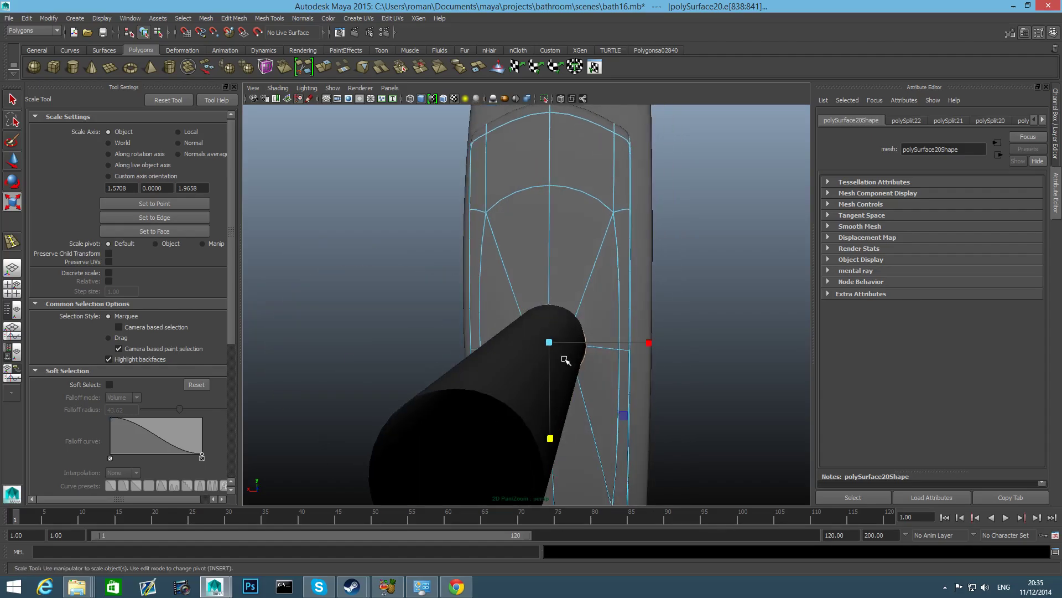
{"action": "key", "text": "w"}
{"action": "left_click_drag", "start_coordinate": [546, 244], "coordinate": [774, 350]}
{"action": "key", "text": "r"}
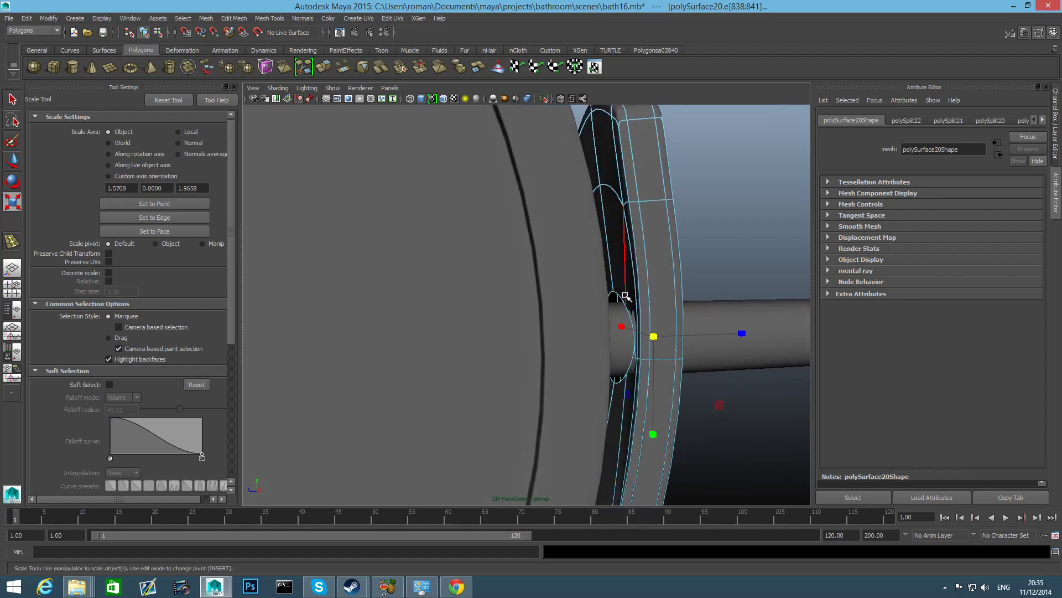
Step: Select the edge loop of the arm's inner hole, scale it down and shift it vertically to fit the pivot pin
{"action": "double_click", "coordinate": [630, 317]}
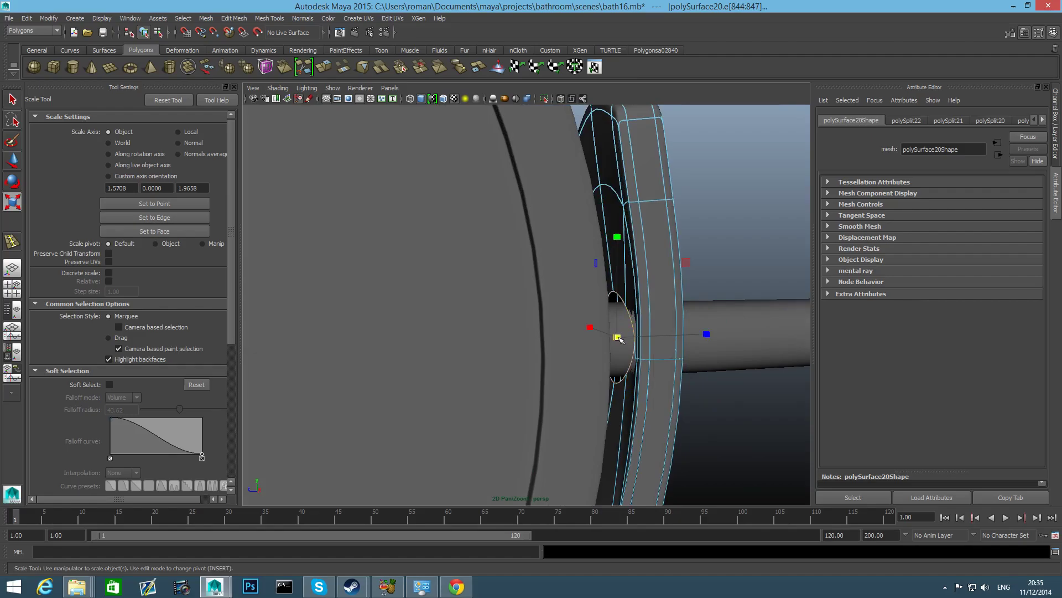
{"action": "left_click_drag", "start_coordinate": [618, 337], "coordinate": [610, 341]}
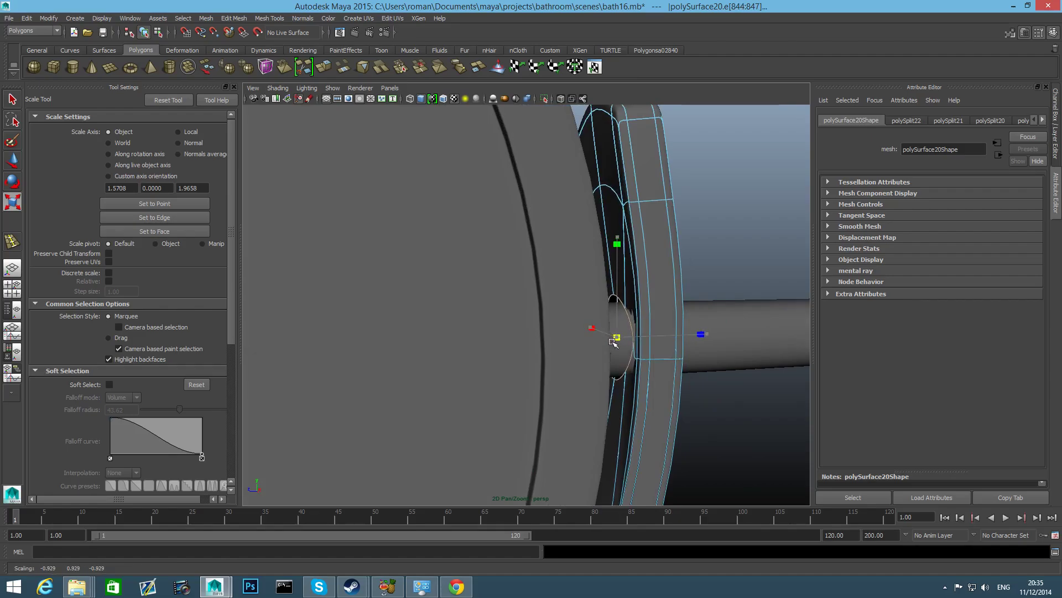
{"action": "key", "text": "w"}
{"action": "left_click_drag", "start_coordinate": [618, 234], "coordinate": [618, 239]}
{"action": "left_click_drag", "start_coordinate": [596, 347], "coordinate": [618, 341]}
{"action": "key", "text": "r"}
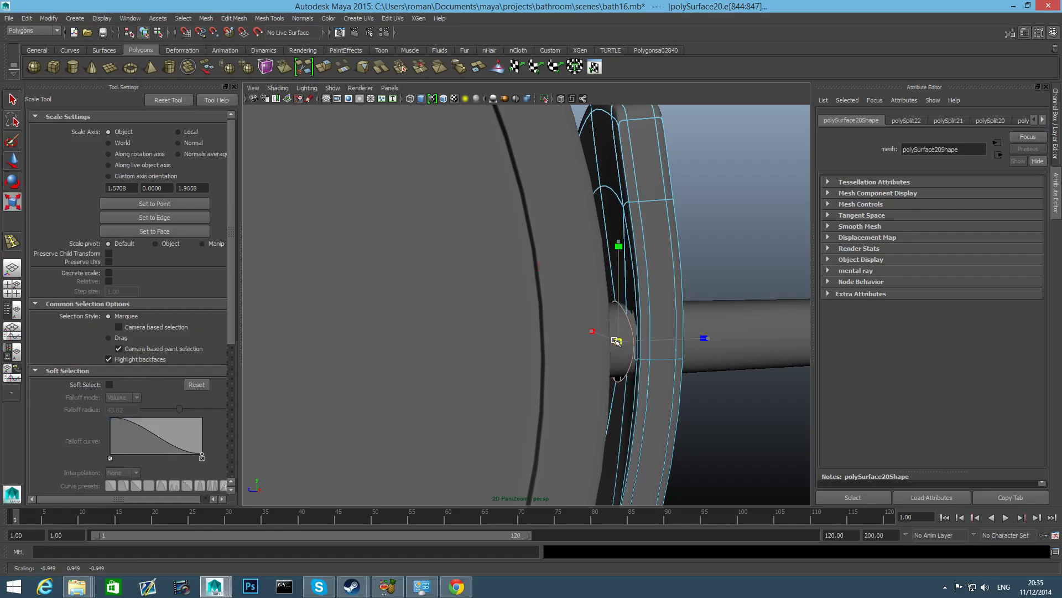
{"action": "key", "text": "w"}
{"action": "left_click_drag", "start_coordinate": [618, 239], "coordinate": [619, 238]}
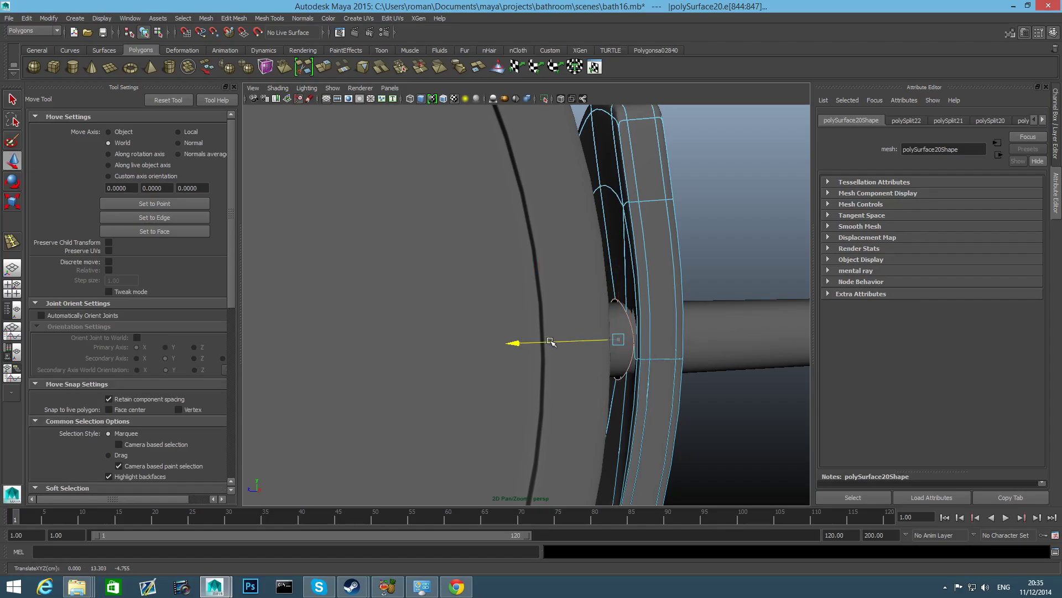
{"action": "key", "text": "r"}
{"action": "left_click_drag", "start_coordinate": [618, 338], "coordinate": [619, 340]}
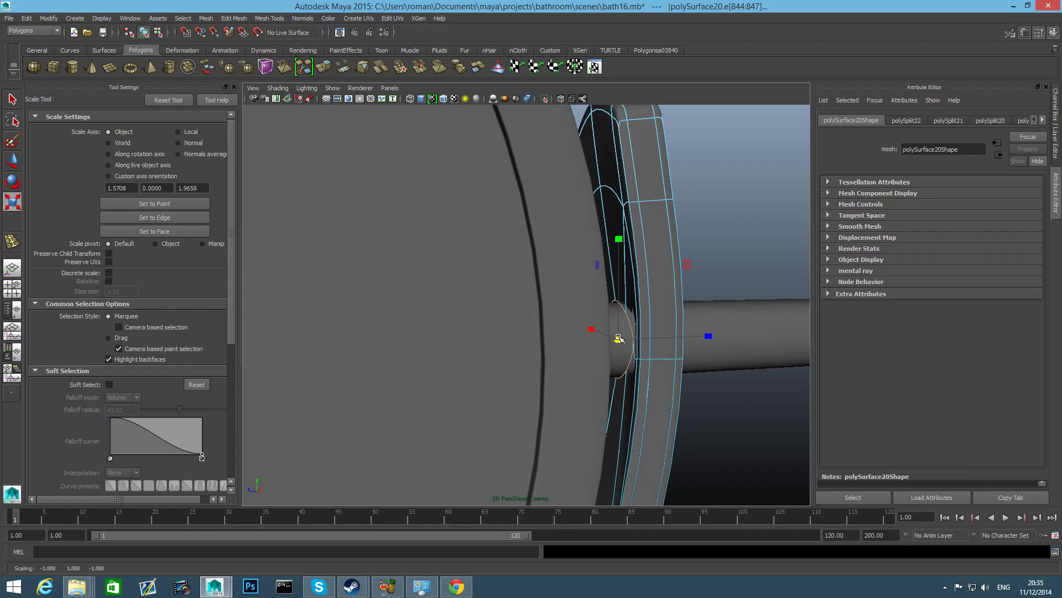
Step: Nudge the inner hole's edge loop slightly along the pivot pin's axis
{"action": "mouse_move", "coordinate": [618, 338]}
{"action": "left_mouse_down", "text": "alt"}
{"action": "mouse_move", "coordinate": [615, 351]}
{"action": "mouse_move", "coordinate": [645, 339]}
{"action": "mouse_move", "coordinate": [606, 336]}
{"action": "left_mouse_up", "text": "alt"}
{"action": "mouse_move", "coordinate": [599, 335]}
{"action": "left_mouse_down", "text": "alt"}
{"action": "mouse_move", "coordinate": [513, 347]}
{"action": "mouse_move", "coordinate": [531, 349]}
{"action": "mouse_move", "coordinate": [487, 374]}
{"action": "left_mouse_up", "text": "alt"}
{"action": "key", "text": "w"}
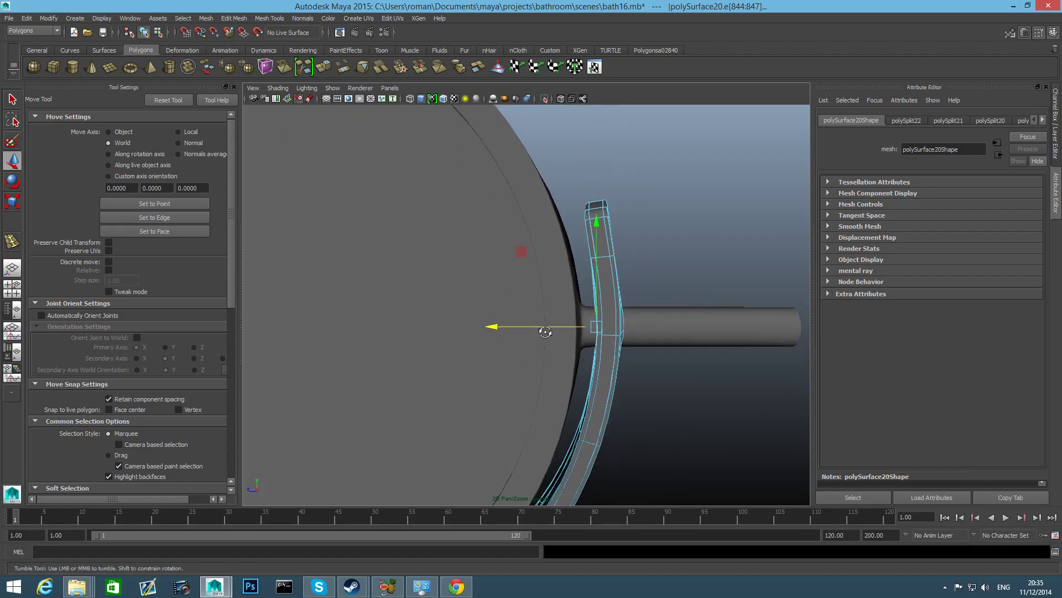
{"action": "left_click_drag", "start_coordinate": [494, 326], "coordinate": [495, 326]}
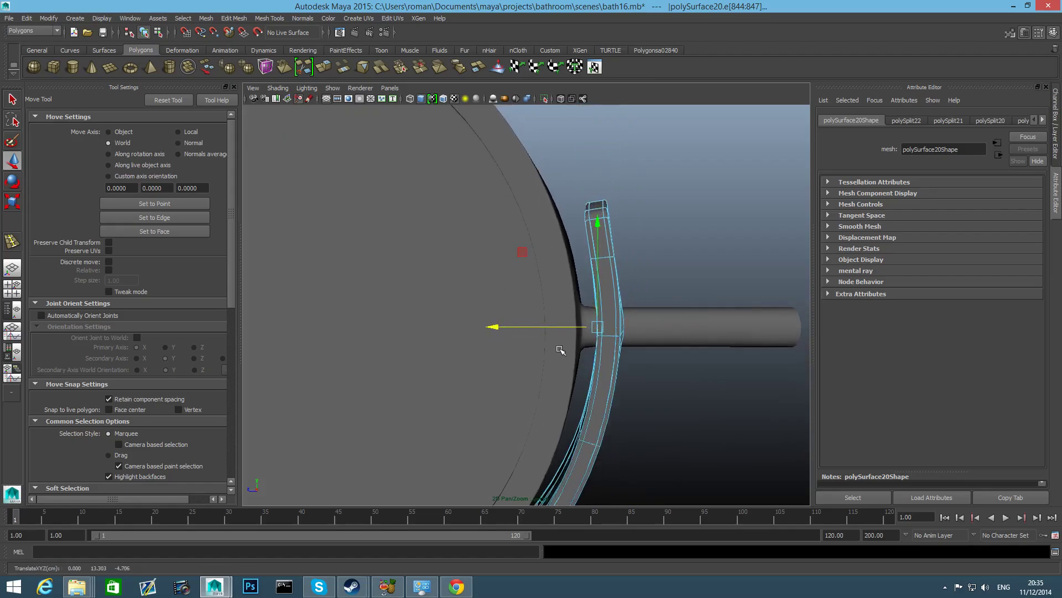
{"action": "mouse_move", "coordinate": [561, 350]}
{"action": "left_mouse_down", "text": "alt"}
{"action": "mouse_move", "coordinate": [573, 349]}
{"action": "mouse_move", "coordinate": [562, 348]}
{"action": "left_mouse_up", "text": "alt"}
{"action": "right_click_drag", "start_coordinate": [562, 349], "coordinate": [749, 383], "text": "alt"}
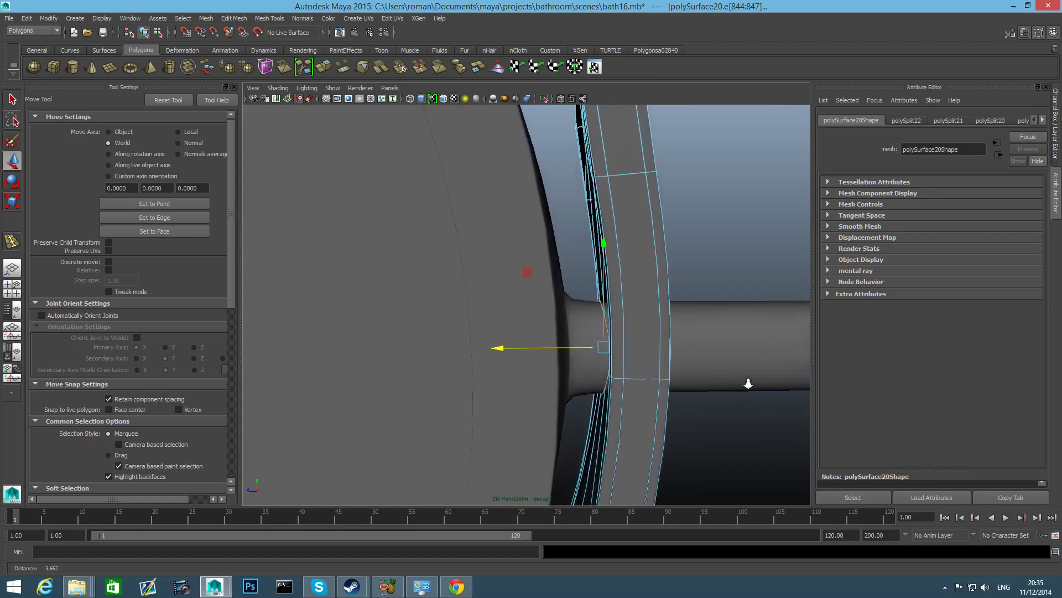
{"action": "left_click_drag", "start_coordinate": [610, 346], "coordinate": [618, 313], "text": "alt"}
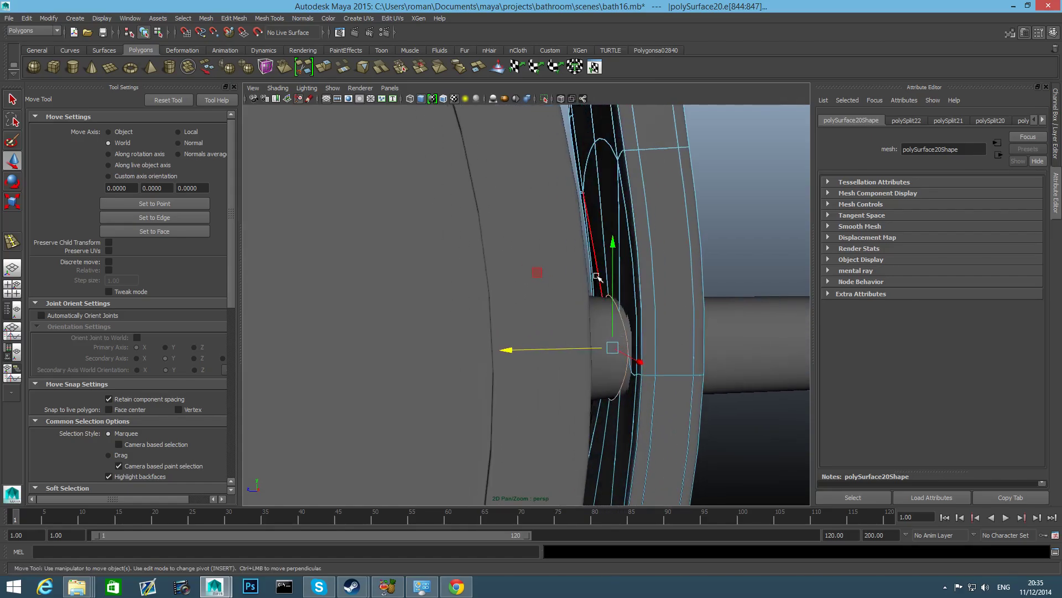
Step: Check how the edges and vertices of both arm holes fit around the pivot pin from the inner and outer sides
{"action": "right_click_drag", "start_coordinate": [597, 276], "coordinate": [603, 285]}
{"action": "left_click", "coordinate": [615, 306]}
{"action": "left_click", "coordinate": [614, 299]}
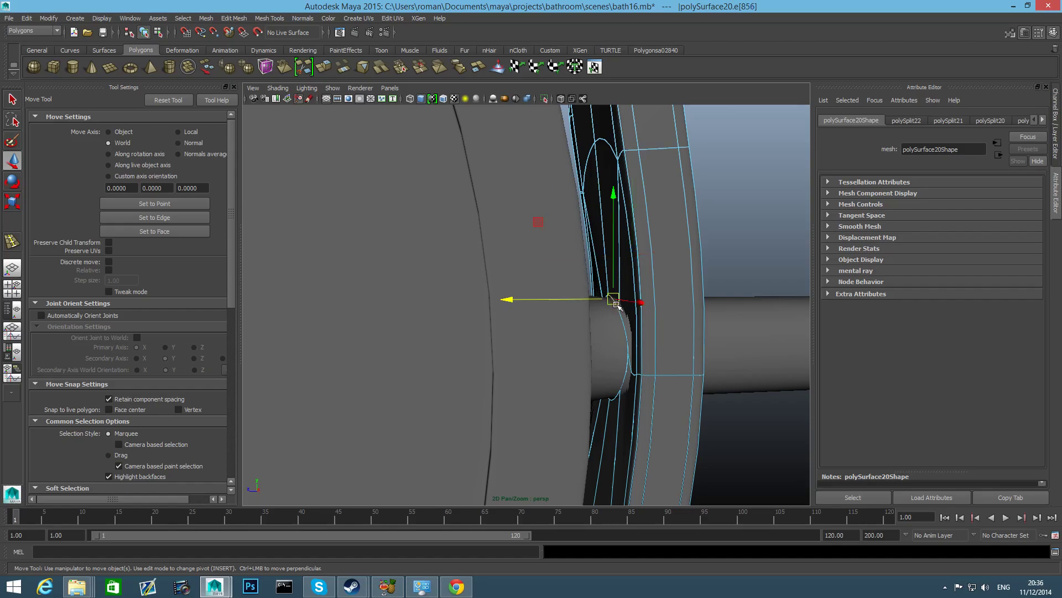
{"action": "mouse_move", "coordinate": [671, 309]}
{"action": "left_mouse_down", "text": "alt"}
{"action": "mouse_move", "coordinate": [699, 308]}
{"action": "mouse_move", "coordinate": [688, 308]}
{"action": "mouse_move", "coordinate": [713, 285]}
{"action": "mouse_move", "coordinate": [658, 293]}
{"action": "left_mouse_up", "text": "alt"}
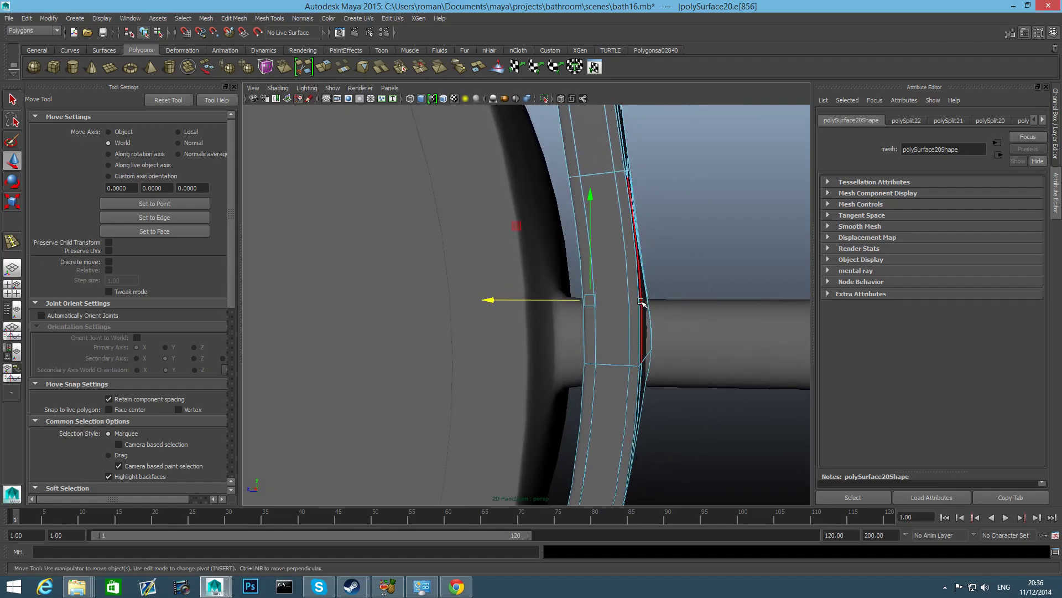
{"action": "right_click_drag", "start_coordinate": [640, 302], "coordinate": [652, 284]}
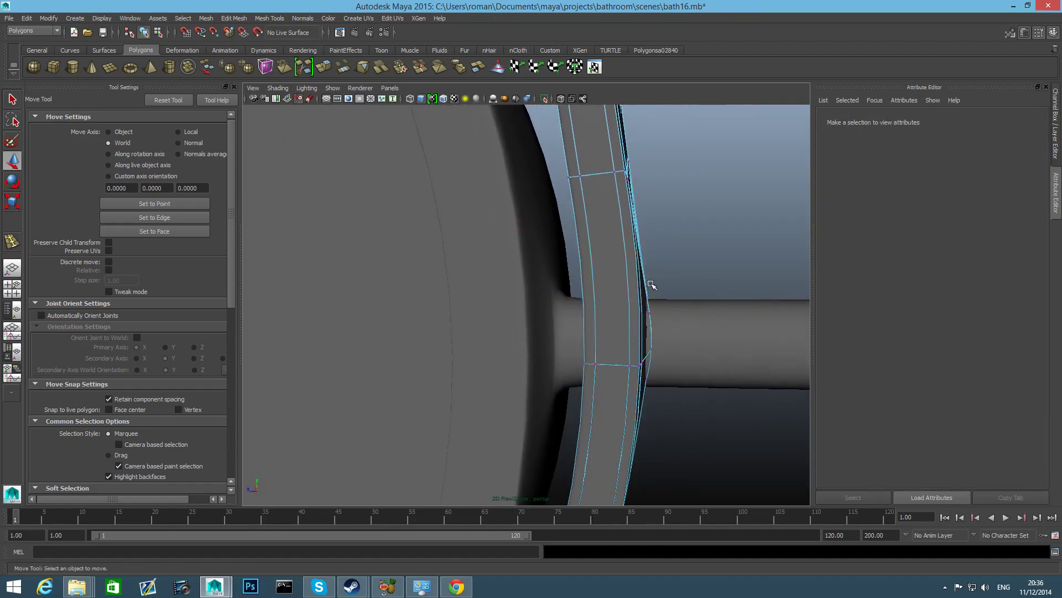
{"action": "left_click", "coordinate": [651, 311]}
{"action": "left_click_drag", "start_coordinate": [652, 312], "coordinate": [565, 267], "text": "alt"}
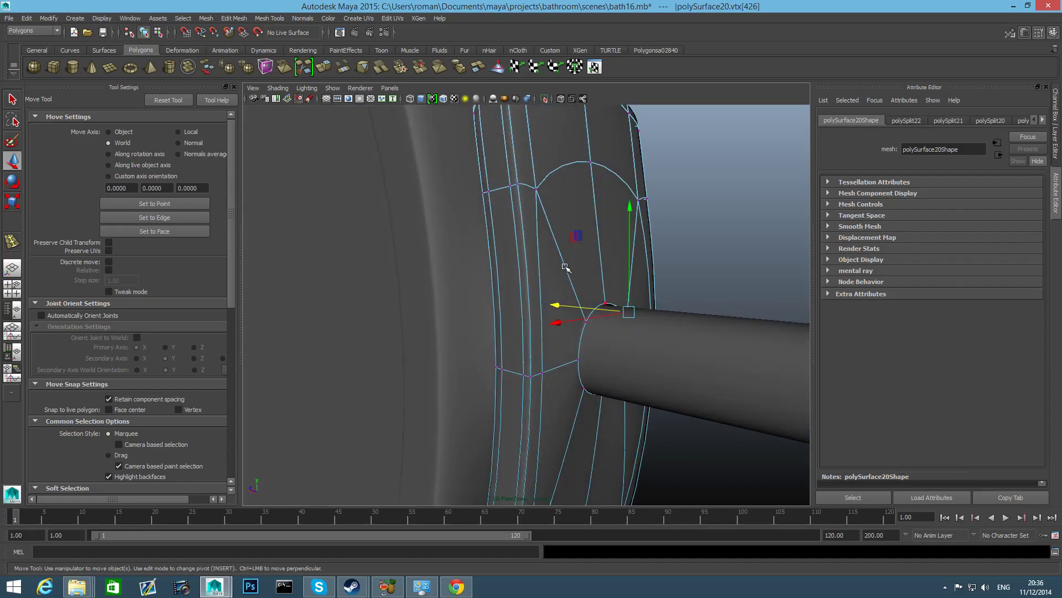
{"action": "right_click_drag", "start_coordinate": [565, 267], "coordinate": [565, 244]}
{"action": "left_click", "coordinate": [592, 324]}
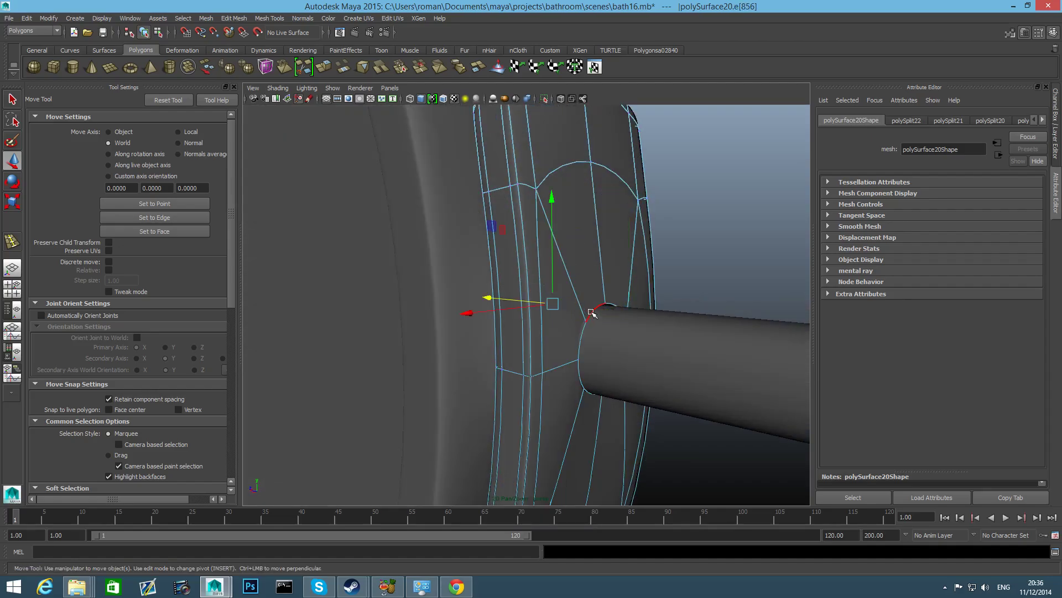
{"action": "double_click", "coordinate": [591, 313]}
{"action": "left_click_drag", "start_coordinate": [605, 348], "coordinate": [601, 382], "text": "alt"}
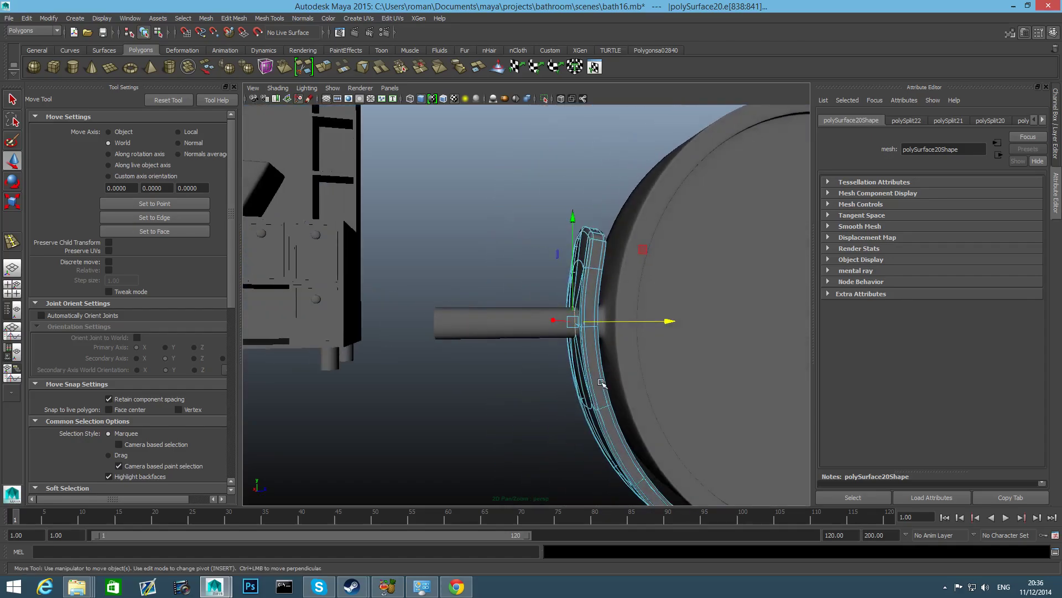
Step: Return to object selection, select the curved holder and isolate it in the view
{"action": "key", "text": "F8"}
{"action": "left_click", "coordinate": [628, 342]}
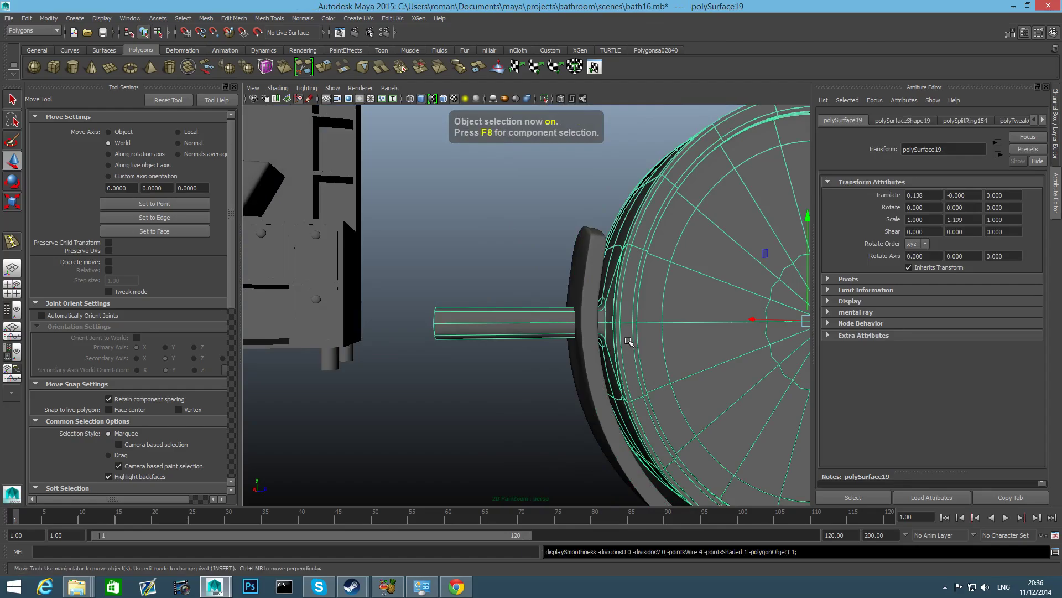
{"action": "left_click", "coordinate": [592, 344]}
{"action": "left_click_drag", "start_coordinate": [593, 344], "coordinate": [774, 370], "text": "alt"}
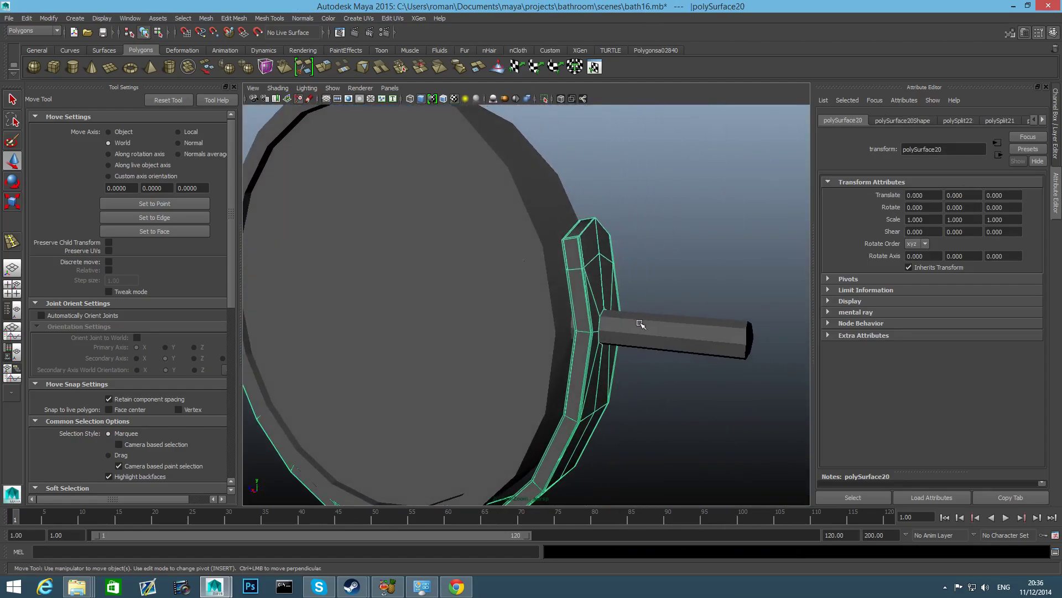
{"action": "left_click", "coordinate": [546, 100]}
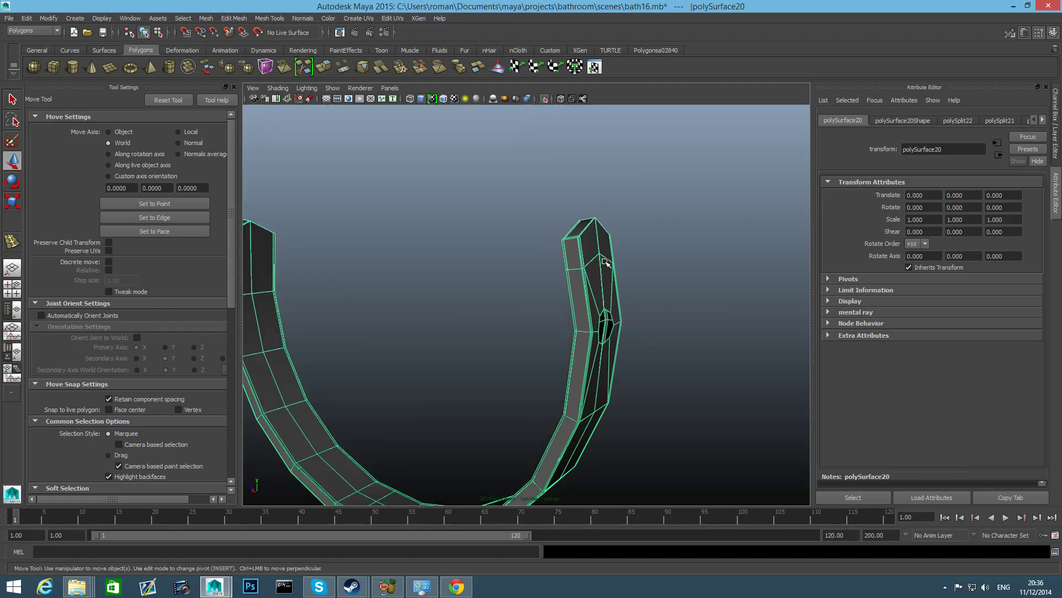
{"action": "scroll", "coordinate": [609, 324], "scroll_direction": "up", "scroll_amount": 10}
Step: Extrude the edge loop of the outer hole through the arm until it extends past the inner hole
{"action": "right_click", "coordinate": [625, 290]}
{"action": "right_click_drag", "start_coordinate": [626, 289], "coordinate": [624, 287]}
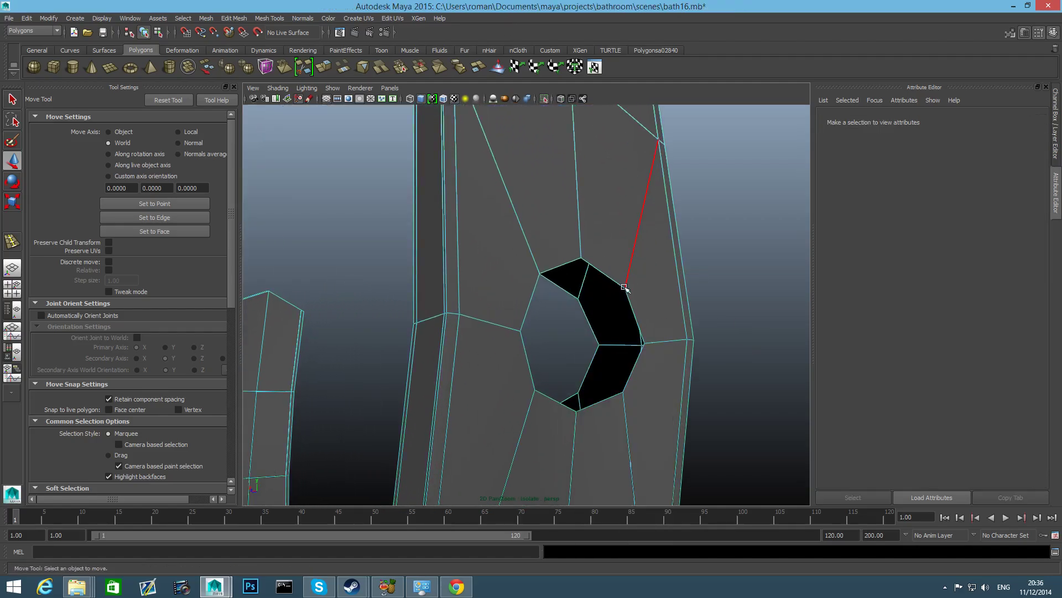
{"action": "double_click", "coordinate": [622, 283]}
{"action": "left_click_drag", "start_coordinate": [619, 332], "coordinate": [710, 344], "text": "alt"}
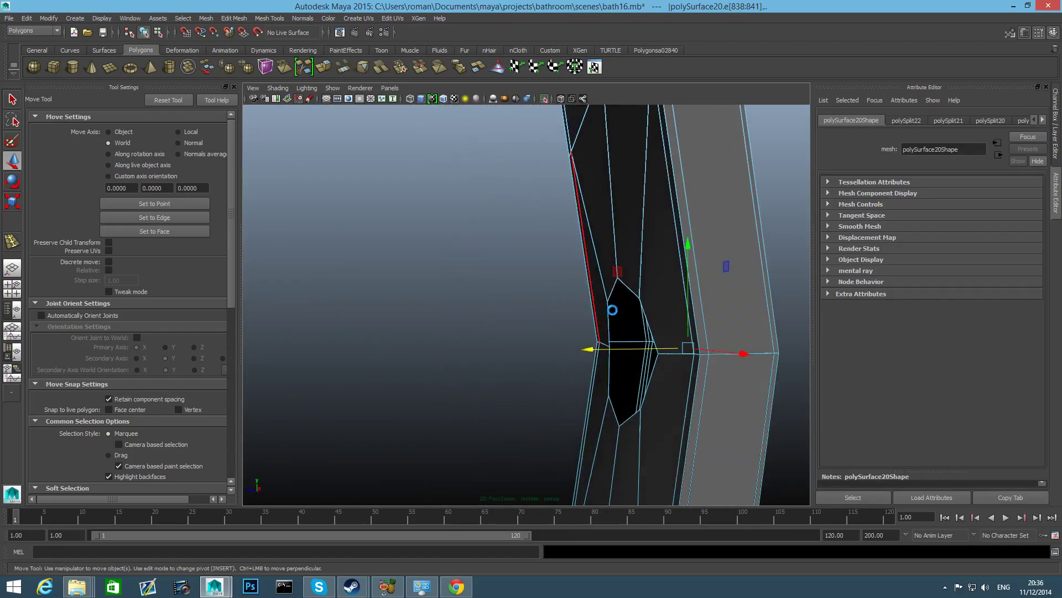
{"action": "key", "text": "ctrl+e"}
{"action": "key", "text": "w"}
{"action": "left_click_drag", "start_coordinate": [564, 344], "coordinate": [438, 346]}
Step: Scale the extruded ring's open end down slightly to match the inner hole
{"action": "left_click_drag", "start_coordinate": [581, 363], "coordinate": [673, 368], "text": "alt"}
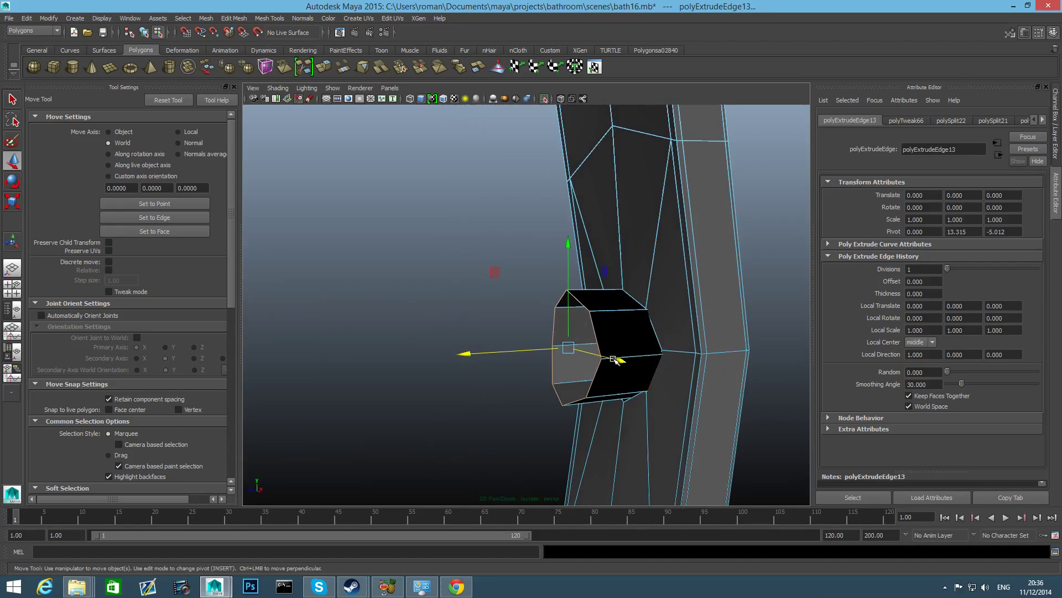
{"action": "key", "text": "r"}
{"action": "left_click_drag", "start_coordinate": [570, 352], "coordinate": [617, 349]}
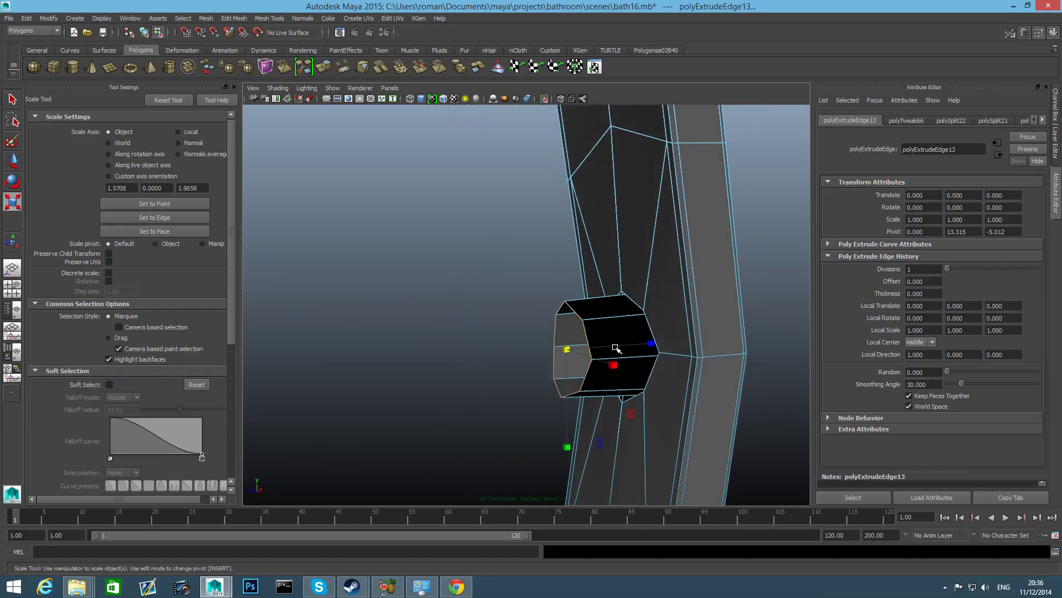
{"action": "left_click", "coordinate": [269, 18]}
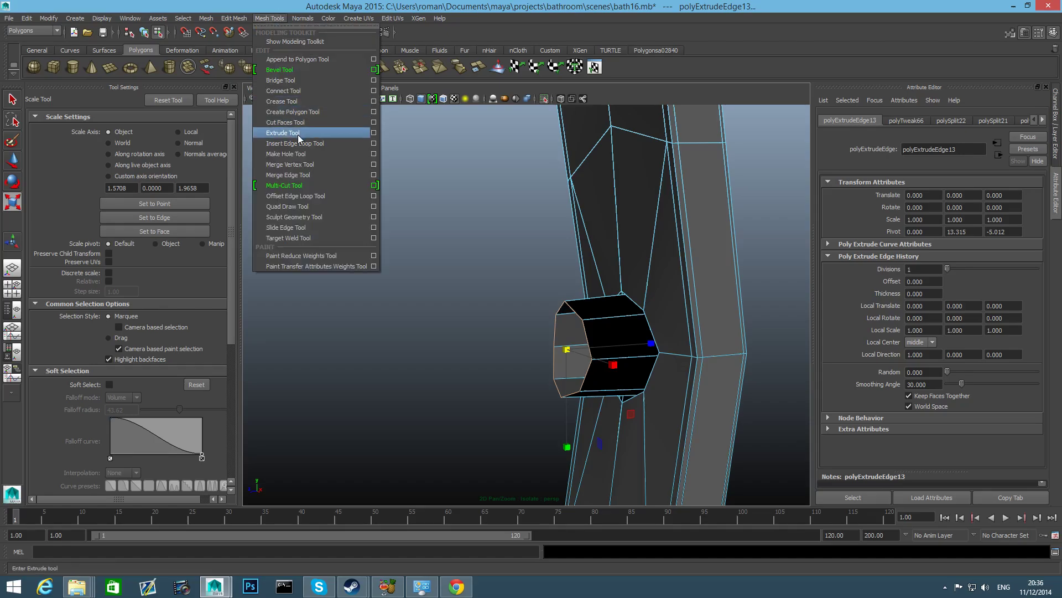
{"action": "left_click", "coordinate": [302, 176]}
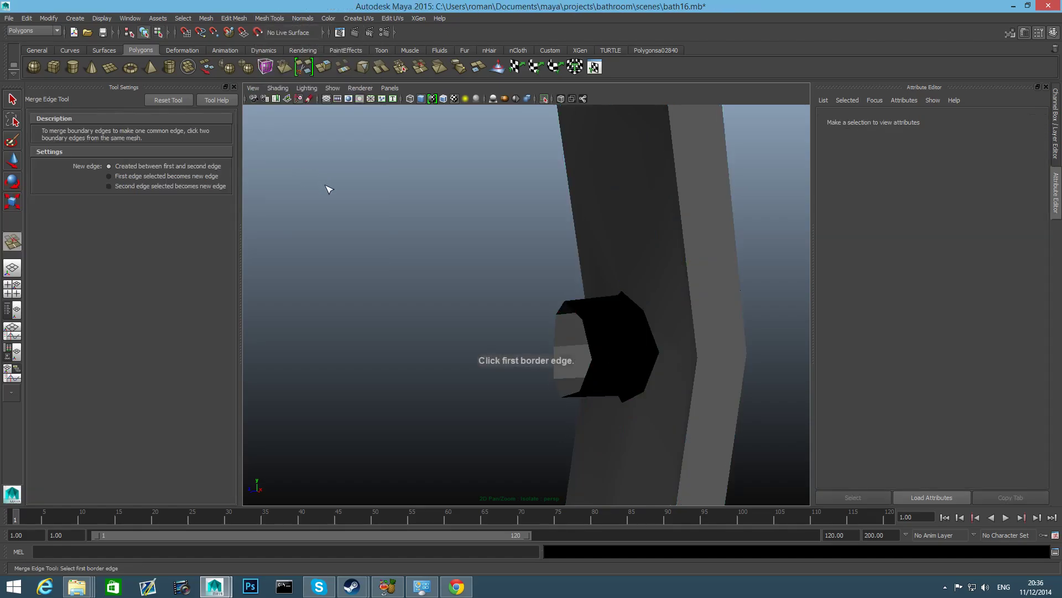
{"action": "key", "text": "ctrl+z"}
Step: Merge the extruded ring's open-end vertices one by one into the matching vertices of the inner hole, closing the tunnel through the arm
{"action": "left_click", "coordinate": [271, 18]}
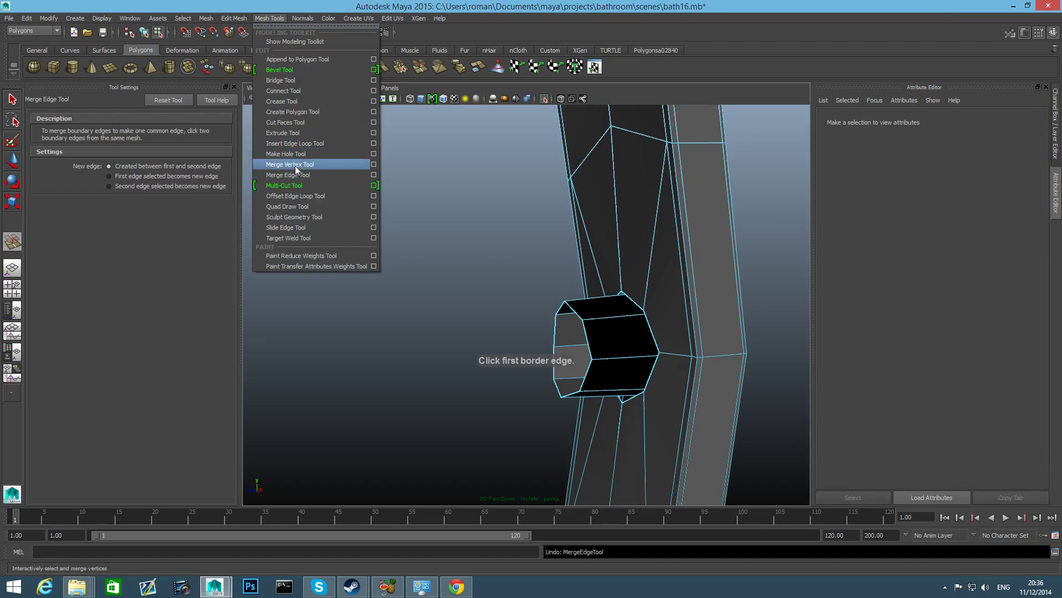
{"action": "left_click", "coordinate": [295, 165]}
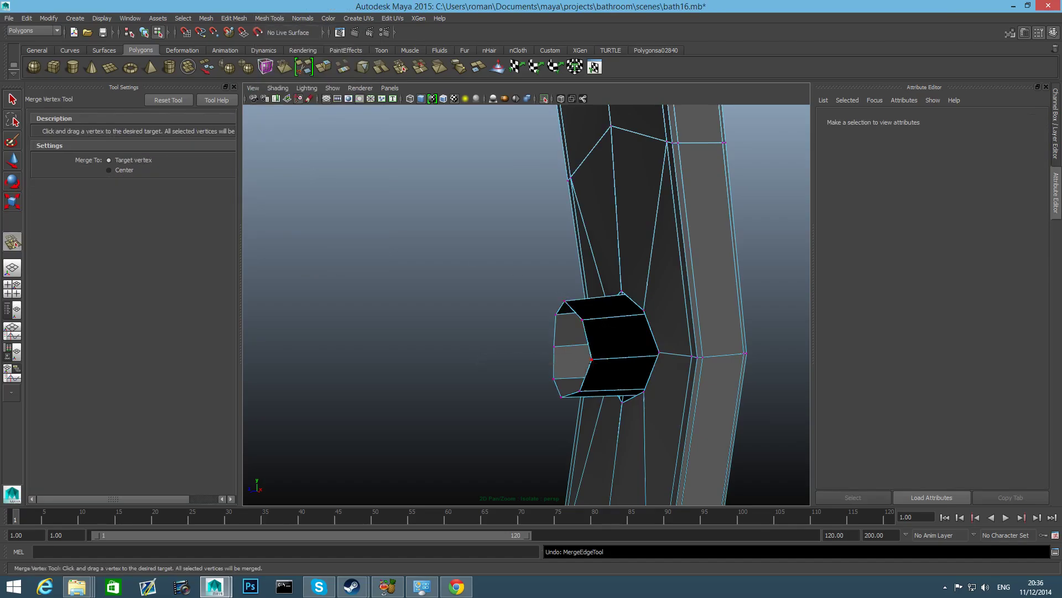
{"action": "left_click_drag", "start_coordinate": [592, 359], "coordinate": [686, 356]}
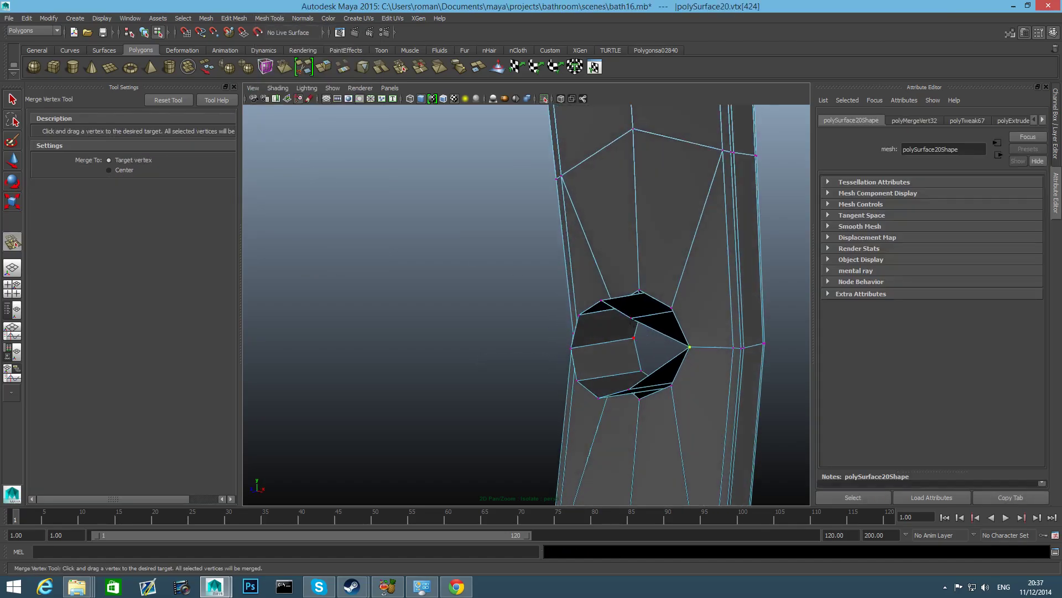
{"action": "left_click_drag", "start_coordinate": [643, 303], "coordinate": [612, 303]}
{"action": "key", "text": "ctrl+z"}
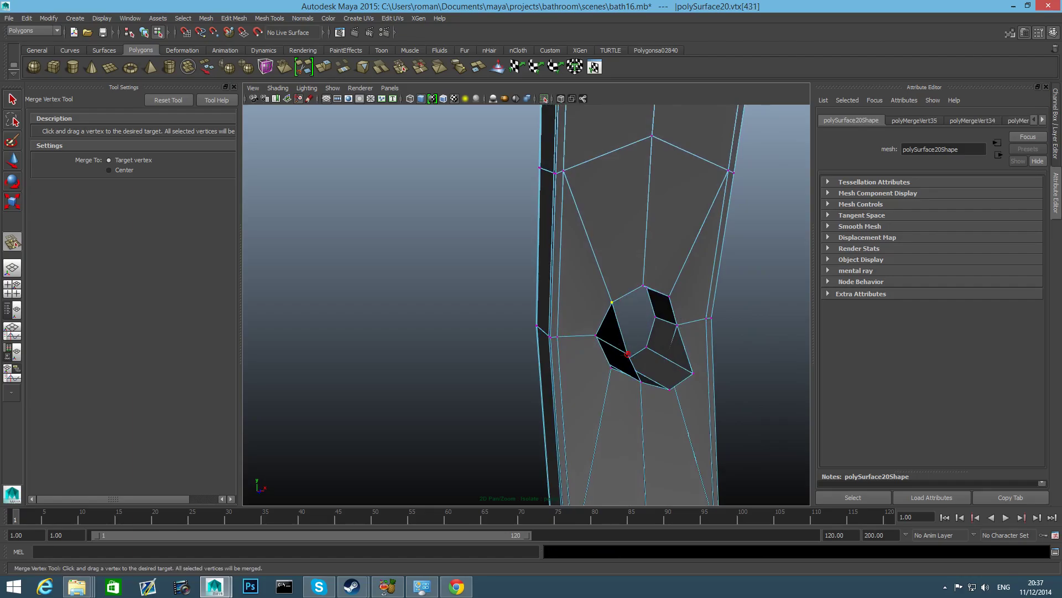
{"action": "left_click_drag", "start_coordinate": [628, 354], "coordinate": [574, 344]}
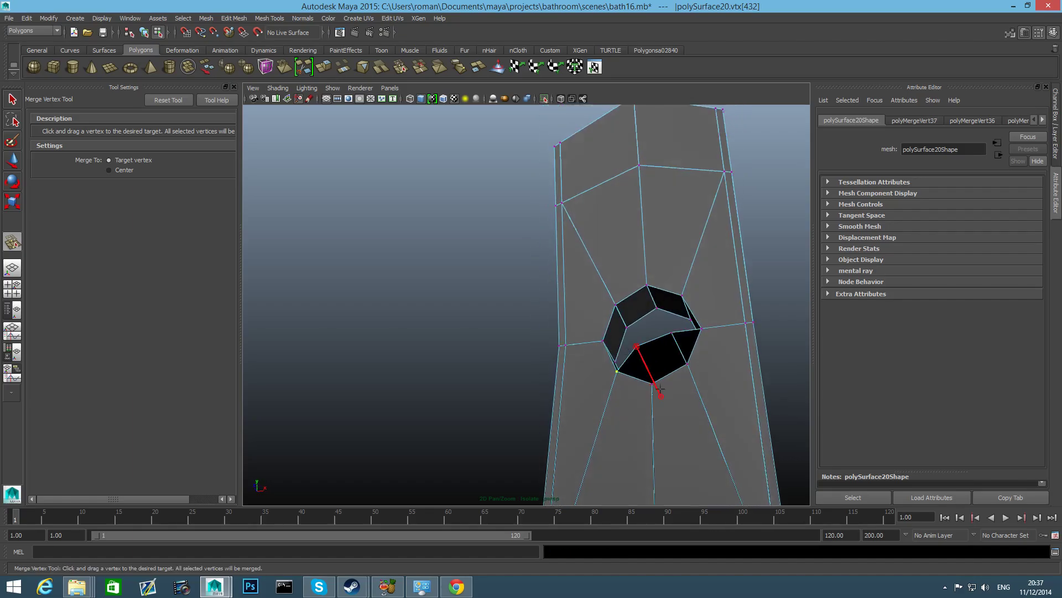
{"action": "left_click_drag", "start_coordinate": [660, 390], "coordinate": [655, 384]}
{"action": "key", "text": "ctrl+z"}
{"action": "left_click_drag", "start_coordinate": [636, 345], "coordinate": [795, 391]}
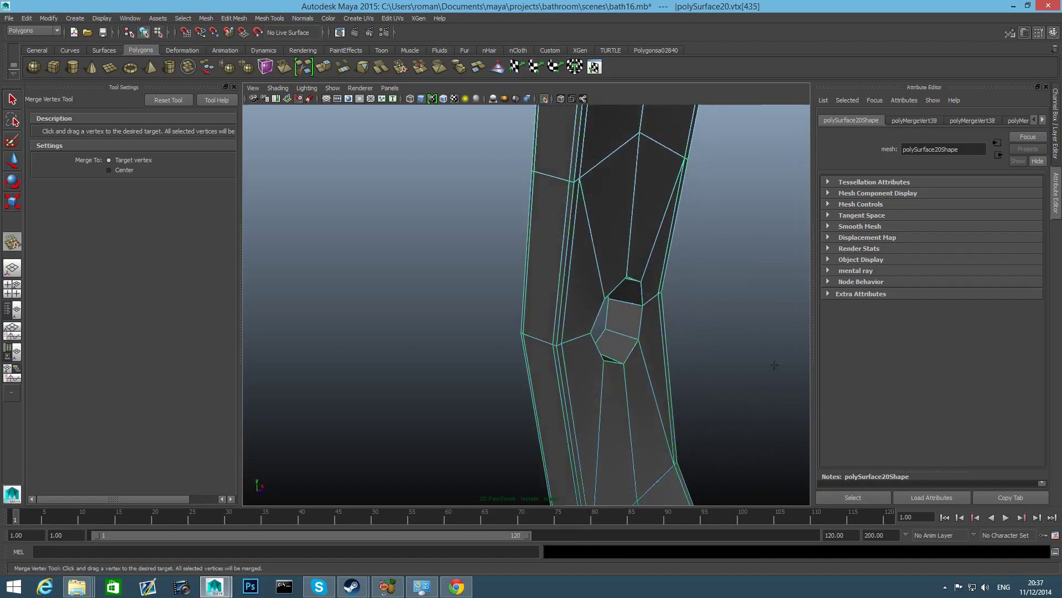
{"action": "key", "text": "F8"}
{"action": "key", "text": "q"}
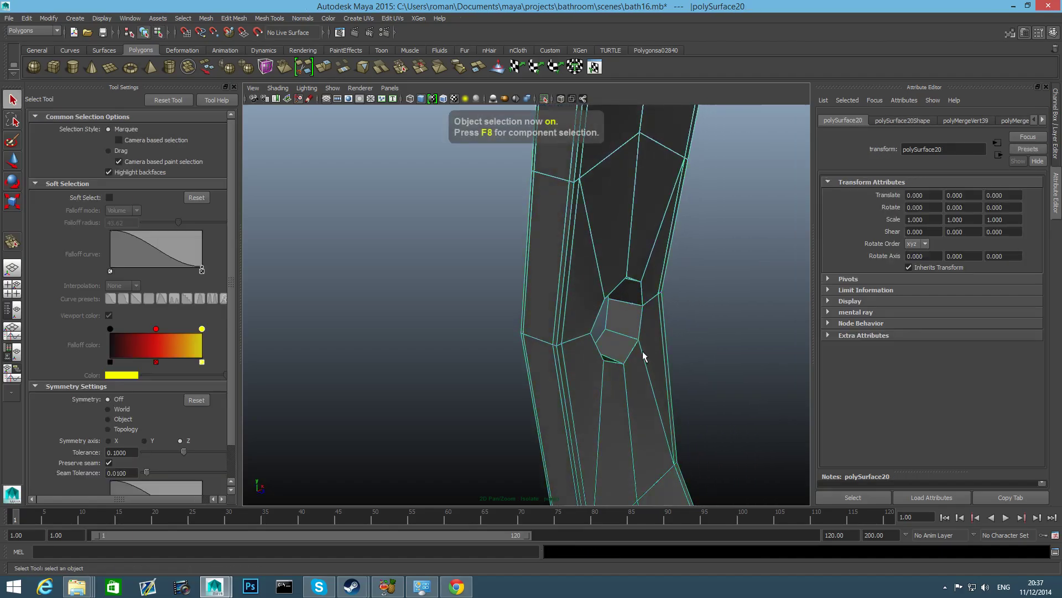
Step: Insert two edge loops inside the arm hole's wall, one close to each end
{"action": "right_click_drag", "start_coordinate": [643, 356], "coordinate": [603, 335], "text": "shift"}
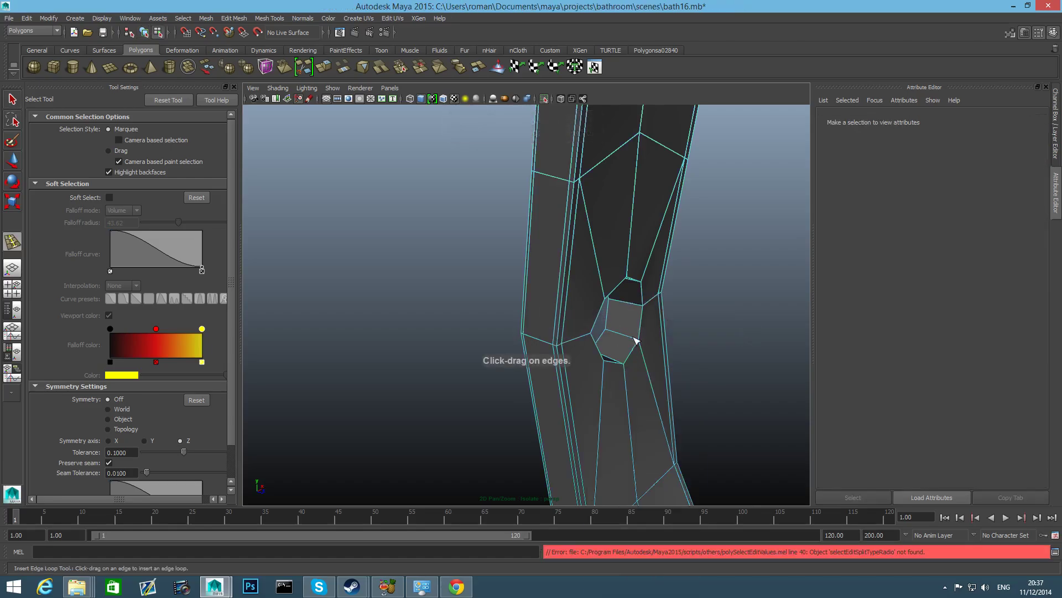
{"action": "mouse_move", "coordinate": [635, 340]}
{"action": "left_mouse_down", "text": "alt"}
{"action": "mouse_move", "coordinate": [678, 357]}
{"action": "mouse_move", "coordinate": [643, 345]}
{"action": "left_mouse_up", "text": "alt"}
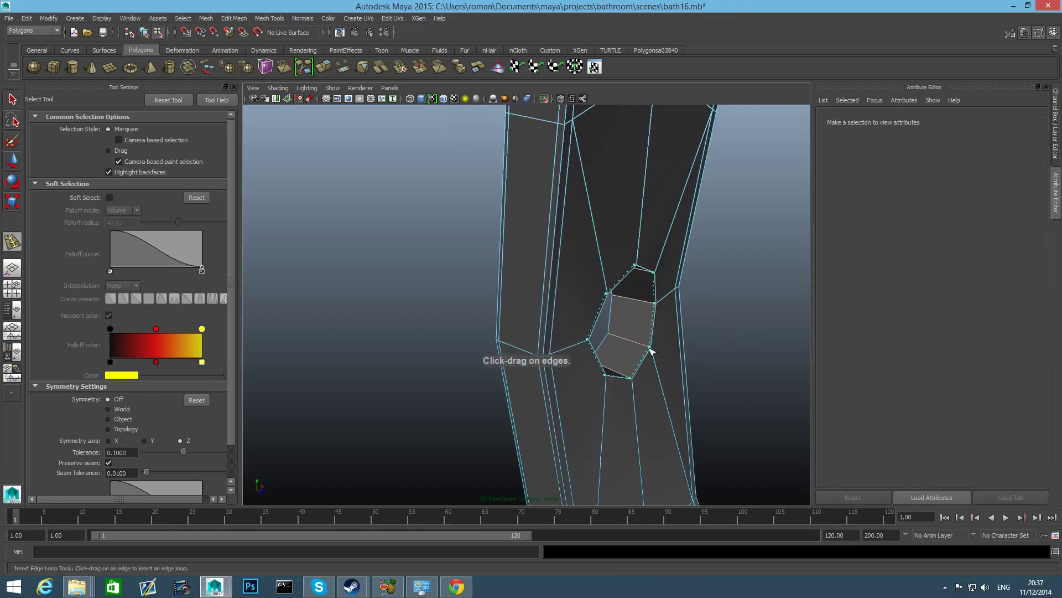
{"action": "left_click", "coordinate": [651, 351]}
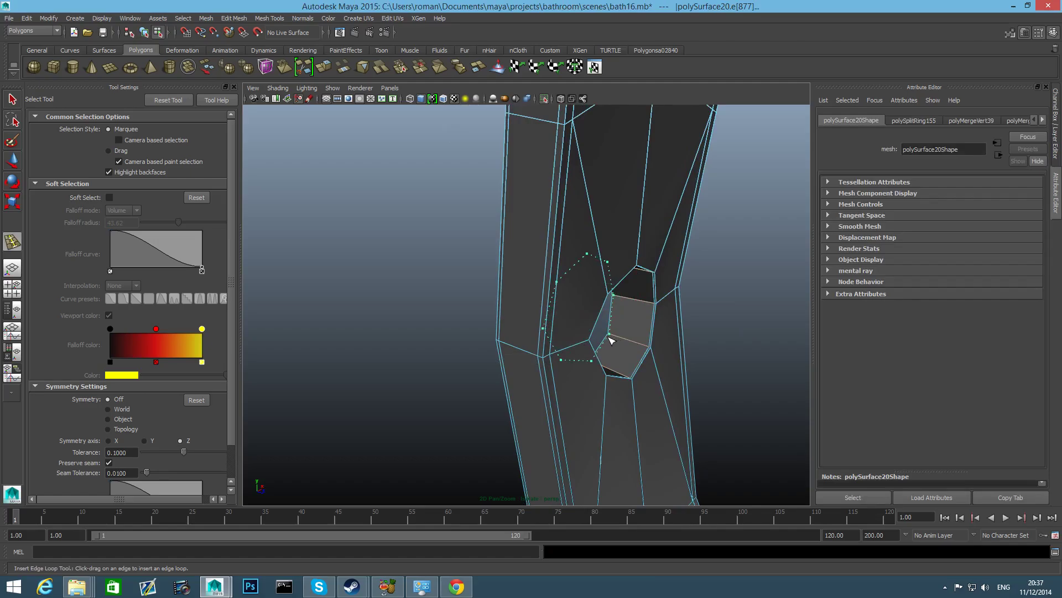
{"action": "left_click", "coordinate": [611, 340]}
Step: Insert a tight edge loop around the hole's rim on each of the arm's two faces
{"action": "left_click_drag", "start_coordinate": [611, 340], "coordinate": [666, 268], "text": "alt"}
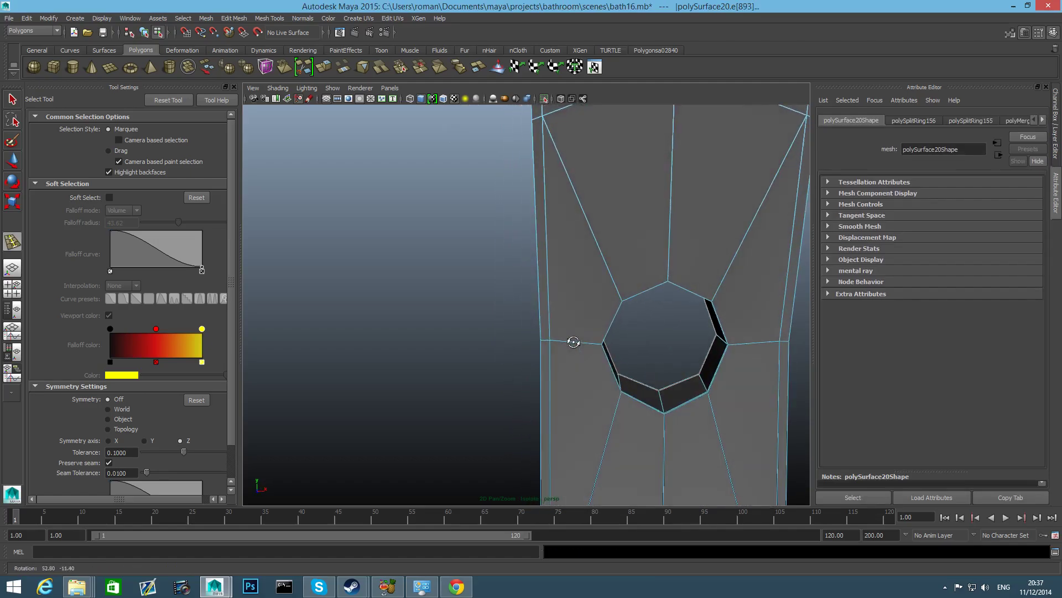
{"action": "left_click", "coordinate": [670, 268]}
{"action": "left_click", "coordinate": [672, 280]}
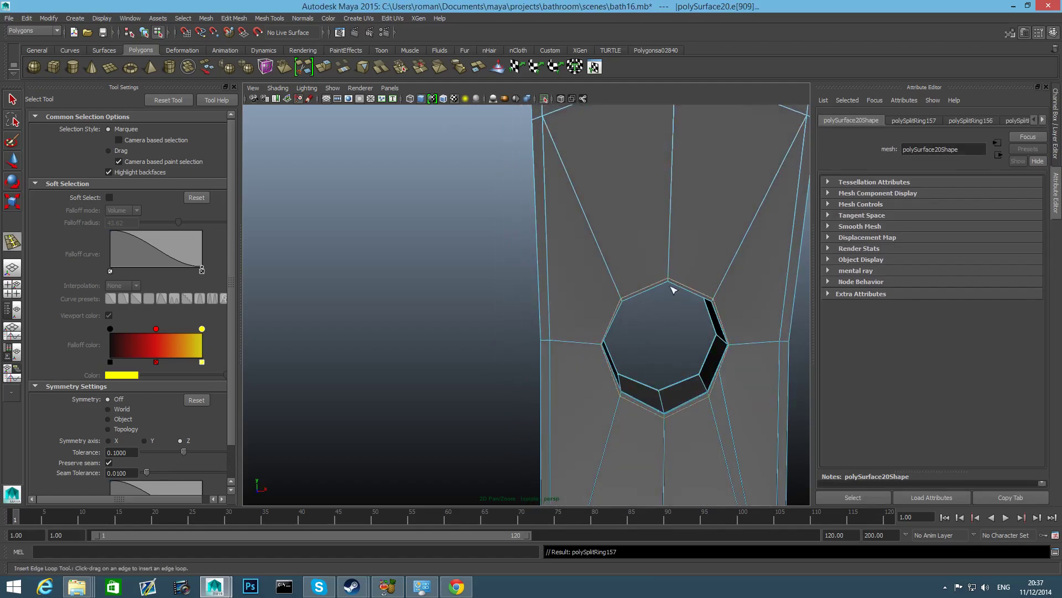
{"action": "left_click_drag", "start_coordinate": [676, 289], "coordinate": [539, 299], "text": "alt"}
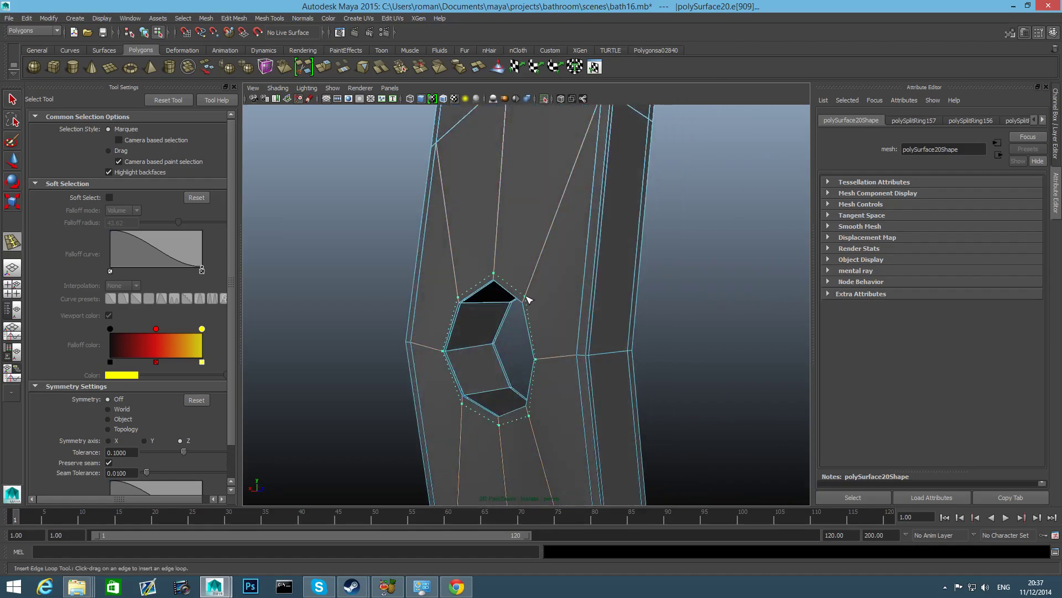
{"action": "left_click", "coordinate": [526, 302]}
Step: Select all faces of the stand's half without the pivot hole, from the arm tip to the base
{"action": "scroll", "coordinate": [551, 354], "scroll_direction": "down", "scroll_amount": 5}
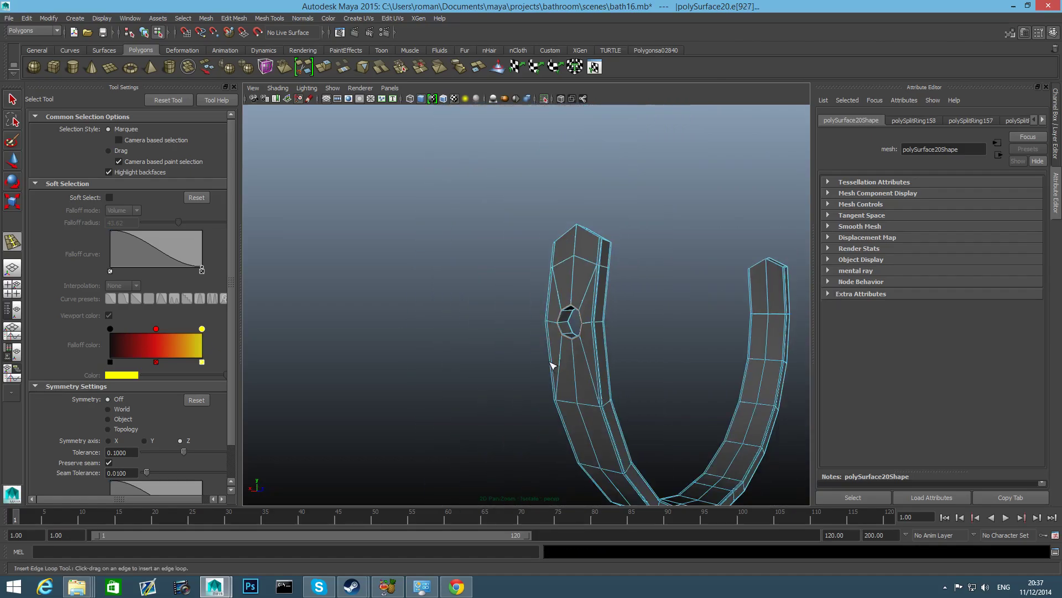
{"action": "left_click_drag", "start_coordinate": [551, 361], "coordinate": [561, 384], "text": "alt"}
{"action": "right_click_drag", "start_coordinate": [561, 384], "coordinate": [475, 393], "text": "alt"}
{"action": "middle_click_drag", "start_coordinate": [475, 392], "coordinate": [548, 294], "text": "alt"}
{"action": "left_click_drag", "start_coordinate": [548, 294], "coordinate": [567, 330], "text": "alt"}
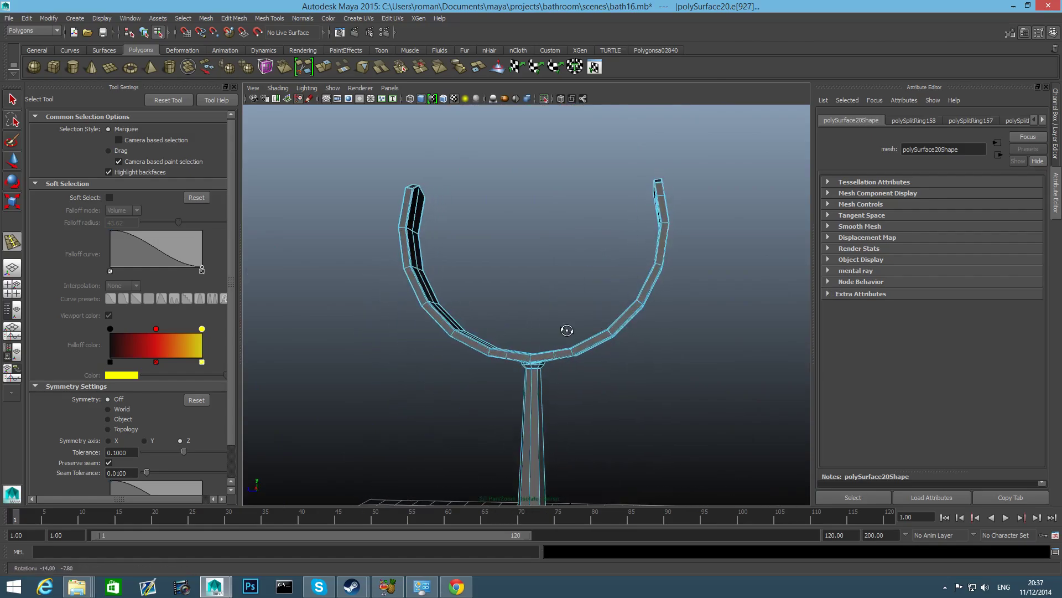
{"action": "right_click_drag", "start_coordinate": [567, 330], "coordinate": [472, 358], "text": "alt"}
{"action": "middle_click_drag", "start_coordinate": [472, 358], "coordinate": [514, 313], "text": "alt"}
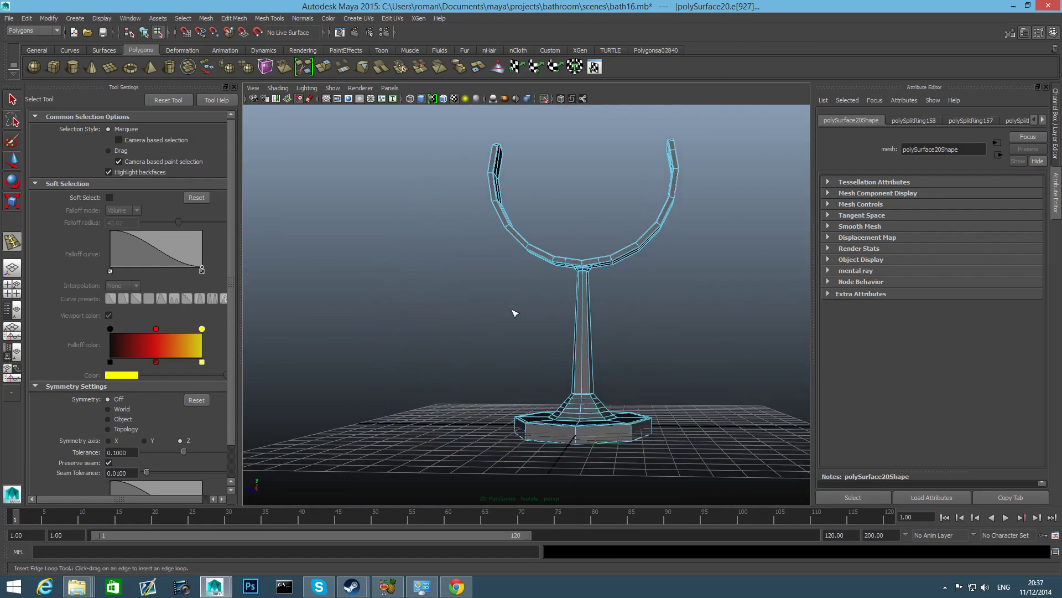
{"action": "right_click_drag", "start_coordinate": [515, 313], "coordinate": [638, 375], "text": "alt"}
{"action": "left_click_drag", "start_coordinate": [638, 374], "coordinate": [571, 351], "text": "alt"}
{"action": "scroll", "coordinate": [592, 341], "scroll_direction": "down", "scroll_amount": 3}
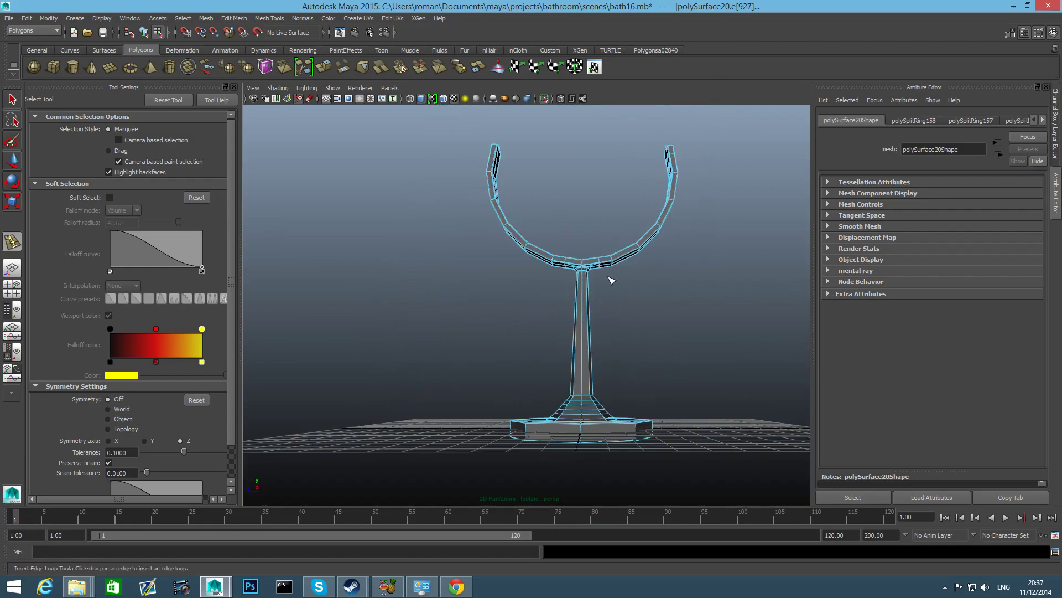
{"action": "key", "text": "q"}
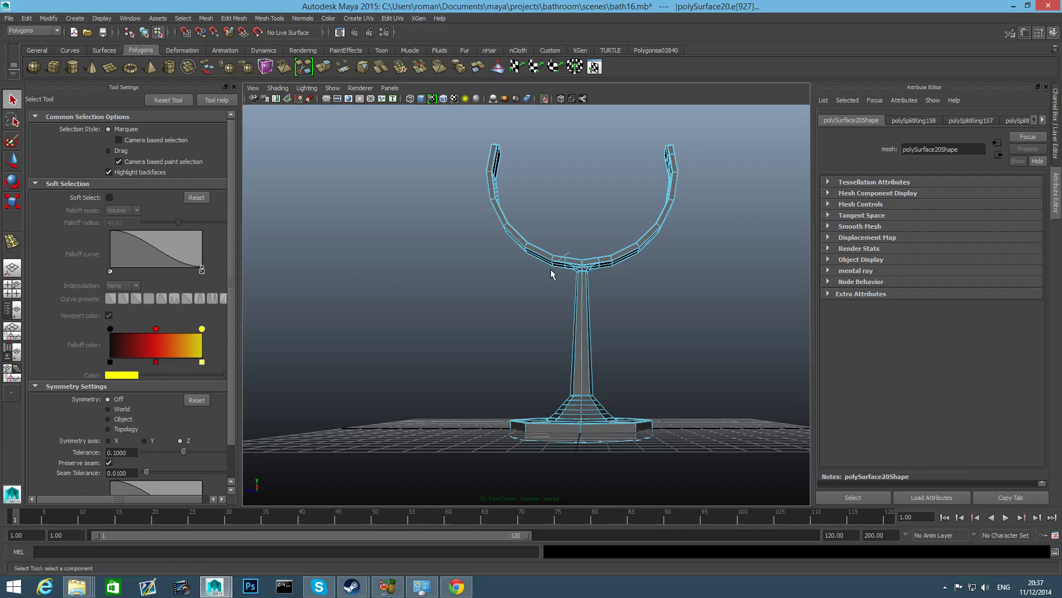
{"action": "right_click", "coordinate": [581, 331]}
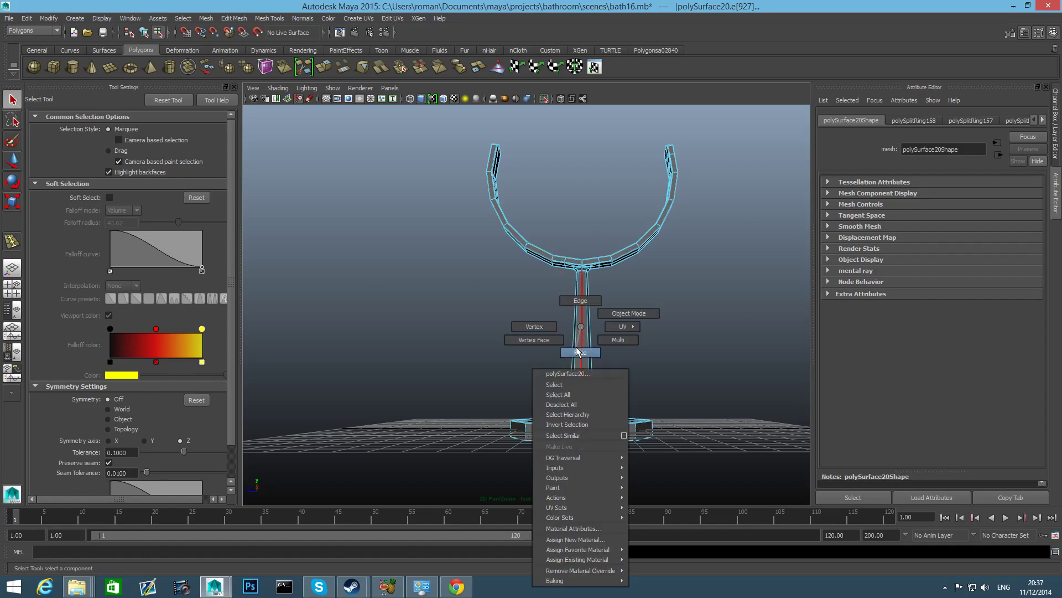
{"action": "left_click_drag", "start_coordinate": [464, 128], "coordinate": [577, 573]}
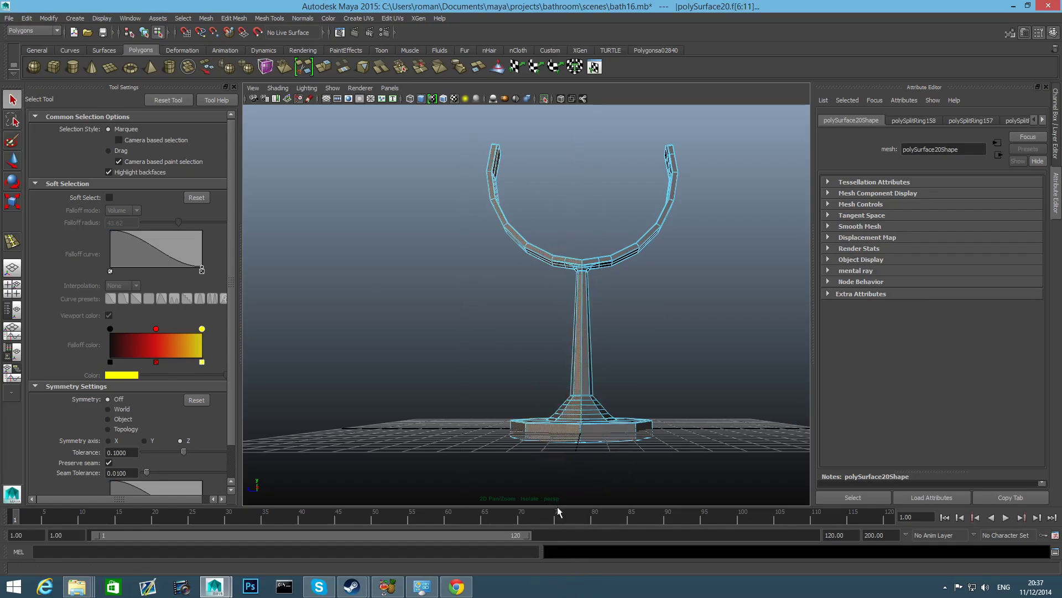
Step: Check the face selection along the centre seam at the arc, the collar, the post and the base
{"action": "mouse_move", "coordinate": [558, 490]}
{"action": "left_mouse_down", "text": "alt"}
{"action": "mouse_move", "coordinate": [574, 475]}
{"action": "mouse_move", "coordinate": [542, 492]}
{"action": "left_mouse_up", "text": "alt"}
{"action": "scroll", "coordinate": [599, 337], "scroll_direction": "up", "scroll_amount": 5}
{"action": "left_click_drag", "start_coordinate": [599, 338], "coordinate": [617, 278], "text": "alt"}
{"action": "left_click_drag", "start_coordinate": [514, 185], "coordinate": [641, 429], "text": "alt"}
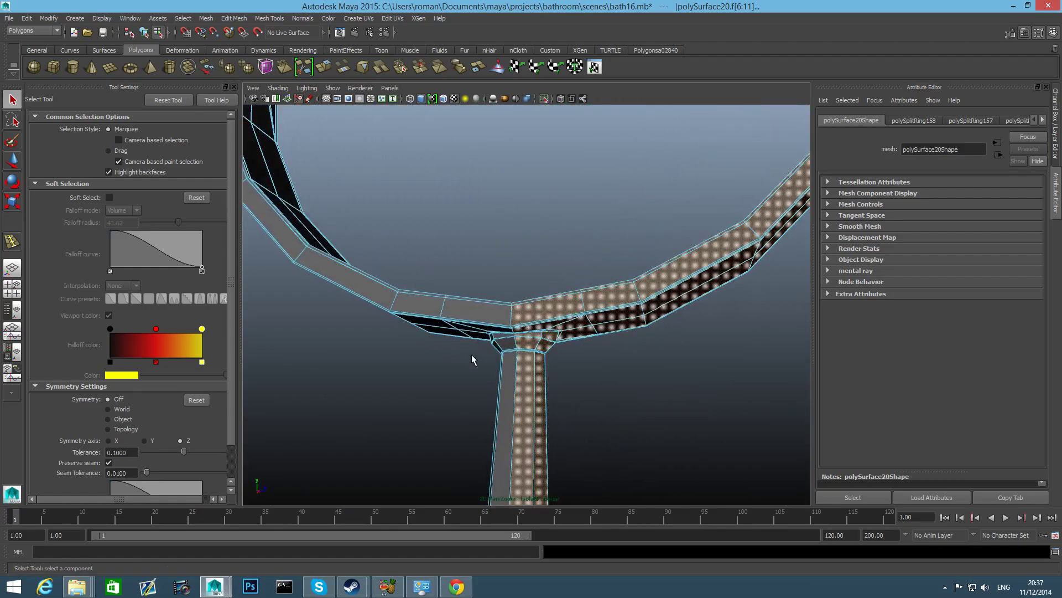
{"action": "scroll", "coordinate": [472, 358], "scroll_direction": "up", "scroll_amount": 5}
{"action": "left_click_drag", "start_coordinate": [498, 429], "coordinate": [487, 363], "text": "alt"}
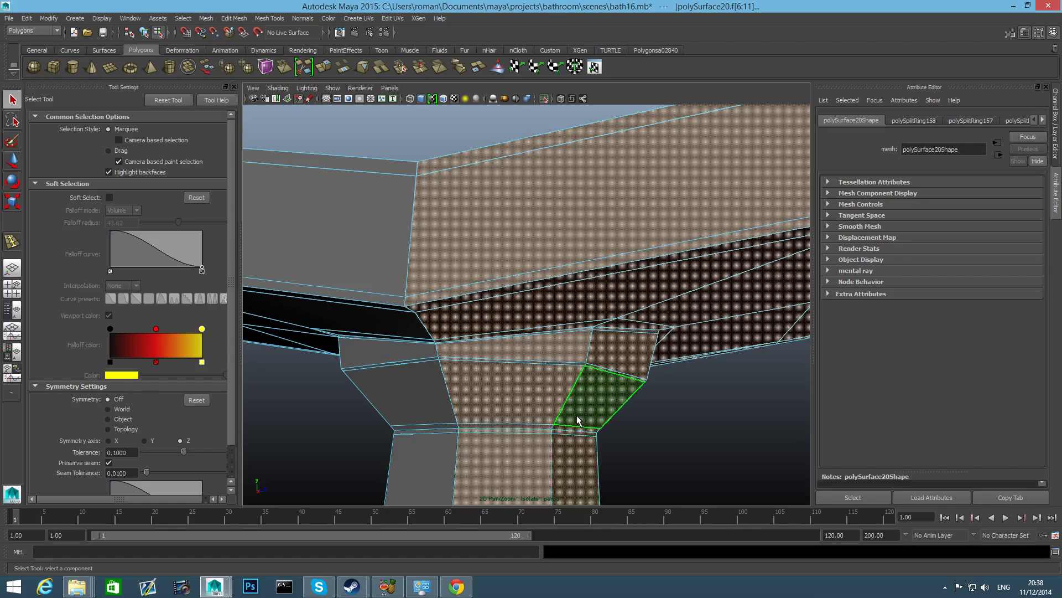
{"action": "scroll", "coordinate": [586, 415], "scroll_direction": "down", "scroll_amount": 8}
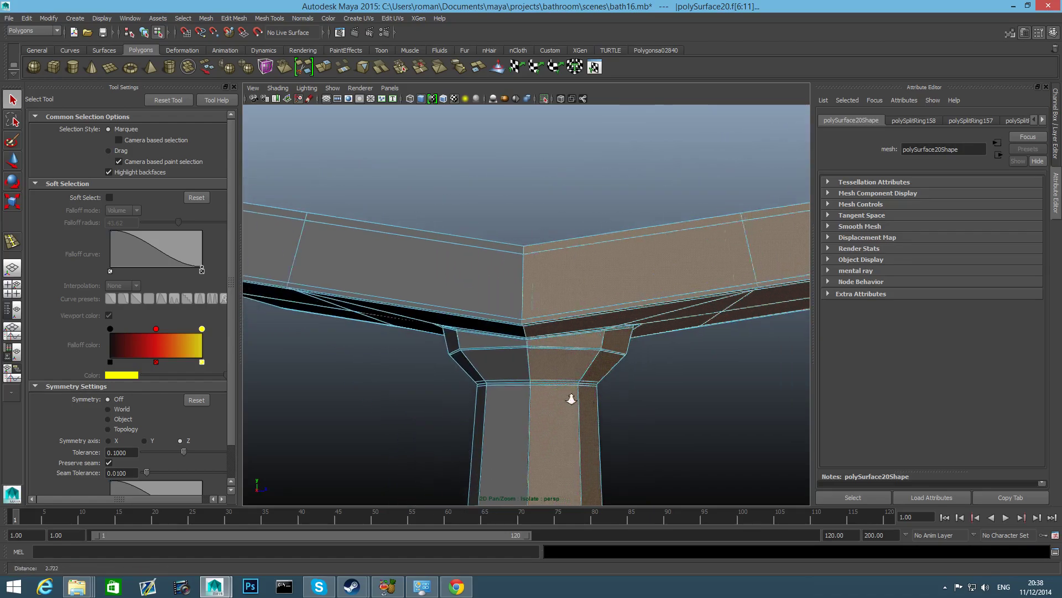
{"action": "scroll", "coordinate": [327, 348], "scroll_direction": "down", "scroll_amount": 5}
{"action": "left_click_drag", "start_coordinate": [327, 349], "coordinate": [356, 363], "text": "alt"}
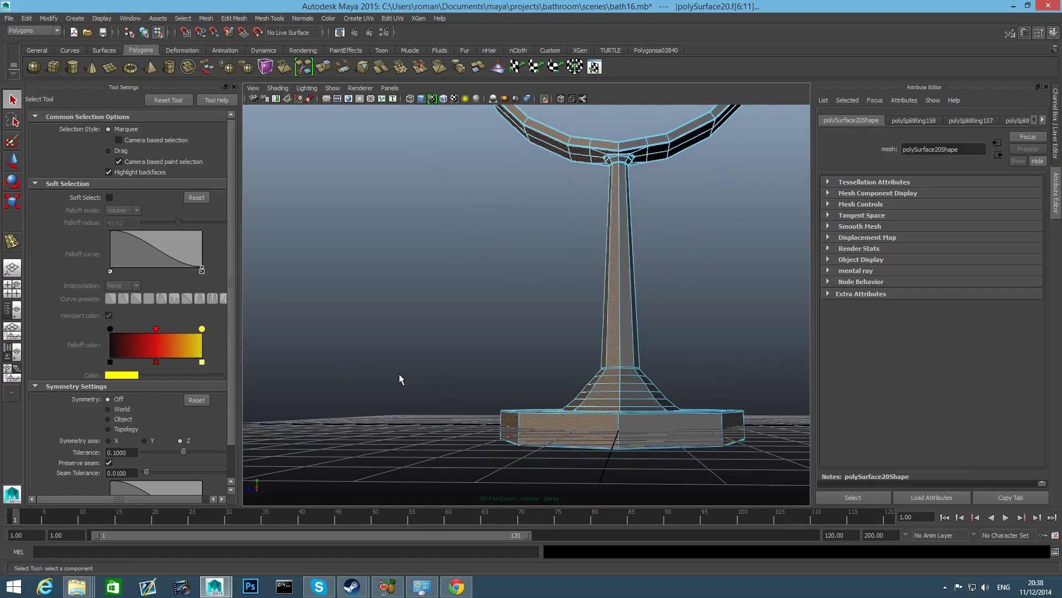
{"action": "key", "text": "Delete"}
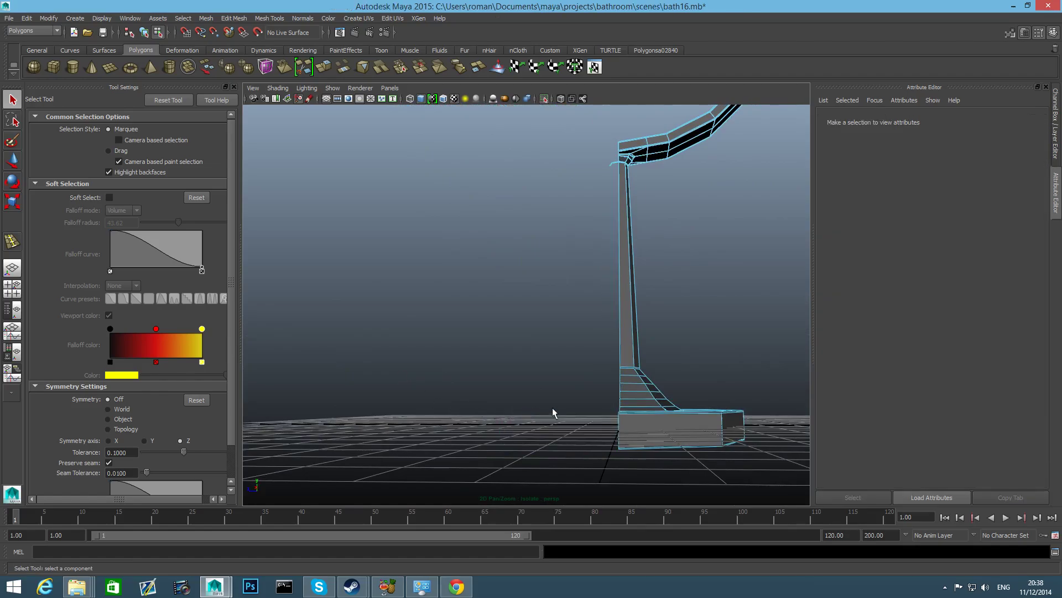
{"action": "middle_click_drag", "start_coordinate": [600, 288], "coordinate": [611, 357], "text": "alt"}
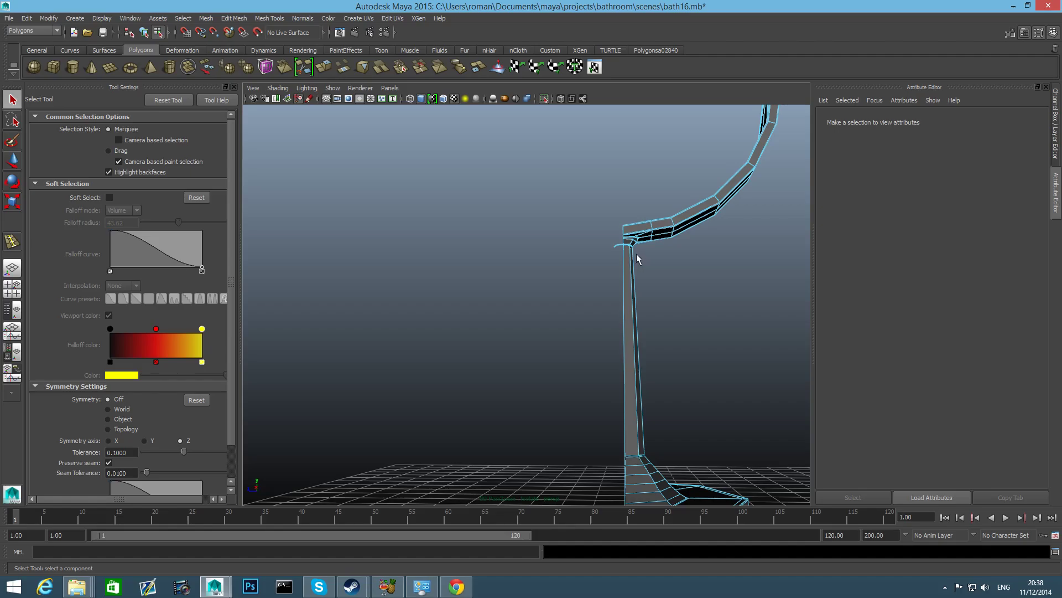
{"action": "key", "text": "ctrl+z"}
{"action": "key", "text": "ctrl+z"}
Step: Recheck the selection at the collar seam and delete the stand's half without the pivot hole
{"action": "middle_click_drag", "start_coordinate": [612, 289], "coordinate": [577, 399], "text": "alt"}
{"action": "scroll", "coordinate": [601, 370], "scroll_direction": "up", "scroll_amount": 5}
{"action": "scroll", "coordinate": [579, 398], "scroll_direction": "up", "scroll_amount": 2}
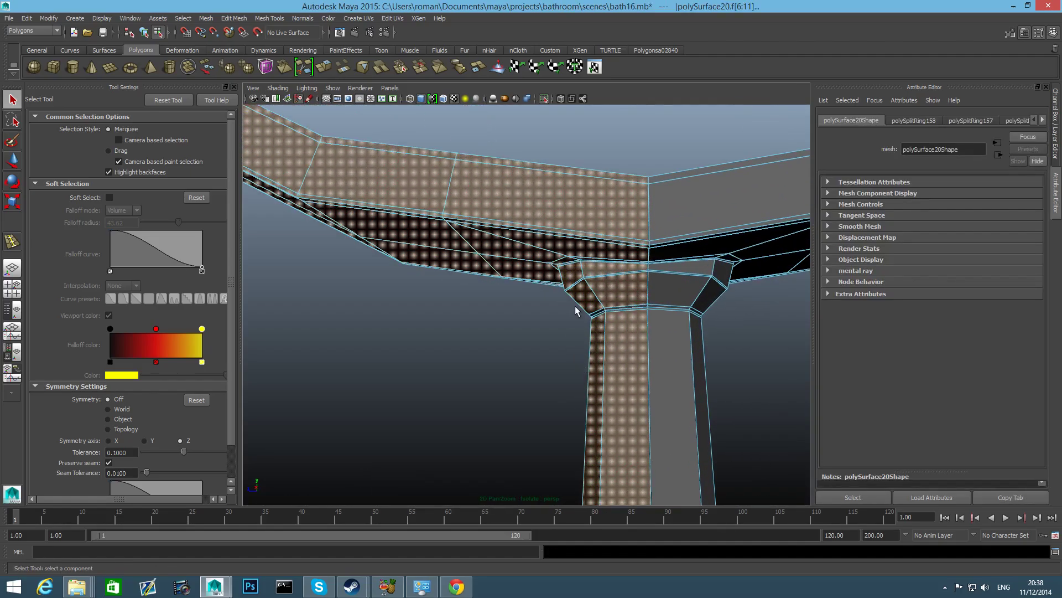
{"action": "left_click_drag", "start_coordinate": [563, 389], "coordinate": [624, 392], "text": "alt"}
{"action": "scroll", "coordinate": [624, 392], "scroll_direction": "down", "scroll_amount": 5}
{"action": "left_click_drag", "start_coordinate": [461, 361], "coordinate": [506, 390], "text": "alt"}
{"action": "scroll", "coordinate": [589, 369], "scroll_direction": "up", "scroll_amount": 5}
{"action": "scroll", "coordinate": [587, 369], "scroll_direction": "up", "scroll_amount": 4}
{"action": "scroll", "coordinate": [585, 374], "scroll_direction": "down", "scroll_amount": 2}
{"action": "scroll", "coordinate": [585, 376], "scroll_direction": "down", "scroll_amount": 5}
{"action": "key", "text": "Delete"}
{"action": "scroll", "coordinate": [471, 386], "scroll_direction": "down", "scroll_amount": 5}
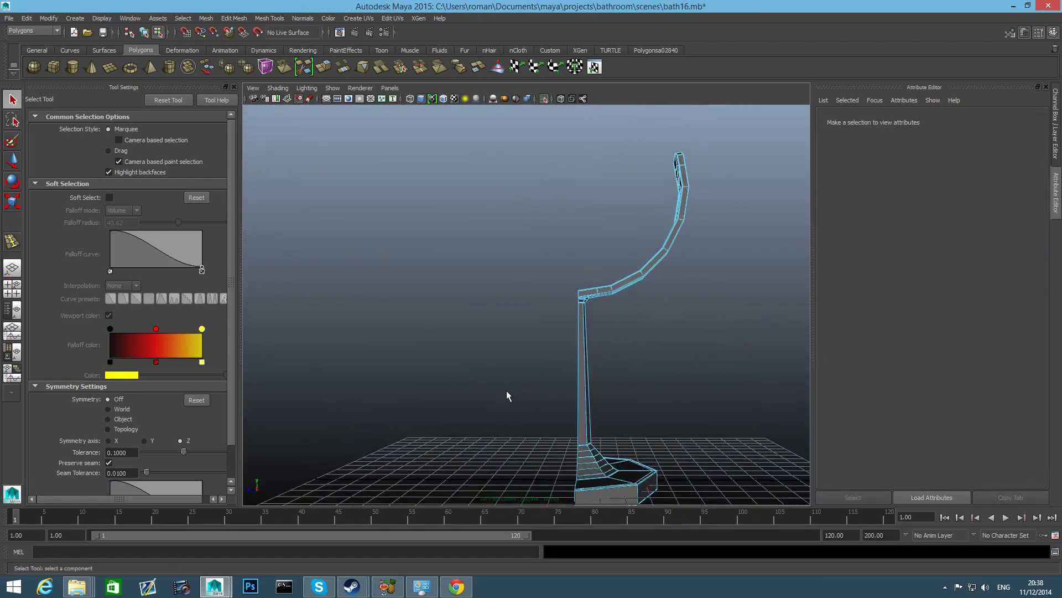
Step: Return to object selection and mirror the remaining half of the stand in the -Z direction without merging it with the original
{"action": "key", "text": "F8"}
{"action": "left_click_drag", "start_coordinate": [572, 415], "coordinate": [573, 353], "text": "alt"}
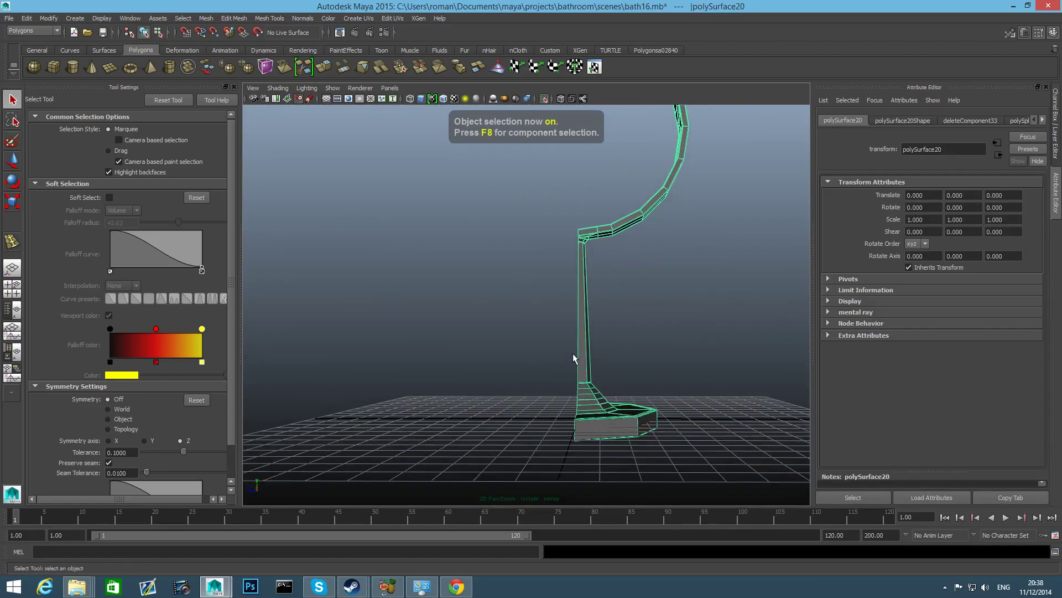
{"action": "key", "text": "w"}
{"action": "left_click_drag", "start_coordinate": [598, 446], "coordinate": [573, 433], "text": "alt"}
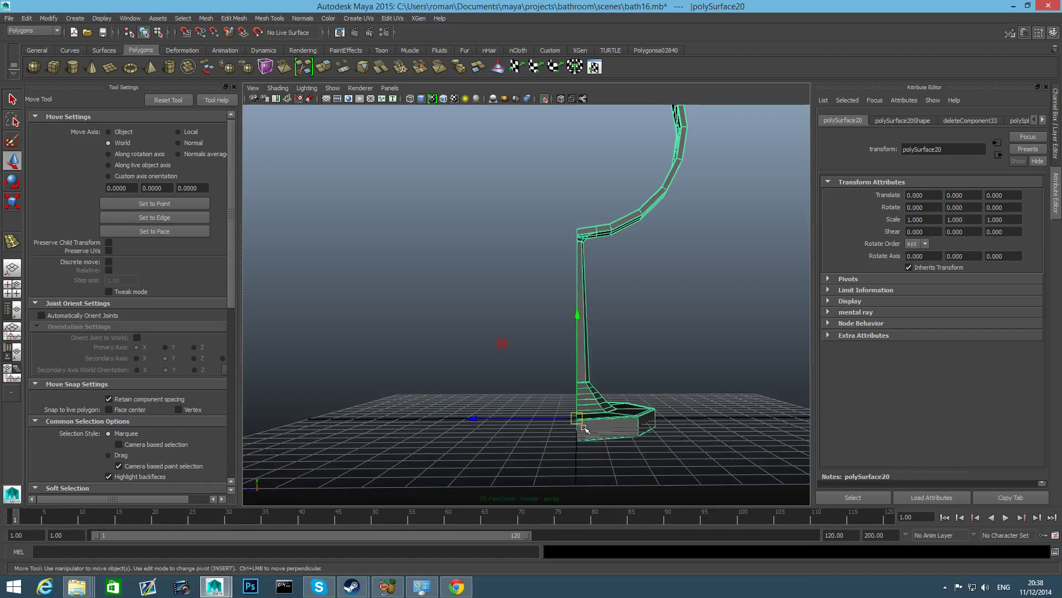
{"action": "middle_click_drag", "start_coordinate": [585, 427], "coordinate": [546, 437], "text": "alt"}
{"action": "mouse_move", "coordinate": [472, 430]}
{"action": "left_mouse_down", "text": "alt"}
{"action": "mouse_move", "coordinate": [500, 434]}
{"action": "mouse_move", "coordinate": [466, 435]}
{"action": "left_mouse_up", "text": "alt"}
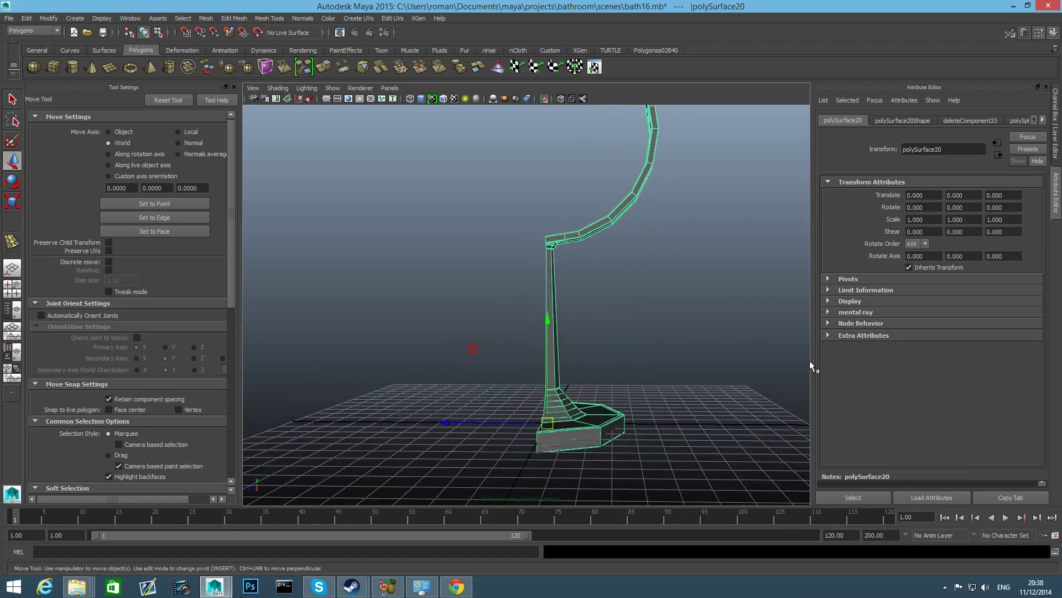
{"action": "mouse_move", "coordinate": [751, 354]}
{"action": "left_mouse_down", "text": "alt"}
{"action": "mouse_move", "coordinate": [707, 379]}
{"action": "mouse_move", "coordinate": [636, 387]}
{"action": "left_mouse_up", "text": "alt"}
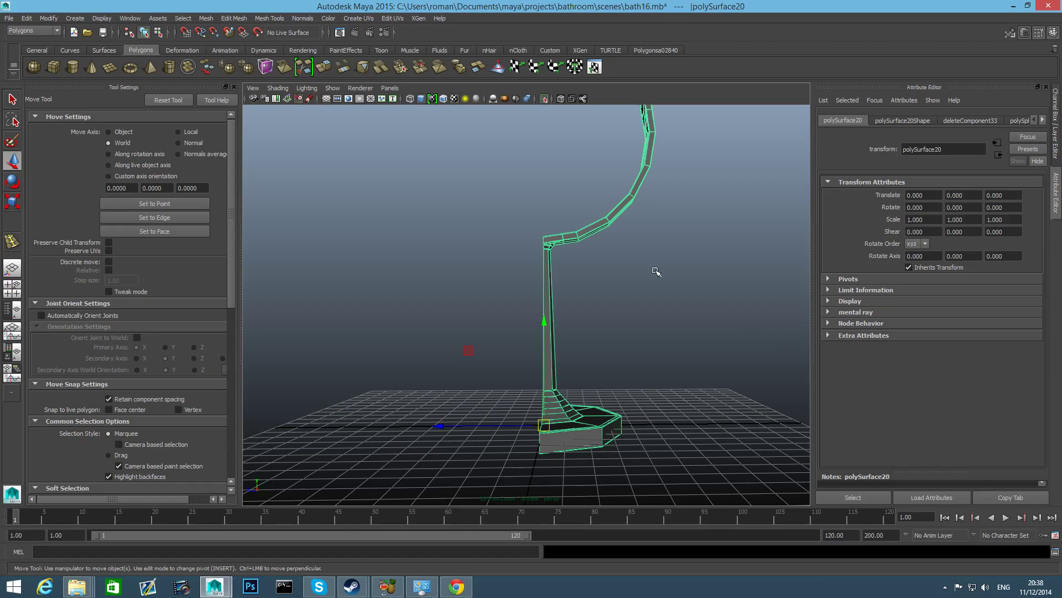
{"action": "middle_click_drag", "start_coordinate": [631, 346], "coordinate": [631, 366], "text": "alt"}
{"action": "right_click_drag", "start_coordinate": [631, 368], "coordinate": [596, 379], "text": "alt"}
{"action": "left_click_drag", "start_coordinate": [595, 383], "coordinate": [593, 385], "text": "alt"}
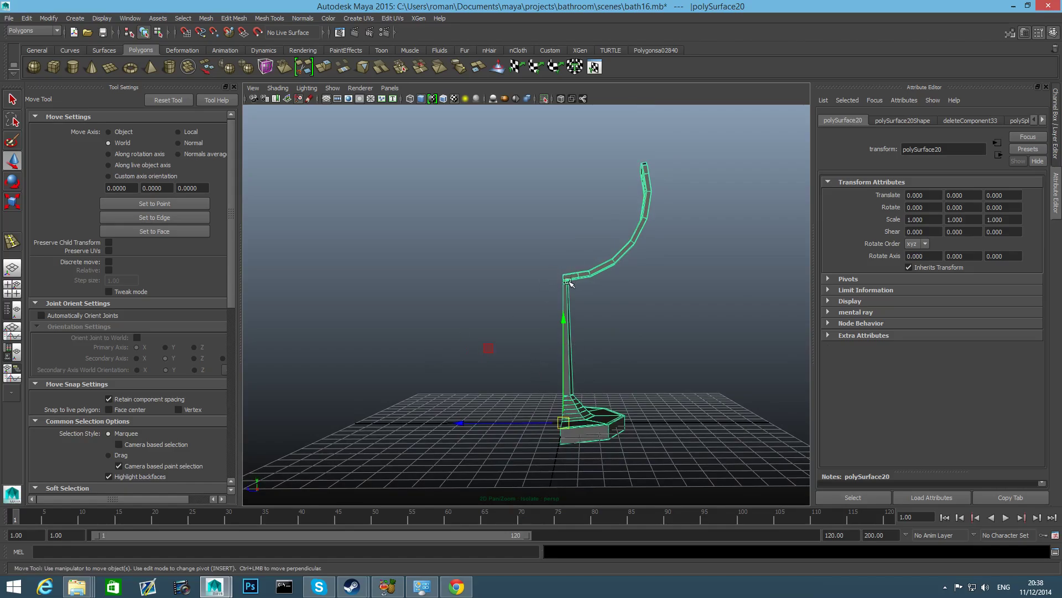
{"action": "right_click_drag", "start_coordinate": [568, 282], "coordinate": [656, 450], "text": "shift"}
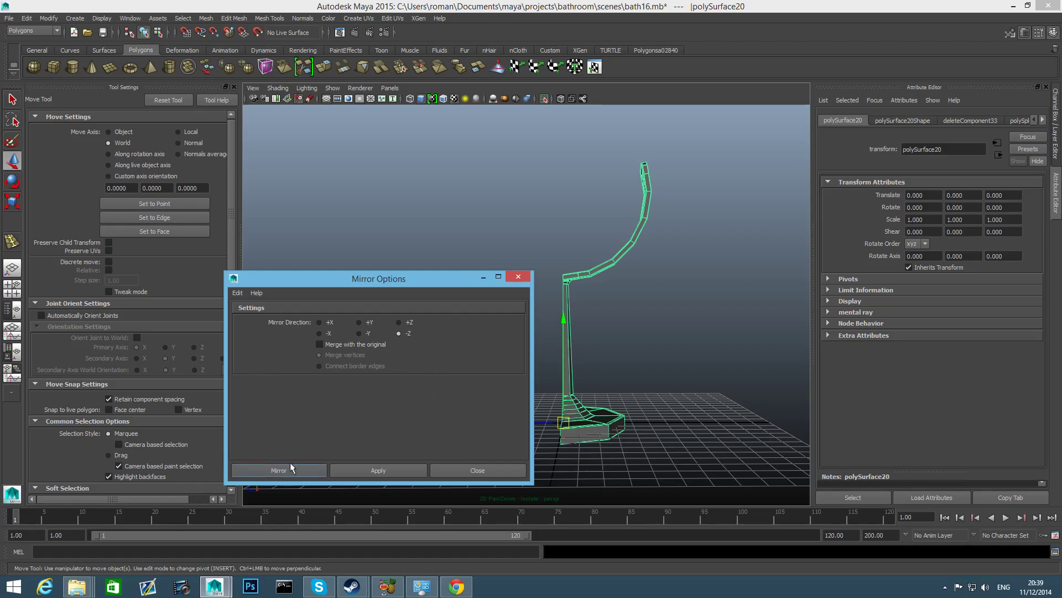
{"action": "left_click", "coordinate": [360, 471]}
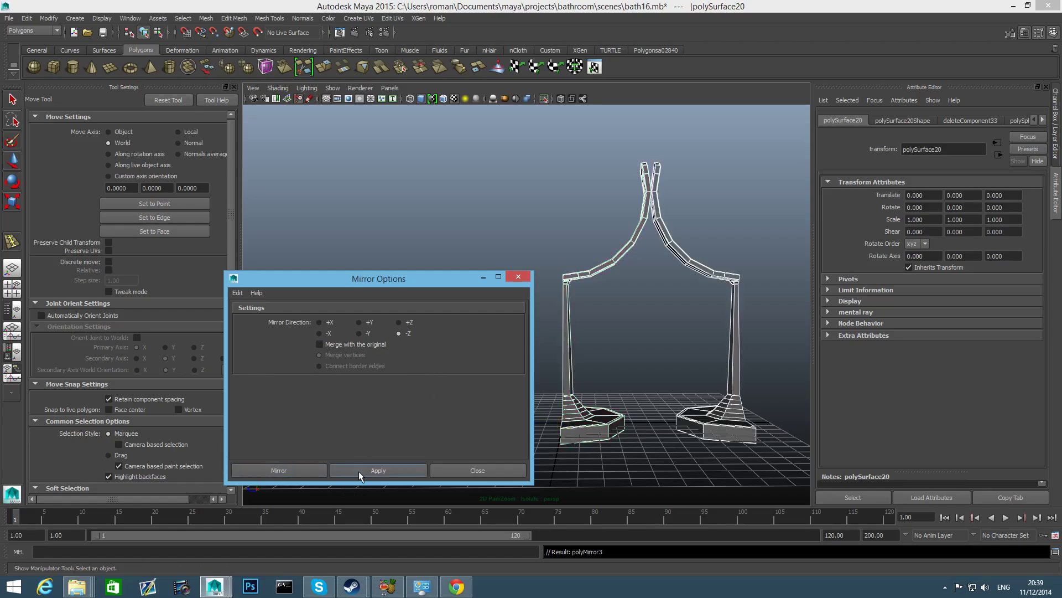
Step: Undo the -Z mirror and mirror the stand's half in the +Z direction without merging it with the original
{"action": "key", "text": "ctrl+z"}
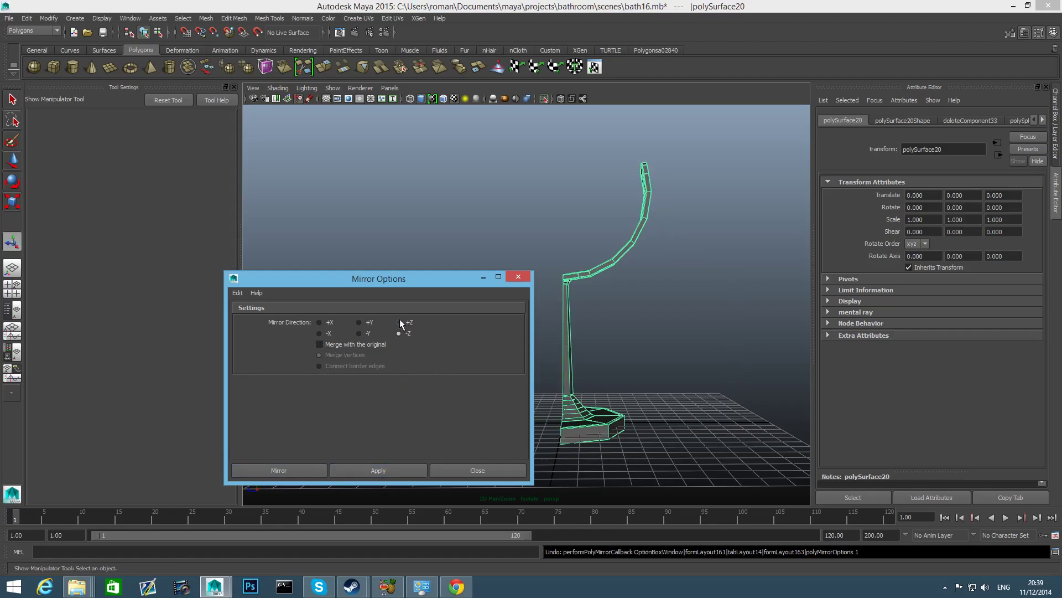
{"action": "left_click", "coordinate": [289, 472]}
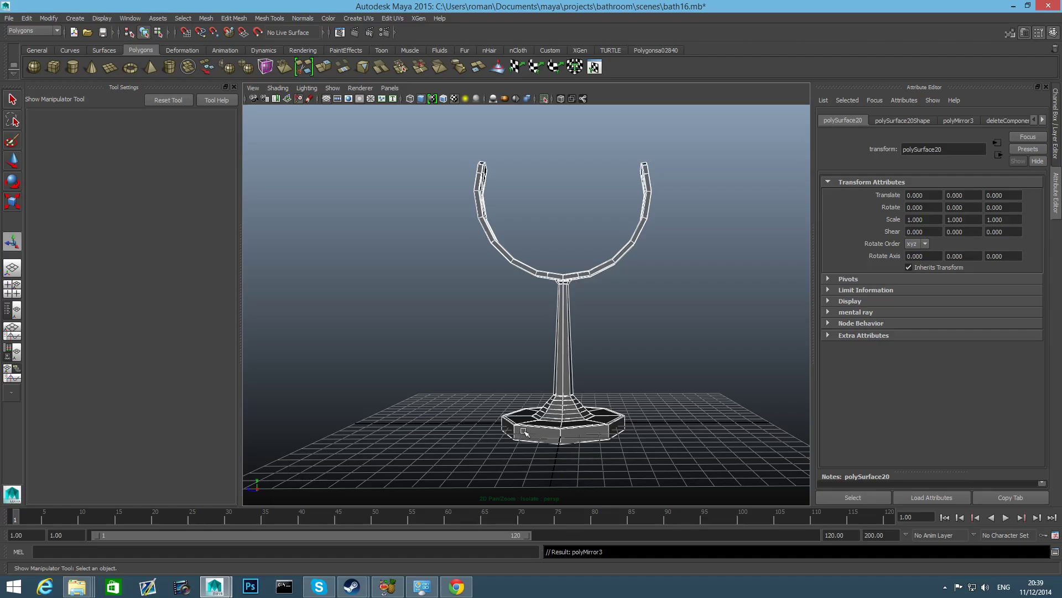
Step: Select the vertices along the stand's centre seam, from the arc through the collar and post to the base
{"action": "right_click_drag", "start_coordinate": [545, 333], "coordinate": [520, 335]}
{"action": "scroll", "coordinate": [560, 352], "scroll_direction": "up", "scroll_amount": 5}
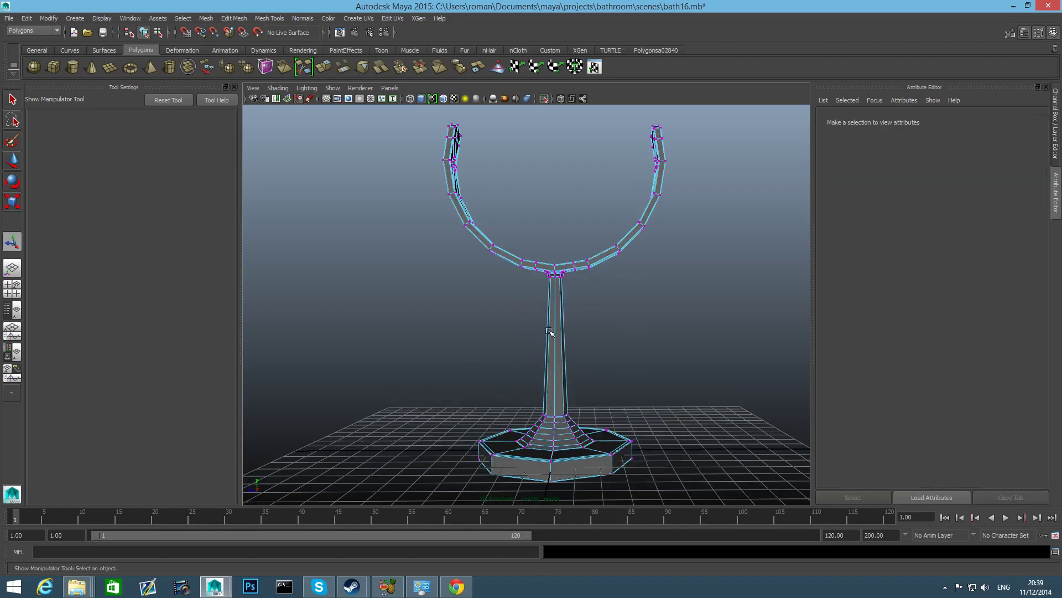
{"action": "scroll", "coordinate": [539, 352], "scroll_direction": "down", "scroll_amount": 4}
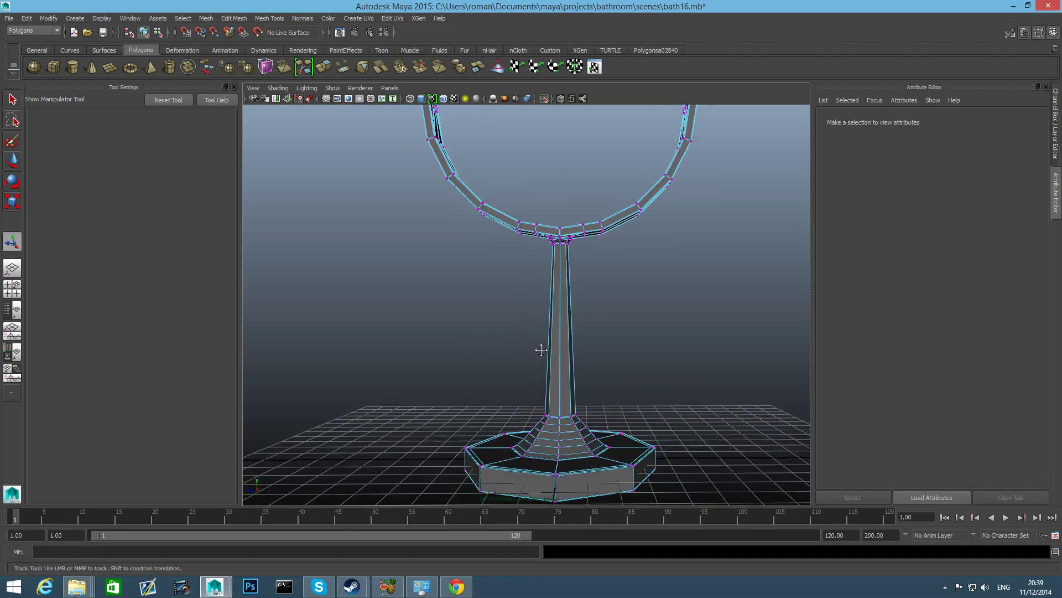
{"action": "scroll", "coordinate": [540, 351], "scroll_direction": "up", "scroll_amount": 2}
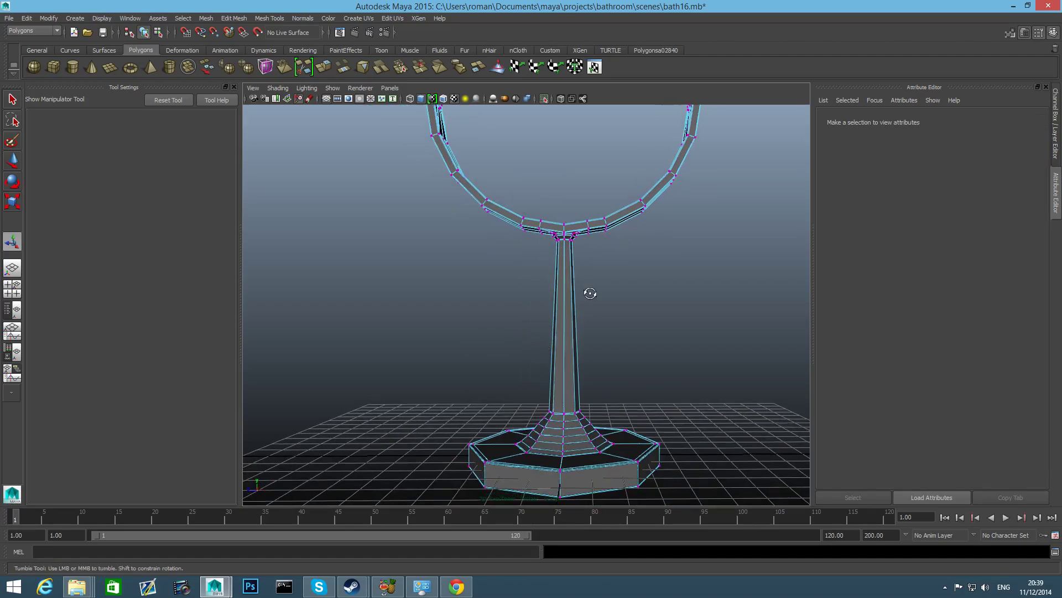
{"action": "left_click_drag", "start_coordinate": [590, 293], "coordinate": [591, 294], "text": "alt"}
{"action": "left_click_drag", "start_coordinate": [561, 215], "coordinate": [567, 548]}
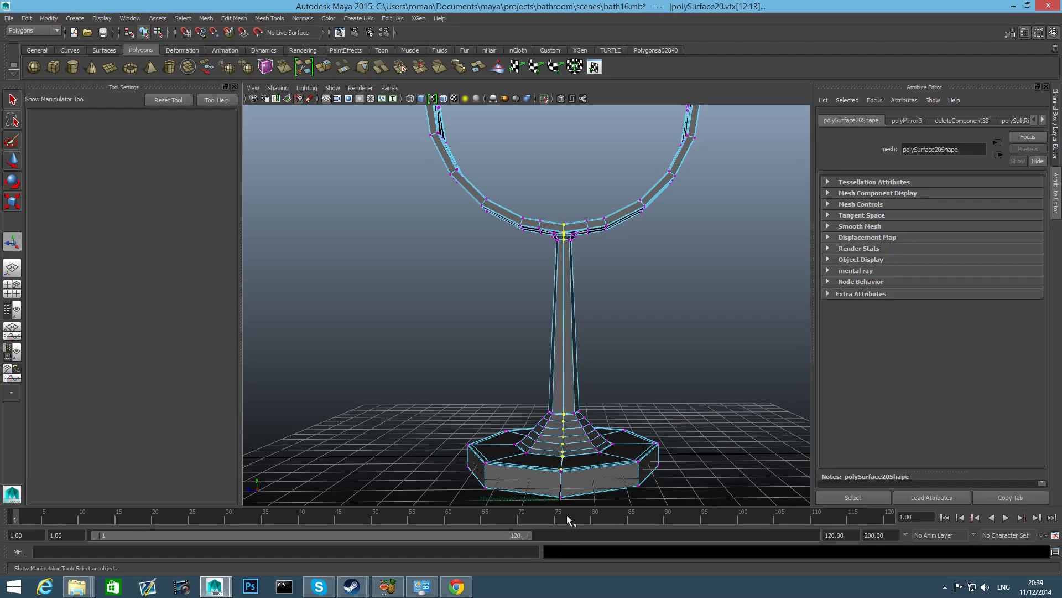
{"action": "left_click_drag", "start_coordinate": [563, 450], "coordinate": [536, 446], "text": "alt"}
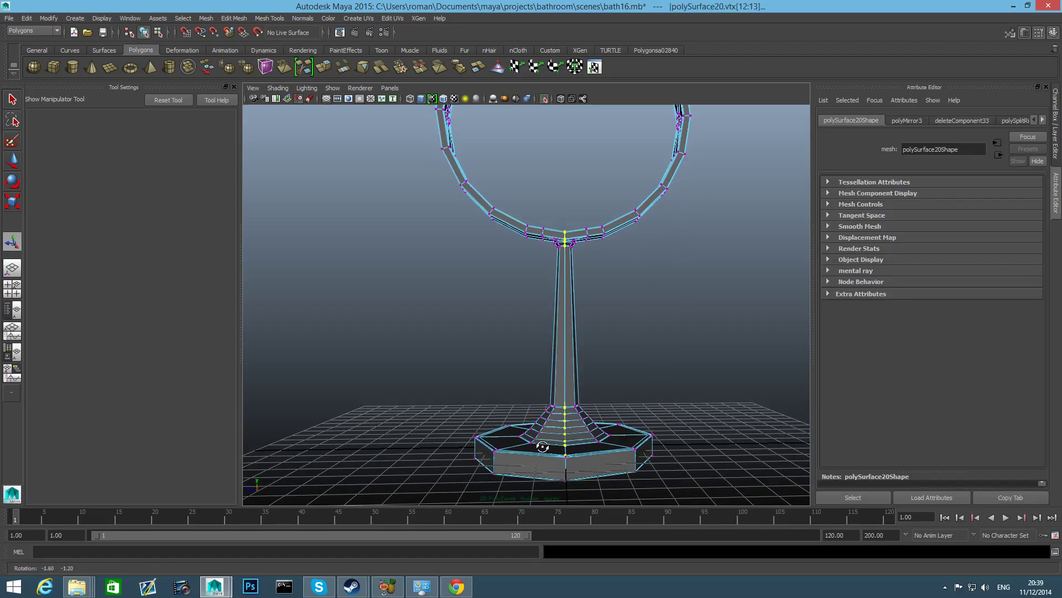
{"action": "left_click_drag", "start_coordinate": [561, 226], "coordinate": [569, 536]}
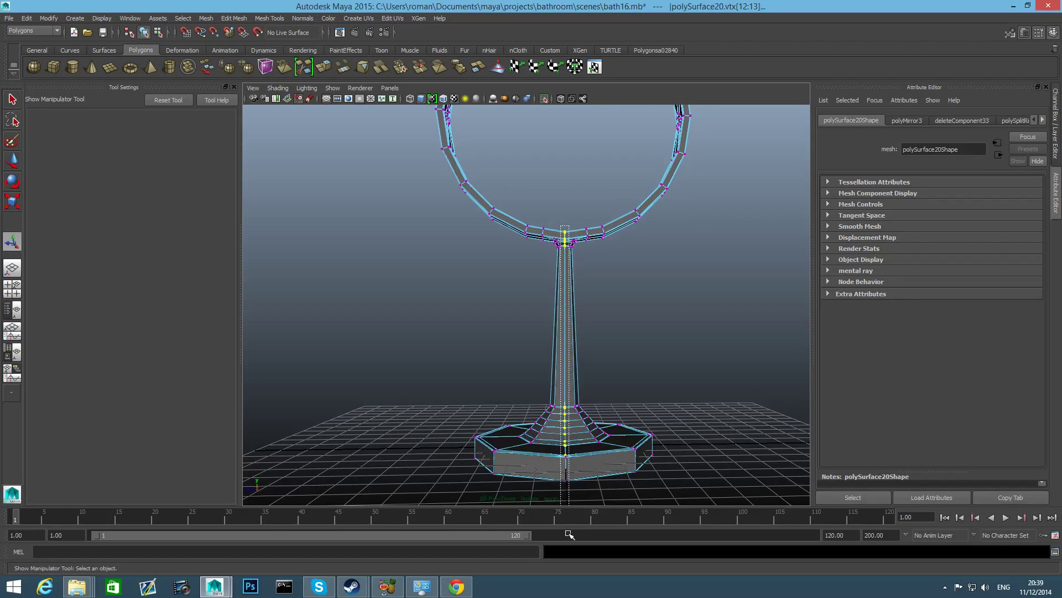
Step: Merge the selected centre seam vertices with a threshold of 0.0005 and return to object selection
{"action": "left_click_drag", "start_coordinate": [556, 497], "coordinate": [617, 410], "text": "alt"}
{"action": "right_click_drag", "start_coordinate": [617, 409], "coordinate": [609, 354], "text": "alt"}
{"action": "left_click_drag", "start_coordinate": [609, 354], "coordinate": [594, 379], "text": "alt"}
{"action": "middle_click_drag", "start_coordinate": [594, 379], "coordinate": [587, 397], "text": "alt"}
{"action": "right_click_drag", "start_coordinate": [587, 397], "coordinate": [550, 399], "text": "alt"}
{"action": "middle_click_drag", "start_coordinate": [480, 357], "coordinate": [531, 322], "text": "alt"}
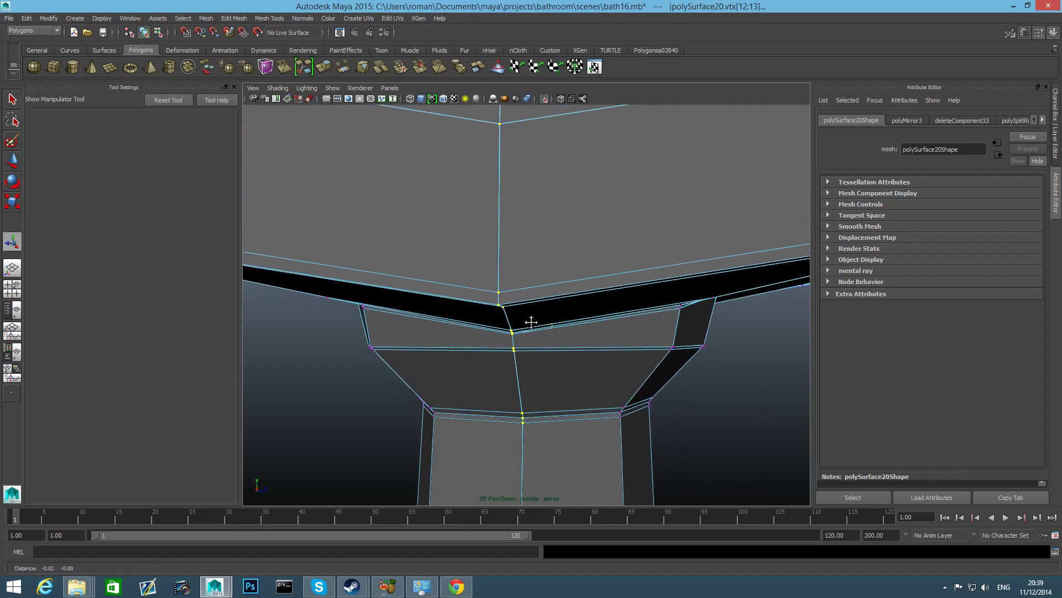
{"action": "left_click", "coordinate": [279, 20]}
{"action": "mouse_move", "coordinate": [242, 22]}
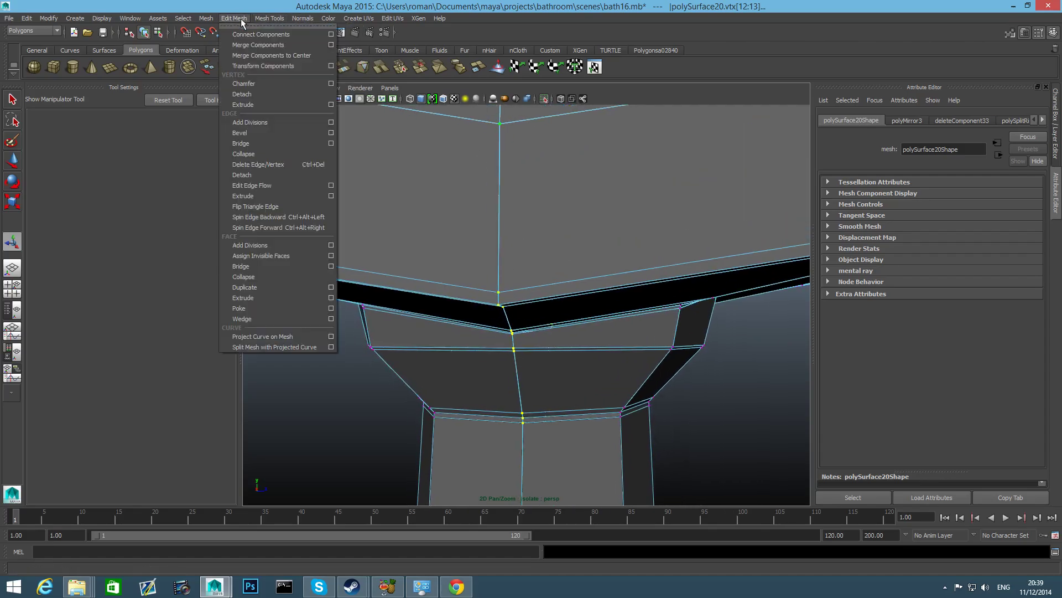
{"action": "left_click", "coordinate": [331, 45]}
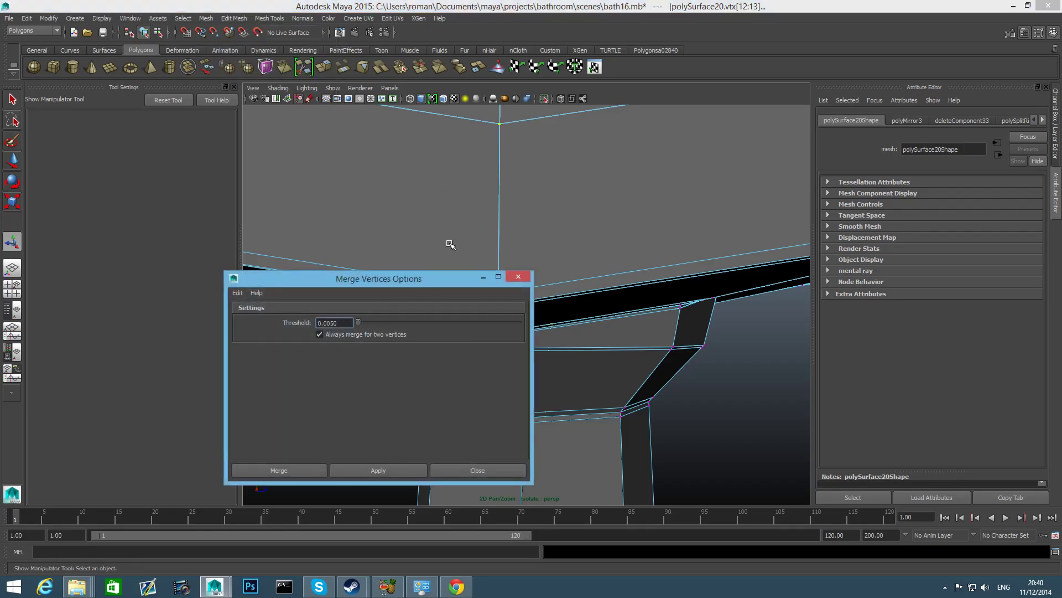
{"action": "left_click_drag", "start_coordinate": [347, 283], "coordinate": [254, 186]}
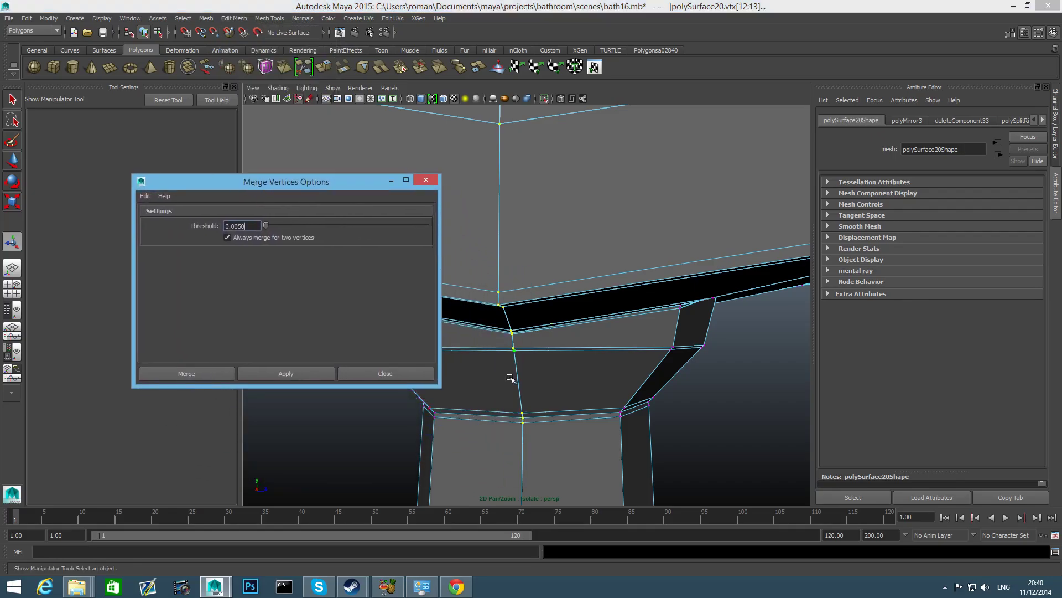
{"action": "left_click_drag", "start_coordinate": [557, 348], "coordinate": [563, 284], "text": "alt"}
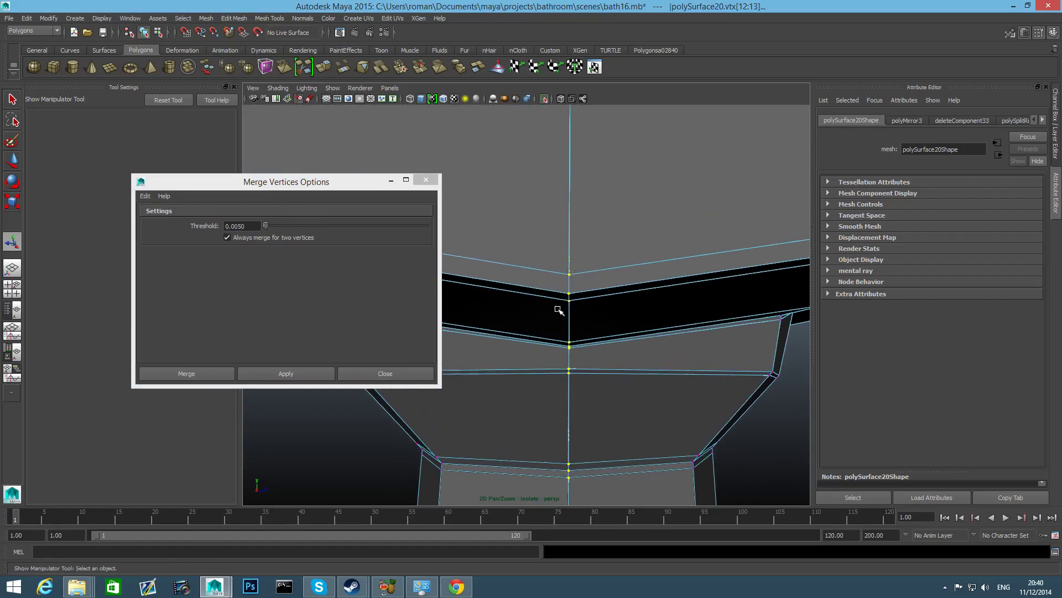
{"action": "left_click_drag", "start_coordinate": [247, 227], "coordinate": [239, 226]}
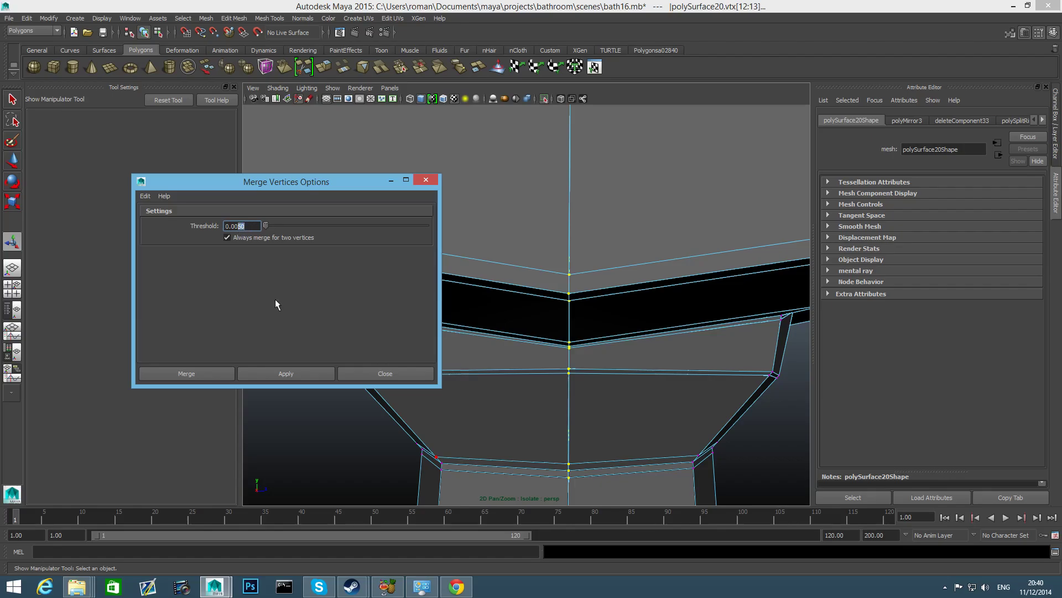
{"action": "type", "text": "0"}
{"action": "mouse_move", "coordinate": [550, 373]}
{"action": "right_mouse_down", "text": "alt"}
{"action": "mouse_move", "coordinate": [574, 380]}
{"action": "mouse_move", "coordinate": [564, 382]}
{"action": "right_mouse_up", "text": "alt"}
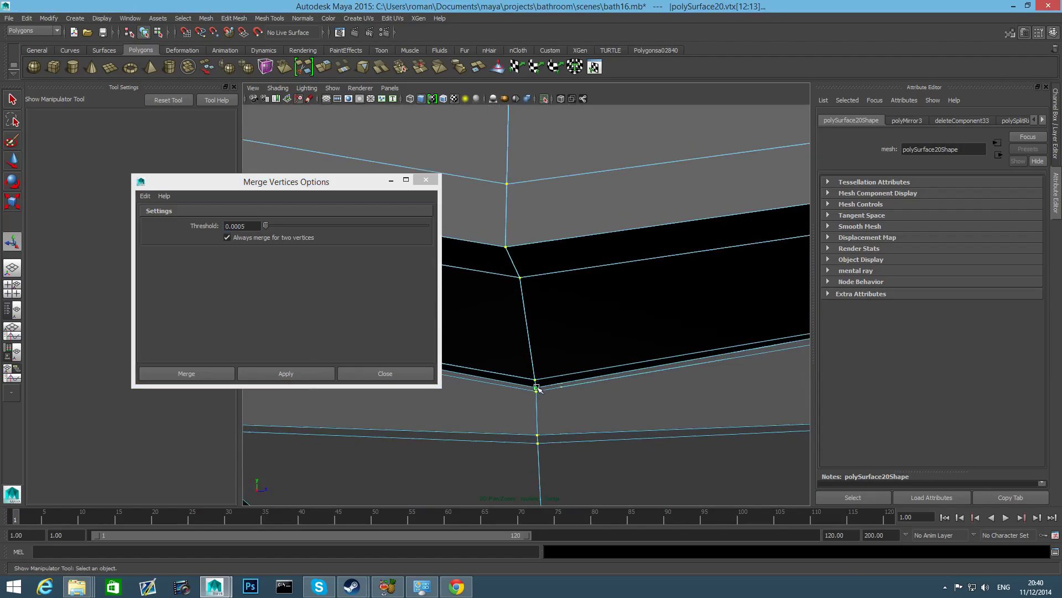
{"action": "left_click", "coordinate": [304, 375]}
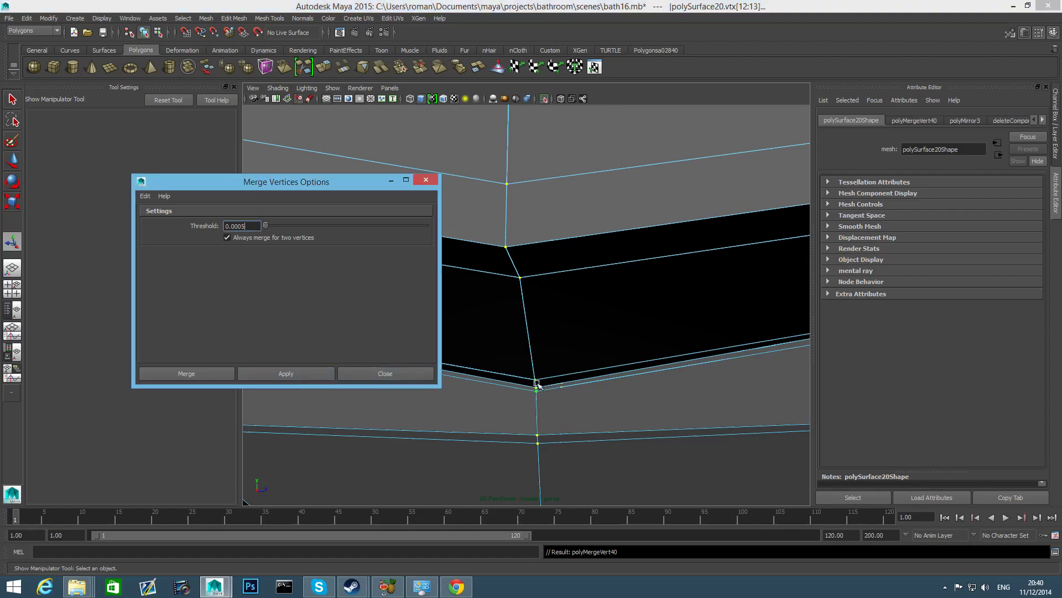
{"action": "left_click_drag", "start_coordinate": [531, 424], "coordinate": [535, 420], "text": "alt"}
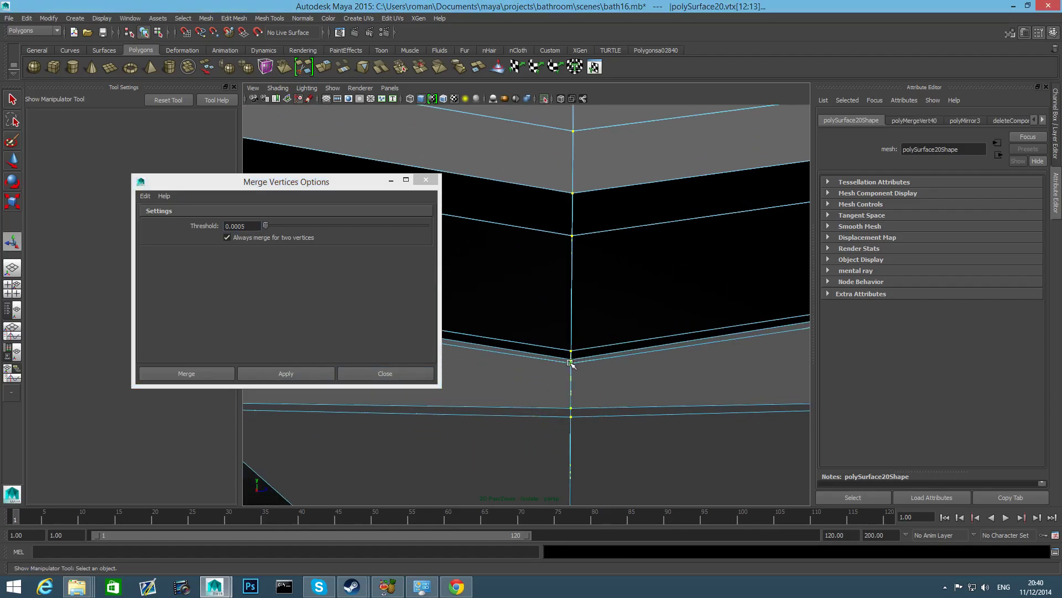
{"action": "right_click_drag", "start_coordinate": [609, 355], "coordinate": [559, 355], "text": "alt"}
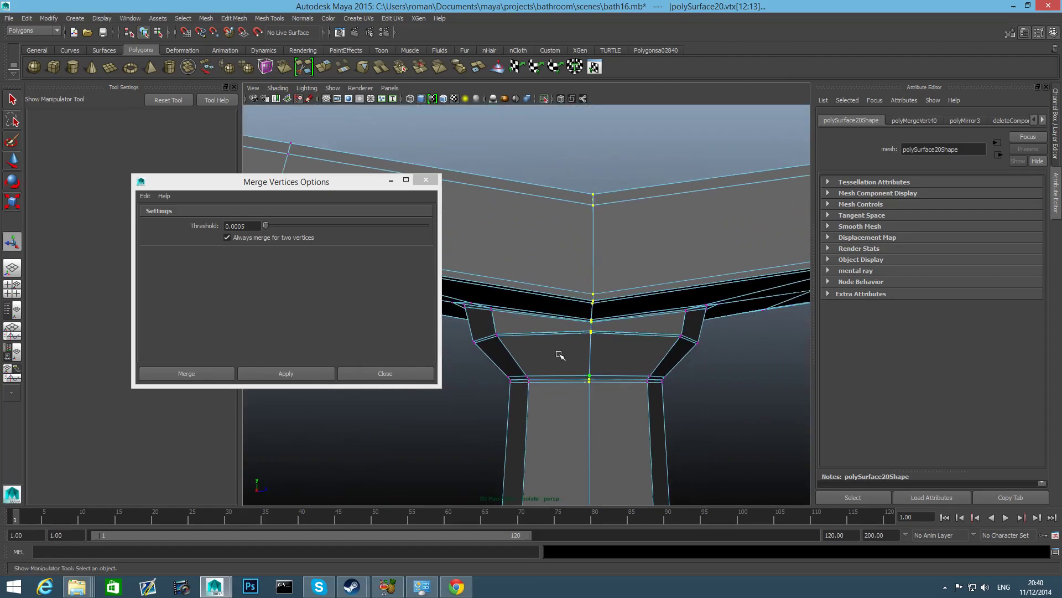
{"action": "key", "text": "F8"}
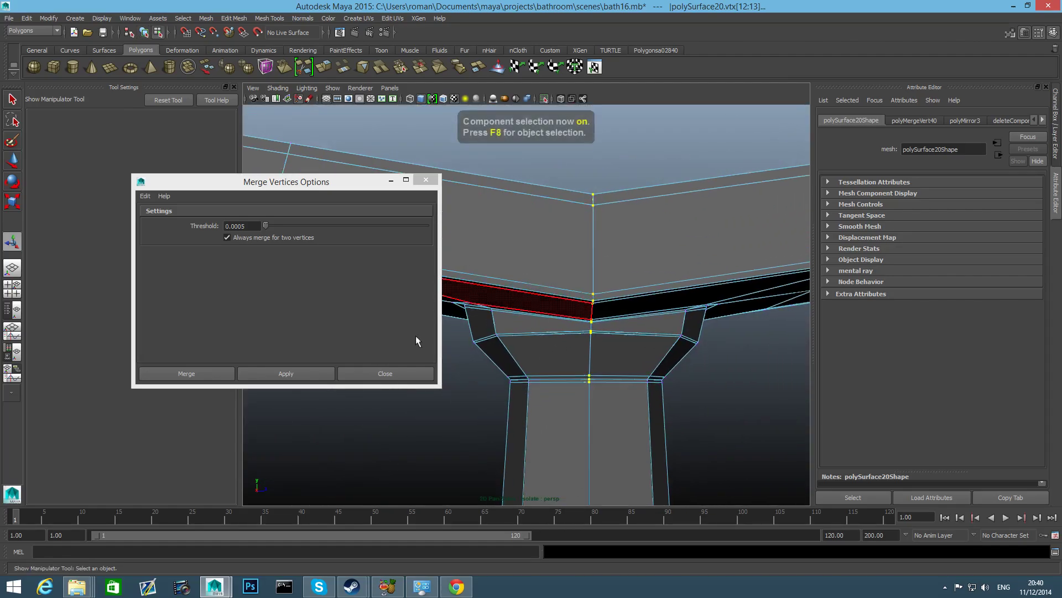
{"action": "left_click", "coordinate": [408, 373]}
{"action": "key", "text": "F8"}
Step: Turn on the smooth preview for the joined stand and check its arc and arms from several angles
{"action": "left_click_drag", "start_coordinate": [613, 257], "coordinate": [599, 279], "text": "alt"}
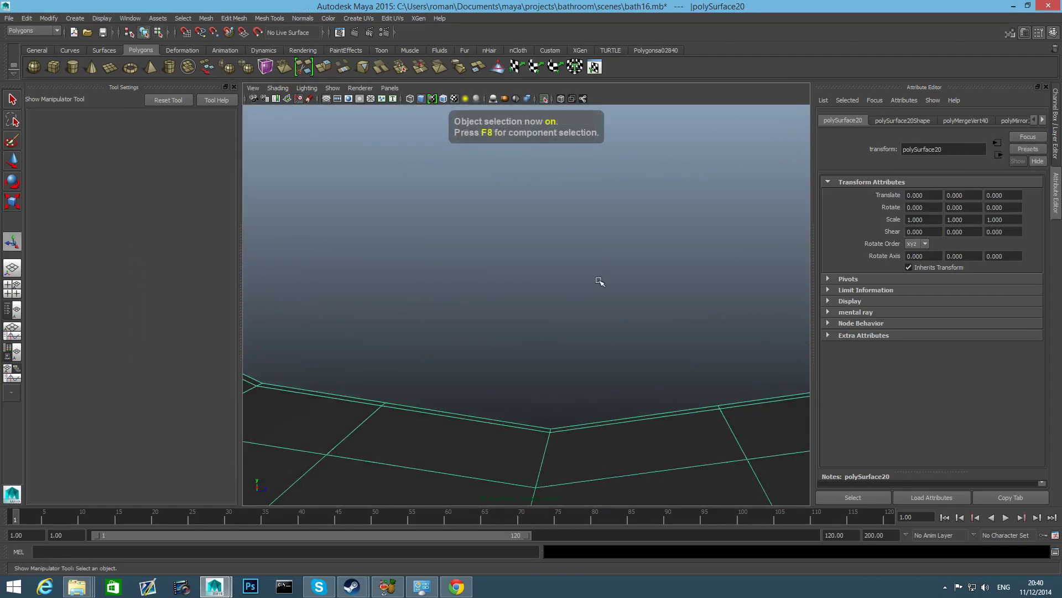
{"action": "middle_click_drag", "start_coordinate": [573, 369], "coordinate": [593, 301], "text": "alt"}
{"action": "right_click_drag", "start_coordinate": [553, 405], "coordinate": [497, 347]}
{"action": "middle_click_drag", "start_coordinate": [496, 346], "coordinate": [556, 354], "text": "alt"}
{"action": "key", "text": "3"}
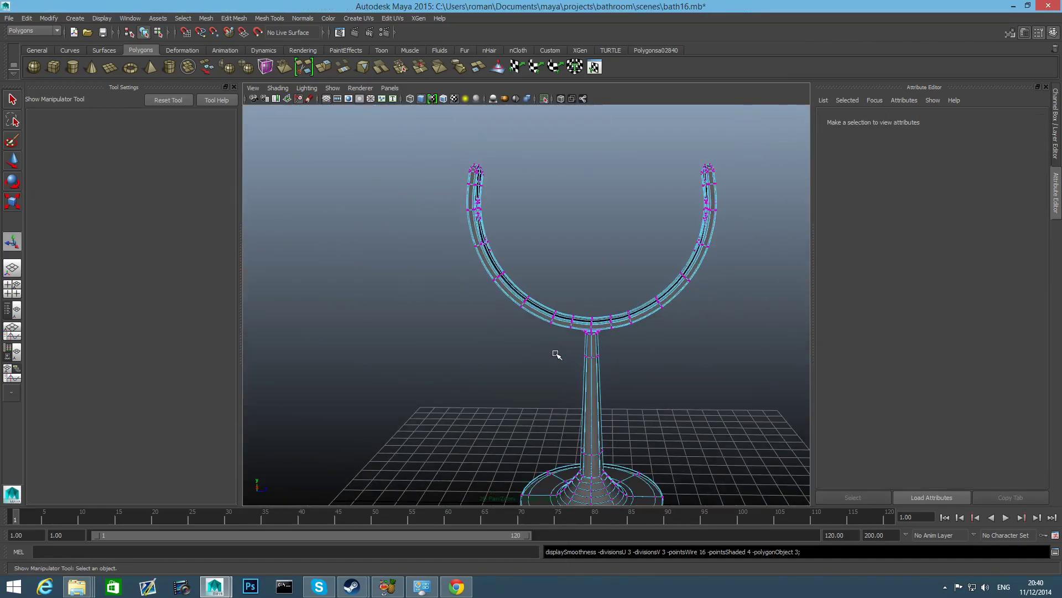
{"action": "key", "text": "F8"}
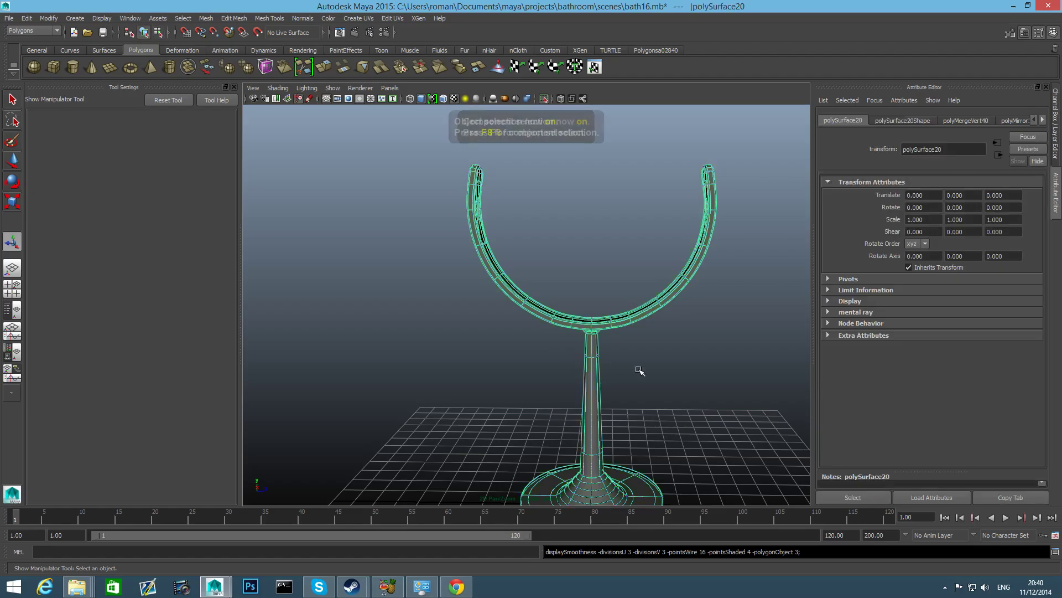
{"action": "left_click_drag", "start_coordinate": [633, 375], "coordinate": [594, 368], "text": "alt"}
{"action": "right_click_drag", "start_coordinate": [595, 368], "coordinate": [703, 417], "text": "alt"}
{"action": "mouse_move", "coordinate": [702, 418]}
{"action": "left_mouse_down", "text": "alt"}
{"action": "mouse_move", "coordinate": [610, 389]}
{"action": "mouse_move", "coordinate": [472, 420]}
{"action": "mouse_move", "coordinate": [687, 408]}
{"action": "left_mouse_up", "text": "alt"}
{"action": "right_click_drag", "start_coordinate": [687, 408], "coordinate": [424, 380], "text": "alt"}
{"action": "left_click_drag", "start_coordinate": [424, 379], "coordinate": [625, 415], "text": "alt"}
{"action": "scroll", "coordinate": [680, 381], "scroll_direction": "down", "scroll_amount": 3}
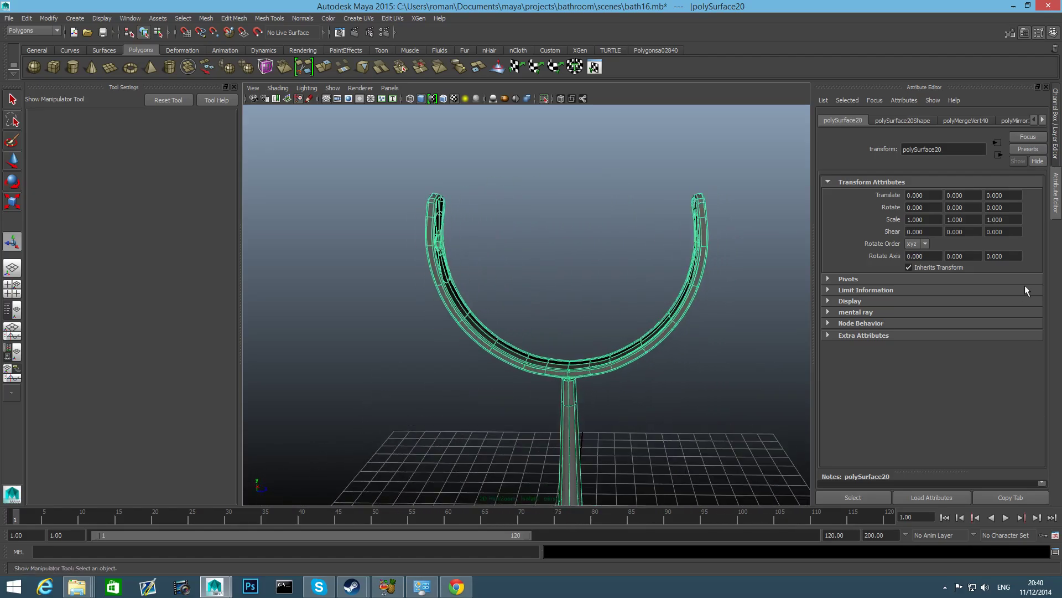
Step: Show the rest of the scene again and examine how the mirror's pivot pin passes through the holder arm
{"action": "left_click", "coordinate": [544, 99]}
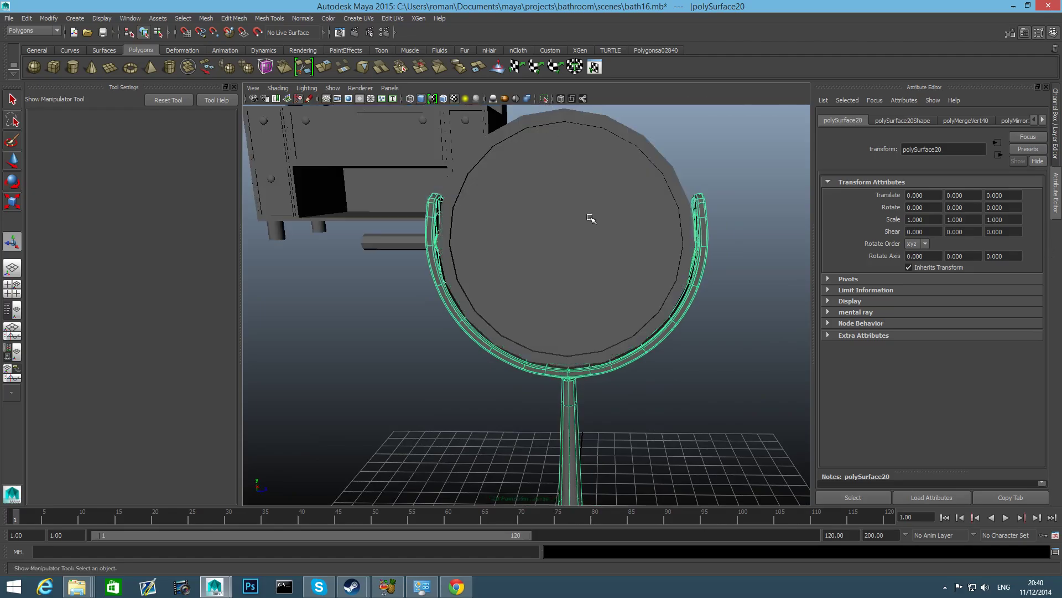
{"action": "left_click", "coordinate": [619, 294]}
{"action": "left_click_drag", "start_coordinate": [653, 303], "coordinate": [622, 291], "text": "alt"}
{"action": "right_click_drag", "start_coordinate": [621, 292], "coordinate": [671, 347], "text": "alt"}
{"action": "left_click_drag", "start_coordinate": [671, 346], "coordinate": [460, 292], "text": "alt"}
{"action": "left_click", "coordinate": [460, 291]}
{"action": "left_click_drag", "start_coordinate": [501, 326], "coordinate": [470, 313], "text": "alt"}
{"action": "left_click_drag", "start_coordinate": [452, 252], "coordinate": [549, 306], "text": "alt"}
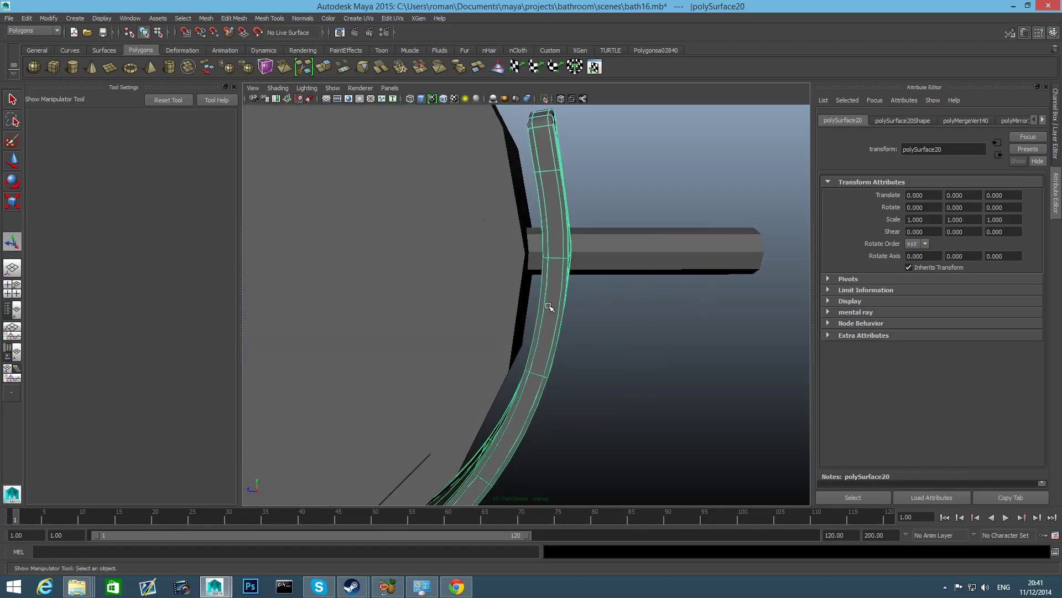
Step: Move the end vertices of the mirror's pivot pin inward, shortening the pin to just outside the holder arm
{"action": "left_click", "coordinate": [614, 252]}
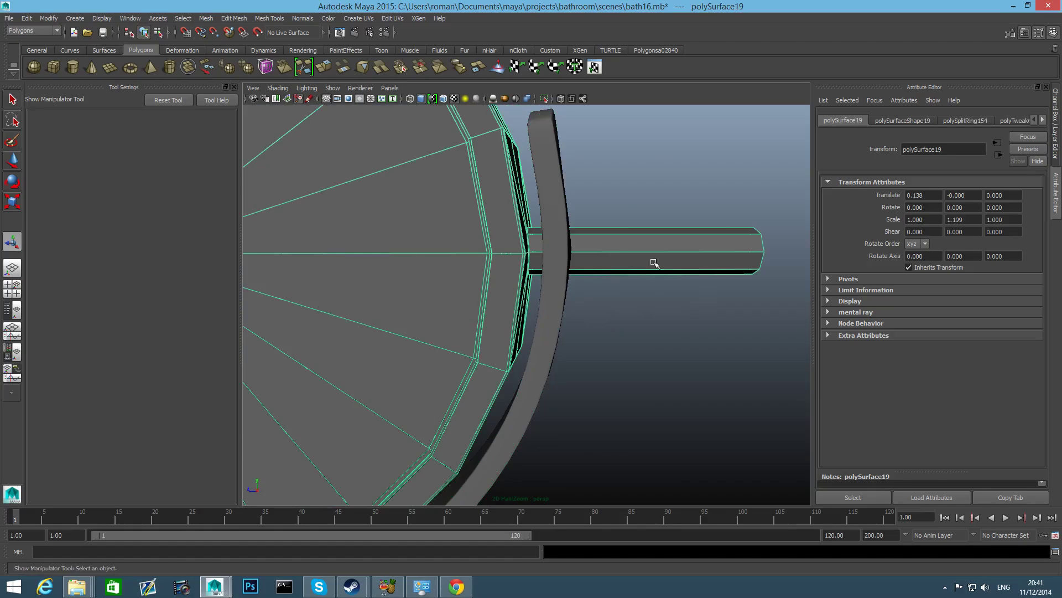
{"action": "middle_click_drag", "start_coordinate": [704, 244], "coordinate": [635, 274], "text": "alt"}
{"action": "right_click_drag", "start_coordinate": [636, 273], "coordinate": [576, 271]}
{"action": "left_click_drag", "start_coordinate": [617, 240], "coordinate": [685, 319]}
{"action": "key", "text": "w"}
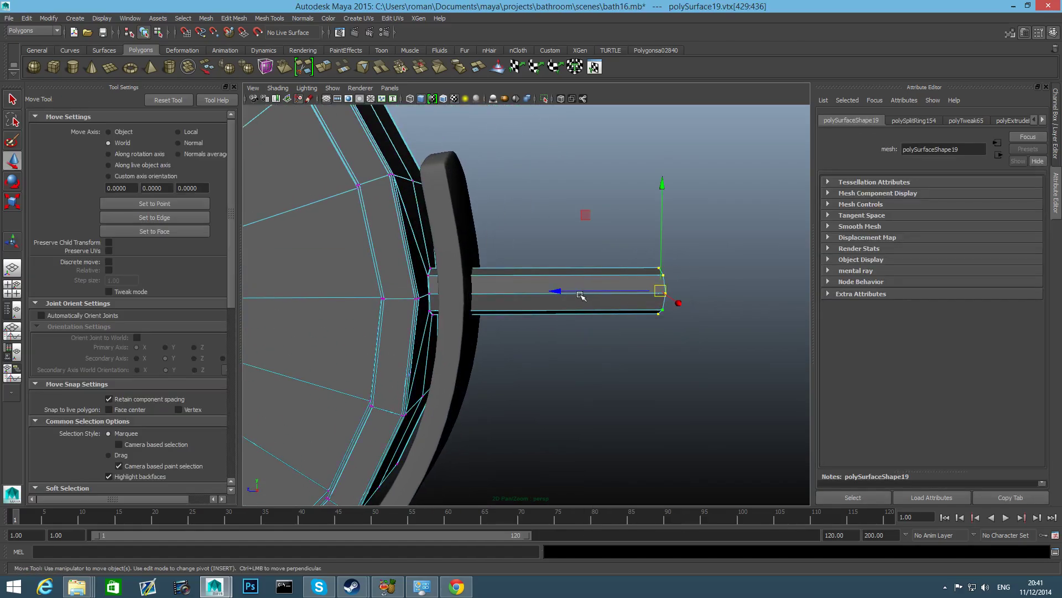
{"action": "left_click", "coordinate": [587, 294]}
{"action": "left_click_drag", "start_coordinate": [623, 237], "coordinate": [707, 387]}
{"action": "left_click_drag", "start_coordinate": [566, 293], "coordinate": [656, 342]}
Step: Scale the pivot pin's end vertices along the pin's axis to flatten its end
{"action": "key", "text": "r"}
{"action": "left_click_drag", "start_coordinate": [749, 360], "coordinate": [726, 349], "text": "alt"}
{"action": "left_click_drag", "start_coordinate": [723, 331], "coordinate": [629, 317]}
Step: Try to extrude the pivot pin's end vertices and undo the extrusion
{"action": "left_click", "coordinate": [329, 68]}
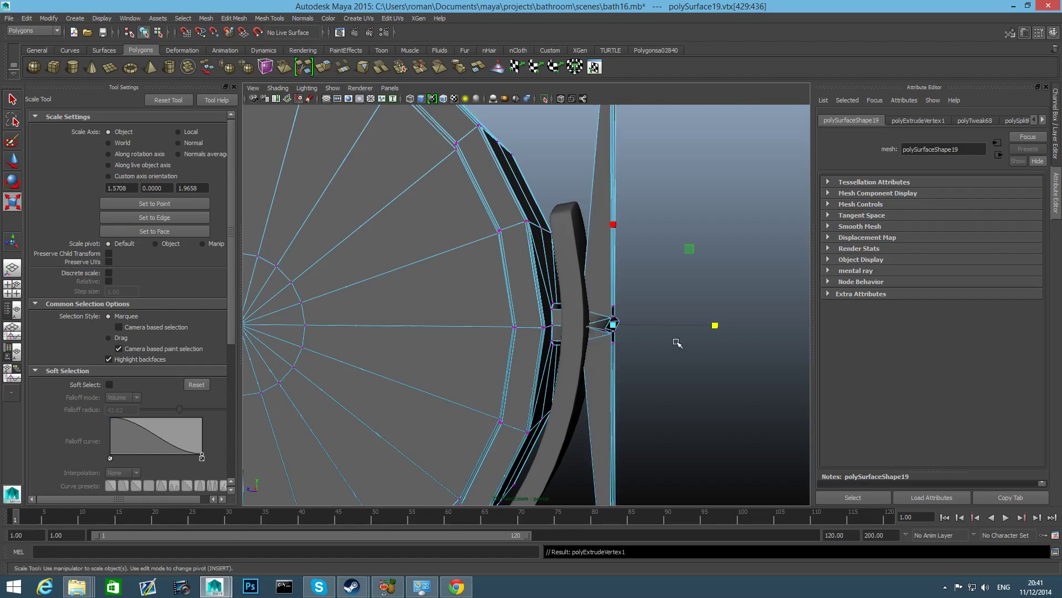
{"action": "scroll", "coordinate": [618, 325], "scroll_direction": "up", "scroll_amount": 1}
{"action": "key", "text": "ctrl+z"}
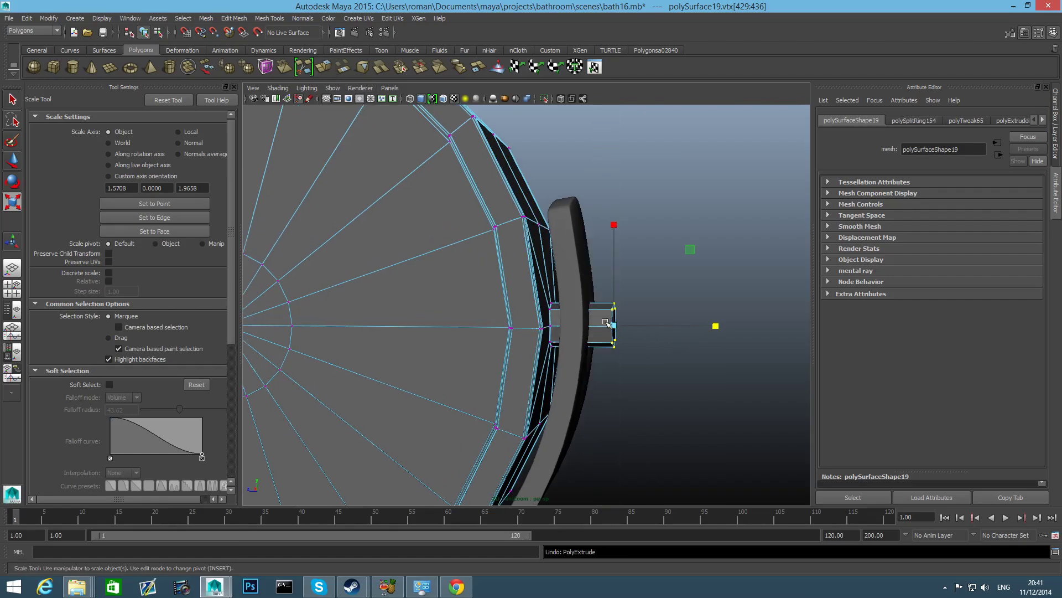
Step: Convert the pivot pin's end vertices to an edge selection and select the open border edge loop at the pin's end
{"action": "right_click", "coordinate": [607, 322], "text": "shift"}
{"action": "right_click", "coordinate": [610, 321], "text": "ctrl"}
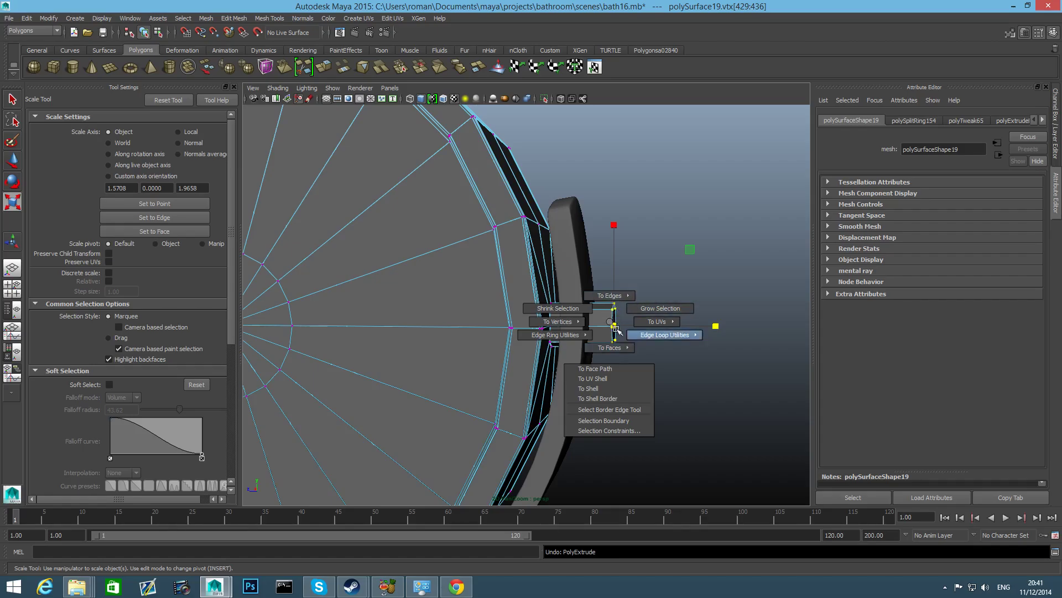
{"action": "right_click_drag", "start_coordinate": [613, 324], "coordinate": [618, 276], "text": "ctrl"}
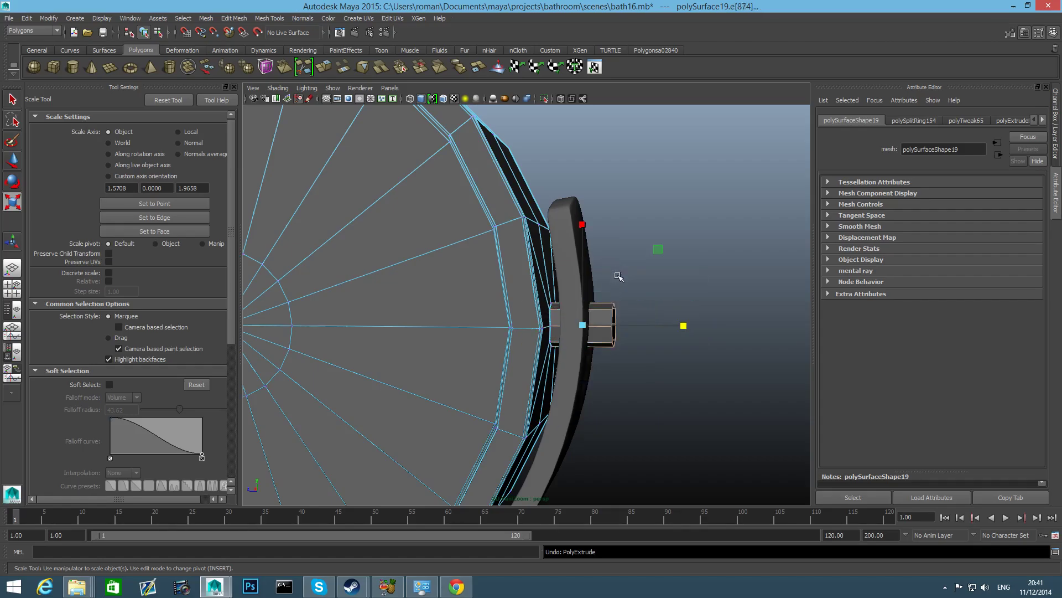
{"action": "left_click", "coordinate": [610, 314]}
{"action": "left_click_drag", "start_coordinate": [613, 313], "coordinate": [589, 326], "text": "alt"}
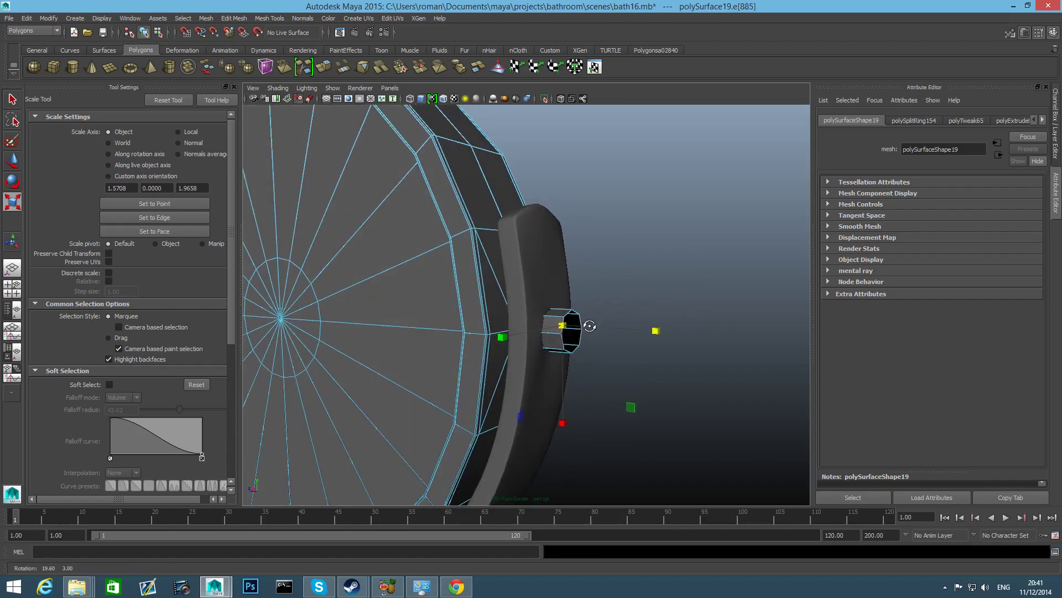
{"action": "right_click_drag", "start_coordinate": [589, 326], "coordinate": [603, 335], "text": "alt"}
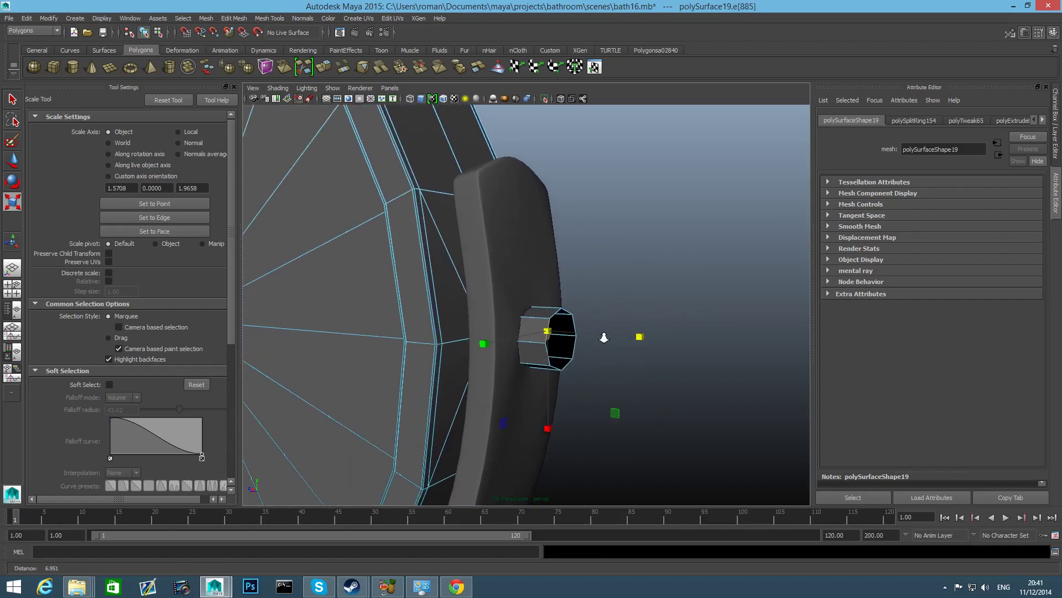
{"action": "left_click", "coordinate": [555, 314]}
{"action": "left_click_drag", "start_coordinate": [555, 313], "coordinate": [576, 244], "text": "alt"}
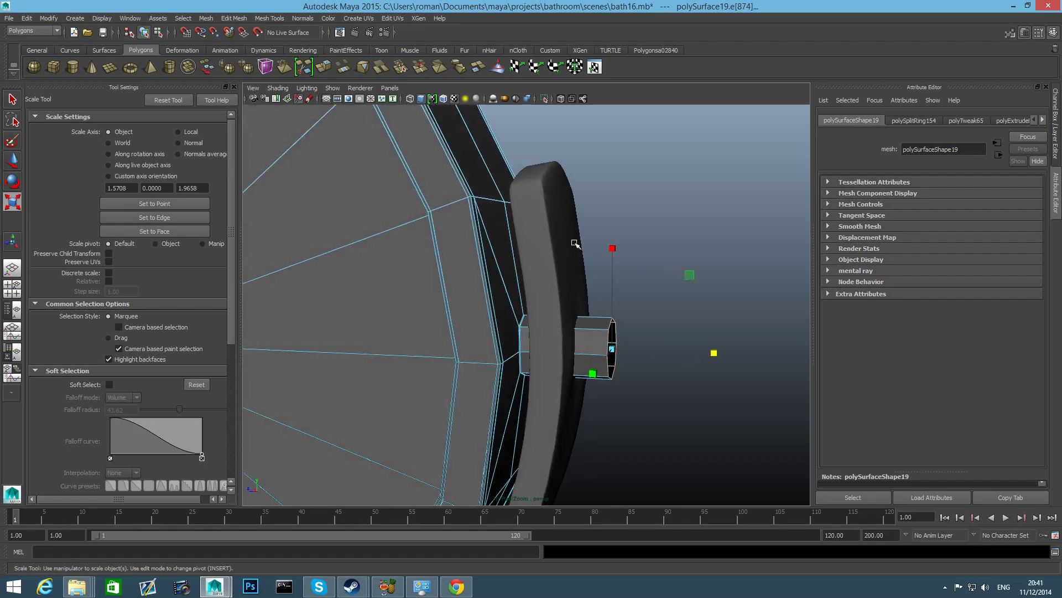
Step: Extrude the open border edges at the pivot pin's end and scale them slightly to form a narrow ring
{"action": "left_click", "coordinate": [326, 65]}
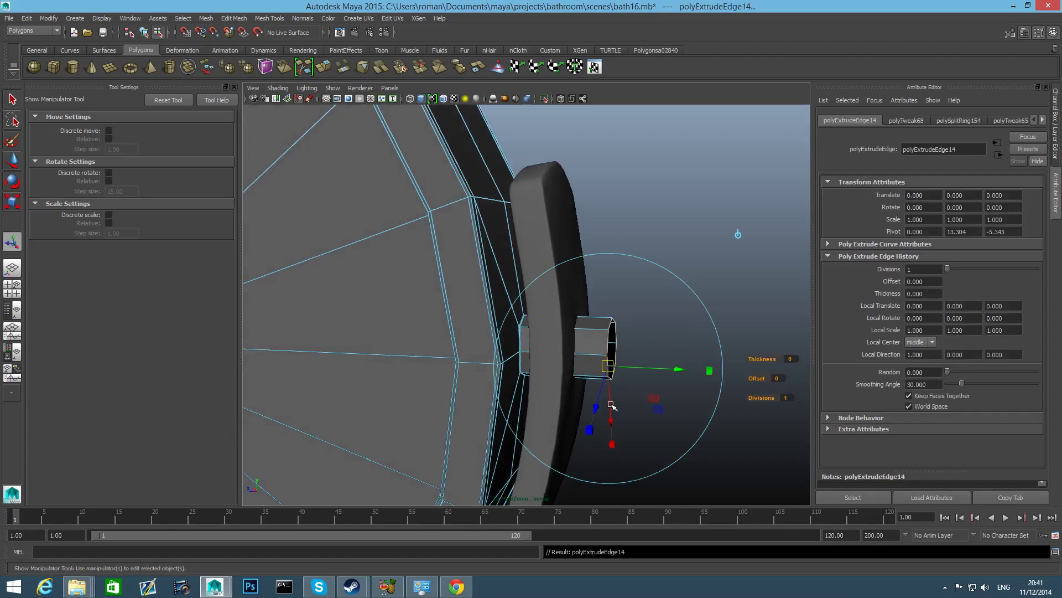
{"action": "key", "text": "e"}
{"action": "key", "text": "r"}
{"action": "left_click_drag", "start_coordinate": [612, 368], "coordinate": [503, 339], "text": "alt"}
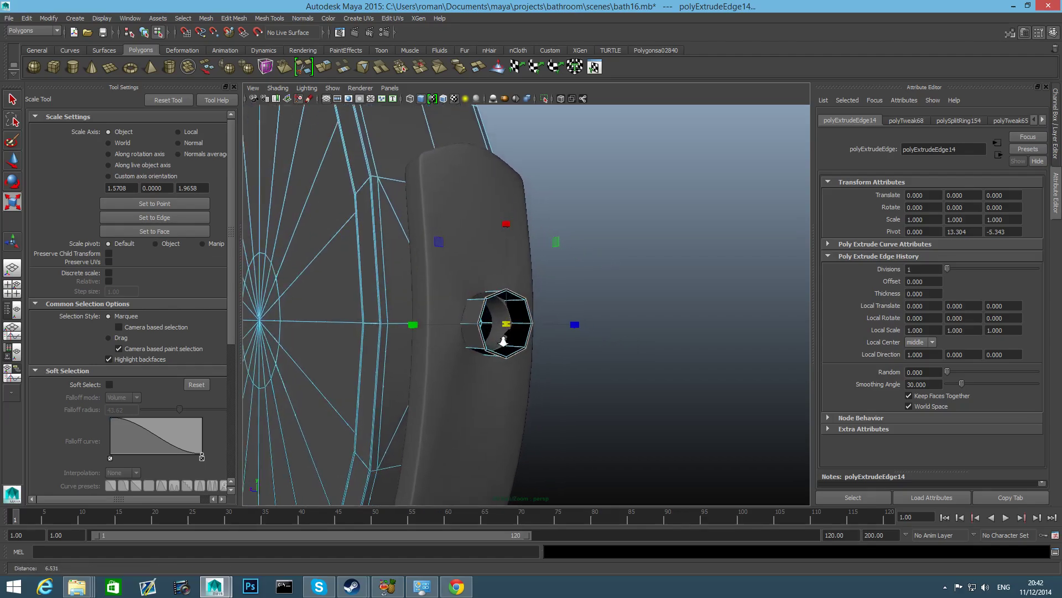
{"action": "right_click_drag", "start_coordinate": [503, 339], "coordinate": [600, 380], "text": "alt"}
{"action": "middle_click_drag", "start_coordinate": [513, 359], "coordinate": [557, 382], "text": "alt"}
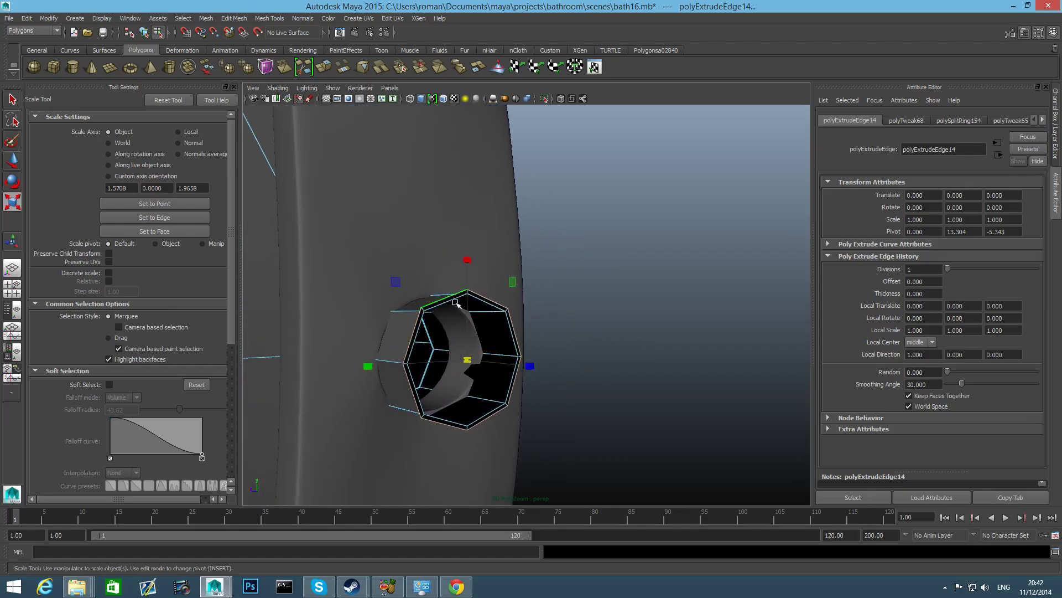
Step: Extrude the pin's border edges and scale them out into a wide flange, and extrude them again along the pin's axis for thickness
{"action": "left_click", "coordinate": [324, 67]}
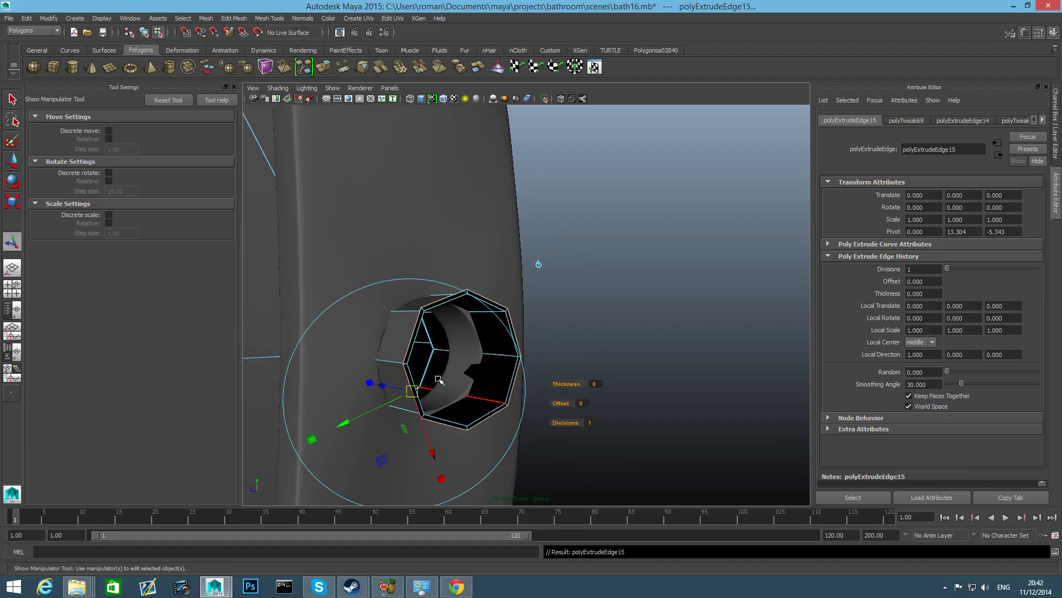
{"action": "key", "text": "r"}
{"action": "left_click_drag", "start_coordinate": [467, 360], "coordinate": [595, 358]}
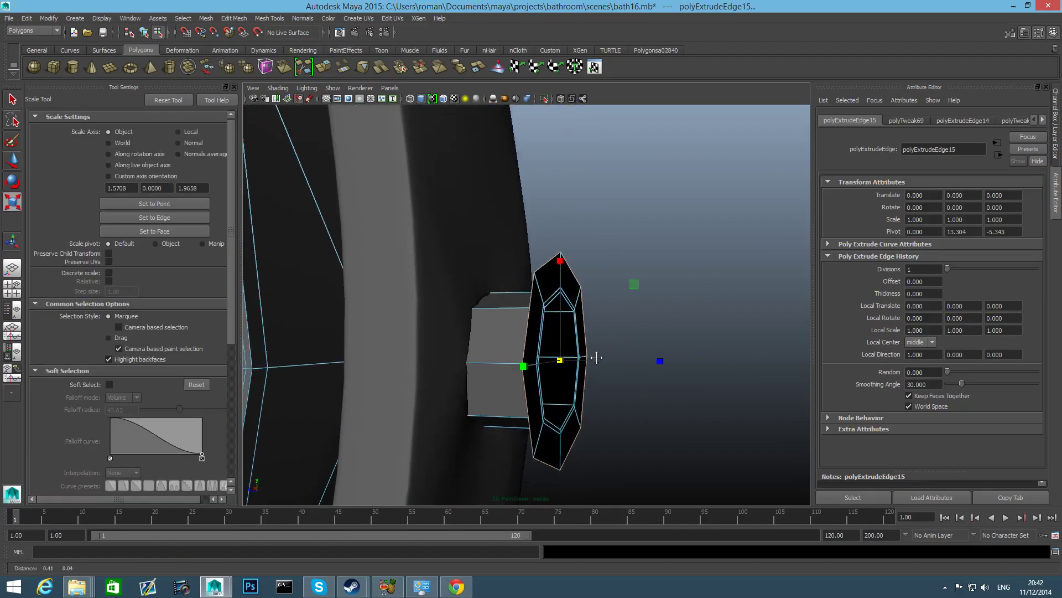
{"action": "left_click", "coordinate": [325, 67]}
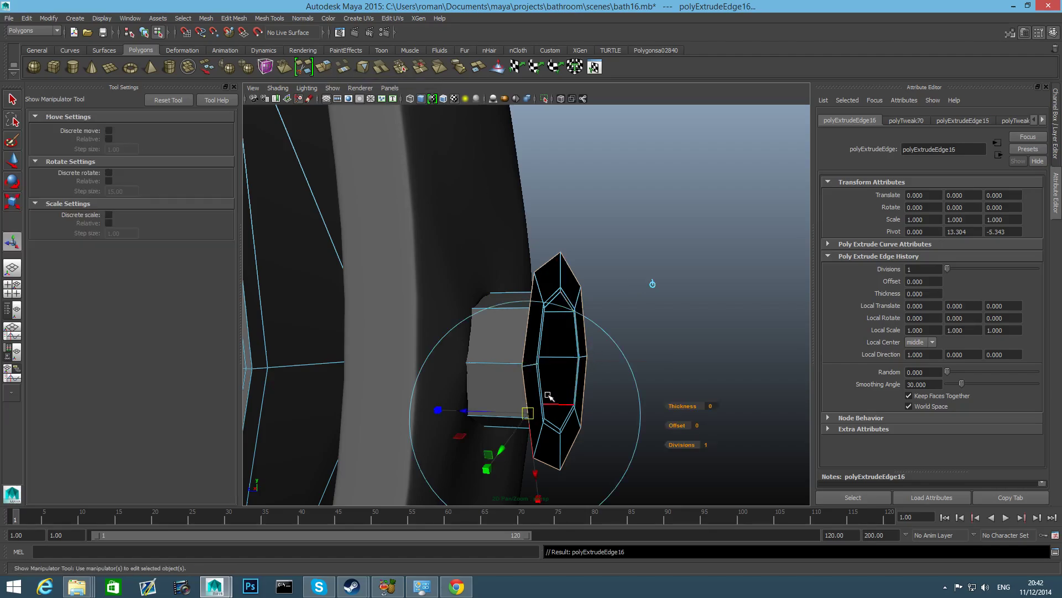
{"action": "key", "text": "w"}
{"action": "left_click_drag", "start_coordinate": [465, 359], "coordinate": [564, 365]}
Step: Extrude the cap's outer border edges inward twice, narrowing the opening to a small central hole, and fill the hole
{"action": "left_click", "coordinate": [325, 67]}
{"action": "key", "text": "r"}
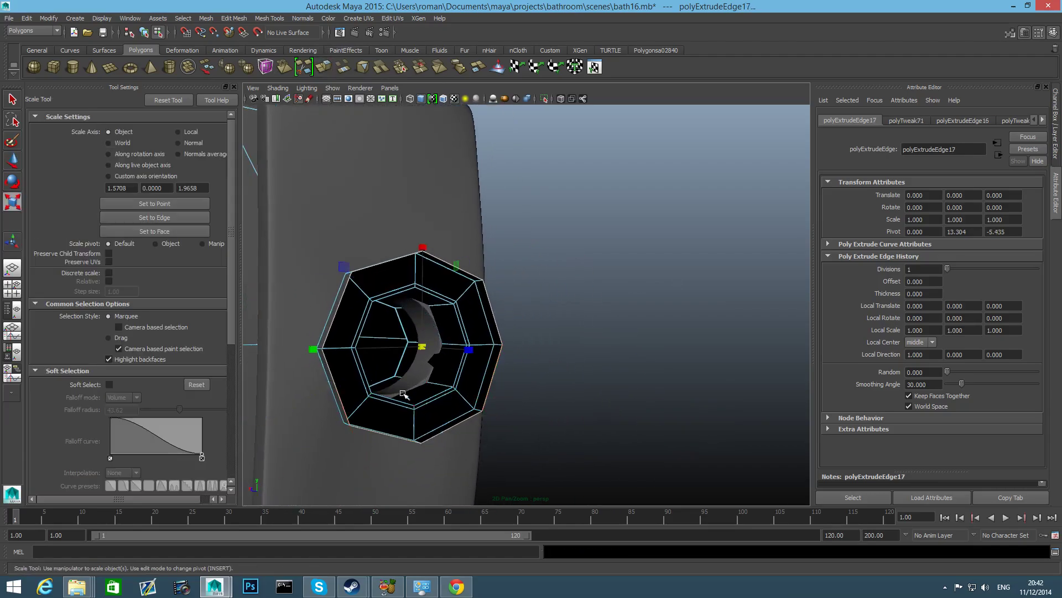
{"action": "mouse_move", "coordinate": [422, 346]}
{"action": "left_mouse_down"}
{"action": "mouse_move", "coordinate": [310, 359]}
{"action": "mouse_move", "coordinate": [416, 359]}
{"action": "left_mouse_up"}
{"action": "left_click", "coordinate": [327, 67]}
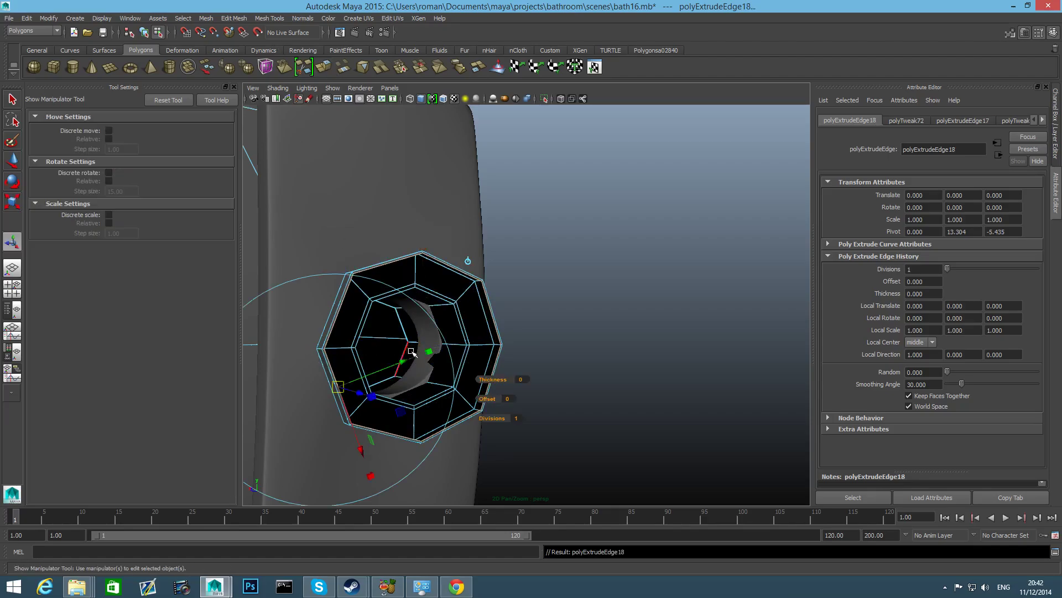
{"action": "key", "text": "r"}
{"action": "left_click_drag", "start_coordinate": [422, 347], "coordinate": [437, 387]}
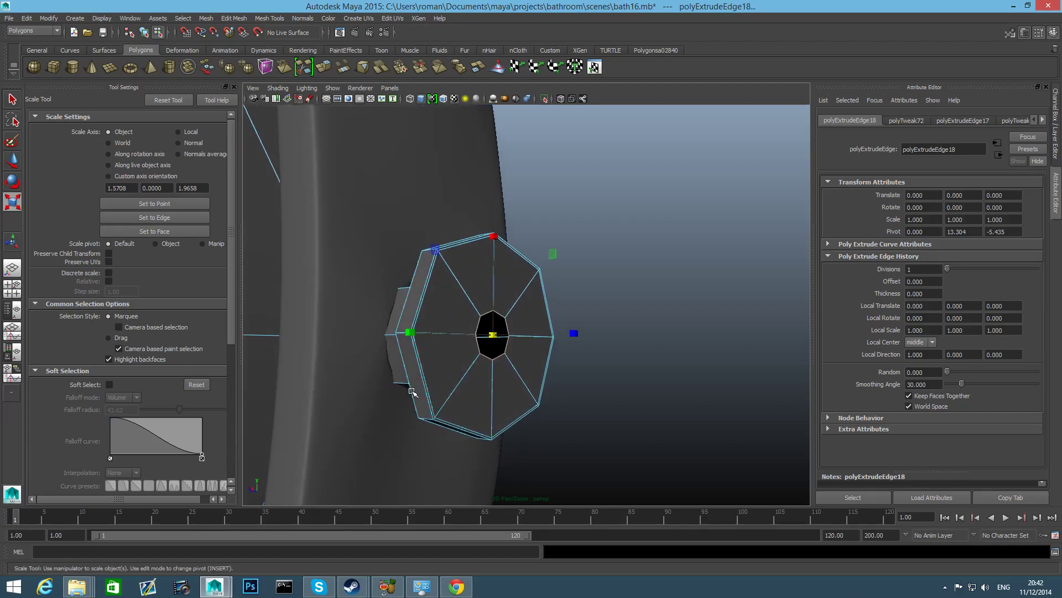
{"action": "left_click", "coordinate": [212, 21]}
{"action": "left_click", "coordinate": [242, 108]}
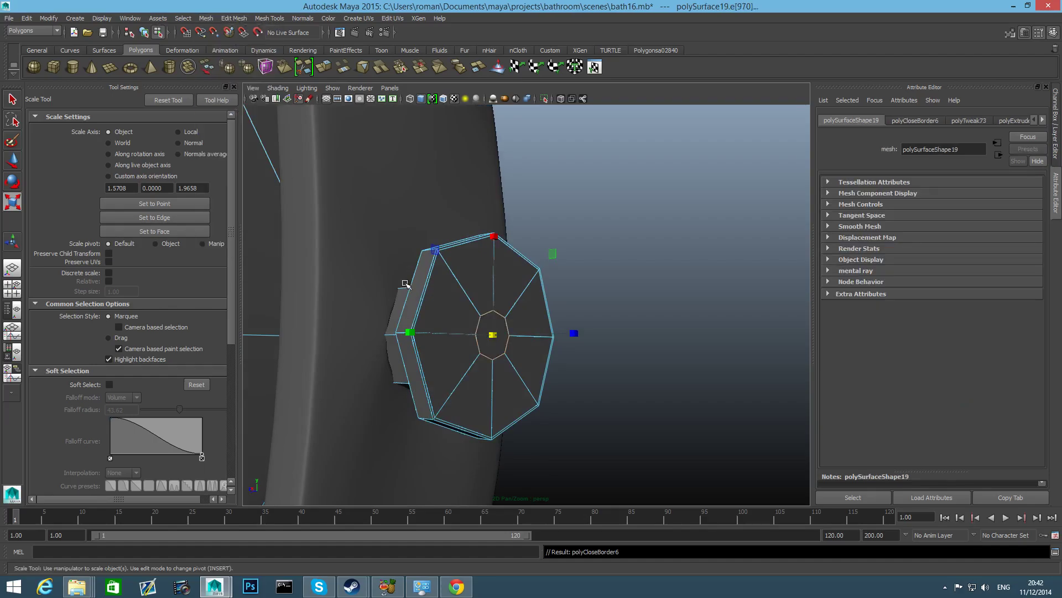
Step: Insert supporting edge loops along the pin cap's rim and close to the edges of the pin
{"action": "key", "text": "F8"}
{"action": "right_click_drag", "start_coordinate": [504, 290], "coordinate": [472, 304], "text": "shift"}
{"action": "left_click_drag", "start_coordinate": [447, 267], "coordinate": [596, 381]}
{"action": "right_click_drag", "start_coordinate": [596, 381], "coordinate": [648, 351], "text": "alt"}
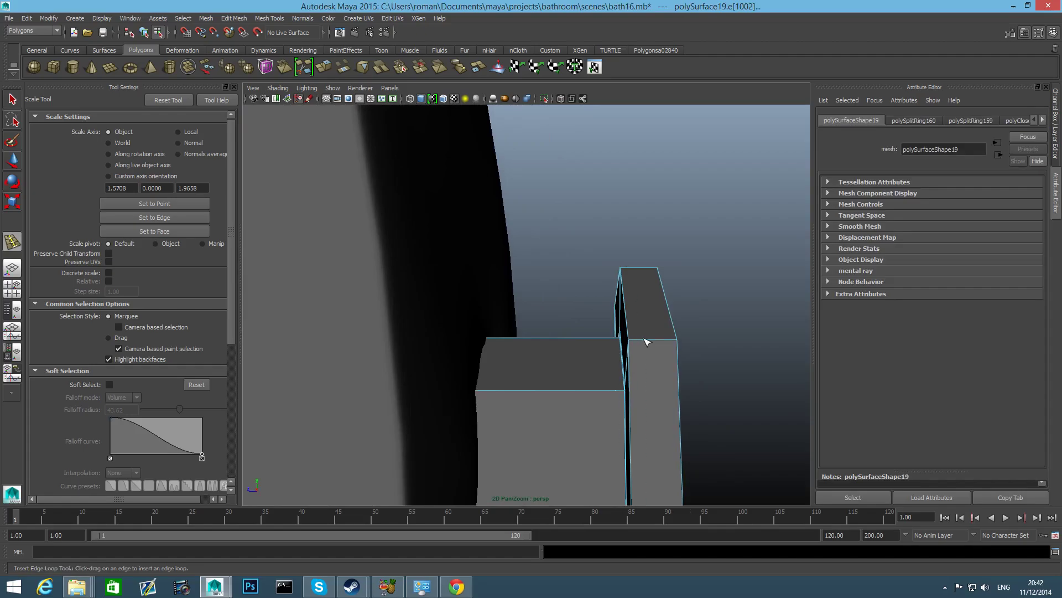
{"action": "left_click_drag", "start_coordinate": [633, 342], "coordinate": [732, 354]}
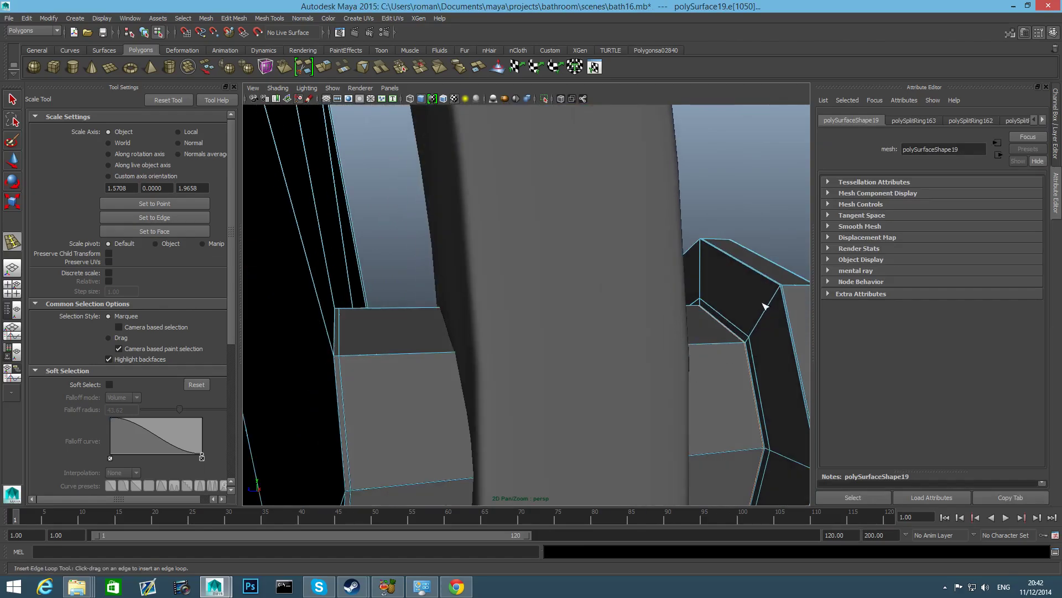
{"action": "left_click", "coordinate": [789, 294]}
{"action": "left_click_drag", "start_coordinate": [782, 301], "coordinate": [460, 321], "text": "alt"}
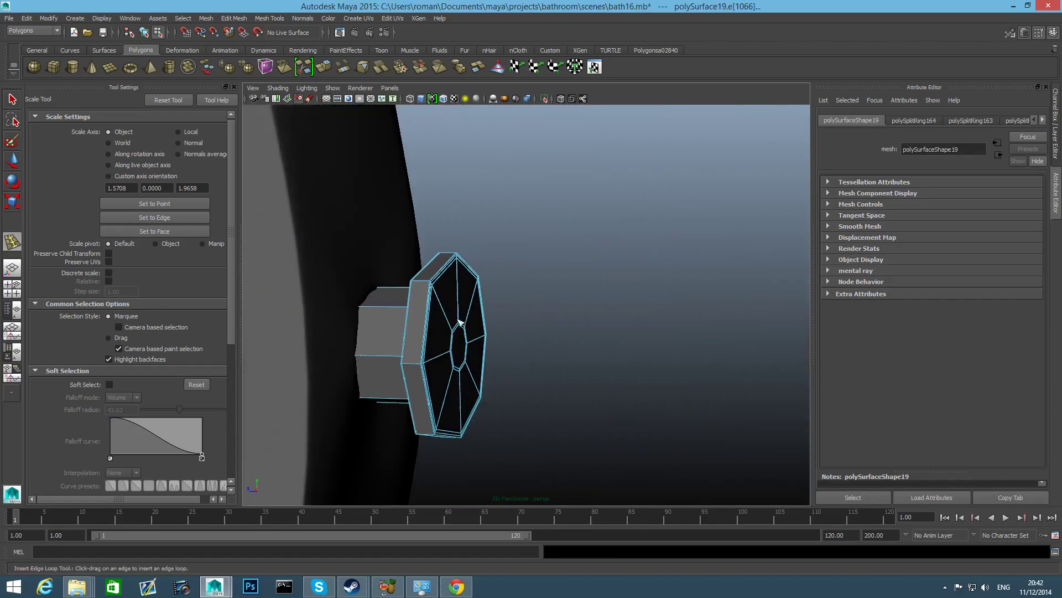
Step: Move the vertices on the inner side of the pin's cap toward the holder arm to thicken the cap
{"action": "middle_click_drag", "start_coordinate": [451, 351], "coordinate": [582, 161], "text": "alt"}
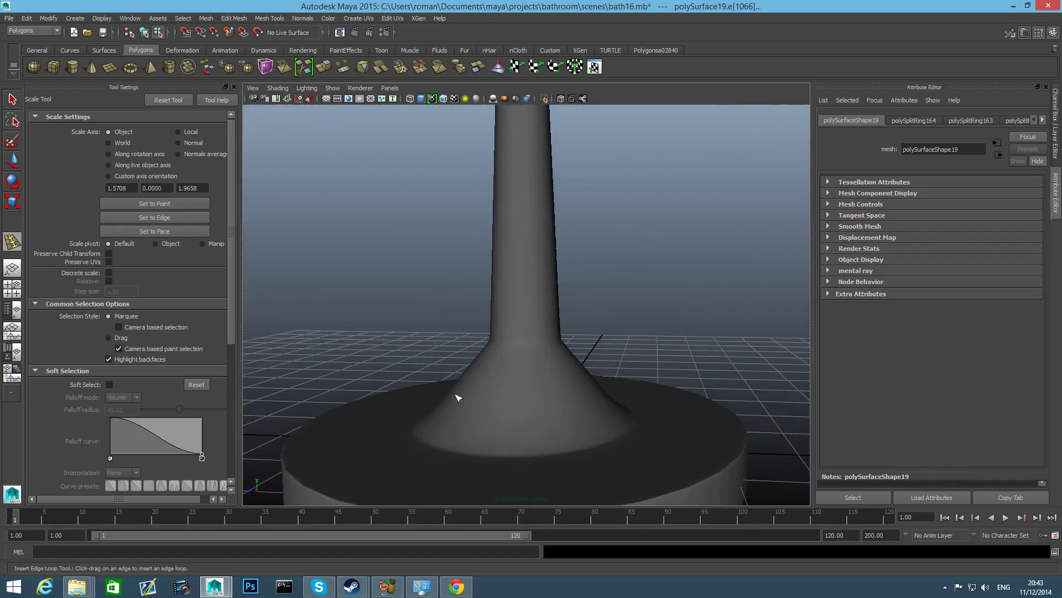
{"action": "middle_click_drag", "start_coordinate": [590, 346], "coordinate": [552, 415], "text": "alt"}
{"action": "scroll", "coordinate": [566, 327], "scroll_direction": "up", "scroll_amount": 5}
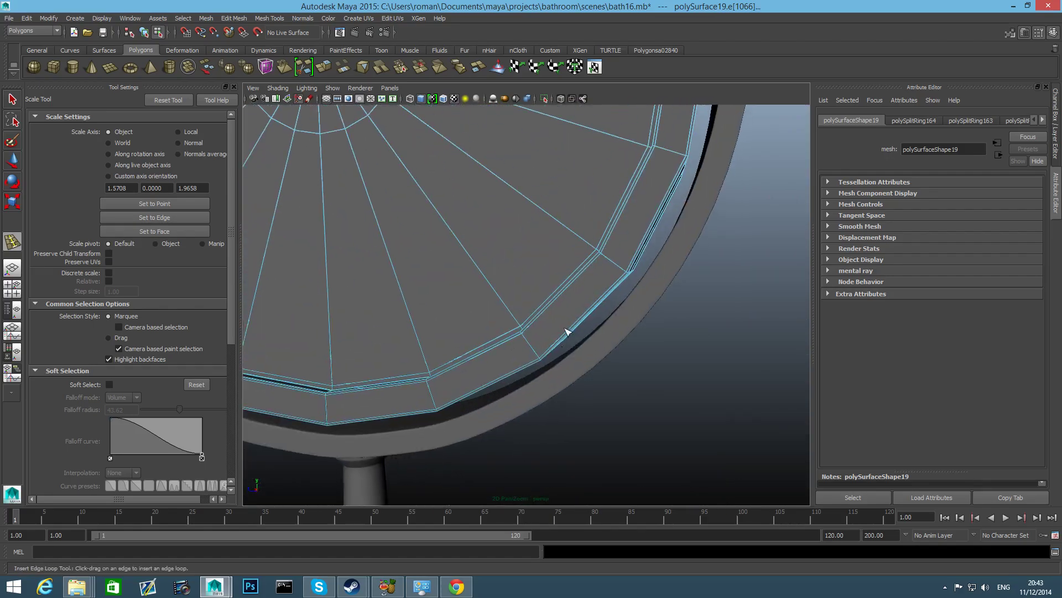
{"action": "middle_click_drag", "start_coordinate": [567, 327], "coordinate": [584, 363], "text": "alt"}
{"action": "scroll", "coordinate": [589, 362], "scroll_direction": "up", "scroll_amount": 3}
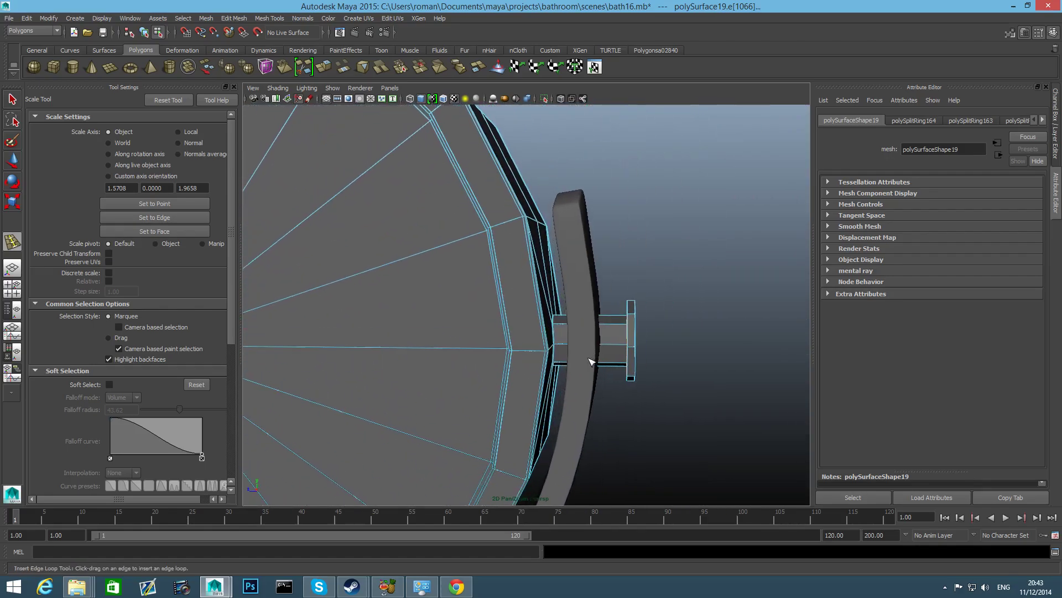
{"action": "scroll", "coordinate": [670, 401], "scroll_direction": "up", "scroll_amount": 4}
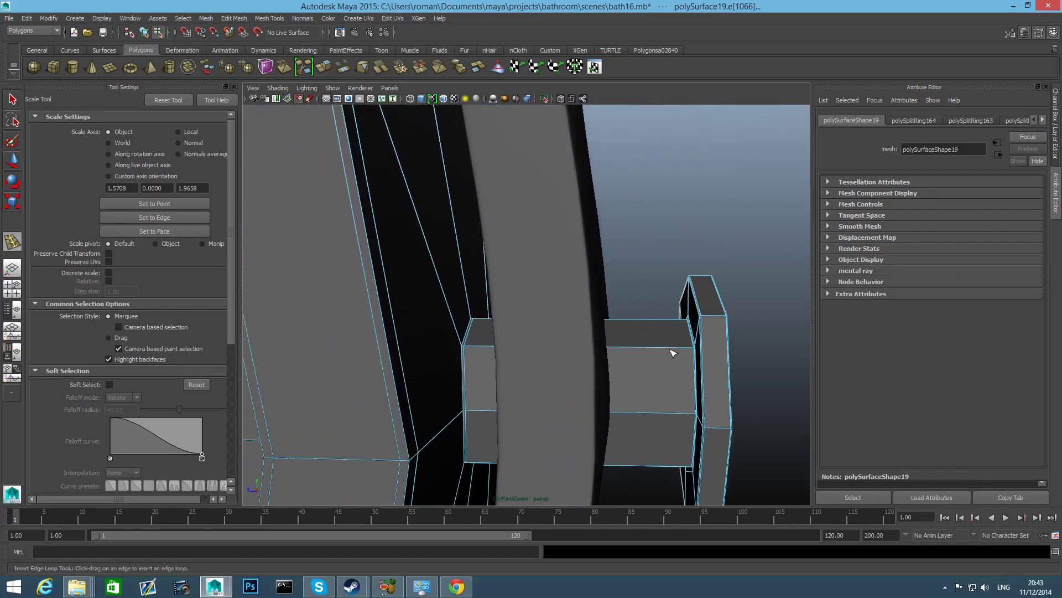
{"action": "right_click_drag", "start_coordinate": [672, 352], "coordinate": [644, 356]}
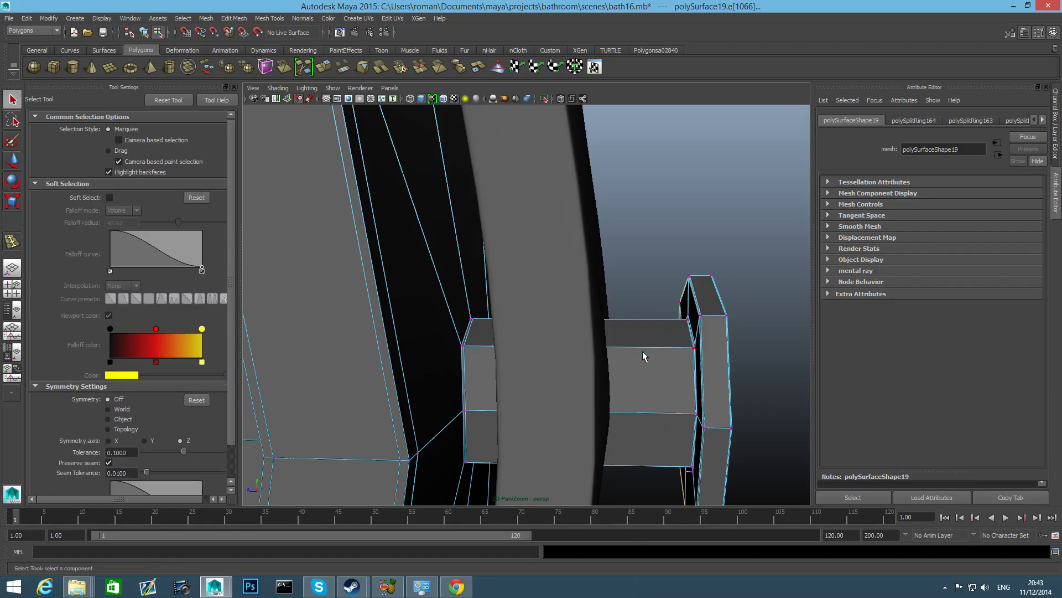
{"action": "scroll", "coordinate": [642, 352], "scroll_direction": "down", "scroll_amount": 4}
{"action": "left_click_drag", "start_coordinate": [643, 353], "coordinate": [624, 468], "text": "alt"}
{"action": "key", "text": "w"}
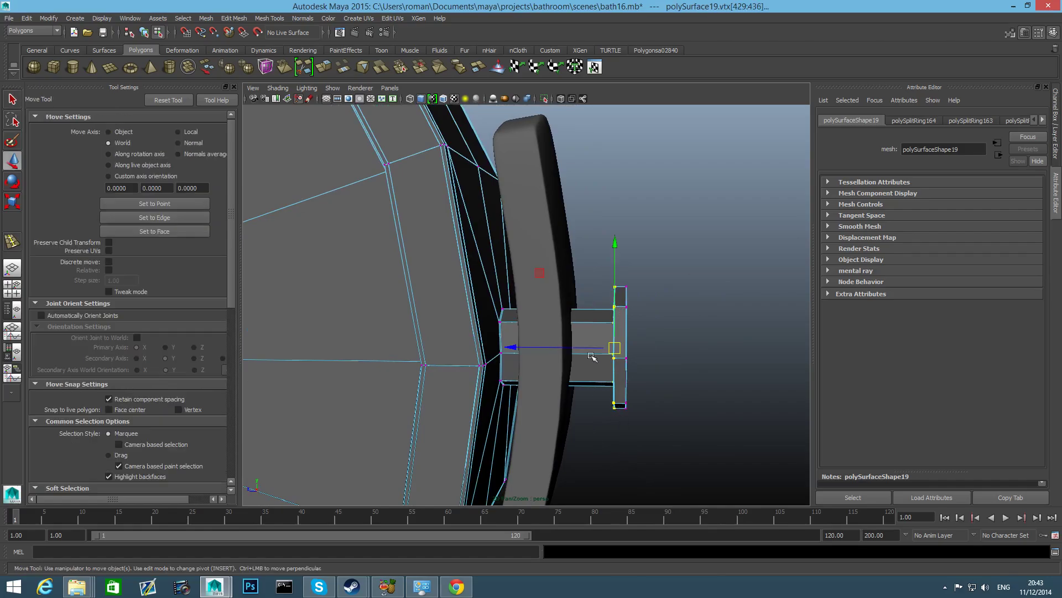
{"action": "left_click_drag", "start_coordinate": [508, 349], "coordinate": [496, 350]}
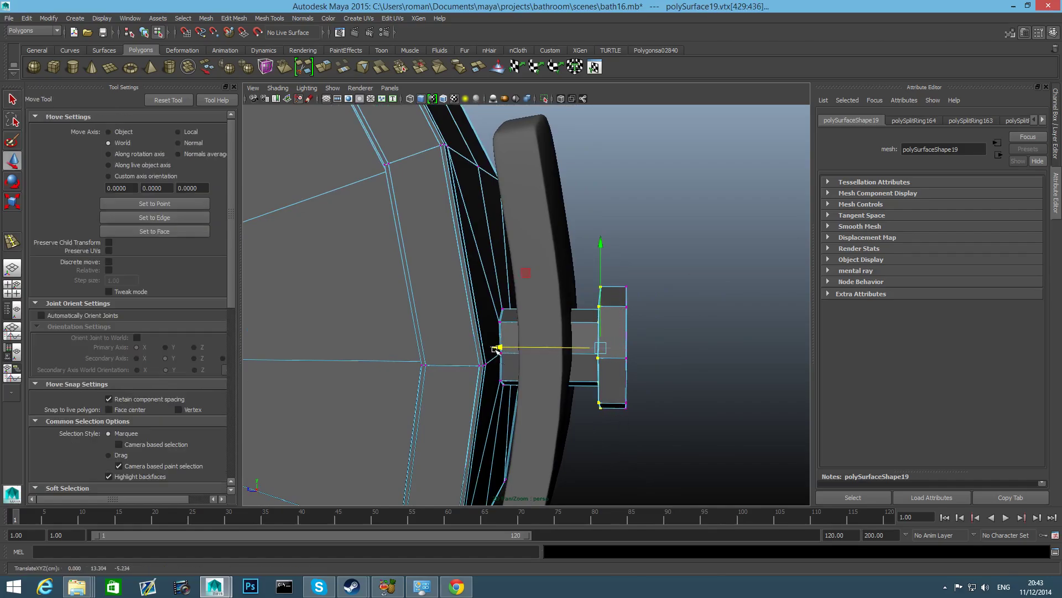
Step: Check the pin and cap in smooth preview, and insert an edge loop around the pin's base beside the mirror's rim
{"action": "key", "text": "F8"}
{"action": "scroll", "coordinate": [579, 420], "scroll_direction": "up", "scroll_amount": 6}
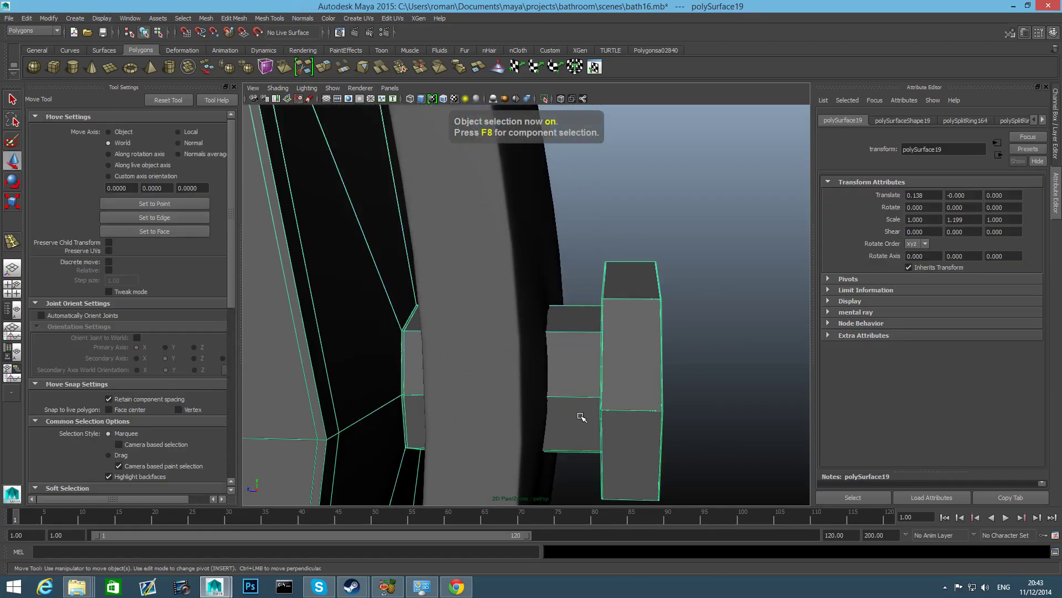
{"action": "left_click_drag", "start_coordinate": [579, 423], "coordinate": [492, 396], "text": "alt"}
{"action": "scroll", "coordinate": [589, 418], "scroll_direction": "down", "scroll_amount": 5}
{"action": "key", "text": "3"}
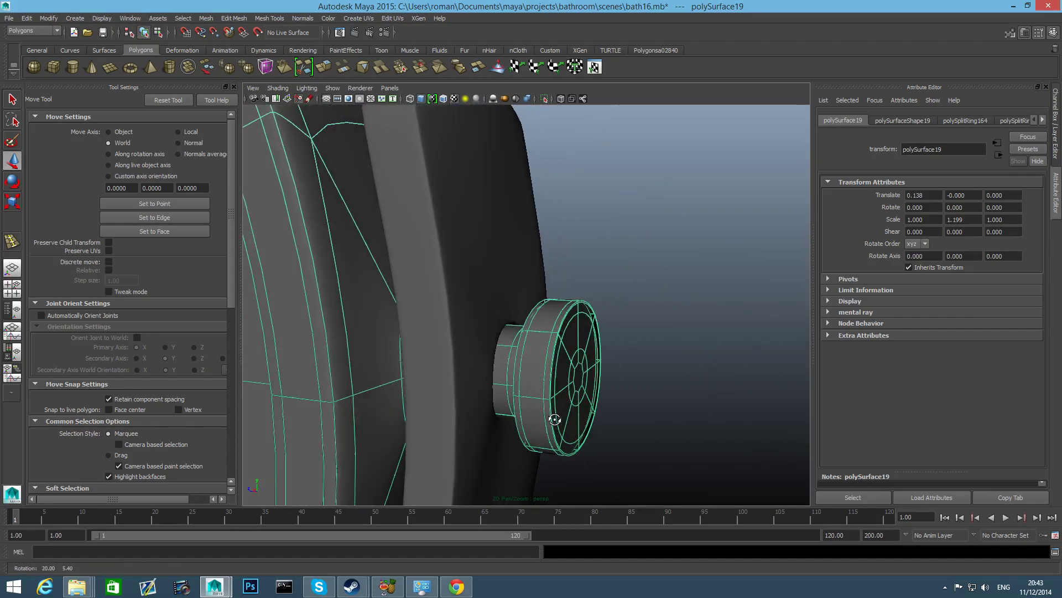
{"action": "key", "text": "1"}
{"action": "left_click_drag", "start_coordinate": [451, 363], "coordinate": [477, 376], "text": "alt"}
{"action": "right_click_drag", "start_coordinate": [389, 297], "coordinate": [389, 302], "text": "shift"}
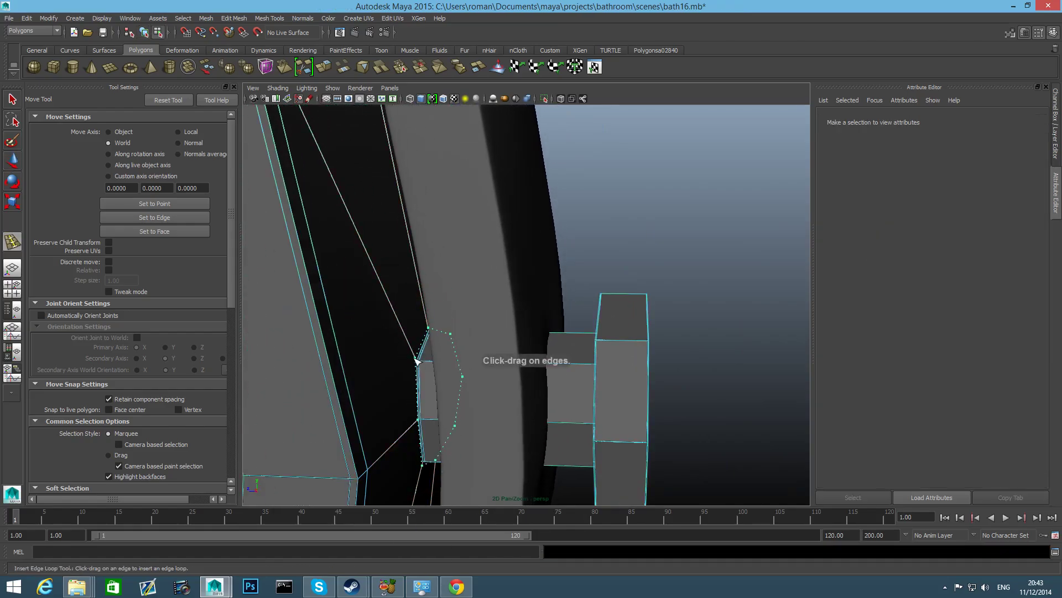
{"action": "left_click_drag", "start_coordinate": [416, 361], "coordinate": [416, 361]}
Step: Show the mirror in smooth preview, return to object mode and examine the finished pin on the whole stand
{"action": "key", "text": "3"}
{"action": "scroll", "coordinate": [459, 400], "scroll_direction": "down", "scroll_amount": 5}
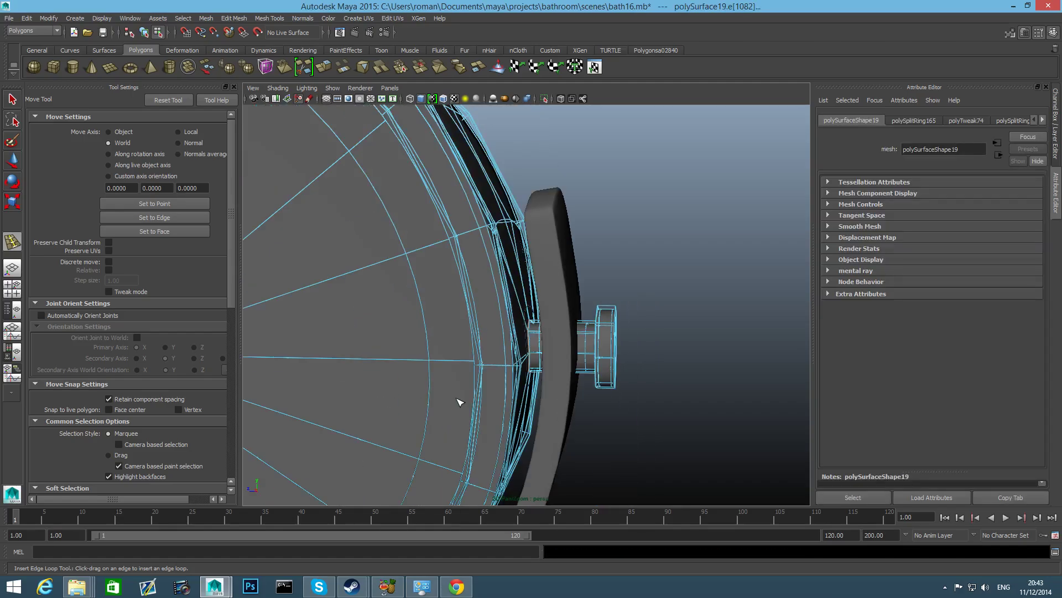
{"action": "left_click", "coordinate": [645, 387]}
{"action": "key", "text": "F8"}
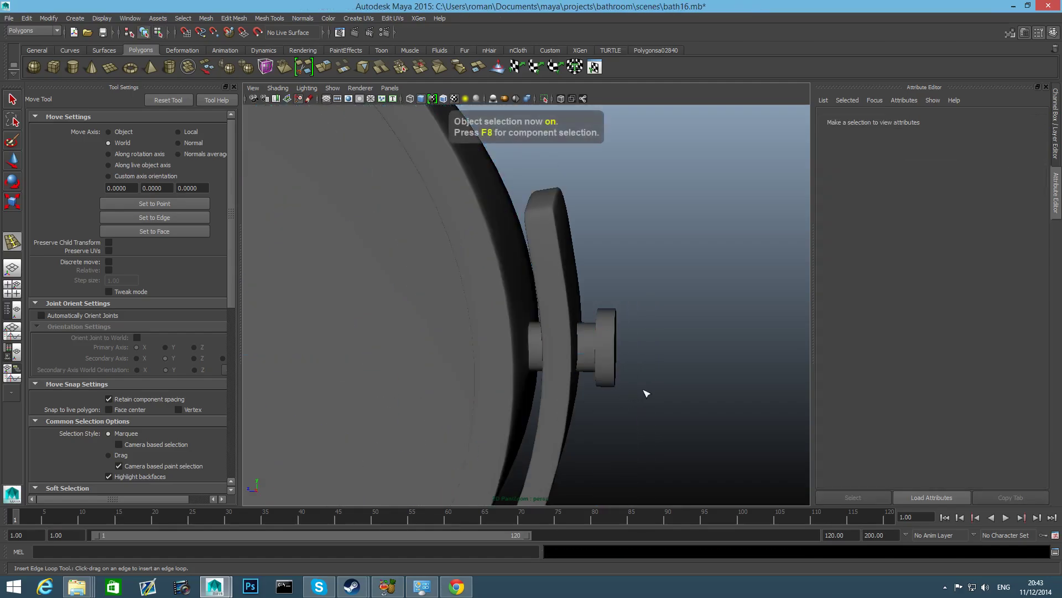
{"action": "left_click_drag", "start_coordinate": [645, 387], "coordinate": [550, 383], "text": "alt"}
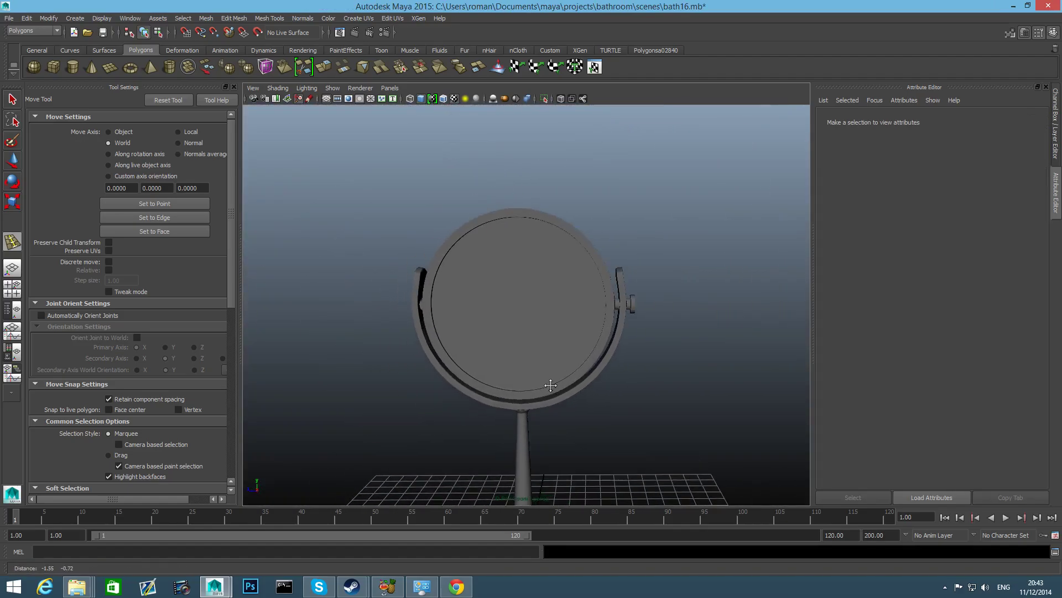
Step: Delete the faces of the mirror half that has no pivot pin, up to the vertical centre line
{"action": "key", "text": "q"}
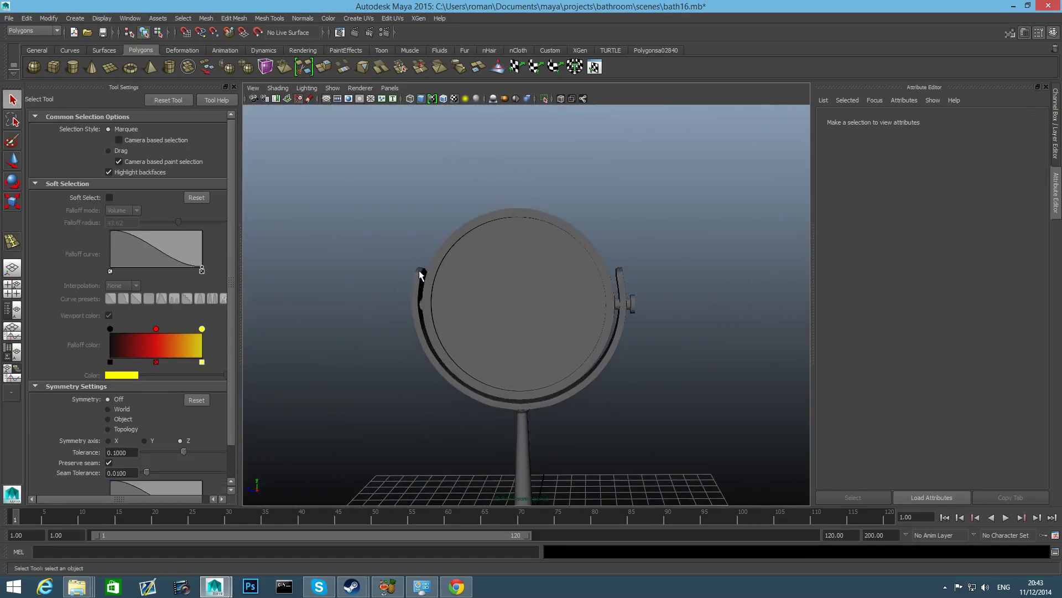
{"action": "left_click", "coordinate": [481, 294]}
{"action": "right_click_drag", "start_coordinate": [499, 299], "coordinate": [511, 307]}
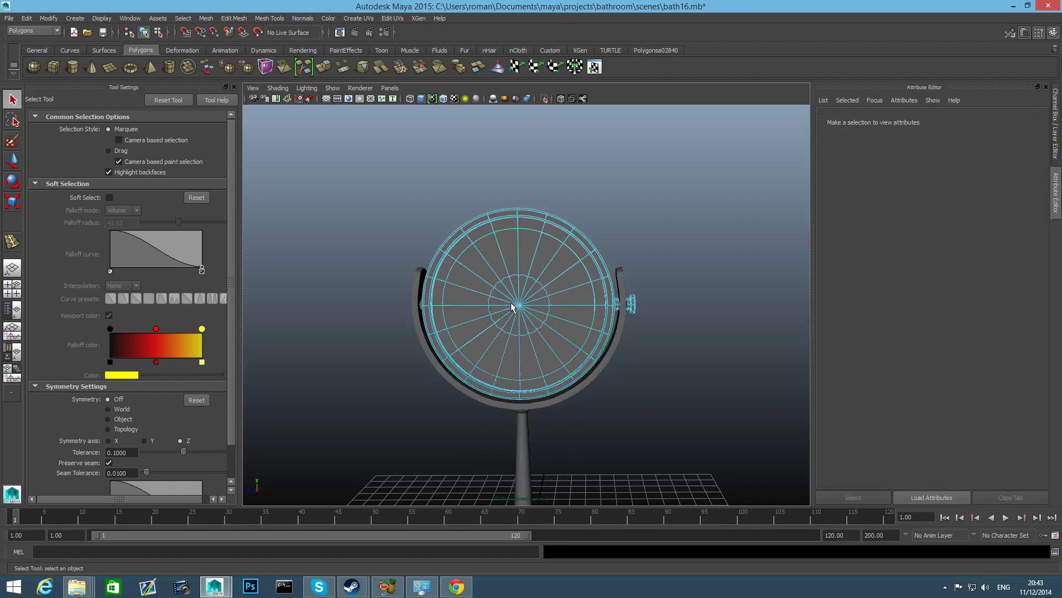
{"action": "key", "text": "1"}
{"action": "left_click_drag", "start_coordinate": [513, 317], "coordinate": [515, 307], "text": "alt"}
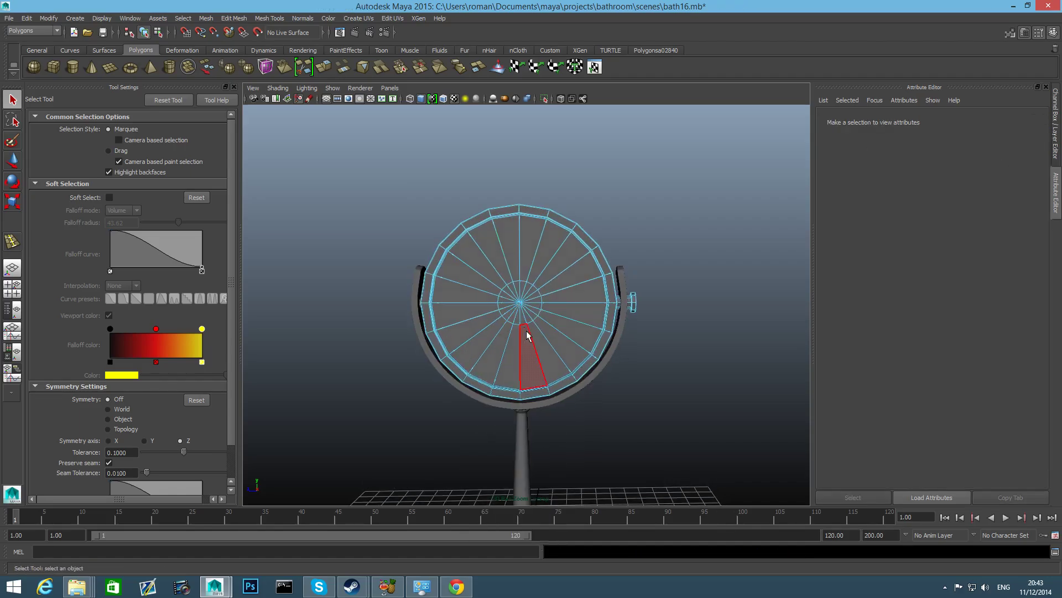
{"action": "left_click_drag", "start_coordinate": [350, 170], "coordinate": [517, 491]}
{"action": "scroll", "coordinate": [516, 491], "scroll_direction": "up", "scroll_amount": 8}
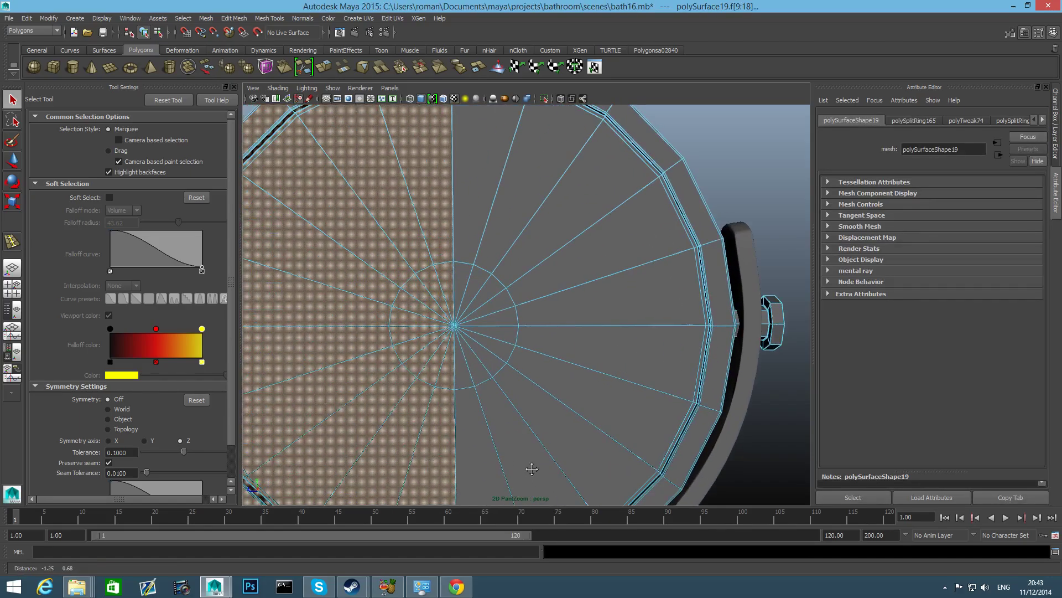
{"action": "middle_click_drag", "start_coordinate": [426, 395], "coordinate": [517, 460], "text": "alt"}
{"action": "middle_click_drag", "start_coordinate": [414, 369], "coordinate": [558, 279], "text": "alt"}
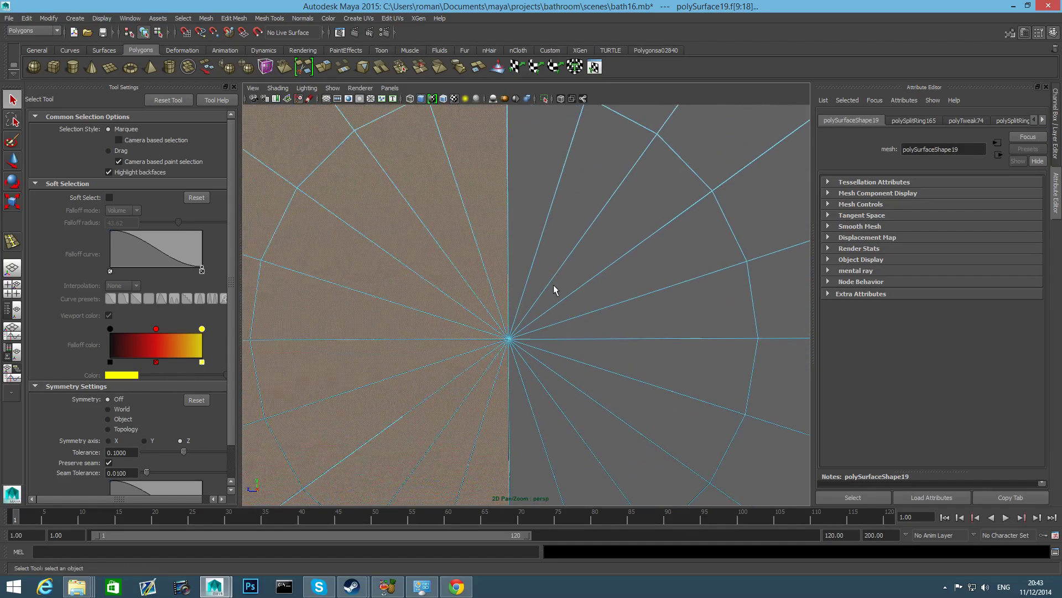
{"action": "scroll", "coordinate": [555, 289], "scroll_direction": "down", "scroll_amount": 5}
{"action": "left_click_drag", "start_coordinate": [463, 392], "coordinate": [407, 382], "text": "alt"}
{"action": "left_click_drag", "start_coordinate": [667, 337], "coordinate": [514, 343], "text": "alt"}
{"action": "scroll", "coordinate": [552, 386], "scroll_direction": "down", "scroll_amount": 3}
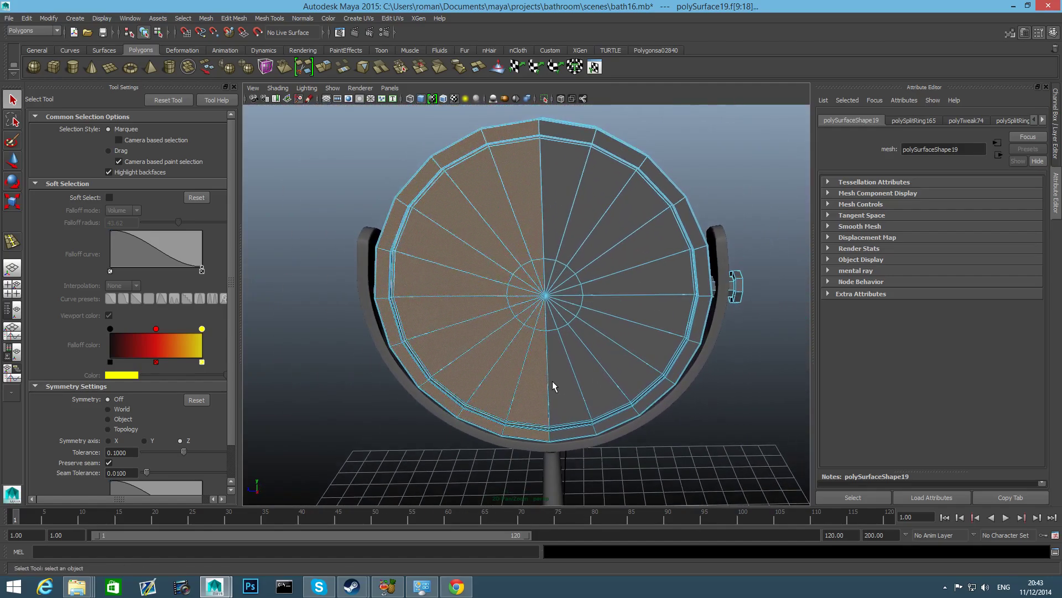
{"action": "key", "text": "Delete"}
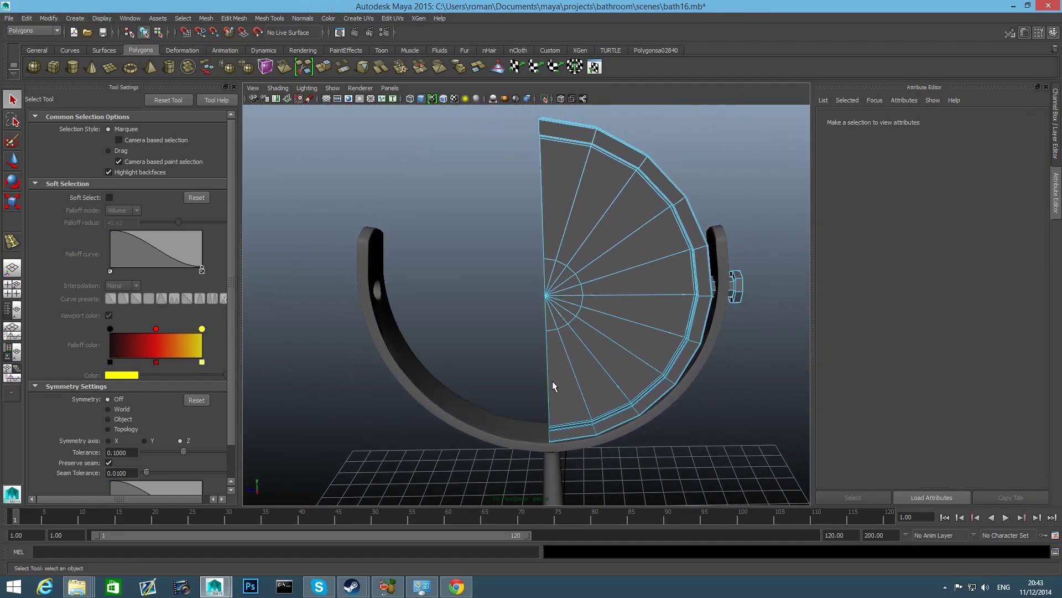
Step: Mirror the remaining mirror half with its pin in the +Z direction, without merging it with the original
{"action": "key", "text": "F8"}
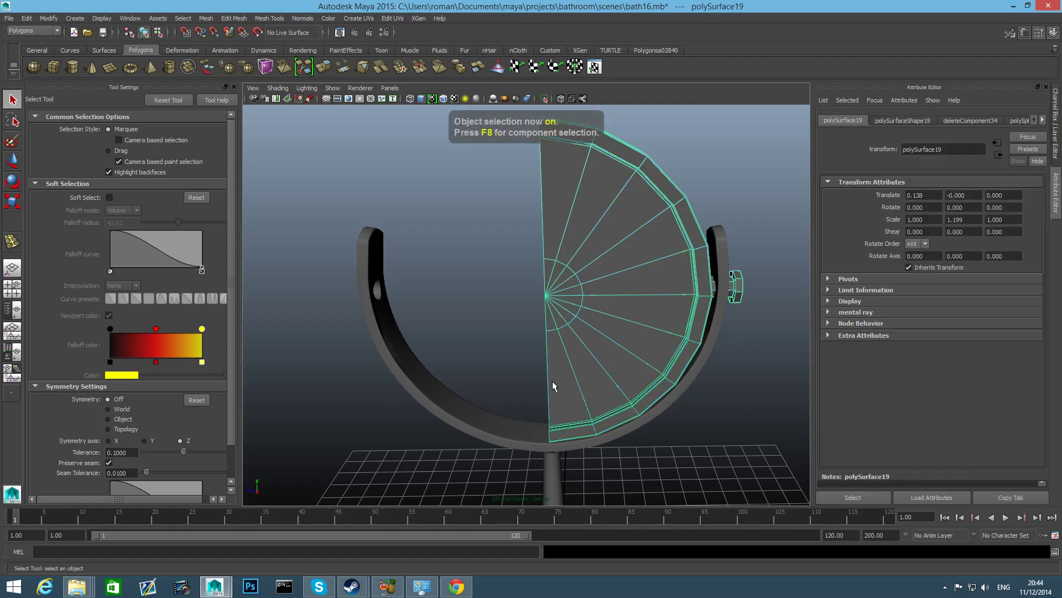
{"action": "key", "text": "w"}
{"action": "left_click_drag", "start_coordinate": [554, 348], "coordinate": [539, 314], "text": "alt"}
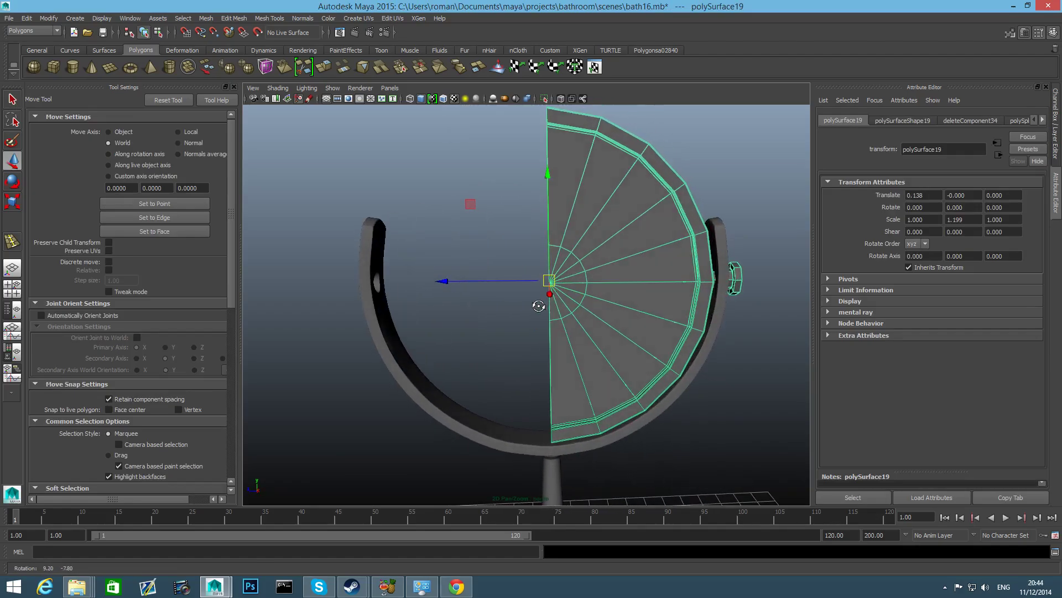
{"action": "right_click", "coordinate": [570, 290], "text": "shift"}
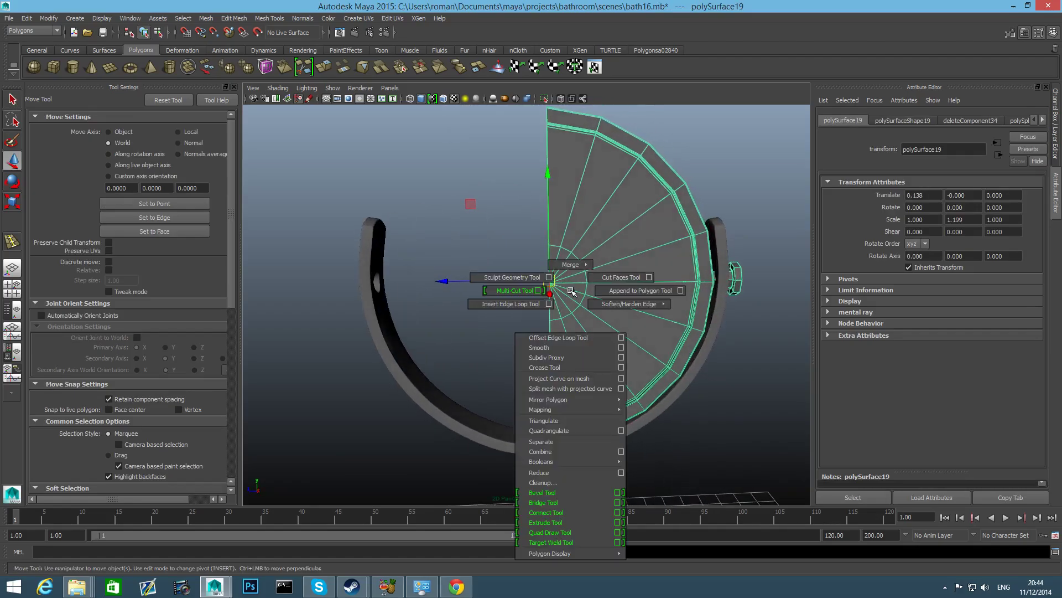
{"action": "mouse_move", "coordinate": [566, 400]}
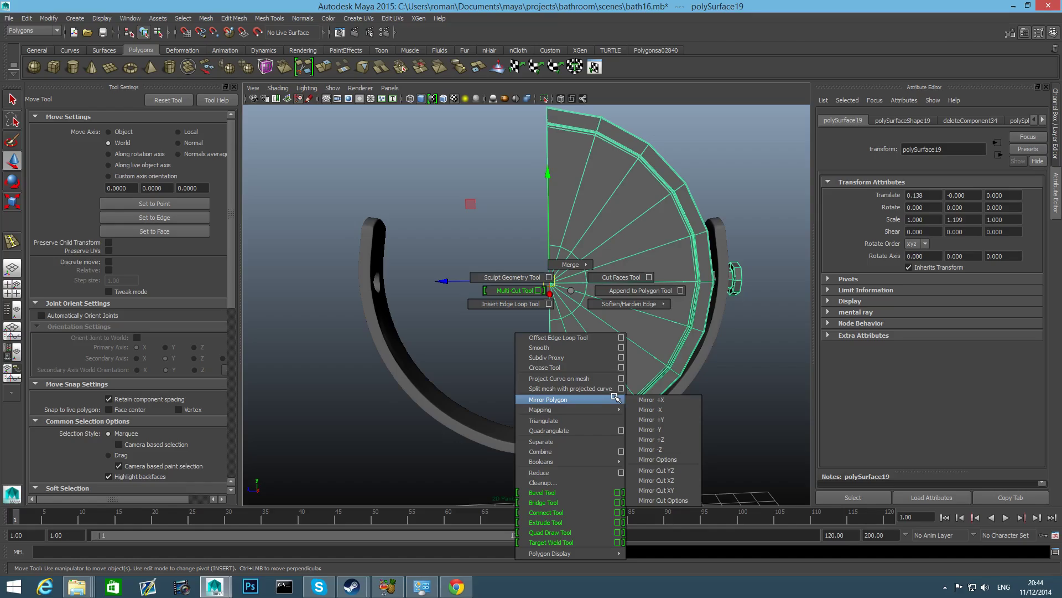
{"action": "left_click", "coordinate": [658, 459]}
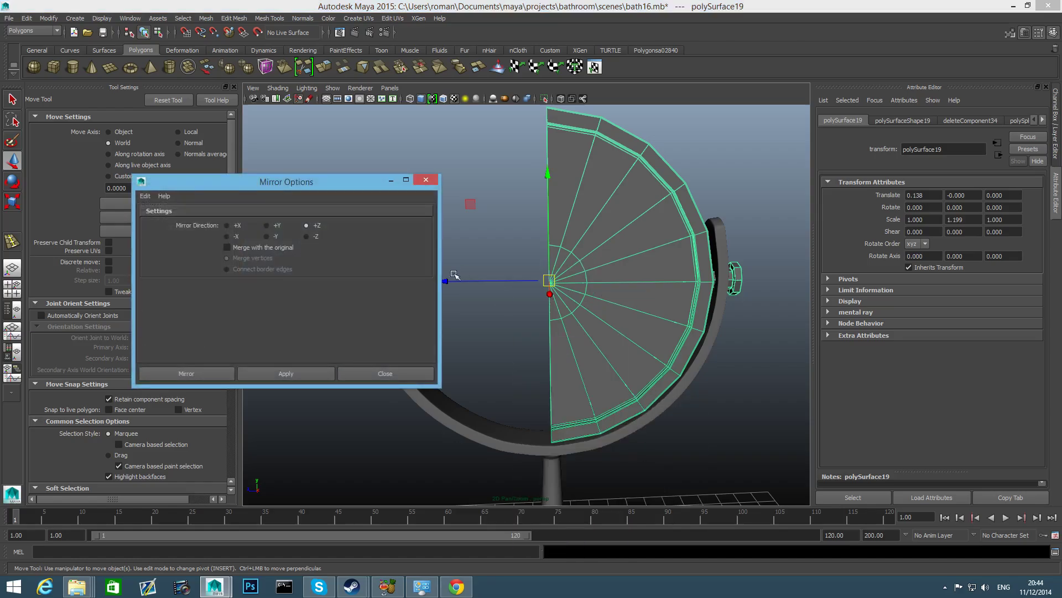
{"action": "left_click", "coordinate": [263, 370]}
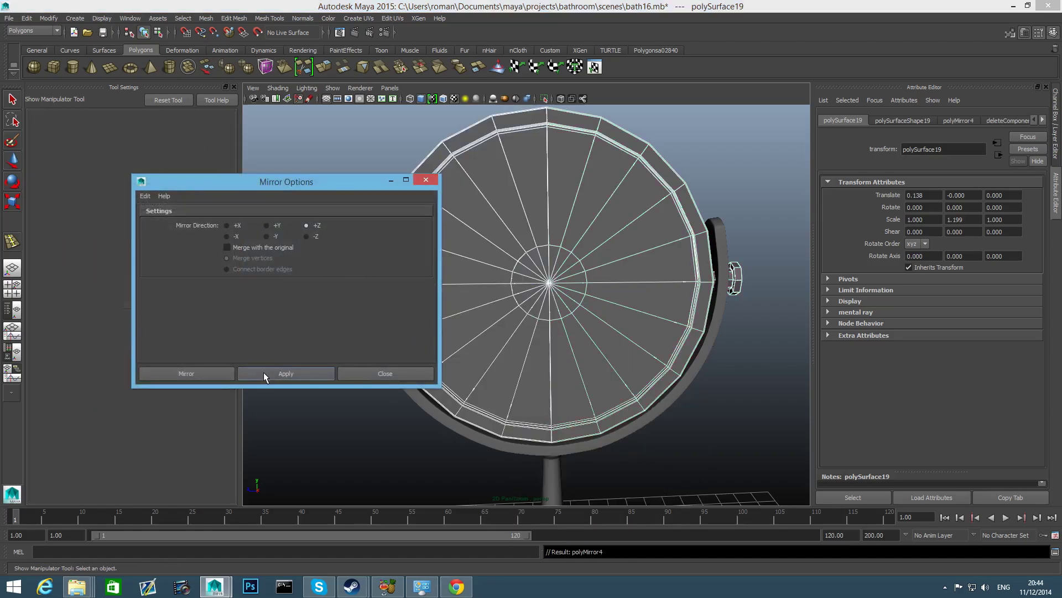
{"action": "left_click", "coordinate": [403, 373]}
Step: Try to select the vertices along the vertical seam between the two mirror halves
{"action": "right_click_drag", "start_coordinate": [503, 289], "coordinate": [479, 296]}
{"action": "key", "text": "f"}
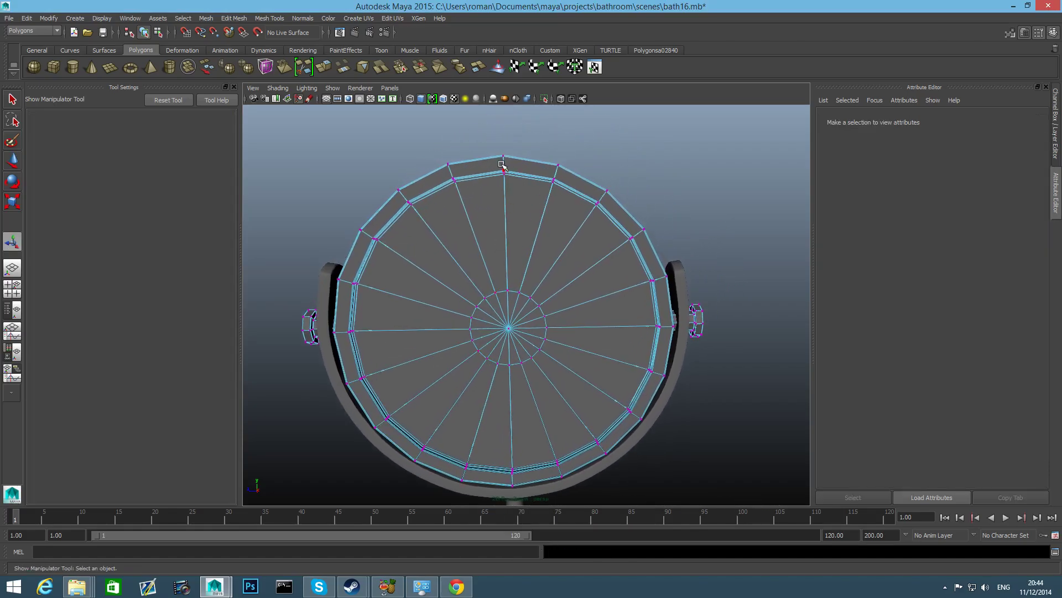
{"action": "left_click_drag", "start_coordinate": [516, 197], "coordinate": [516, 196]}
{"action": "middle_click_drag", "start_coordinate": [498, 278], "coordinate": [477, 211], "text": "alt"}
{"action": "left_click_drag", "start_coordinate": [483, 163], "coordinate": [494, 447]}
{"action": "left_click_drag", "start_coordinate": [463, 416], "coordinate": [659, 413], "text": "alt"}
{"action": "middle_click_drag", "start_coordinate": [659, 413], "coordinate": [561, 355], "text": "alt"}
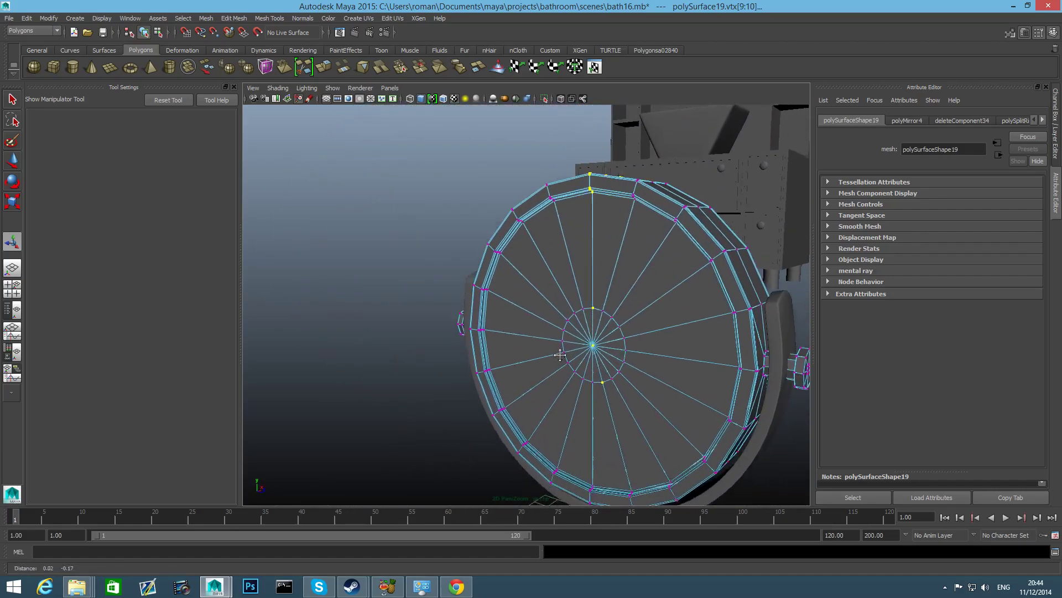
{"action": "left_click_drag", "start_coordinate": [561, 355], "coordinate": [603, 333], "text": "alt"}
{"action": "scroll", "coordinate": [607, 323], "scroll_direction": "down", "scroll_amount": 4}
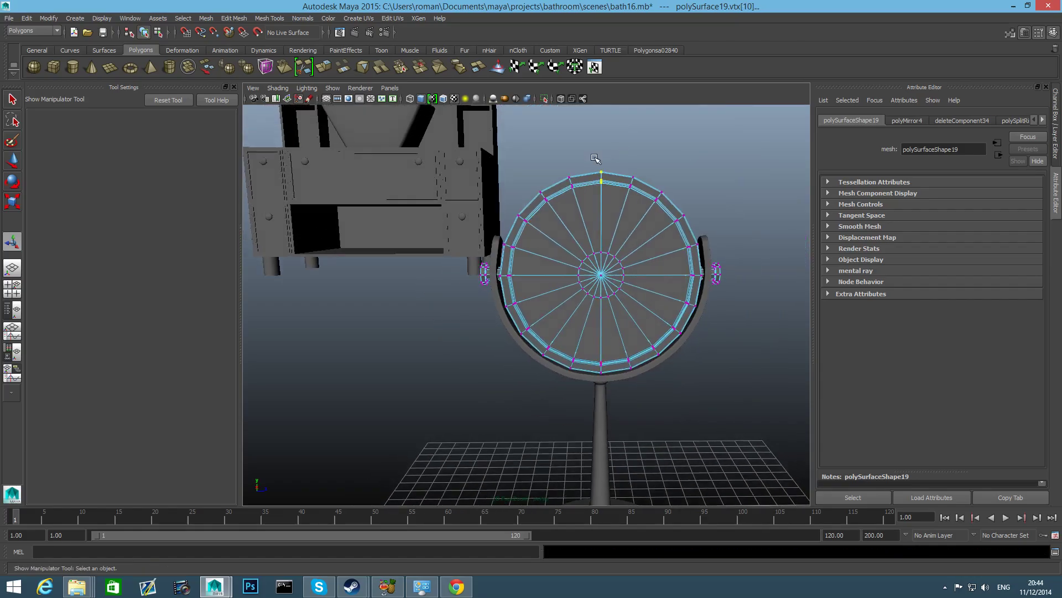
{"action": "middle_click_drag", "start_coordinate": [597, 210], "coordinate": [534, 190], "text": "alt"}
{"action": "left_click_drag", "start_coordinate": [534, 189], "coordinate": [539, 194], "text": "alt"}
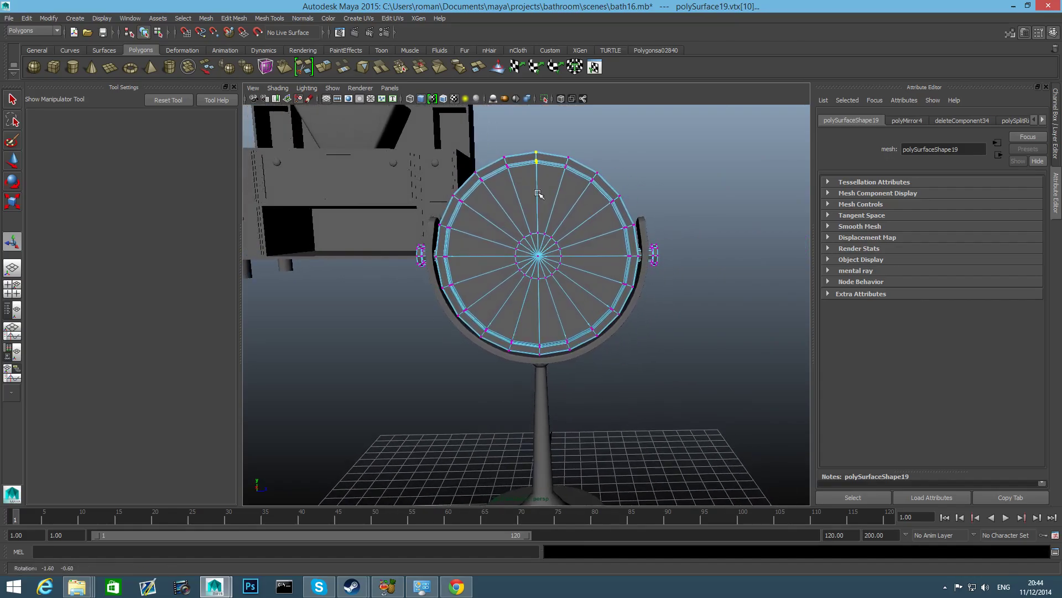
{"action": "middle_click_drag", "start_coordinate": [566, 204], "coordinate": [571, 210], "text": "alt"}
Step: Return to object mode and switch the viewport renderer to Legacy High Quality Viewport
{"action": "key", "text": "F8"}
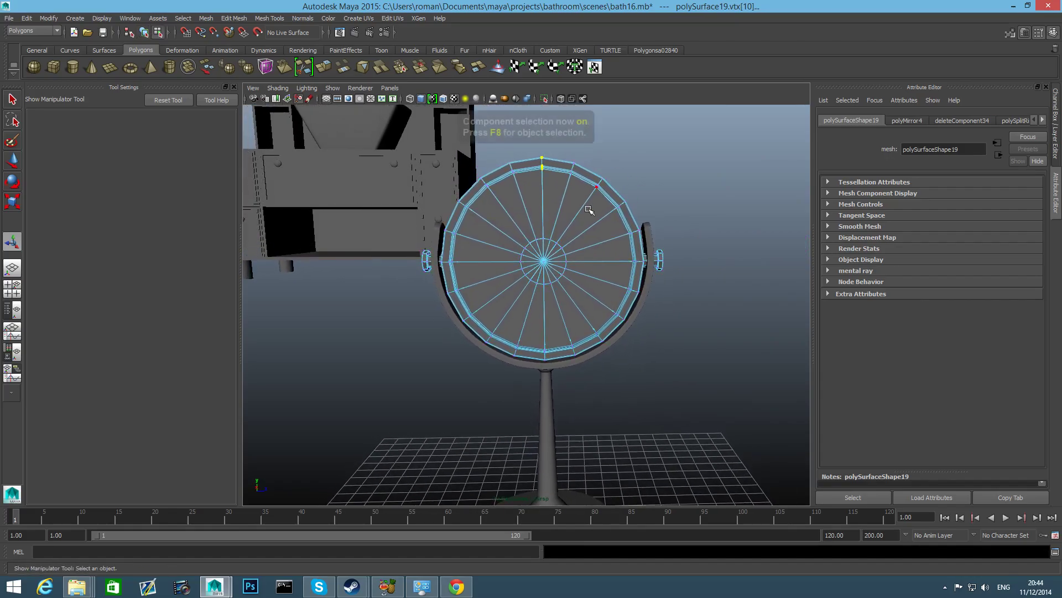
{"action": "left_click", "coordinate": [358, 89]}
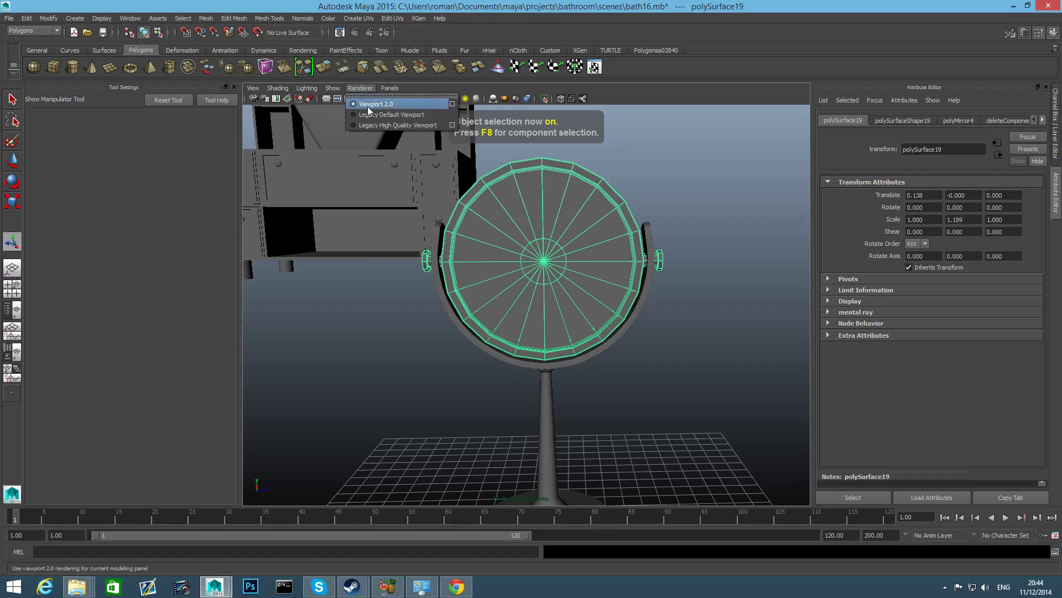
{"action": "left_click", "coordinate": [376, 114]}
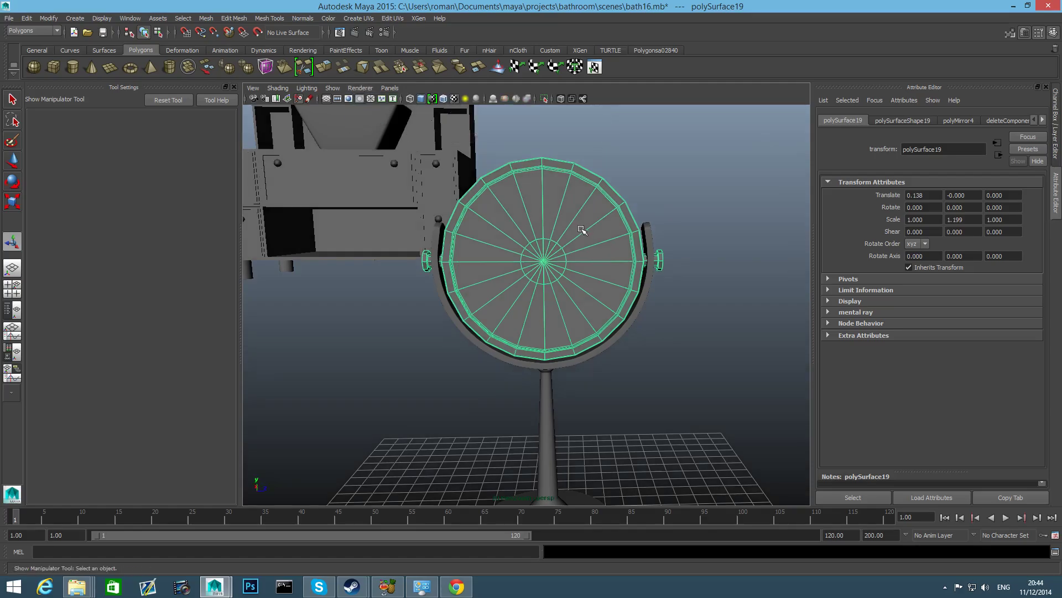
{"action": "left_click", "coordinate": [358, 88]}
{"action": "left_click", "coordinate": [370, 125]}
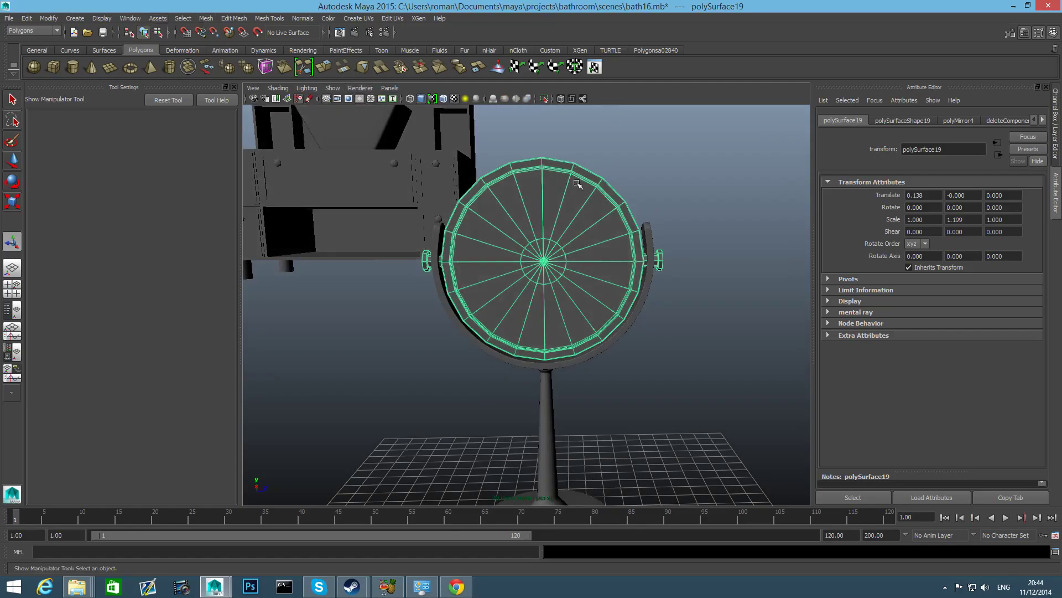
Step: Select the mirror's vertices along the full vertical centre seam, including those at the rim
{"action": "right_click_drag", "start_coordinate": [549, 203], "coordinate": [513, 200]}
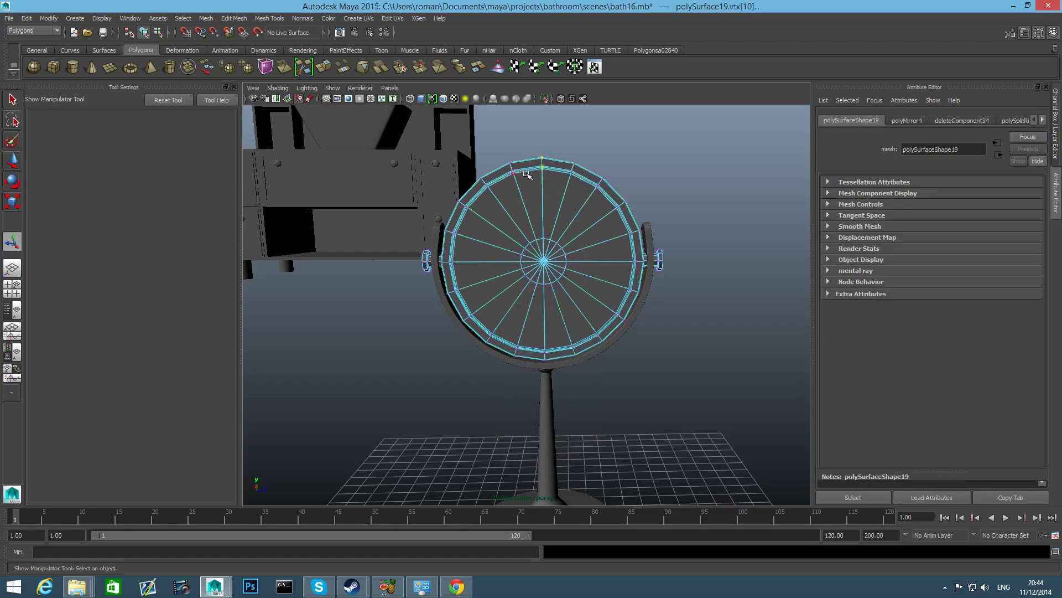
{"action": "left_click_drag", "start_coordinate": [539, 199], "coordinate": [541, 196], "text": "alt"}
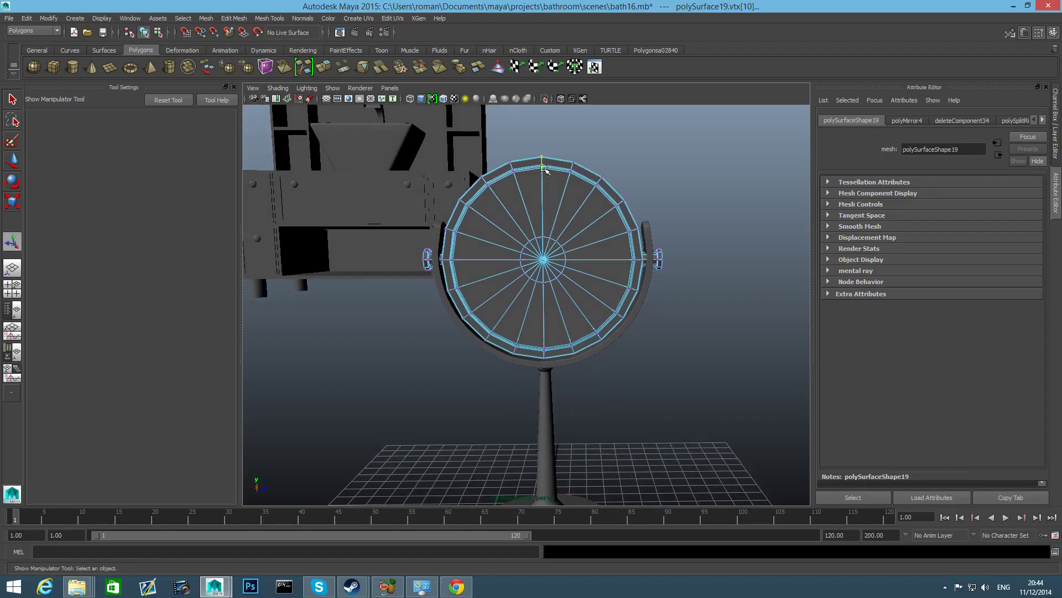
{"action": "left_click_drag", "start_coordinate": [542, 307], "coordinate": [547, 403]}
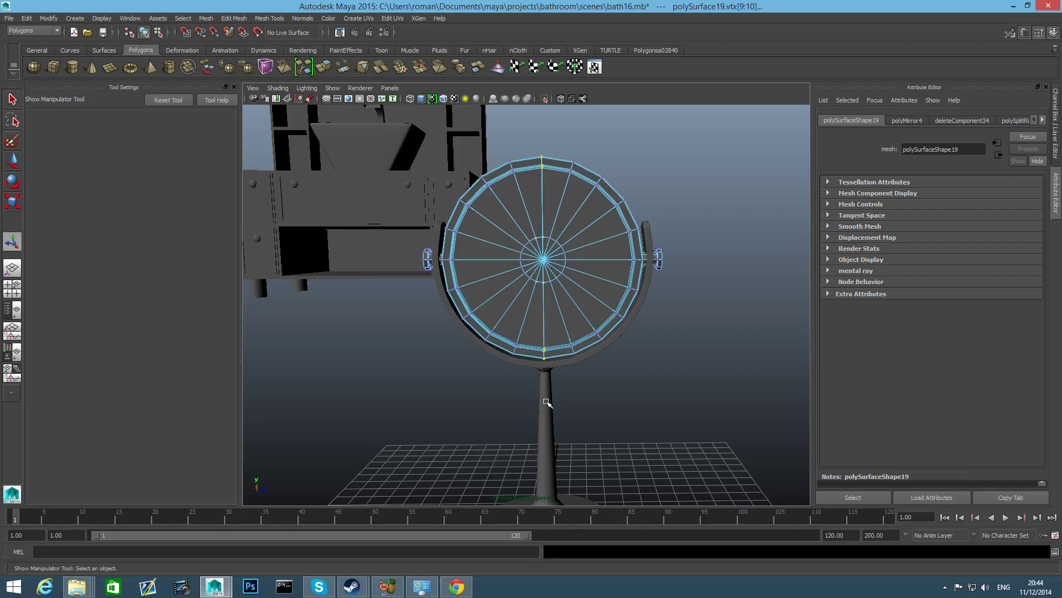
{"action": "left_click_drag", "start_coordinate": [552, 359], "coordinate": [542, 374]}
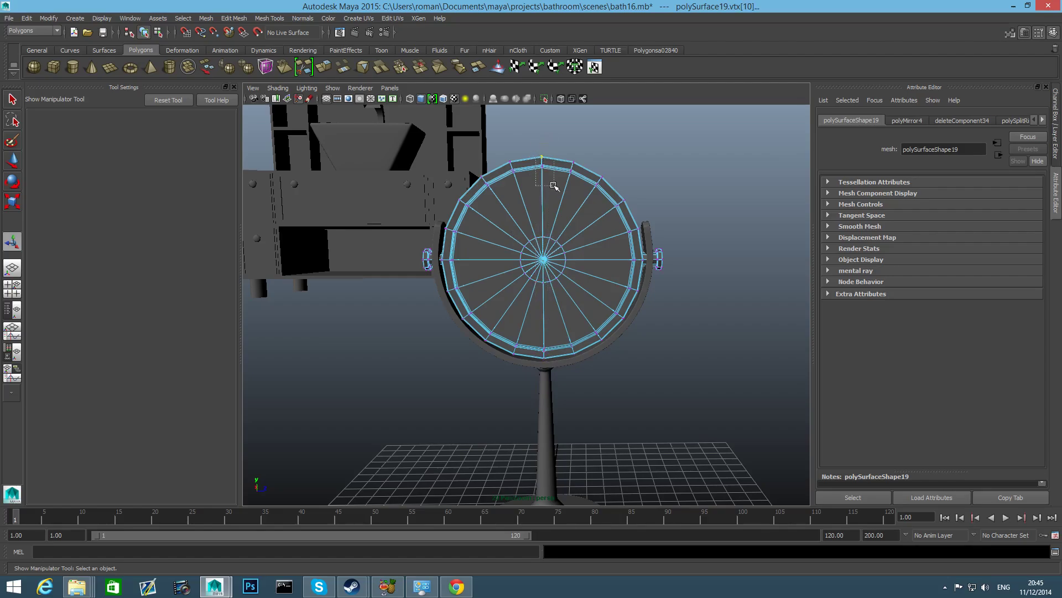
{"action": "middle_click_drag", "start_coordinate": [549, 233], "coordinate": [547, 195], "text": "alt"}
{"action": "right_click_drag", "start_coordinate": [547, 195], "coordinate": [608, 220], "text": "alt"}
{"action": "middle_click_drag", "start_coordinate": [609, 220], "coordinate": [684, 337], "text": "alt"}
{"action": "left_click_drag", "start_coordinate": [574, 325], "coordinate": [570, 362]}
{"action": "middle_click_drag", "start_coordinate": [586, 354], "coordinate": [582, 171], "text": "alt"}
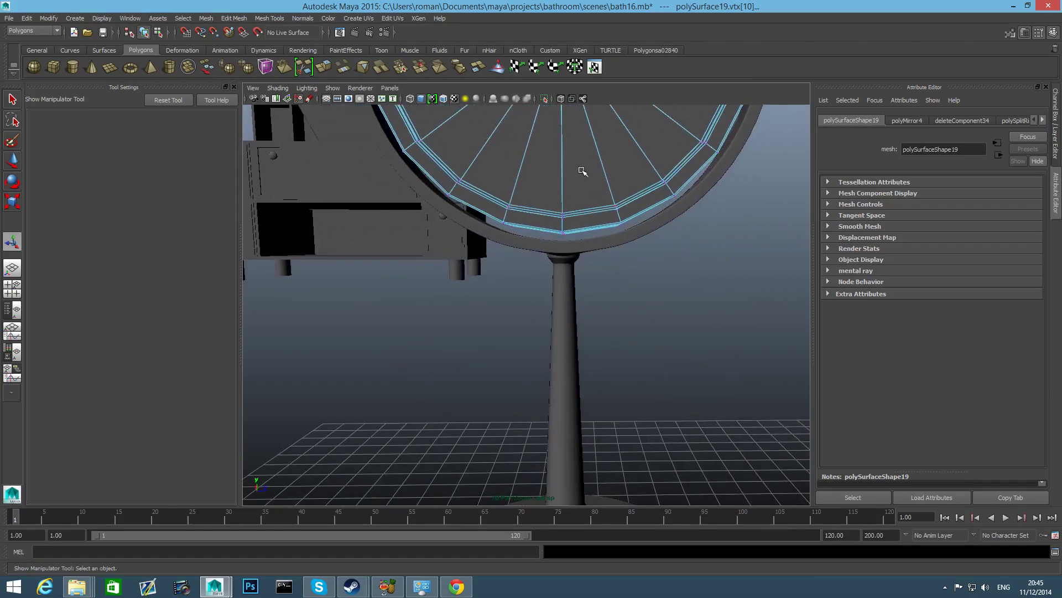
{"action": "left_click_drag", "start_coordinate": [595, 294], "coordinate": [602, 313], "text": "shift"}
Step: Inspect the selected seam vertices up close around the rim and merge the overlapping ones
{"action": "left_click_drag", "start_coordinate": [517, 259], "coordinate": [691, 209], "text": "alt"}
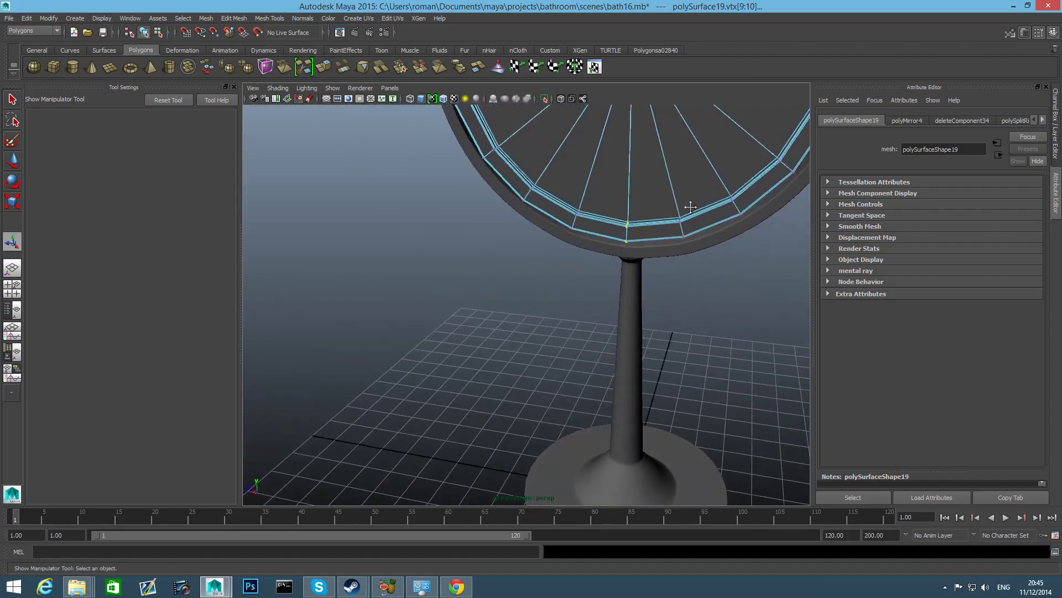
{"action": "middle_click_drag", "start_coordinate": [657, 126], "coordinate": [653, 280], "text": "alt"}
{"action": "left_click_drag", "start_coordinate": [653, 280], "coordinate": [667, 235], "text": "alt"}
{"action": "middle_click_drag", "start_coordinate": [666, 235], "coordinate": [635, 256], "text": "alt"}
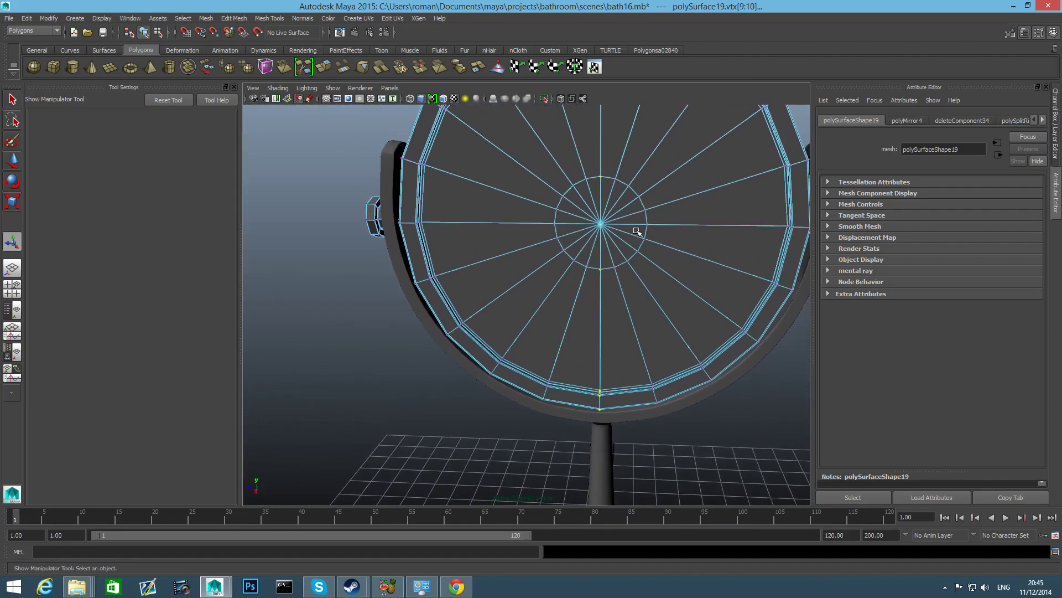
{"action": "middle_click_drag", "start_coordinate": [636, 182], "coordinate": [564, 354], "text": "alt"}
{"action": "scroll", "coordinate": [602, 273], "scroll_direction": "up", "scroll_amount": 5}
{"action": "scroll", "coordinate": [569, 308], "scroll_direction": "up", "scroll_amount": 5}
{"action": "left_click_drag", "start_coordinate": [569, 308], "coordinate": [562, 261], "text": "alt"}
{"action": "middle_click_drag", "start_coordinate": [538, 209], "coordinate": [534, 270], "text": "alt"}
{"action": "scroll", "coordinate": [552, 254], "scroll_direction": "up", "scroll_amount": 4}
{"action": "middle_click_drag", "start_coordinate": [587, 238], "coordinate": [574, 261], "text": "alt"}
{"action": "scroll", "coordinate": [573, 261], "scroll_direction": "up", "scroll_amount": 2}
{"action": "middle_click_drag", "start_coordinate": [570, 218], "coordinate": [564, 247], "text": "alt"}
{"action": "left_click_drag", "start_coordinate": [564, 247], "coordinate": [561, 256], "text": "alt"}
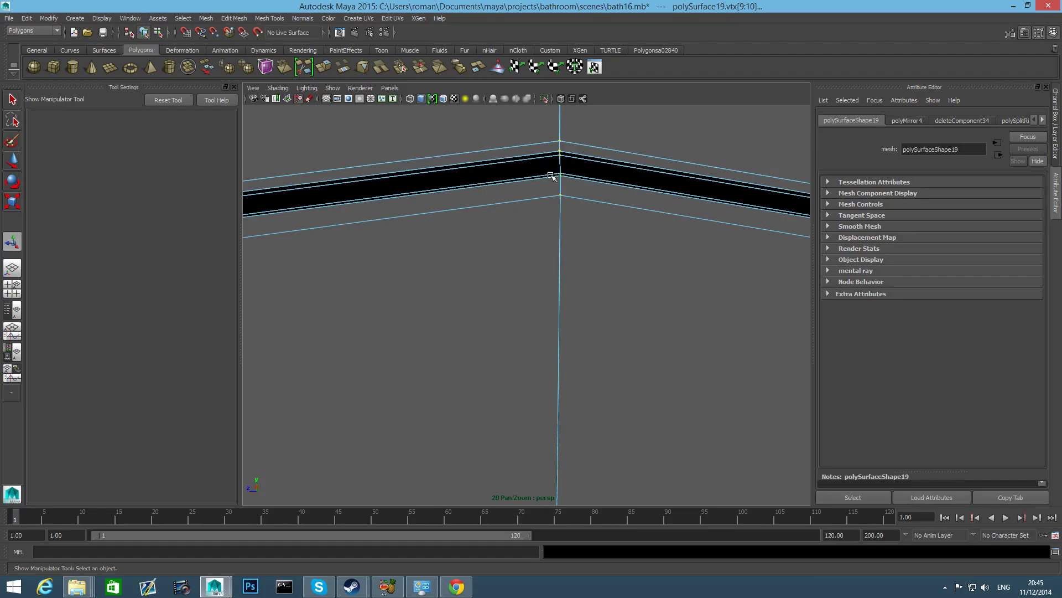
{"action": "left_click", "coordinate": [234, 18]}
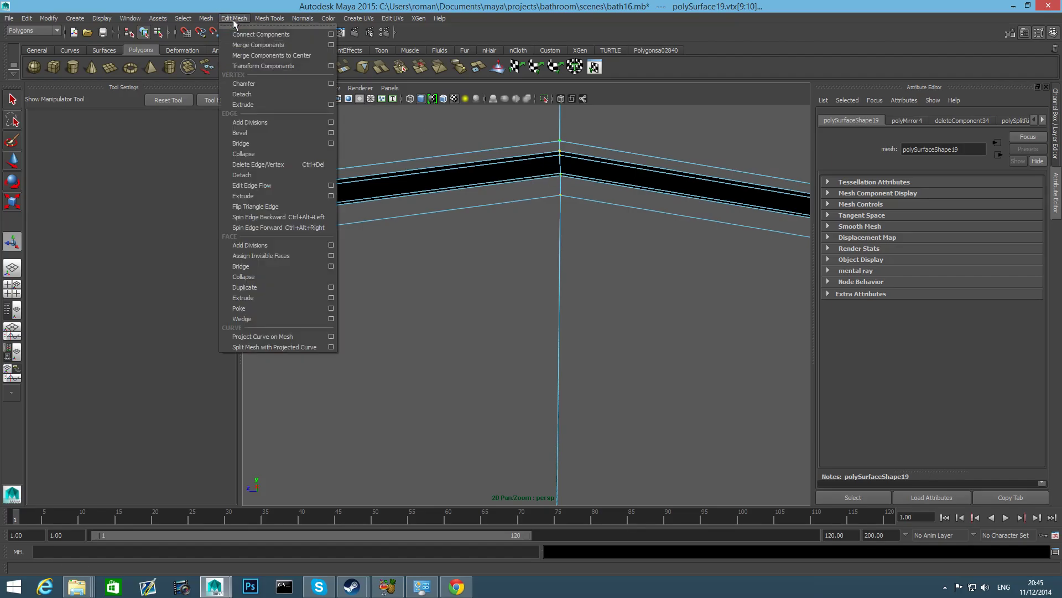
{"action": "left_click", "coordinate": [249, 45]}
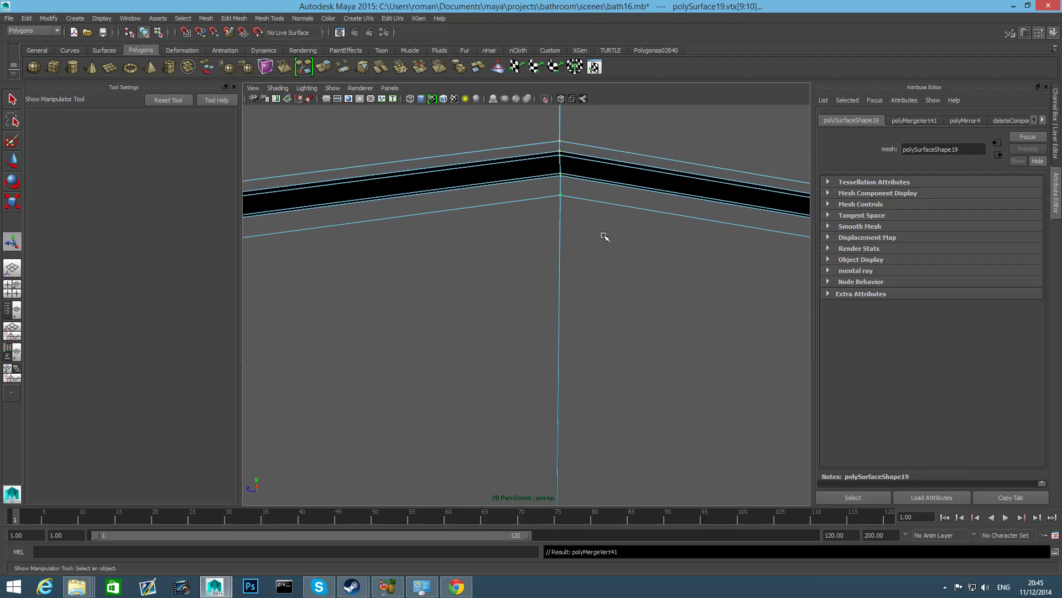
Step: Show the mirror in smooth preview, clear the component selection and activate the Select Tool with the whole stand in view
{"action": "scroll", "coordinate": [605, 238], "scroll_direction": "down", "scroll_amount": 5}
{"action": "middle_click_drag", "start_coordinate": [610, 354], "coordinate": [630, 183], "text": "alt"}
{"action": "key", "text": "3"}
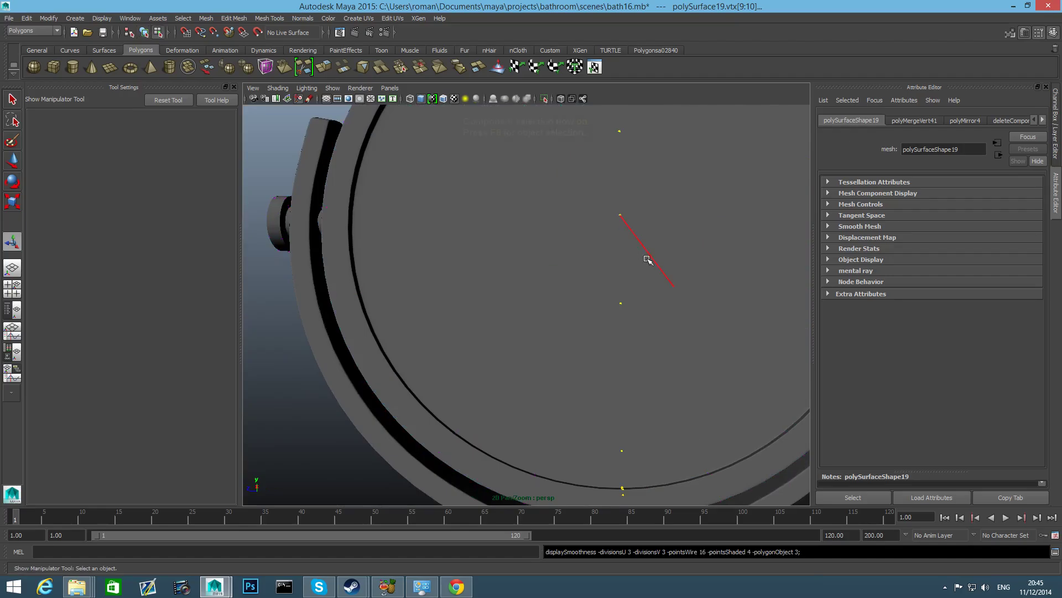
{"action": "left_click", "coordinate": [631, 267]}
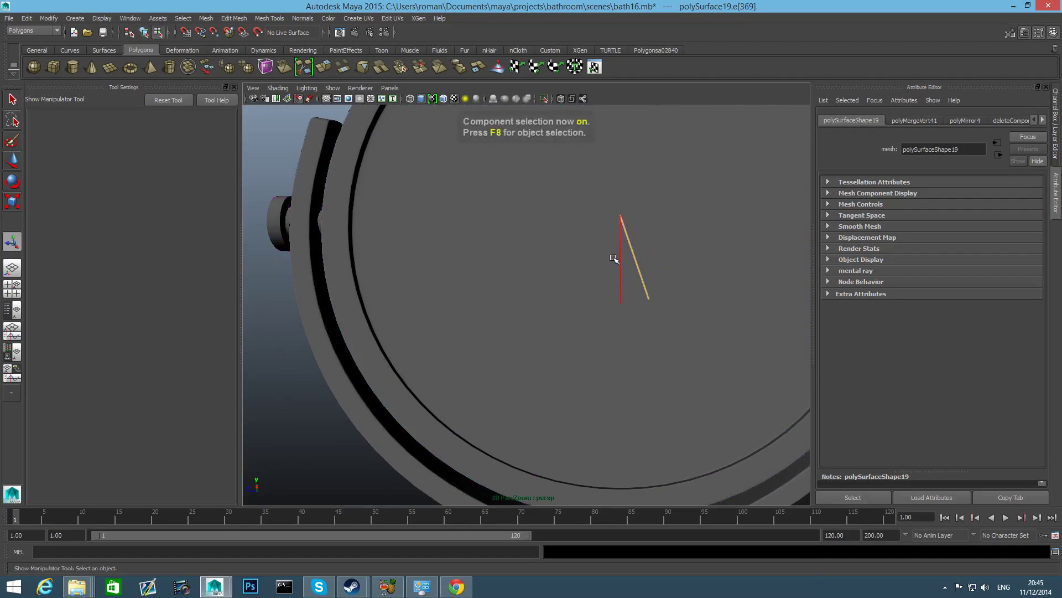
{"action": "left_click", "coordinate": [614, 258]}
{"action": "scroll", "coordinate": [542, 308], "scroll_direction": "down", "scroll_amount": 6}
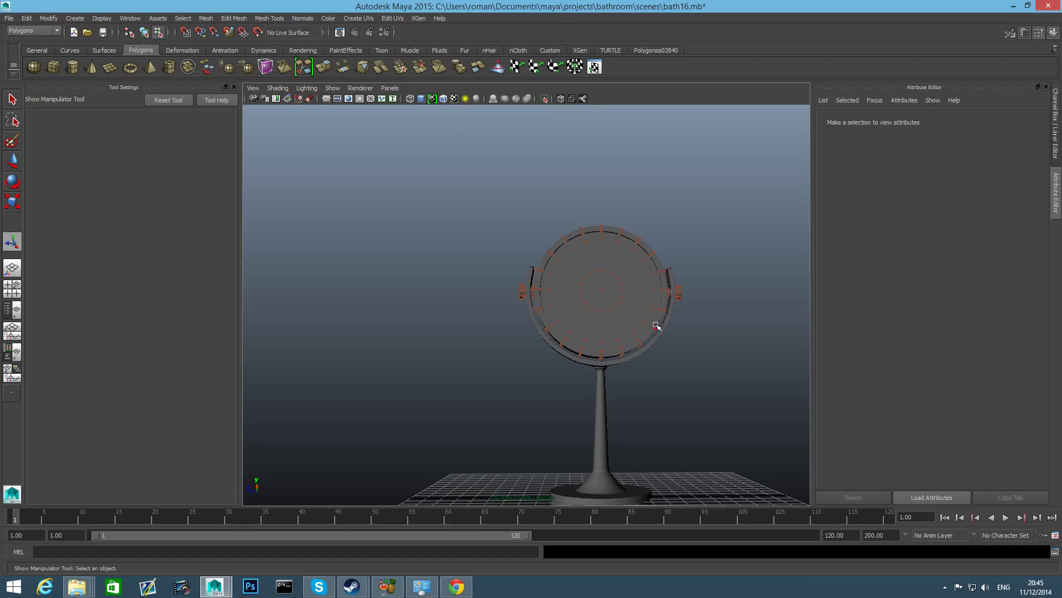
{"action": "left_click", "coordinate": [11, 100]}
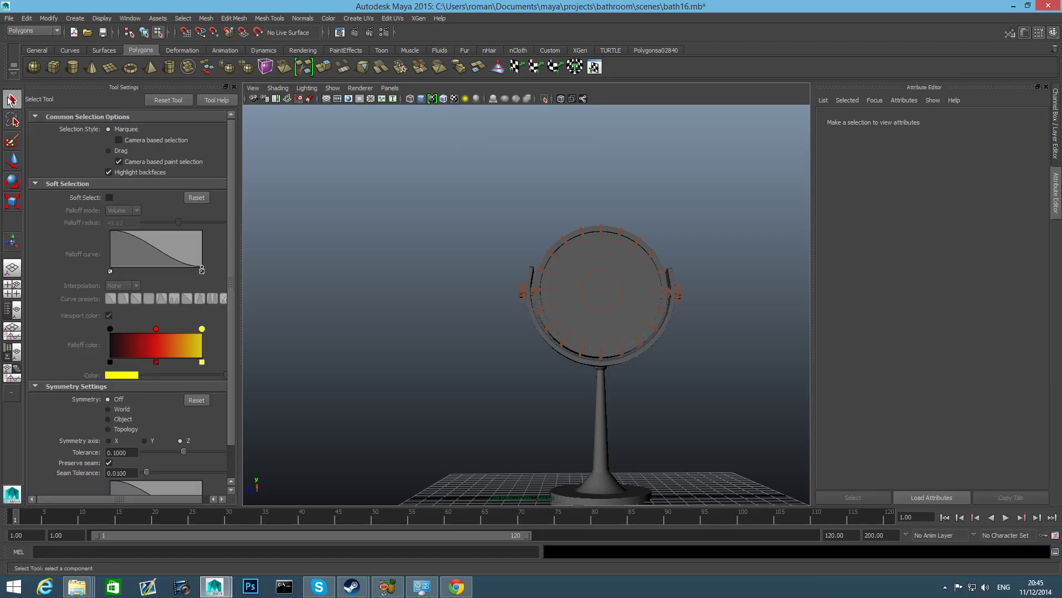
{"action": "left_click", "coordinate": [595, 316]}
{"action": "key", "text": "F9"}
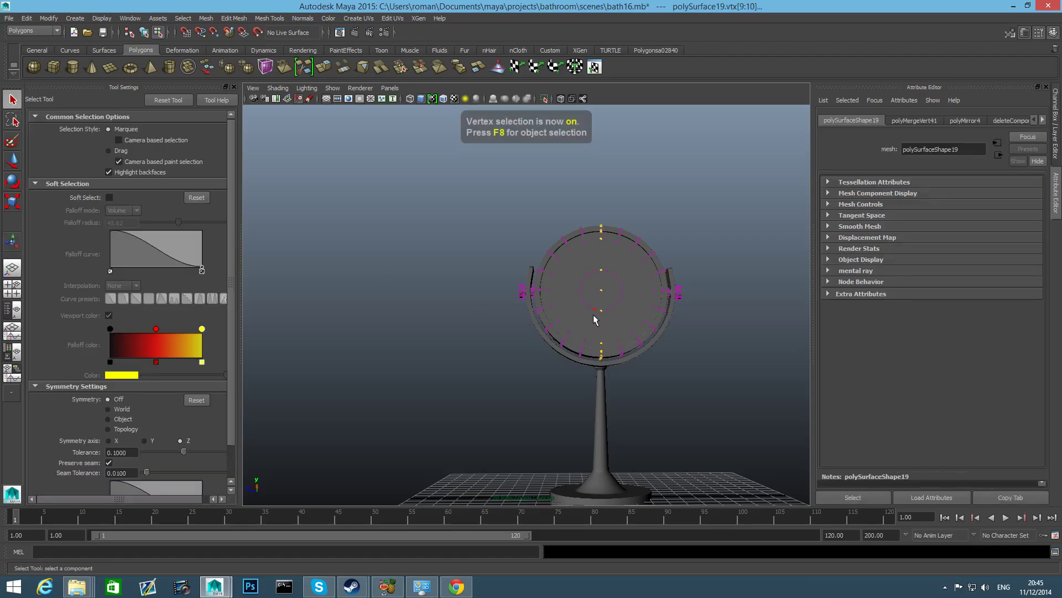
{"action": "mouse_move", "coordinate": [594, 317]}
{"action": "right_mouse_down", "text": "shift"}
{"action": "mouse_move", "coordinate": [608, 308]}
{"action": "mouse_move", "coordinate": [594, 292]}
{"action": "mouse_move", "coordinate": [593, 332]}
{"action": "right_mouse_up", "text": "shift"}
{"action": "key", "text": "ctrl+z"}
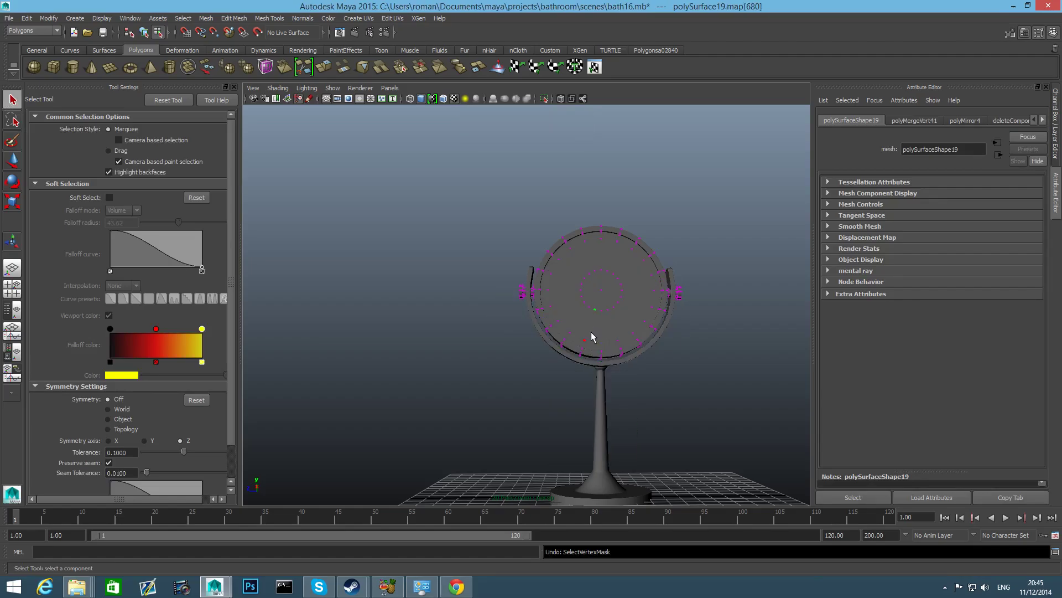
{"action": "left_click", "coordinate": [590, 332]}
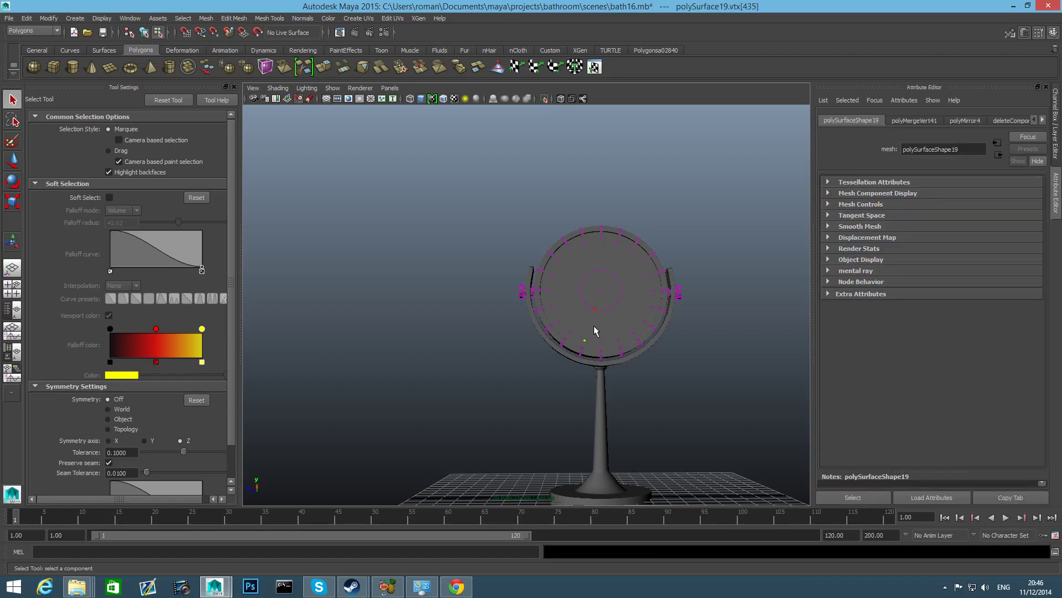
{"action": "key", "text": "ctrl+z"}
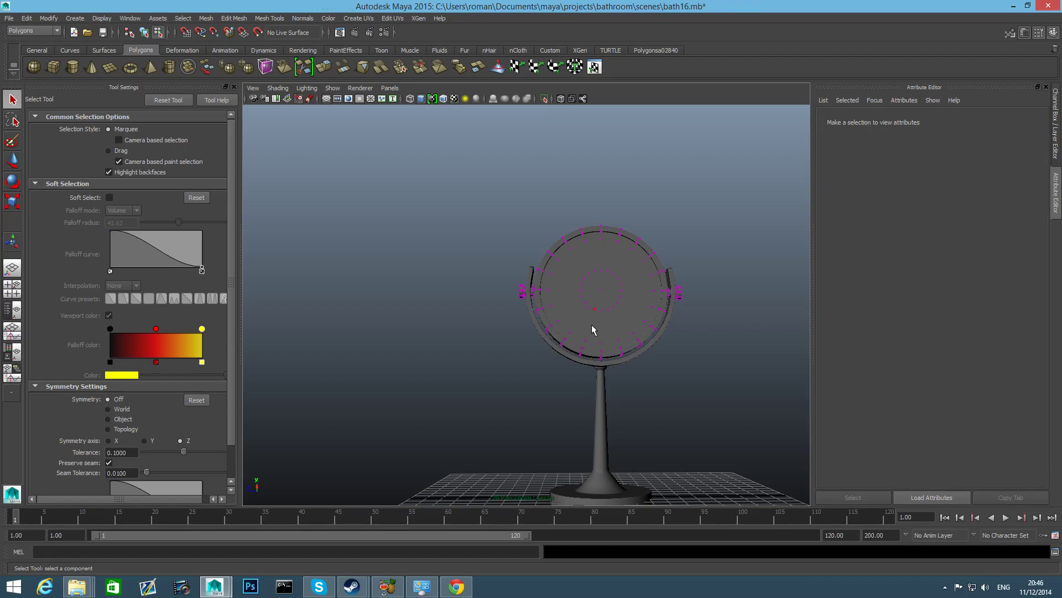
Step: Return to object selection mode with the round mirror selected as a whole object
{"action": "left_click", "coordinate": [581, 264]}
{"action": "key", "text": "F8"}
{"action": "left_click", "coordinate": [603, 281]}
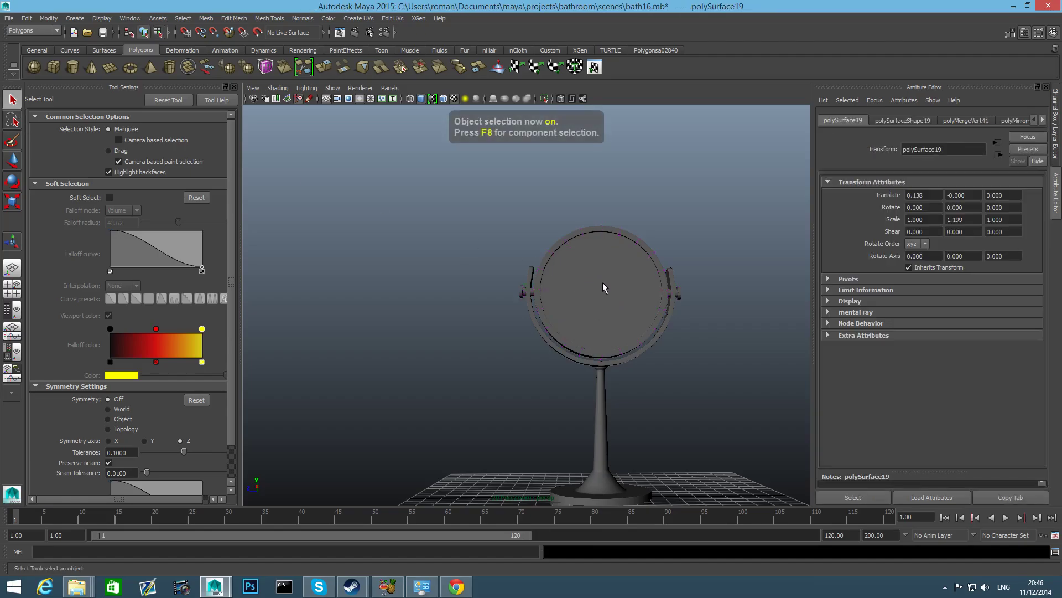
{"action": "key", "text": "F8"}
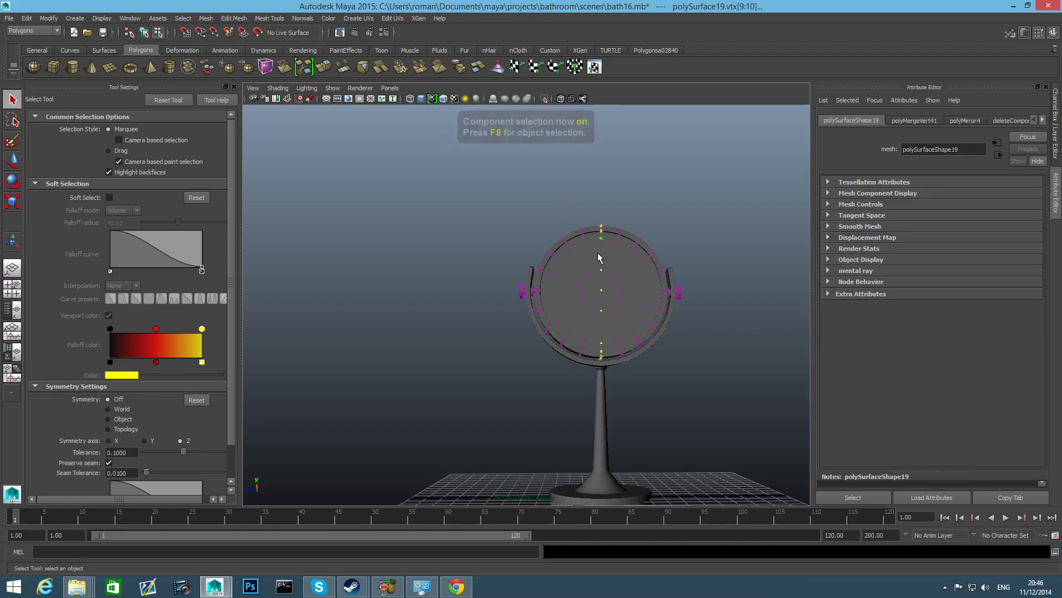
{"action": "right_click", "coordinate": [595, 261], "text": "shift"}
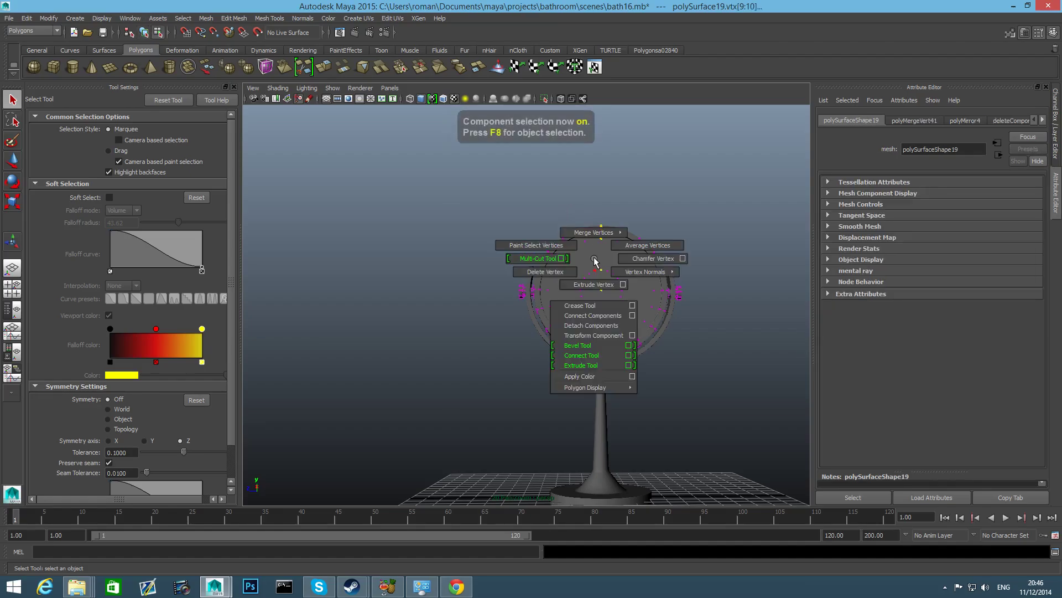
{"action": "right_click_drag", "start_coordinate": [593, 262], "coordinate": [623, 259]}
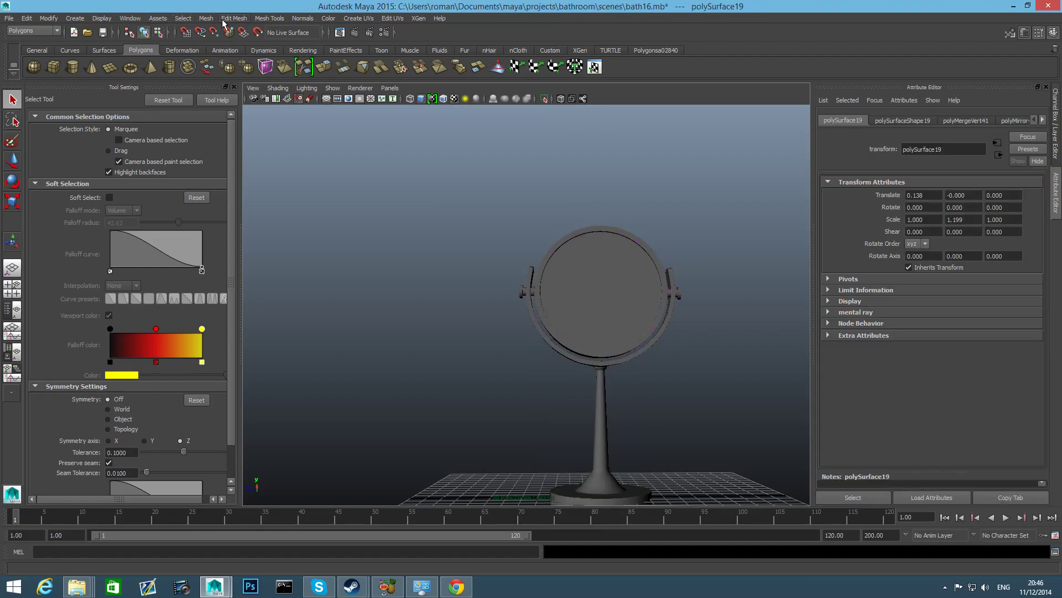
Step: Restore Maya's preferences to their default settings and save them
{"action": "left_click", "coordinate": [130, 18]}
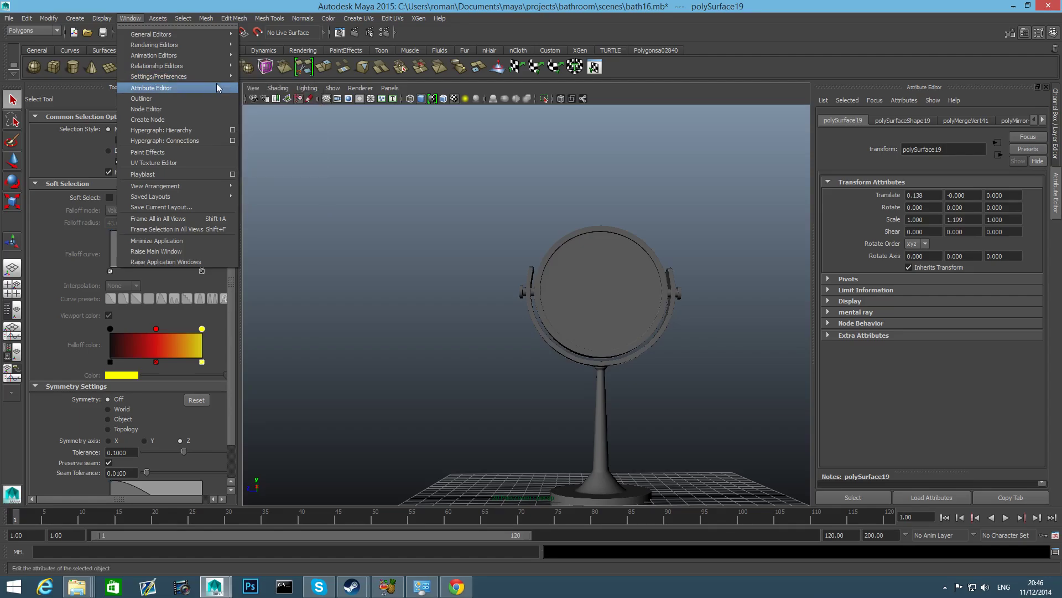
{"action": "mouse_move", "coordinate": [224, 77]}
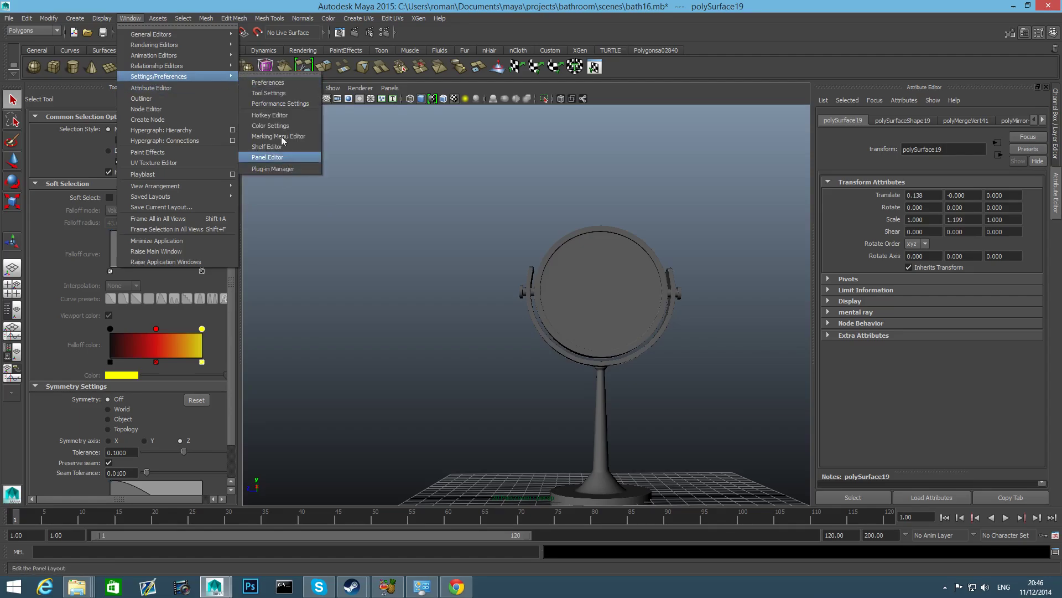
{"action": "left_click", "coordinate": [268, 82]}
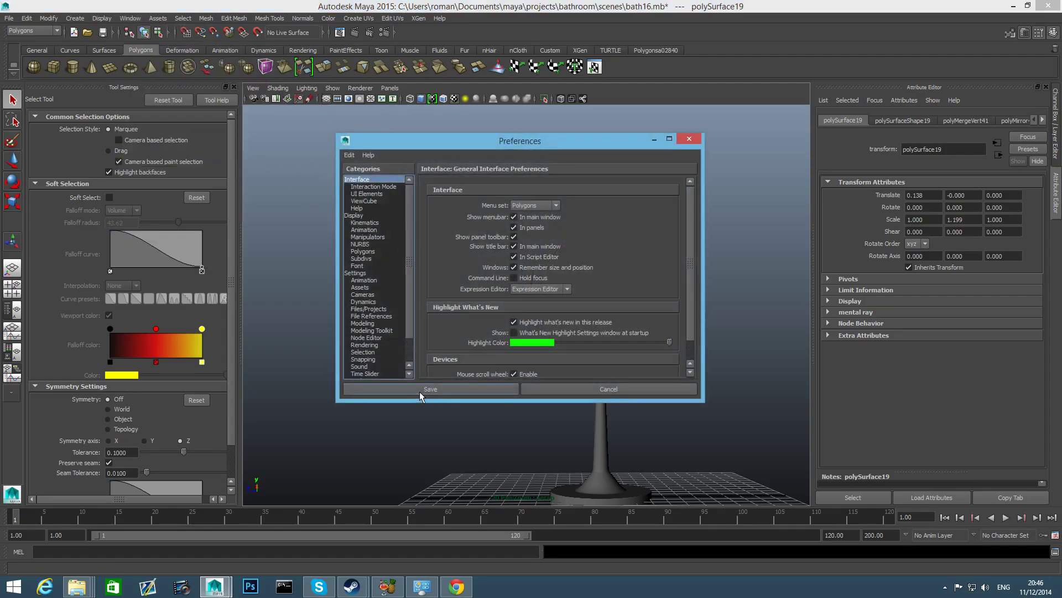
{"action": "left_click", "coordinate": [350, 156]}
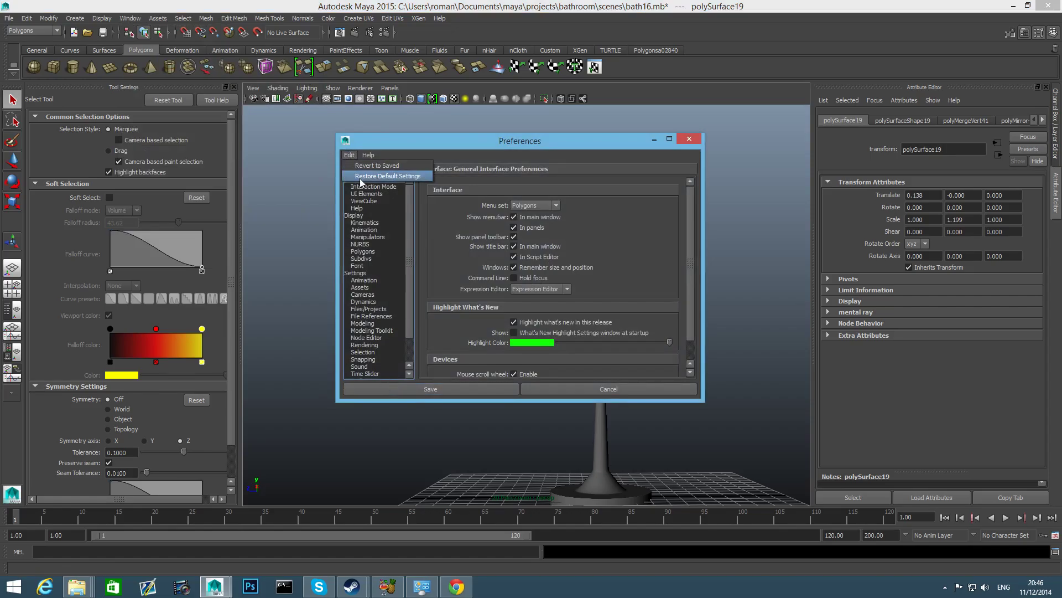
{"action": "left_click", "coordinate": [387, 176]}
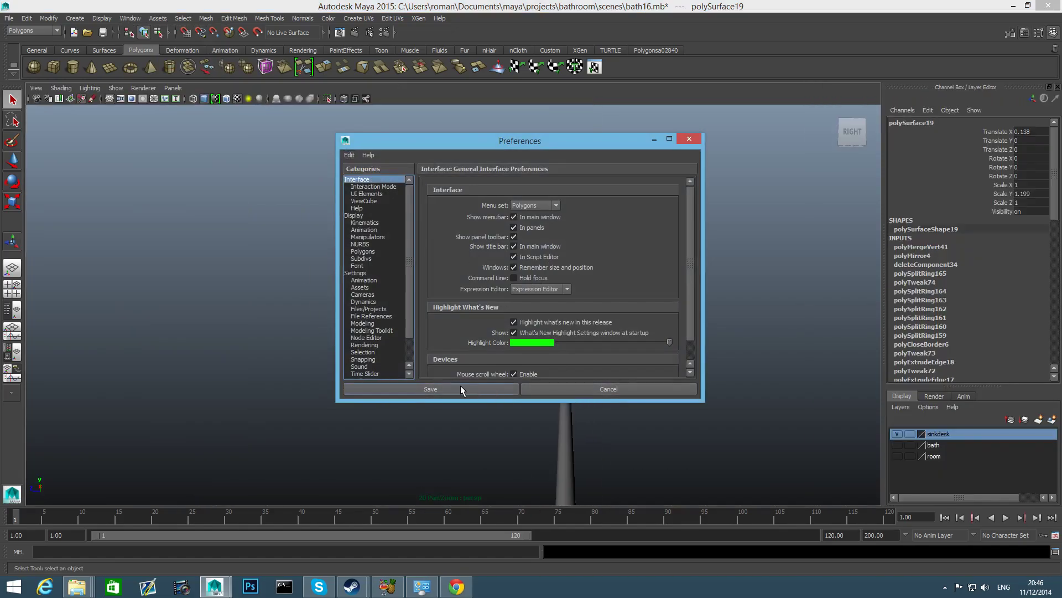
{"action": "left_click", "coordinate": [431, 389]}
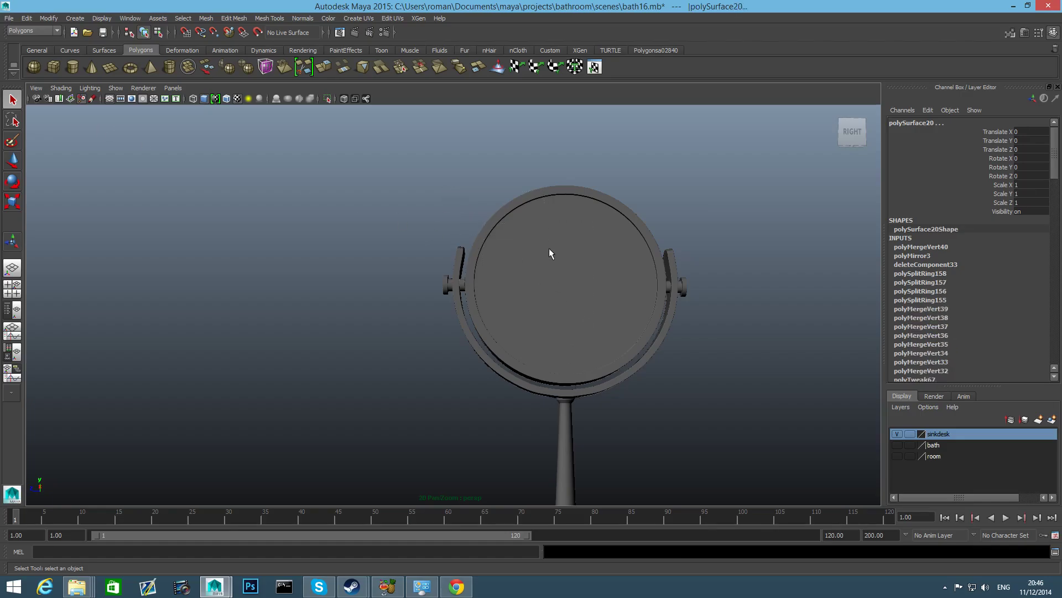
Step: Switch the viewport renderer to Viewport 2.0 with the whole mirror stand in view
{"action": "left_click_drag", "start_coordinate": [542, 351], "coordinate": [644, 394], "text": "alt"}
{"action": "left_click_drag", "start_coordinate": [602, 314], "coordinate": [646, 322]}
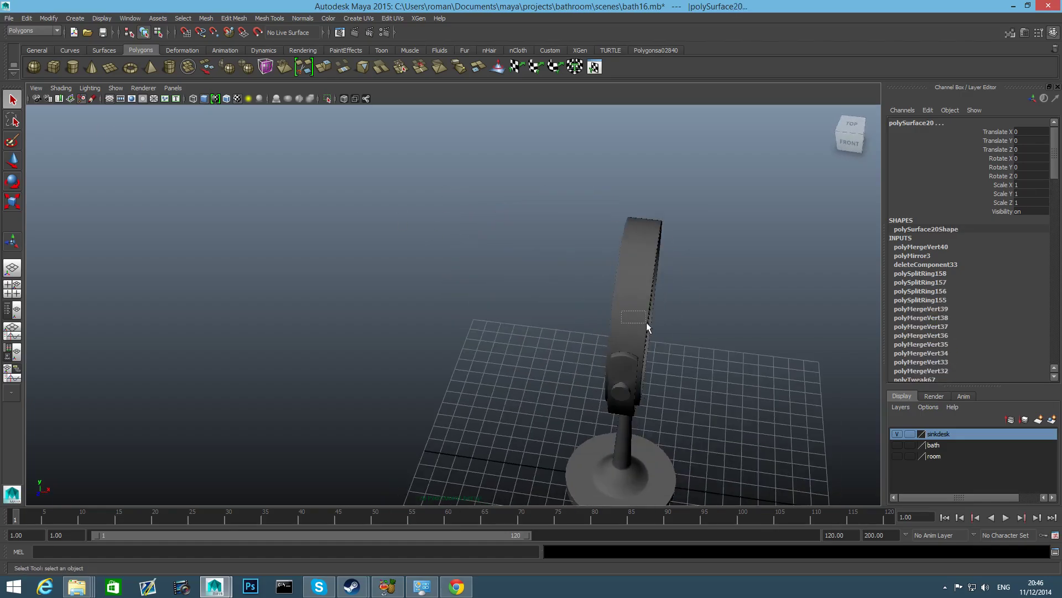
{"action": "scroll", "coordinate": [639, 309], "scroll_direction": "down", "scroll_amount": 4}
{"action": "left_click_drag", "start_coordinate": [574, 344], "coordinate": [628, 363], "text": "alt"}
{"action": "scroll", "coordinate": [602, 430], "scroll_direction": "up", "scroll_amount": 3}
{"action": "scroll", "coordinate": [602, 429], "scroll_direction": "up", "scroll_amount": 3}
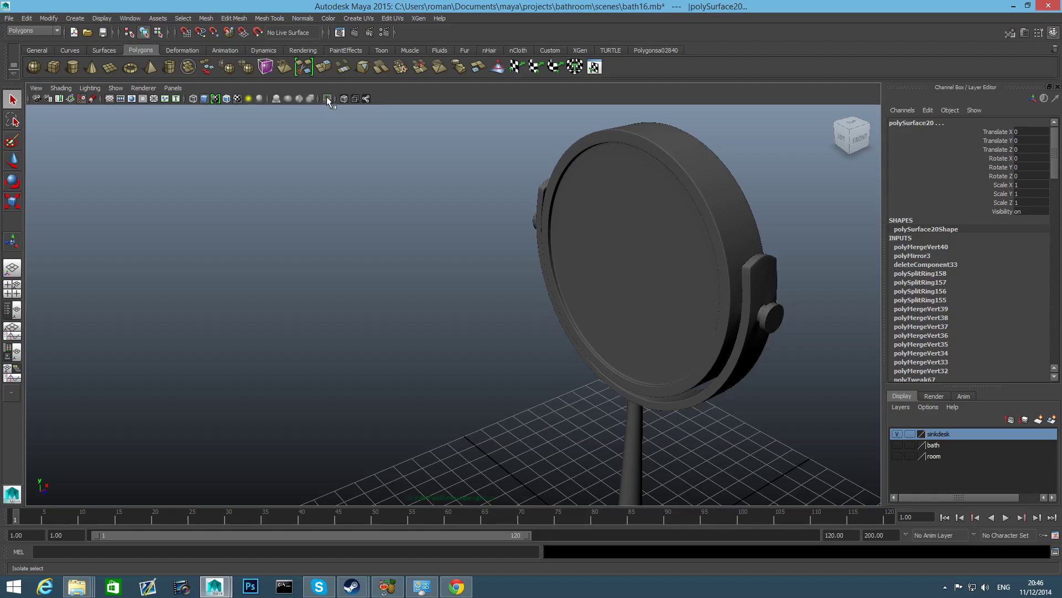
{"action": "scroll", "coordinate": [430, 221], "scroll_direction": "down", "scroll_amount": 3}
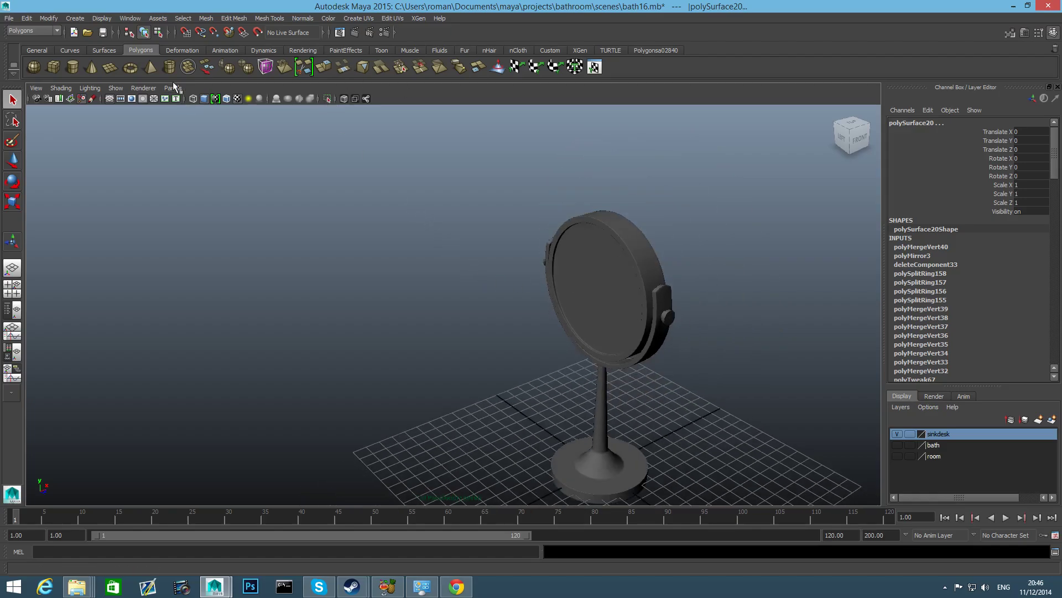
{"action": "left_click", "coordinate": [154, 89]}
{"action": "left_click", "coordinate": [161, 122]}
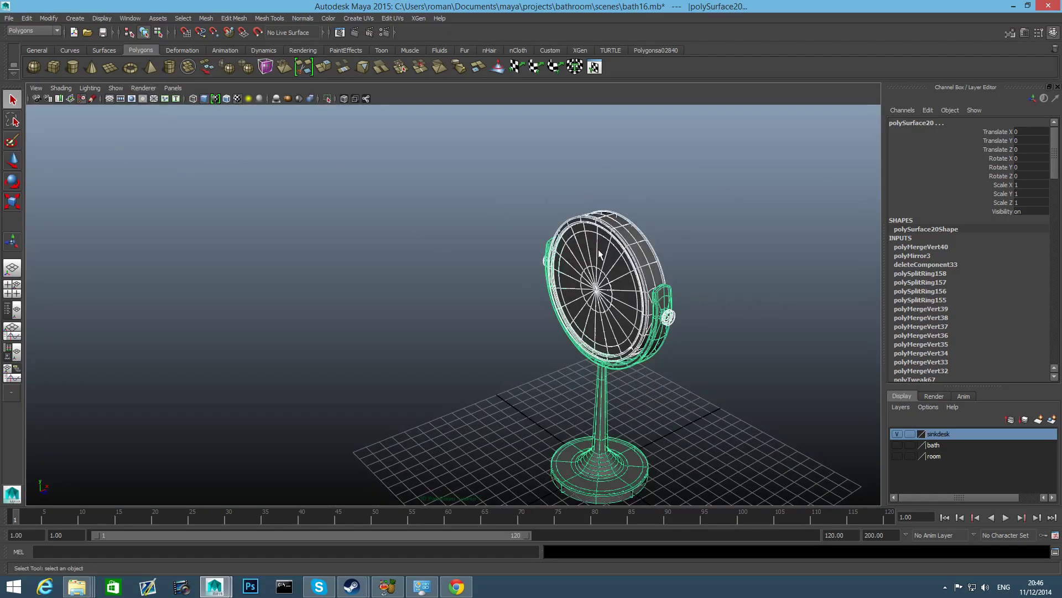
Step: Check the selection highlighting by selecting the round mirror alone and together with its stand, viewing them from several angles
{"action": "left_click", "coordinate": [599, 251]}
{"action": "left_click_drag", "start_coordinate": [592, 280], "coordinate": [637, 285], "text": "alt"}
{"action": "middle_click_drag", "start_coordinate": [586, 325], "coordinate": [611, 238], "text": "alt"}
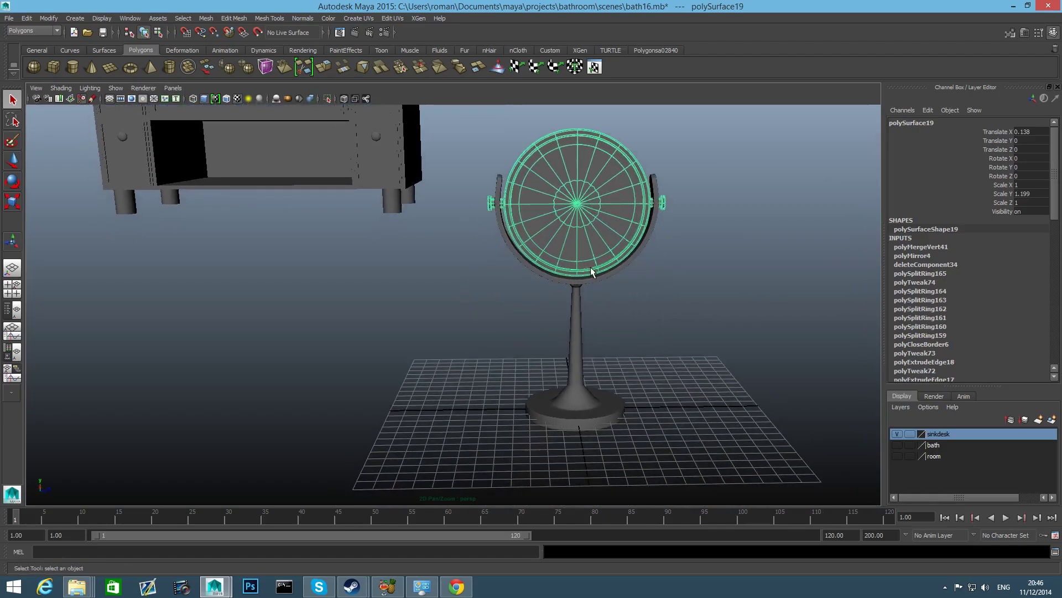
{"action": "left_click", "coordinate": [657, 276]}
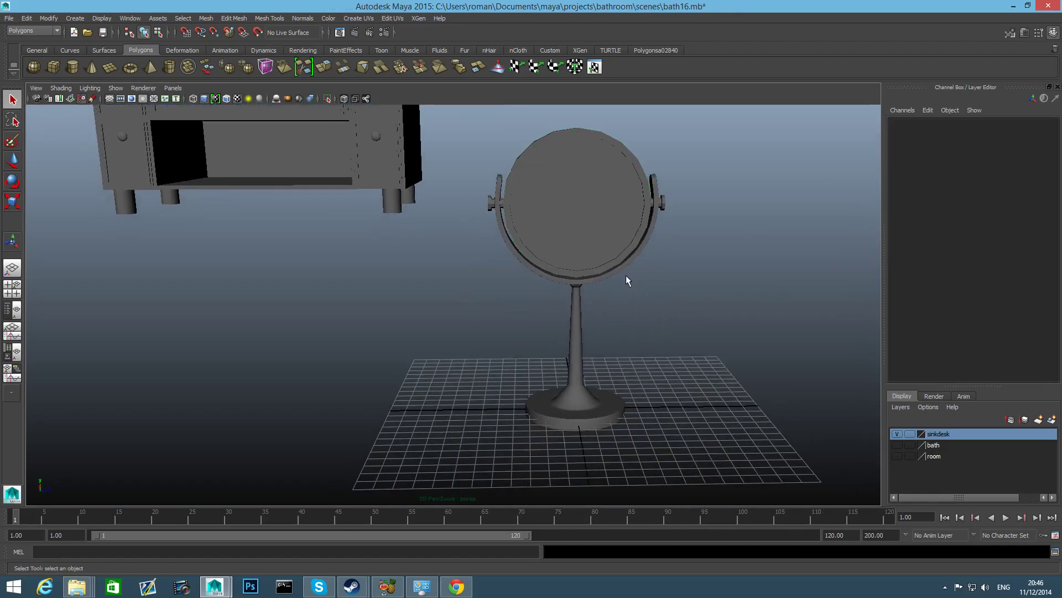
{"action": "left_click", "coordinate": [628, 235]}
{"action": "left_click_drag", "start_coordinate": [443, 159], "coordinate": [675, 403]}
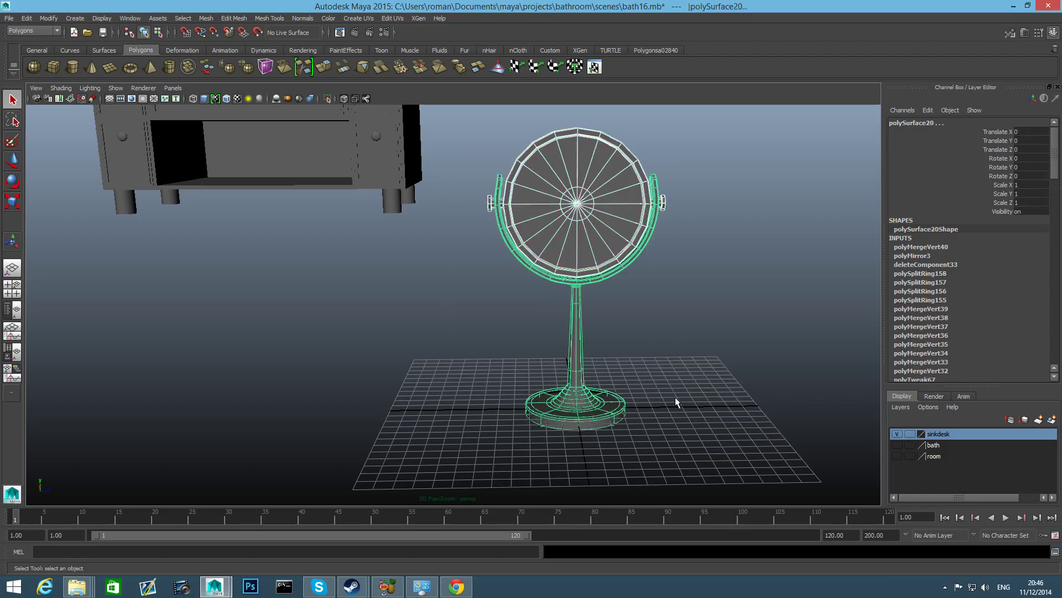
{"action": "left_click", "coordinate": [682, 304]}
{"action": "left_click_drag", "start_coordinate": [778, 320], "coordinate": [687, 256], "text": "alt"}
Step: Try rotating the round mirror with the Rotate tool and undo the rotation
{"action": "left_click", "coordinate": [624, 238]}
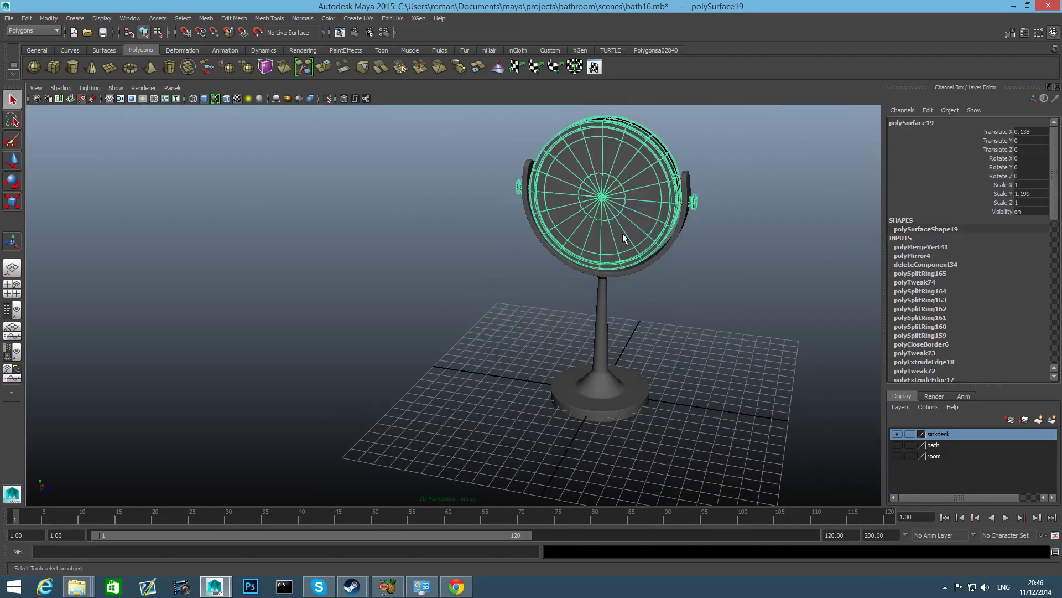
{"action": "key", "text": "e"}
{"action": "left_click_drag", "start_coordinate": [593, 197], "coordinate": [158, 199]}
{"action": "key", "text": "ctrl+z"}
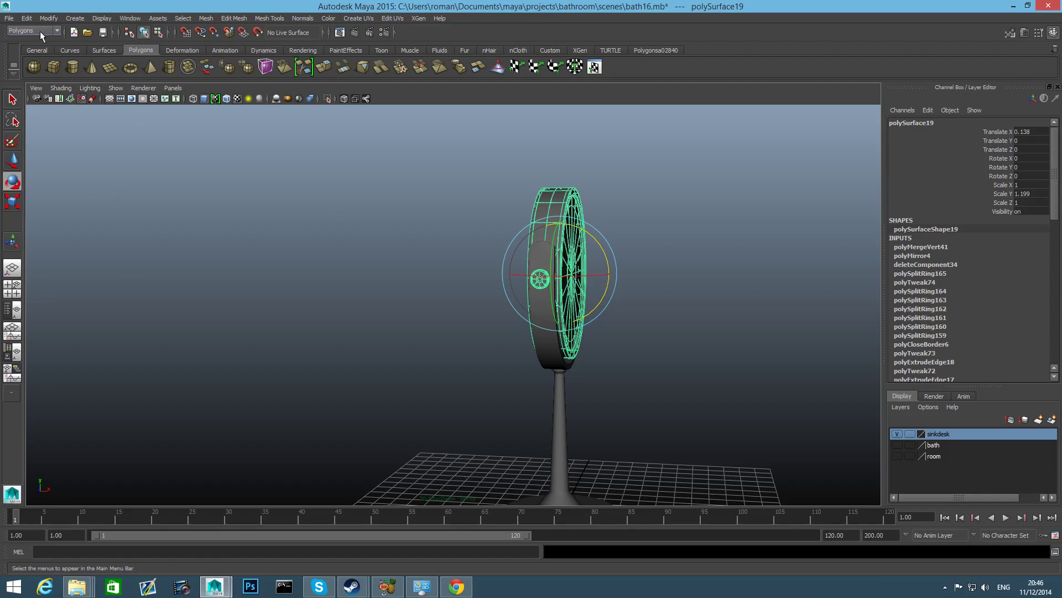
Step: Delete the construction history of the round mirror and its stand
{"action": "left_click", "coordinate": [27, 18]}
{"action": "mouse_move", "coordinate": [91, 134]}
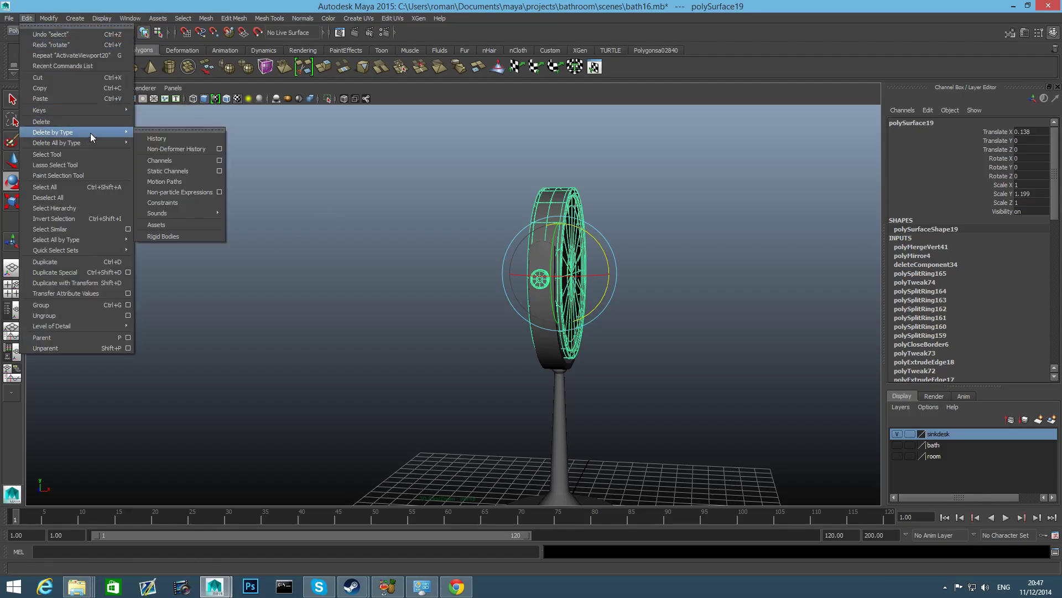
{"action": "left_click", "coordinate": [157, 138]}
{"action": "scroll", "coordinate": [445, 230], "scroll_direction": "down", "scroll_amount": 3}
{"action": "left_click", "coordinate": [567, 410]}
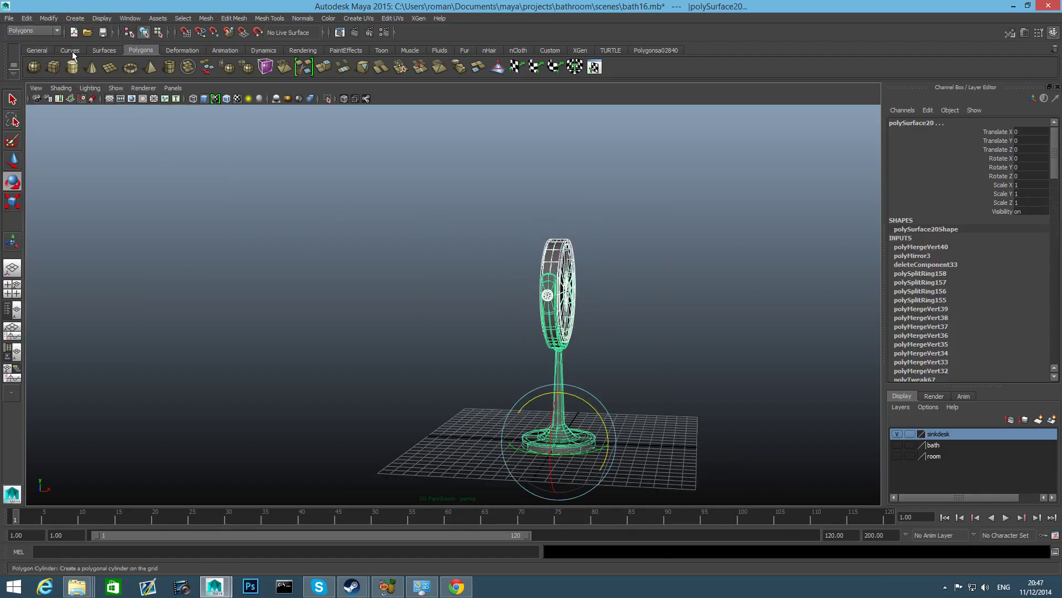
{"action": "left_click", "coordinate": [29, 18]}
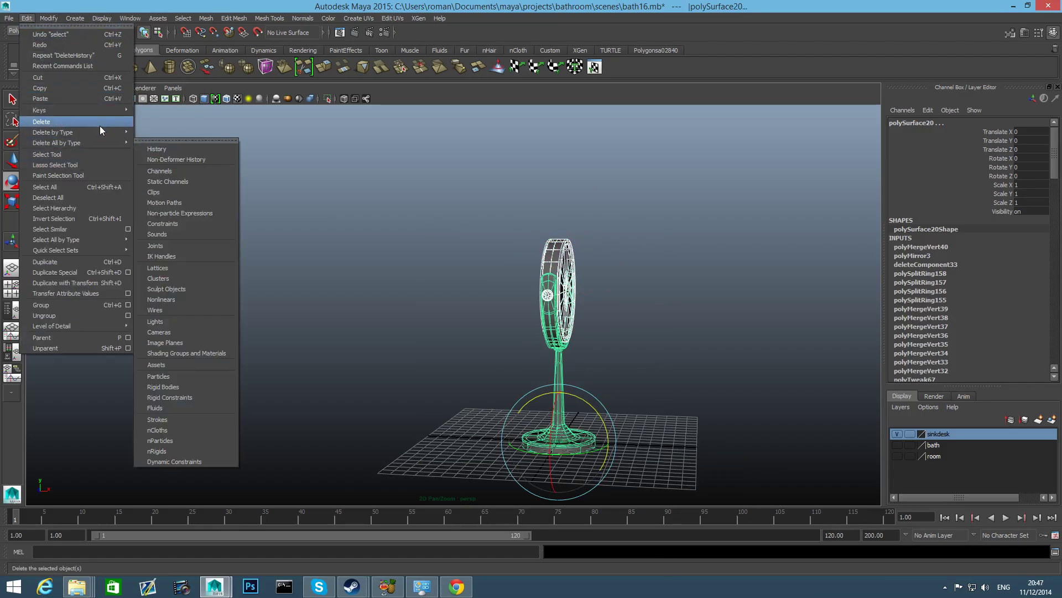
{"action": "mouse_move", "coordinate": [104, 132]}
{"action": "left_click", "coordinate": [157, 138]}
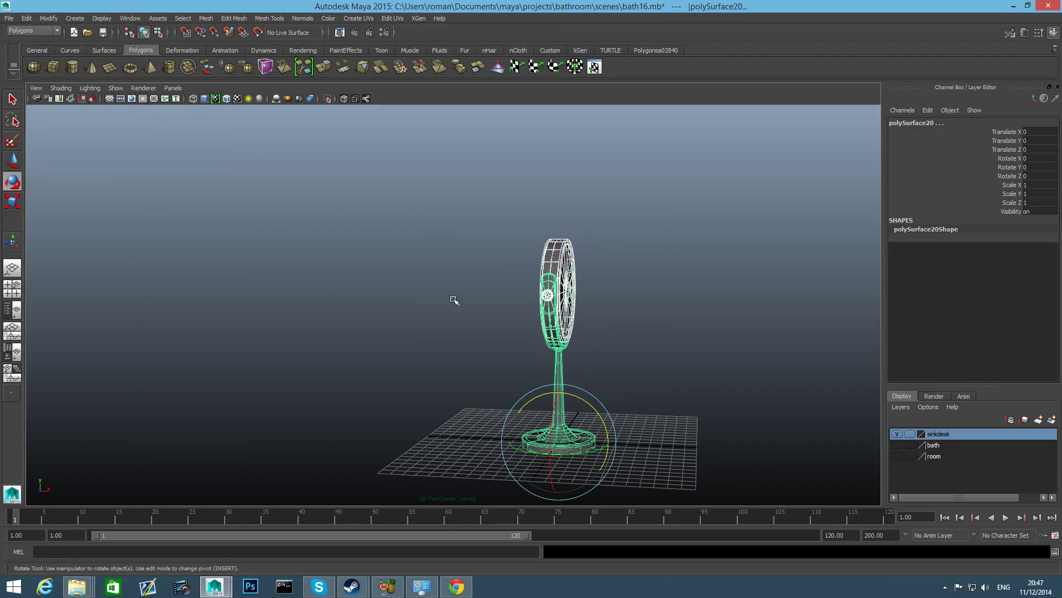
Step: Select the round mirror and switch to the layout that shows the Outliner beside the perspective view
{"action": "left_click", "coordinate": [561, 362]}
{"action": "left_click_drag", "start_coordinate": [594, 362], "coordinate": [497, 360], "text": "alt"}
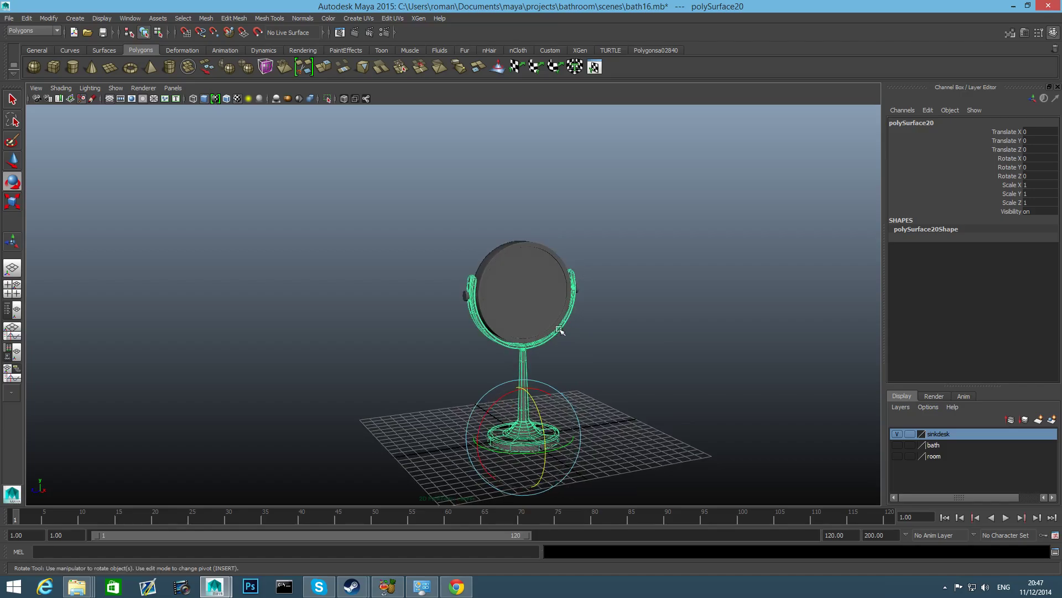
{"action": "left_click", "coordinate": [511, 288]}
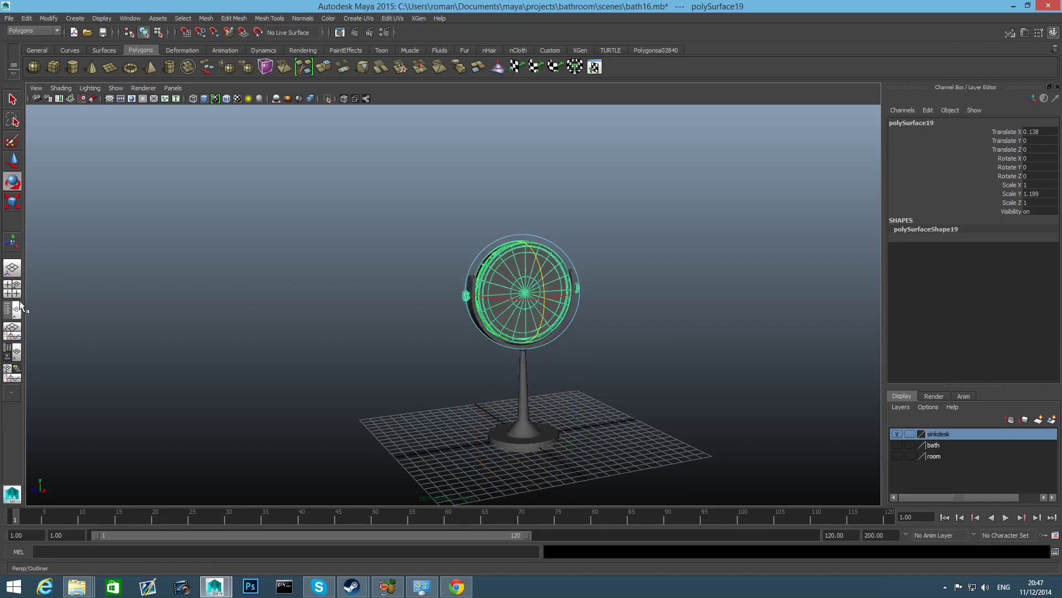
{"action": "left_click", "coordinate": [15, 312]}
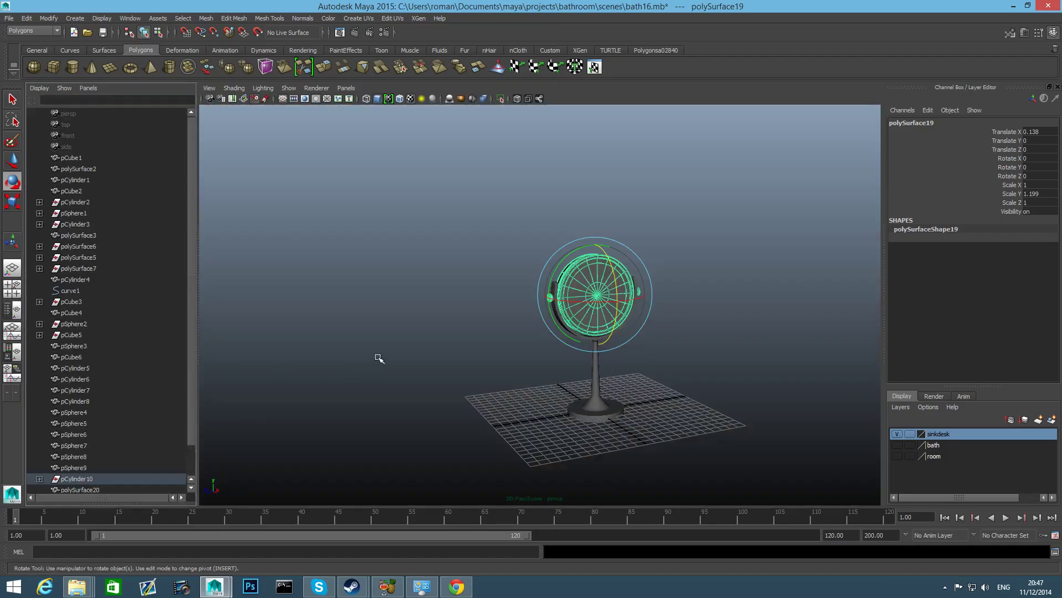
Step: Try tilting the round mirror about 15.8 degrees around its side pivots and undo the tilt
{"action": "left_click_drag", "start_coordinate": [374, 356], "coordinate": [646, 313], "text": "alt"}
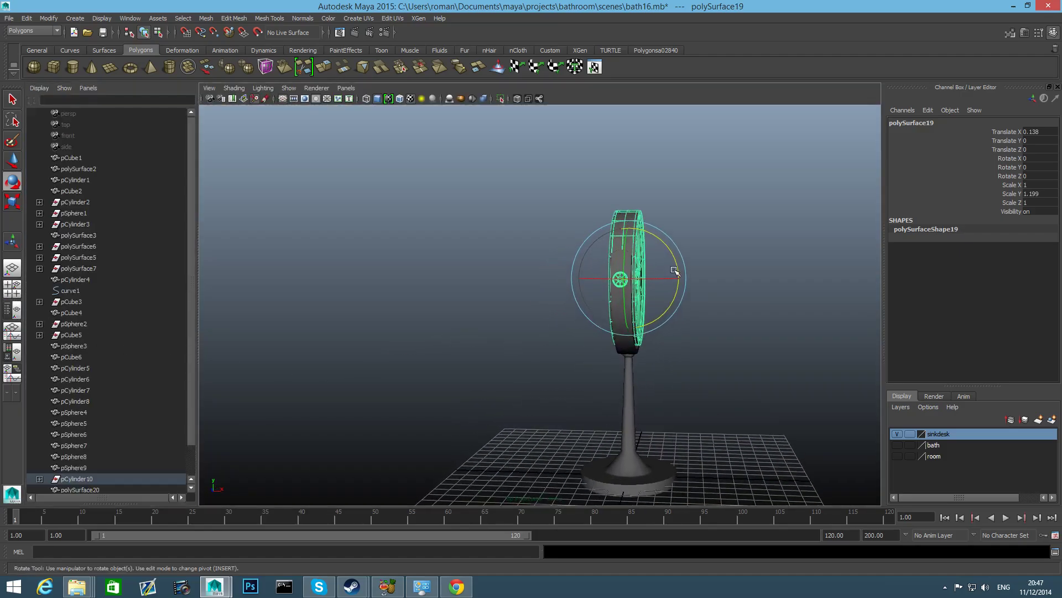
{"action": "left_click_drag", "start_coordinate": [674, 270], "coordinate": [670, 255]}
{"action": "key", "text": "ctrl+z"}
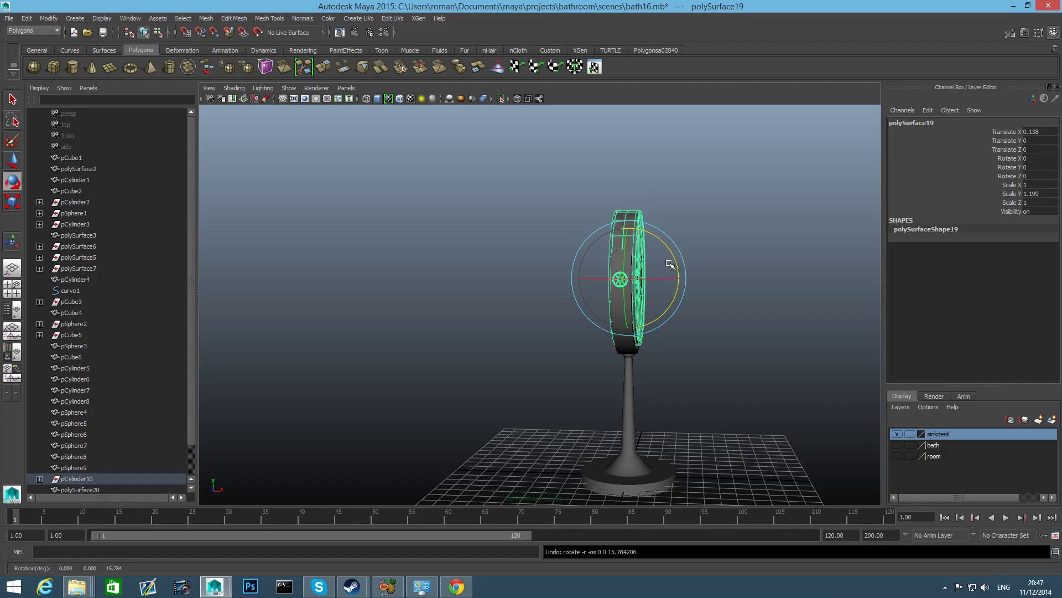
Step: Expand the pCylinder10 group in the Outliner and move polySurface19 out of it to the top level
{"action": "left_click_drag", "start_coordinate": [613, 306], "coordinate": [463, 365], "text": "alt"}
{"action": "scroll", "coordinate": [165, 425], "scroll_direction": "down", "scroll_amount": 1}
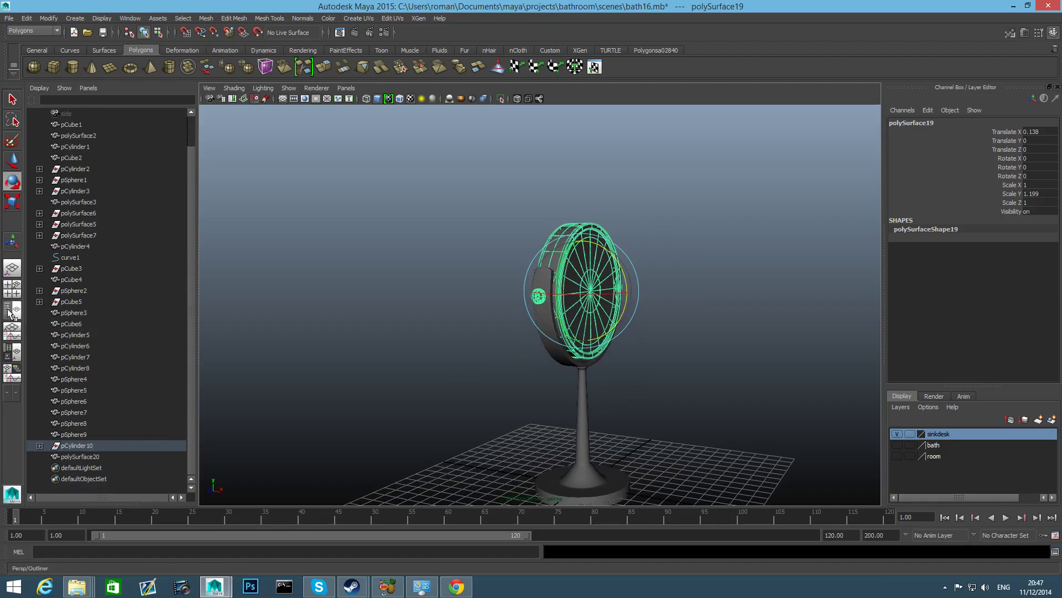
{"action": "left_click", "coordinate": [39, 446]}
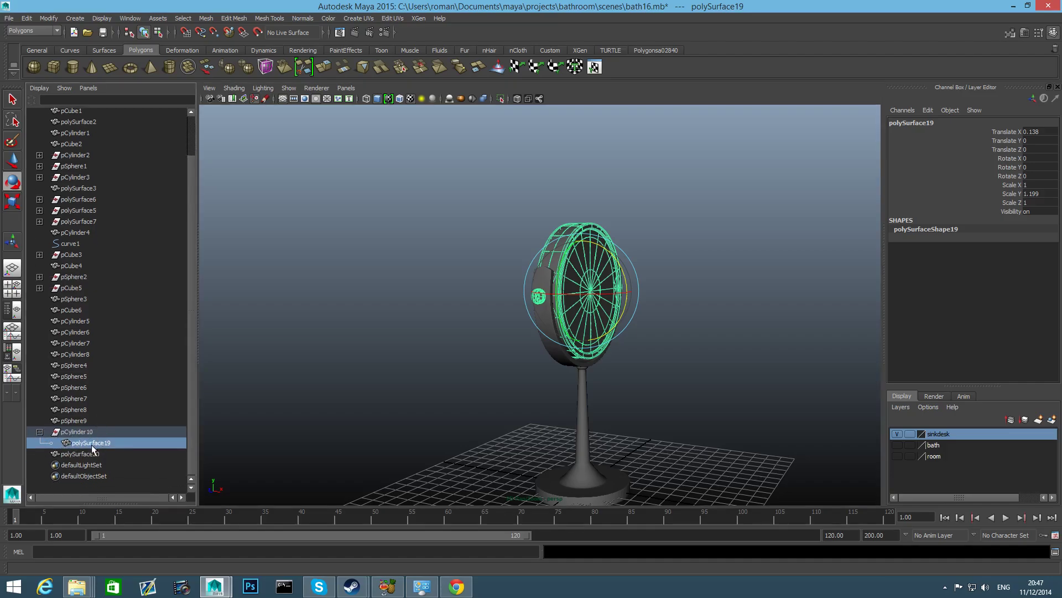
{"action": "middle_click_drag", "start_coordinate": [91, 446], "coordinate": [92, 432]}
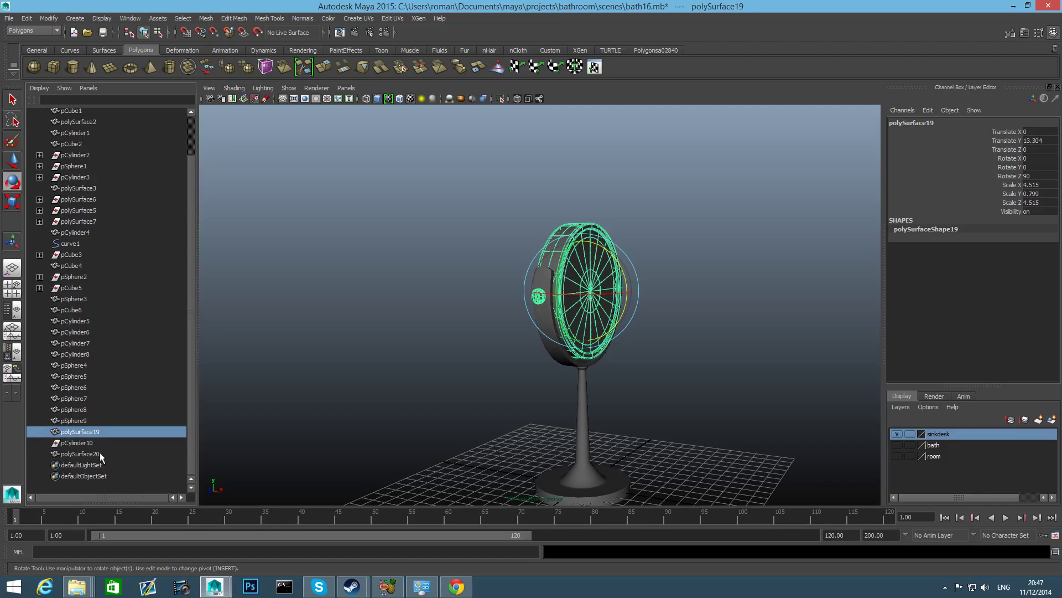
Step: Delete the leftover pCylinder10 group and tilt the round mirror on its stand to a Rotate Z of about 69.06
{"action": "left_click", "coordinate": [69, 443]}
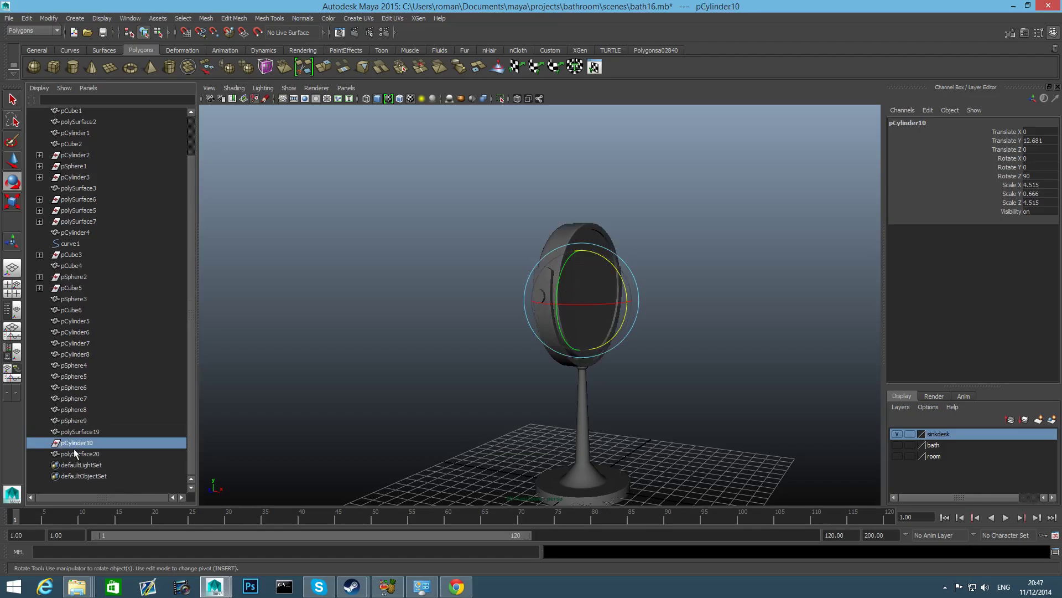
{"action": "key", "text": "Delete"}
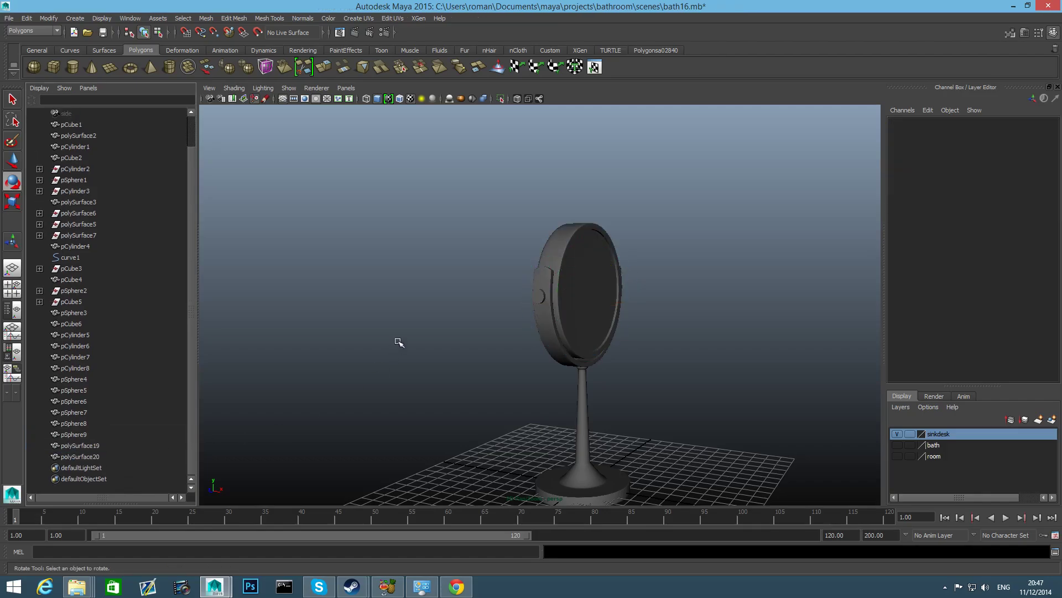
{"action": "left_click", "coordinate": [554, 260]}
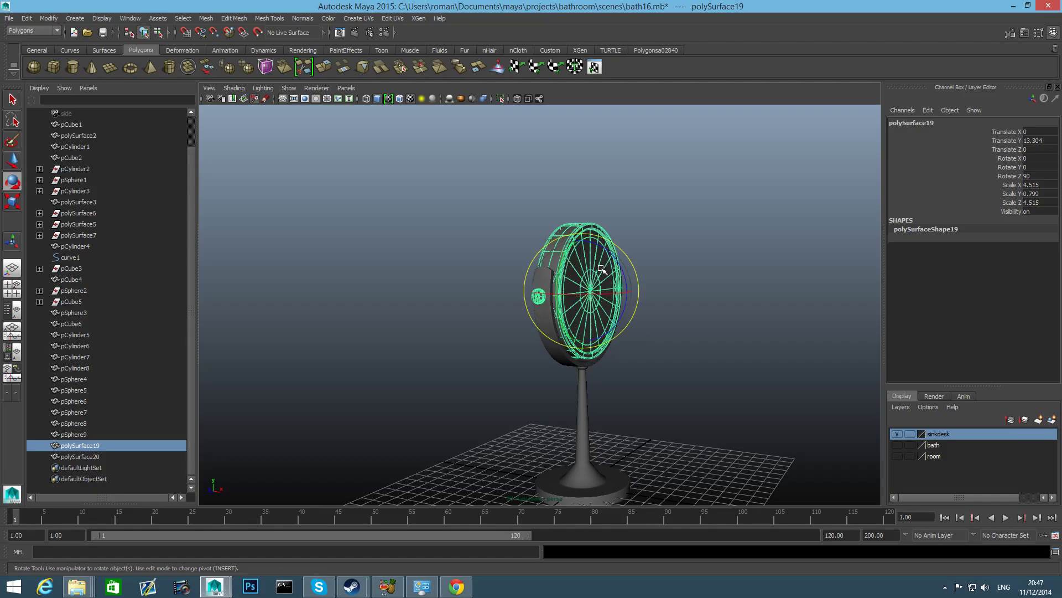
{"action": "left_click_drag", "start_coordinate": [620, 269], "coordinate": [737, 322]}
{"action": "key", "text": "ctrl+z"}
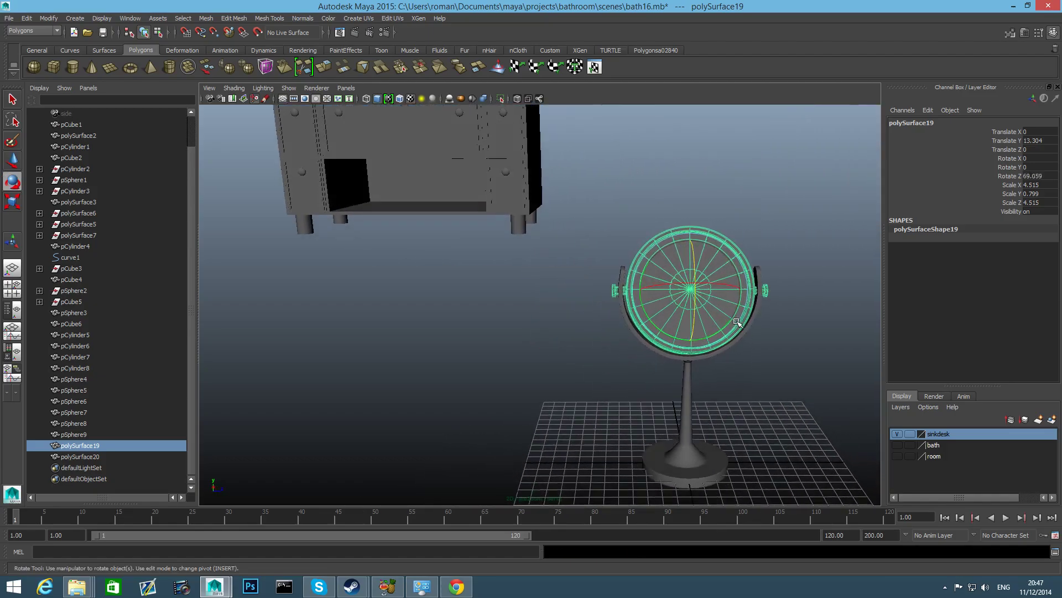
Step: Select the round mirror together with its stand and move them along Z to about -72.79, towards the sink desk
{"action": "left_click", "coordinate": [628, 239]}
{"action": "left_click_drag", "start_coordinate": [593, 223], "coordinate": [761, 468]}
{"action": "left_click_drag", "start_coordinate": [548, 394], "coordinate": [661, 411], "text": "alt"}
{"action": "right_click_drag", "start_coordinate": [659, 409], "coordinate": [482, 332], "text": "alt"}
{"action": "middle_click_drag", "start_coordinate": [534, 351], "coordinate": [668, 438], "text": "alt"}
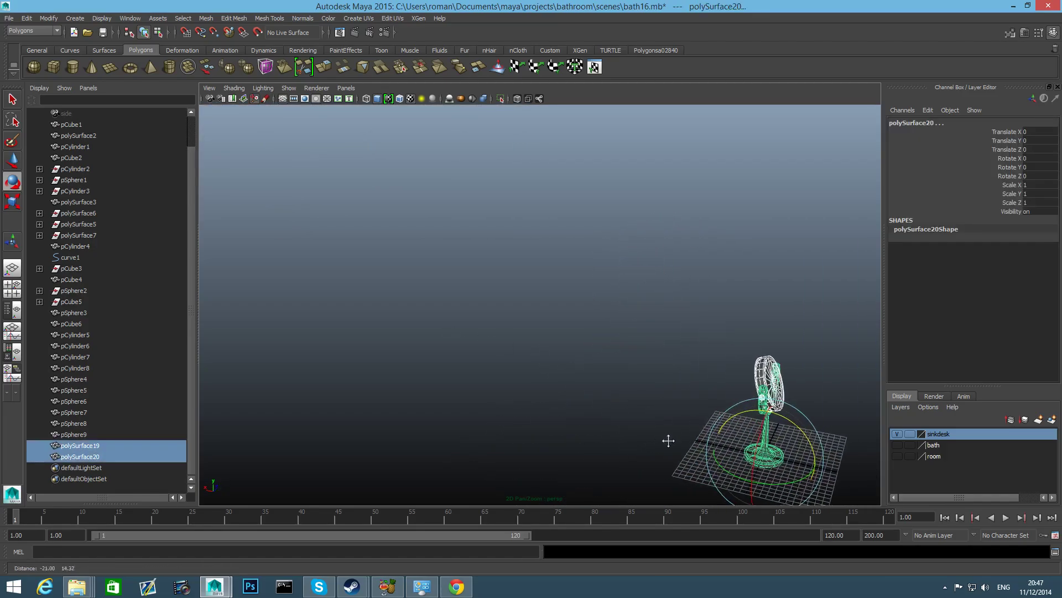
{"action": "right_click_drag", "start_coordinate": [669, 438], "coordinate": [499, 395], "text": "alt"}
{"action": "left_click_drag", "start_coordinate": [500, 395], "coordinate": [532, 460], "text": "alt"}
{"action": "key", "text": "w"}
{"action": "middle_click_drag", "start_coordinate": [533, 460], "coordinate": [590, 382], "text": "alt"}
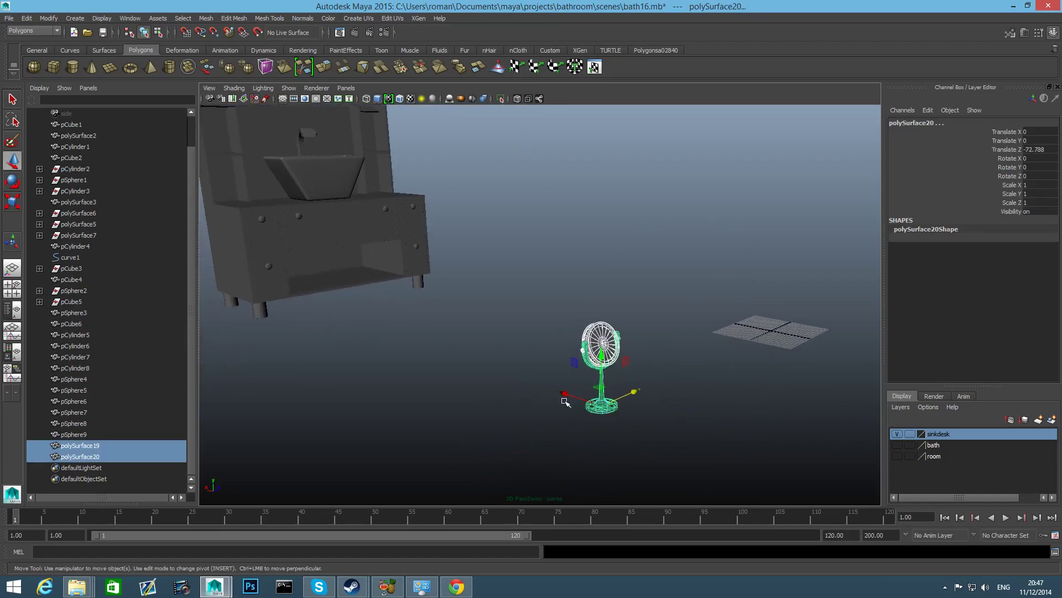
Step: Move the mirror and stand onto the sink desk's countertop, to about X 137.78 and Y 34.20
{"action": "left_click_drag", "start_coordinate": [564, 402], "coordinate": [332, 327]}
{"action": "middle_click_drag", "start_coordinate": [332, 327], "coordinate": [552, 458], "text": "alt"}
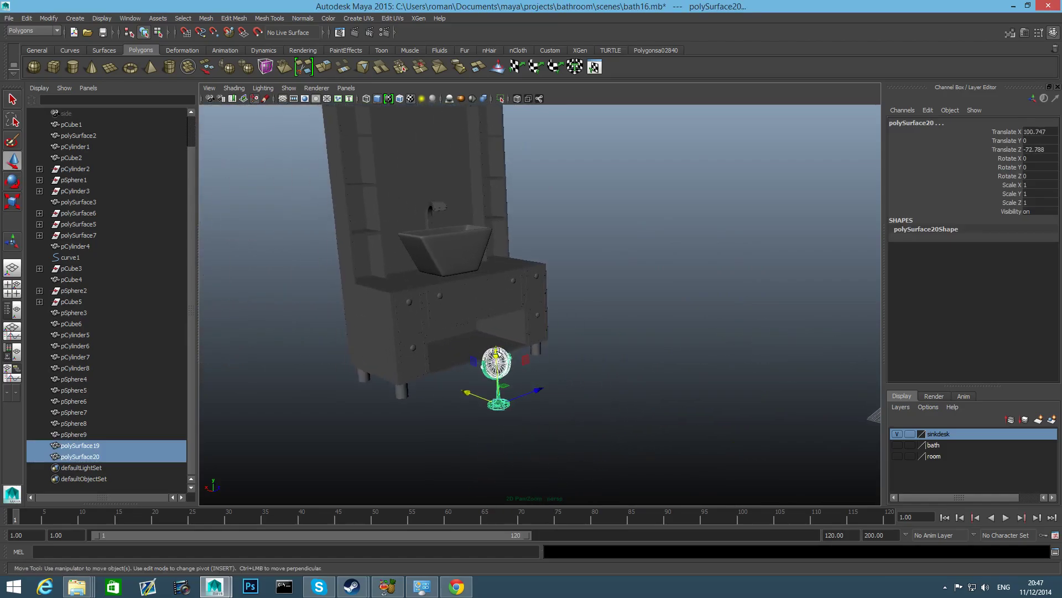
{"action": "left_click_drag", "start_coordinate": [496, 353], "coordinate": [266, 337]}
{"action": "middle_click_drag", "start_coordinate": [384, 368], "coordinate": [489, 519], "text": "alt"}
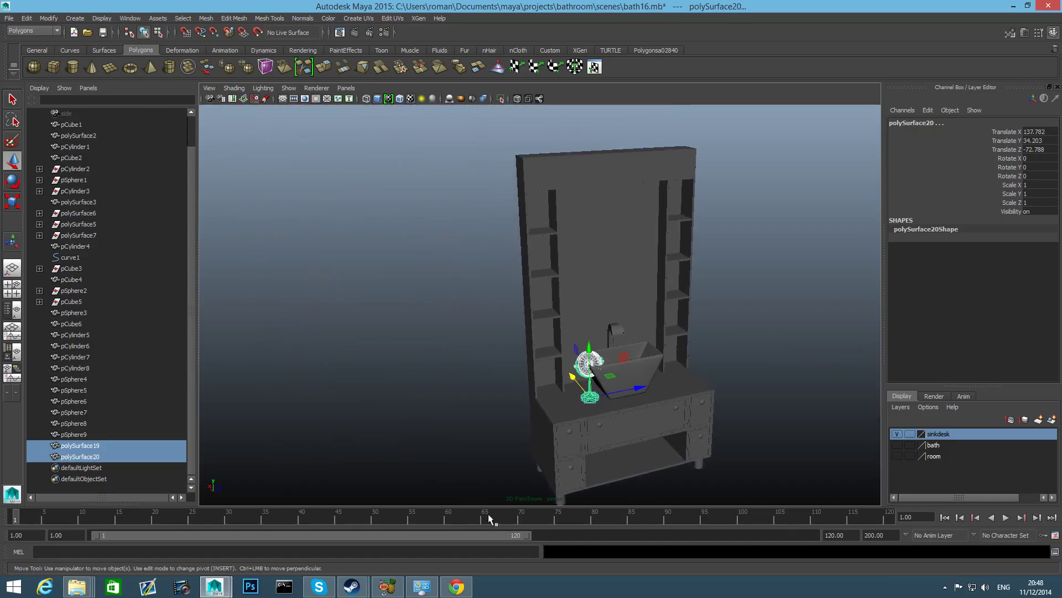
Step: Shift the mirror and stand along the countertop away from the basin, to a Translate Z of about -81.81
{"action": "scroll", "coordinate": [466, 477], "scroll_direction": "up", "scroll_amount": 4}
{"action": "middle_click_drag", "start_coordinate": [467, 477], "coordinate": [382, 387], "text": "alt"}
{"action": "scroll", "coordinate": [536, 403], "scroll_direction": "up", "scroll_amount": 4}
{"action": "middle_click_drag", "start_coordinate": [475, 409], "coordinate": [543, 419], "text": "alt"}
{"action": "left_click_drag", "start_coordinate": [543, 419], "coordinate": [477, 360], "text": "alt"}
{"action": "left_click_drag", "start_coordinate": [637, 359], "coordinate": [447, 380]}
Step: Try rotating the mirror and stand about 18.2 degrees around the vertical axis and undo the rotation
{"action": "key", "text": "e"}
{"action": "key", "text": "ctrl+z"}
{"action": "middle_click_drag", "start_coordinate": [372, 391], "coordinate": [565, 354], "text": "alt"}
{"action": "left_click_drag", "start_coordinate": [461, 371], "coordinate": [637, 336], "text": "alt"}
{"action": "middle_click_drag", "start_coordinate": [636, 335], "coordinate": [555, 349], "text": "alt"}
{"action": "middle_click_drag", "start_coordinate": [424, 364], "coordinate": [466, 351], "text": "alt"}
{"action": "right_click_drag", "start_coordinate": [467, 351], "coordinate": [562, 380], "text": "alt"}
{"action": "mouse_move", "coordinate": [562, 380]}
{"action": "left_mouse_down"}
{"action": "mouse_move", "coordinate": [535, 374]}
{"action": "mouse_move", "coordinate": [552, 372]}
{"action": "left_mouse_up"}
{"action": "key", "text": "ctrl+z"}
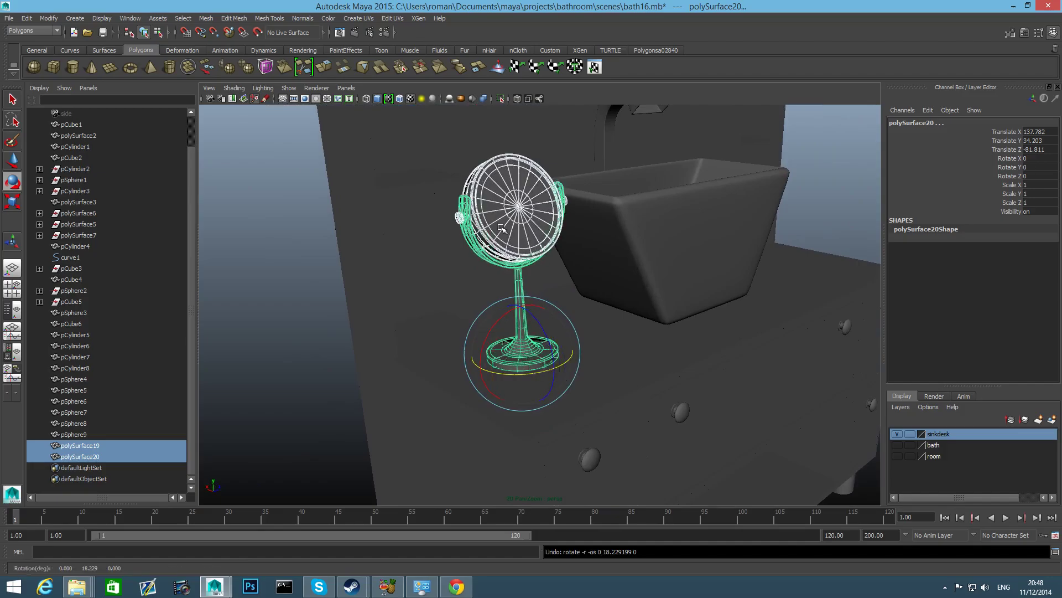
Step: Open the Hypergraph Hierarchy and look for the nodes of the selected mirror and stand
{"action": "left_click_drag", "start_coordinate": [489, 252], "coordinate": [536, 250], "text": "alt"}
{"action": "middle_click_drag", "start_coordinate": [498, 273], "coordinate": [568, 311], "text": "alt"}
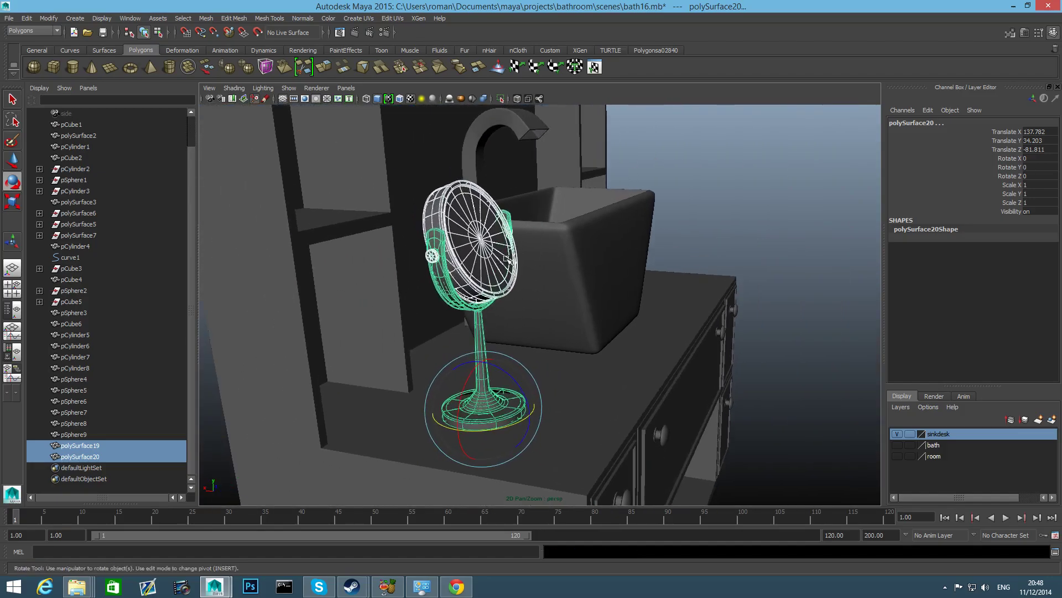
{"action": "left_click", "coordinate": [131, 18]}
{"action": "mouse_move", "coordinate": [146, 56]}
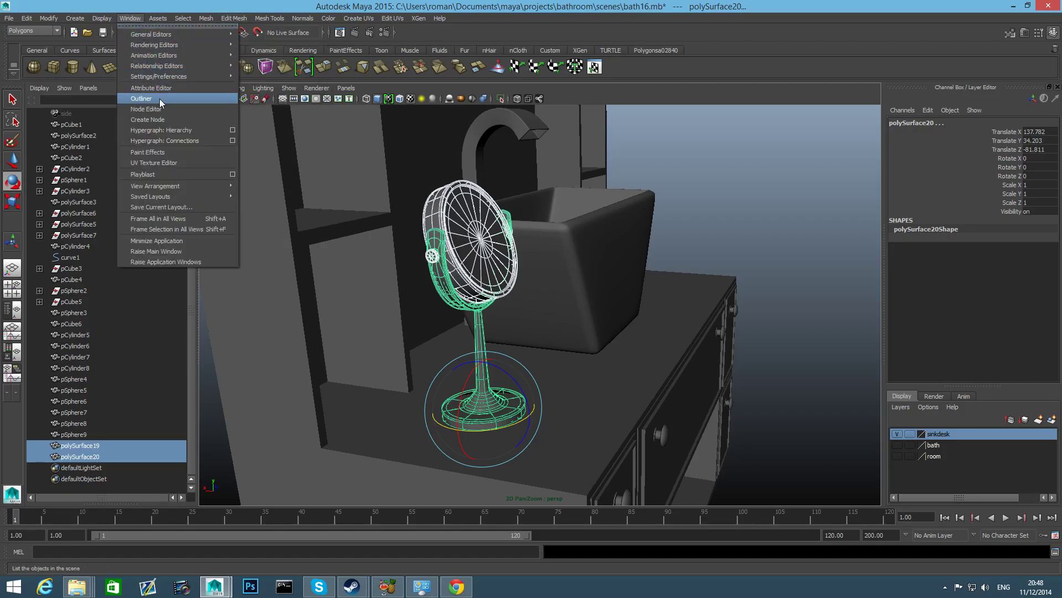
{"action": "mouse_move", "coordinate": [177, 81]}
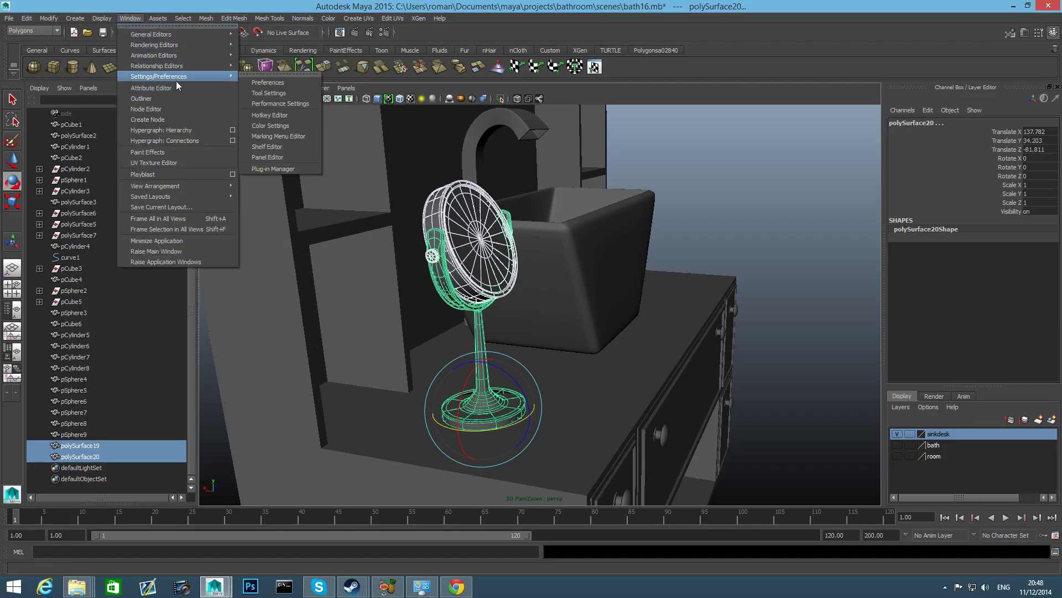
{"action": "left_click", "coordinate": [176, 131]}
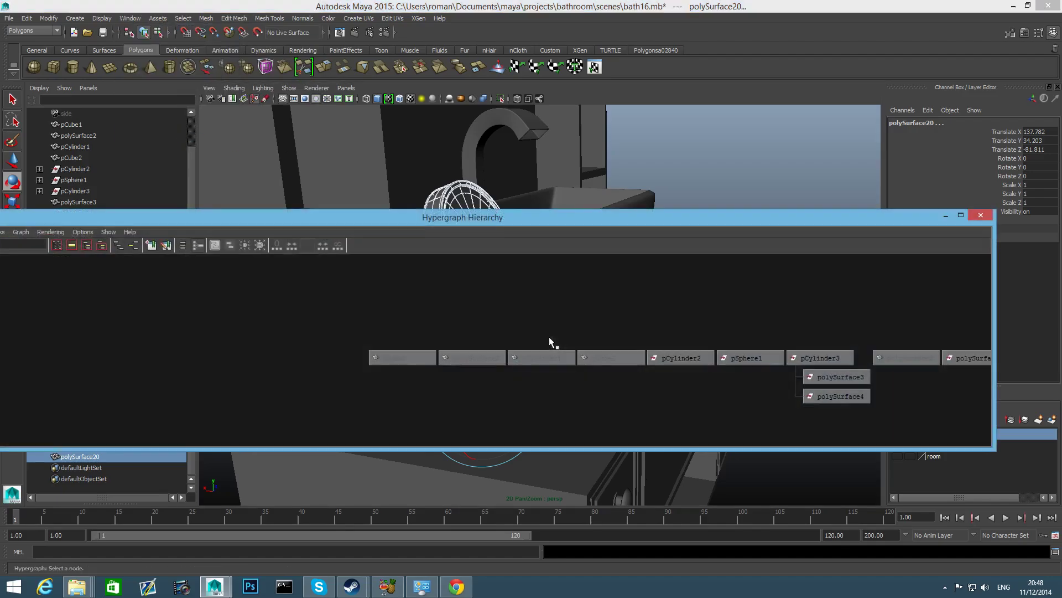
{"action": "left_click_drag", "start_coordinate": [747, 228], "coordinate": [161, 183]}
{"action": "scroll", "coordinate": [350, 350], "scroll_direction": "down", "scroll_amount": 6}
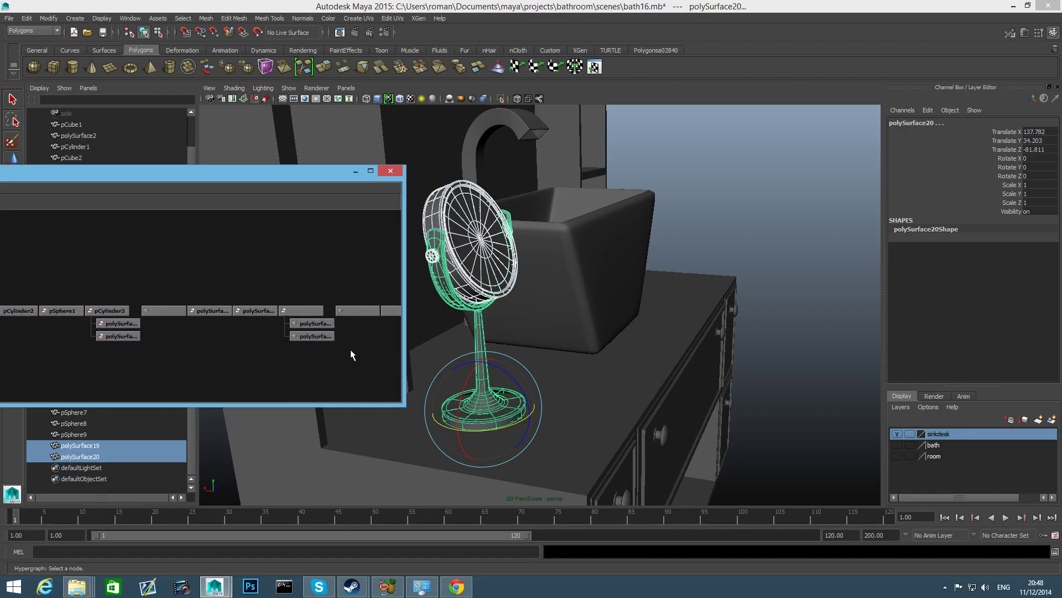
{"action": "scroll", "coordinate": [347, 349], "scroll_direction": "down", "scroll_amount": 8}
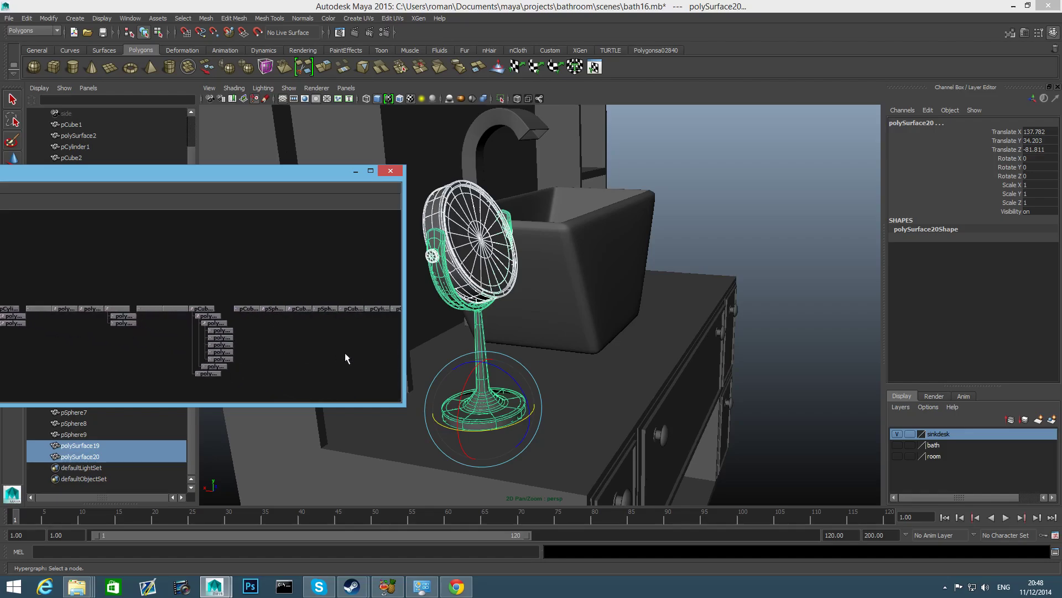
{"action": "scroll", "coordinate": [340, 356], "scroll_direction": "down", "scroll_amount": 3}
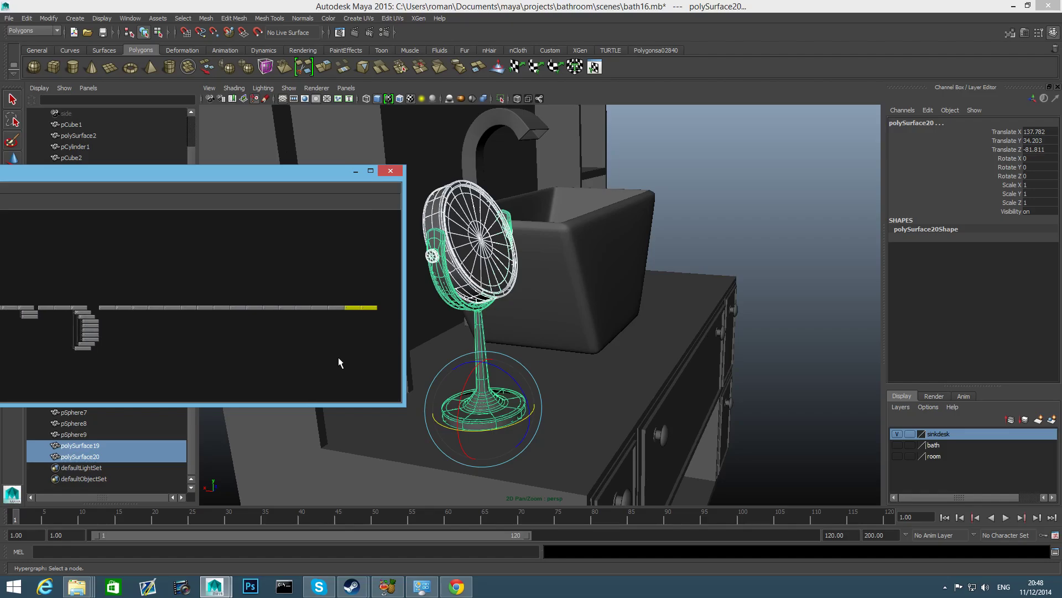
Step: Select the round mirror, examine how its polySurface19 node sits in the hierarchy graph, and close the graph
{"action": "left_click", "coordinate": [462, 263]}
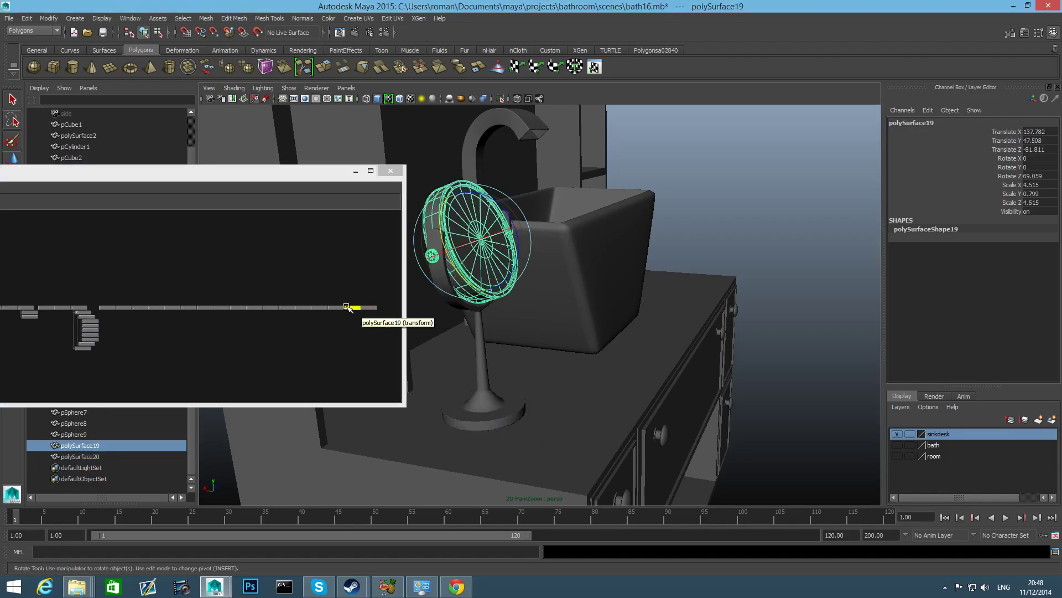
{"action": "left_click", "coordinate": [347, 325]}
{"action": "scroll", "coordinate": [214, 322], "scroll_direction": "up", "scroll_amount": 5}
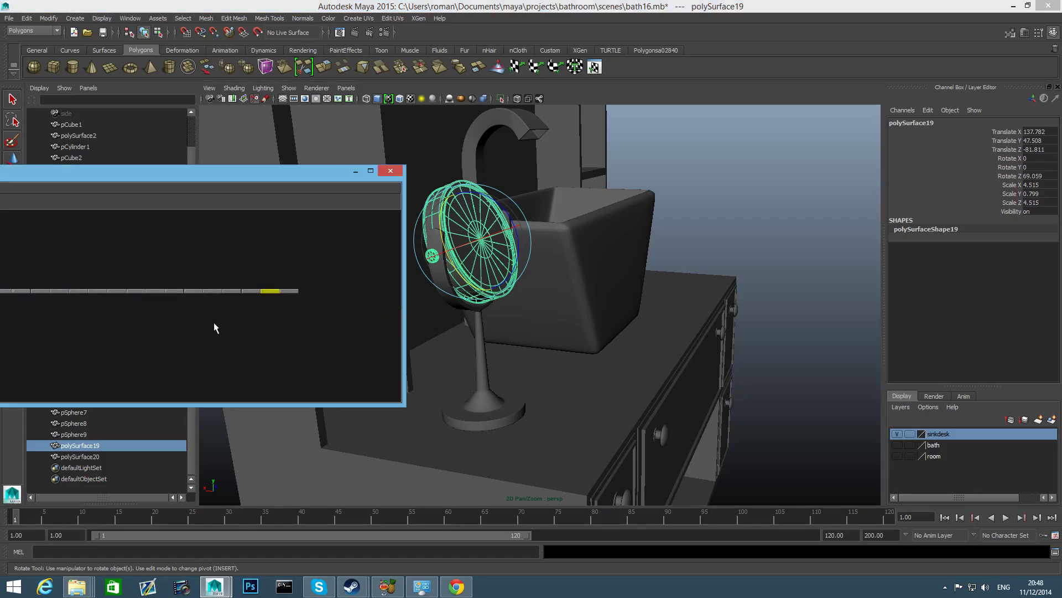
{"action": "scroll", "coordinate": [224, 337], "scroll_direction": "up", "scroll_amount": 2}
{"action": "middle_click_drag", "start_coordinate": [293, 307], "coordinate": [196, 322], "text": "alt"}
{"action": "scroll", "coordinate": [214, 337], "scroll_direction": "up", "scroll_amount": 3}
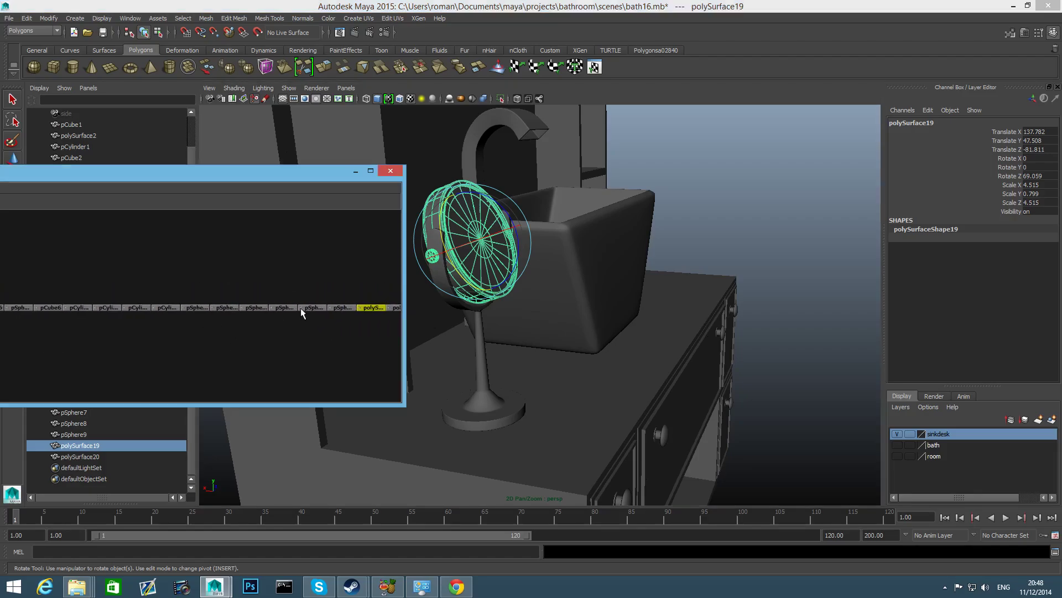
{"action": "middle_click_drag", "start_coordinate": [302, 309], "coordinate": [147, 303], "text": "alt"}
{"action": "scroll", "coordinate": [227, 327], "scroll_direction": "up", "scroll_amount": 2}
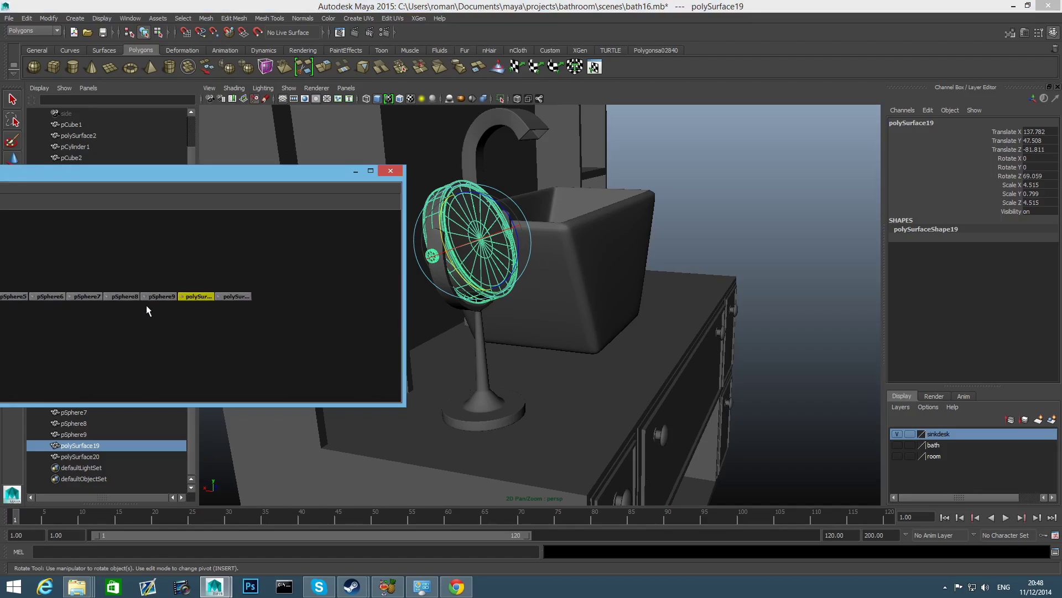
{"action": "scroll", "coordinate": [153, 314], "scroll_direction": "up", "scroll_amount": 2}
{"action": "scroll", "coordinate": [152, 314], "scroll_direction": "up", "scroll_amount": 2}
{"action": "scroll", "coordinate": [184, 330], "scroll_direction": "up", "scroll_amount": 1}
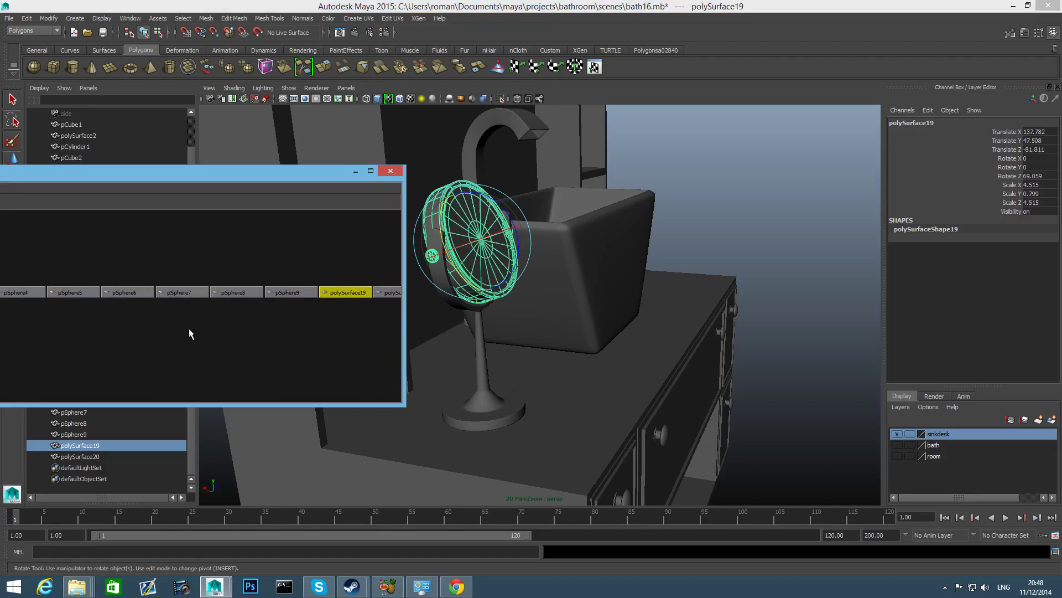
{"action": "left_click", "coordinate": [347, 288]}
{"action": "left_click", "coordinate": [344, 292]}
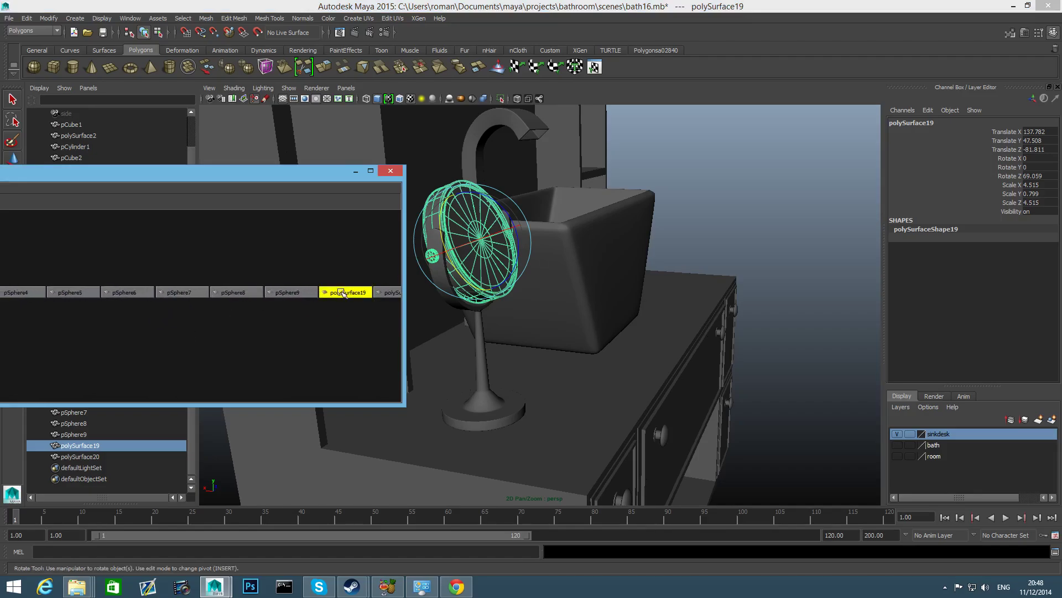
{"action": "left_click", "coordinate": [391, 173]}
Step: Select the round mirror and its stand and combine them into one mesh
{"action": "scroll", "coordinate": [520, 353], "scroll_direction": "down", "scroll_amount": 5}
{"action": "middle_click_drag", "start_coordinate": [504, 353], "coordinate": [520, 367], "text": "alt"}
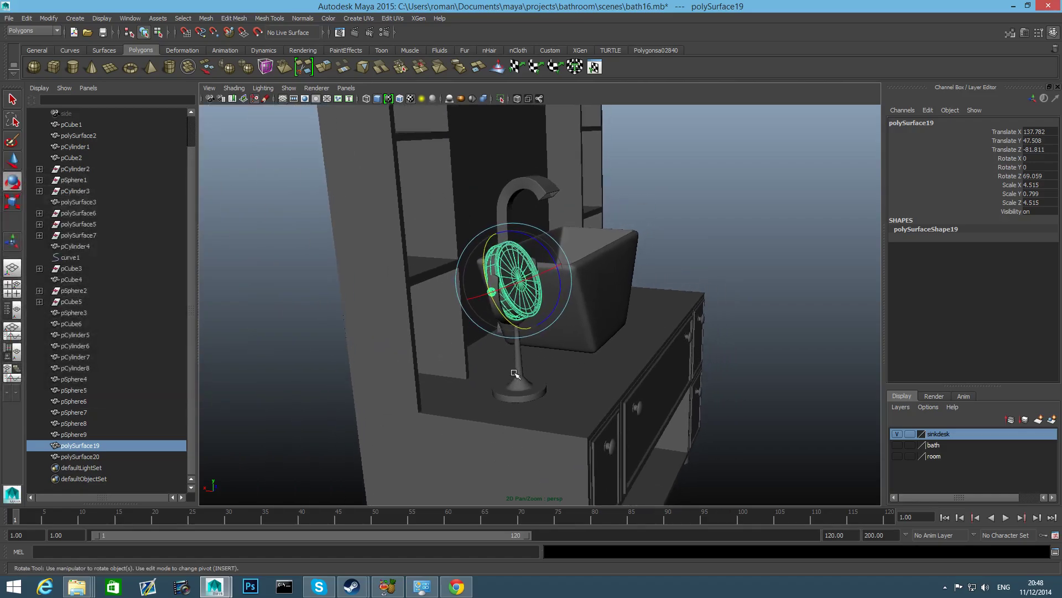
{"action": "left_click", "coordinate": [514, 374]}
{"action": "left_click", "coordinate": [518, 295]}
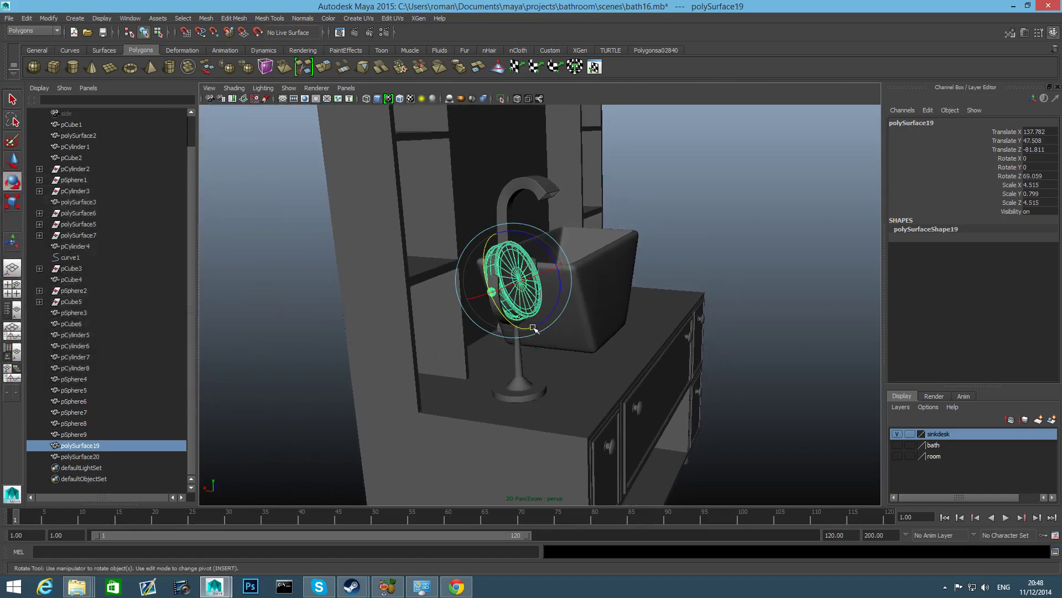
{"action": "left_click", "coordinate": [520, 355], "text": "shift"}
{"action": "key", "text": "f"}
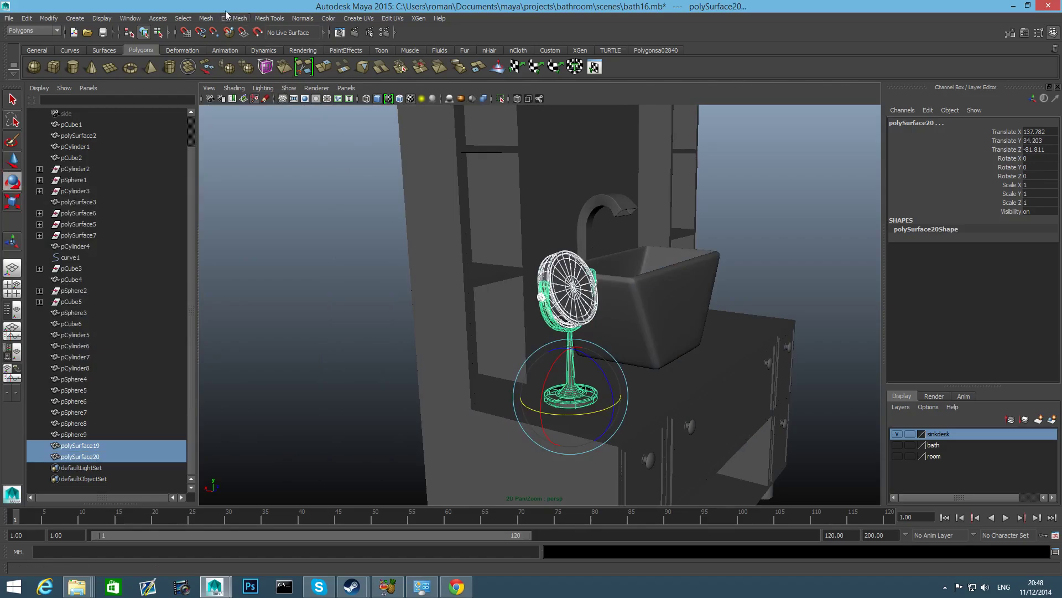
{"action": "left_click", "coordinate": [206, 19]}
{"action": "left_click", "coordinate": [222, 41]}
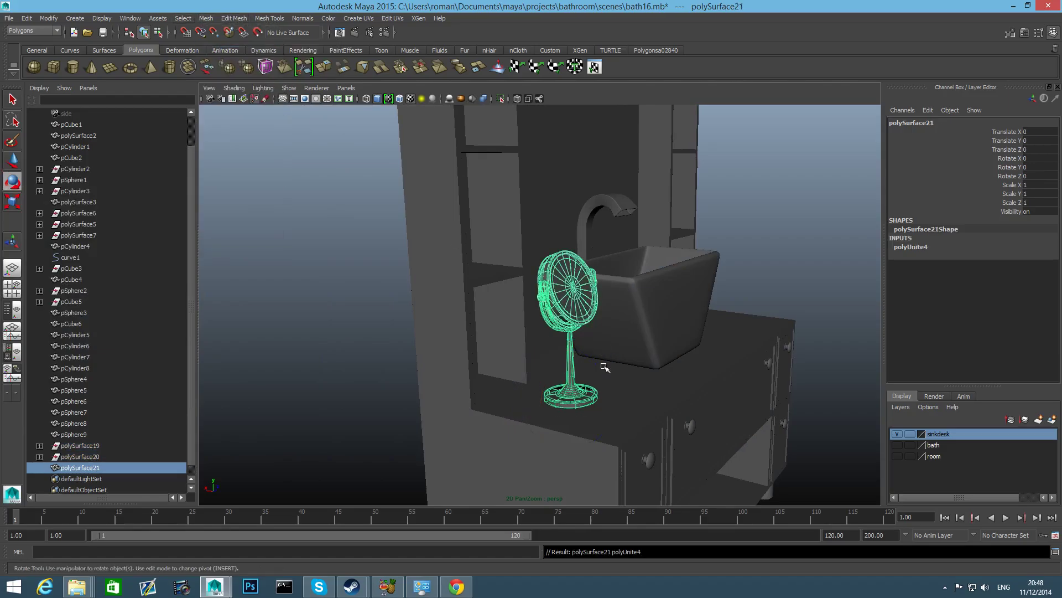
Step: Center the pivot of the combined mirror and freeze its transformations
{"action": "left_click", "coordinate": [49, 18]}
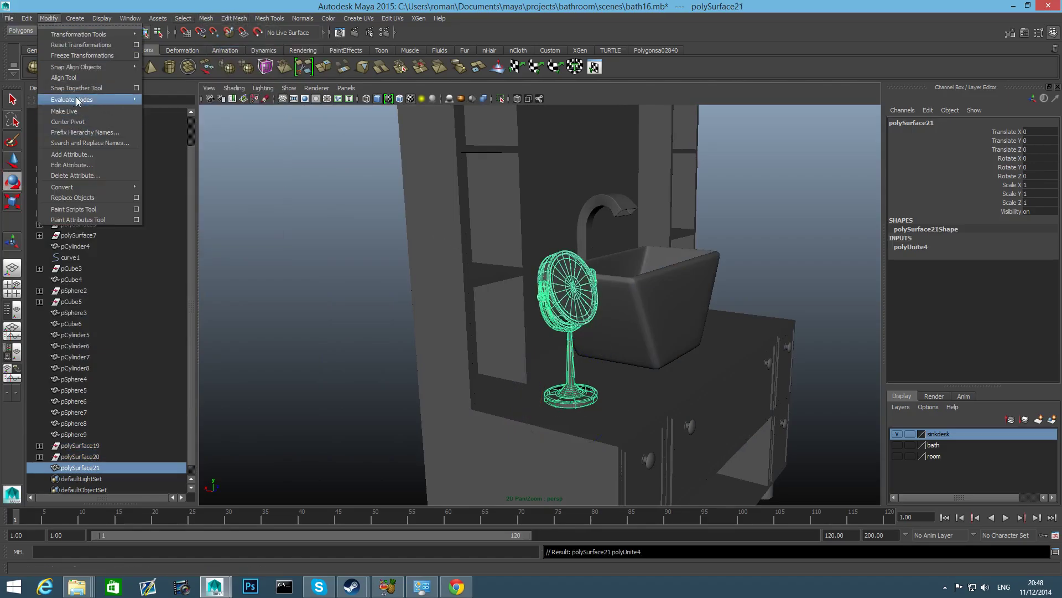
{"action": "left_click", "coordinate": [87, 122]}
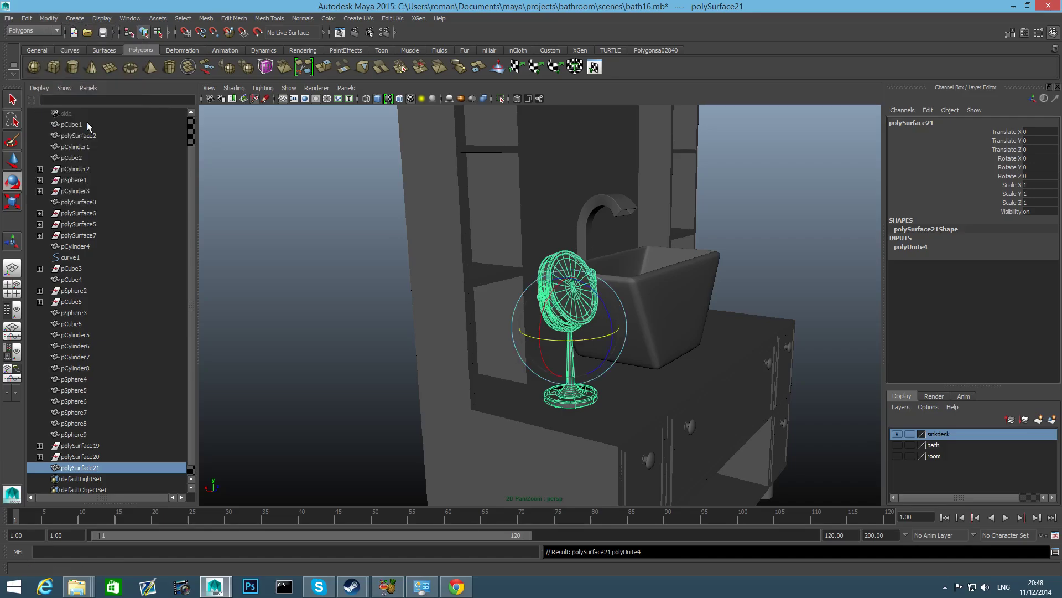
{"action": "left_click", "coordinate": [49, 18]}
{"action": "left_click", "coordinate": [66, 41]}
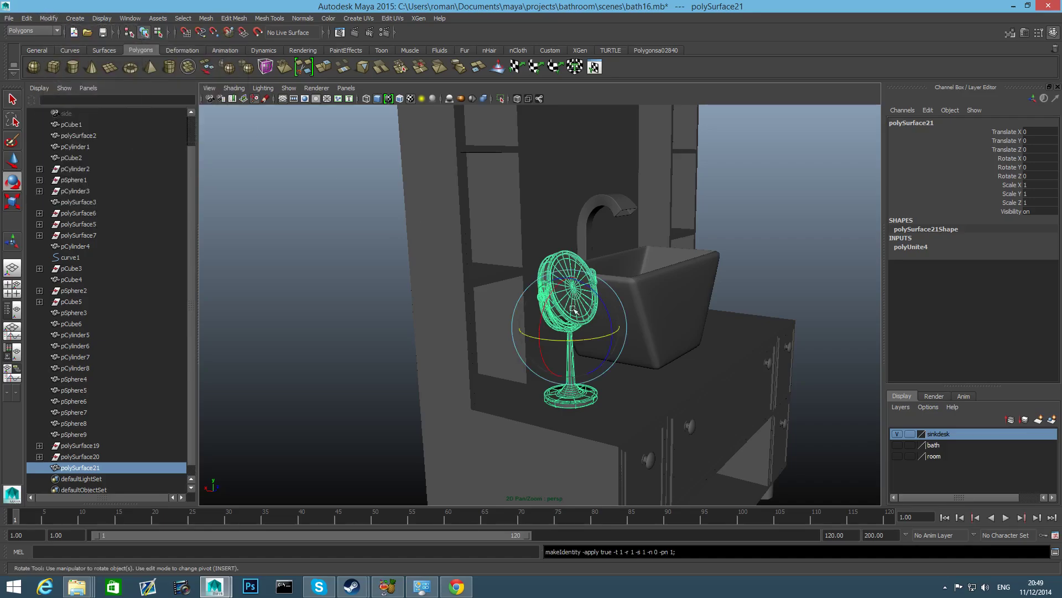
Step: Rotate the combined mirror about 28.05 degrees around the vertical Y axis on the countertop
{"action": "left_click_drag", "start_coordinate": [569, 341], "coordinate": [595, 347]}
{"action": "left_click_drag", "start_coordinate": [597, 348], "coordinate": [626, 354], "text": "alt"}
{"action": "middle_click_drag", "start_coordinate": [626, 354], "coordinate": [573, 352], "text": "alt"}
{"action": "left_click_drag", "start_coordinate": [593, 345], "coordinate": [487, 382], "text": "alt"}
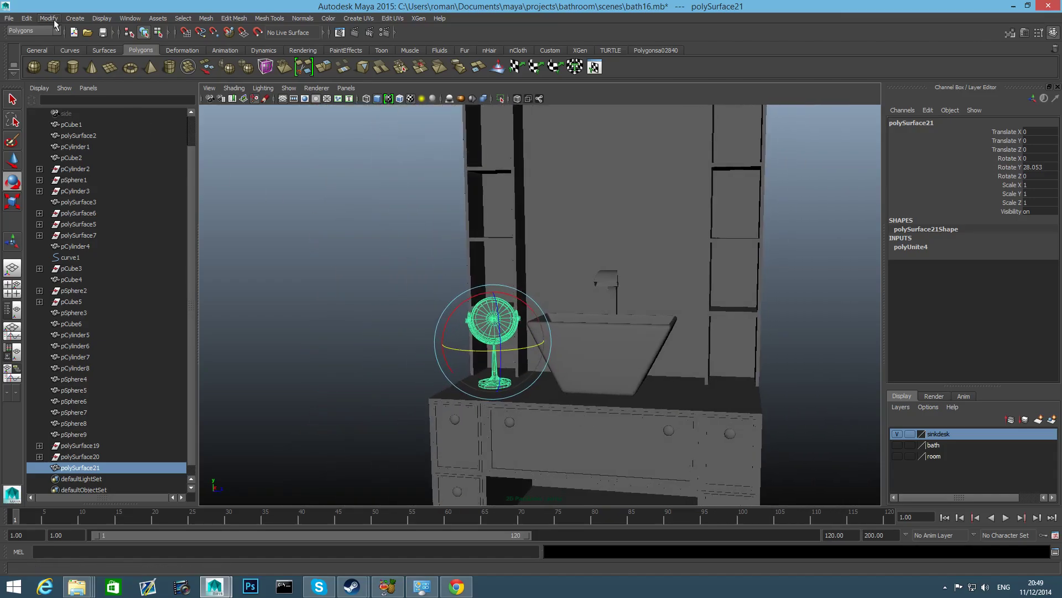
Step: Save the scene as a new version named bath17.mb in the bathroom scenes folder
{"action": "left_click", "coordinate": [10, 21]}
{"action": "left_click", "coordinate": [41, 67]}
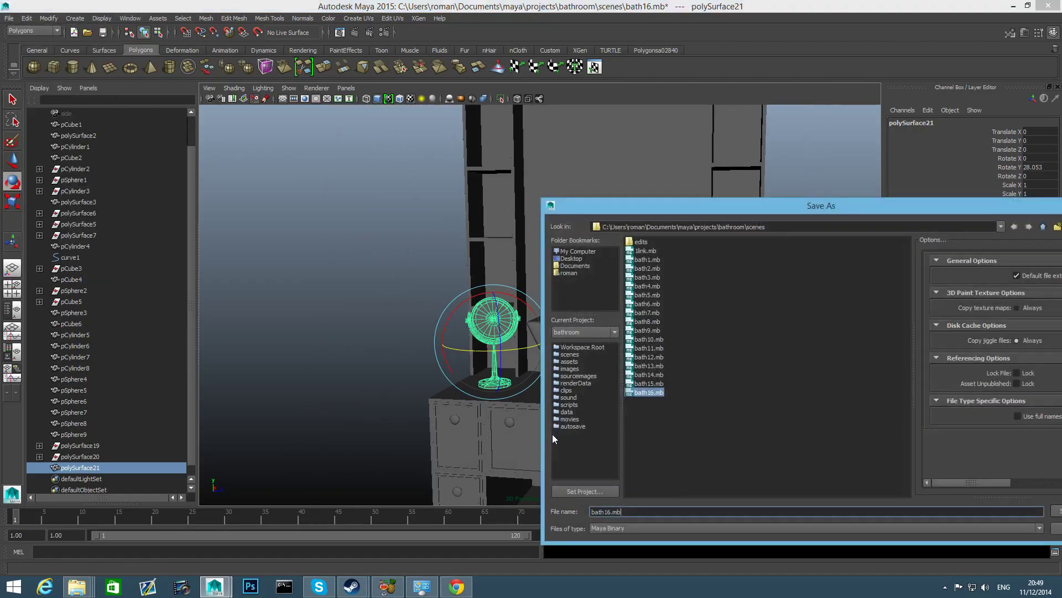
{"action": "left_click", "coordinate": [611, 511]}
{"action": "key", "text": "BackSpace"}
{"action": "type", "text": "7"}
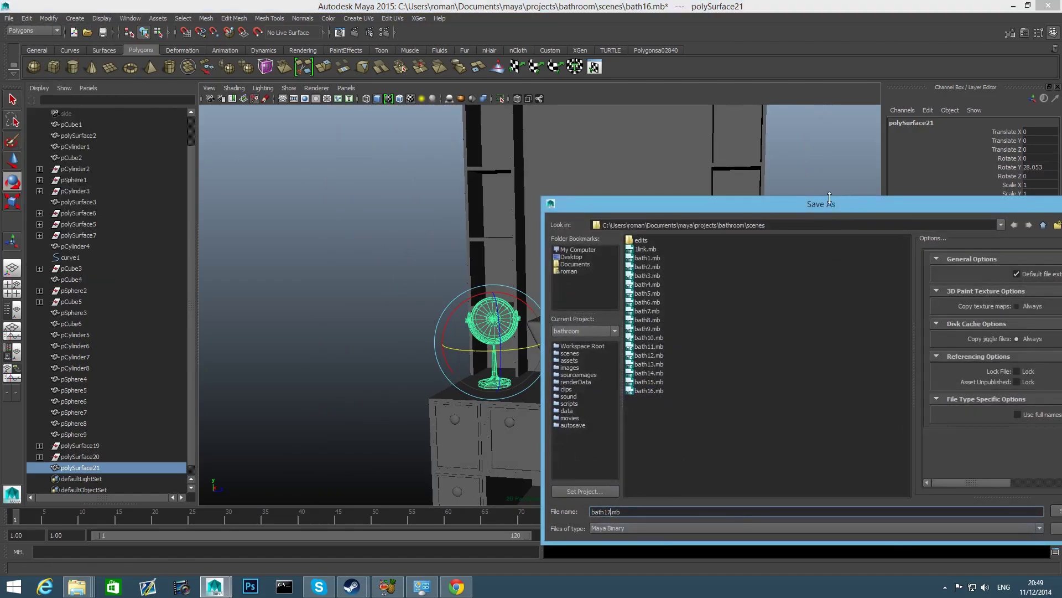
{"action": "left_click_drag", "start_coordinate": [856, 204], "coordinate": [623, 166]}
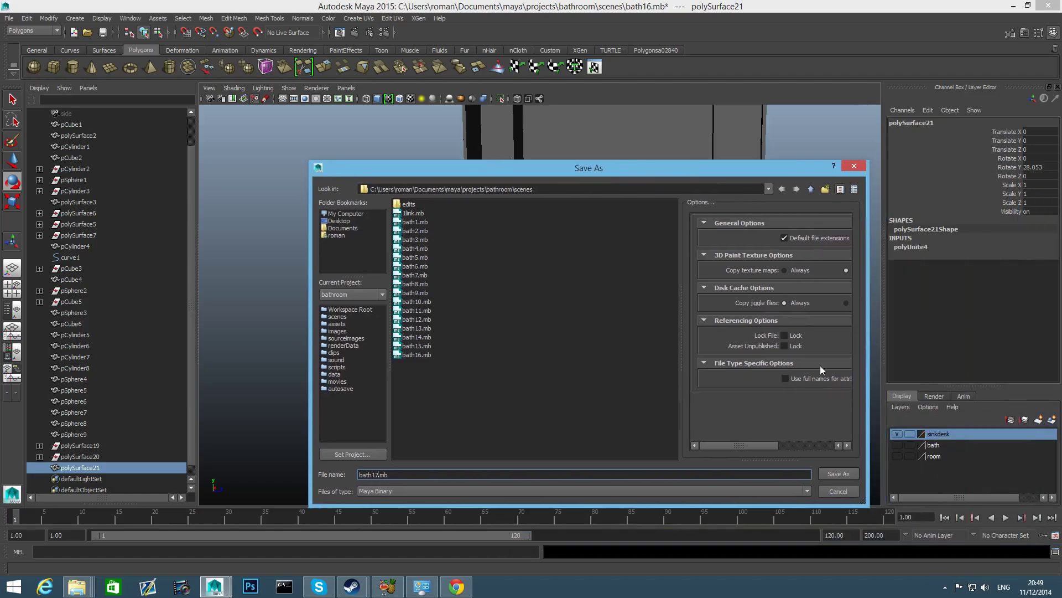
{"action": "left_click", "coordinate": [838, 474]}
Step: Add the selected standing mirror to the sinkdesk display layer
{"action": "left_click_drag", "start_coordinate": [728, 457], "coordinate": [688, 415], "text": "alt"}
{"action": "right_click_drag", "start_coordinate": [688, 415], "coordinate": [574, 407], "text": "alt"}
{"action": "middle_click_drag", "start_coordinate": [645, 308], "coordinate": [620, 304], "text": "alt"}
{"action": "right_click_drag", "start_coordinate": [621, 305], "coordinate": [568, 326], "text": "alt"}
{"action": "left_click_drag", "start_coordinate": [575, 325], "coordinate": [582, 327], "text": "alt"}
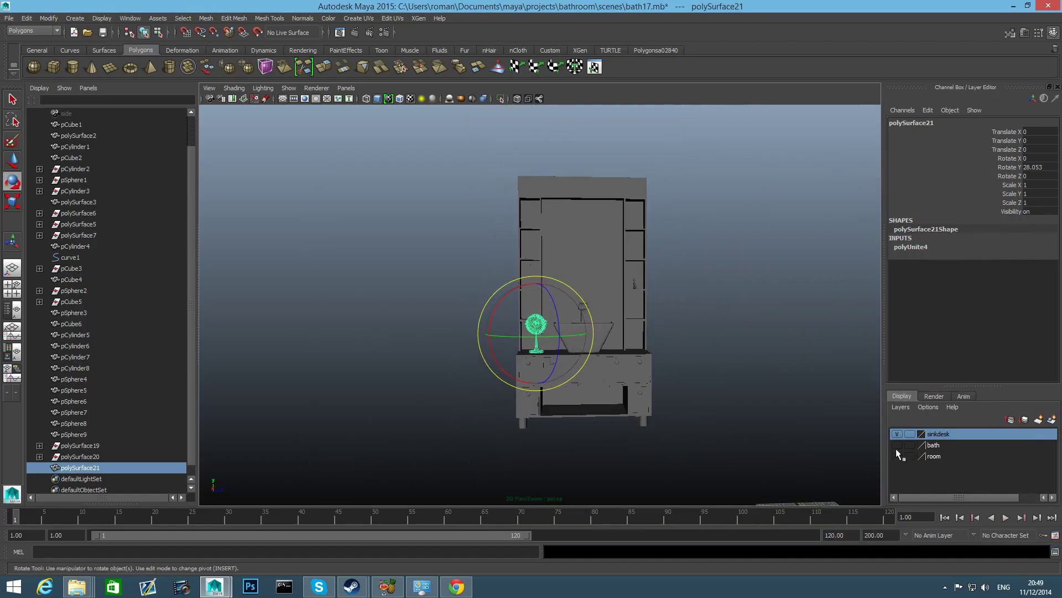
{"action": "right_click", "coordinate": [934, 437]}
{"action": "left_click", "coordinate": [941, 449]}
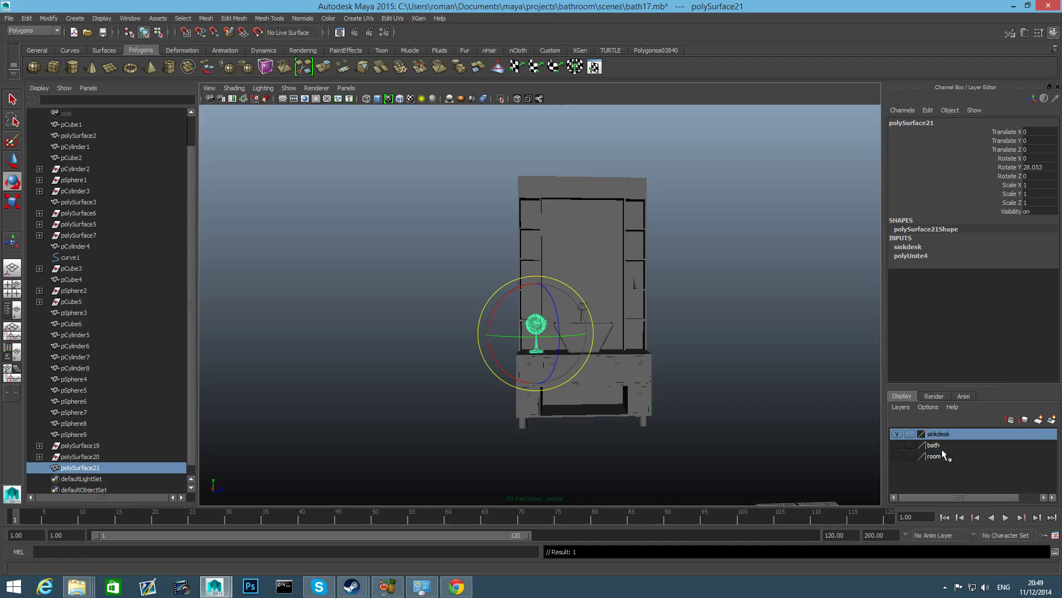
Step: Show the bath and room display layers and save the scene
{"action": "left_click", "coordinate": [897, 445]}
{"action": "left_click", "coordinate": [898, 445]}
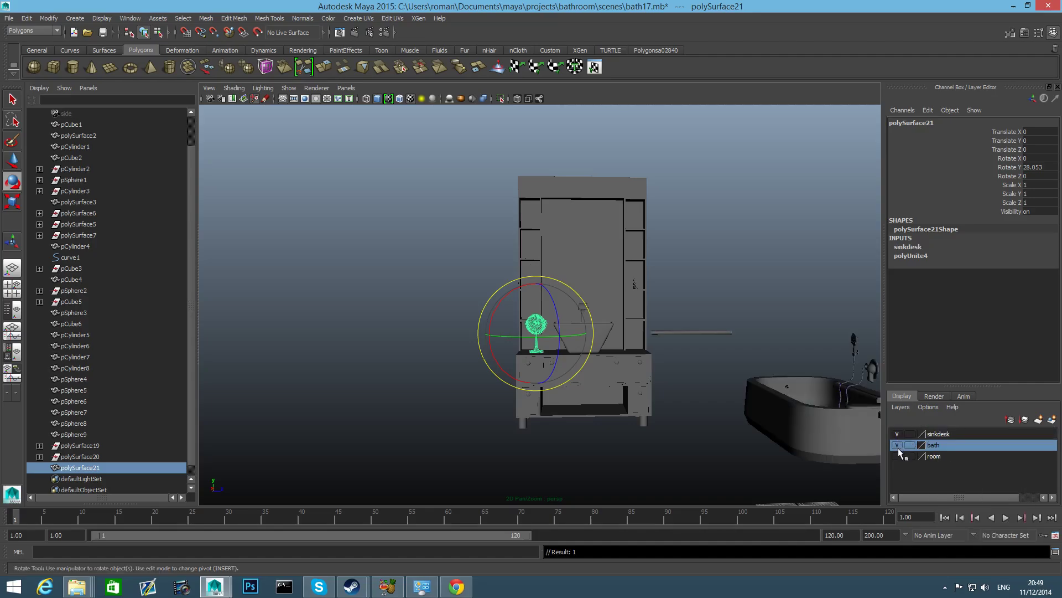
{"action": "left_click", "coordinate": [897, 456]}
{"action": "left_click_drag", "start_coordinate": [725, 441], "coordinate": [672, 432], "text": "alt"}
{"action": "middle_click_drag", "start_coordinate": [673, 432], "coordinate": [656, 441], "text": "alt"}
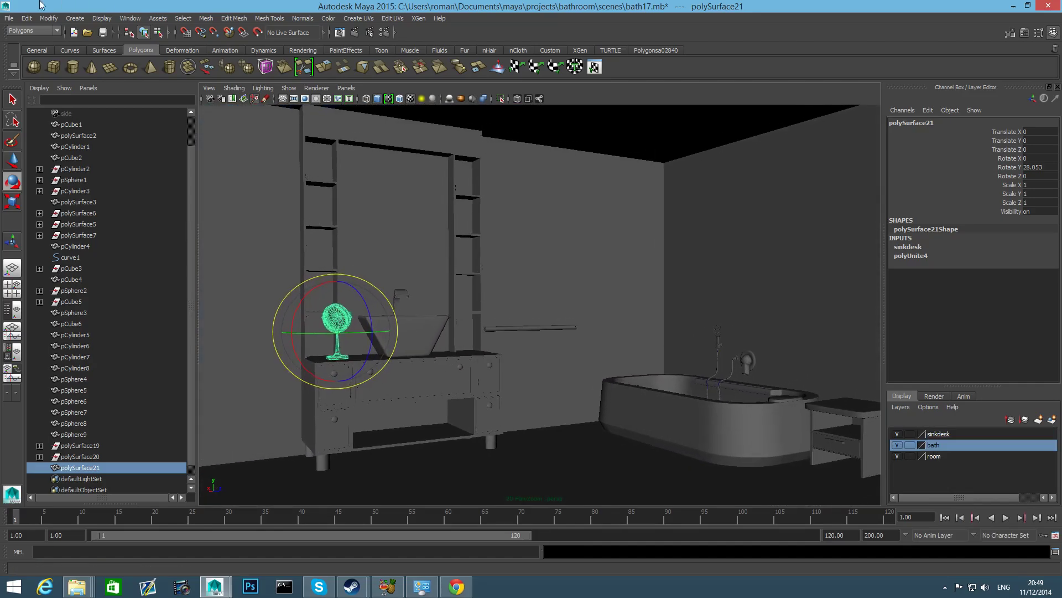
{"action": "left_click", "coordinate": [8, 18]}
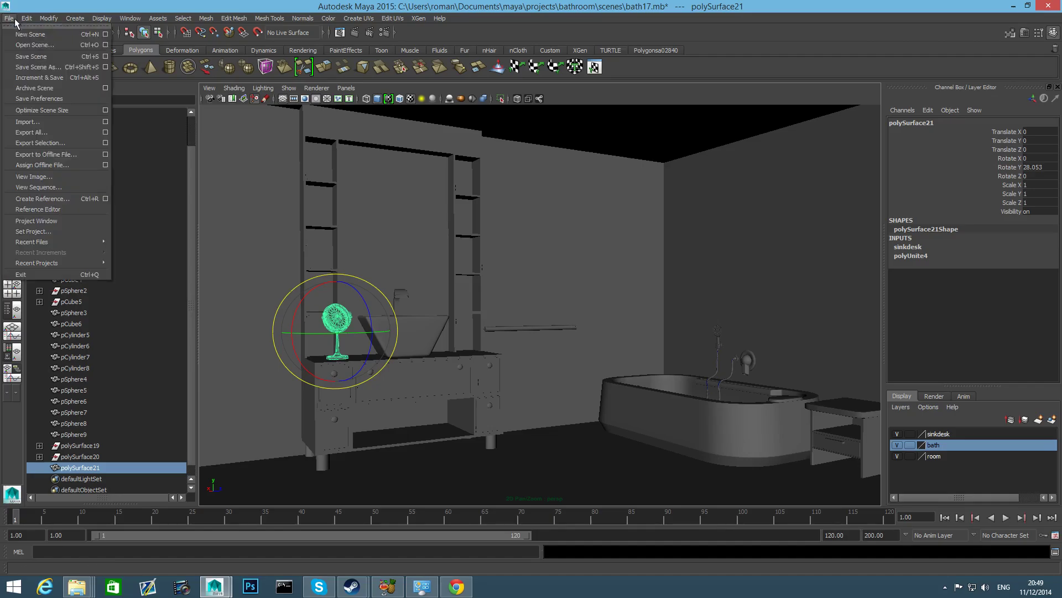
{"action": "left_click", "coordinate": [30, 56]}
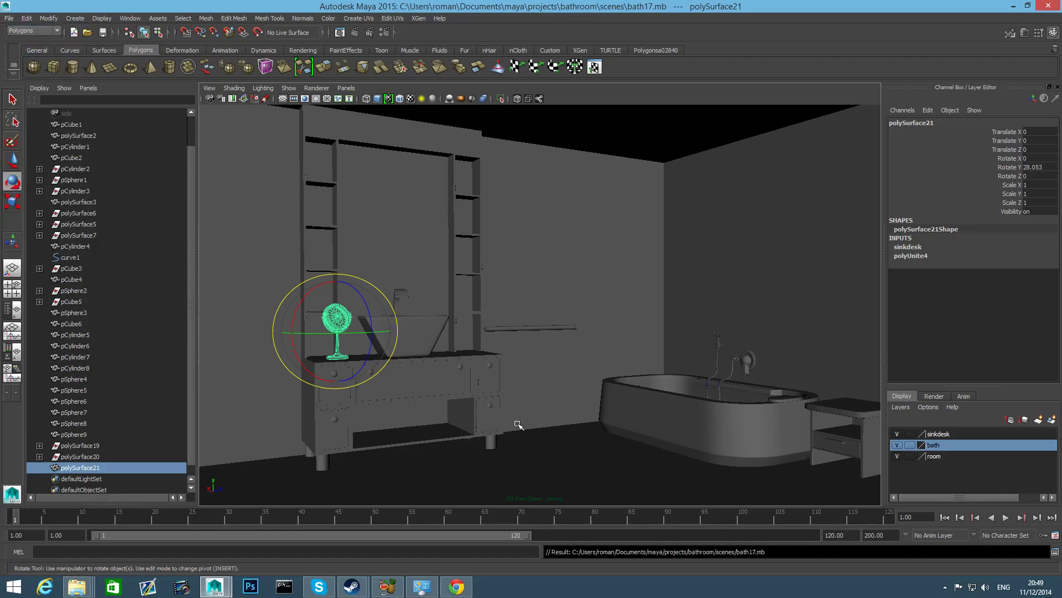